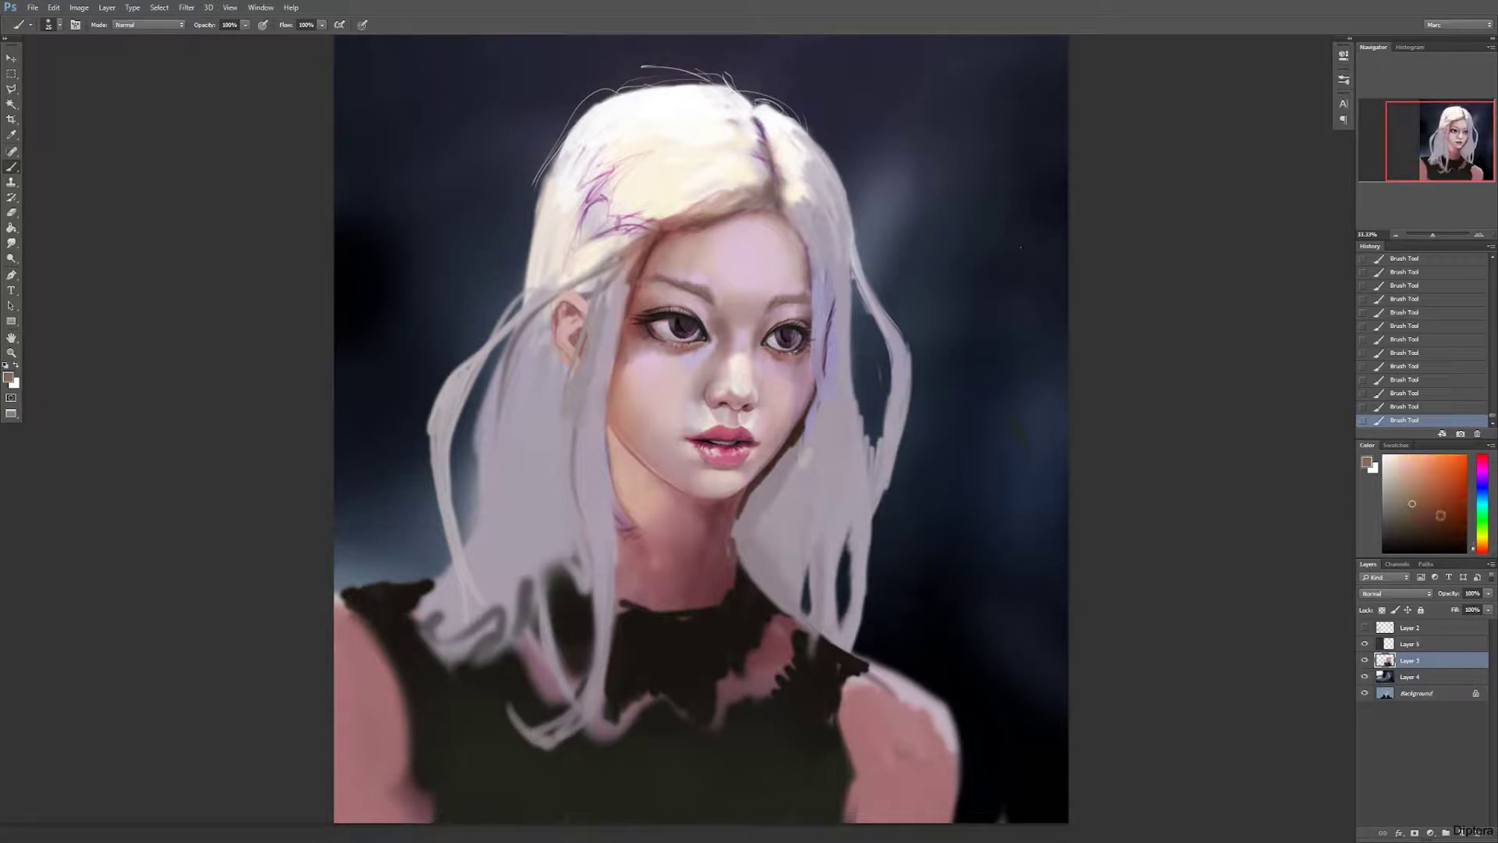
Step: Block in grey-brown shading on the hair beside the right jawline, using tones sampled from the painting
alt+click(796, 452)
alt+click(790, 449)
click(1483, 534)
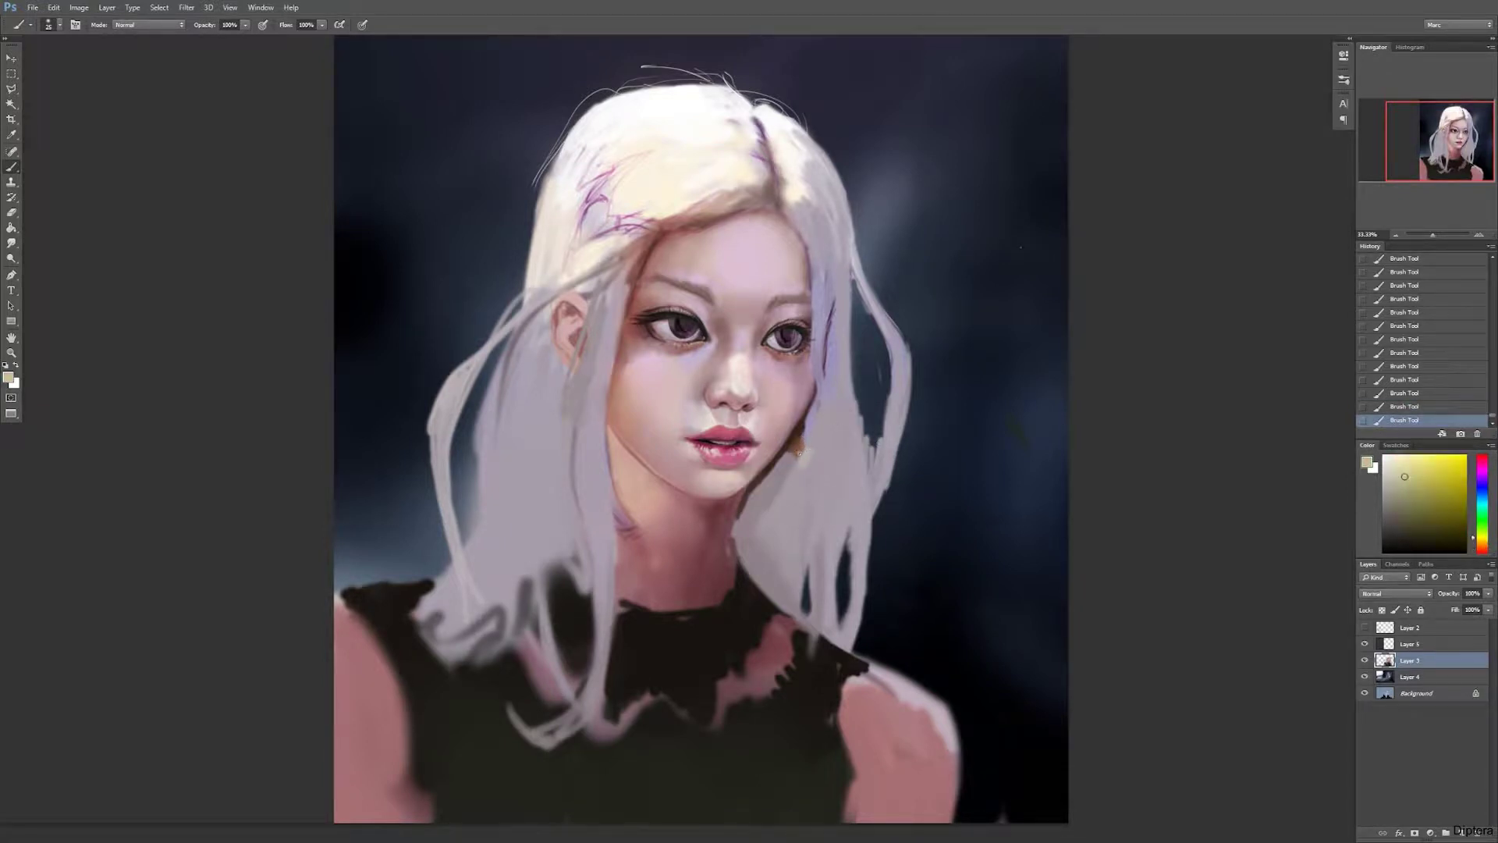
alt+click(803, 437)
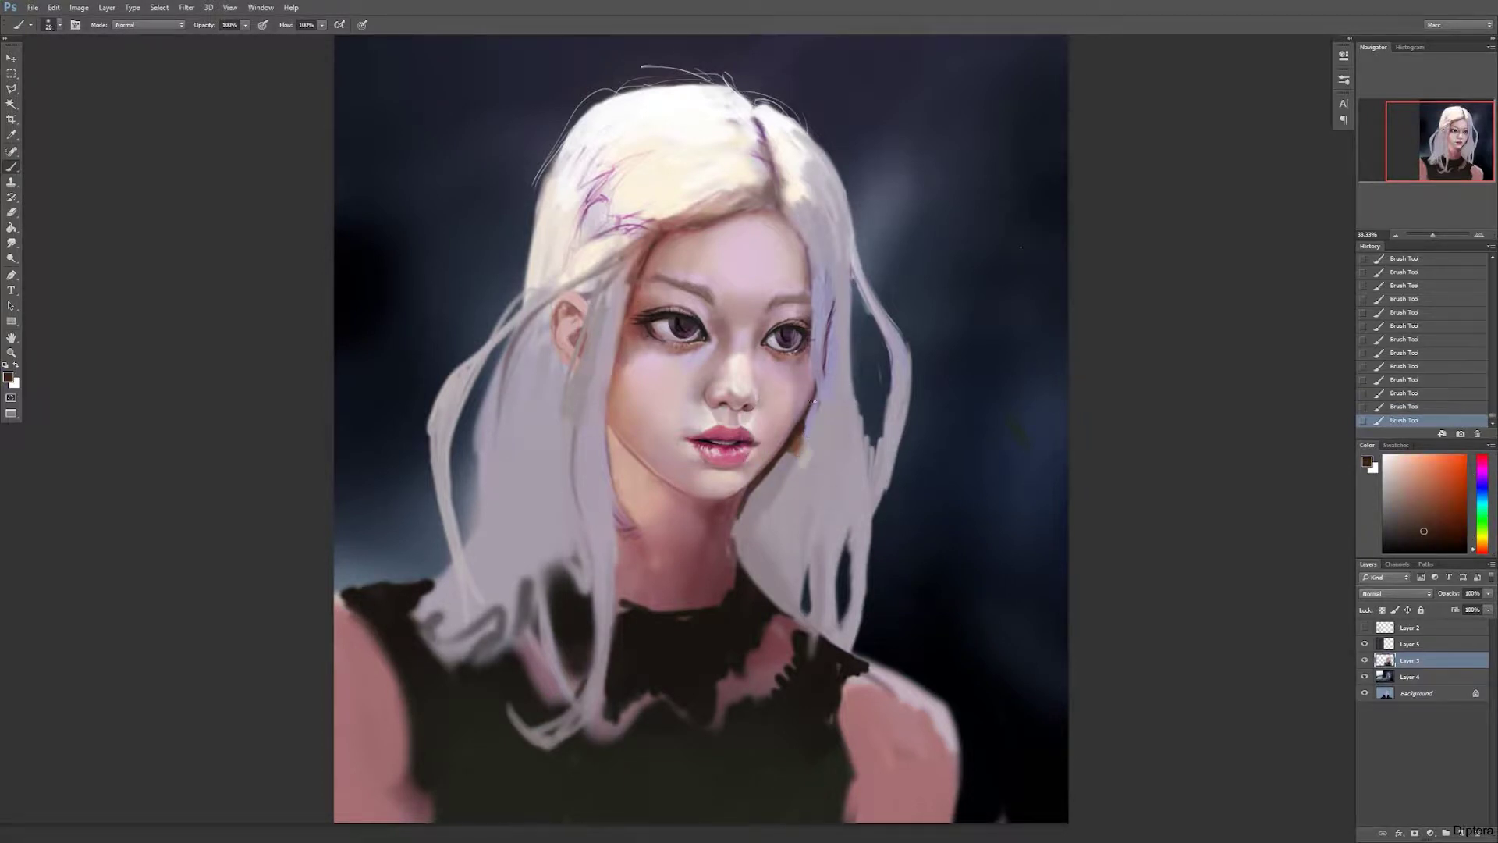
mouse_move(809, 394)
mouse_down()
mouse_move(817, 553)
mouse_move(842, 359)
mouse_up()
mouse_move(804, 499)
mouse_down()
mouse_move(745, 542)
mouse_move(778, 552)
mouse_move(787, 493)
mouse_up()
Step: Blend sampled lighter and darker tones into the hair beside the right jaw with a smaller brush
key(bracketleft)
key(bracketleft)
key(bracketleft)
key(bracketleft)
alt+click(800, 445)
alt+click(796, 457)
key(bracketleft)
key(bracketleft)
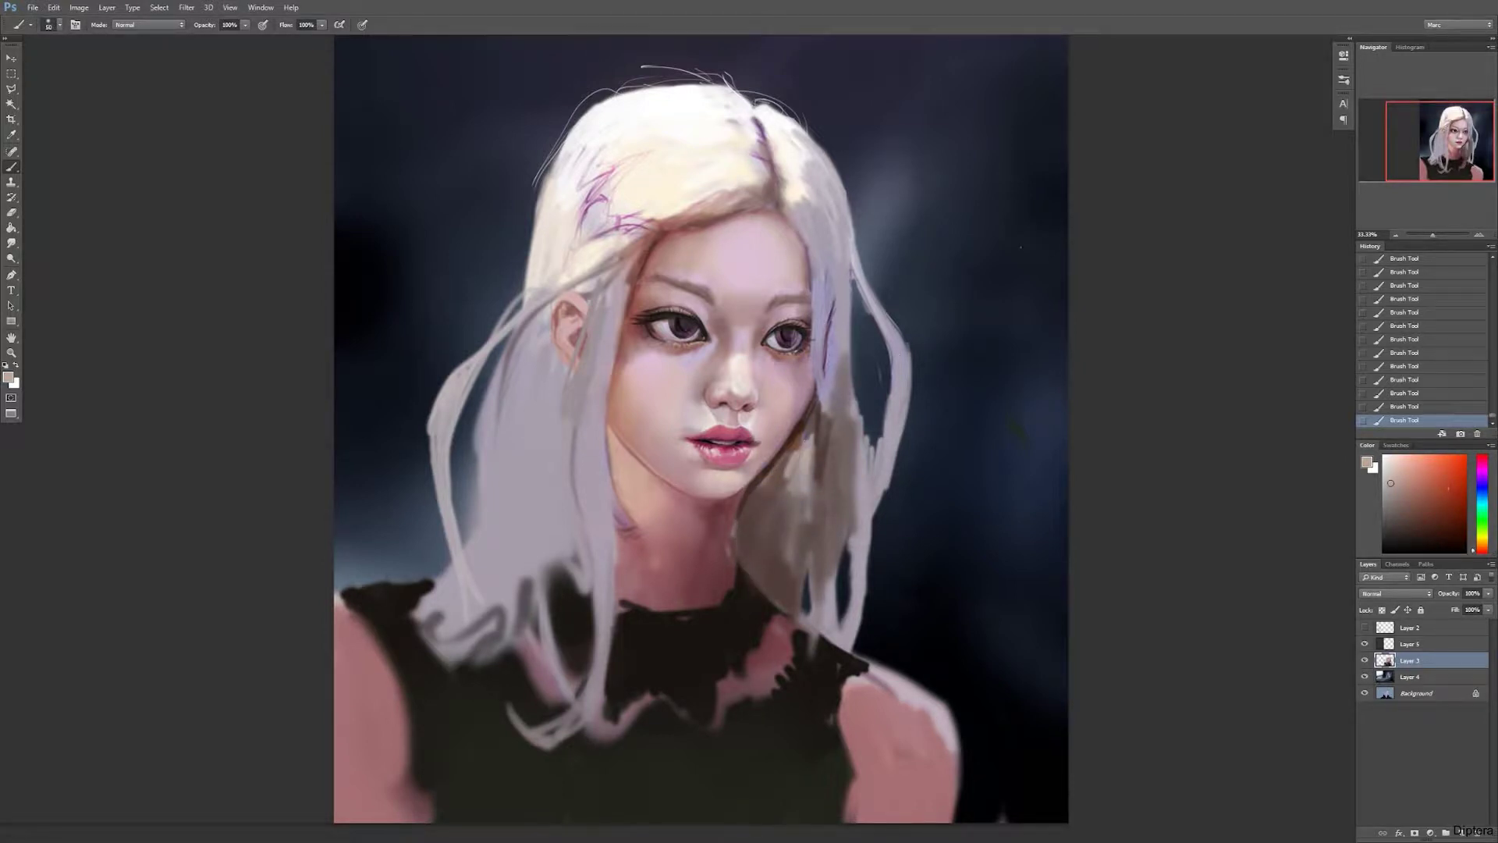
Step: Shade the left hair mass from ear level toward the shoulder with a large brush in a sampled grey-brown
click(1482, 504)
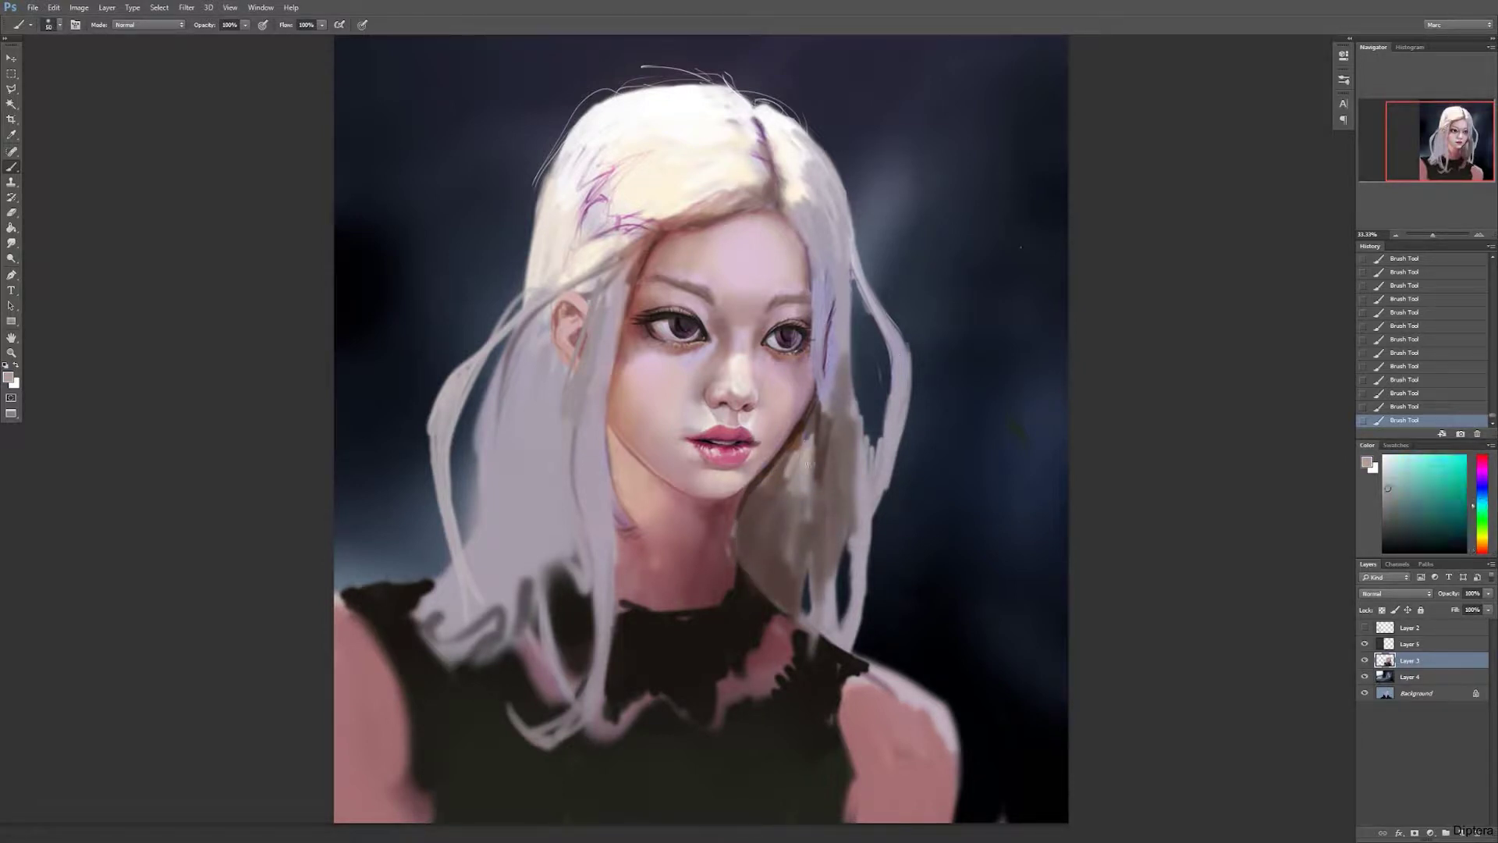
alt+click(780, 512)
key(bracketright)
key(bracketright)
key(bracketright)
key(bracketright)
key(bracketright)
mouse_move(604, 452)
mouse_down()
mouse_move(586, 539)
mouse_move(564, 550)
mouse_up()
drag(553, 425, 521, 507)
mouse_move(539, 370)
mouse_down()
mouse_move(503, 517)
mouse_move(542, 593)
mouse_up()
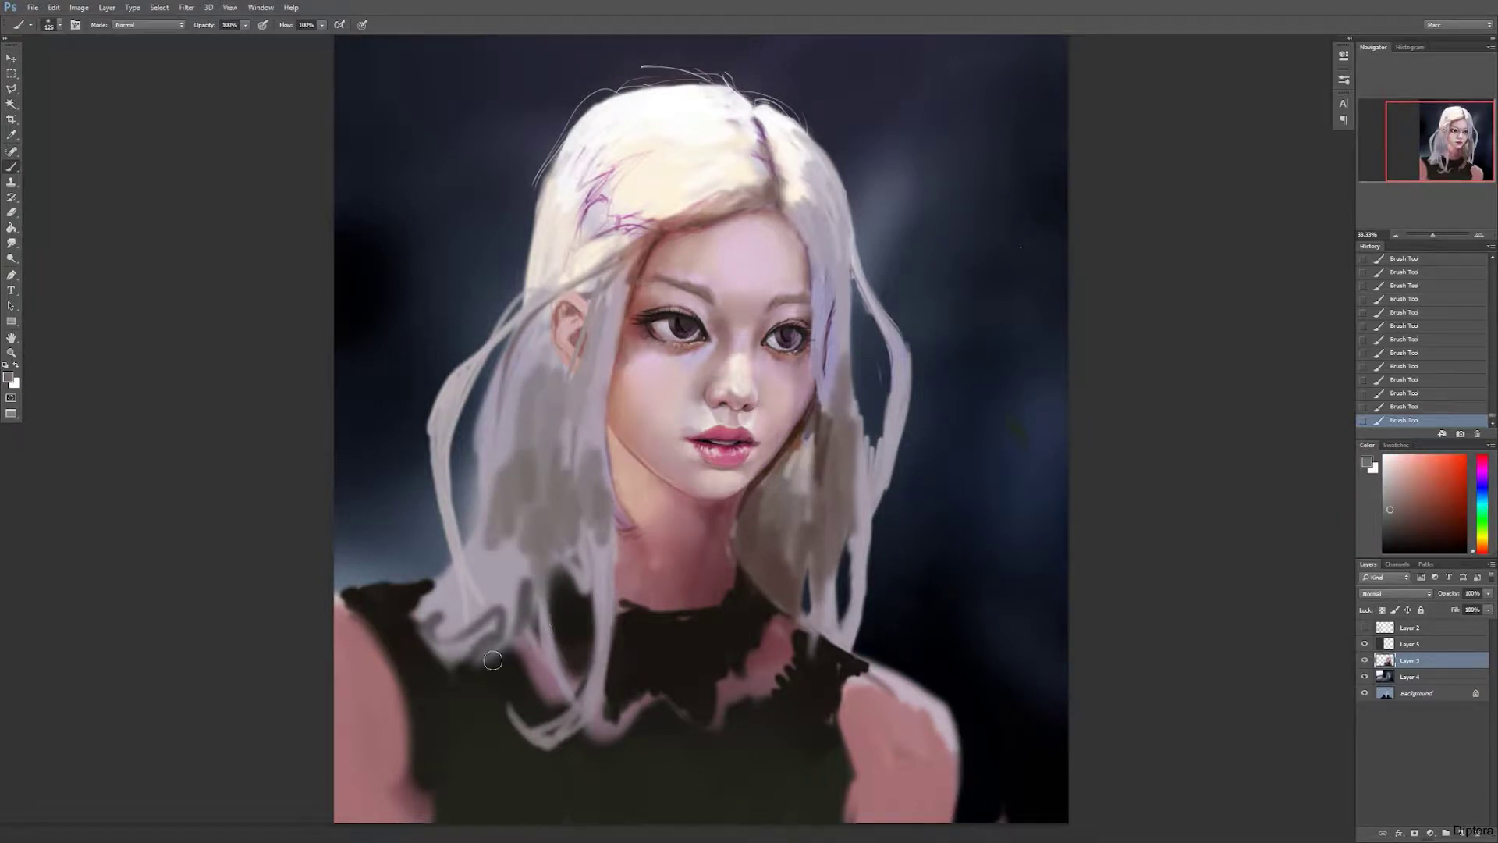
Step: Paint thin strands in a sampled tone down the hair beside the right cheek with a smaller brush
key(bracketleft)
key(bracketleft)
key(bracketleft)
key(bracketleft)
key(bracketleft)
key(bracketleft)
alt+click(819, 442)
drag(819, 347, 825, 414)
drag(831, 304, 839, 413)
Step: Build up longer grey-brown strands in the right-hand hair, running from eye level to below the chin
alt+click(795, 463)
drag(831, 332, 834, 390)
mouse_move(832, 301)
mouse_down()
mouse_move(849, 389)
mouse_move(845, 530)
mouse_up()
drag(832, 399, 827, 472)
drag(824, 345, 821, 449)
drag(820, 374, 820, 547)
drag(832, 409, 804, 546)
Step: Deepen the hair along the right jaw and neck with fine dark brown strokes
alt+click(798, 464)
drag(811, 437, 808, 451)
alt+click(769, 503)
key(bracketleft)
key(bracketleft)
key(bracketleft)
key(bracketleft)
drag(804, 440, 776, 581)
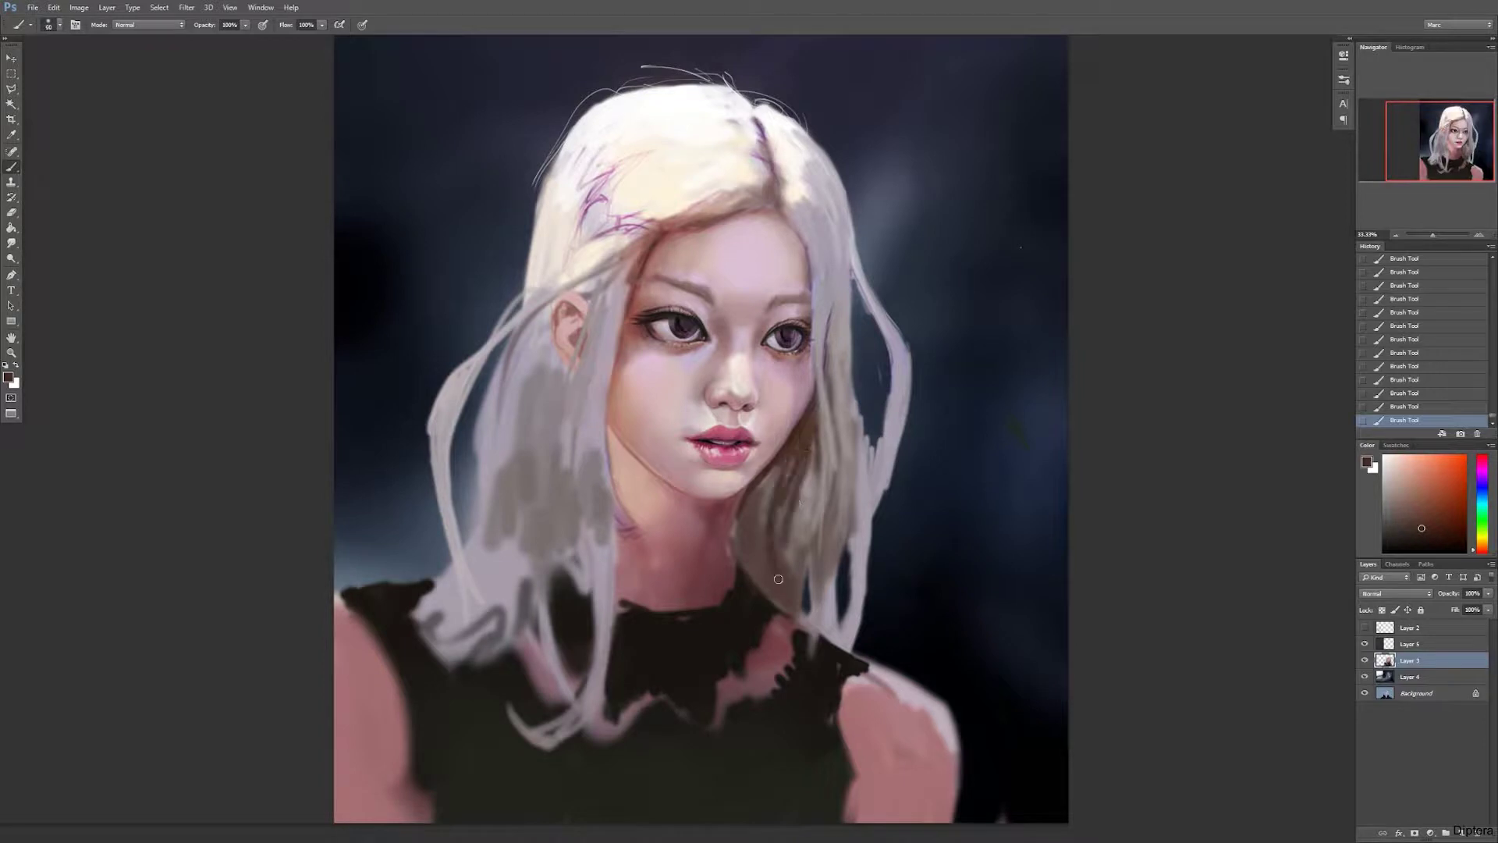
Step: Add sampled mid-tone strands to the right-hand hair and extend a long lock down over the black top
alt+click(796, 507)
drag(804, 468, 792, 546)
key(bracketleft)
mouse_move(808, 437)
mouse_down()
mouse_move(796, 519)
mouse_move(812, 474)
mouse_move(769, 558)
mouse_move(799, 431)
mouse_up()
alt+click(809, 494)
alt+click(801, 476)
alt+click(804, 504)
mouse_move(807, 503)
mouse_down()
mouse_move(781, 636)
mouse_move(807, 667)
mouse_move(819, 769)
mouse_up()
Step: Paint thin dark strands along the right side of the chin and neck down to the neckline
alt+click(778, 586)
key(bracketleft)
mouse_move(780, 456)
mouse_down()
mouse_move(759, 527)
mouse_move(743, 496)
mouse_up()
alt+click(752, 493)
key(bracketleft)
key(bracketleft)
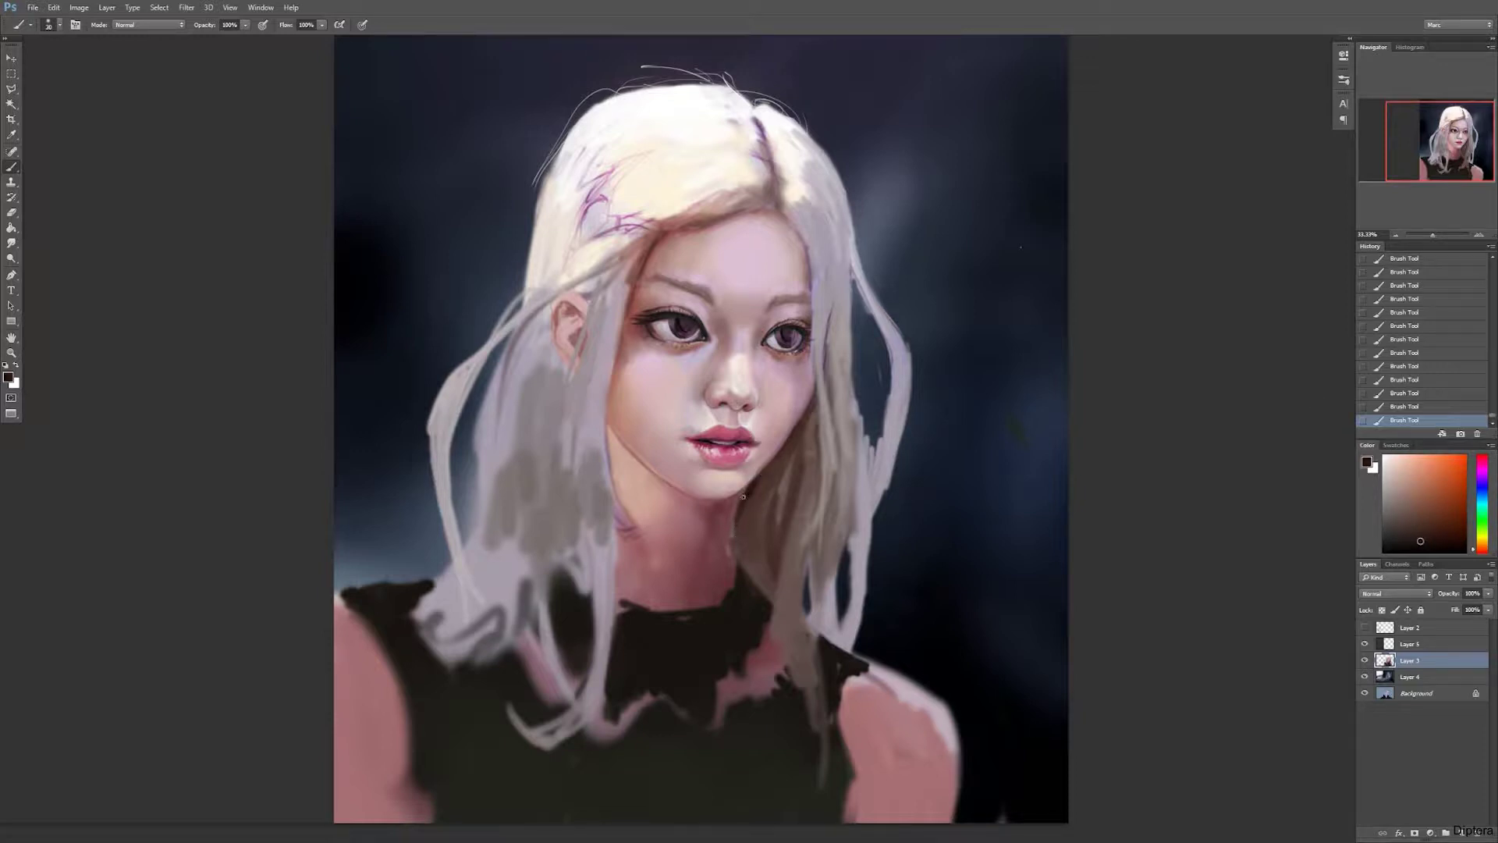
mouse_move(751, 493)
mouse_down()
mouse_move(741, 569)
mouse_move(769, 600)
mouse_up()
drag(761, 538, 781, 609)
Step: Darken the lower left hair beside the neck with broad strokes of a larger brush
key(bracketright)
key(bracketright)
key(bracketright)
key(bracketright)
key(bracketright)
key(bracketright)
key(bracketright)
drag(576, 581, 572, 526)
drag(546, 608, 558, 425)
Step: Paint sampled grey-brown strands through the left hair mass from below the ear toward the shoulder
key(bracketright)
alt+click(776, 450)
key(bracketleft)
key(bracketleft)
key(bracketleft)
key(bracketleft)
alt+click(776, 518)
drag(546, 366, 519, 515)
mouse_move(540, 334)
mouse_down()
mouse_move(490, 546)
mouse_move(546, 519)
mouse_up()
mouse_move(538, 671)
mouse_down()
mouse_move(578, 492)
mouse_move(533, 427)
mouse_move(550, 546)
mouse_up()
Step: Layer lighter sampled strands over the left hair, extending a lock down onto the black top
alt+click(828, 473)
key(bracketleft)
key(bracketleft)
key(bracketleft)
key(bracketleft)
key(bracketleft)
key(bracketleft)
key(bracketright)
key(bracketright)
key(bracketright)
mouse_move(526, 390)
mouse_down()
mouse_move(503, 515)
mouse_move(511, 566)
mouse_up()
mouse_move(537, 351)
mouse_down()
mouse_move(531, 452)
mouse_move(558, 495)
mouse_move(571, 702)
mouse_up()
Step: Add fine dark grey strokes around the left earlobe and the hair just beneath it
key(bracketleft)
key(bracketleft)
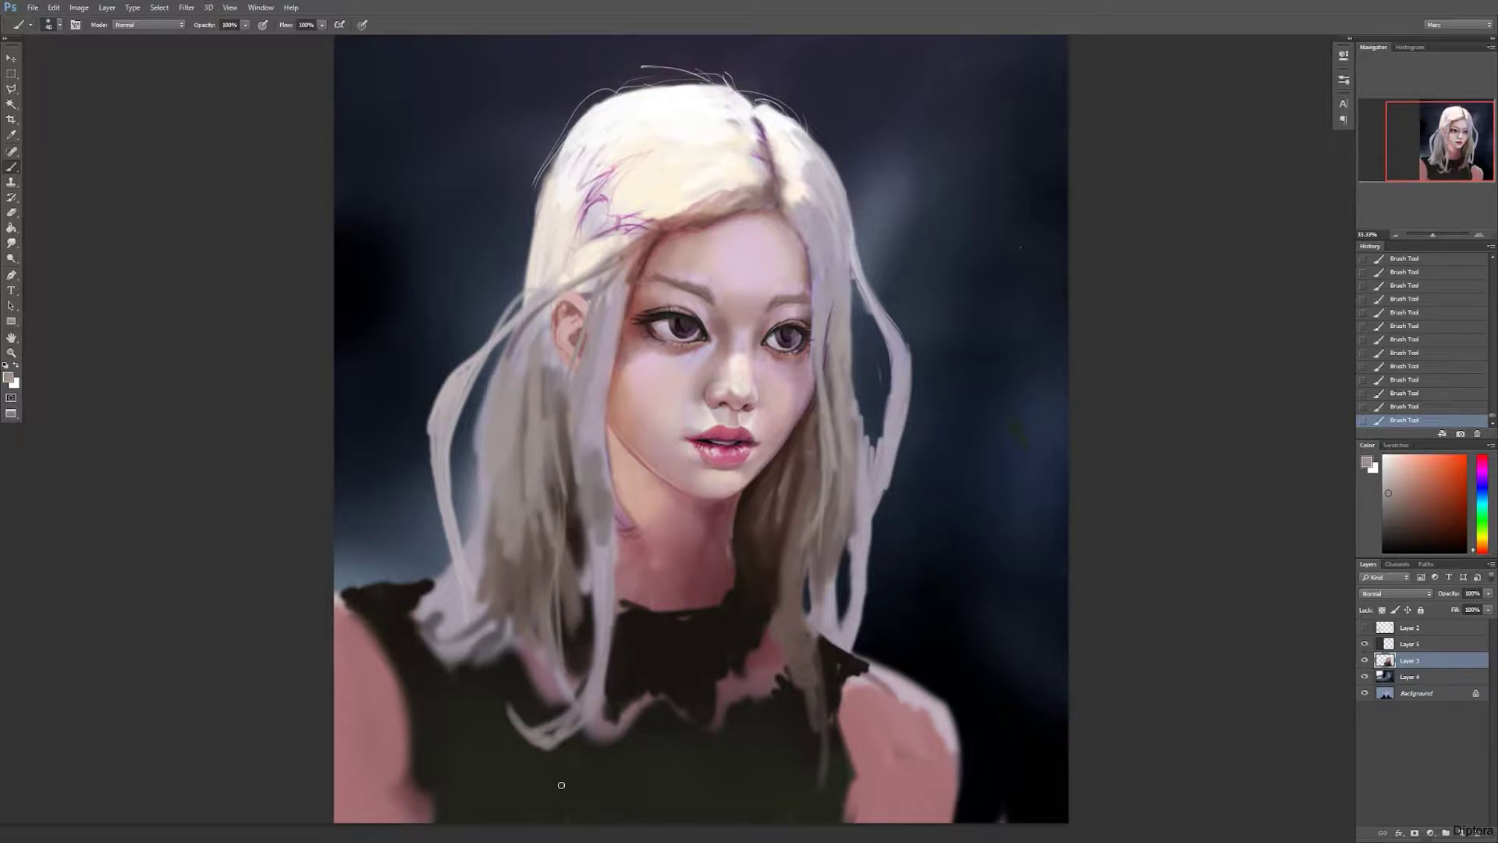
alt+click(558, 368)
key(bracketleft)
key(bracketleft)
key(bracketleft)
key(bracketleft)
key(bracketleft)
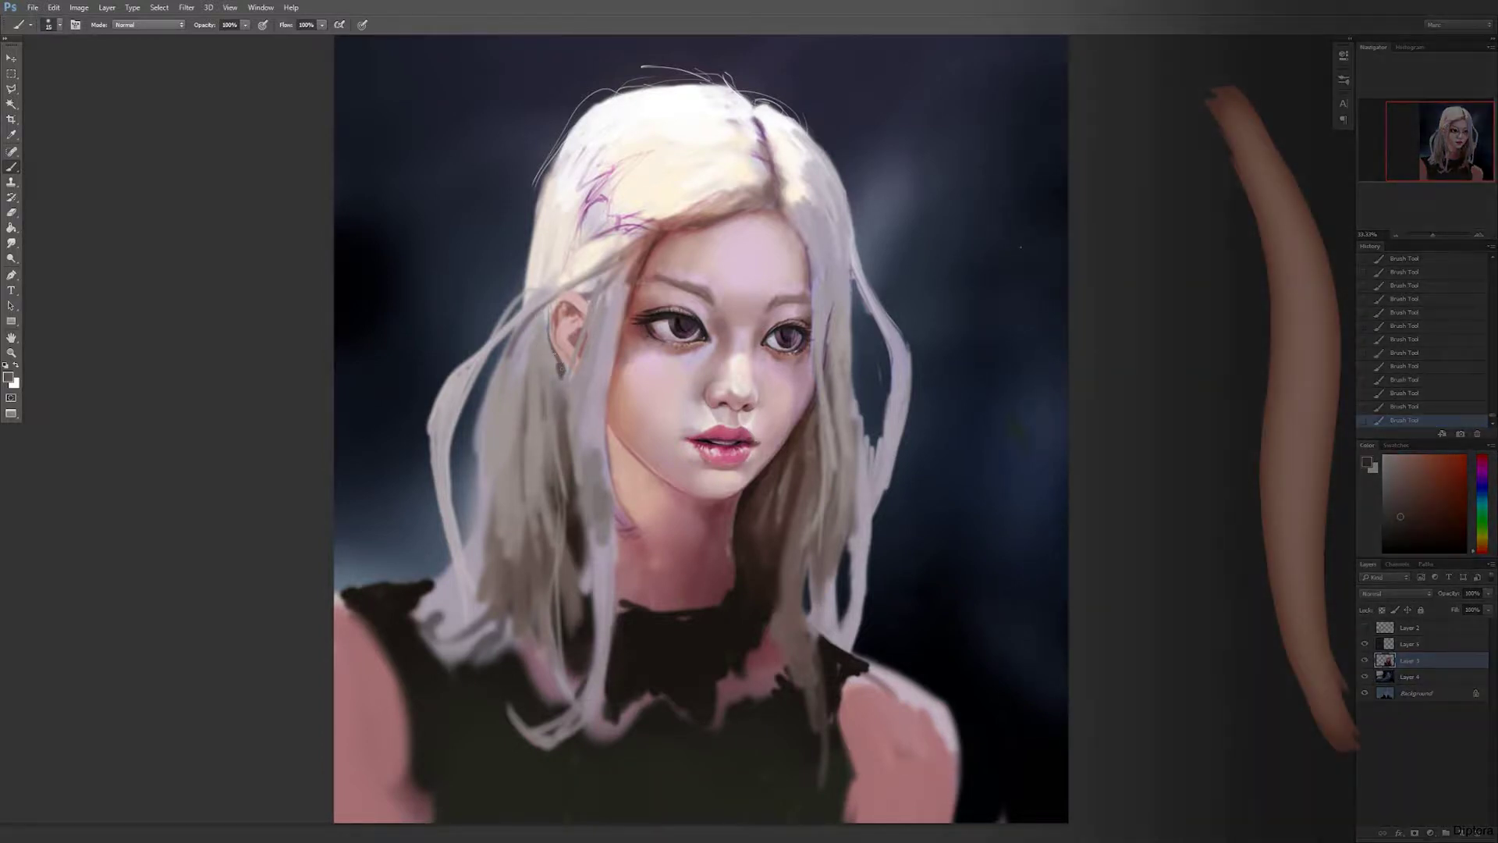
drag(570, 408, 546, 328)
Step: Outline the lock in front of the left ear with thin dark brown strands sampled from the hairline
key(bracketright)
key(bracketright)
key(bracketright)
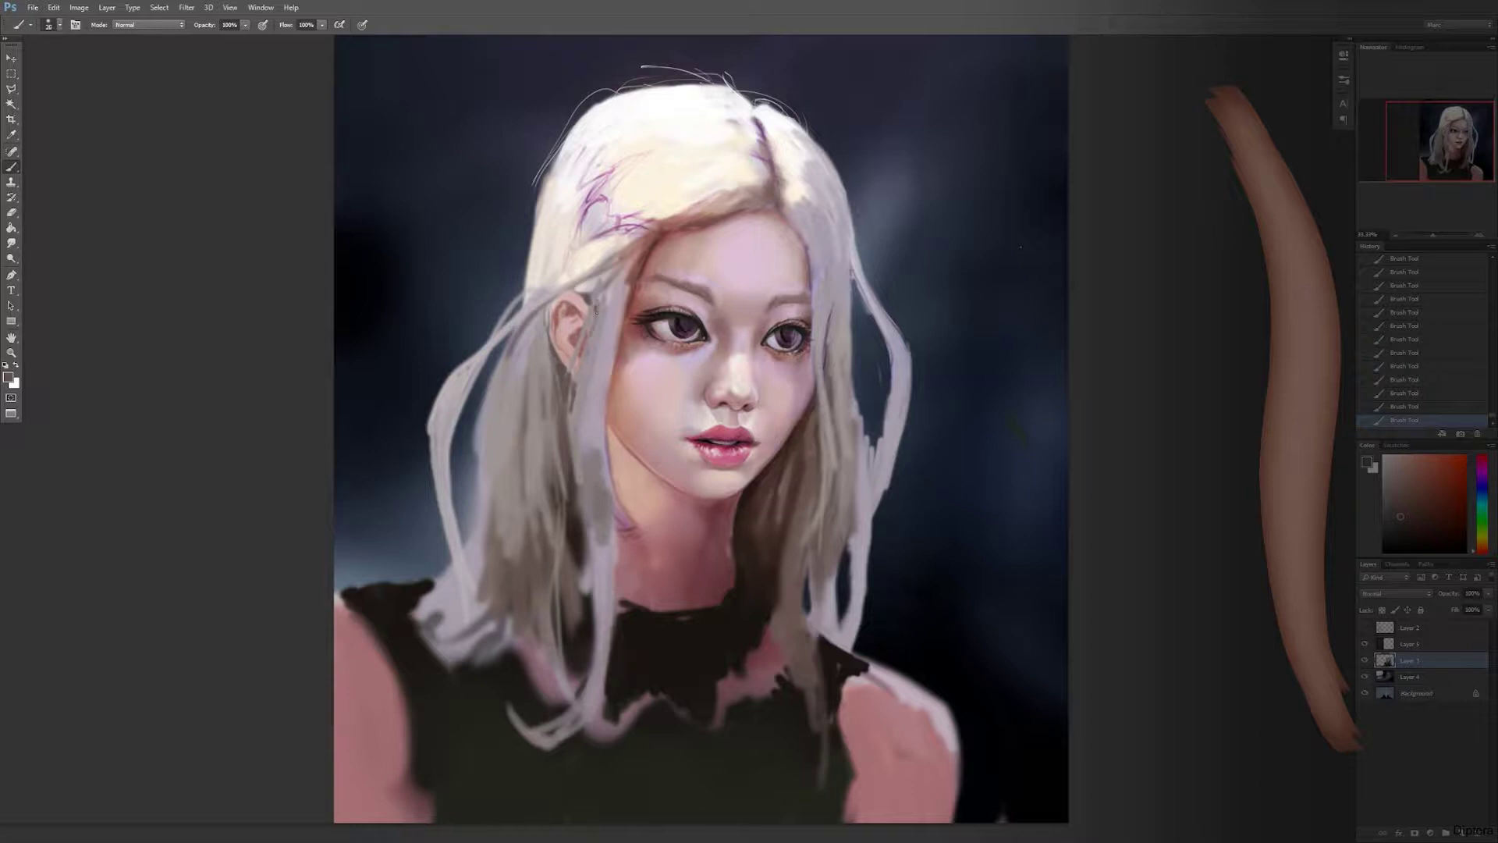
alt+click(653, 244)
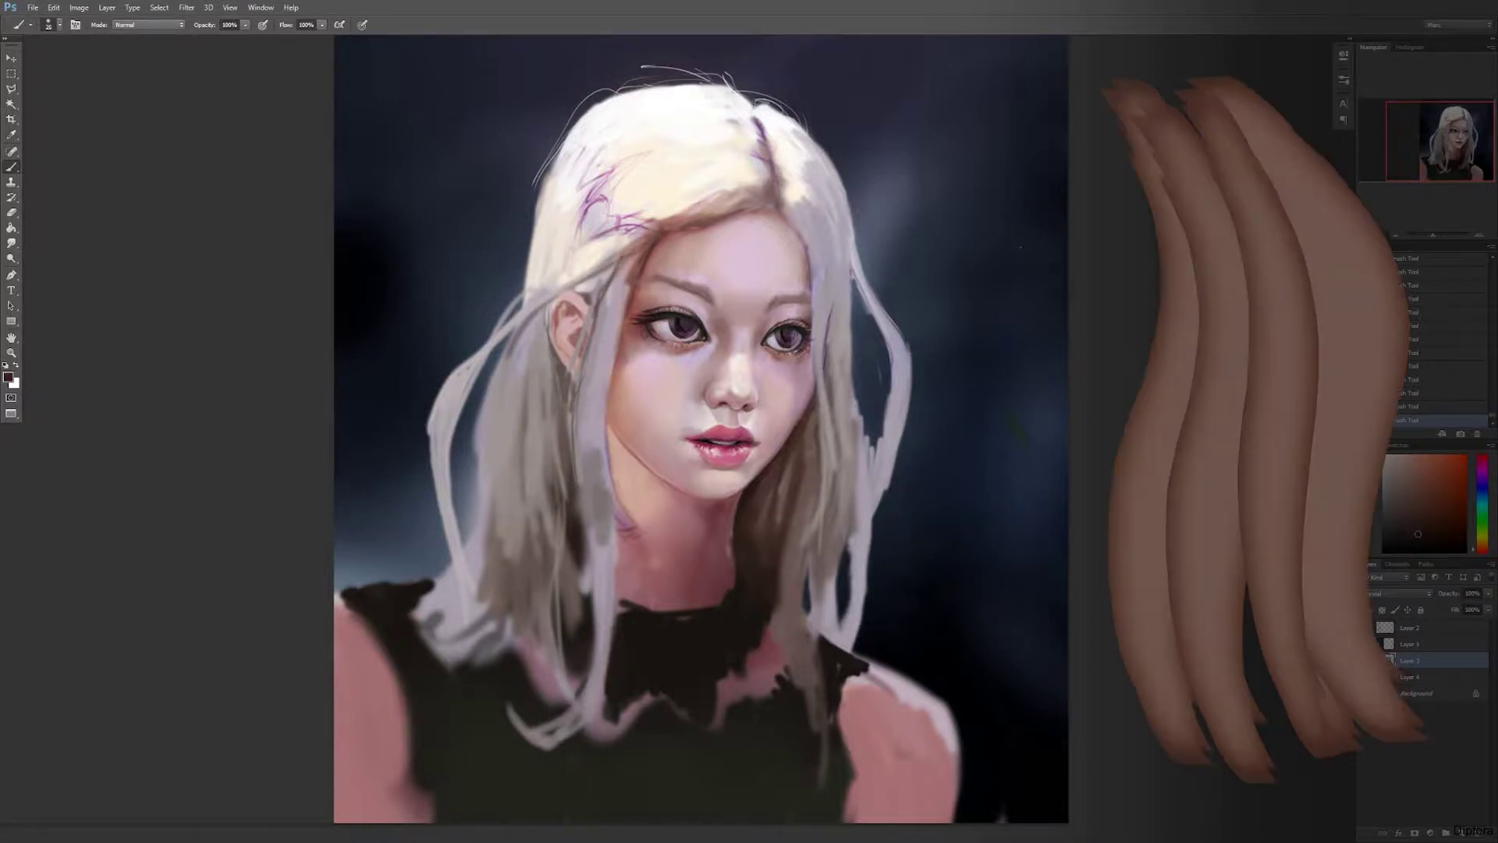
alt+click(683, 232)
alt+click(642, 259)
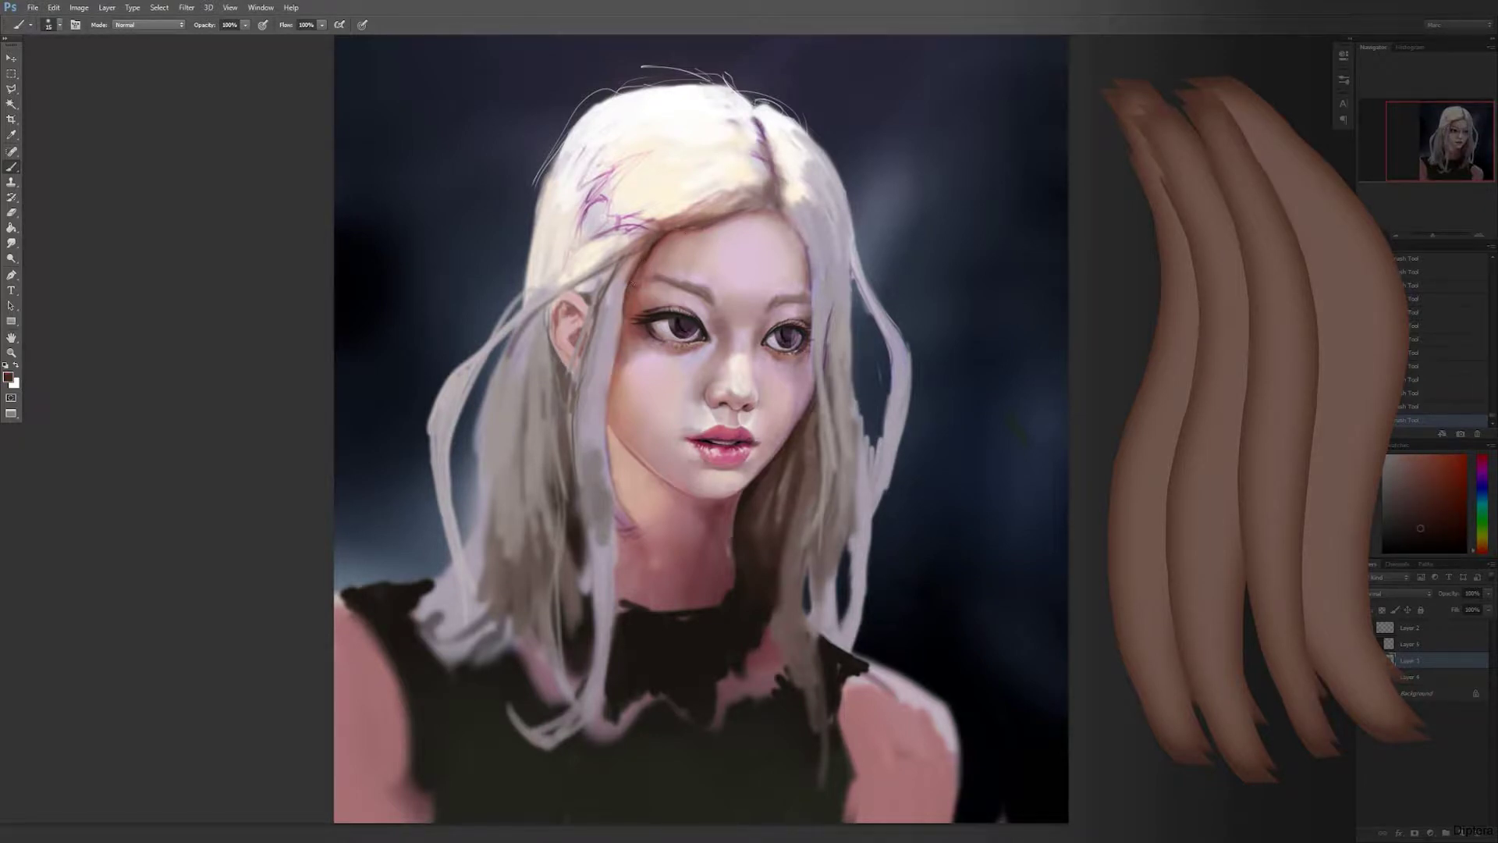
drag(609, 300, 577, 690)
Step: Paint fine dark strands curving from the parting over the right side of the forehead and hair
drag(773, 202, 807, 292)
mouse_move(777, 164)
mouse_down()
mouse_move(823, 209)
mouse_move(828, 320)
mouse_move(819, 226)
mouse_up()
key(ctrl+z)
key(ctrl+z)
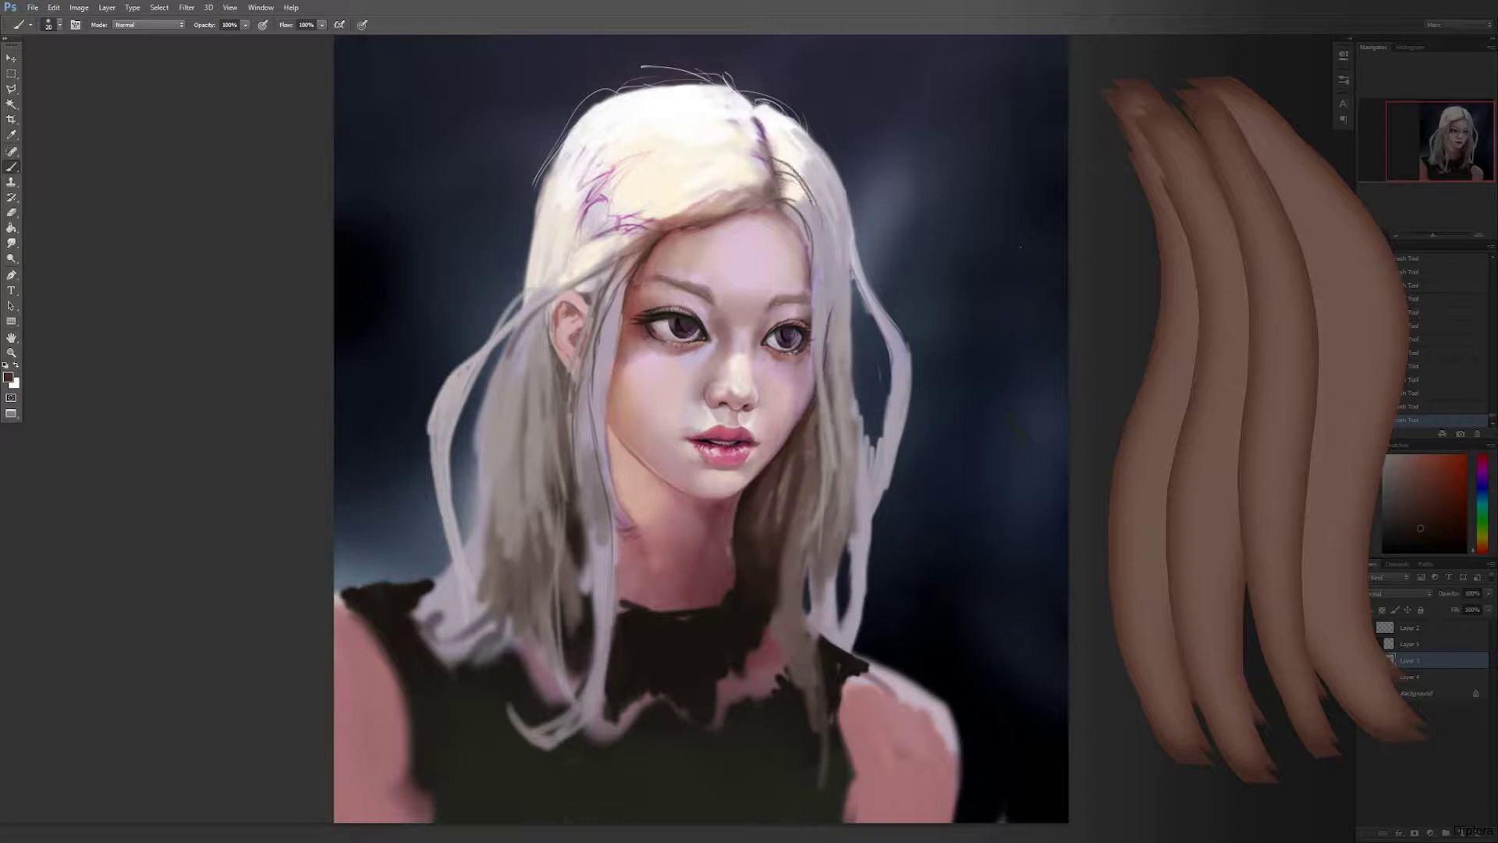
drag(773, 156, 827, 195)
Step: Darken the hair parting and its roots with a broader brush and refine it with a smaller one
key(bracketright)
key(bracketright)
key(bracketright)
key(bracketright)
key(bracketright)
key(bracketright)
key(bracketright)
key(bracketright)
mouse_move(769, 188)
mouse_down()
mouse_move(753, 149)
mouse_move(767, 166)
mouse_up()
key(bracketleft)
key(bracketleft)
key(bracketleft)
key(bracketleft)
key(bracketleft)
alt+click(773, 180)
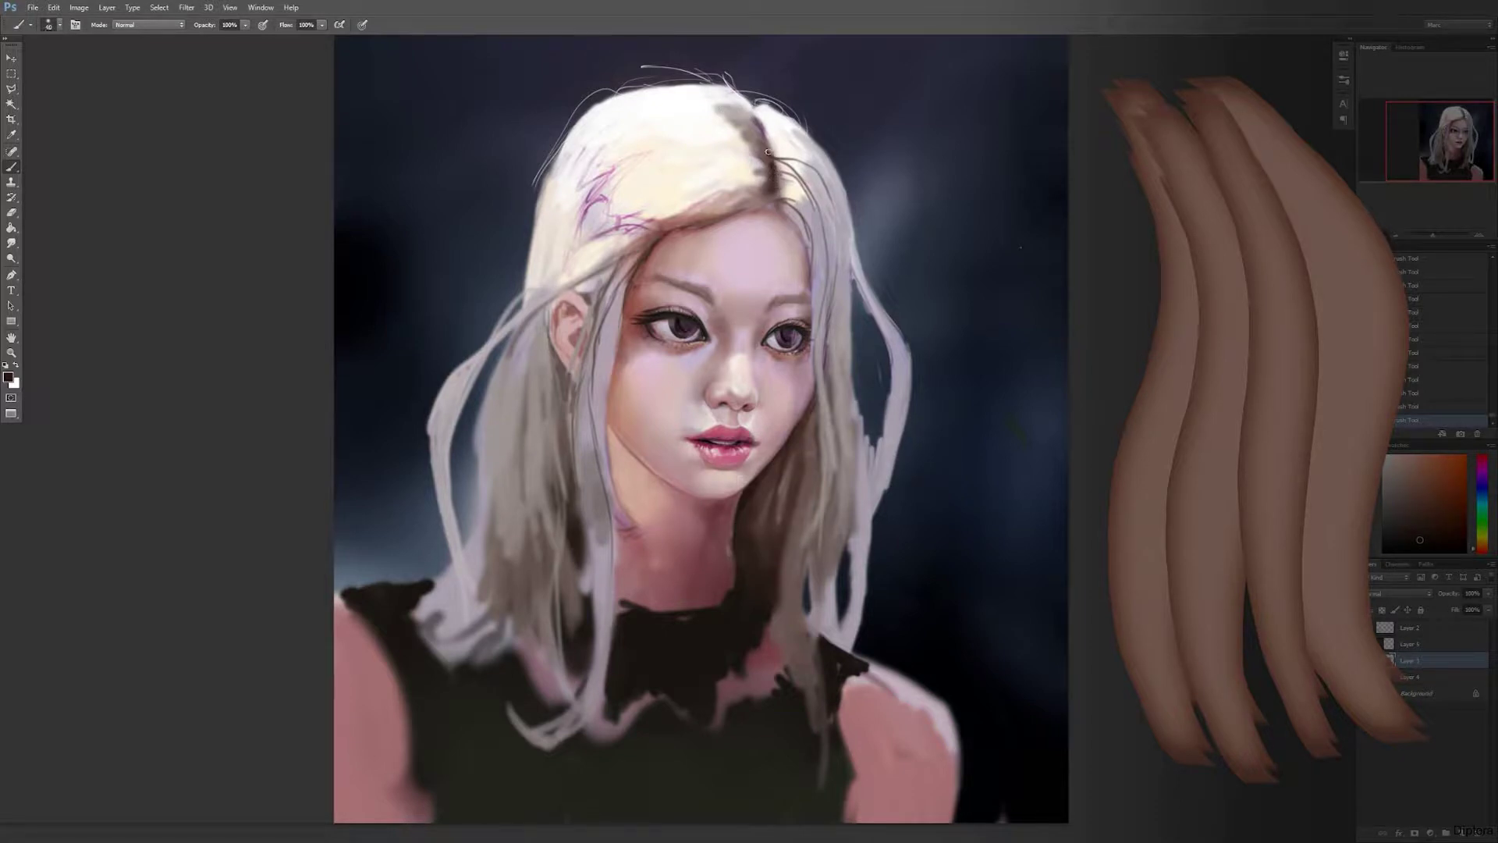
Step: Blend the dark roots left of the parting into the crown with sampled light hair tones
alt+click(841, 394)
key(bracketright)
key(bracketright)
alt+click(722, 121)
mouse_move(722, 121)
mouse_down()
mouse_move(753, 168)
mouse_move(786, 176)
mouse_move(738, 113)
mouse_up()
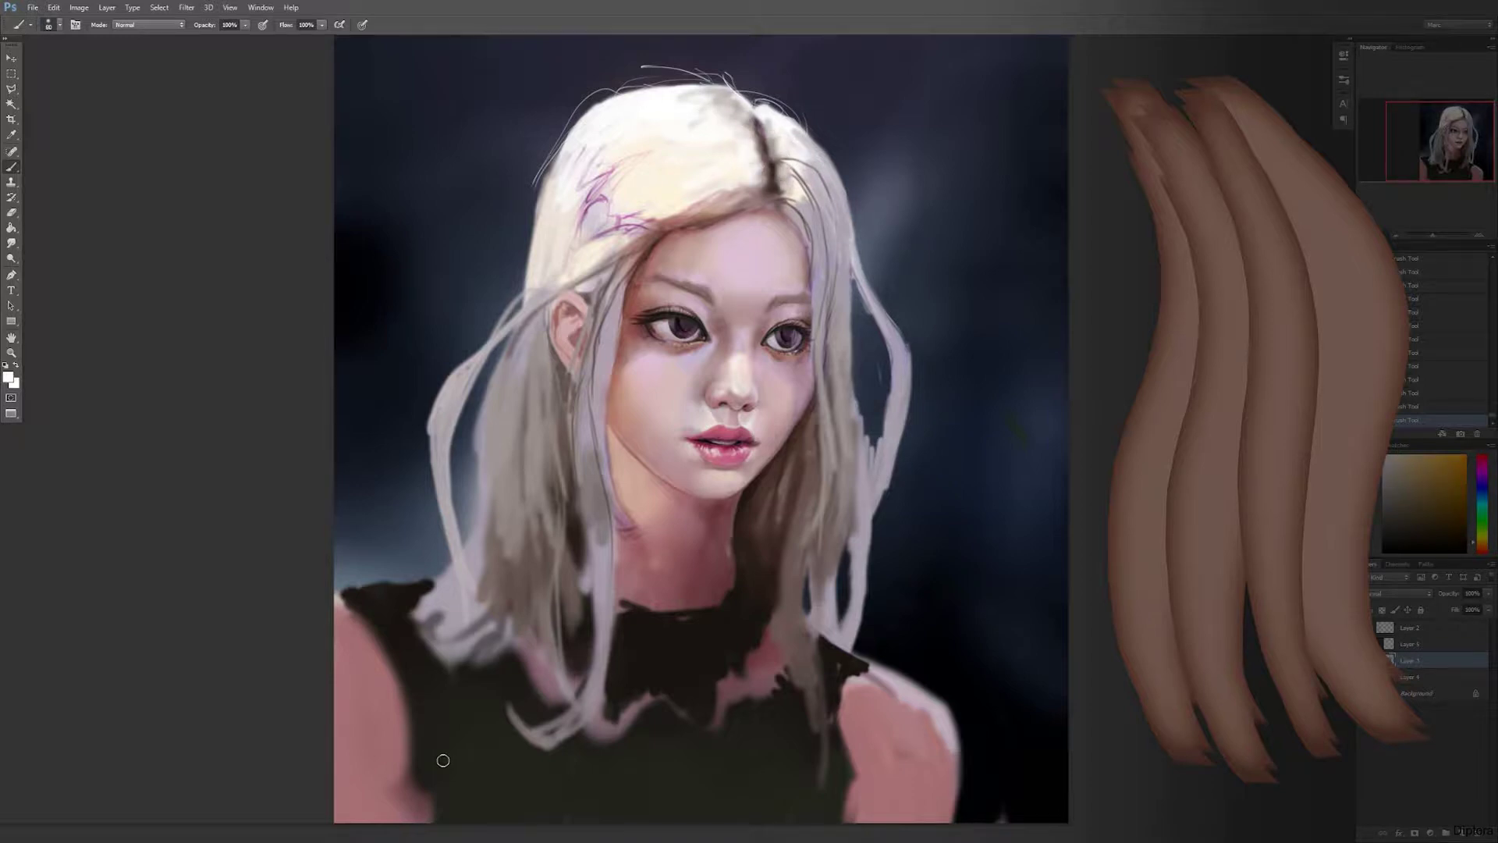
Step: Refine the hairline at the base of the parting with sampled forehead skin and hair tones
alt+click(771, 240)
key(bracketleft)
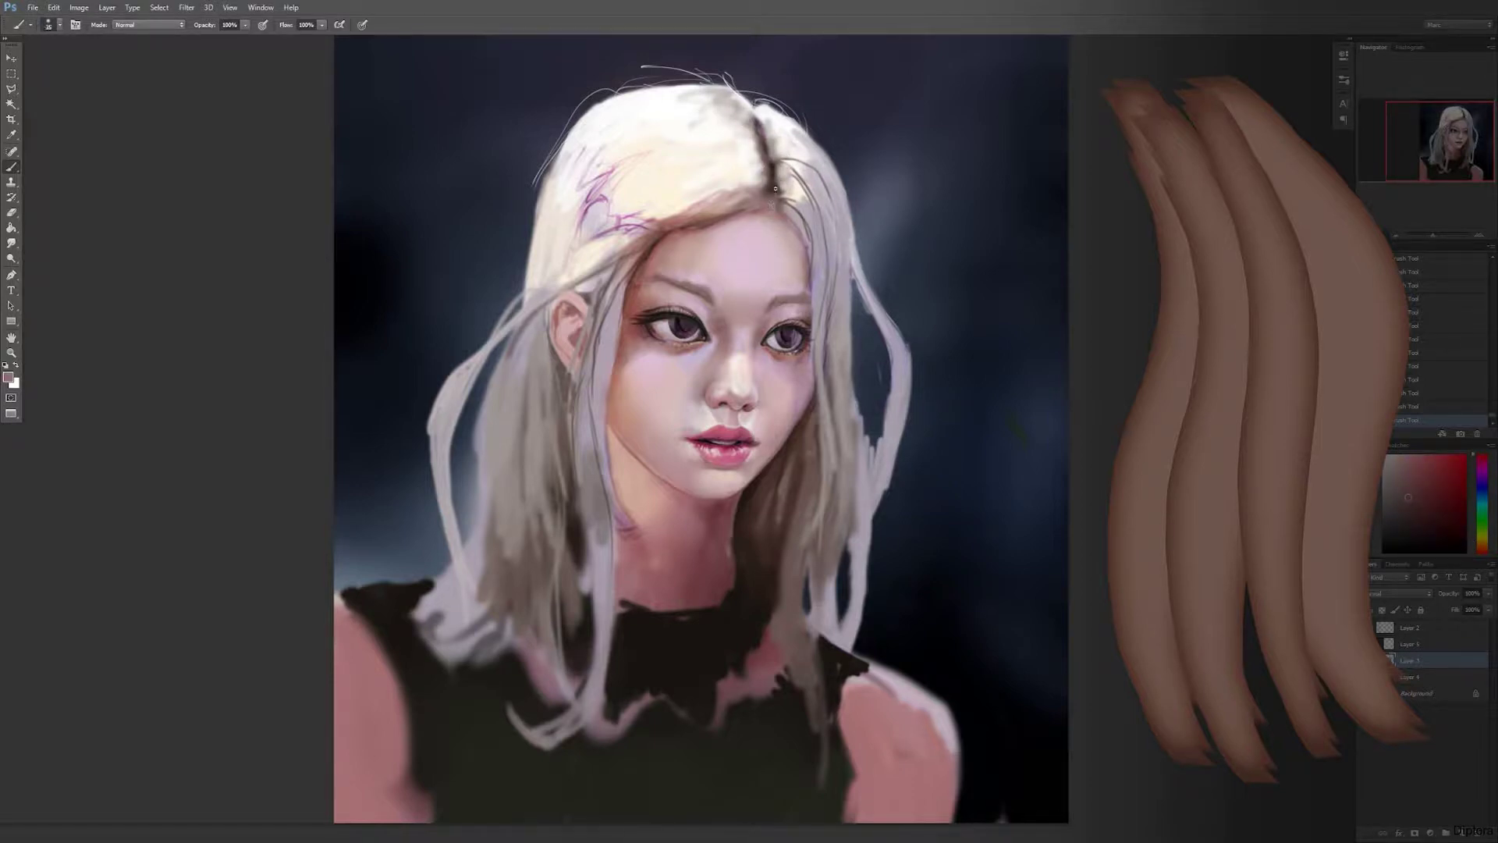
alt+click(773, 244)
alt+click(773, 232)
key(bracketleft)
alt+click(756, 215)
alt+click(781, 215)
alt+click(773, 187)
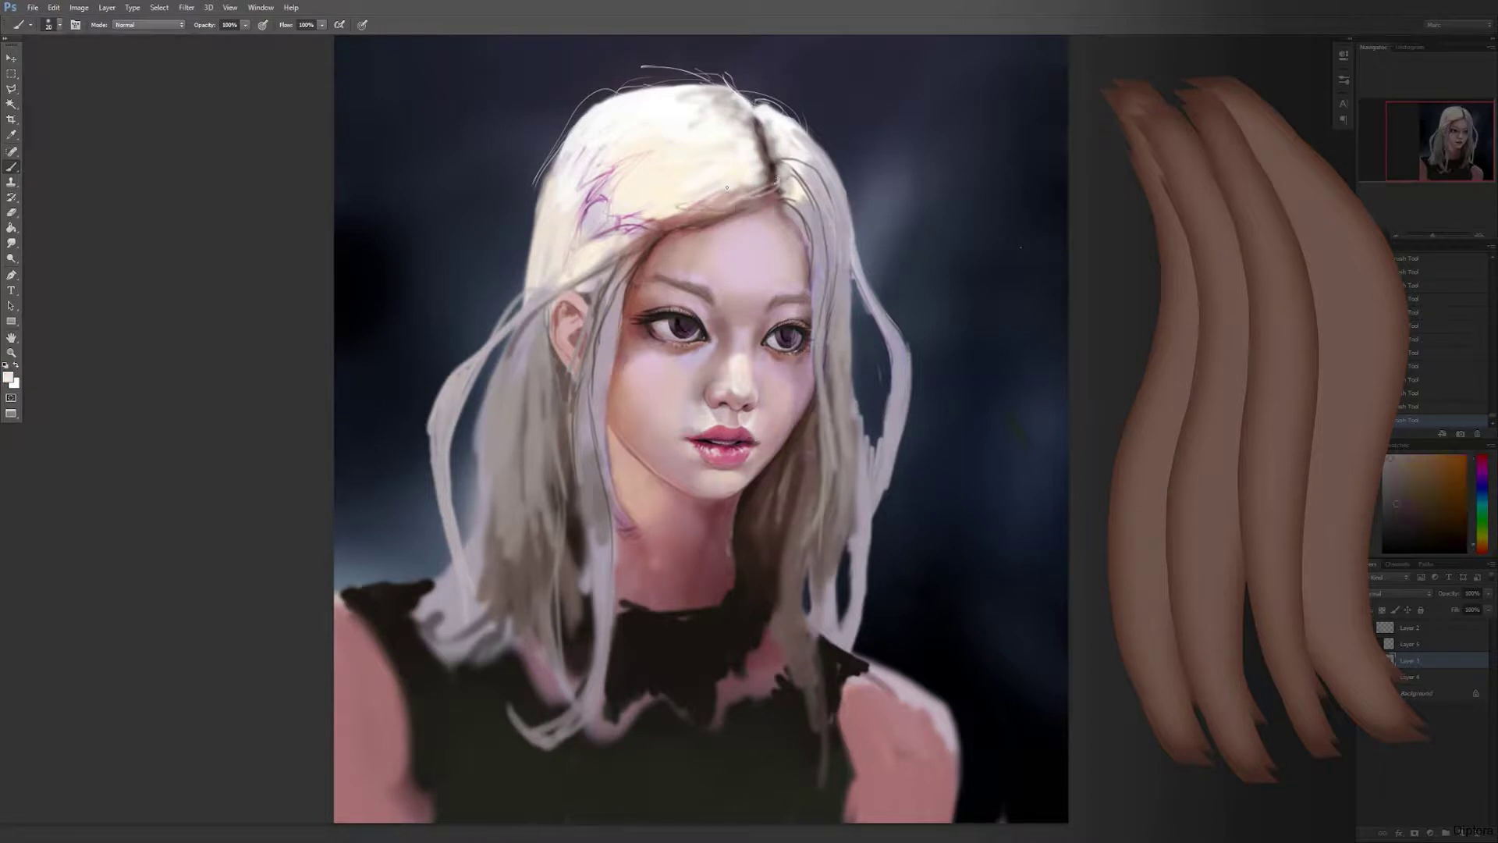
Step: Paint a thin light strand from the left temple down in front of the ear
alt+click(780, 218)
key(bracketleft)
drag(652, 265, 607, 337)
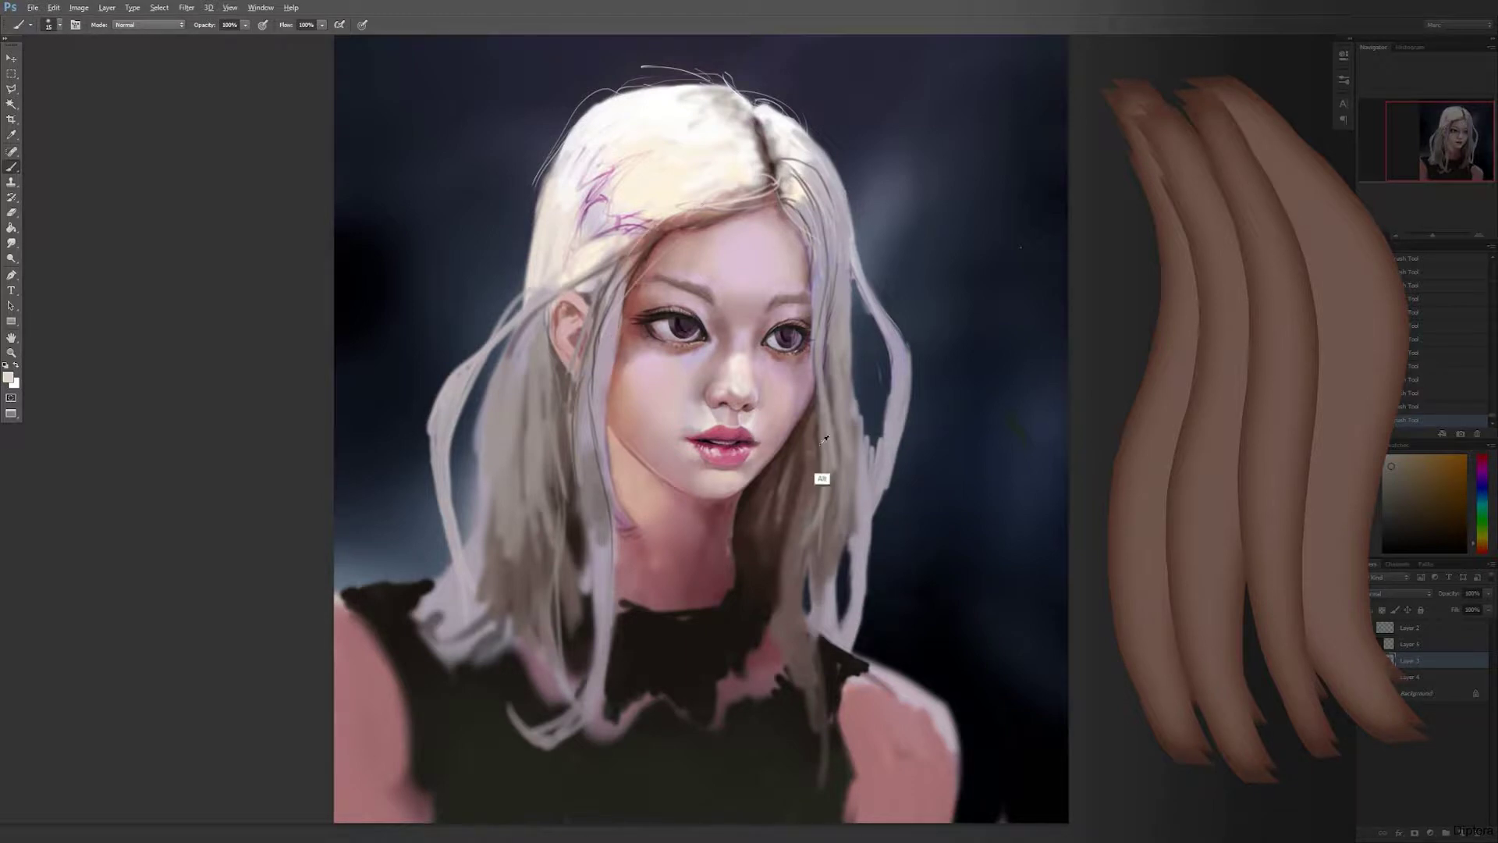
Step: Paint sampled brown strands sweeping from the parting across the crown and along the hairline toward the left ear
alt+click(806, 521)
key(bracketright)
drag(691, 211, 559, 285)
key(bracketright)
alt+click(654, 234)
drag(708, 196, 599, 250)
mouse_move(737, 108)
mouse_down()
mouse_move(657, 152)
mouse_move(606, 218)
mouse_up()
drag(746, 110, 649, 156)
Step: Raise the top outline of the crown with strokes in a sampled near-white hair colour
alt+click(691, 115)
mouse_move(681, 80)
mouse_down()
mouse_move(616, 95)
mouse_move(640, 88)
mouse_up()
drag(749, 101, 620, 78)
drag(638, 85, 682, 75)
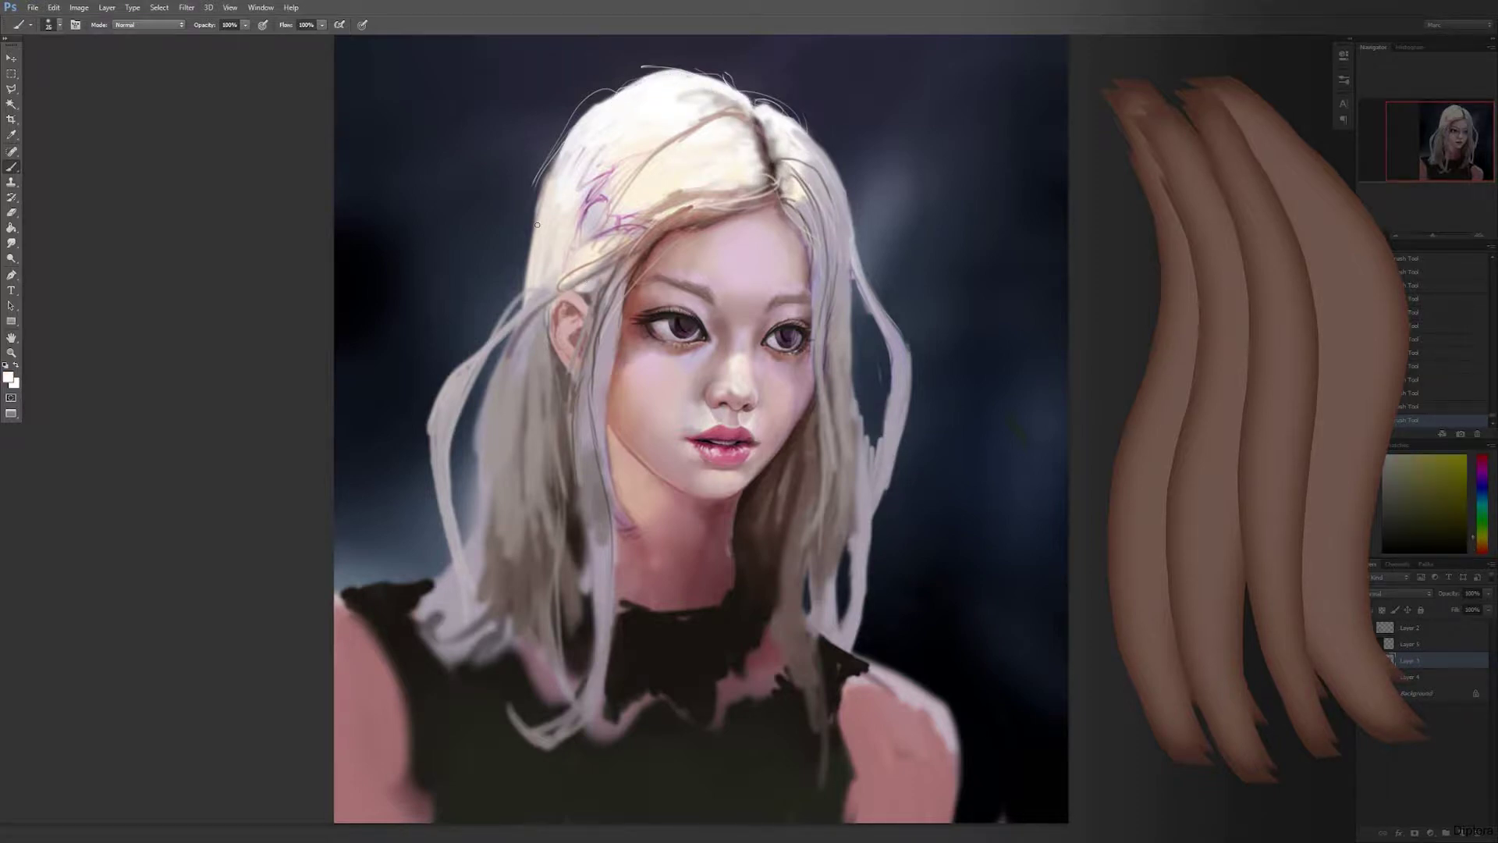
alt+click(697, 223)
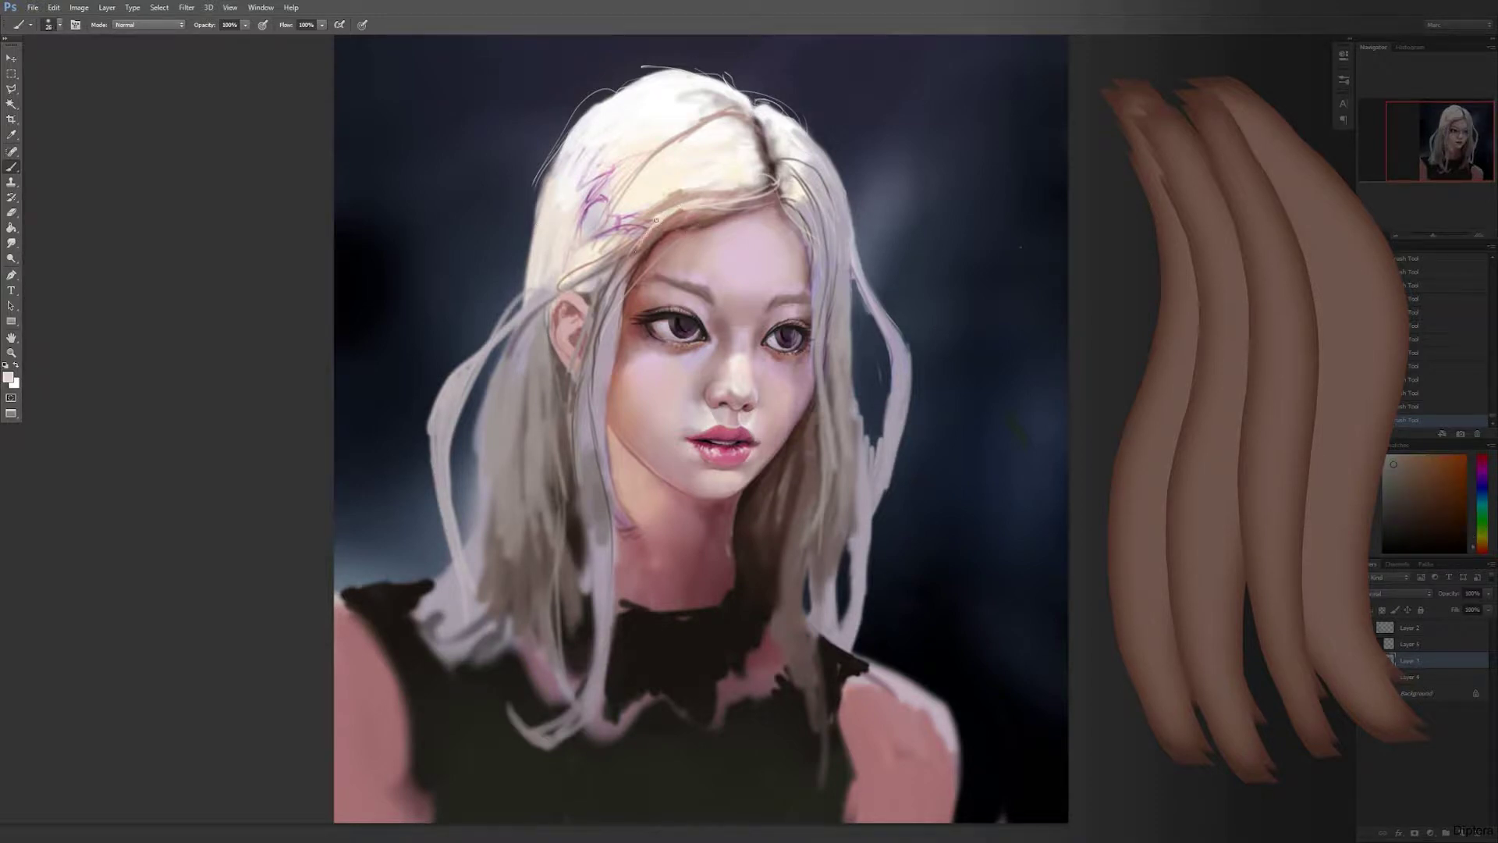
Step: Paint a sampled light hair tone down the strand from the temple past the front of the ear
key(bracketleft)
alt+click(618, 264)
drag(624, 268, 585, 359)
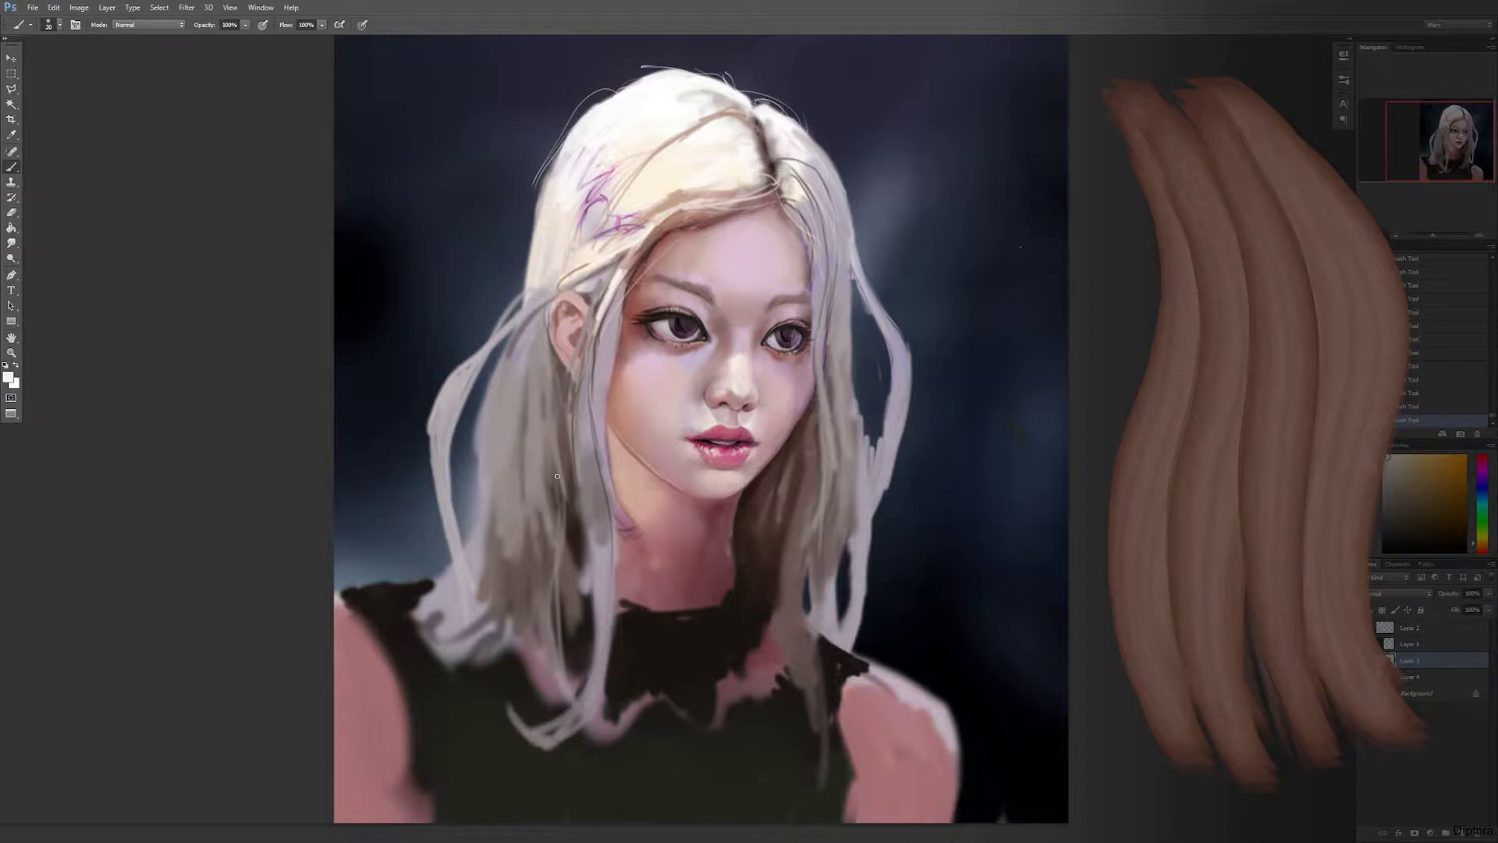
alt+click(620, 273)
alt+click(667, 264)
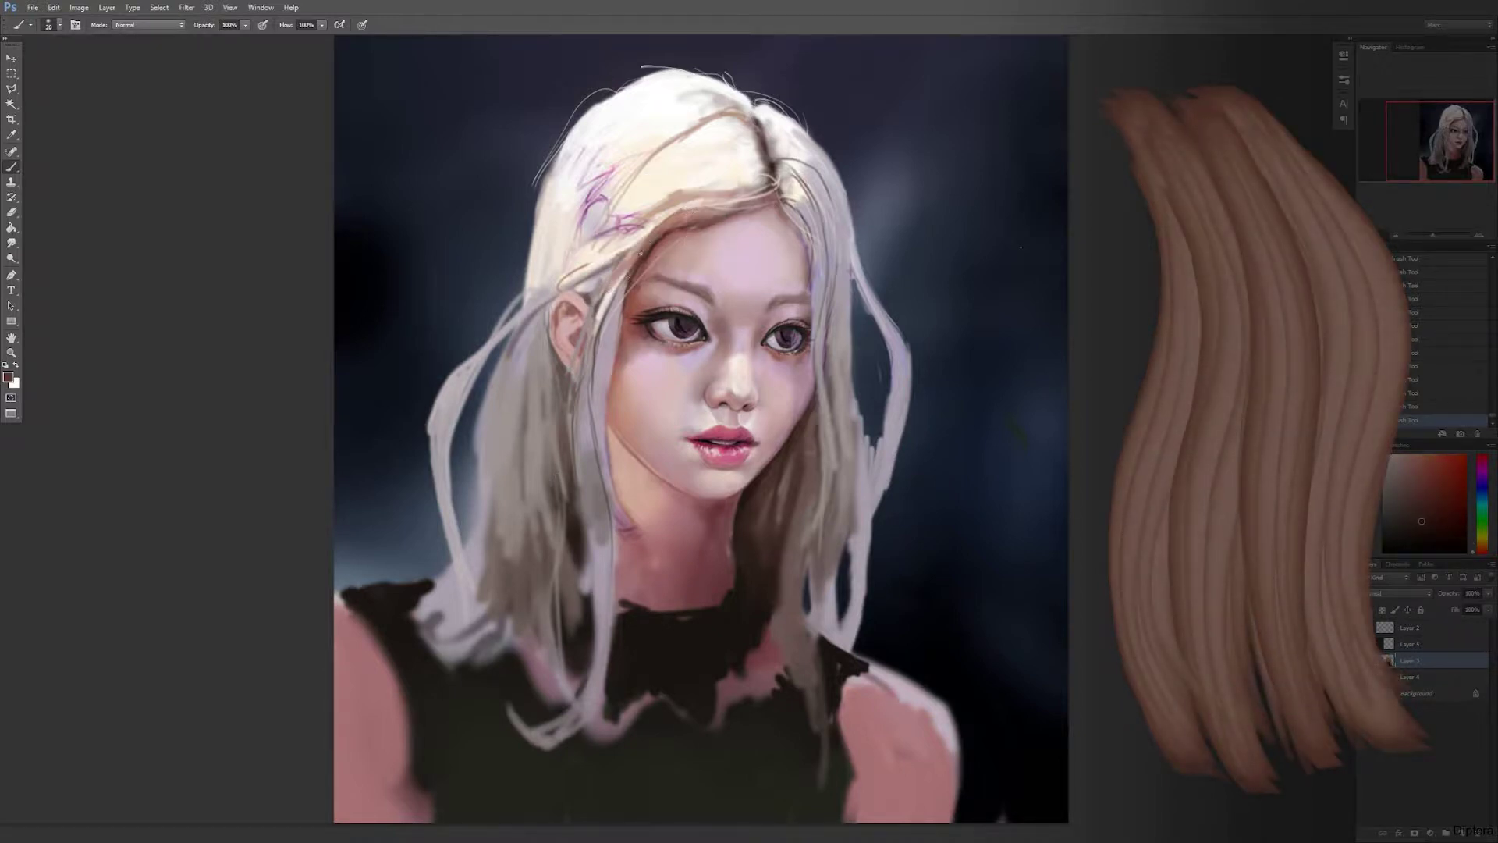
drag(647, 243, 706, 200)
key(ctrl+z)
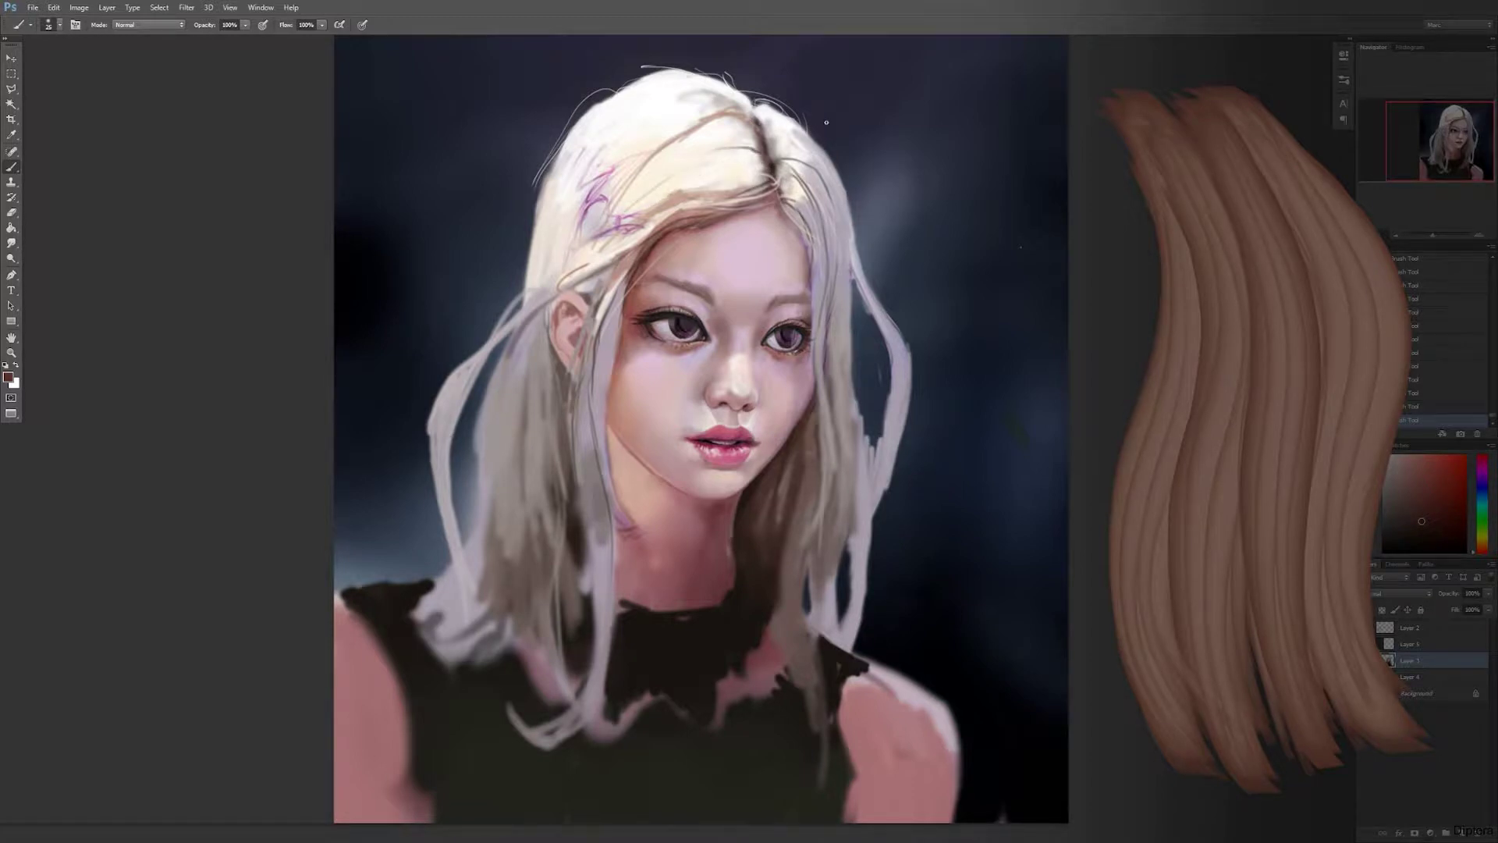
alt+click(692, 139)
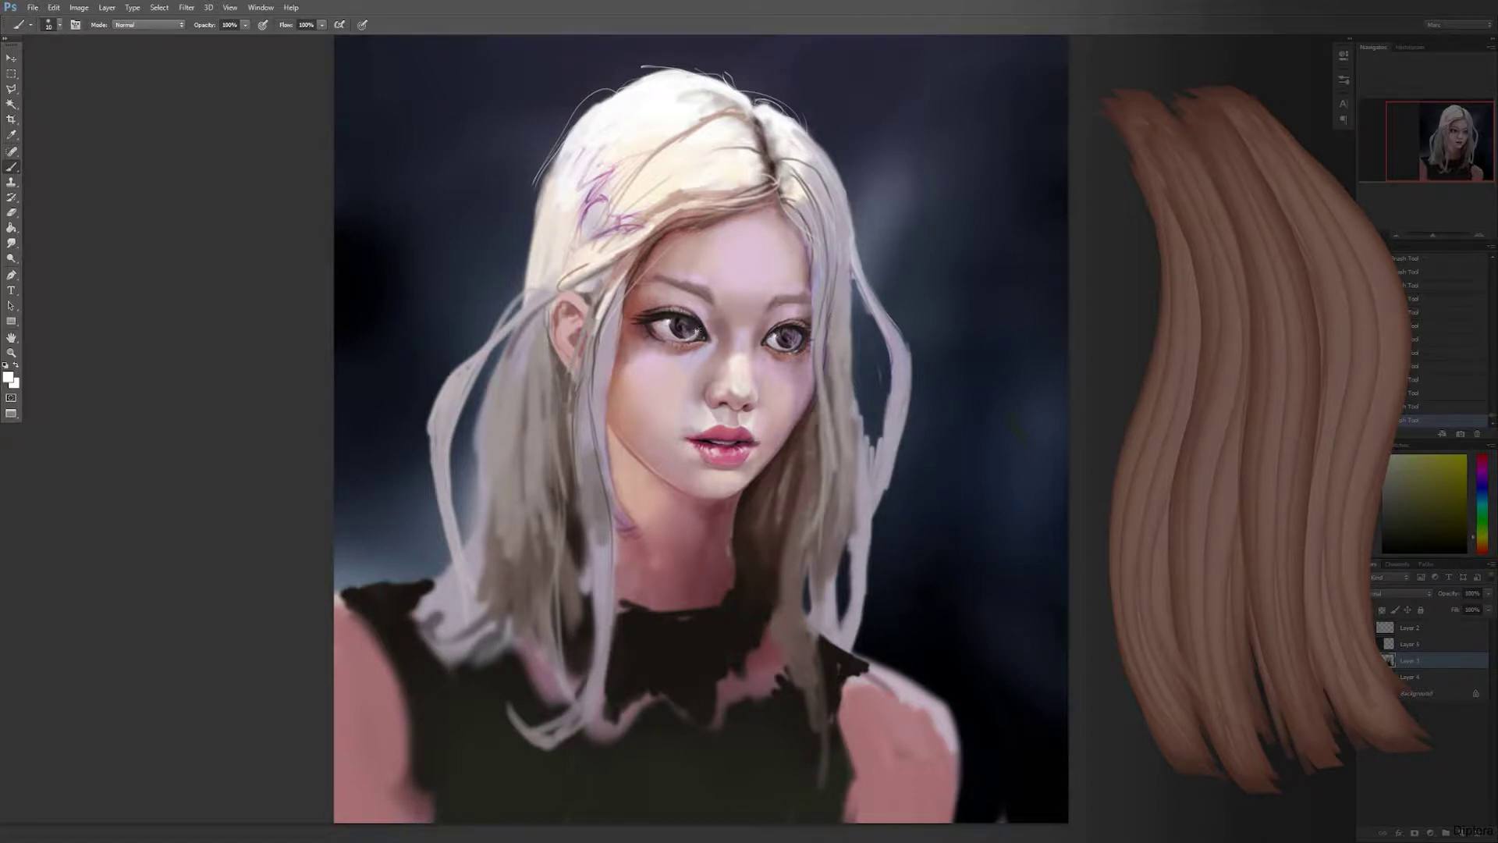
drag(789, 363, 823, 367)
key(ctrl+z)
Step: Fill and soften the lower hair mass below the visible ear with long vertical strokes in sampled grey-brown tones
click(1396, 236)
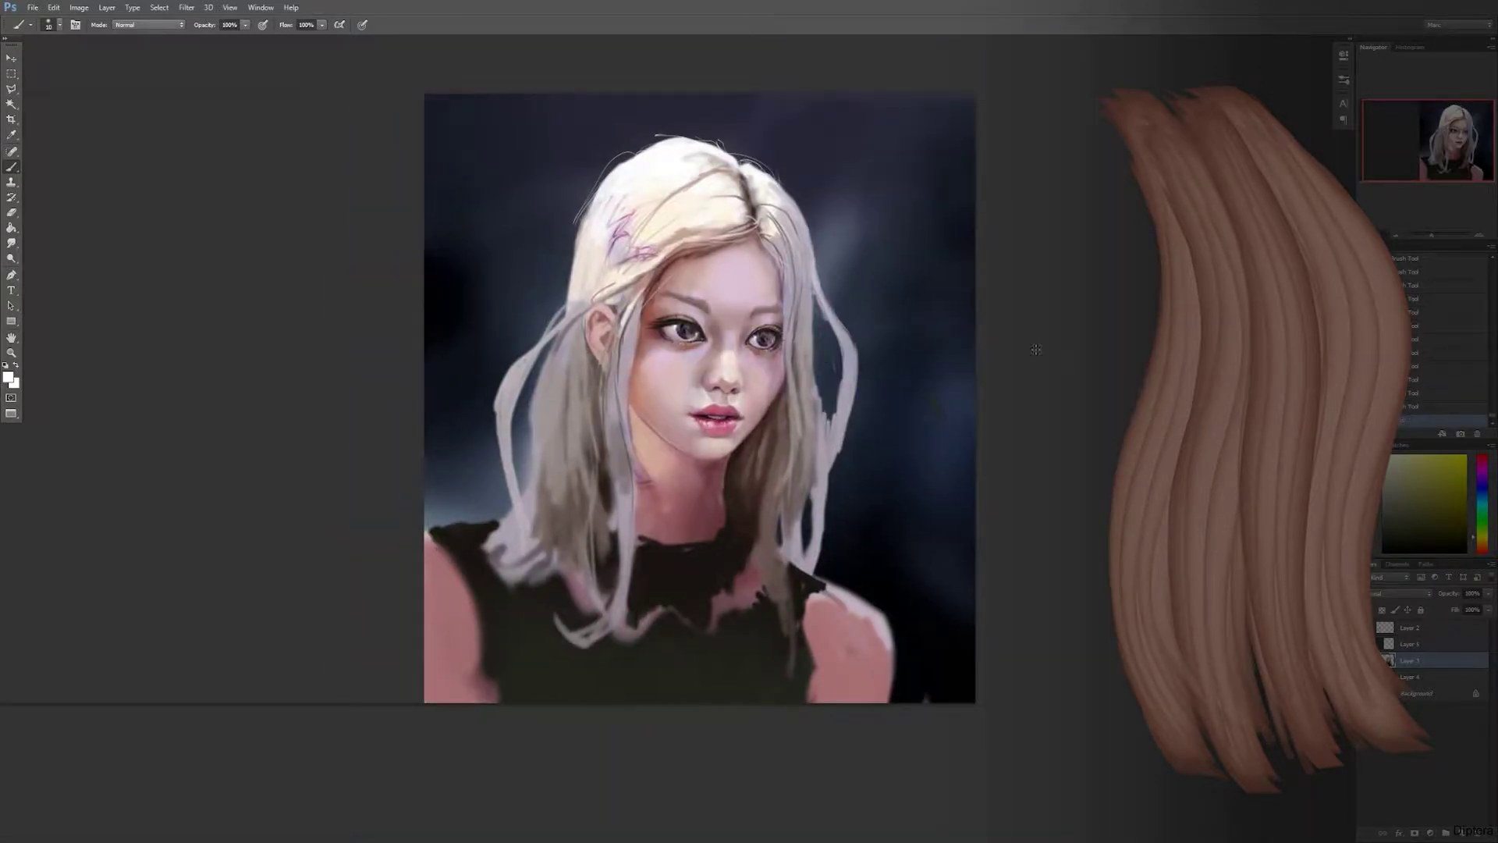
click(1479, 236)
alt+click(560, 538)
drag(568, 521, 574, 582)
mouse_move(488, 565)
mouse_down()
mouse_move(469, 628)
mouse_move(468, 591)
mouse_up()
alt+click(521, 503)
drag(491, 488, 461, 613)
drag(499, 426, 504, 535)
drag(488, 394, 466, 523)
alt+click(468, 421)
drag(472, 460, 472, 546)
Step: Fill the gaps in the lower hair on the far side of the face with smaller downward strokes in sampled hair tones
key(bracketleft)
key(bracketleft)
key(bracketleft)
drag(835, 480, 831, 585)
alt+click(783, 560)
drag(808, 507, 819, 625)
drag(851, 444, 839, 609)
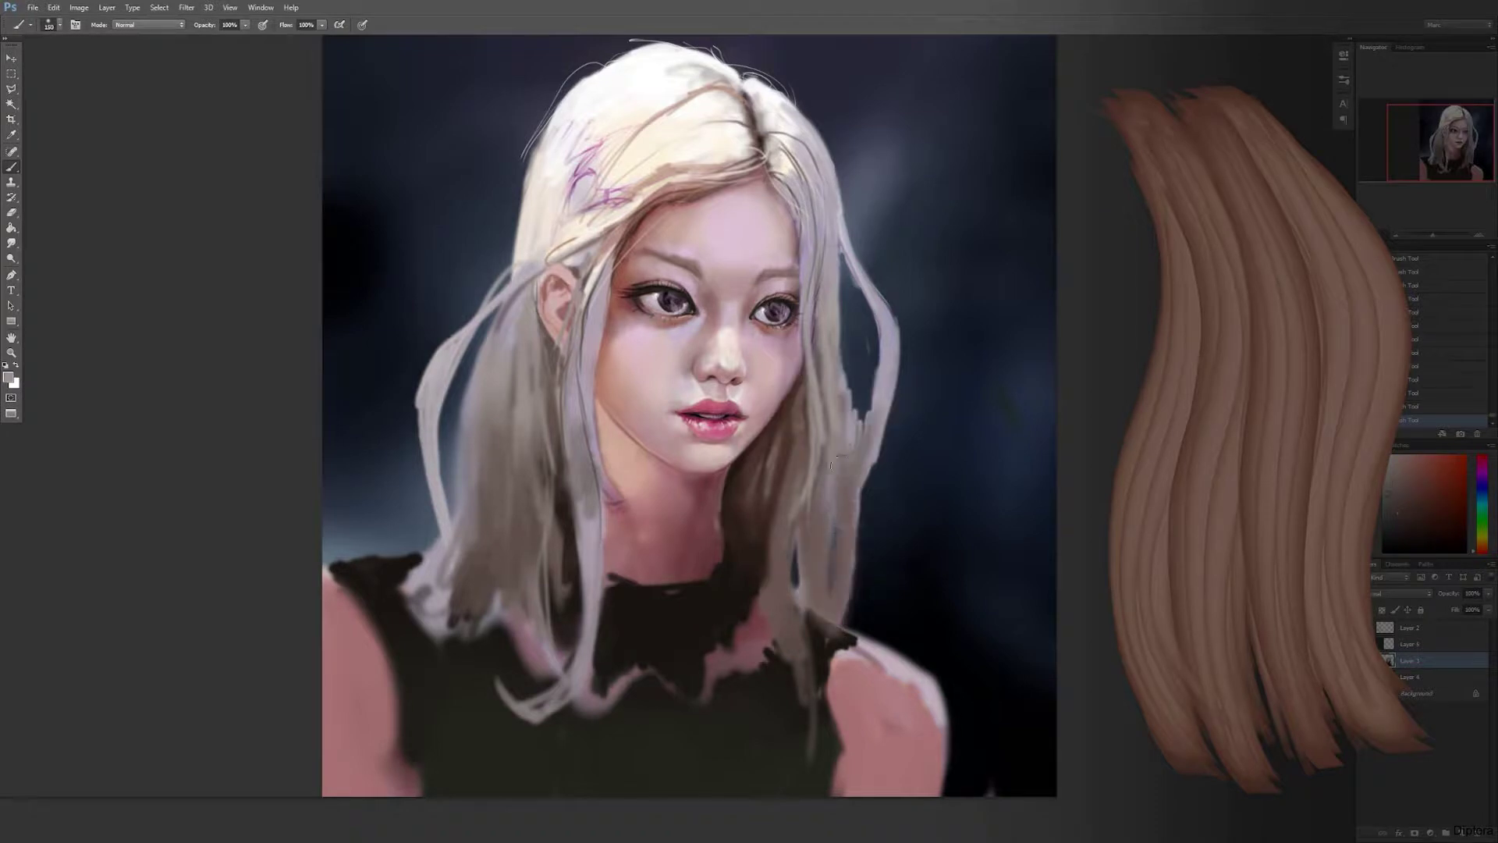
drag(862, 398, 847, 538)
Step: Erase the thick outer hair loop on the far side of the face down to a thin loose strand
key(e)
drag(866, 616, 893, 406)
mouse_move(886, 460)
mouse_down()
mouse_move(851, 328)
mouse_move(870, 383)
mouse_move(895, 250)
mouse_move(849, 295)
mouse_move(870, 343)
mouse_move(859, 237)
mouse_move(893, 390)
mouse_move(858, 503)
mouse_move(854, 437)
mouse_up()
key(bracketright)
key(bracketright)
key(bracketright)
key(bracketleft)
key(bracketleft)
key(bracketleft)
key(bracketleft)
key(bracketleft)
key(bracketleft)
key(bracketleft)
key(bracketleft)
key(bracketleft)
Step: Refine the far-side hair edge and its loose outer strand with sampled background and hair tones
key(b)
alt+click(885, 363)
alt+click(863, 395)
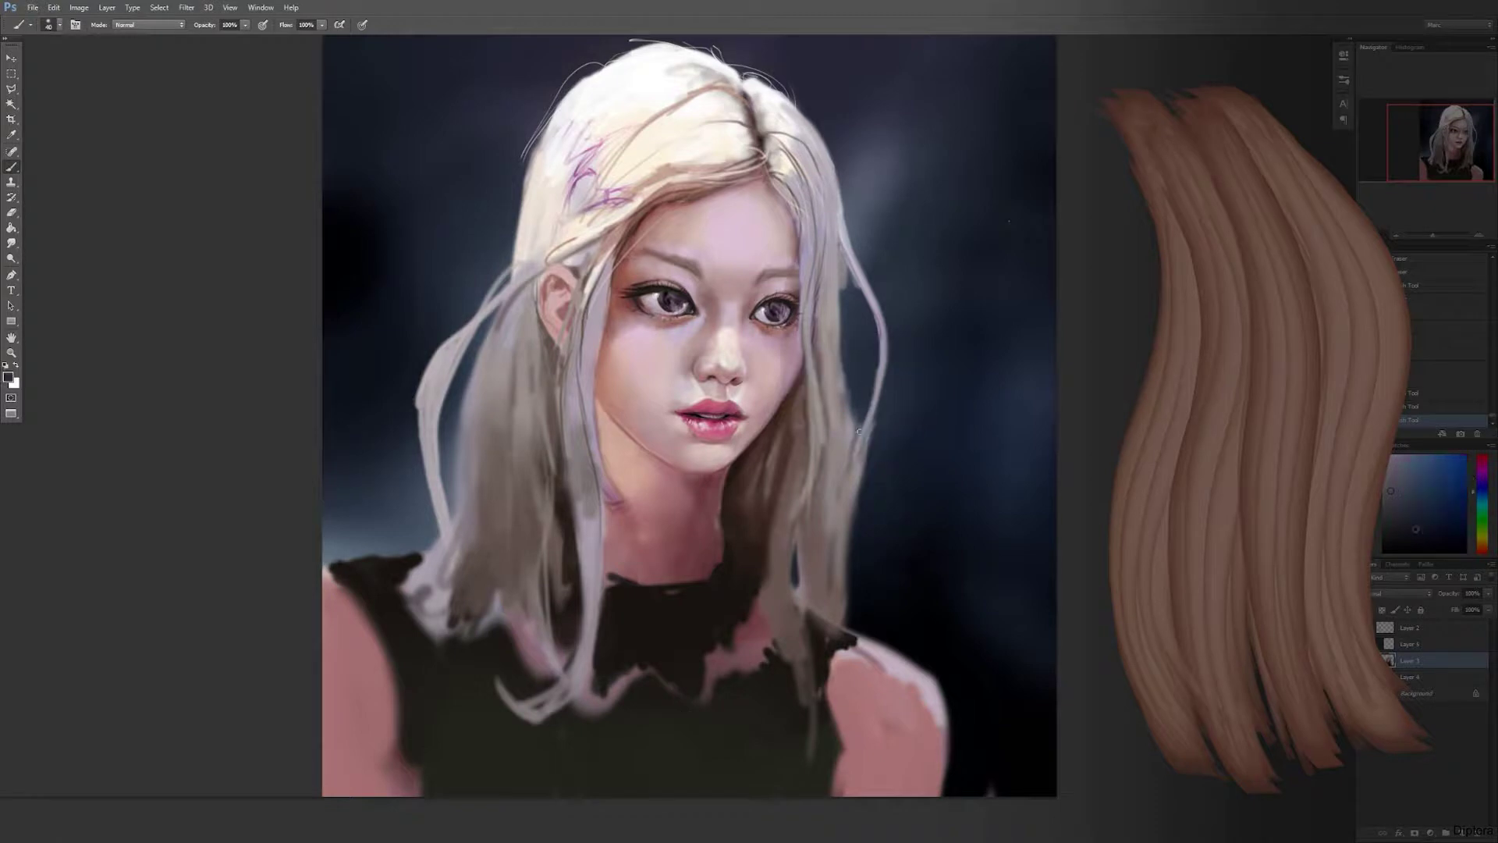
mouse_move(851, 448)
mouse_down()
mouse_move(843, 531)
mouse_move(872, 386)
mouse_up()
alt+click(857, 445)
drag(870, 398, 847, 570)
alt+click(859, 468)
alt+click(873, 419)
mouse_move(878, 398)
mouse_down()
mouse_move(838, 201)
mouse_move(836, 381)
mouse_up()
Step: Paint thin curving grey-brown flyaway strands outward from the far temple and back in toward the hair ends
key(bracketright)
key(bracketright)
key(bracketright)
alt+click(525, 395)
drag(844, 242, 867, 312)
drag(878, 371, 855, 461)
key(bracketleft)
key(bracketleft)
key(bracketleft)
drag(863, 303, 851, 402)
drag(880, 278, 851, 399)
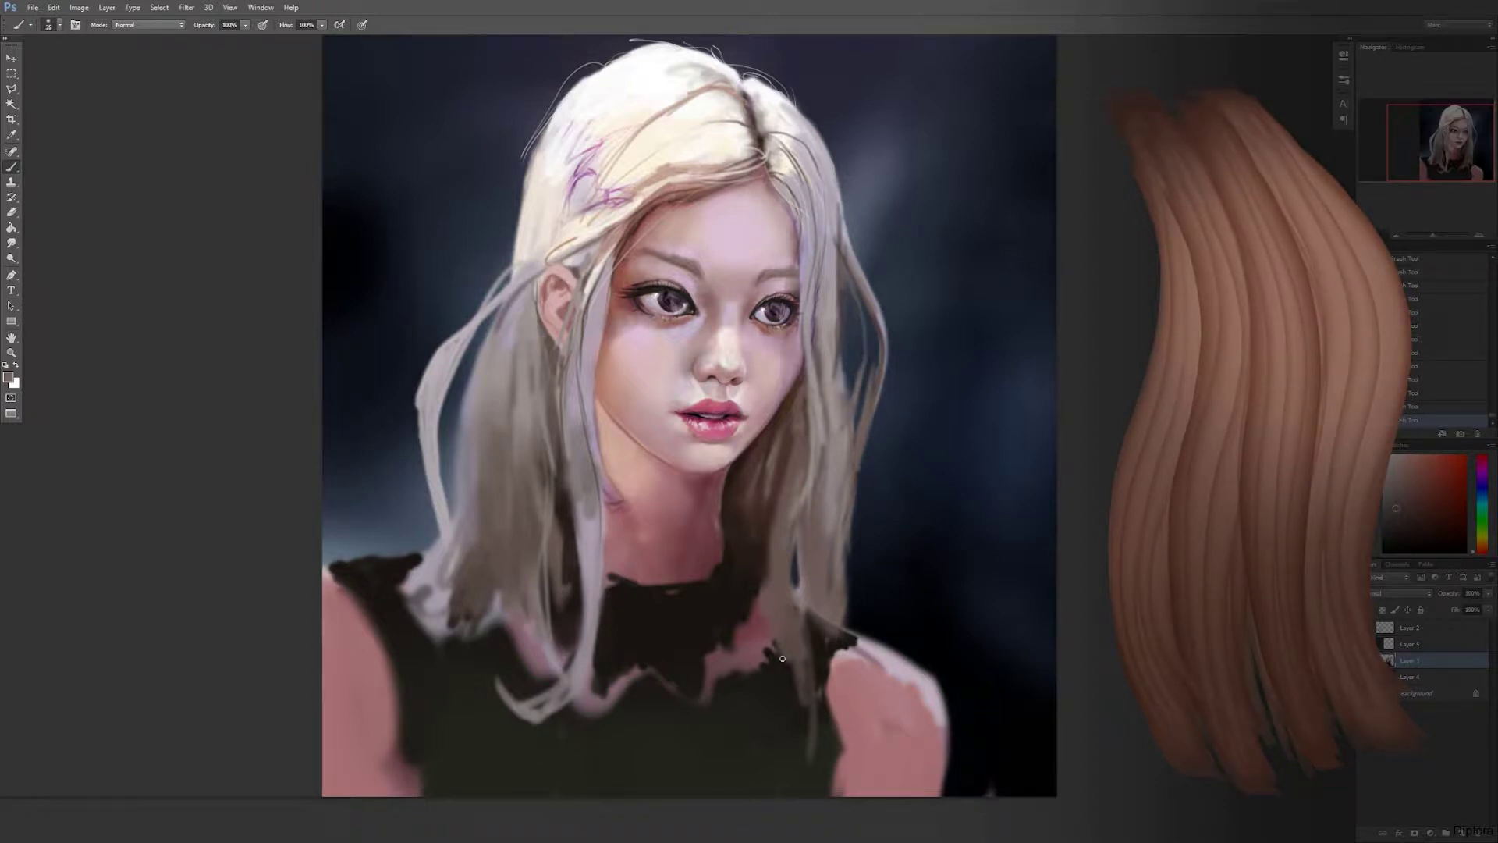
Step: Paint sampled brownish strokes down the outer edge of the far-side hair toward the shoulder
alt+click(550, 295)
drag(854, 429, 836, 566)
drag(853, 462, 839, 523)
drag(864, 421, 852, 601)
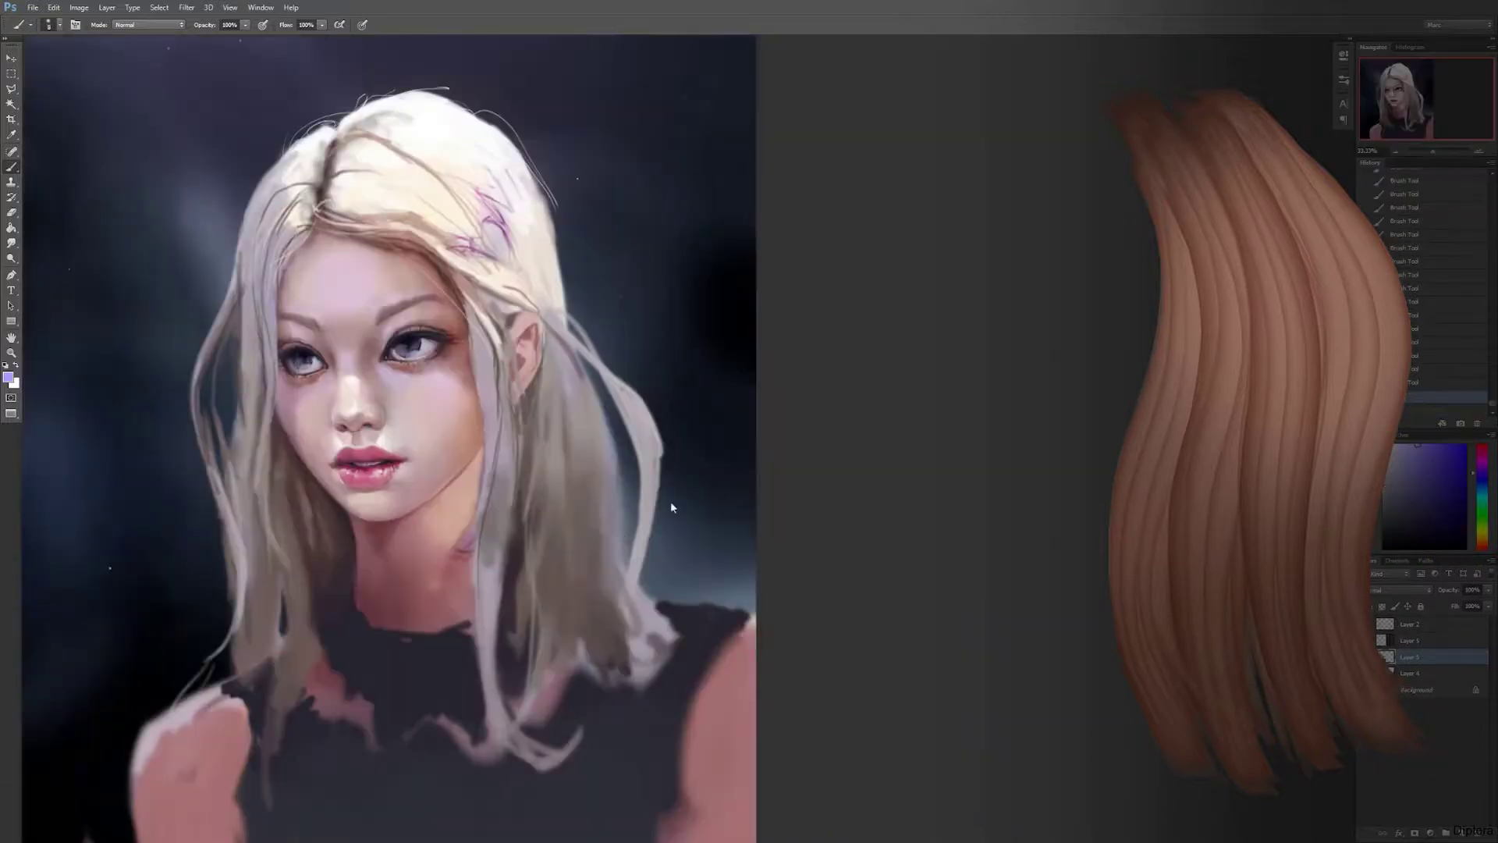
Step: Pick a different brush preset and paint the long front strand beside the neck and a thin lock curving off it in a sampled hair tone
mouse_move(671, 501)
mouse_down()
mouse_move(963, 495)
mouse_move(987, 511)
mouse_up()
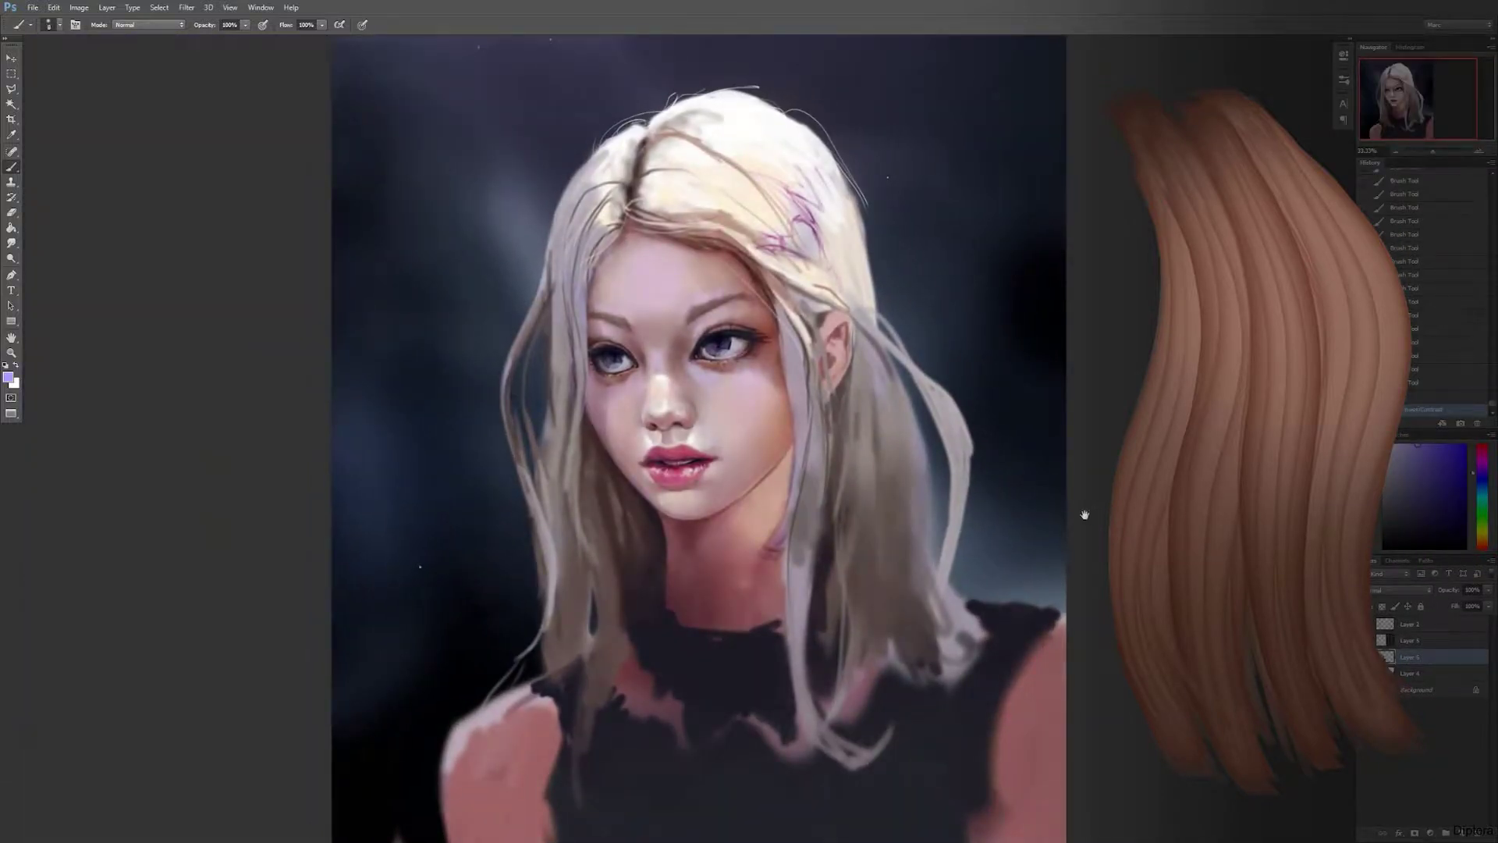
drag(1085, 515, 1071, 515)
drag(805, 517, 784, 479)
right_click(784, 479)
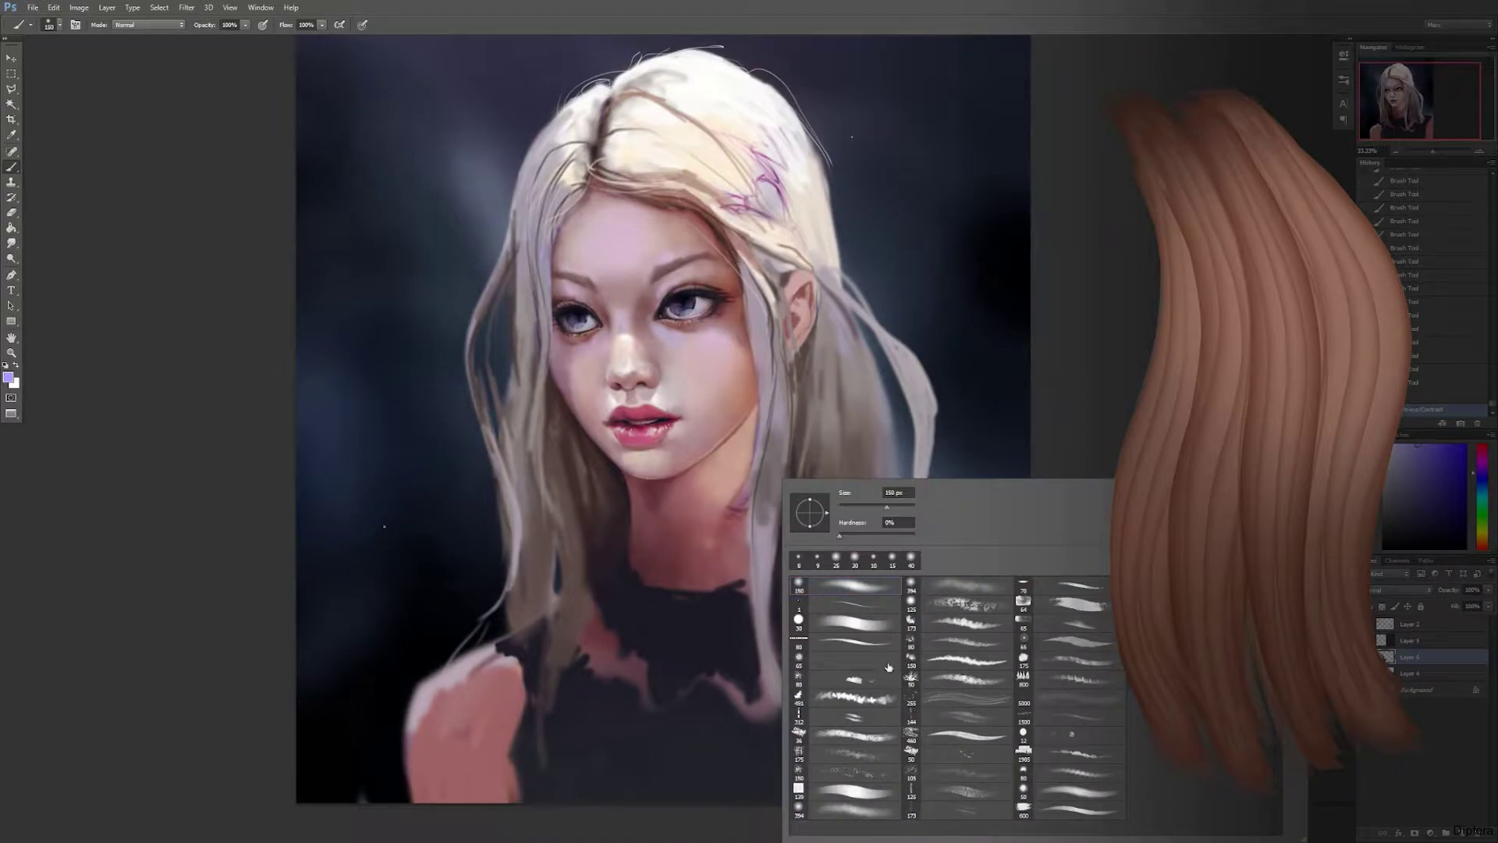
right_click(940, 480)
double_click(984, 655)
alt+click(769, 500)
drag(763, 515, 757, 620)
key(bracketleft)
key(bracketleft)
mouse_move(759, 521)
mouse_down()
mouse_move(753, 589)
mouse_move(769, 578)
mouse_up()
mouse_move(761, 584)
mouse_down()
mouse_move(763, 649)
mouse_move(755, 442)
mouse_move(717, 601)
mouse_up()
Step: Refine the front strand's edges against the neck with sampled hair and skin tones, undoing the last two strokes
key(bracketleft)
key(bracketleft)
key(bracketleft)
alt+click(781, 448)
key(bracketleft)
key(bracketleft)
alt+click(766, 468)
key(ctrl+z)
key(ctrl+z)
alt+click(718, 534)
key(bracketright)
alt+click(724, 508)
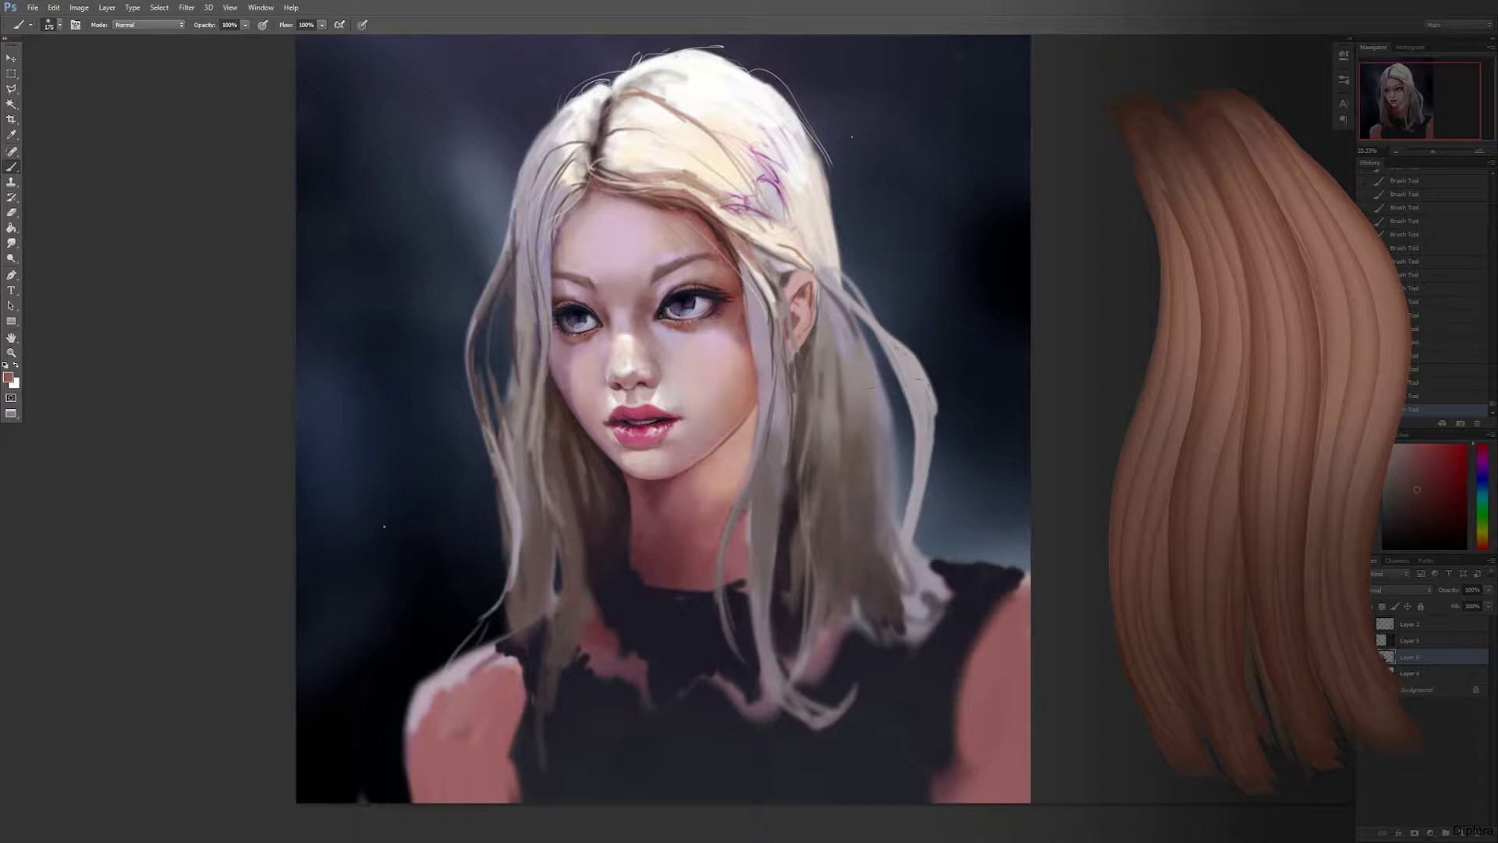
Step: Paint the sampled dark dress colour over the ragged hair ends on the ear-side shoulder
drag(917, 392, 901, 357)
alt+click(780, 482)
key(bracketleft)
key(bracketleft)
key(bracketleft)
key(bracketleft)
key(bracketleft)
key(bracketleft)
key(bracketleft)
key(bracketright)
key(bracketright)
key(bracketright)
key(bracketright)
alt+click(905, 636)
mouse_move(913, 601)
mouse_down()
mouse_move(864, 585)
mouse_move(898, 624)
mouse_move(844, 597)
mouse_move(859, 557)
mouse_up()
Step: Paint thin curled hair ends over the ear-side shoulder with a small brush and sampled dark tones
key(bracketleft)
key(bracketleft)
key(bracketleft)
key(bracketleft)
key(bracketleft)
key(bracketleft)
key(bracketleft)
key(bracketleft)
alt+click(836, 522)
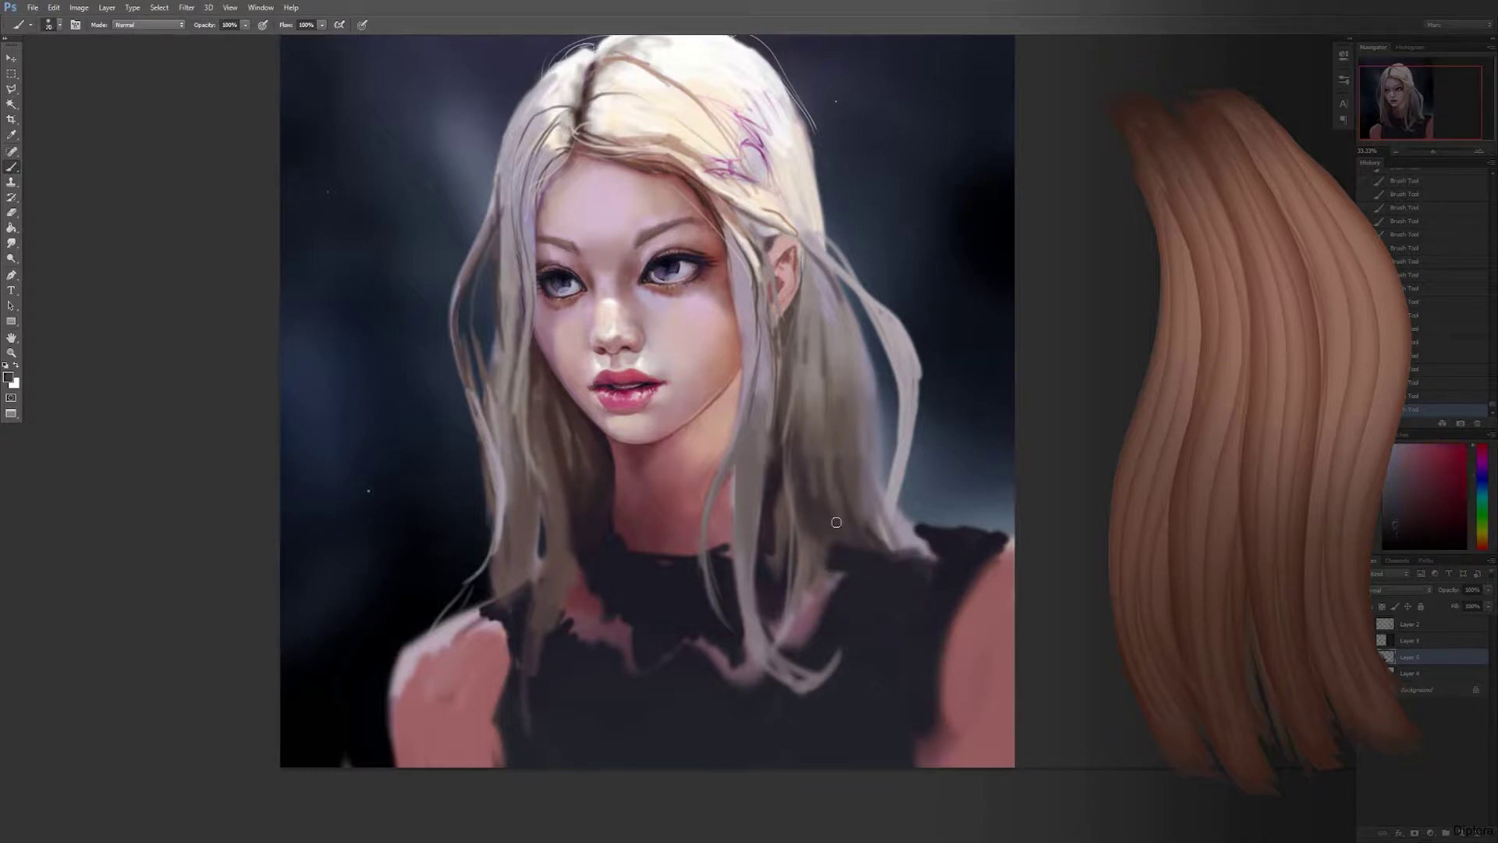
mouse_move(862, 537)
mouse_down()
mouse_move(928, 566)
mouse_move(972, 544)
mouse_move(933, 540)
mouse_move(960, 556)
mouse_up()
alt+click(932, 540)
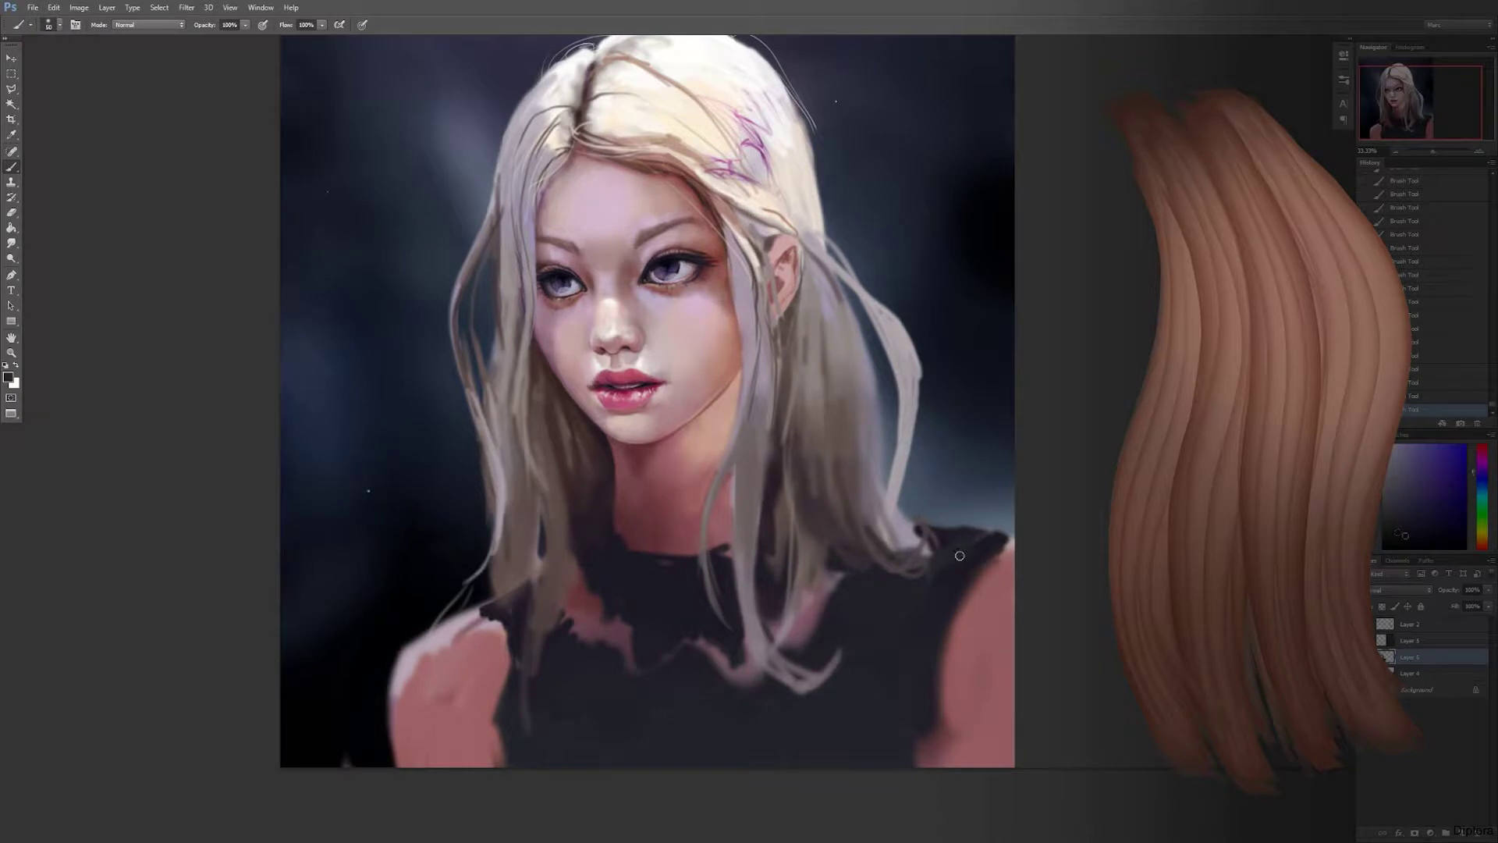
Step: Darken the lower dress, arms and neck-side shadow with broad soft strokes in sampled dark tones
alt+click(976, 396)
key(bracketright)
key(bracketright)
key(bracketright)
key(bracketright)
key(bracketright)
key(bracketright)
key(bracketright)
key(bracketright)
key(bracketright)
key(bracketright)
key(bracketright)
key(bracketright)
mouse_move(869, 669)
mouse_down()
mouse_move(655, 712)
mouse_move(476, 772)
mouse_up()
alt+click(682, 515)
drag(682, 515, 593, 507)
Step: Paint long thin strands from the far-side hair ends down over the chest in a sampled brown hair tone
key(bracketleft)
key(bracketleft)
key(bracketleft)
key(bracketleft)
key(bracketleft)
key(bracketleft)
key(bracketleft)
key(bracketleft)
key(bracketleft)
key(bracketleft)
key(bracketleft)
key(bracketleft)
alt+click(559, 585)
key(bracketright)
key(bracketright)
key(bracketright)
mouse_move(538, 624)
mouse_down()
mouse_move(535, 718)
mouse_move(564, 618)
mouse_up()
key(bracketleft)
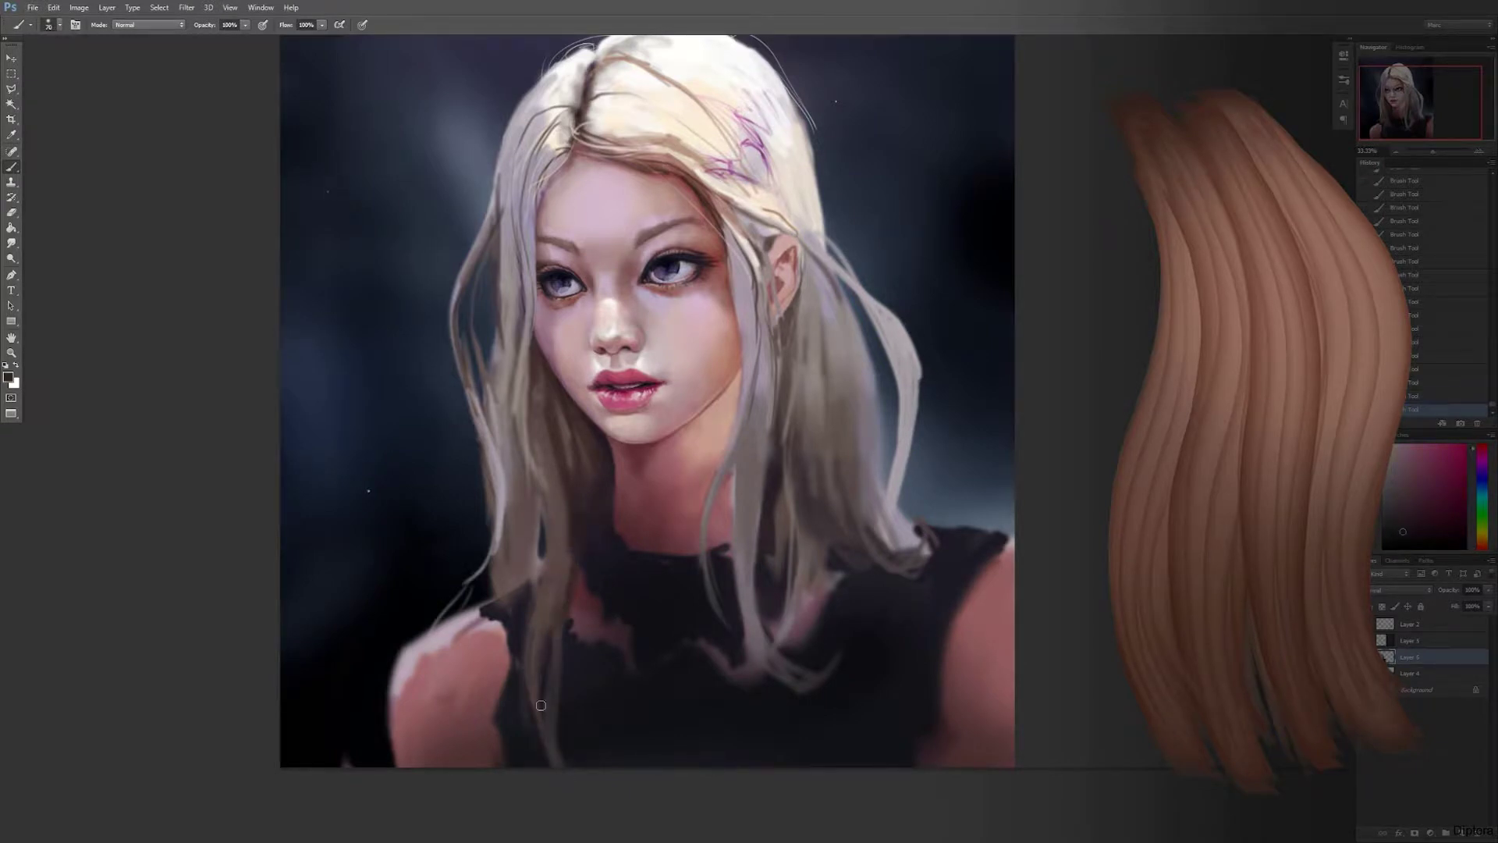
Step: Deepen the shading of the far-side hair beside the neck and shoulder with a sampled dark tone and a smaller brush
alt+click(602, 507)
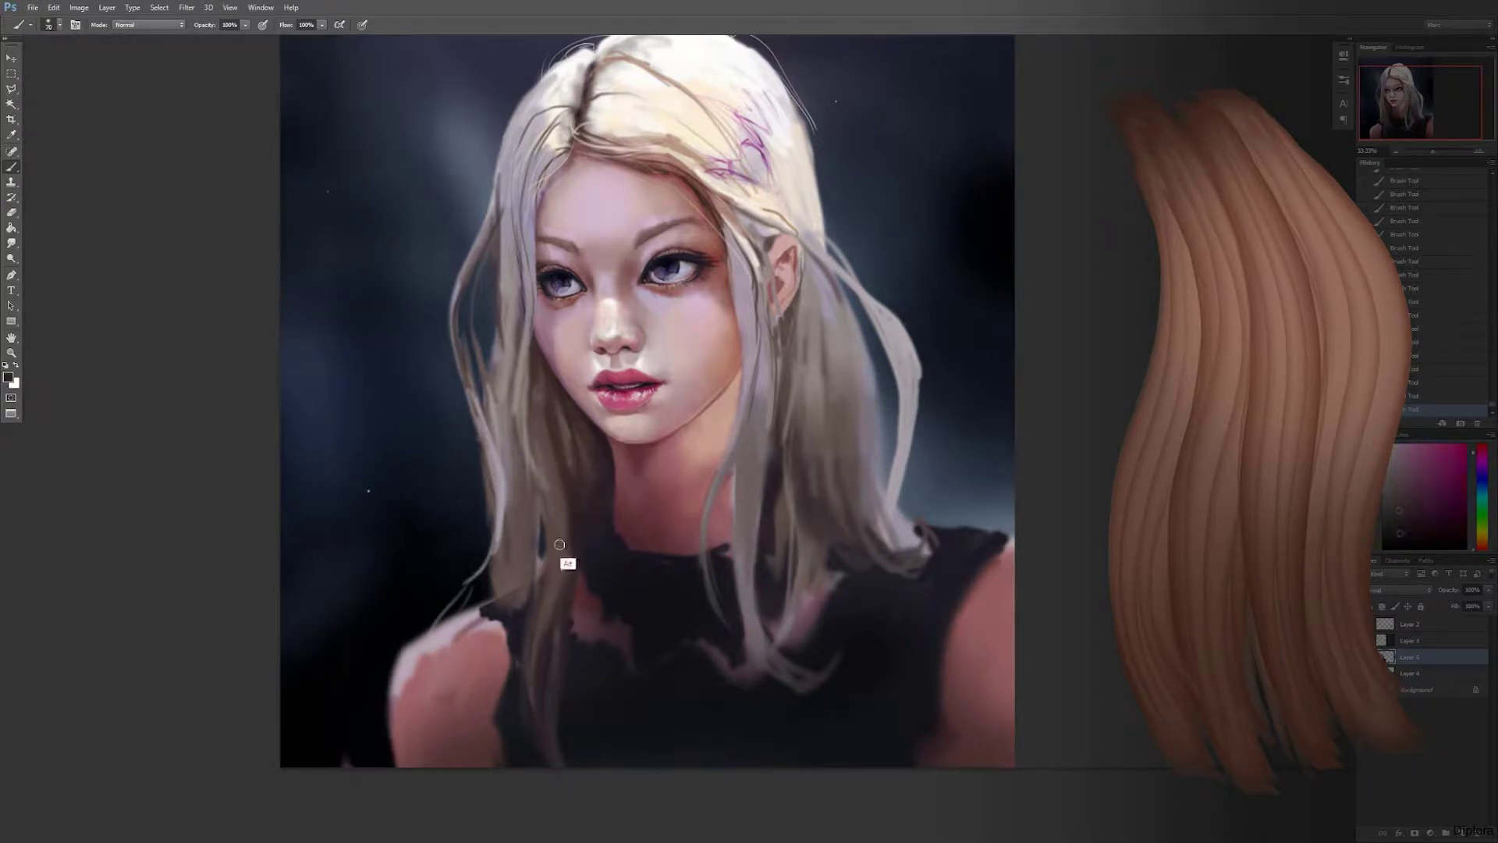
key(bracketleft)
key(bracketleft)
key(bracketleft)
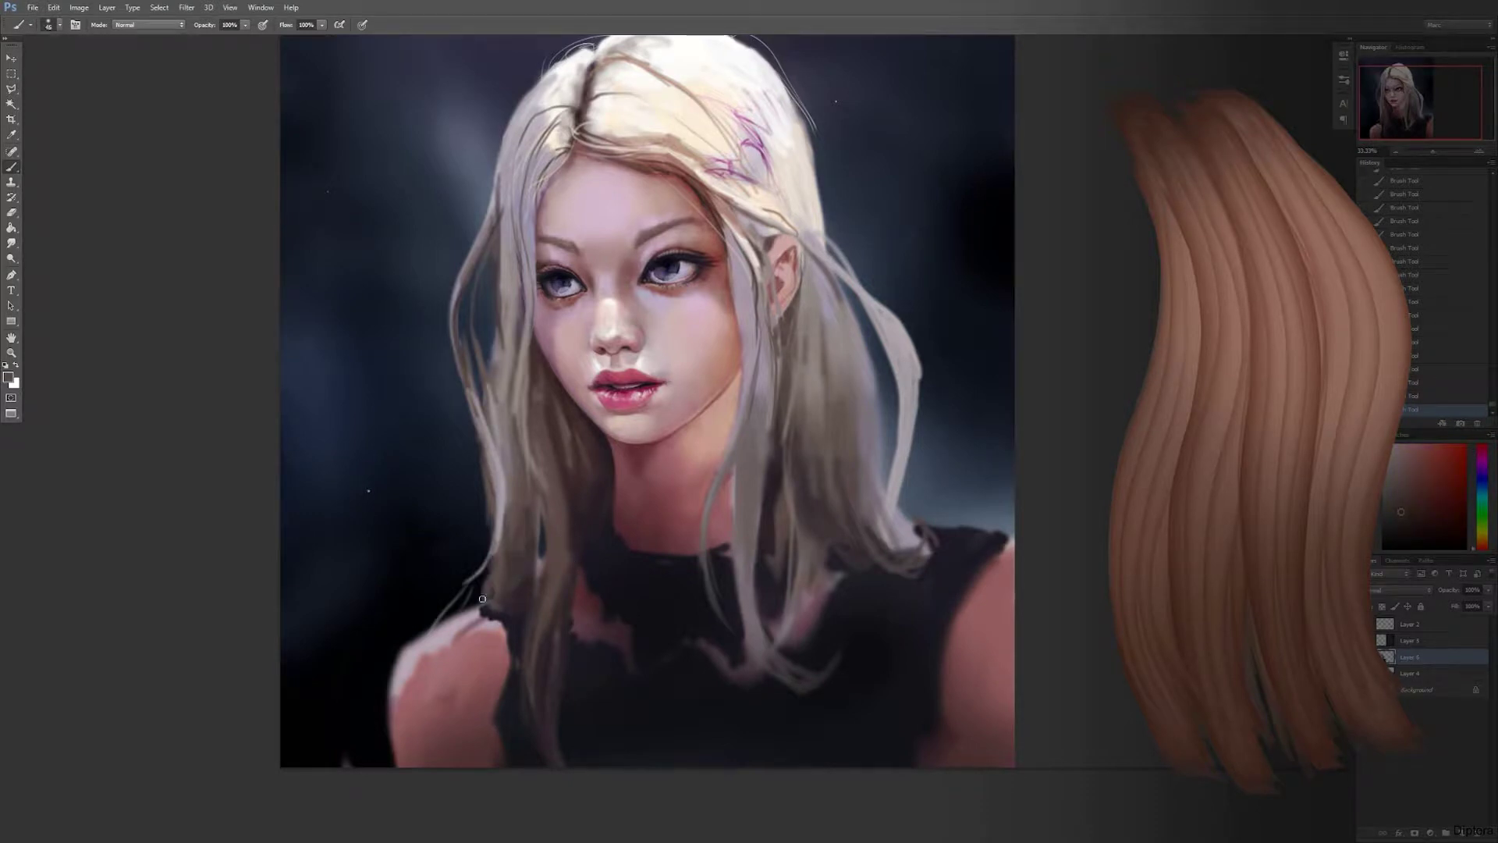
Step: Paint a fine strand tip over the far-side shoulder and clean up that shoulder's outer edge with the eraser
drag(500, 505, 478, 616)
alt+click(424, 621)
key(e)
key(bracketright)
key(bracketright)
key(bracketright)
drag(411, 639, 335, 762)
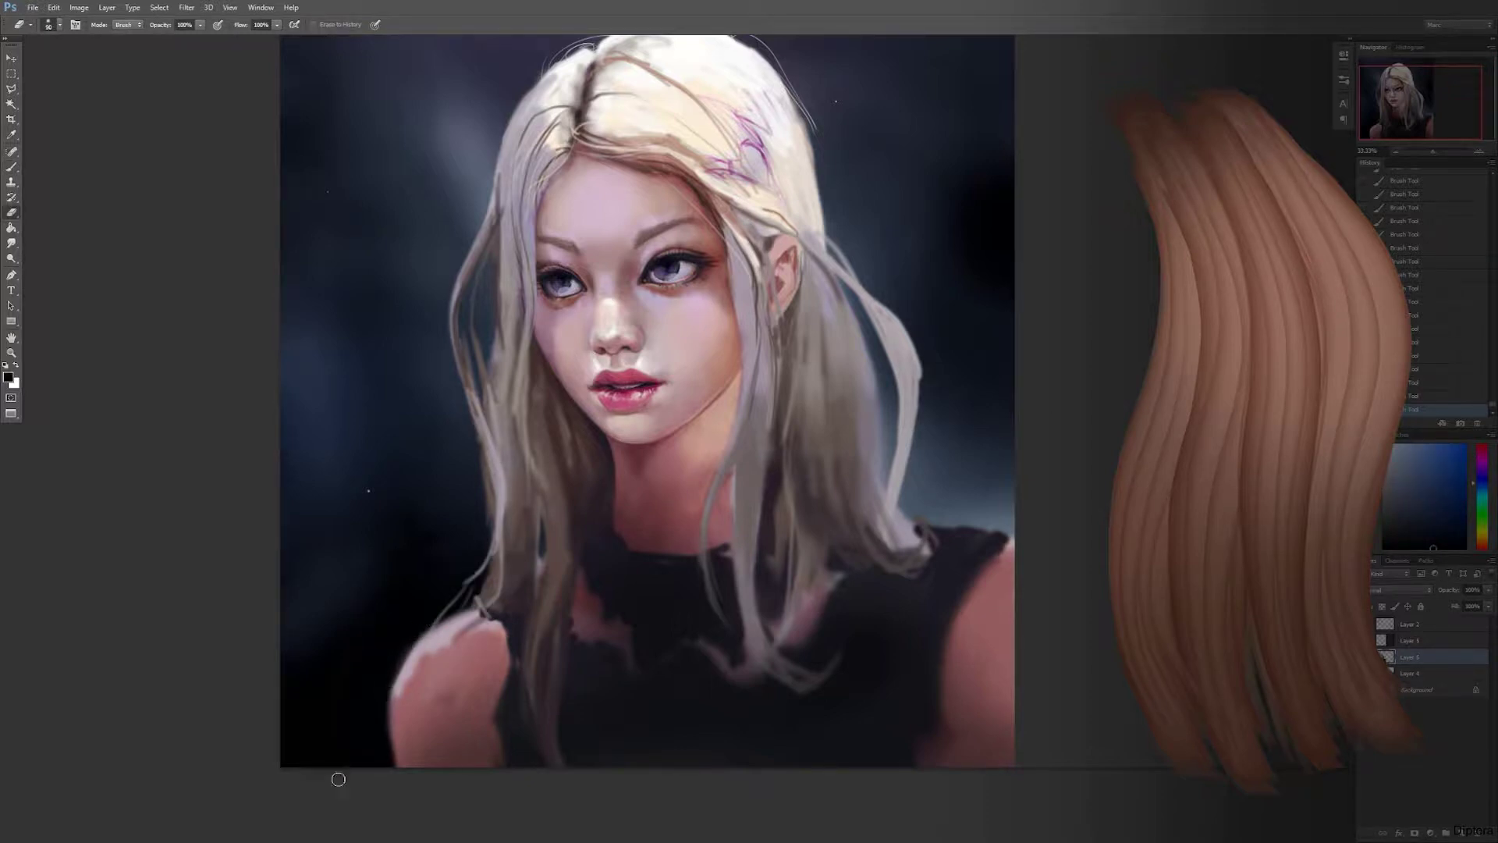
mouse_move(388, 679)
mouse_down()
mouse_move(493, 597)
mouse_move(385, 704)
mouse_move(394, 749)
mouse_up()
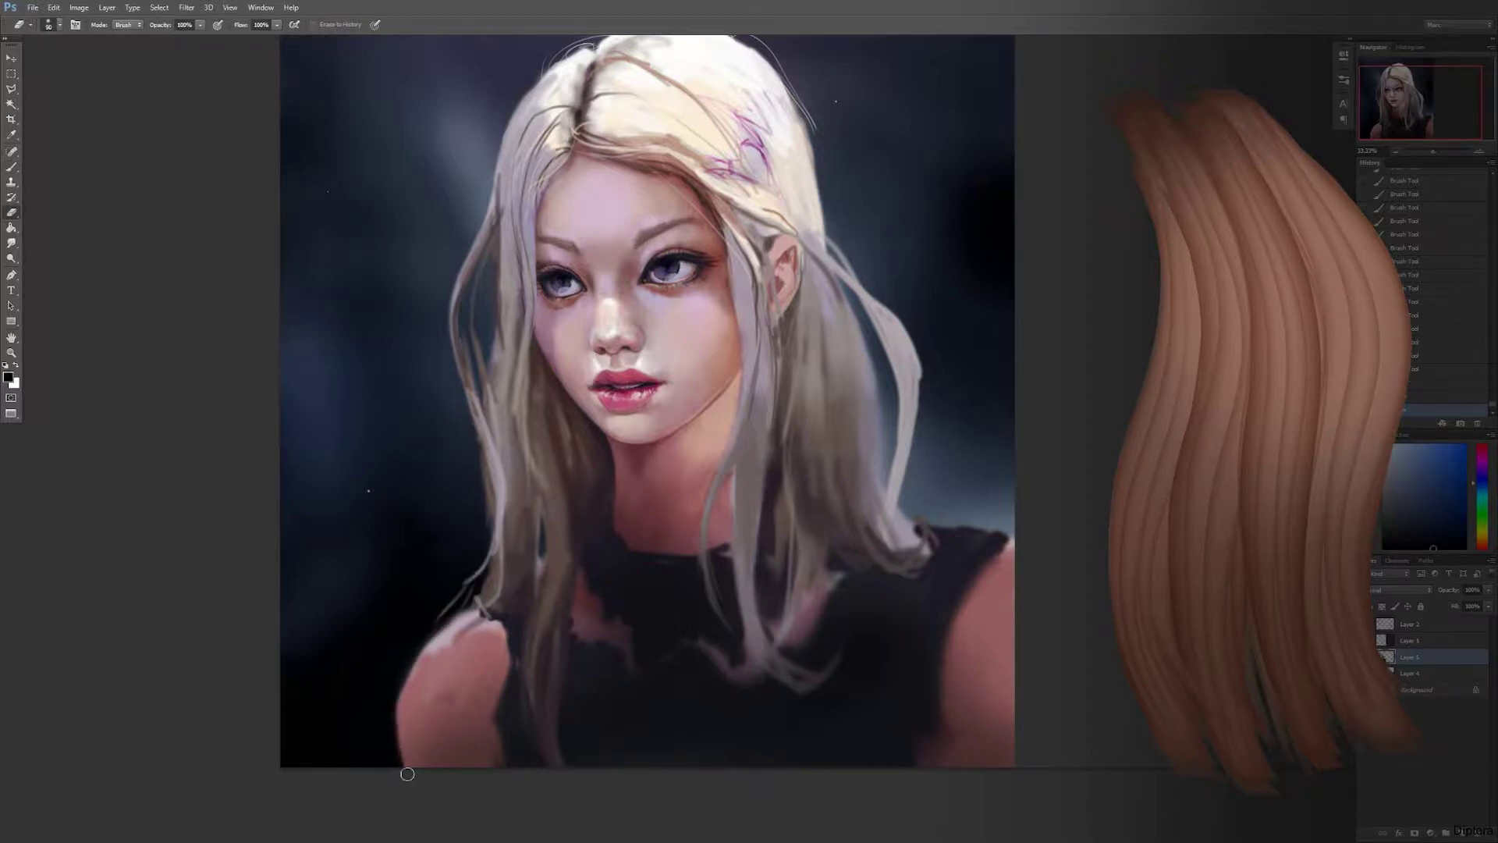
key(ctrl+alt+z)
key(ctrl+alt+z)
key(bracketleft)
key(bracketleft)
drag(421, 626, 472, 607)
Step: Erase a narrow gap between the lower far-side hair strands with a smaller eraser
key(bracketleft)
key(bracketleft)
key(bracketleft)
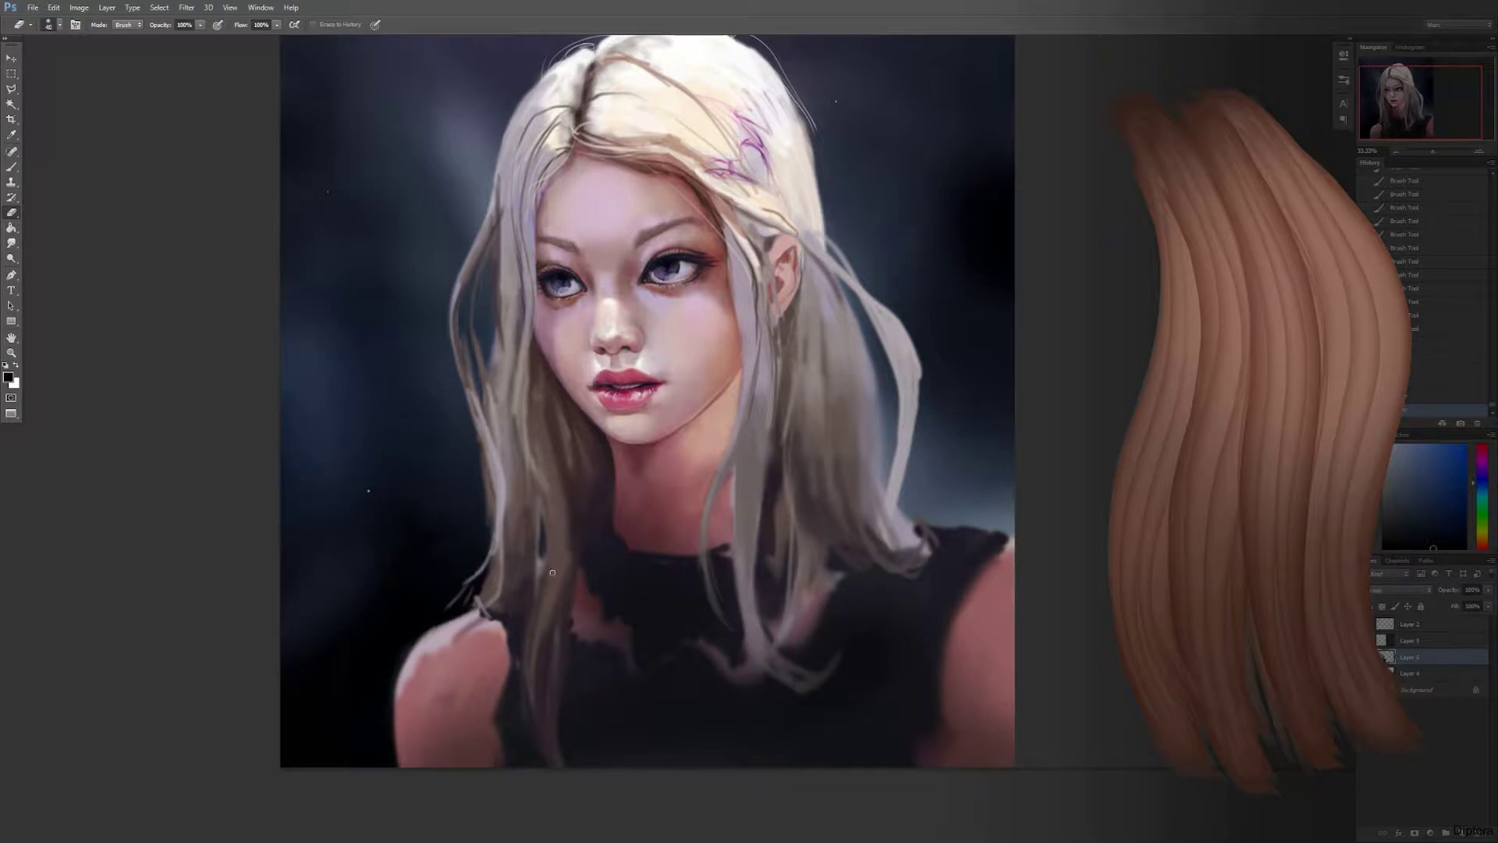
drag(521, 529, 518, 590)
Step: Repaint the dress over the ear-side shoulder up to the canvas edge with the Brush in sampled dark tones
key(b)
alt+click(965, 581)
mouse_move(926, 527)
mouse_down()
mouse_move(1012, 535)
mouse_move(907, 521)
mouse_move(973, 554)
mouse_up()
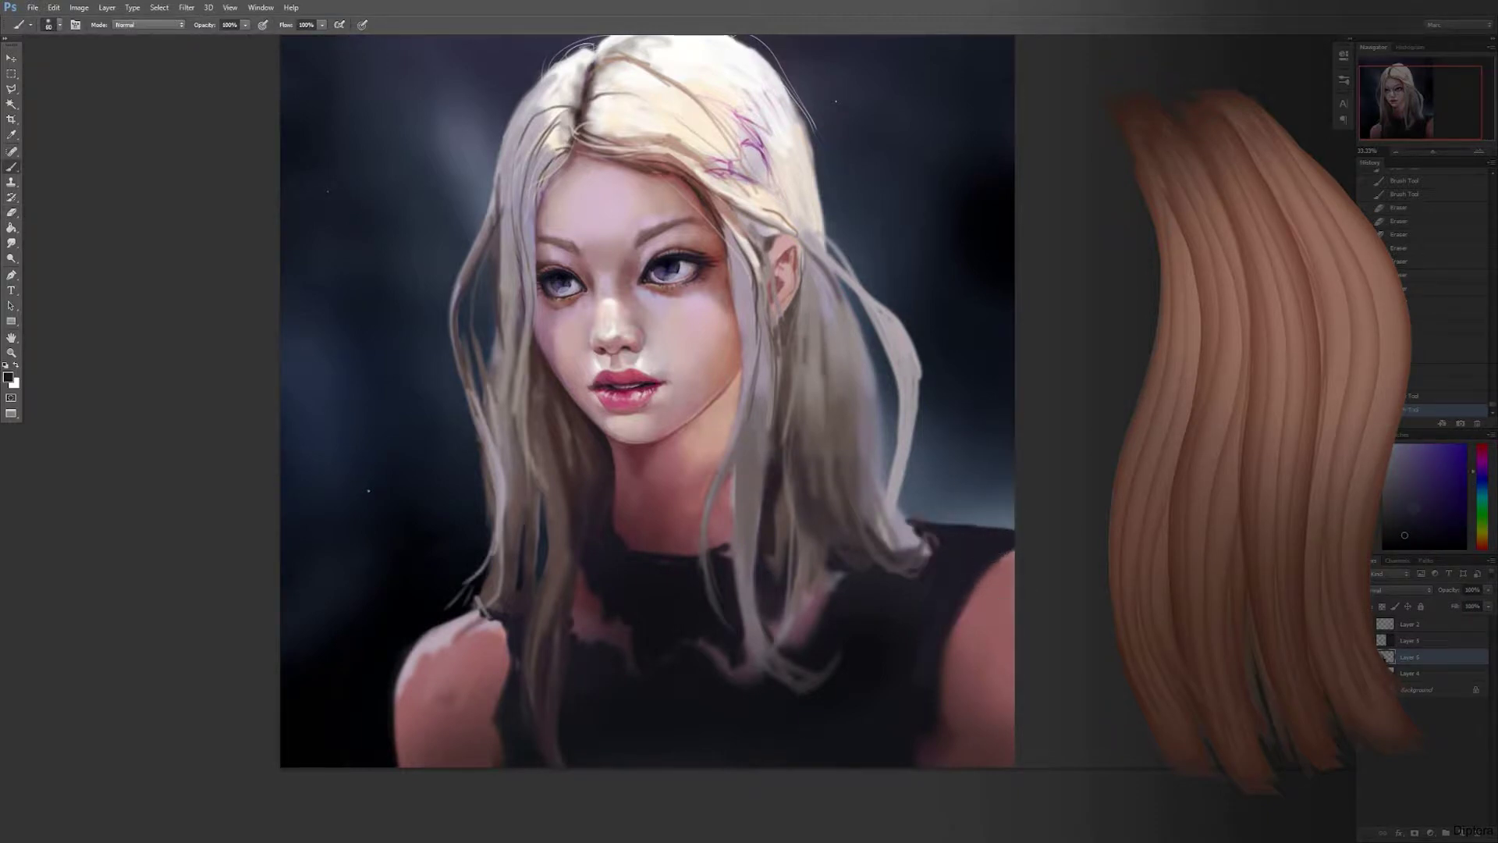
alt+click(971, 544)
mouse_move(950, 533)
mouse_down()
mouse_move(975, 555)
mouse_move(970, 596)
mouse_up()
Step: Smooth the ear-side chest area of the dress with broad strokes in a sampled dark tone and an enlarged brush
key(bracketright)
key(bracketright)
key(bracketright)
key(bracketright)
key(bracketright)
key(bracketright)
key(bracketright)
drag(843, 621, 896, 659)
alt+click(896, 658)
key(bracketright)
key(bracketright)
key(bracketright)
key(bracketright)
mouse_move(833, 729)
mouse_down()
mouse_move(1005, 531)
mouse_move(900, 637)
mouse_move(951, 597)
mouse_move(917, 658)
mouse_move(946, 631)
mouse_move(934, 633)
mouse_move(960, 580)
mouse_move(903, 615)
mouse_up()
Step: Refine the armhole edge between the dress and the ear-side arm with a small brush and sampled dark tones
key(bracketleft)
key(bracketleft)
key(bracketleft)
key(bracketleft)
key(bracketleft)
key(bracketleft)
key(bracketleft)
key(bracketleft)
key(bracketleft)
key(bracketleft)
key(bracketleft)
key(bracketleft)
alt+click(959, 601)
alt+click(897, 620)
drag(960, 566, 932, 589)
alt+click(976, 567)
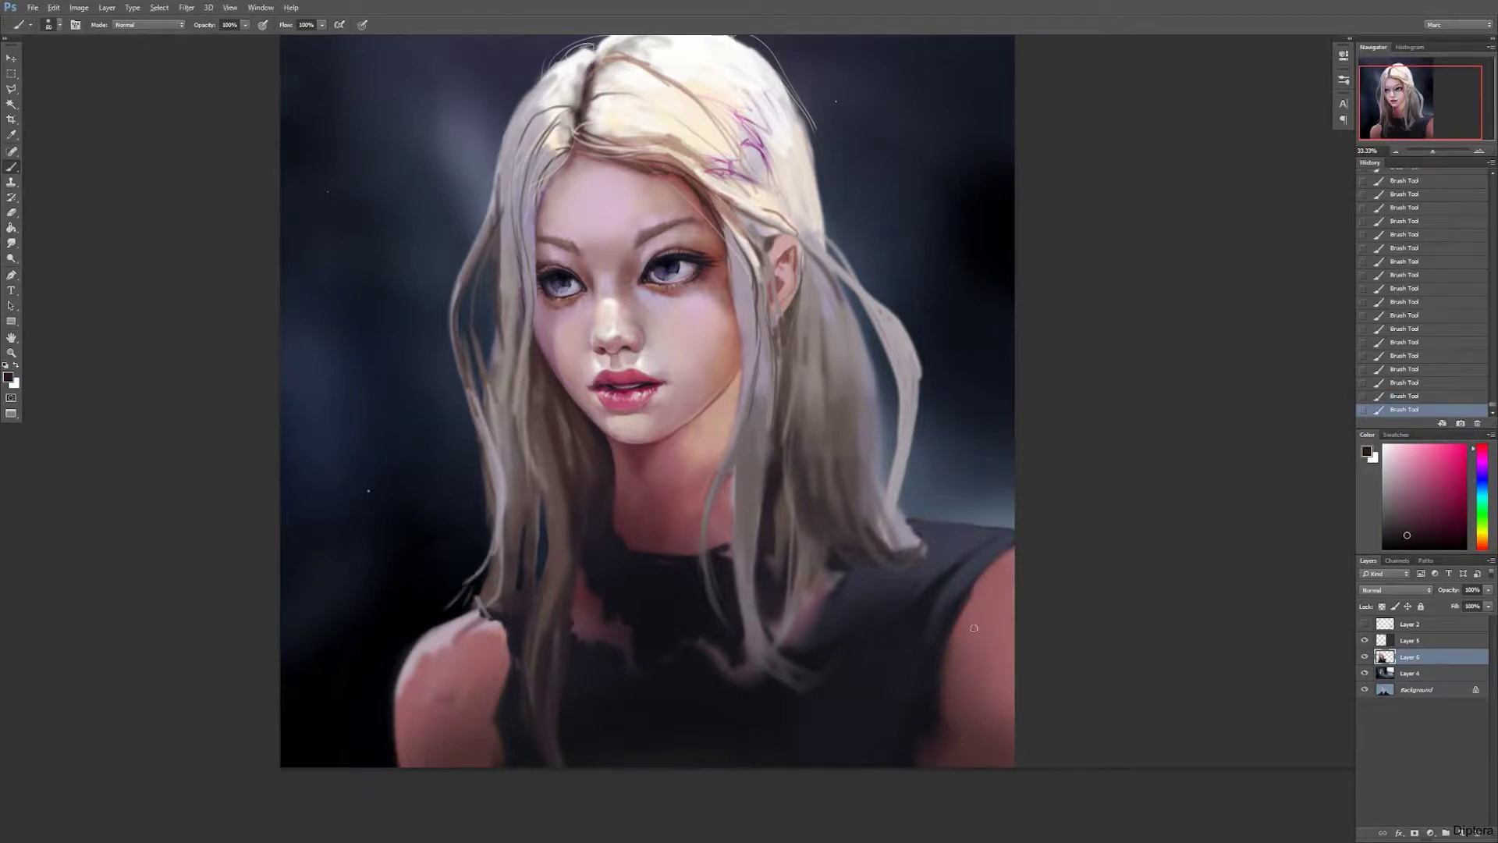
Step: Shade the ear-side upper arm and its border with the dress using a larger brush and sampled tones
key(bracketright)
key(bracketright)
key(bracketright)
key(bracketright)
key(bracketright)
mouse_move(956, 663)
mouse_down()
mouse_move(972, 593)
mouse_move(933, 749)
mouse_up()
alt+click(970, 610)
alt+click(971, 610)
key(bracketright)
key(bracketright)
key(bracketright)
drag(1004, 598, 963, 659)
Step: Paint frayed, curling hair ends over the ear-side dress shoulder with a smaller brush in a greyish hair tone
key(bracketleft)
key(bracketleft)
key(bracketleft)
key(bracketleft)
key(bracketleft)
key(bracketleft)
key(bracketleft)
key(bracketleft)
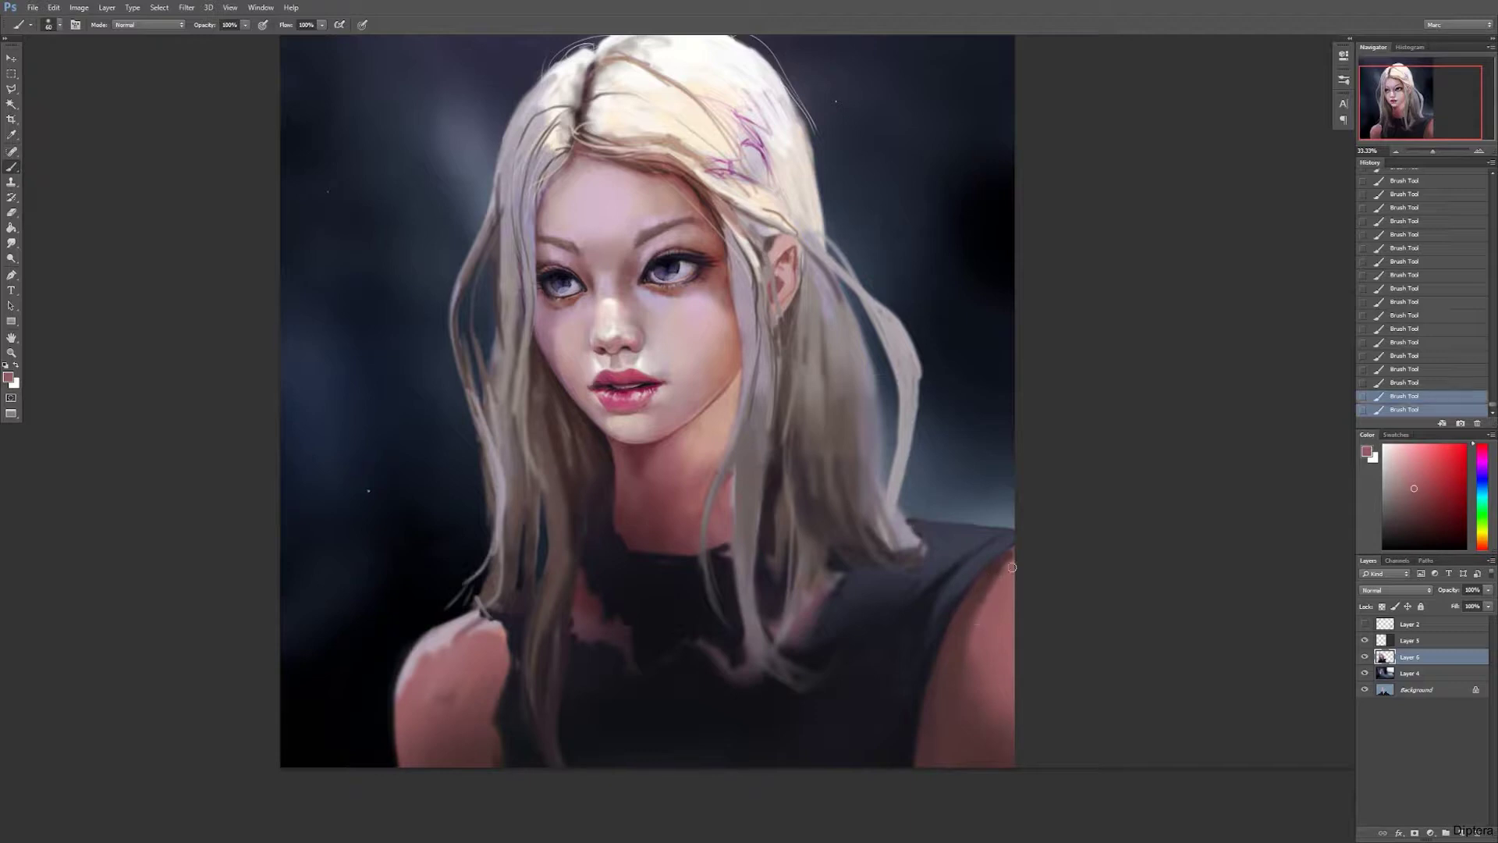
alt+click(976, 570)
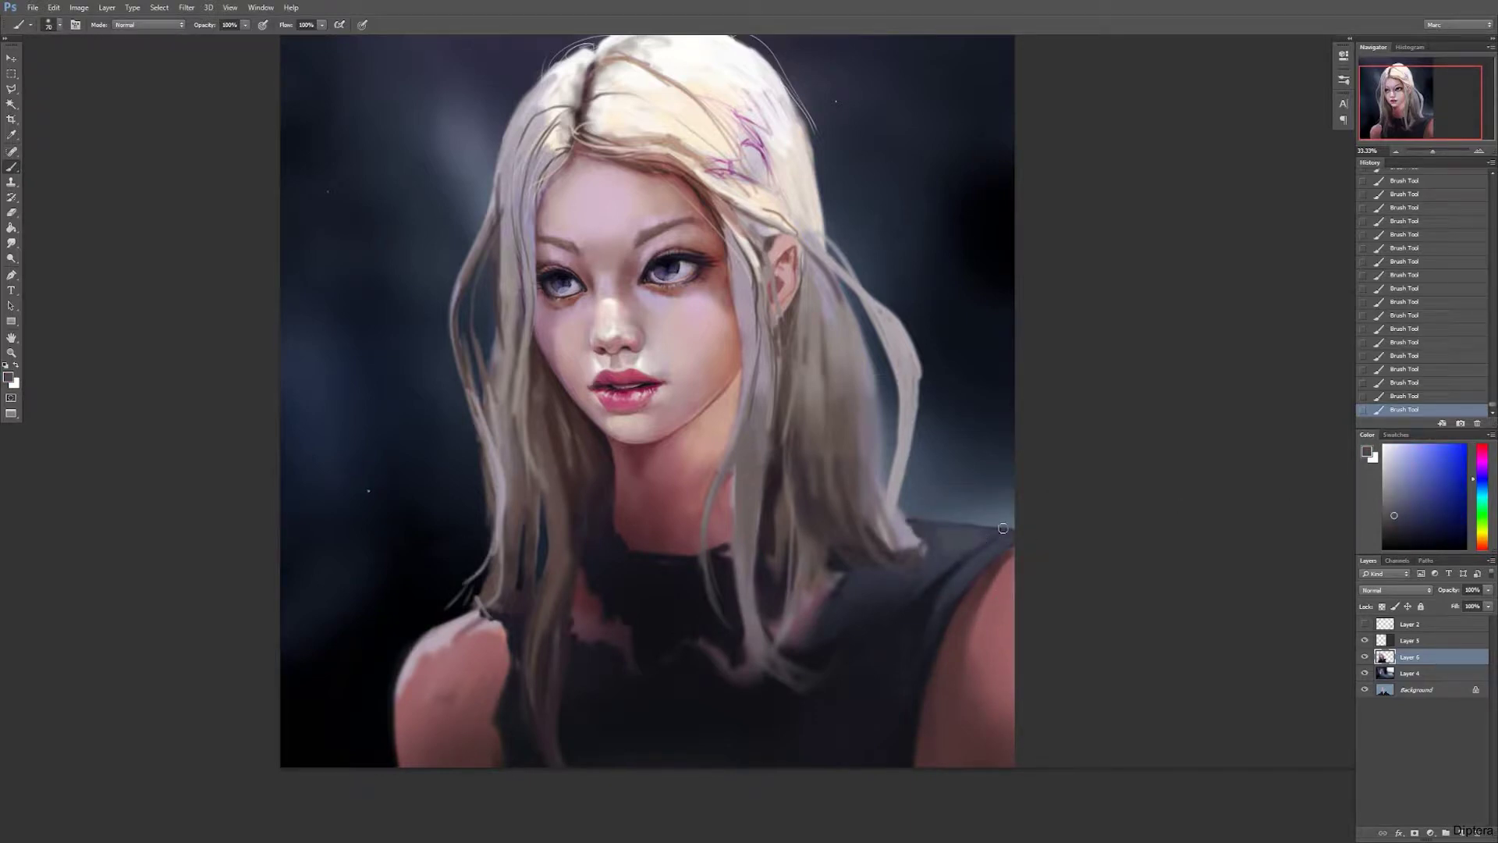
alt+click(947, 489)
mouse_move(909, 512)
mouse_down()
mouse_move(928, 538)
mouse_move(936, 521)
mouse_move(909, 561)
mouse_up()
mouse_move(901, 543)
mouse_down()
mouse_move(927, 577)
mouse_move(961, 520)
mouse_up()
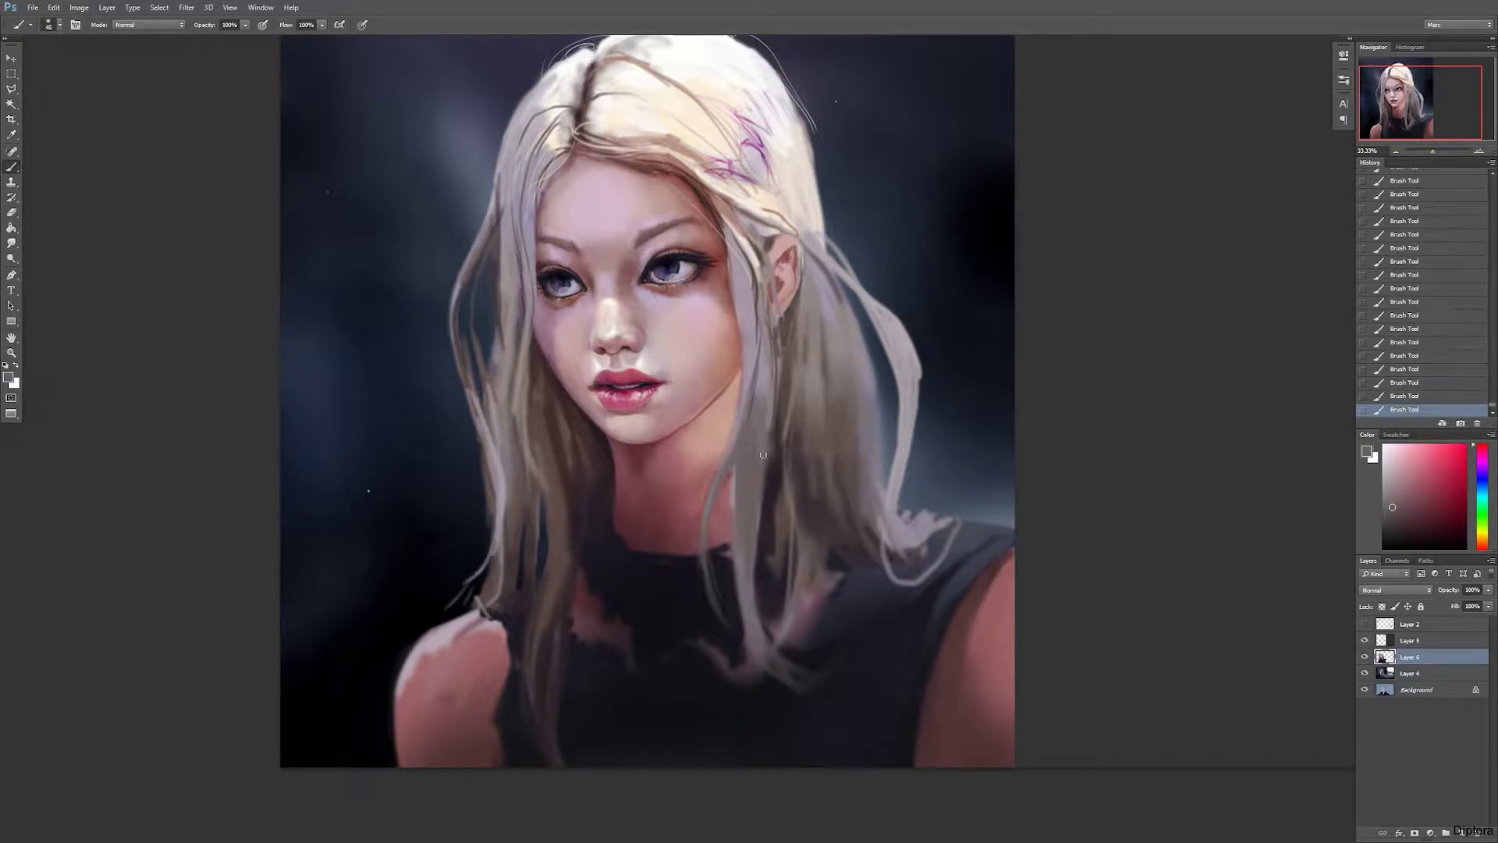
Step: Paint long thin strands extending from both hair sides down the dress to the lower canvas edge
drag(725, 603, 753, 765)
mouse_move(718, 574)
mouse_down()
mouse_move(759, 766)
mouse_move(735, 709)
mouse_up()
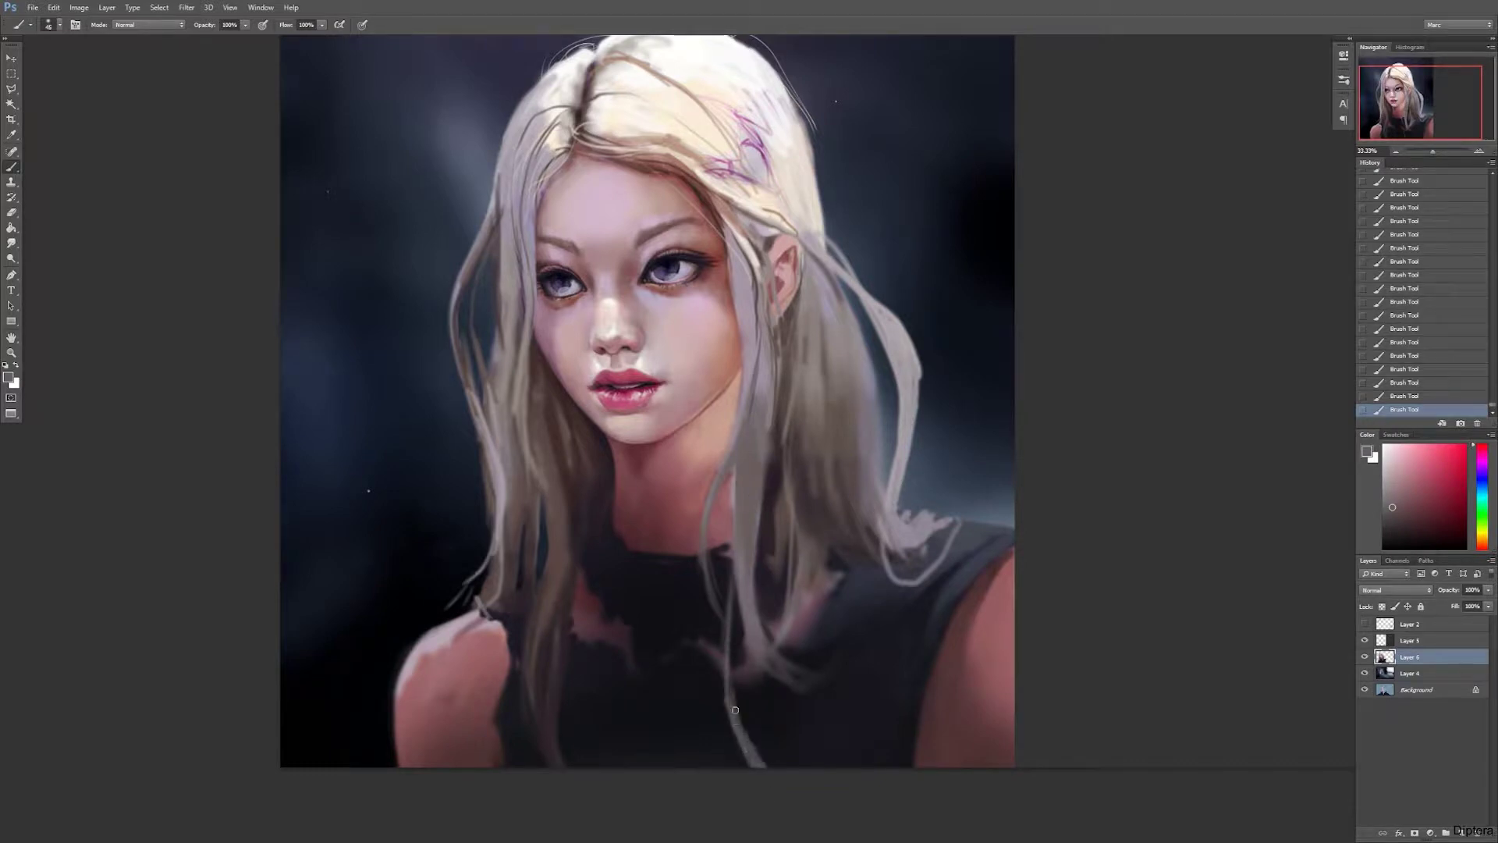
drag(557, 767, 531, 665)
Step: Blend the skin of the ear-side upper arm with a larger brush and sampled skin tones
key(bracketright)
key(bracketright)
key(bracketright)
key(bracketright)
key(bracketright)
key(bracketright)
alt+click(1002, 605)
mouse_move(1002, 605)
mouse_down()
mouse_move(1006, 567)
mouse_move(968, 622)
mouse_up()
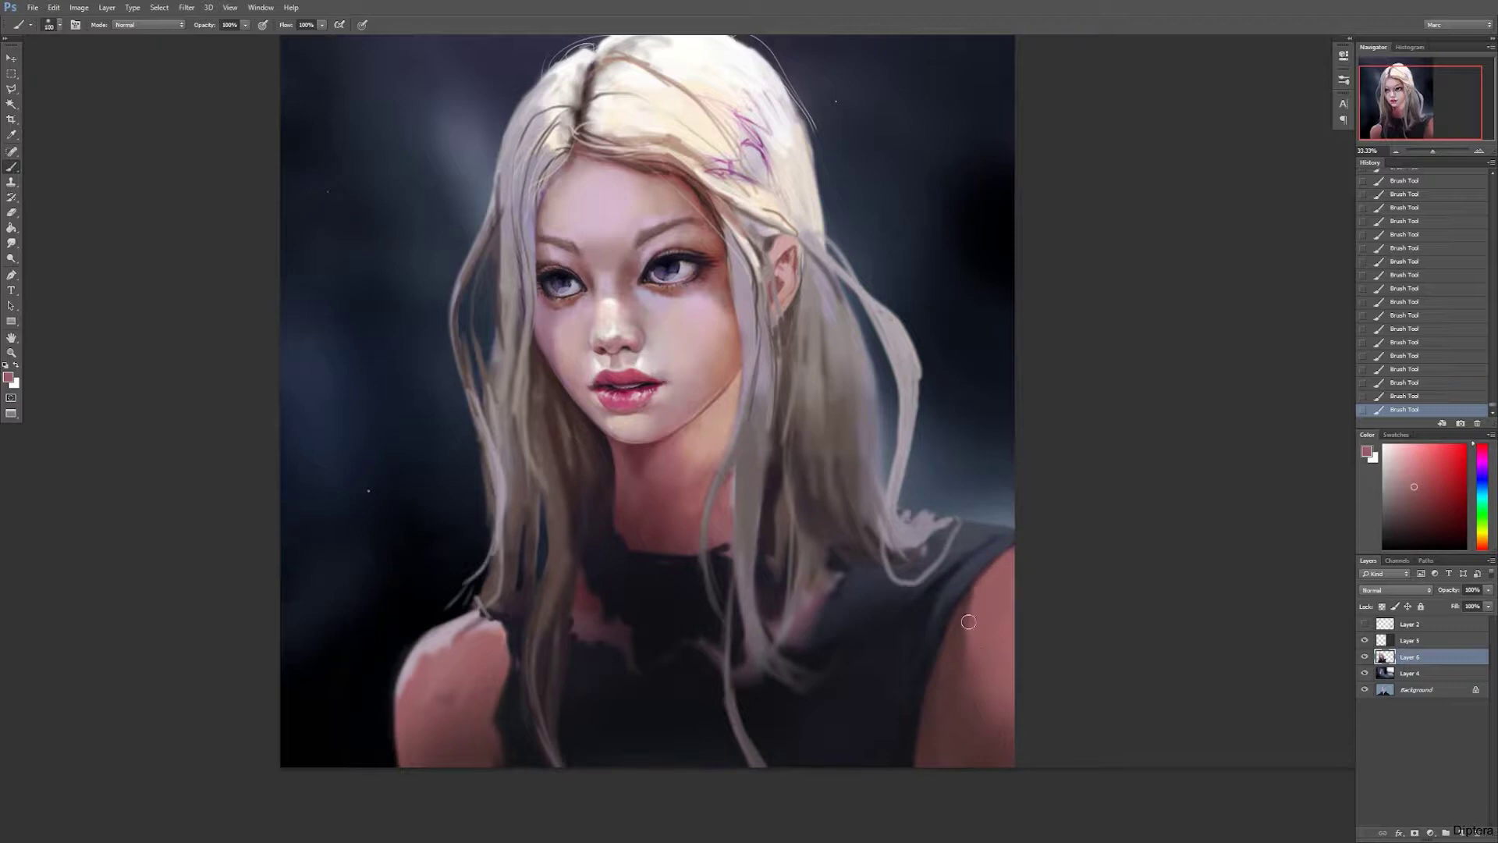
alt+click(1005, 567)
key(bracketright)
key(bracketright)
key(bracketright)
key(bracketright)
key(bracketright)
key(bracketright)
key(bracketright)
key(bracketright)
Step: Even out the skin on the far-side shoulder with a reduced brush in a lighter pink skin tone
key(bracketleft)
key(bracketleft)
key(bracketleft)
key(bracketleft)
key(bracketleft)
key(bracketleft)
key(bracketleft)
key(bracketleft)
key(bracketleft)
key(bracketleft)
mouse_move(445, 663)
mouse_down()
mouse_move(484, 642)
mouse_move(437, 687)
mouse_up()
Step: Add small pink skin strokes beside the far-side hair at the chest and along the neck's shadow edge
key(bracketleft)
key(bracketleft)
key(bracketleft)
key(bracketleft)
key(bracketleft)
key(bracketleft)
key(bracketleft)
key(bracketleft)
drag(576, 564, 584, 593)
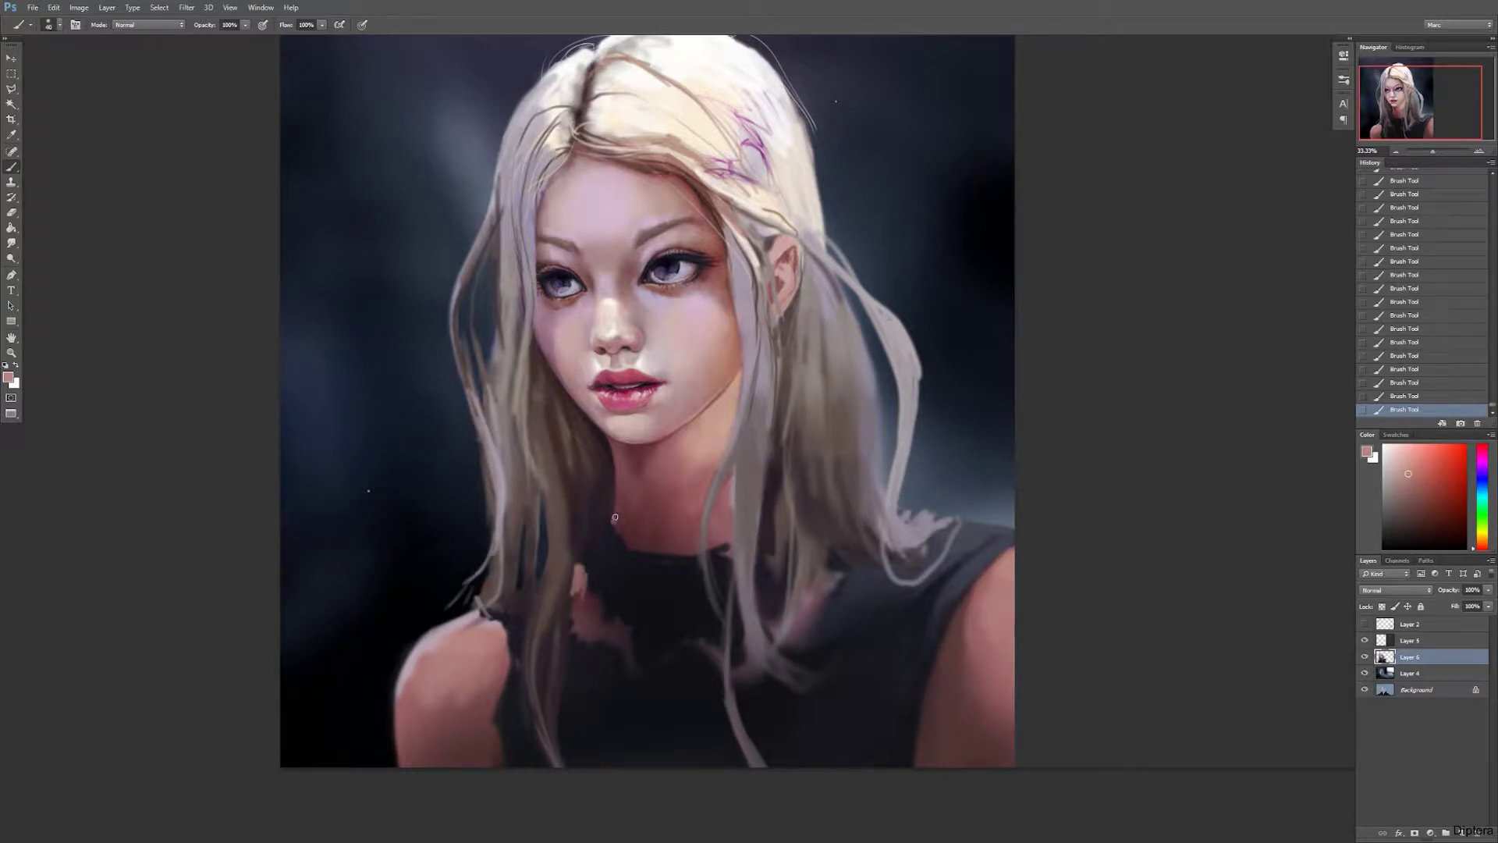
drag(624, 540, 625, 494)
Step: Touch up the top of the ear-side arm and lighten the dress shoulder with sampled grey-blue tones
drag(979, 590, 983, 582)
alt+click(1003, 550)
alt+click(957, 631)
drag(985, 546, 962, 562)
alt+click(985, 552)
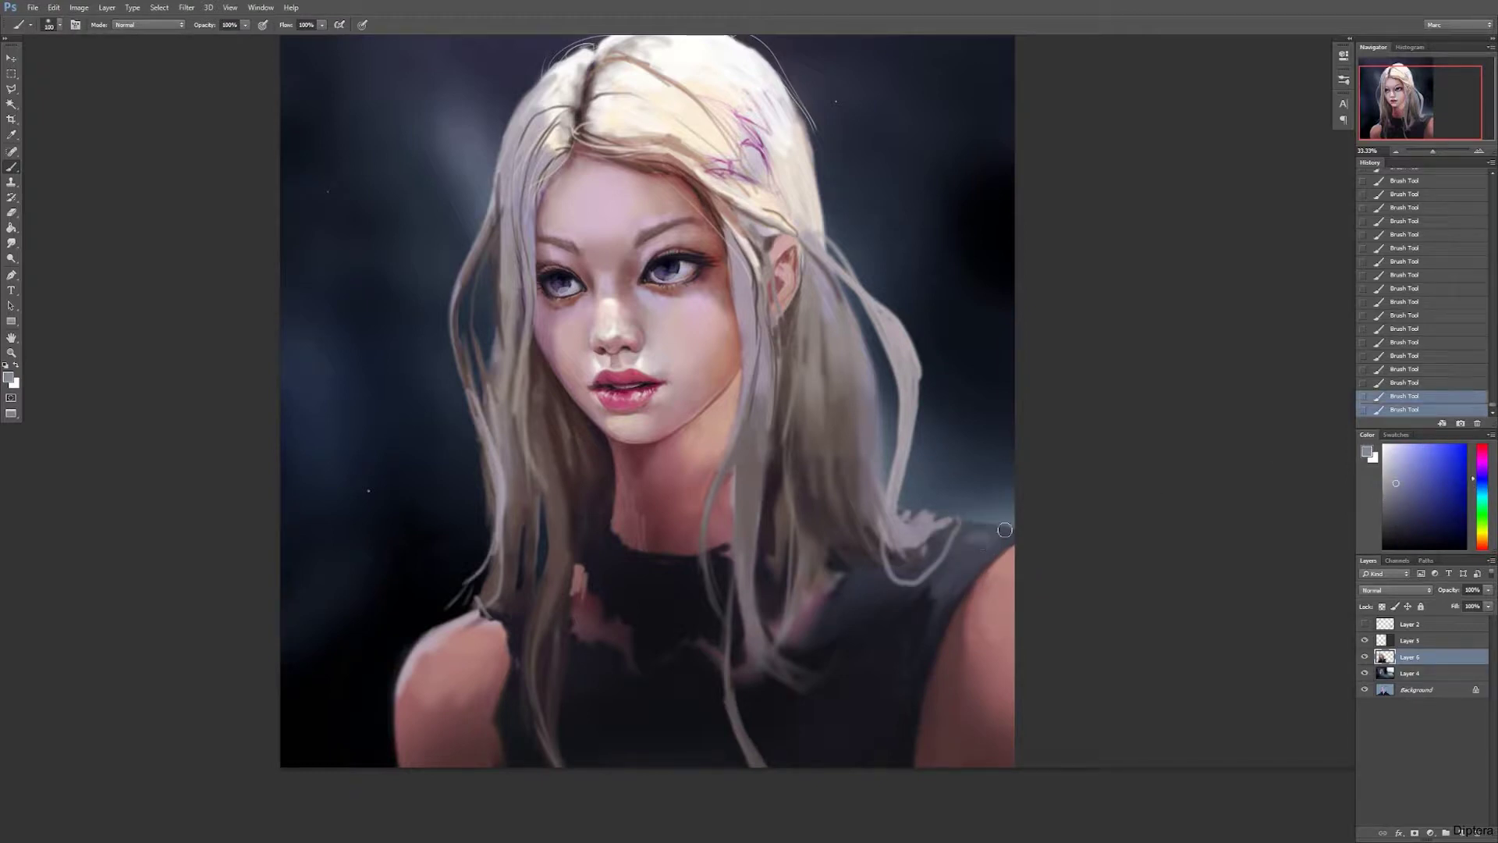
mouse_move(948, 576)
mouse_down()
mouse_move(924, 593)
mouse_move(866, 589)
mouse_up()
key(bracketright)
alt+click(833, 608)
Step: Cover the reddish skin patch on the far-side chest with a sampled dark dress tone
key(bracketleft)
key(bracketleft)
key(bracketleft)
key(bracketleft)
key(bracketleft)
alt+click(768, 714)
key(bracketleft)
key(bracketleft)
key(bracketleft)
key(bracketleft)
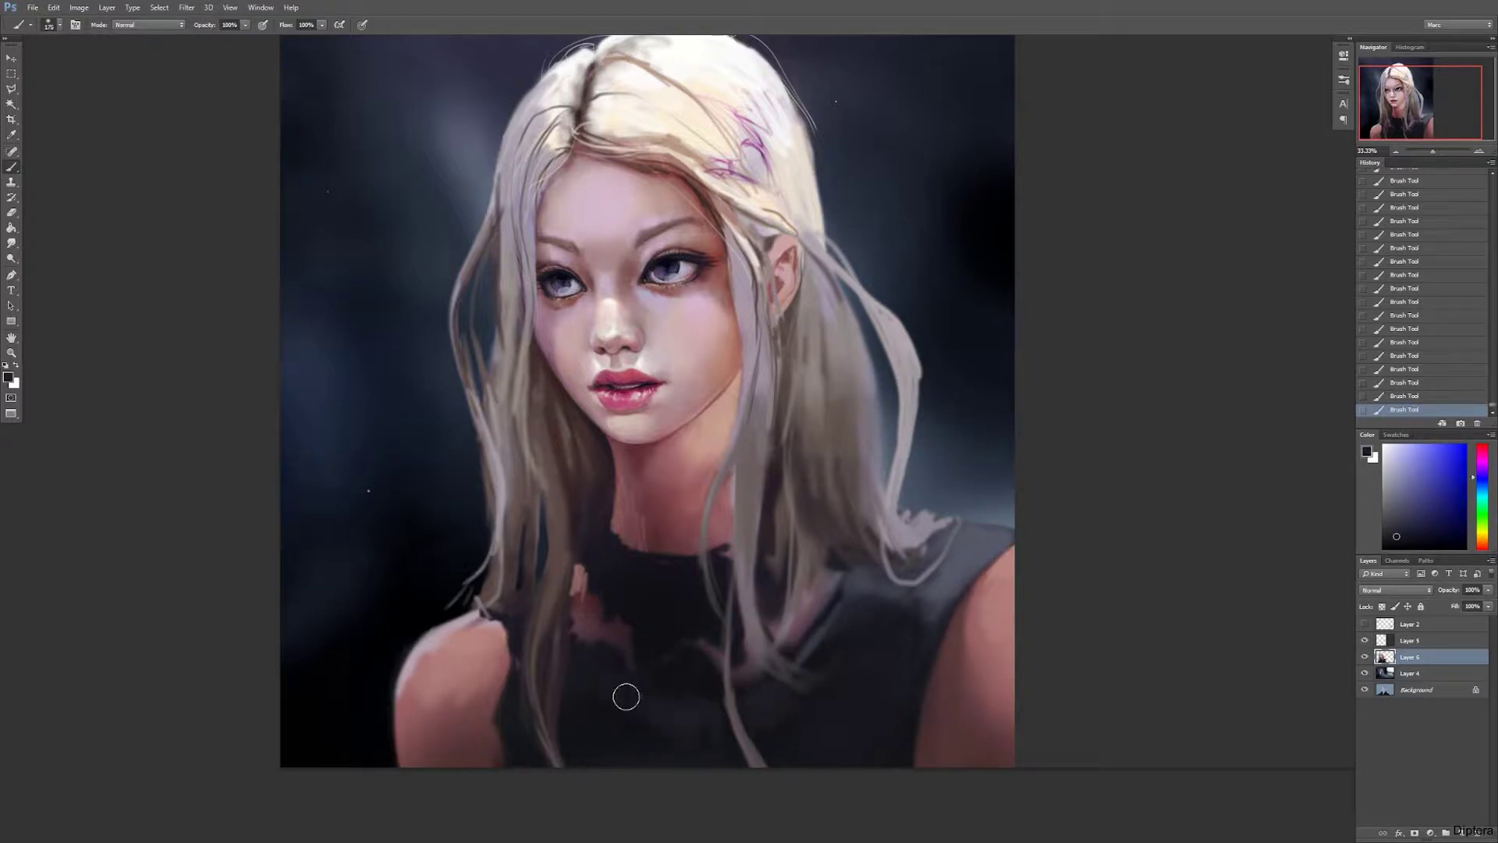
mouse_move(584, 604)
mouse_down()
mouse_move(579, 647)
mouse_move(574, 585)
mouse_up()
key(bracketleft)
Step: Raise and sharpen the dress neckline across the base of the neck in sampled dark tones
alt+click(706, 572)
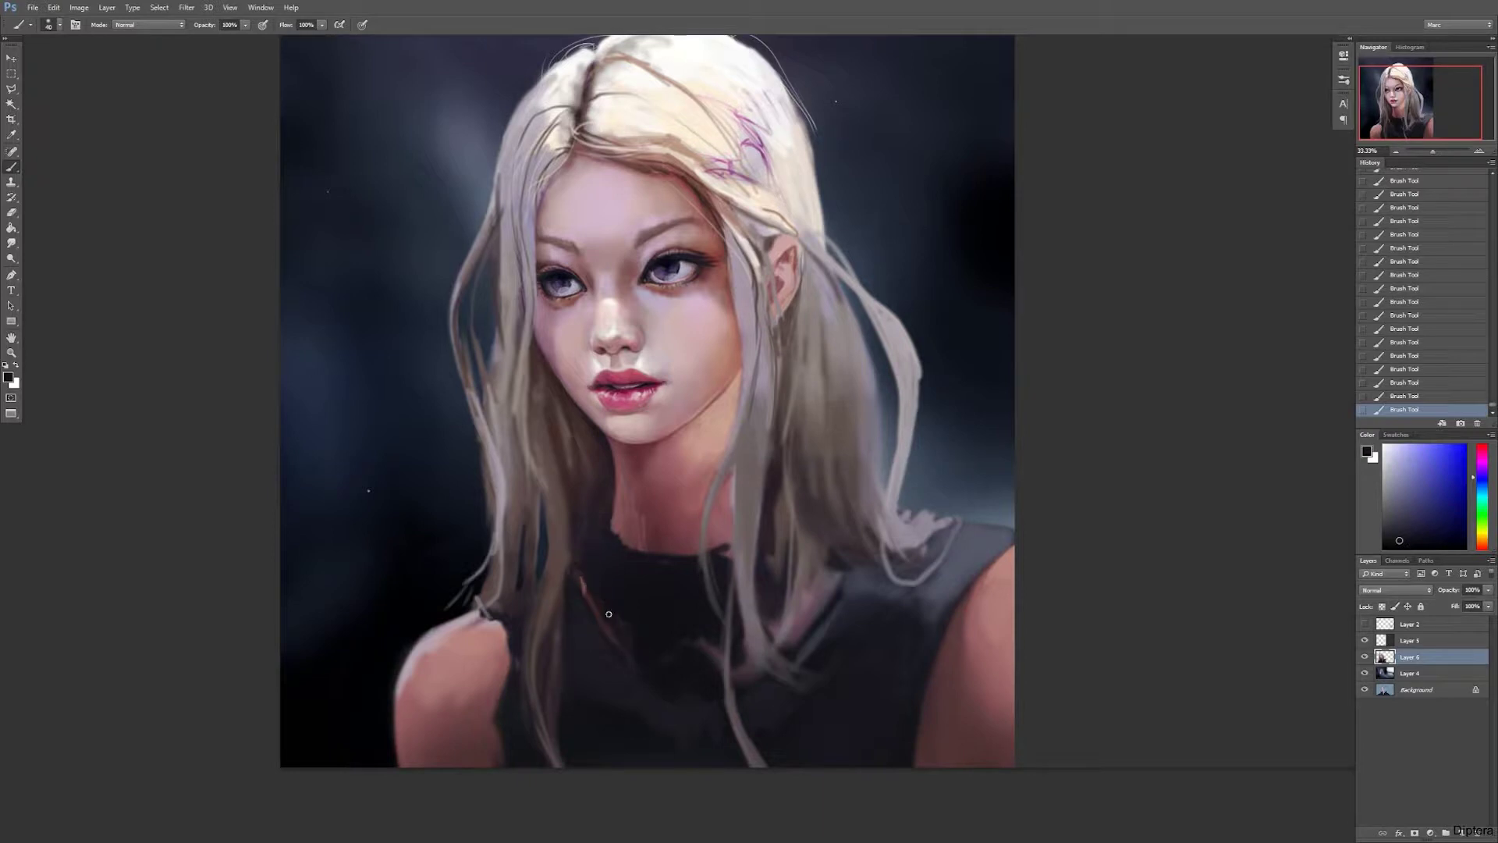
alt+click(656, 613)
mouse_move(656, 558)
mouse_down()
mouse_move(616, 526)
mouse_move(614, 500)
mouse_move(630, 532)
mouse_move(675, 549)
mouse_move(719, 523)
mouse_move(693, 542)
mouse_up()
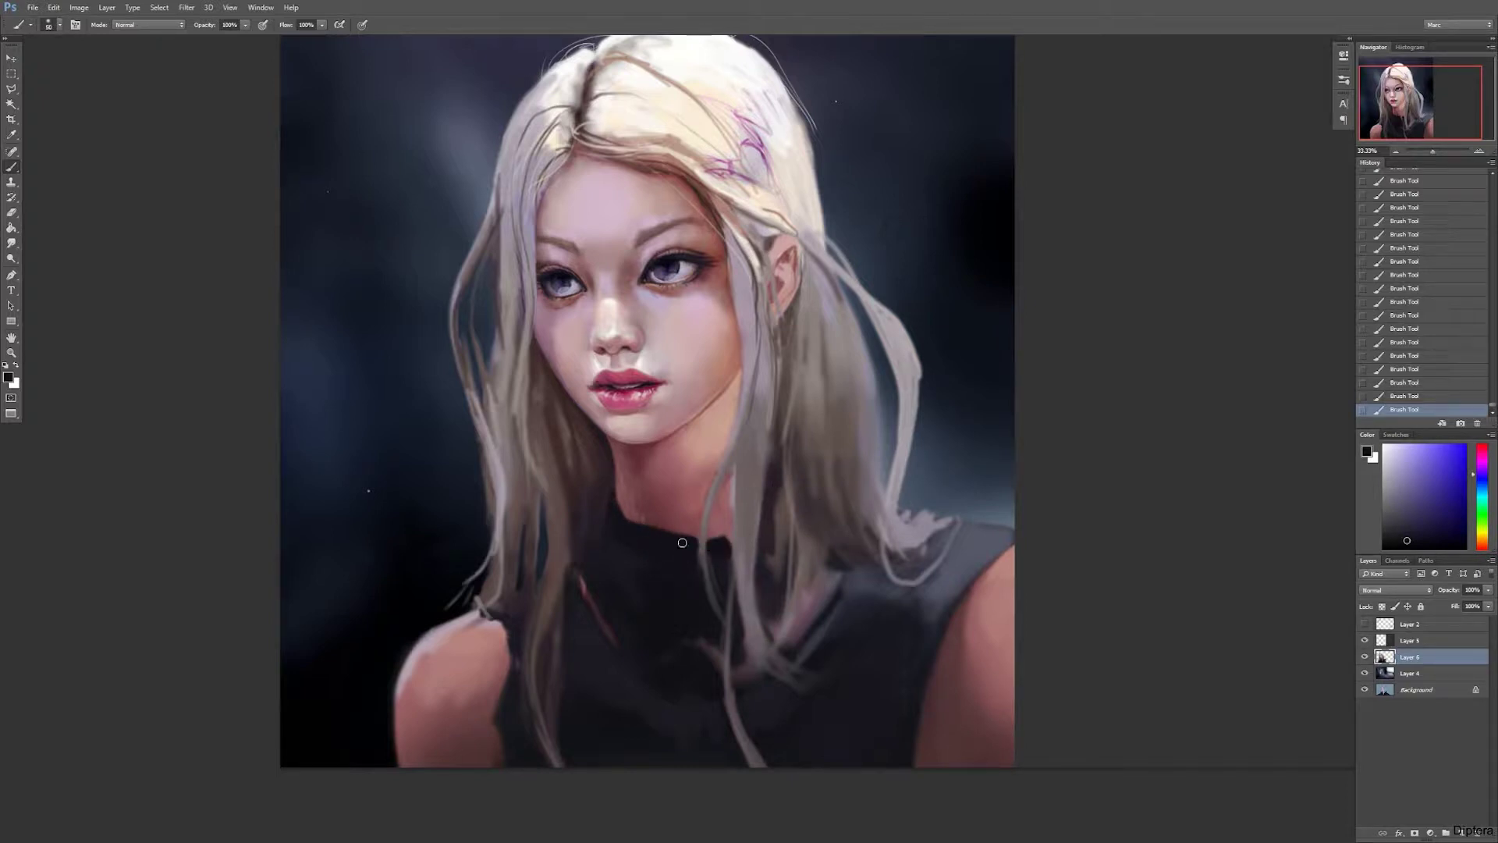
Step: Sample neck skin tones and touch up the skin gap between the hair strands beside the ear-side neck
key(bracketright)
key(bracketright)
key(bracketright)
key(bracketright)
key(bracketright)
key(bracketright)
key(bracketright)
key(bracketright)
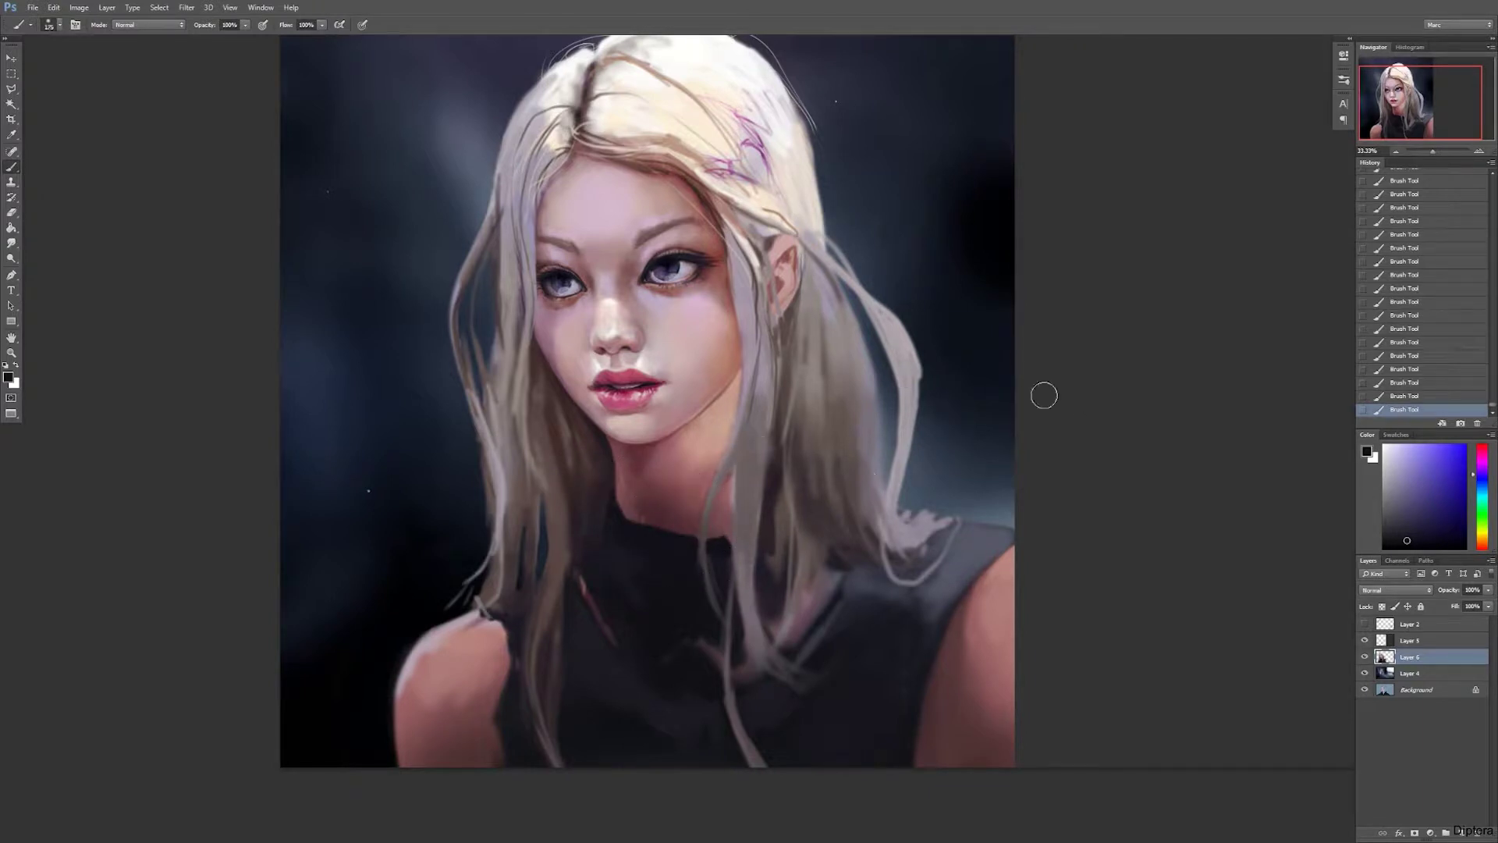
key(bracketright)
alt+click(728, 528)
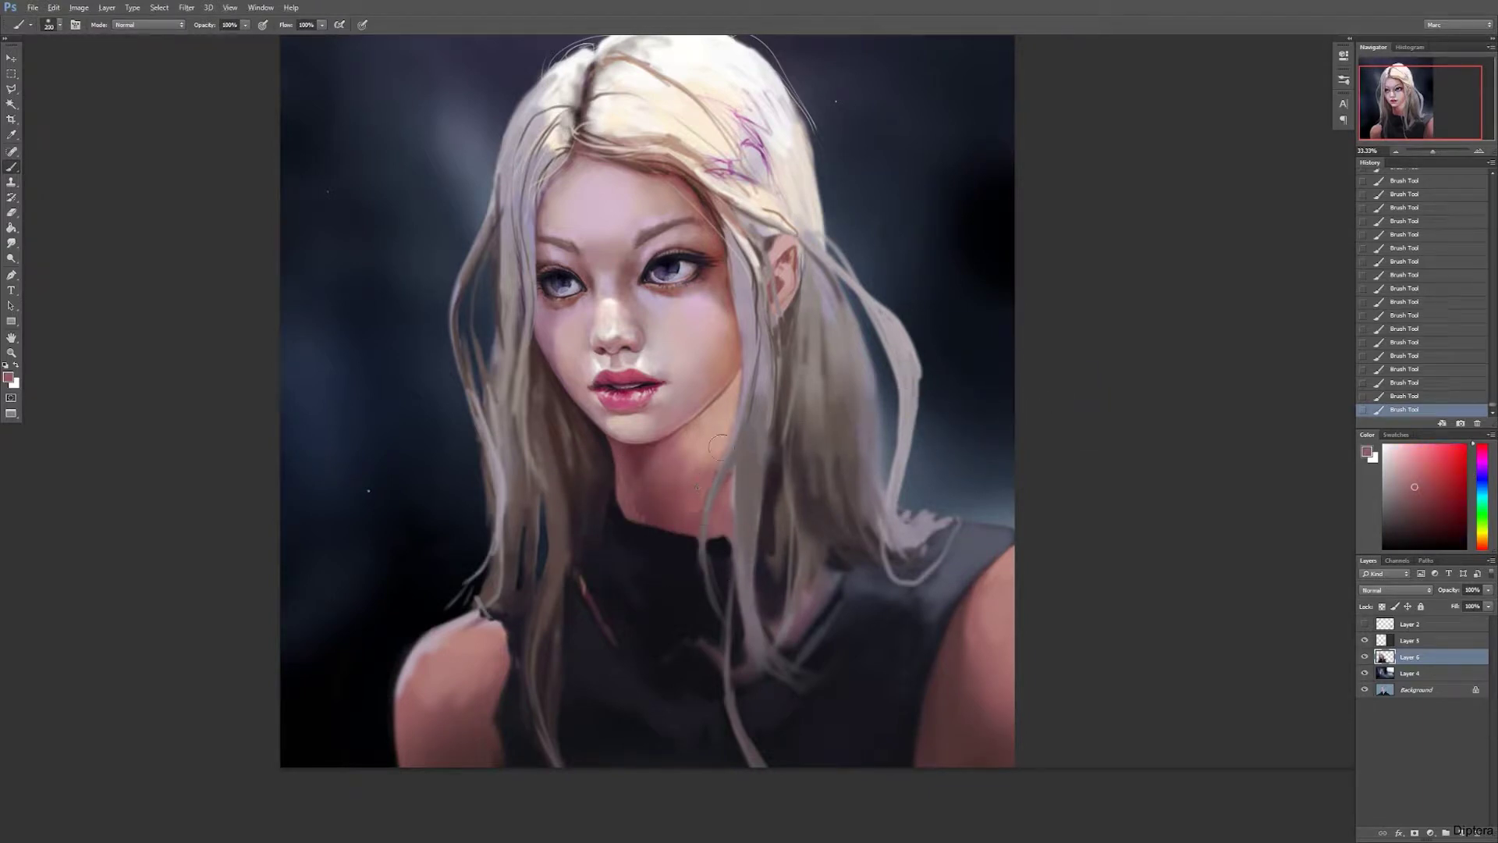
alt+click(773, 440)
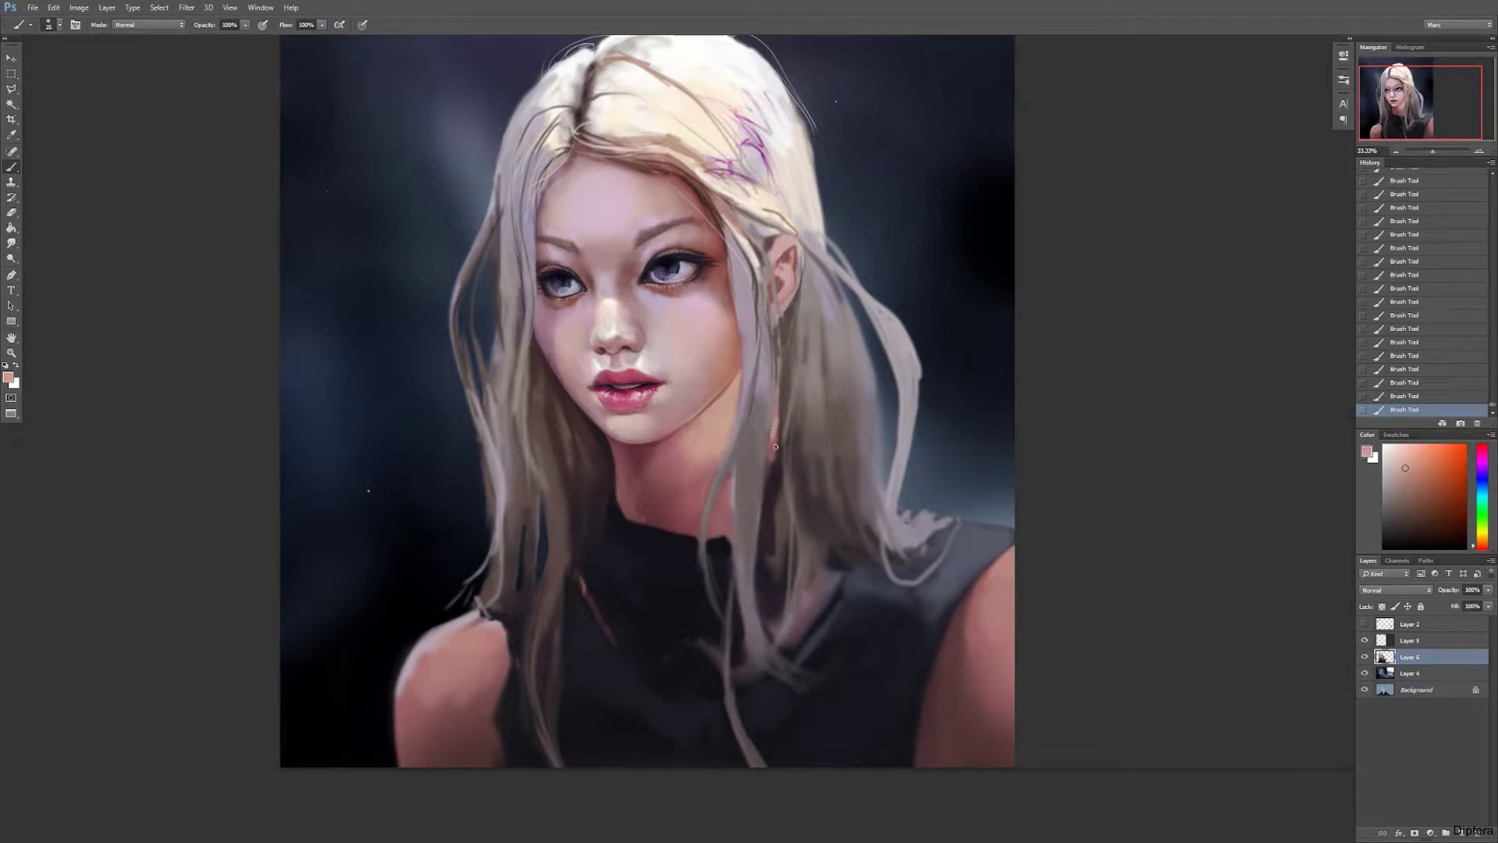
alt+click(721, 522)
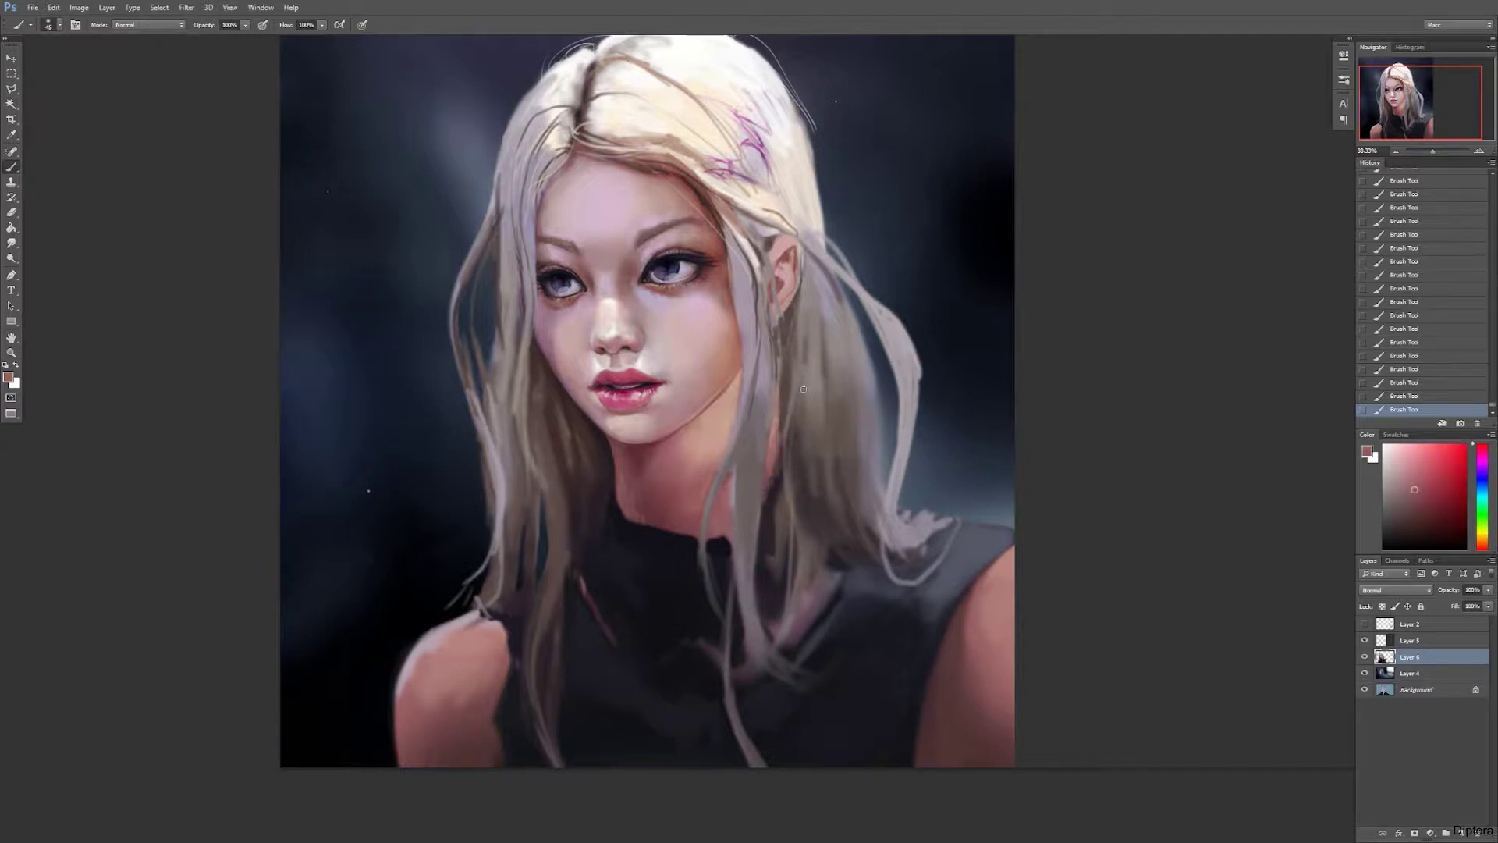
Step: Paint broad shaded strokes into the ear-side hair beneath the ear, undoing the last stroke
key(bracketright)
key(bracketright)
key(bracketright)
alt+click(792, 488)
mouse_move(792, 441)
mouse_down()
mouse_move(787, 363)
mouse_move(800, 352)
mouse_move(816, 484)
mouse_up()
mouse_move(823, 359)
mouse_down()
mouse_move(826, 468)
mouse_move(846, 507)
mouse_move(789, 613)
mouse_up()
alt+click(787, 465)
key(ctrl+z)
Step: Darken the inner strands of the ear-side hair along the neck with sampled brown and grey tones
key(bracketleft)
key(bracketleft)
drag(780, 359, 792, 464)
alt+click(782, 445)
alt+click(825, 398)
key(bracketright)
drag(788, 391, 780, 547)
mouse_move(795, 441)
mouse_down()
mouse_move(796, 547)
mouse_move(776, 402)
mouse_move(772, 444)
mouse_up()
alt+click(777, 453)
key(bracketleft)
key(bracketleft)
key(bracketleft)
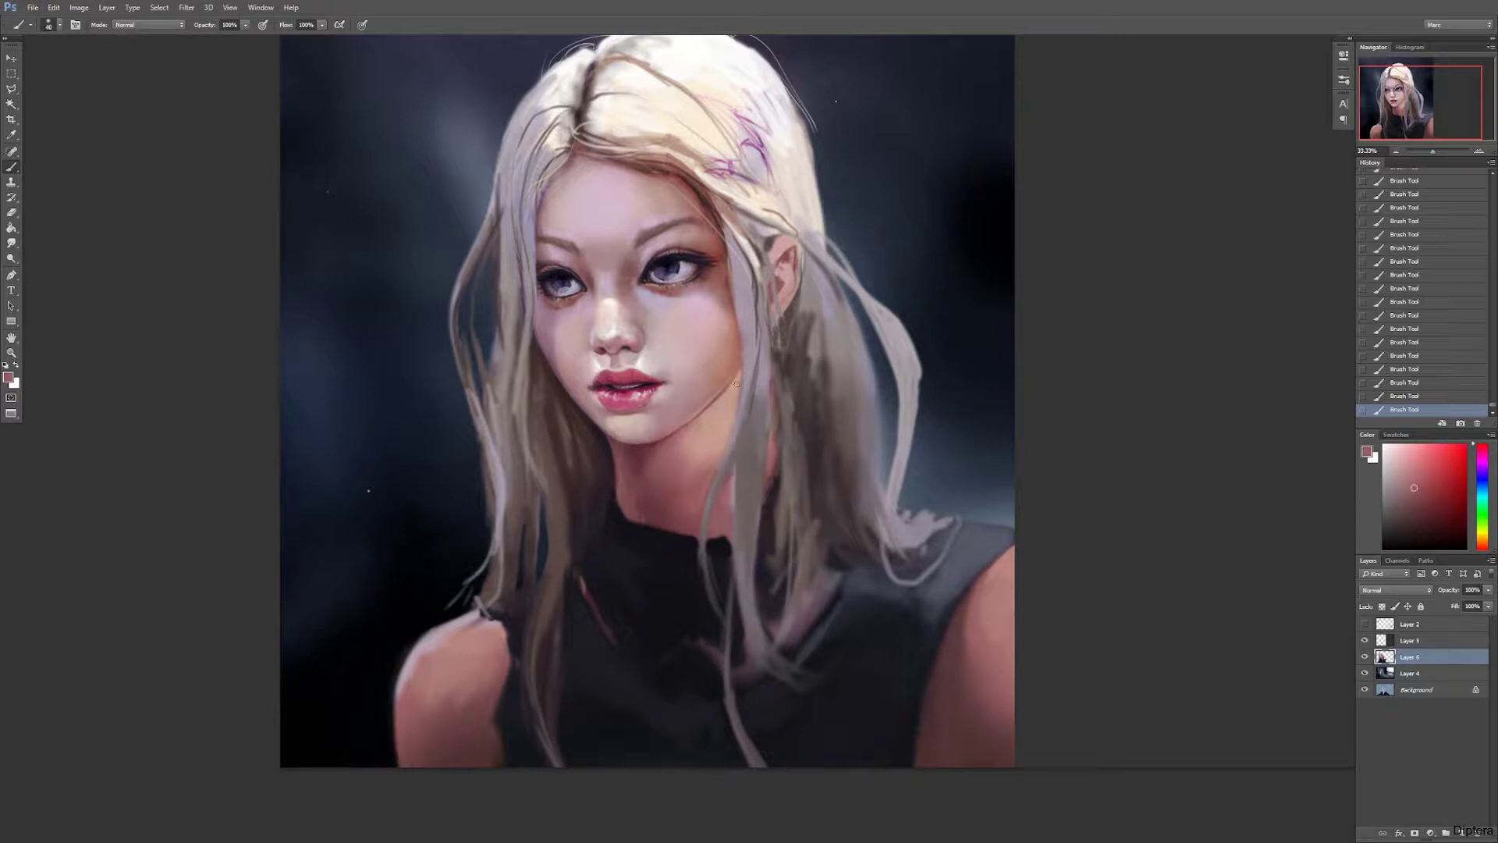
Step: Shade the neck beneath the ear-side jaw and beside the hanging strand with sampled reddish tones
drag(696, 422, 701, 427)
alt+click(733, 389)
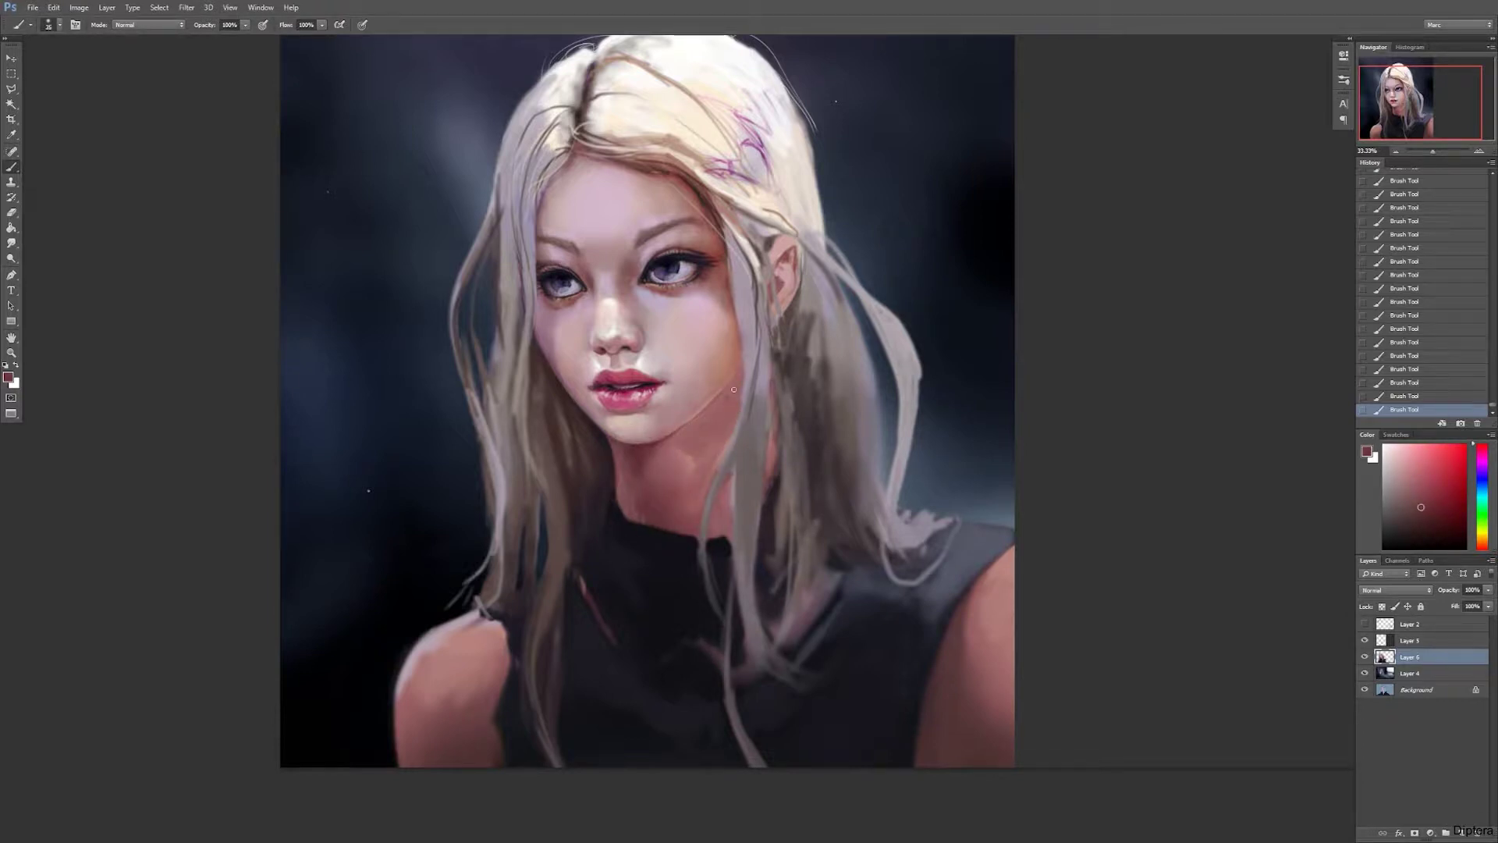
mouse_move(724, 396)
mouse_down()
mouse_move(740, 378)
mouse_move(714, 448)
mouse_up()
drag(774, 367, 779, 414)
Step: Reshape the far-side neck edge and soften the shadow under the chin with sampled dark and skin tones
alt+click(652, 441)
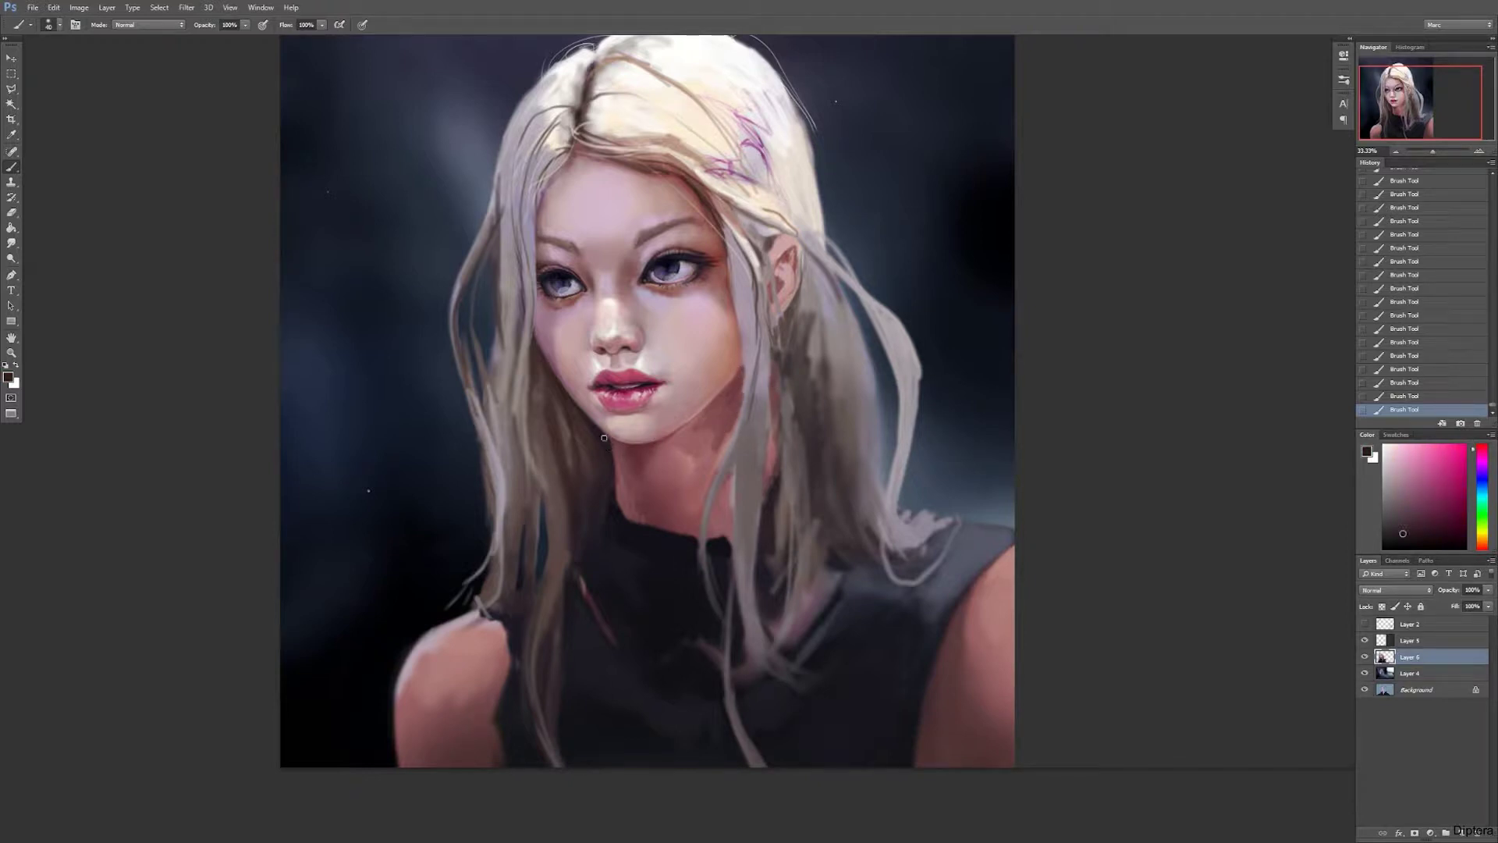
alt+click(617, 503)
alt+click(642, 435)
alt+click(655, 500)
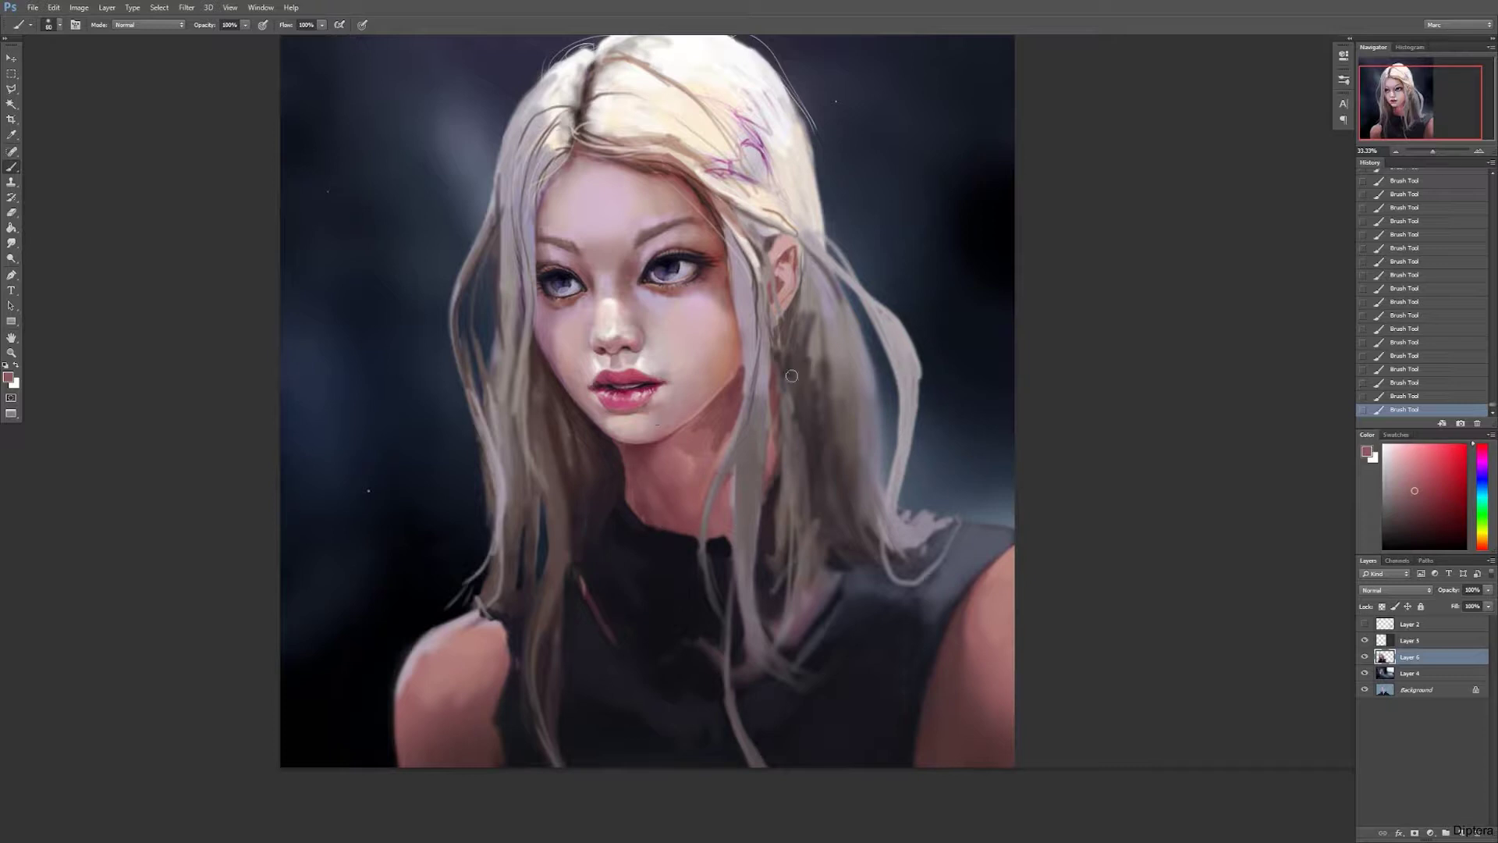
mouse_move(651, 460)
mouse_down()
mouse_move(668, 502)
mouse_move(669, 468)
mouse_up()
alt+click(632, 467)
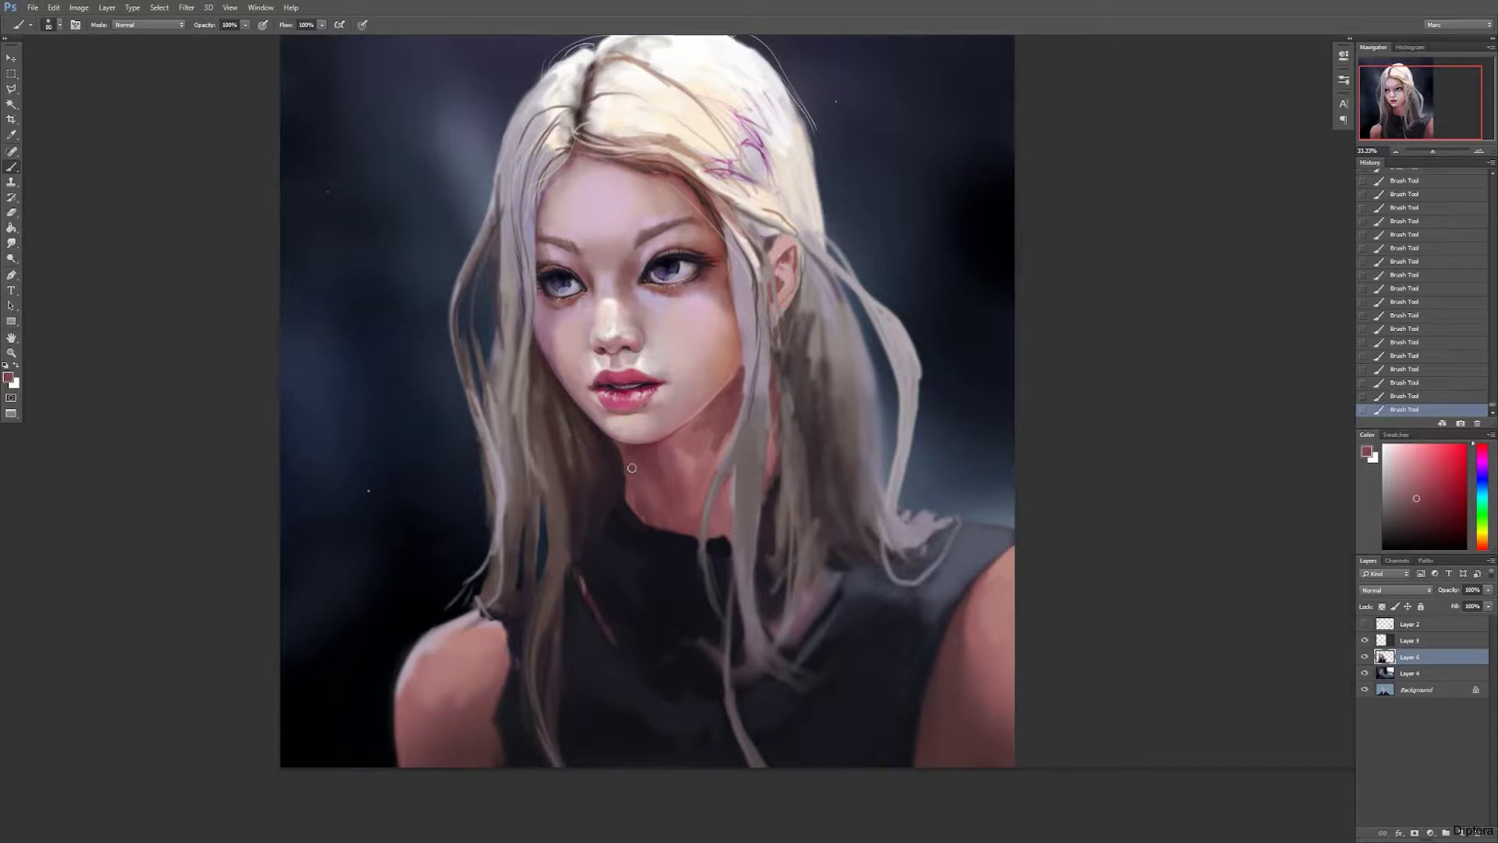
alt+click(623, 476)
Step: Flip the canvas horizontally and step through the history to the painting states with the extended ear-side arm
key(ctrl+shift+h)
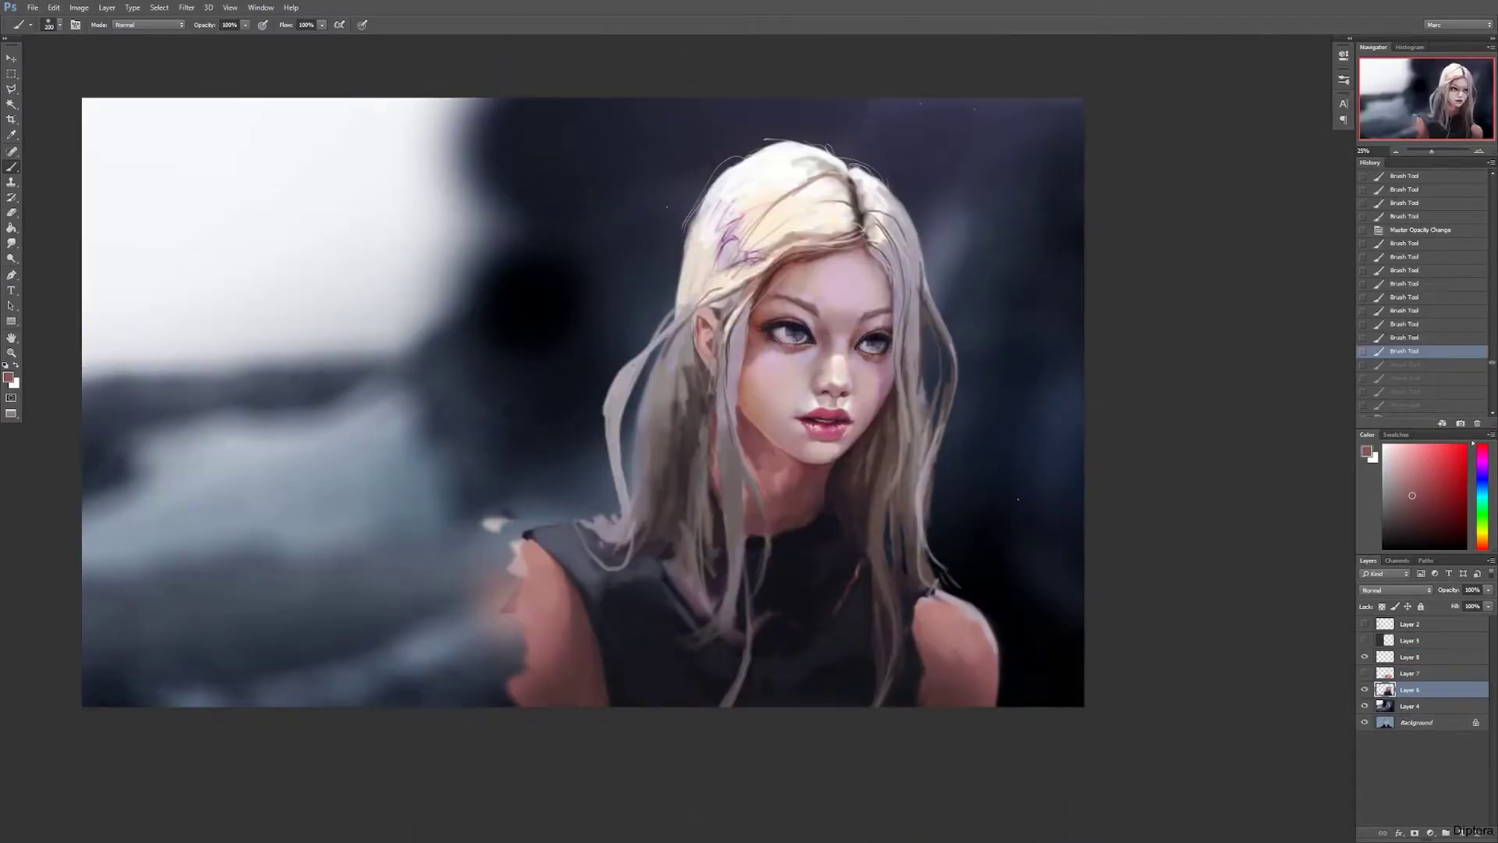
click(1445, 372)
key(ctrl+shift+z)
key(ctrl+shift+z)
key(ctrl+shift+z)
key(ctrl+shift+z)
key(ctrl+shift+z)
key(ctrl+shift+z)
key(ctrl+shift+z)
key(ctrl+shift+z)
key(ctrl+shift+z)
key(ctrl+shift+z)
key(ctrl+shift+z)
key(ctrl+shift+z)
key(ctrl+shift+z)
key(ctrl+shift+z)
key(ctrl+shift+z)
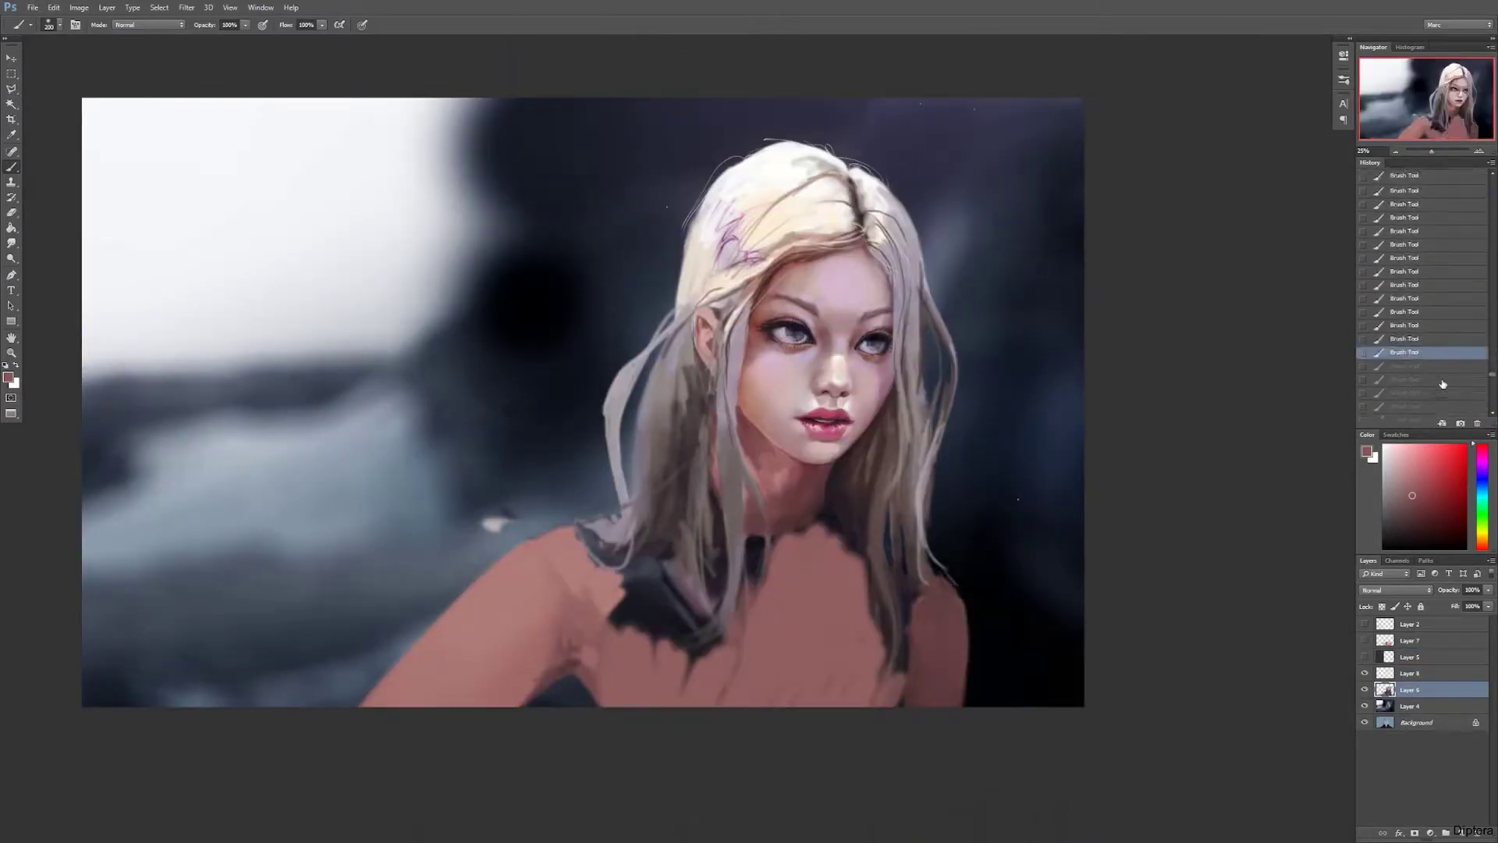
Step: Compare neighbouring history states and restore the one with the dark dress and the extended skin-toned arm
scroll(1435, 307, up, 1)
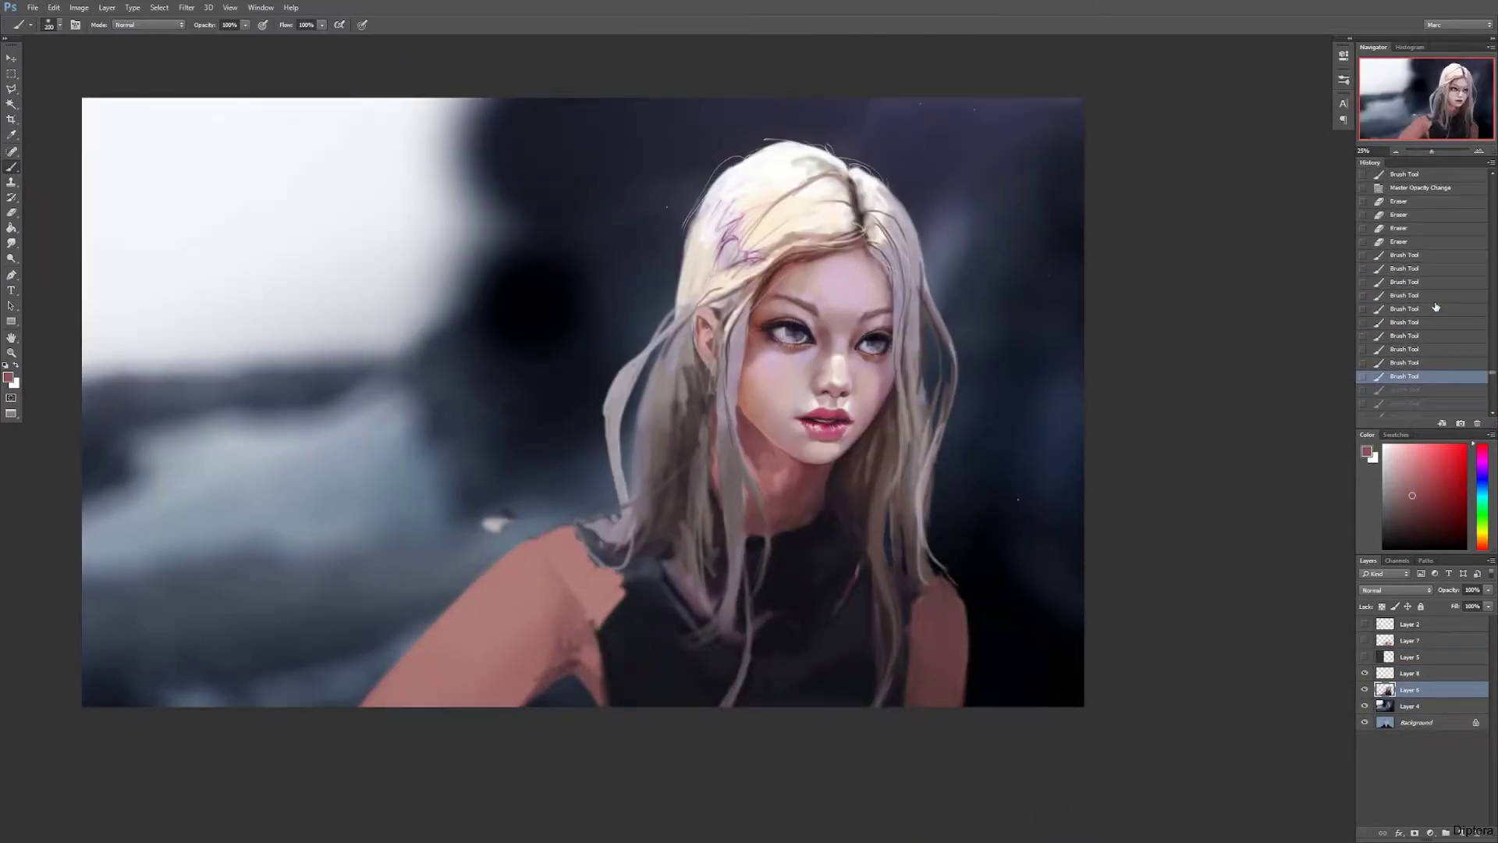
click(1436, 363)
click(1431, 376)
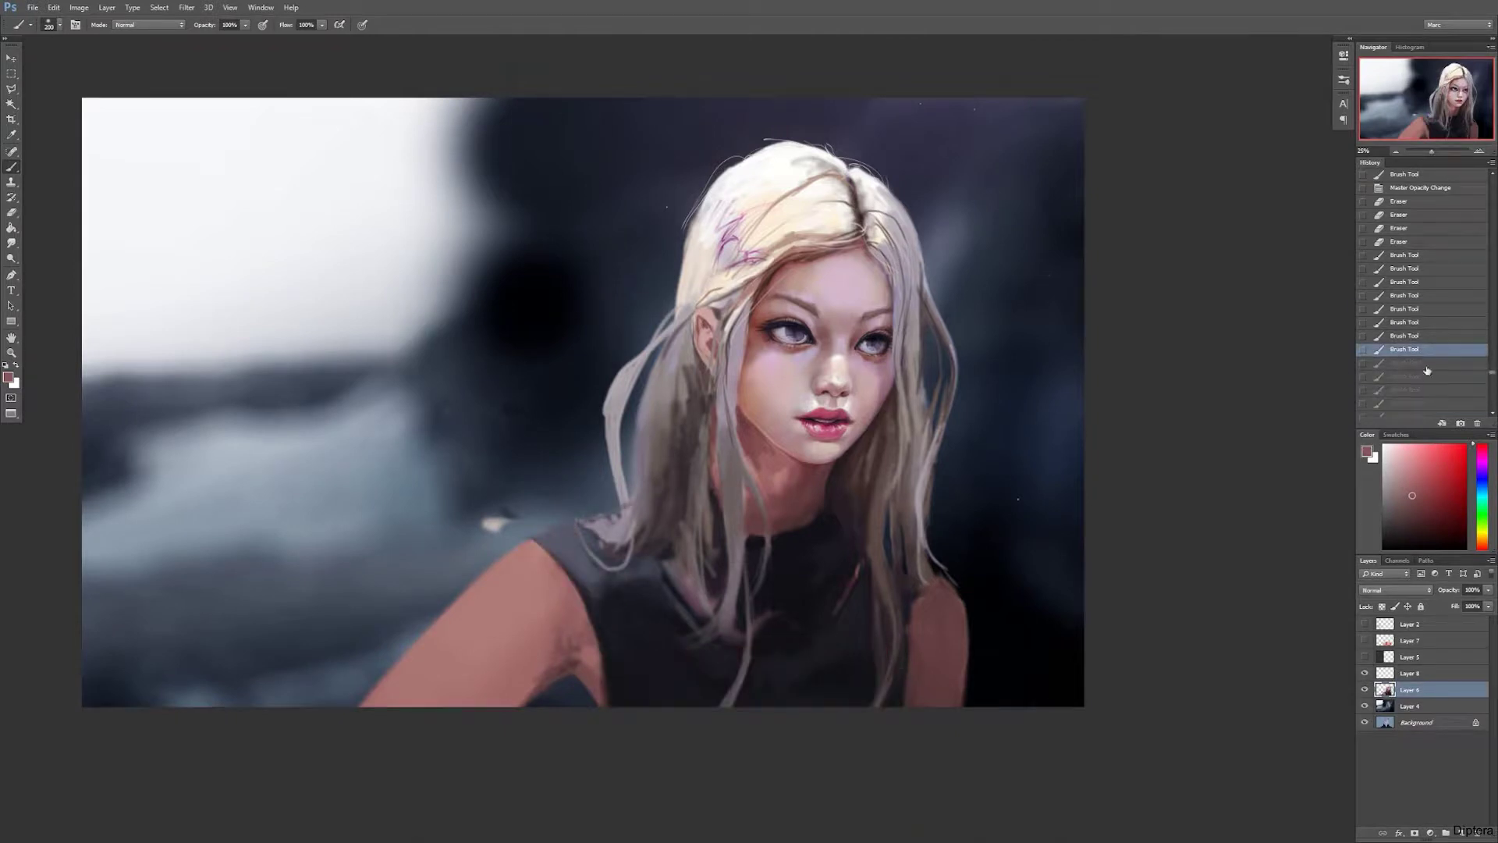
click(1432, 363)
click(1428, 377)
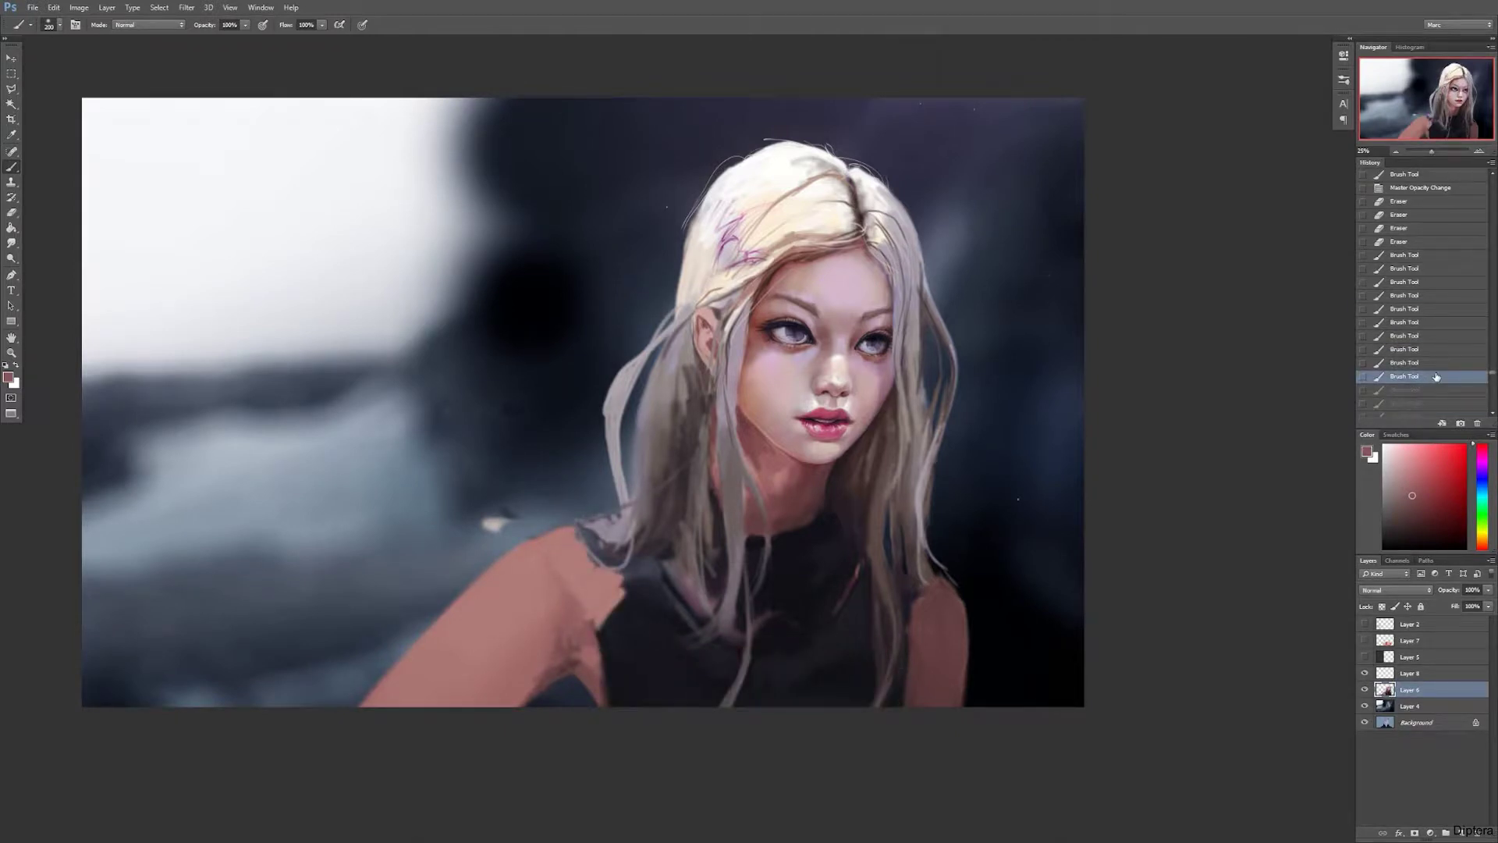
Step: Paint the dress front and the area beneath the ear-side armpit with a sampled dark dress tone
key(bracketleft)
drag(842, 608, 858, 573)
alt+click(898, 540)
drag(610, 664, 605, 677)
drag(602, 663, 579, 706)
key(bracketleft)
key(bracketleft)
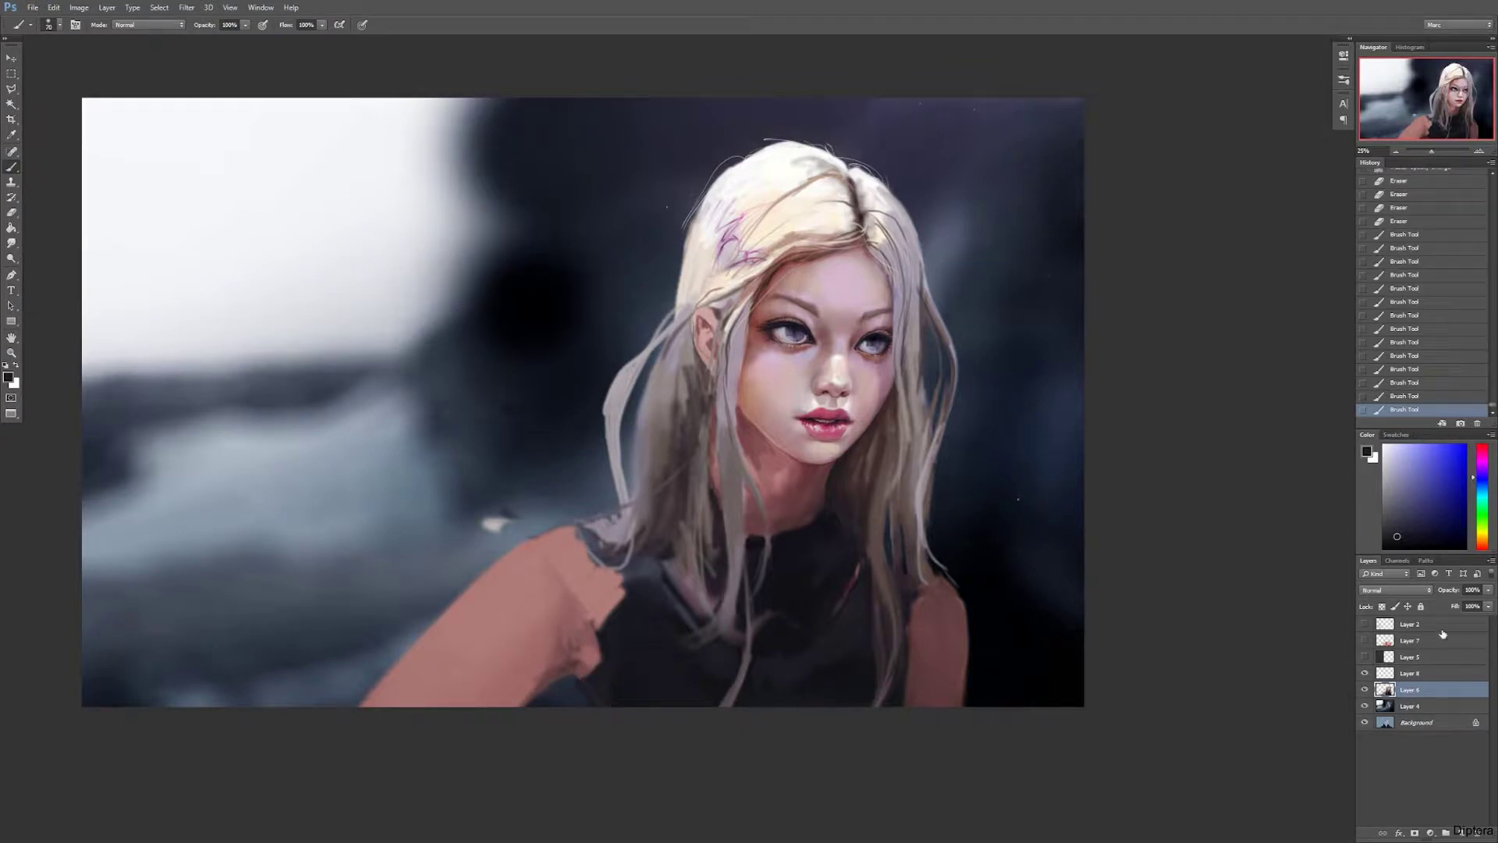
Step: Extend the dark dress along the far-side arm and up the ear-side armhole edge
key(bracketleft)
mouse_move(905, 640)
mouse_down()
mouse_move(922, 598)
mouse_move(909, 673)
mouse_move(922, 573)
mouse_up()
alt+click(616, 624)
drag(605, 628, 595, 546)
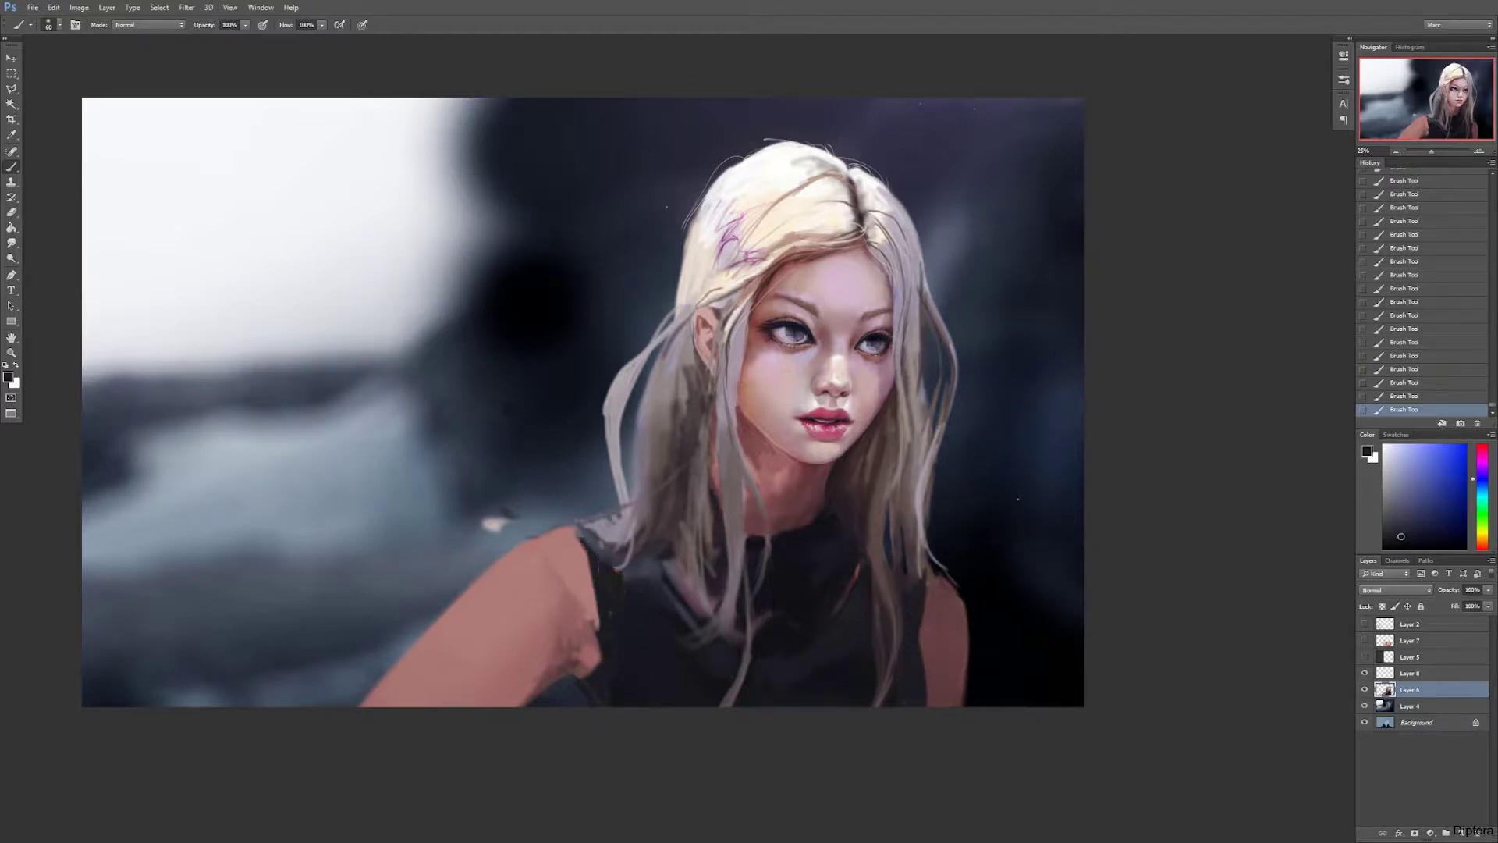
Step: Block in a raised hand with curled fingers over the far-side chest on a new layer using sampled skin tones
alt+click(546, 616)
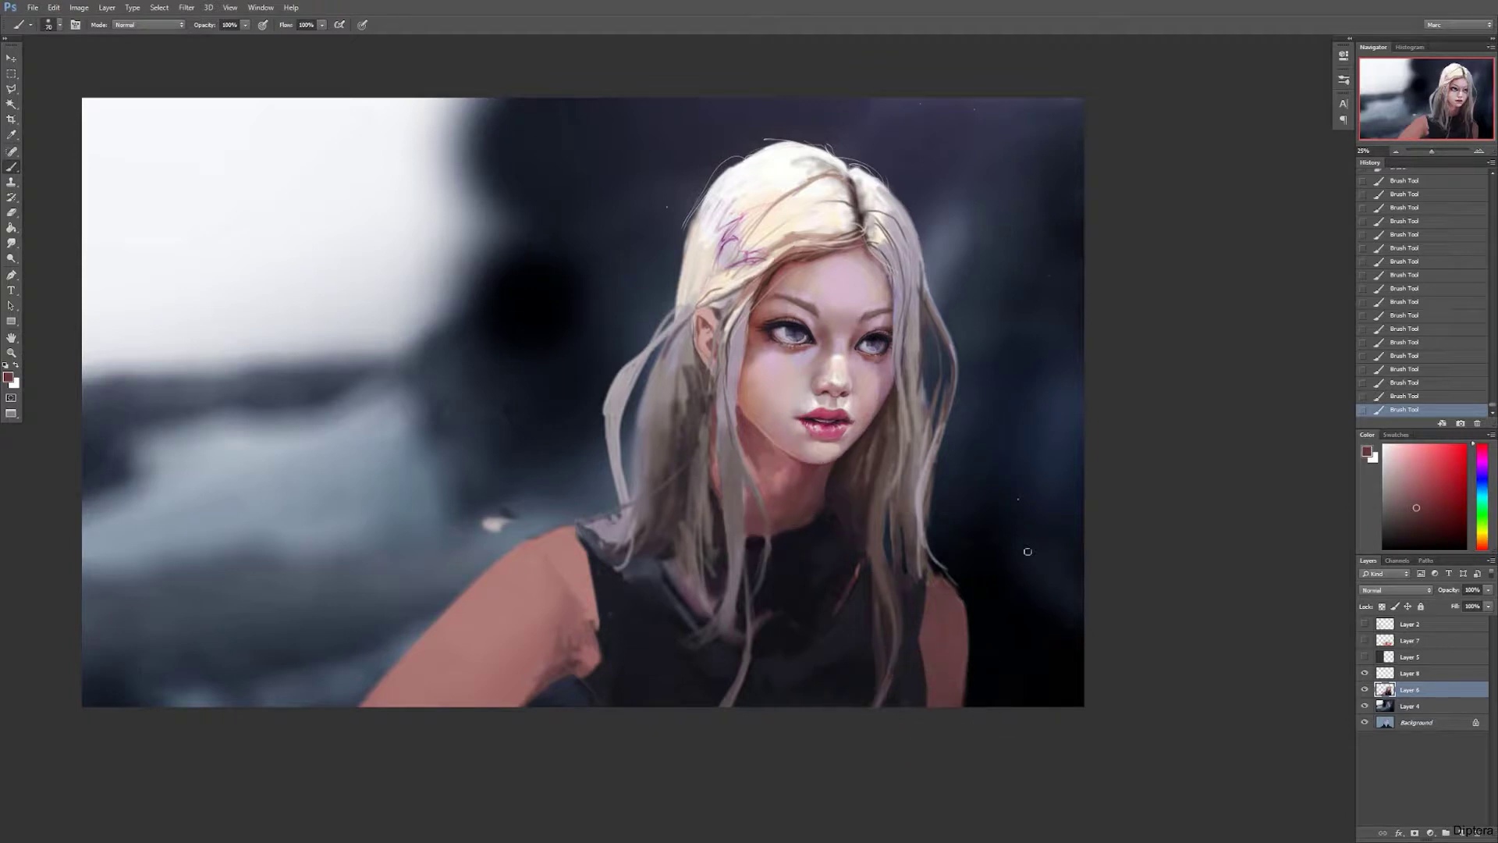
key(bracketleft)
key(bracketleft)
key(bracketleft)
key(ctrl+shift+alt+n)
click(852, 616)
mouse_move(852, 616)
mouse_down()
mouse_move(894, 602)
mouse_move(878, 624)
mouse_move(924, 590)
mouse_move(967, 655)
mouse_up()
key(e)
key(b)
key(bracketright)
drag(981, 680, 945, 653)
Step: Refine the raised hand's silhouette with a sampled neck skin tone and carve the fingers apart with the Eraser
alt+click(793, 529)
mouse_move(951, 600)
mouse_down()
mouse_move(847, 620)
mouse_move(895, 598)
mouse_move(932, 617)
mouse_move(874, 633)
mouse_move(933, 633)
mouse_move(905, 636)
mouse_move(956, 652)
mouse_move(971, 647)
mouse_move(956, 613)
mouse_move(917, 640)
mouse_move(946, 655)
mouse_move(972, 635)
mouse_move(933, 677)
mouse_move(985, 680)
mouse_move(870, 683)
mouse_move(895, 685)
mouse_move(888, 660)
mouse_up()
key(bracketleft)
key(bracketleft)
key(bracketleft)
key(bracketright)
key(bracketright)
key(e)
key(b)
key(e)
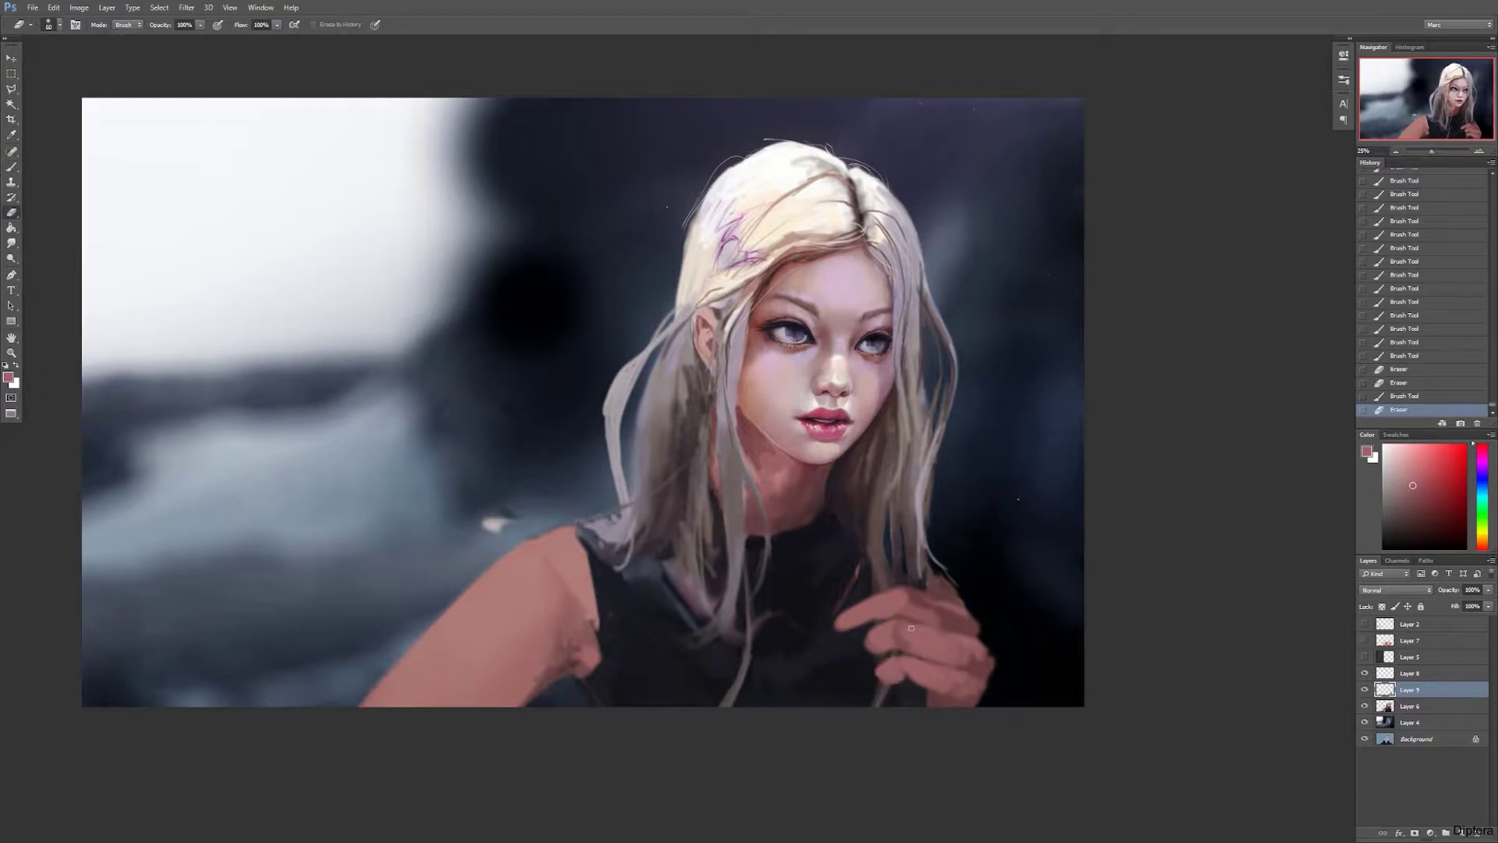
key(b)
Step: Define the hand's lower fingers with sampled dark gaps and reddish skin strokes down to the canvas edge
mouse_move(885, 648)
mouse_down()
mouse_move(880, 633)
mouse_move(870, 649)
mouse_move(904, 664)
mouse_move(910, 696)
mouse_move(875, 649)
mouse_move(888, 687)
mouse_up()
alt+click(882, 653)
click(902, 681)
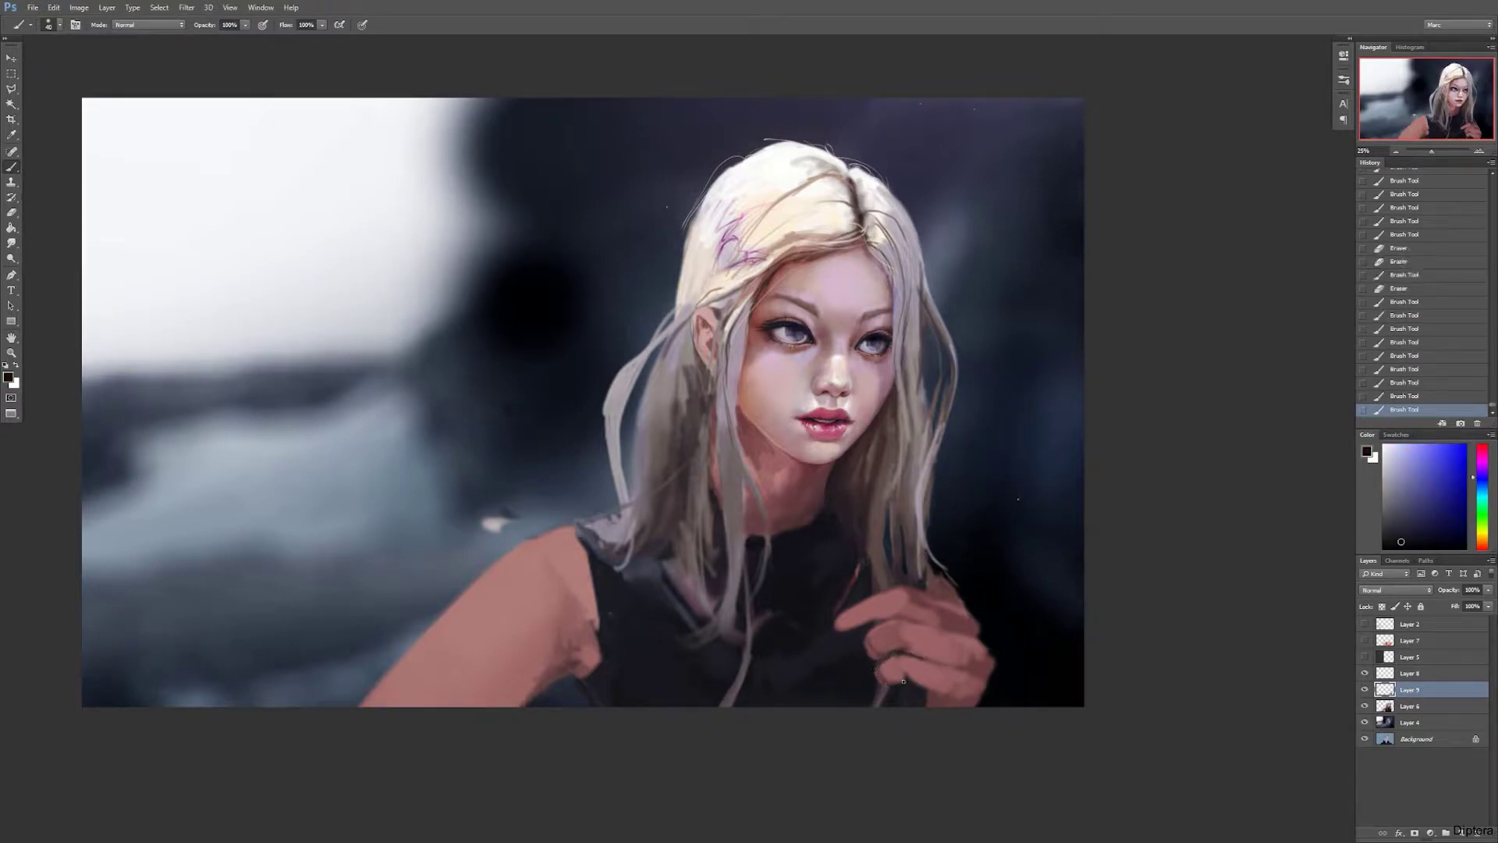
alt+click(902, 681)
click(913, 680)
key(])
key(])
click(911, 683)
alt+click(908, 692)
mouse_move(910, 691)
mouse_down()
mouse_move(955, 709)
mouse_move(891, 696)
mouse_up()
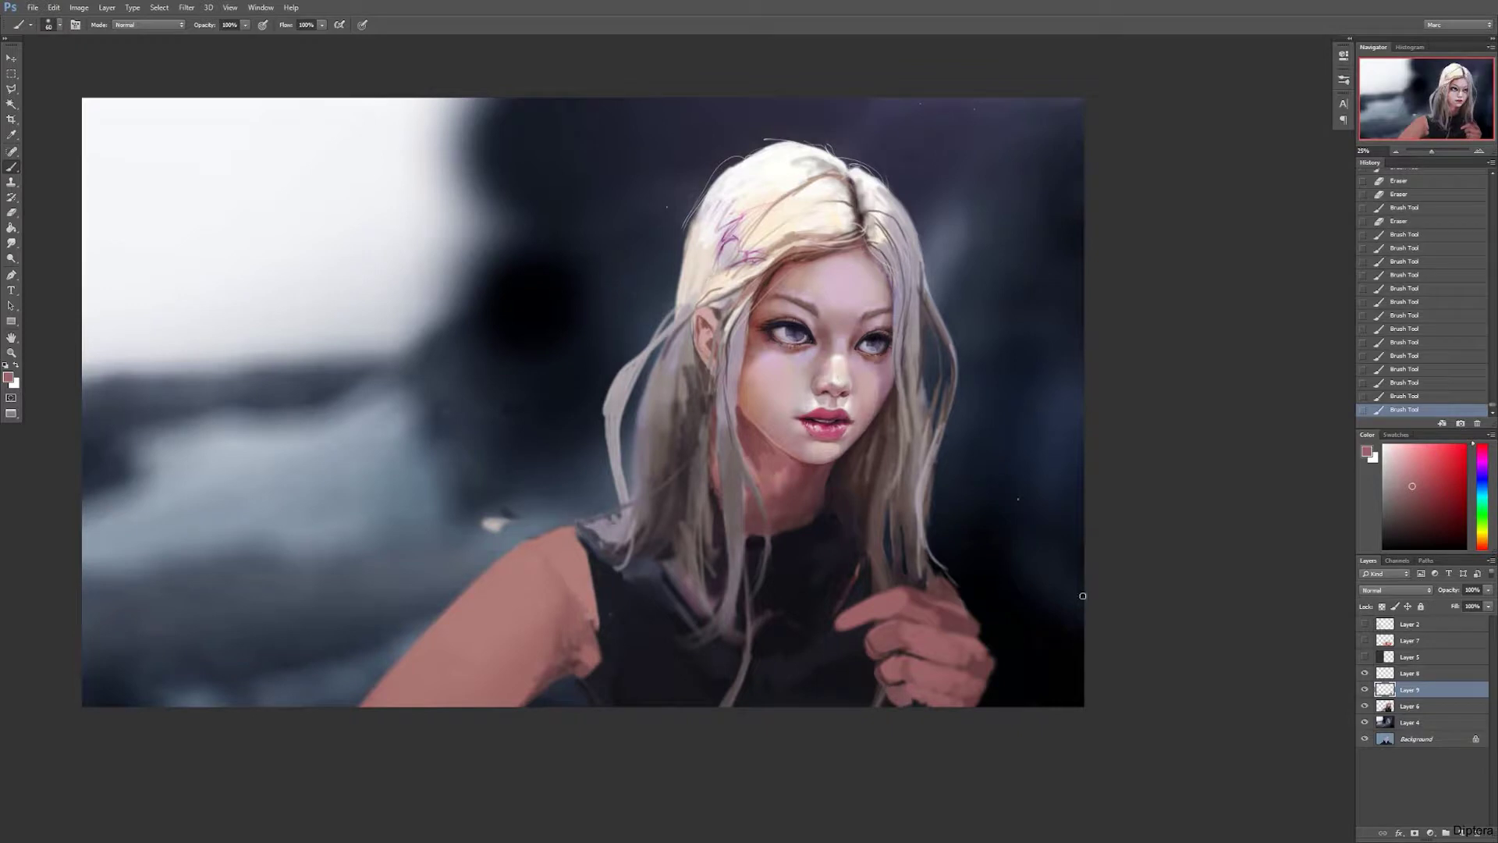
Step: Shade the index finger and the upper part of the hand with a smaller brush in sampled skin tones
key(bracketleft)
key(bracketleft)
alt+click(936, 629)
mouse_move(920, 601)
mouse_down()
mouse_move(850, 618)
mouse_move(906, 589)
mouse_move(844, 629)
mouse_up()
alt+click(852, 630)
alt+click(865, 615)
alt+click(841, 622)
alt+click(916, 624)
key(ctrl+b)
key(Escape)
key(ctrl+u)
drag(944, 597, 1166, 455)
drag(1110, 594, 1124, 595)
click(1240, 492)
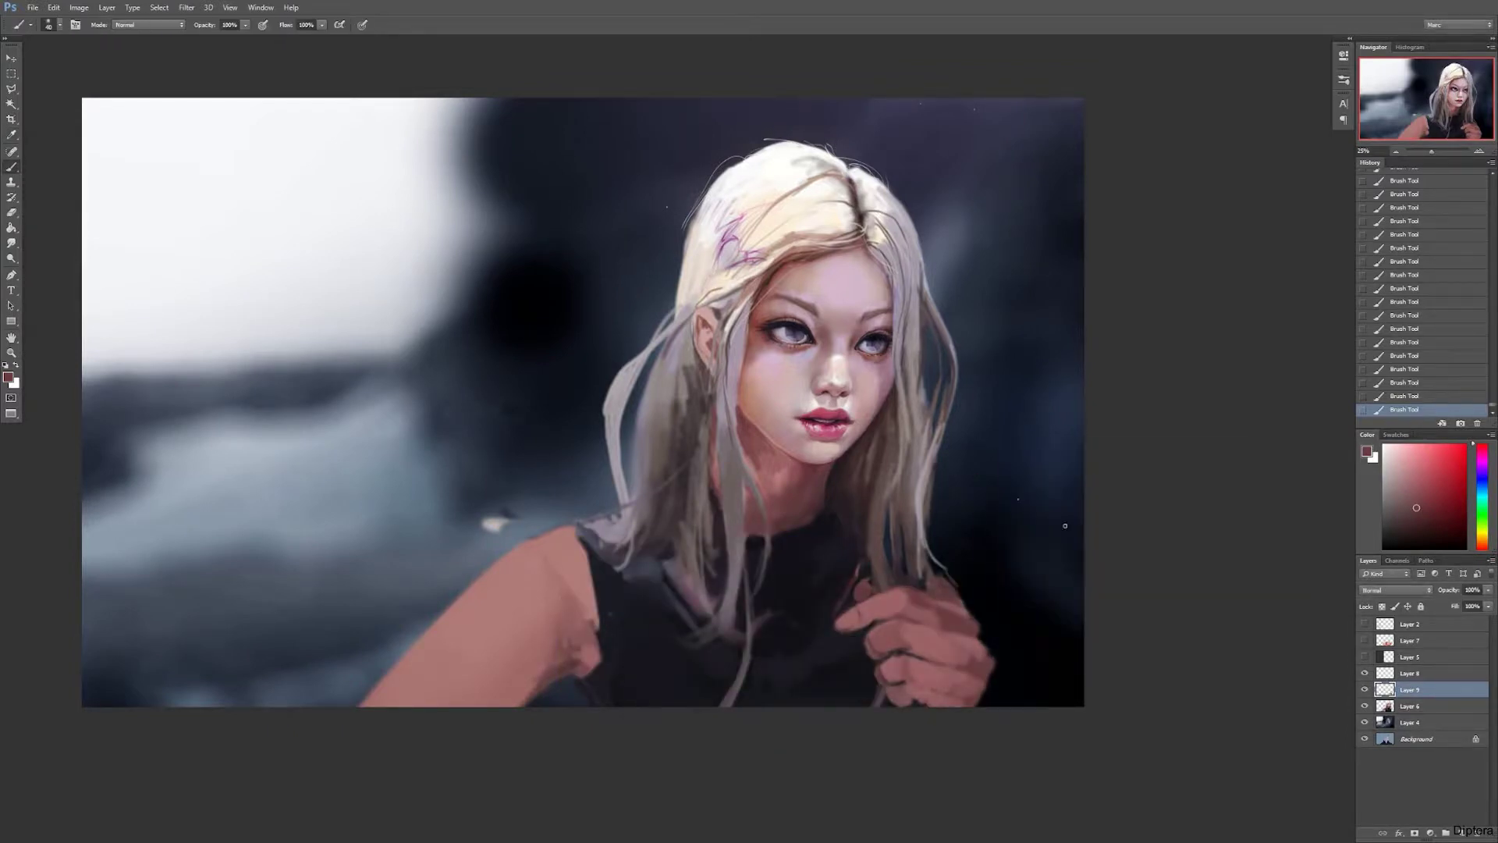
Step: Lighten the back of the hand and knuckles with skin tones sampled from the face and neck
key(b)
drag(845, 417, 813, 405)
alt+click(735, 391)
drag(880, 577, 955, 592)
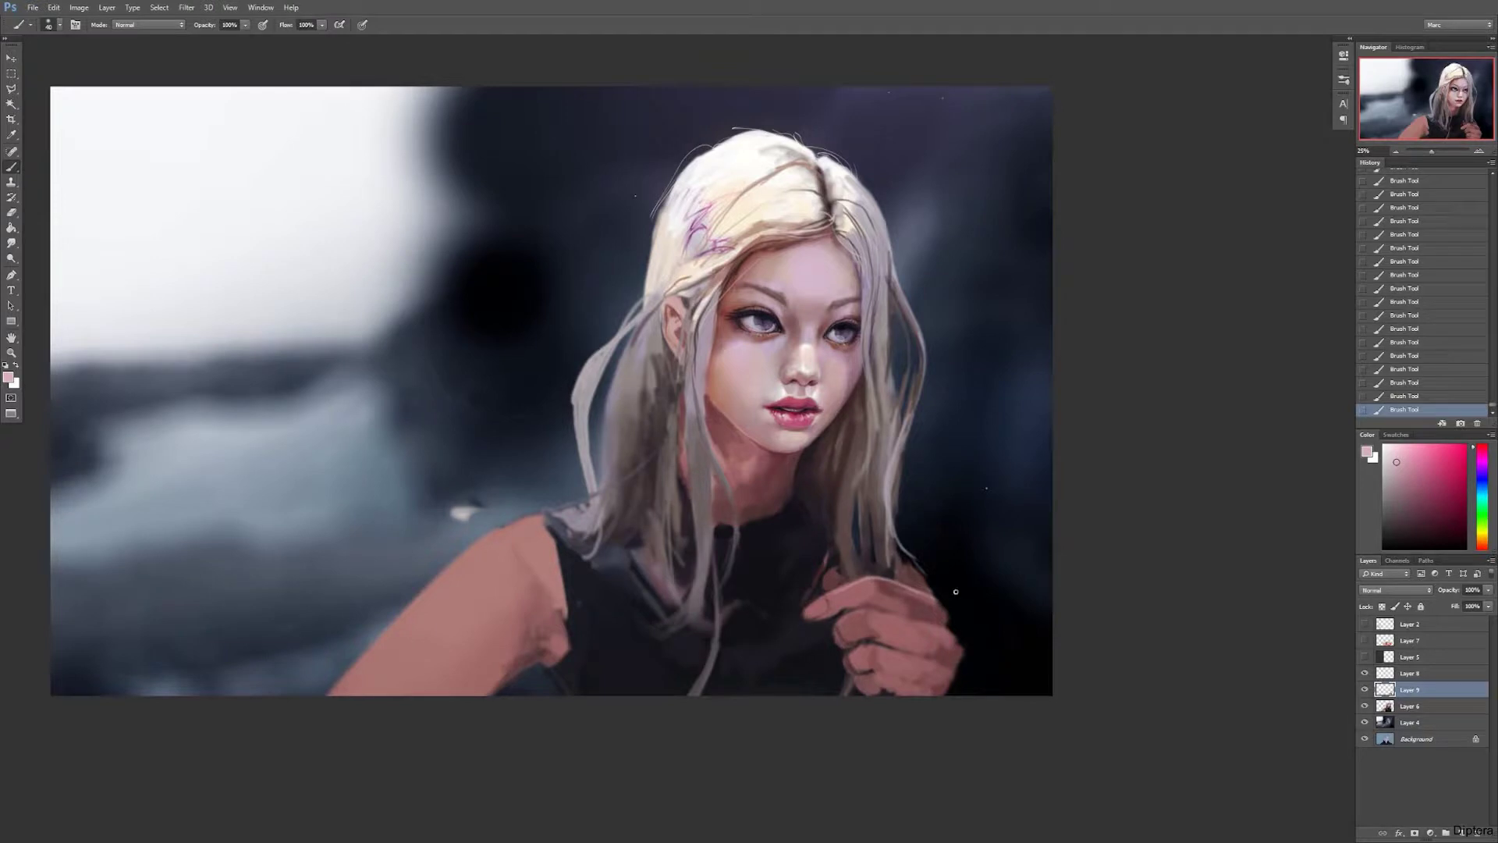
alt+click(747, 462)
mouse_move(924, 596)
mouse_down()
mouse_move(951, 635)
mouse_move(874, 616)
mouse_move(893, 621)
mouse_move(877, 651)
mouse_move(937, 667)
mouse_up()
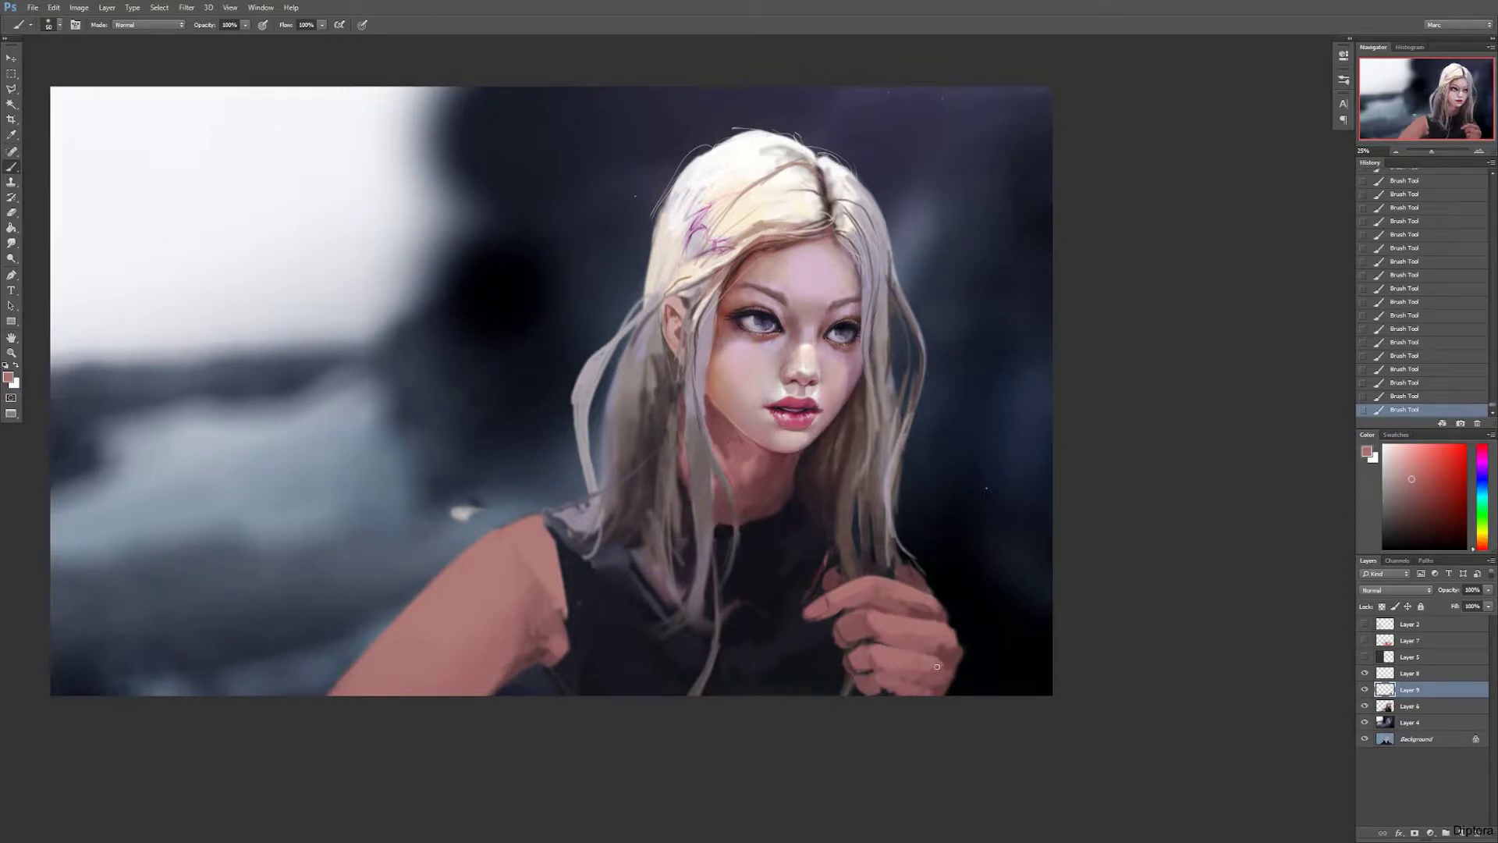
Step: Deepen the shadows on the hand's lower fingers and under the index finger with a sampled dark red tone
alt+click(722, 544)
mouse_move(874, 683)
mouse_down()
mouse_move(858, 687)
mouse_move(894, 688)
mouse_up()
drag(868, 626, 853, 637)
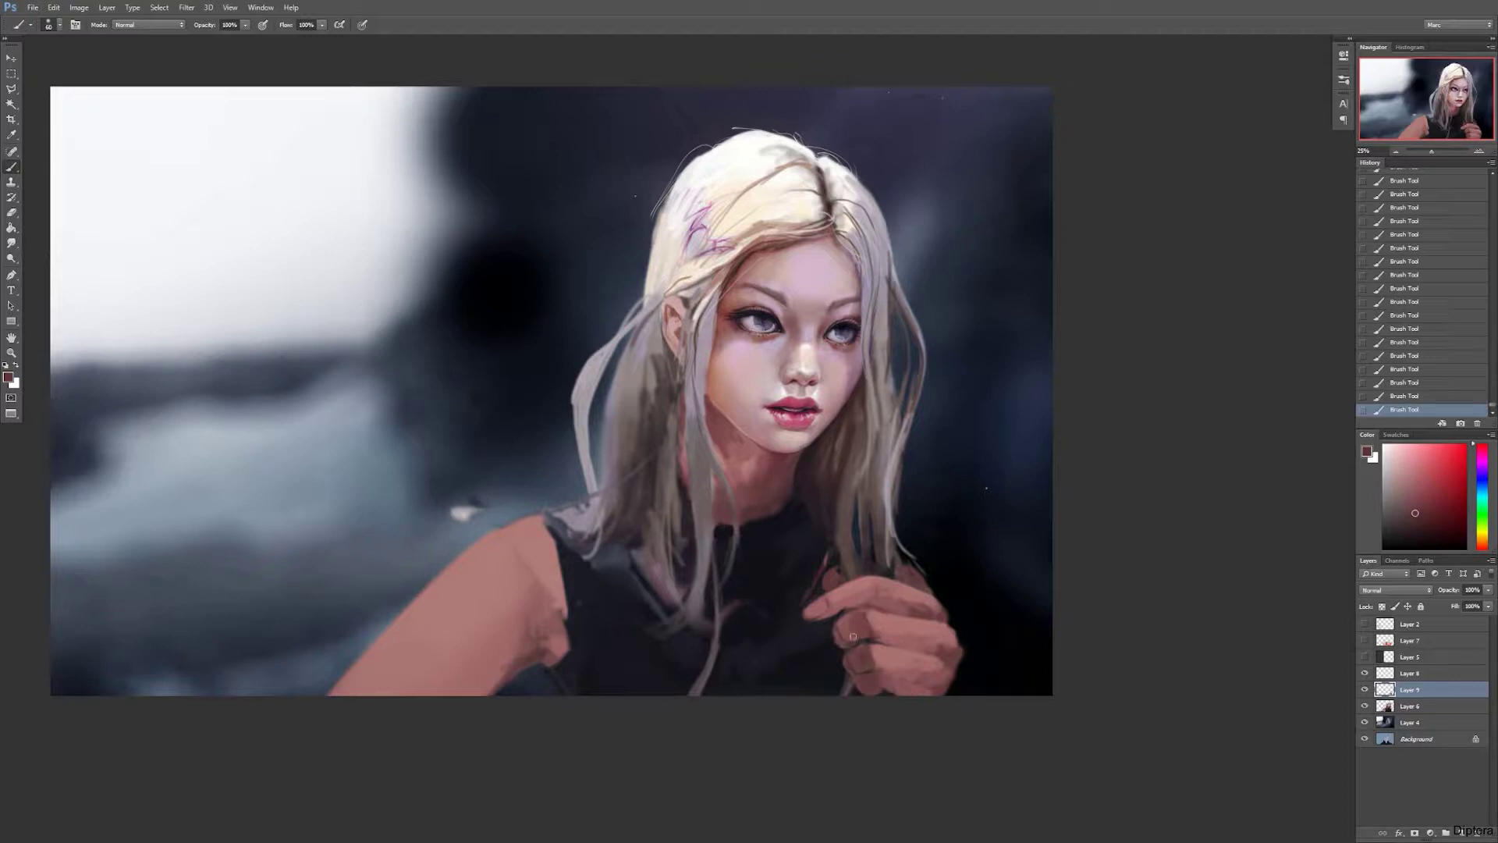
click(827, 615)
Step: Trim the outer edge of the hand with the Eraser and repaint the knuckles in sampled skin tones
key(e)
click(948, 617)
key(b)
click(931, 618)
click(918, 615)
alt+click(918, 615)
click(940, 643)
key(bracketleft)
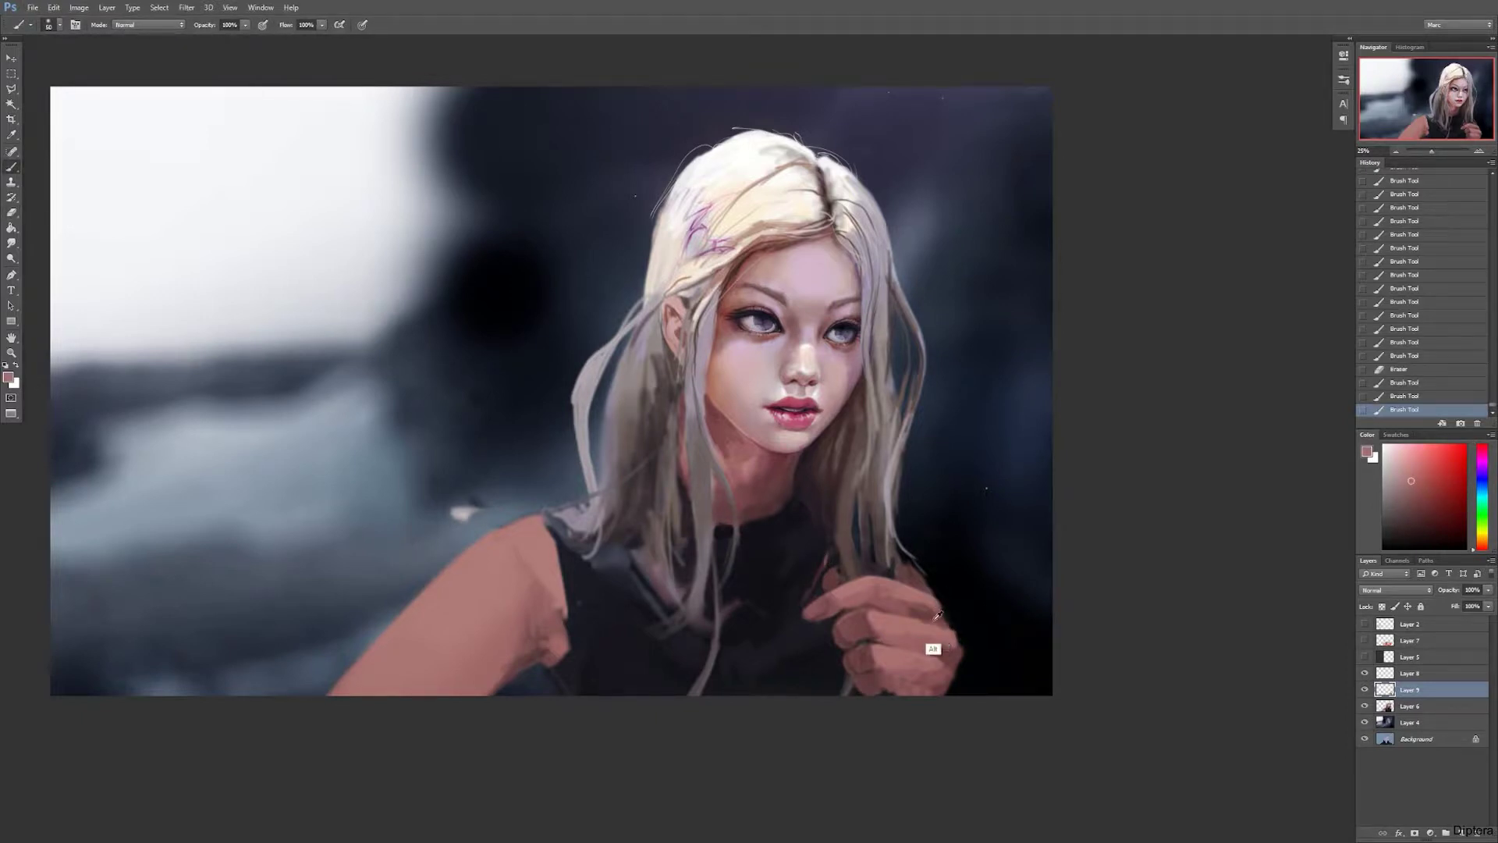
Step: Refine the top knuckle with a smaller brush in a sampled reddish skin tone
alt+click(915, 626)
click(928, 610)
key(bracketleft)
key(bracketleft)
click(941, 609)
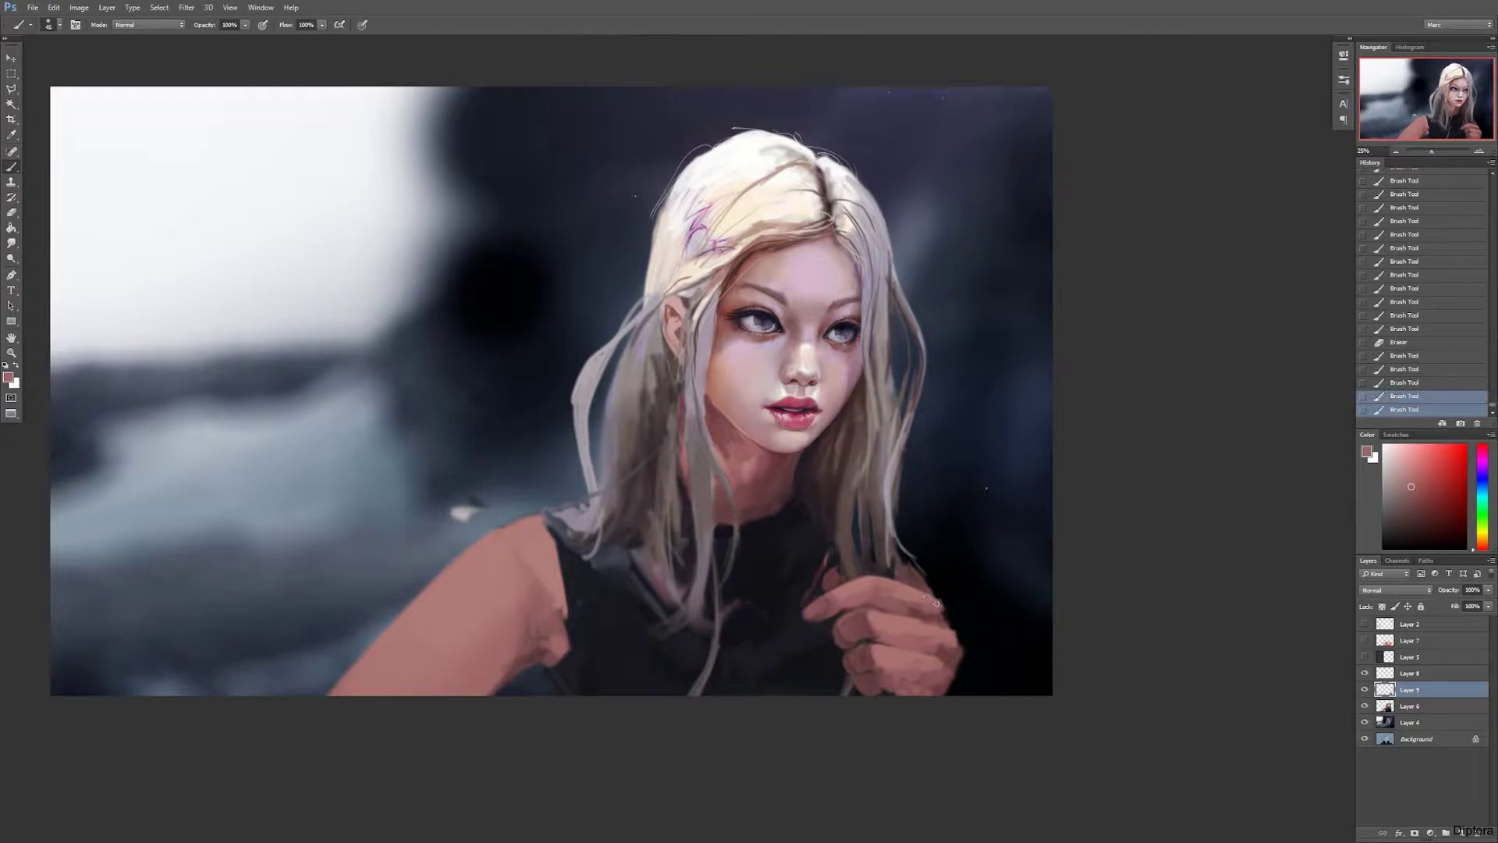
Step: Add small dark red strokes between the outer knuckles and blend the lower edge of the hand
alt+click(950, 632)
click(947, 629)
click(946, 636)
click(944, 643)
click(942, 648)
key(bracketleft)
click(944, 616)
click(944, 610)
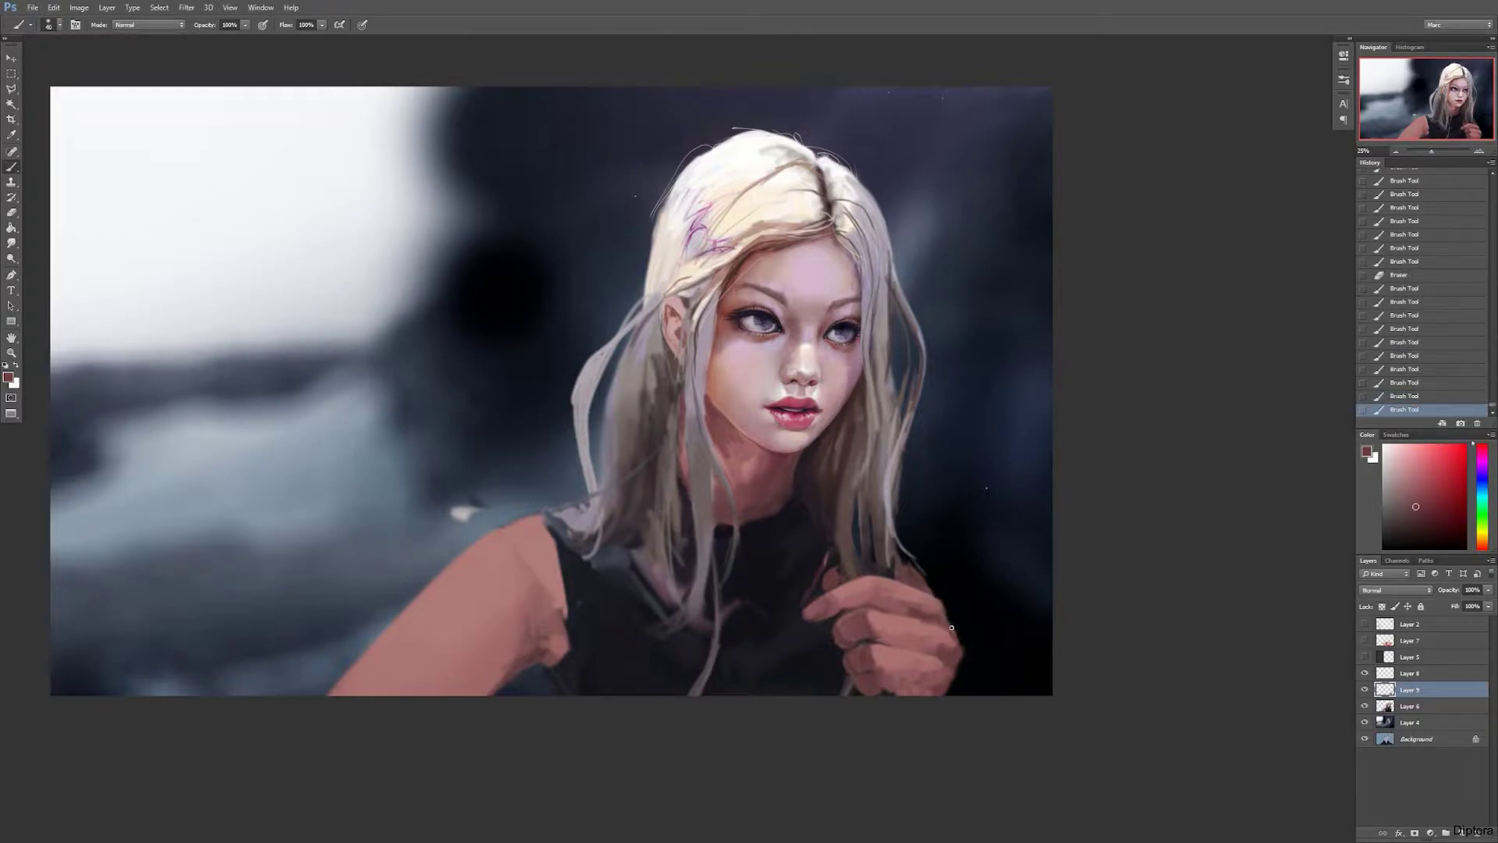
click(939, 650)
drag(942, 675, 949, 657)
Step: Free Transform the hand layer to make the hand slightly narrower
key(ctrl+t)
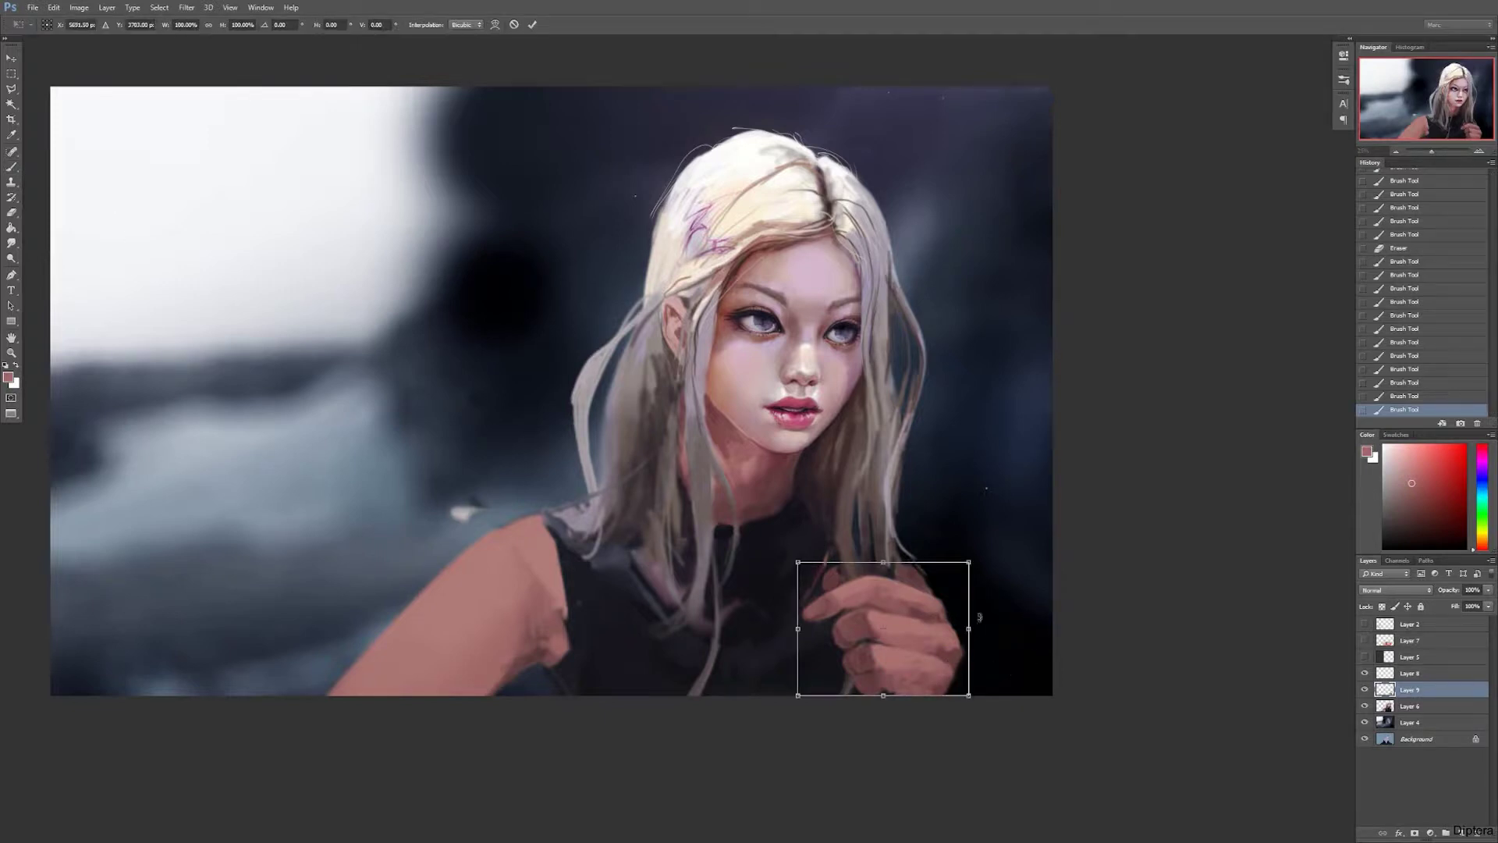
drag(975, 679, 961, 688)
key(Return)
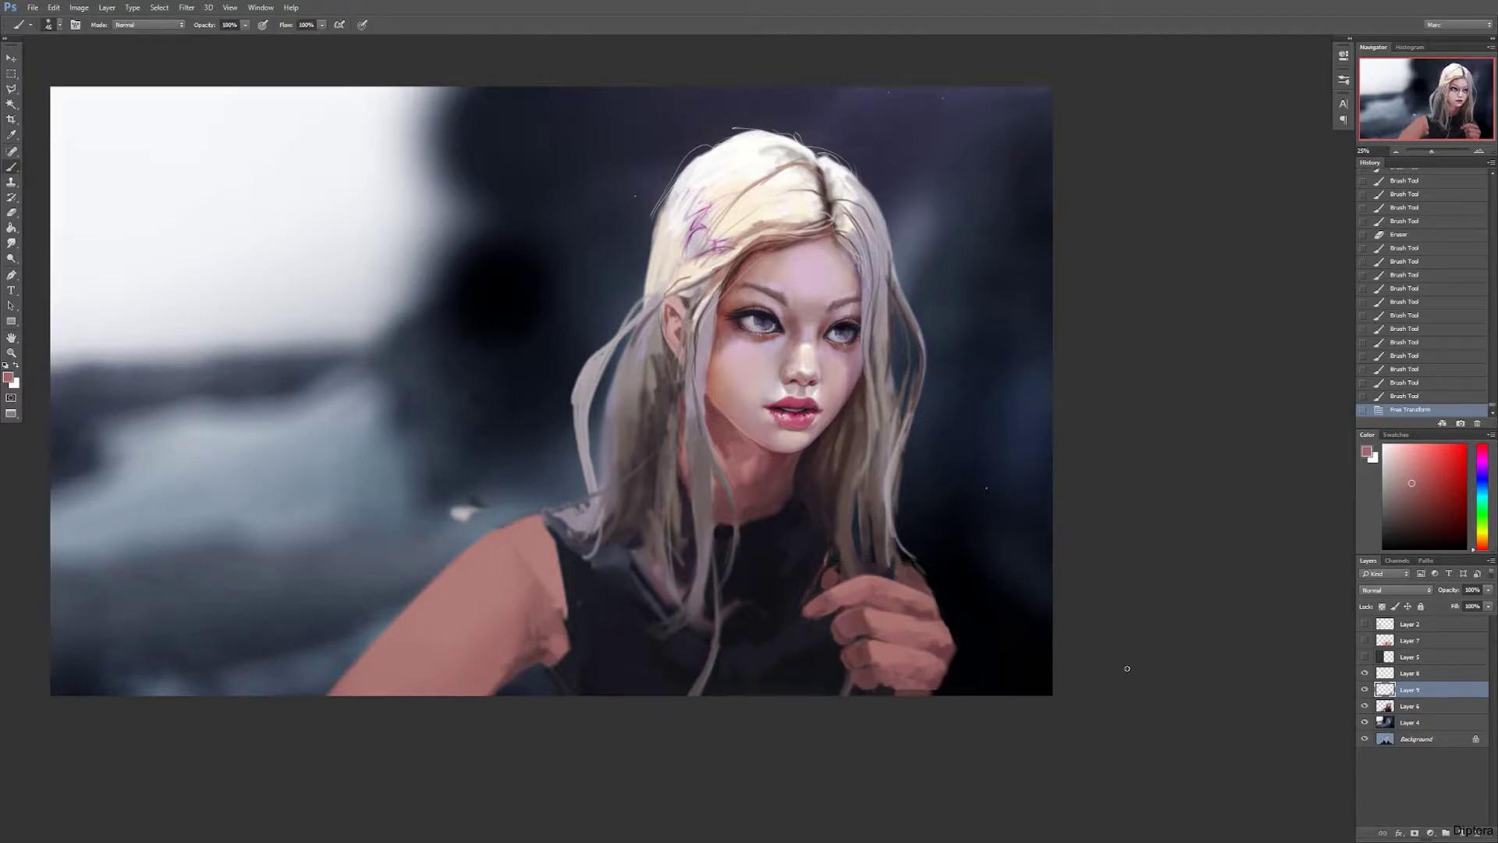
Step: Smooth the upper arm beside the dress edge on the body layer in a sampled skin tone and touch up the neck
click(1407, 700)
alt+click(533, 583)
key(bracketleft)
key(bracketleft)
key(bracketleft)
drag(556, 546, 565, 581)
drag(749, 475, 745, 496)
click(532, 562)
click(534, 601)
mouse_move(541, 606)
mouse_down()
mouse_move(560, 625)
mouse_move(507, 671)
mouse_up()
click(542, 634)
Step: Refine the armpit crease with a smaller brush in sampled skin tones
key(bracketleft)
key(bracketleft)
key(bracketleft)
alt+click(559, 632)
alt+click(546, 632)
click(537, 638)
alt+click(545, 652)
click(550, 649)
click(554, 652)
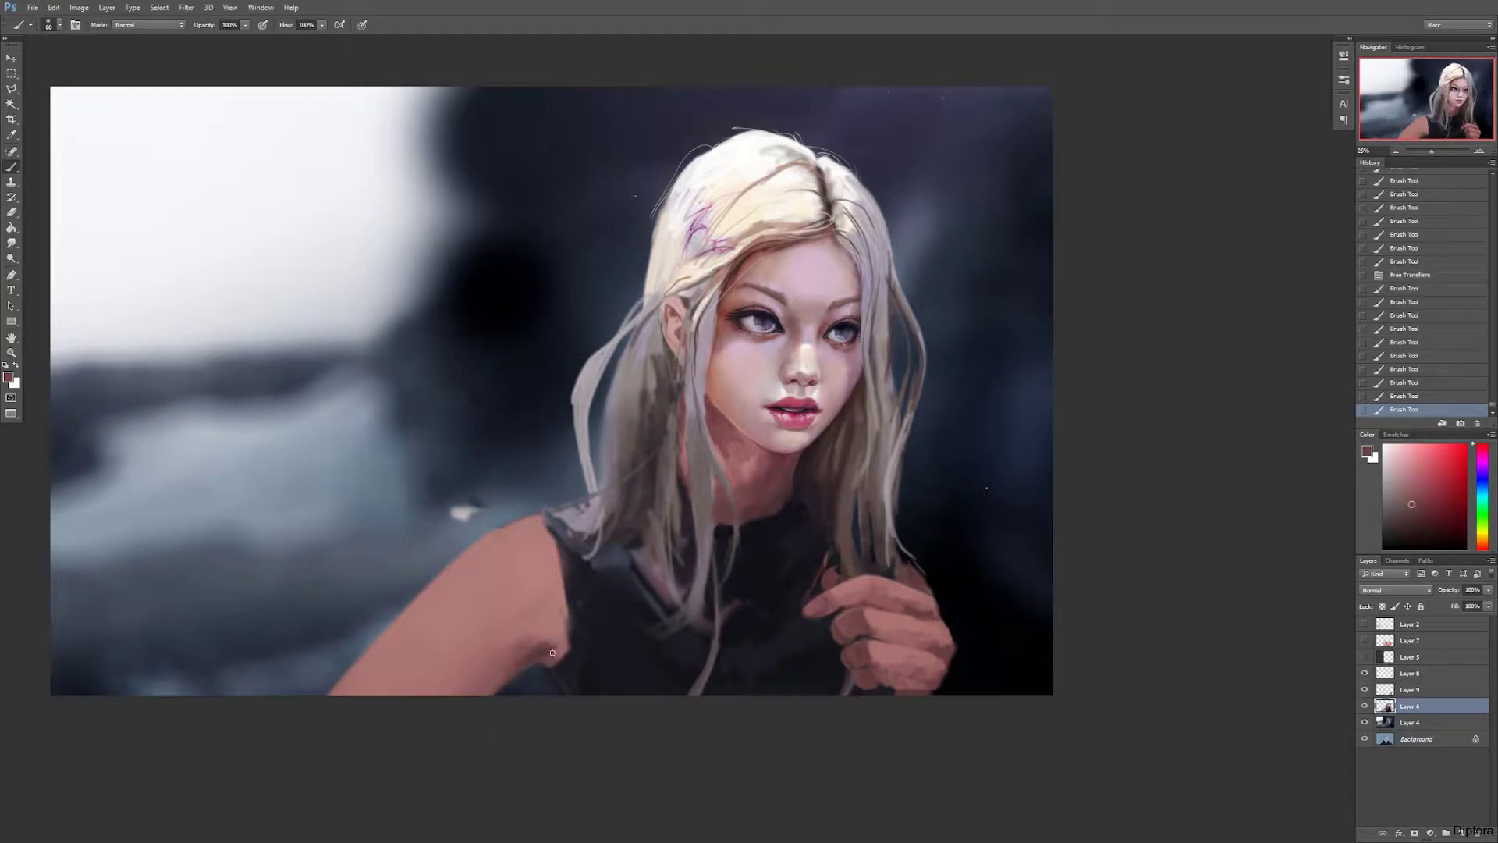
drag(549, 655, 555, 644)
click(560, 650)
Step: Clean up the tip of the armpit fold with a finer brush in a tone sampled at the neckline
alt+click(765, 524)
key(bracketleft)
key(bracketleft)
key(bracketleft)
click(564, 655)
click(565, 658)
click(562, 657)
alt+click(559, 659)
Step: Blend the armpit and adjoining dress edge with a larger brush, sampling skin tones from the arm
key(bracketright)
key(bracketright)
key(bracketright)
key(bracketright)
key(bracketright)
alt+click(537, 649)
alt+click(468, 674)
key(bracketright)
key(bracketright)
key(bracketright)
drag(569, 616, 573, 636)
key(bracketleft)
alt+click(484, 679)
key(bracketleft)
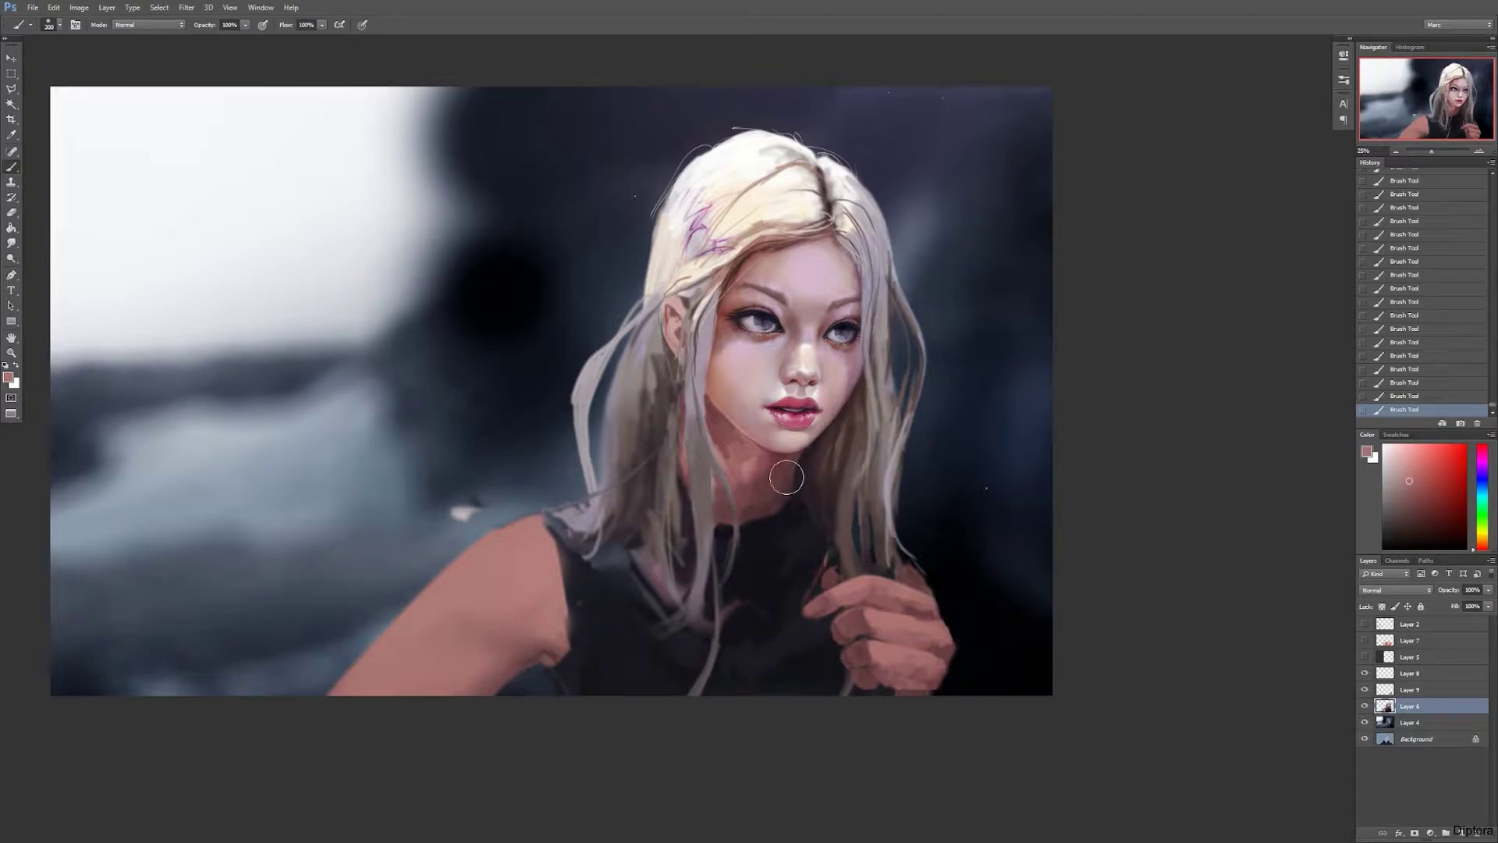
Step: Paint a soft pale pink highlight, sampled from the face, over the shoulder and upper arm
alt+click(739, 368)
alt+click(808, 357)
key(bracketleft)
key(bracketleft)
key(bracketleft)
key(bracketleft)
click(528, 527)
key(bracketright)
key(bracketright)
key(bracketright)
mouse_move(528, 528)
mouse_down()
mouse_move(503, 546)
mouse_move(538, 543)
mouse_move(496, 550)
mouse_move(539, 558)
mouse_move(417, 637)
mouse_move(515, 585)
mouse_move(408, 657)
mouse_move(481, 789)
mouse_up()
key(bracketright)
key(bracketright)
key(bracketleft)
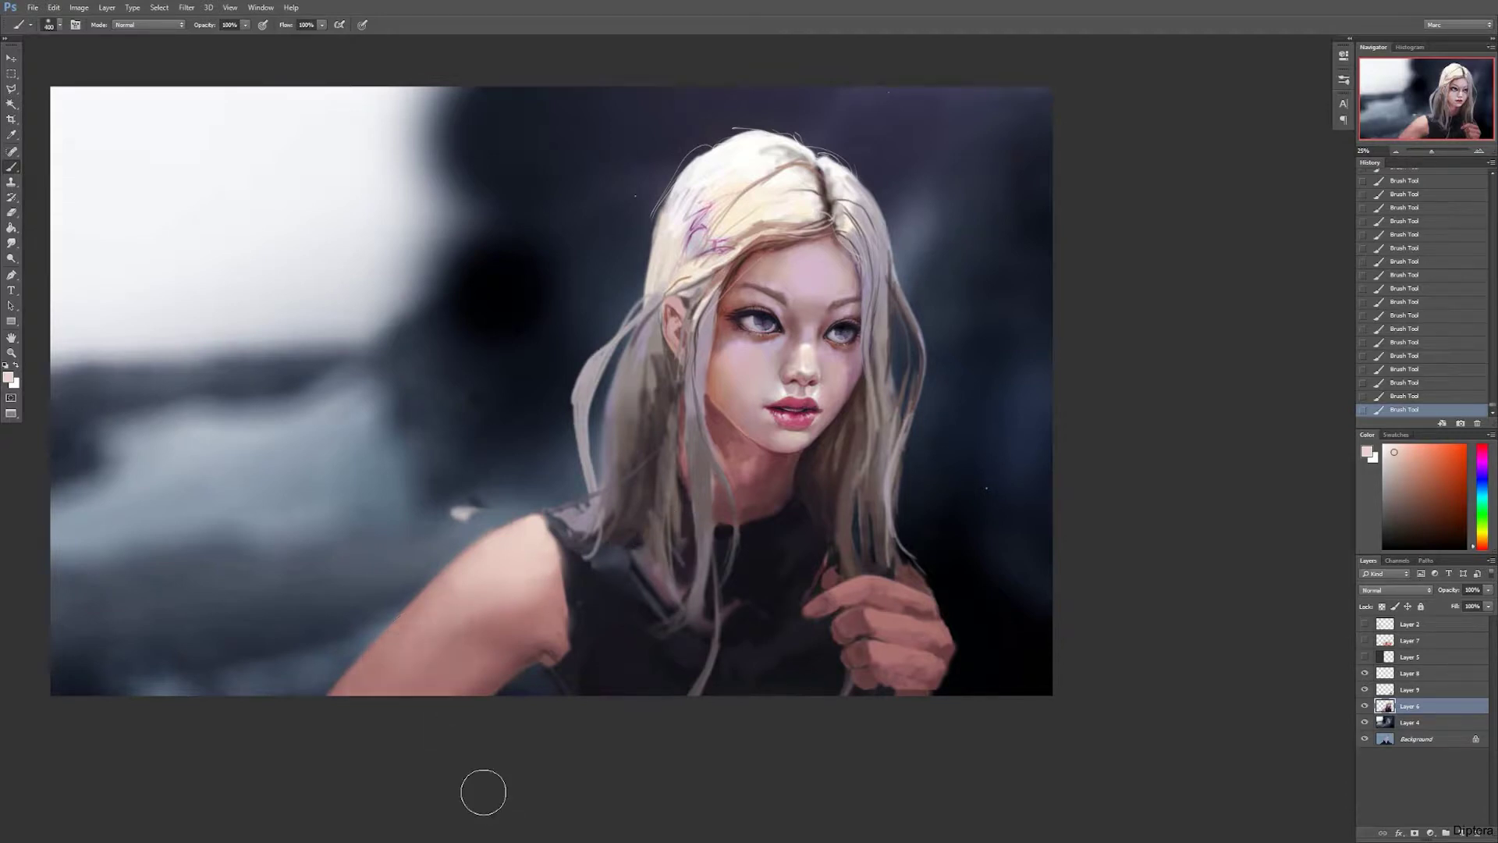
Step: Blend the lower arm and soften the shoulder highlight beside the dress with a sampled pinkish skin tone
drag(437, 664, 538, 671)
key(bracketright)
key(bracketright)
key(bracketright)
key(bracketleft)
key(bracketleft)
key(bracketleft)
key(bracketleft)
key(bracketleft)
key(bracketleft)
key(bracketleft)
alt+click(533, 560)
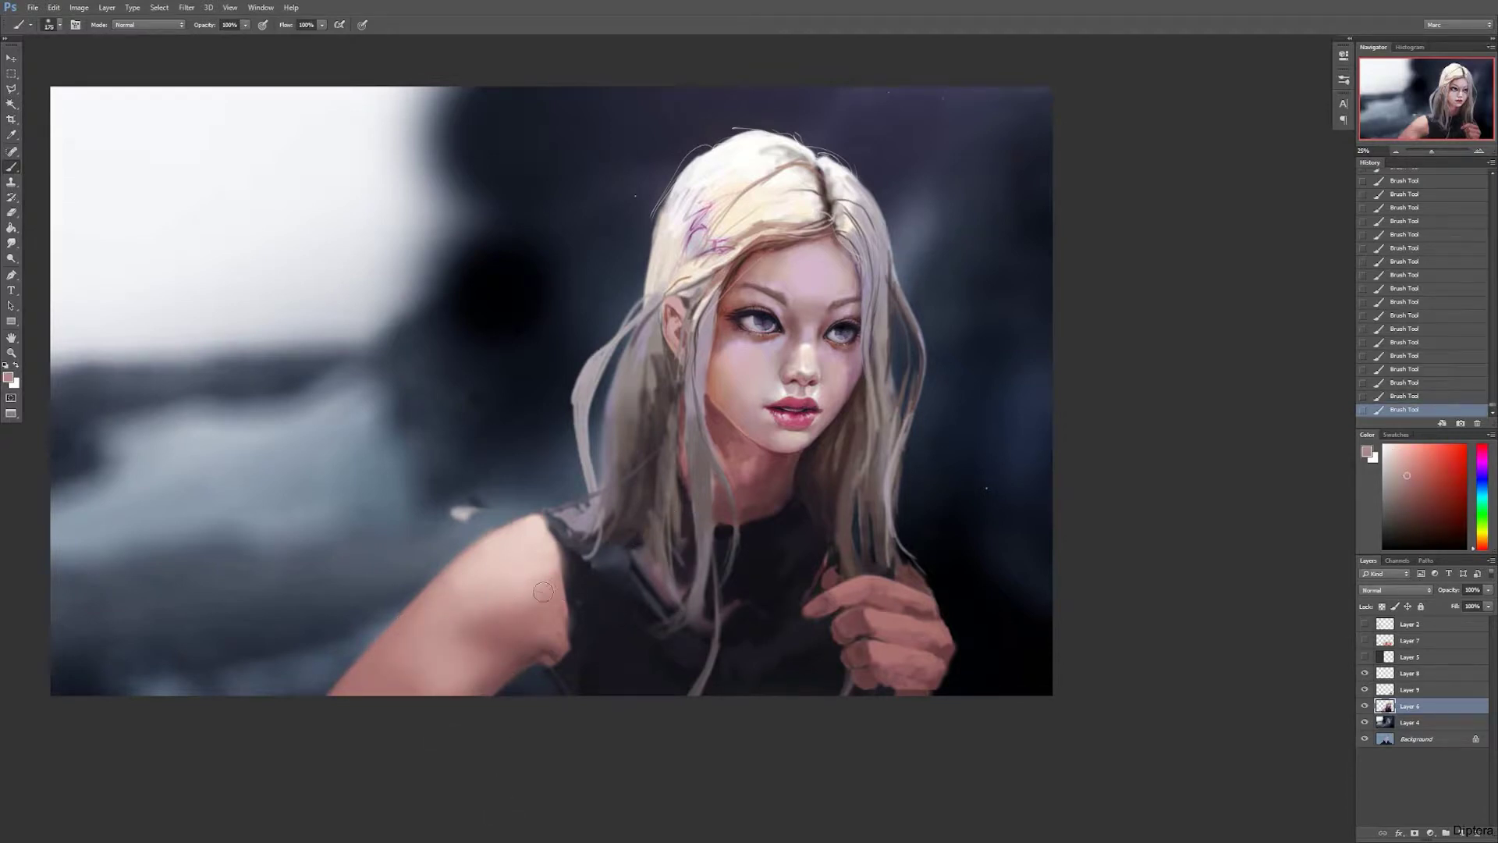
mouse_move(531, 581)
mouse_down()
mouse_move(540, 597)
mouse_move(469, 569)
mouse_move(500, 561)
mouse_up()
key(bracketright)
key(bracketright)
key(bracketright)
key(bracketright)
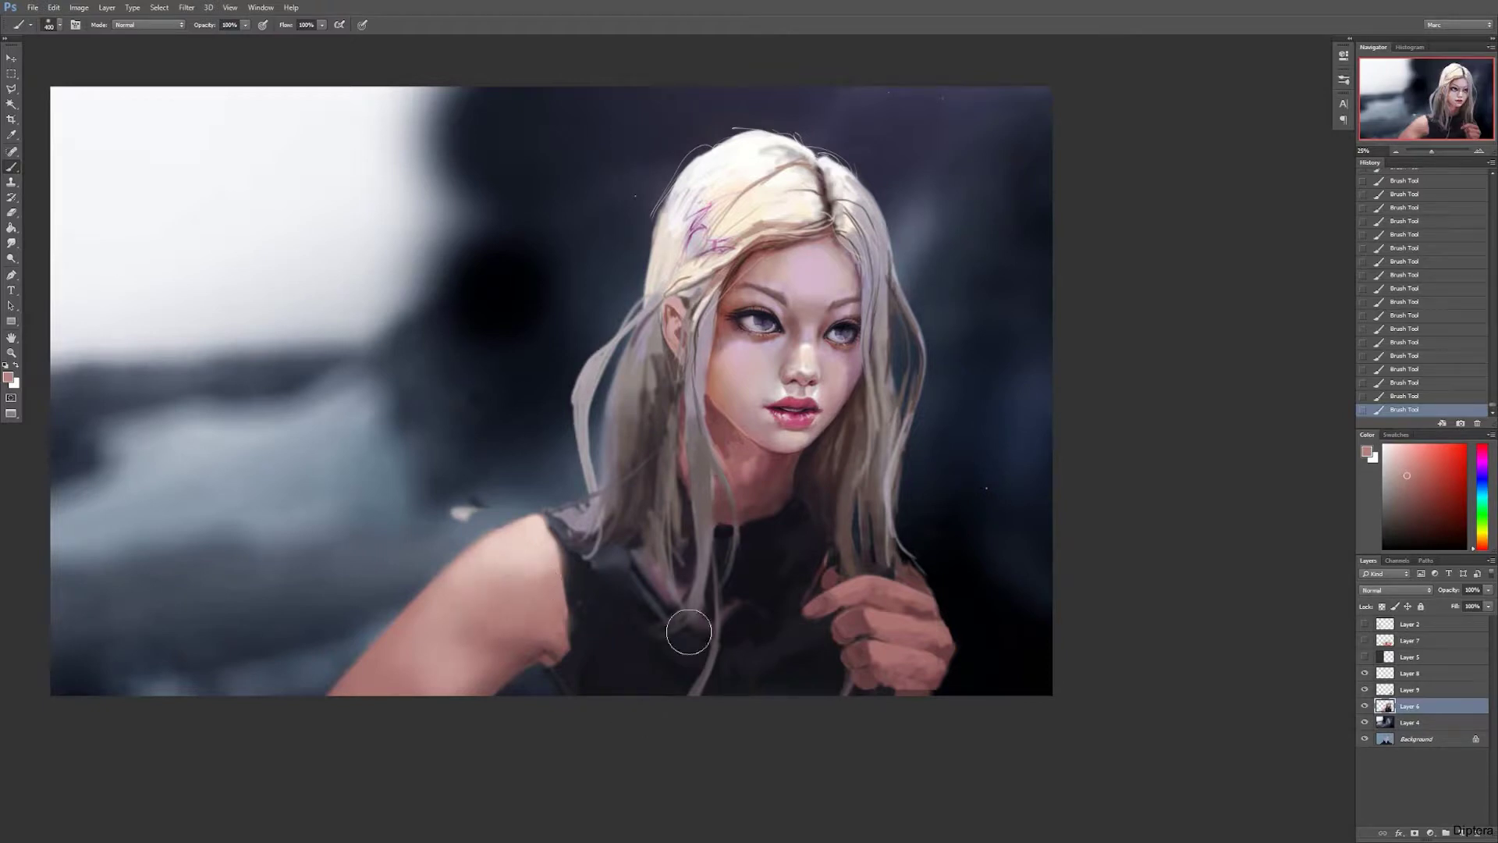
Step: Highlight the top finger on the hand layer with a small brush in a light tone sampled from the arm
alt+click(491, 672)
key(bracketleft)
alt+click(525, 597)
key(bracketleft)
key(bracketleft)
key(bracketleft)
key(bracketleft)
key(bracketleft)
key(bracketleft)
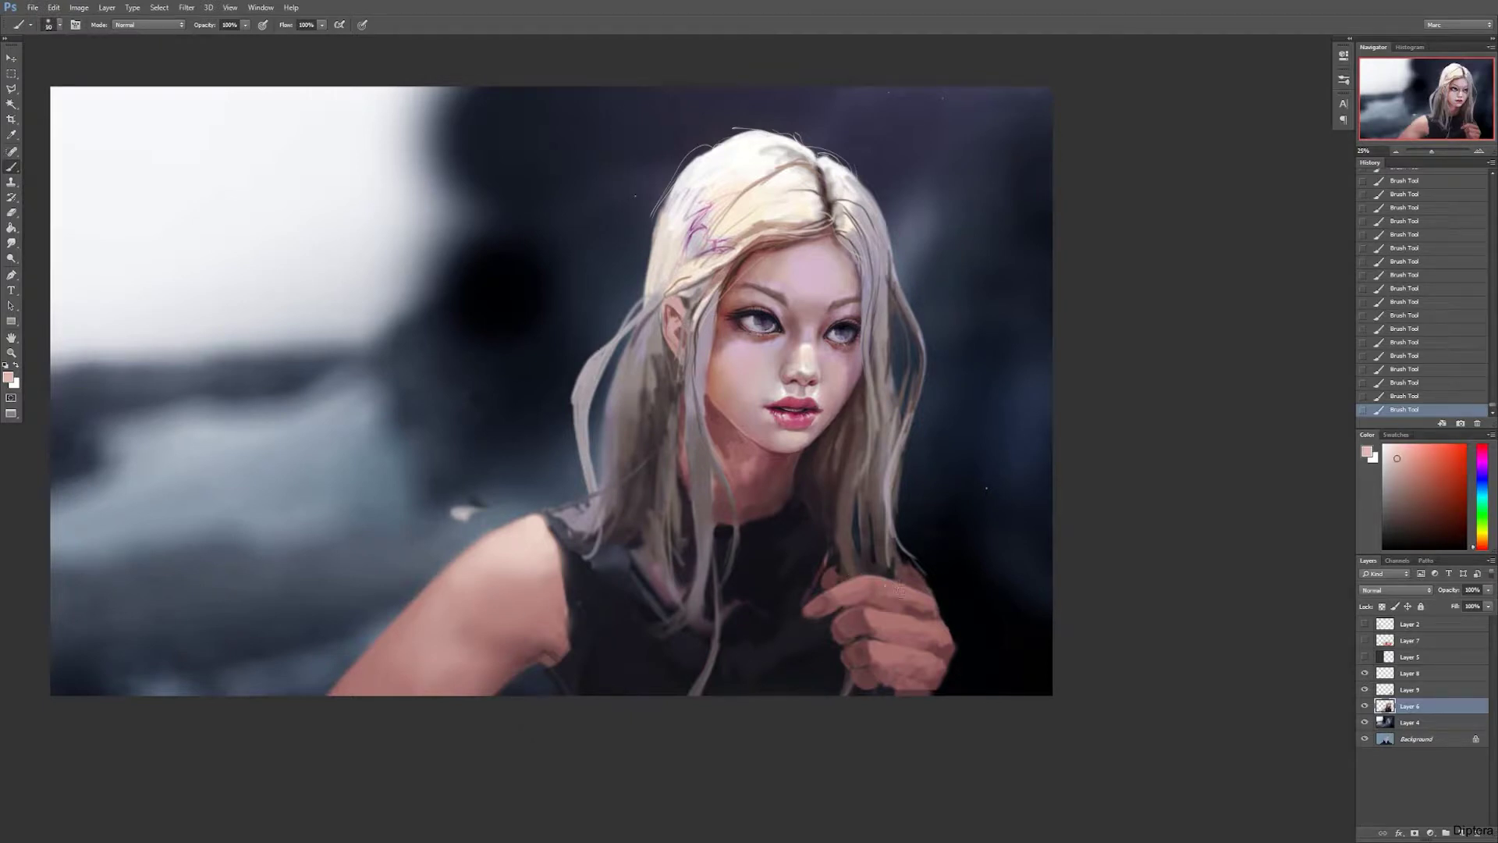
key(alt+bracketright)
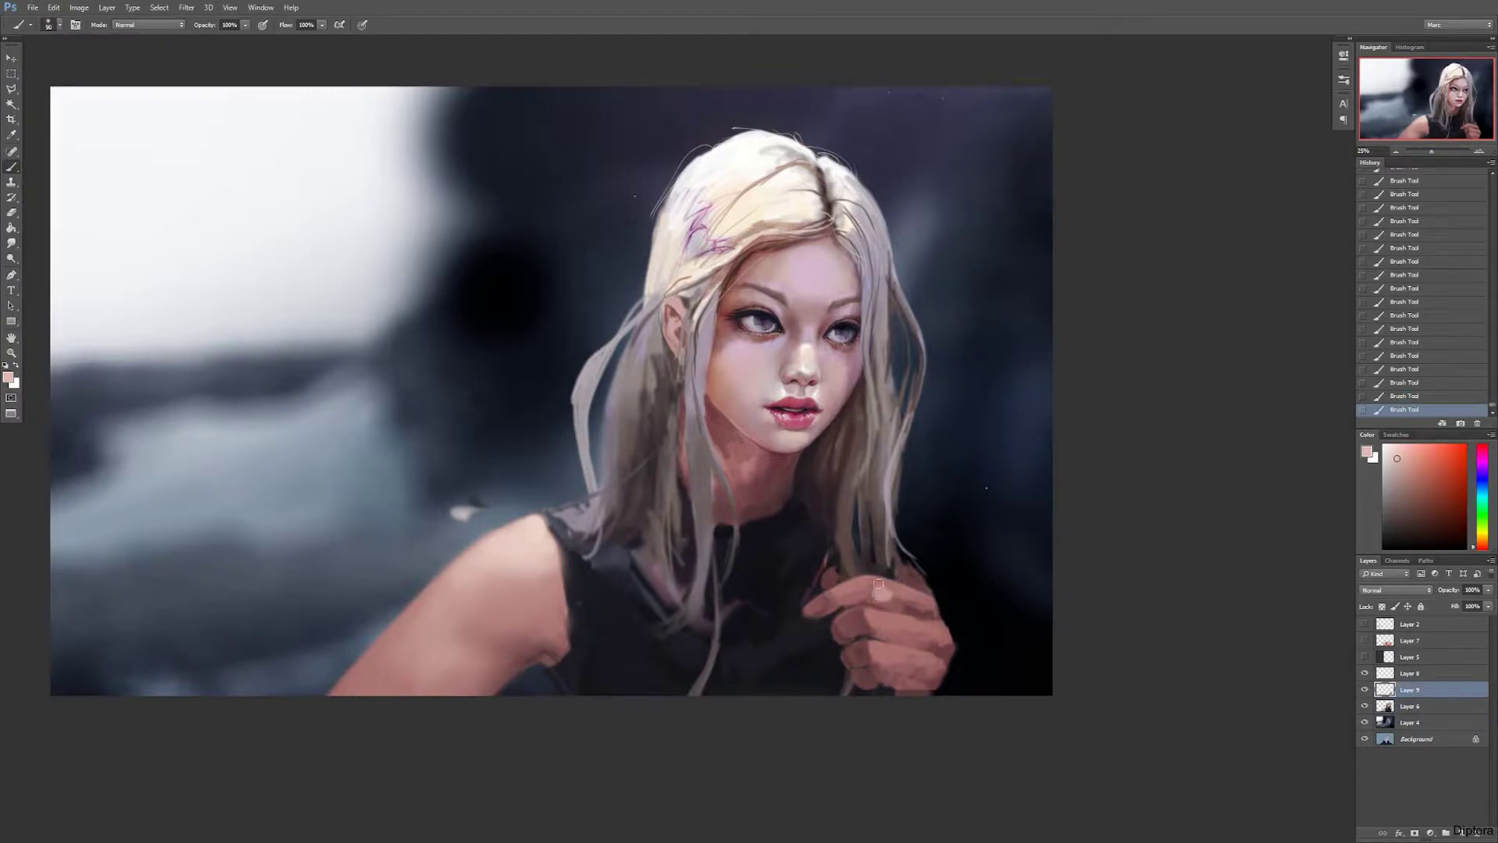
mouse_move(887, 594)
mouse_down()
mouse_move(909, 603)
mouse_move(855, 586)
mouse_move(834, 599)
mouse_up()
Step: Paint lighter skin tones along the middle and lower fingers, sampling colours from the hand
alt+click(825, 605)
key(bracketleft)
key(bracketleft)
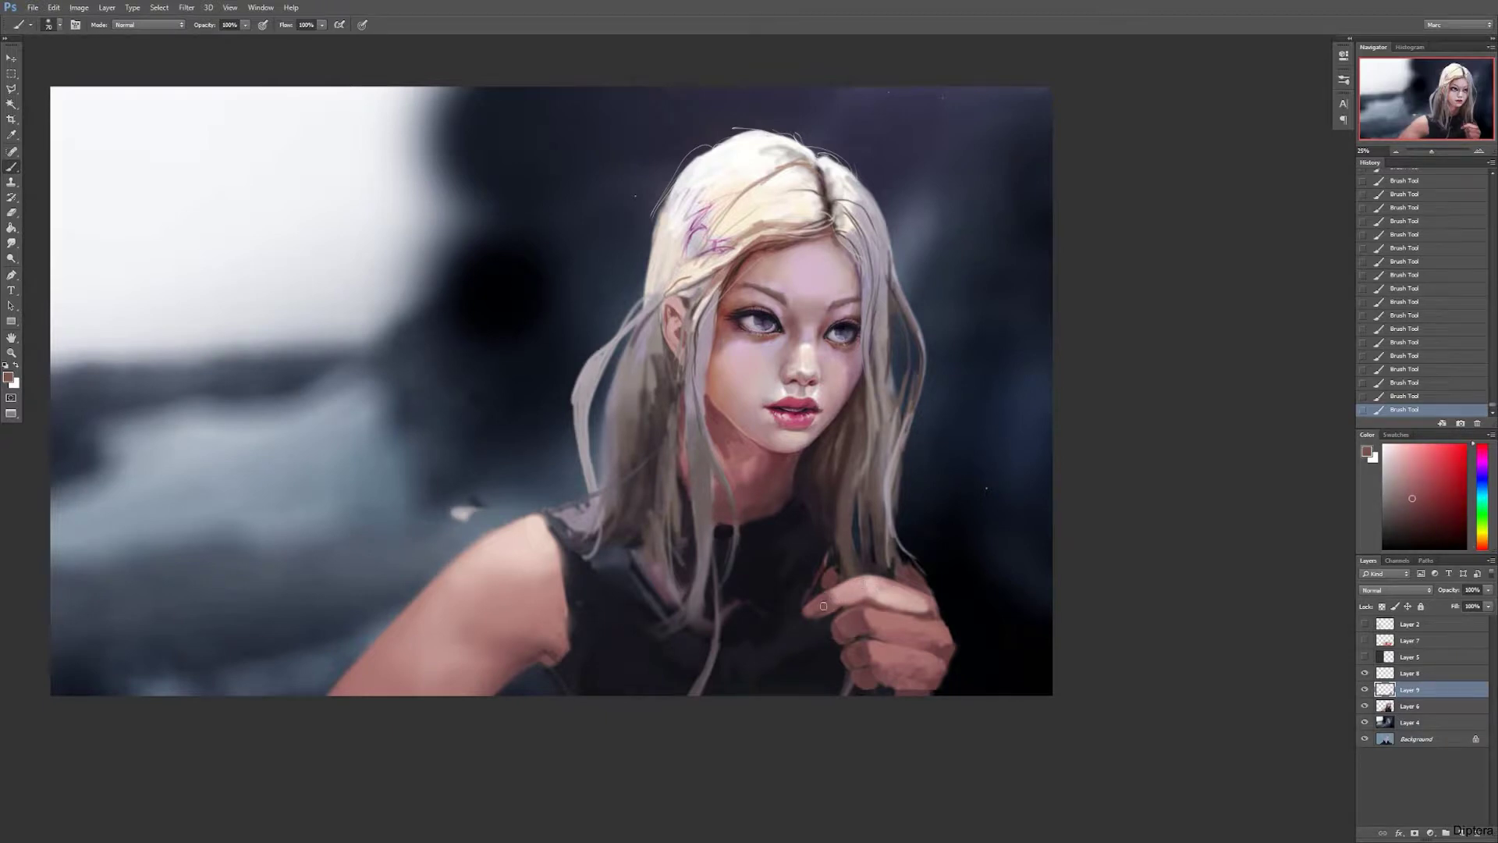
alt+click(890, 620)
drag(882, 615, 922, 630)
alt+click(891, 652)
mouse_move(875, 649)
mouse_down()
mouse_move(940, 663)
mouse_move(877, 677)
mouse_move(905, 685)
mouse_up()
Step: Lighten the lowest finger with a finer brush in a skin tone sampled from the arm
alt+click(871, 585)
key(bracketleft)
key(bracketleft)
alt+click(487, 642)
drag(887, 678, 900, 692)
alt+click(864, 681)
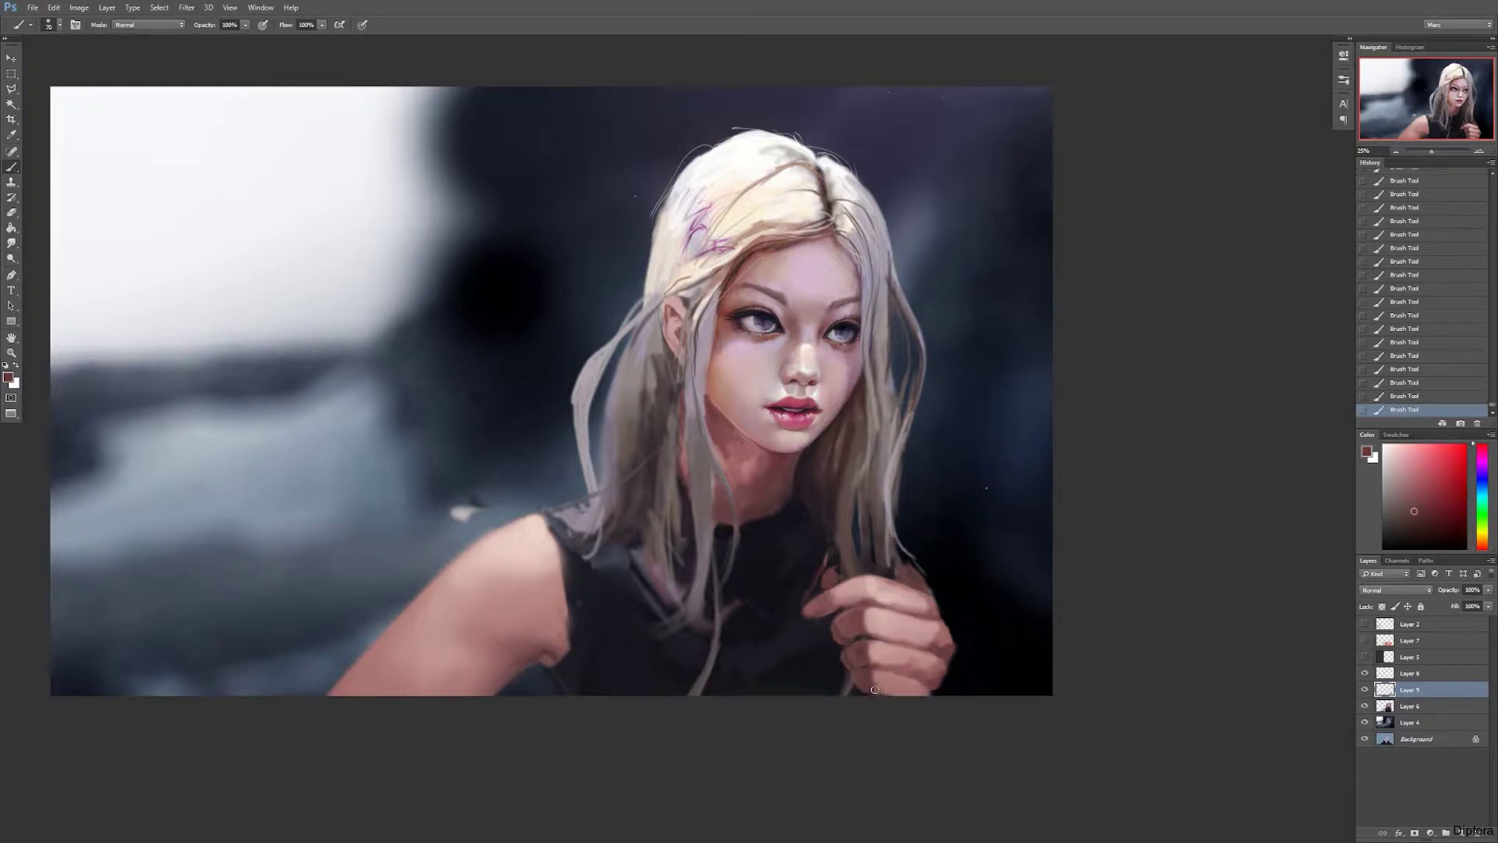
Step: Erase thin gaps between the fingers to separate them
key(e)
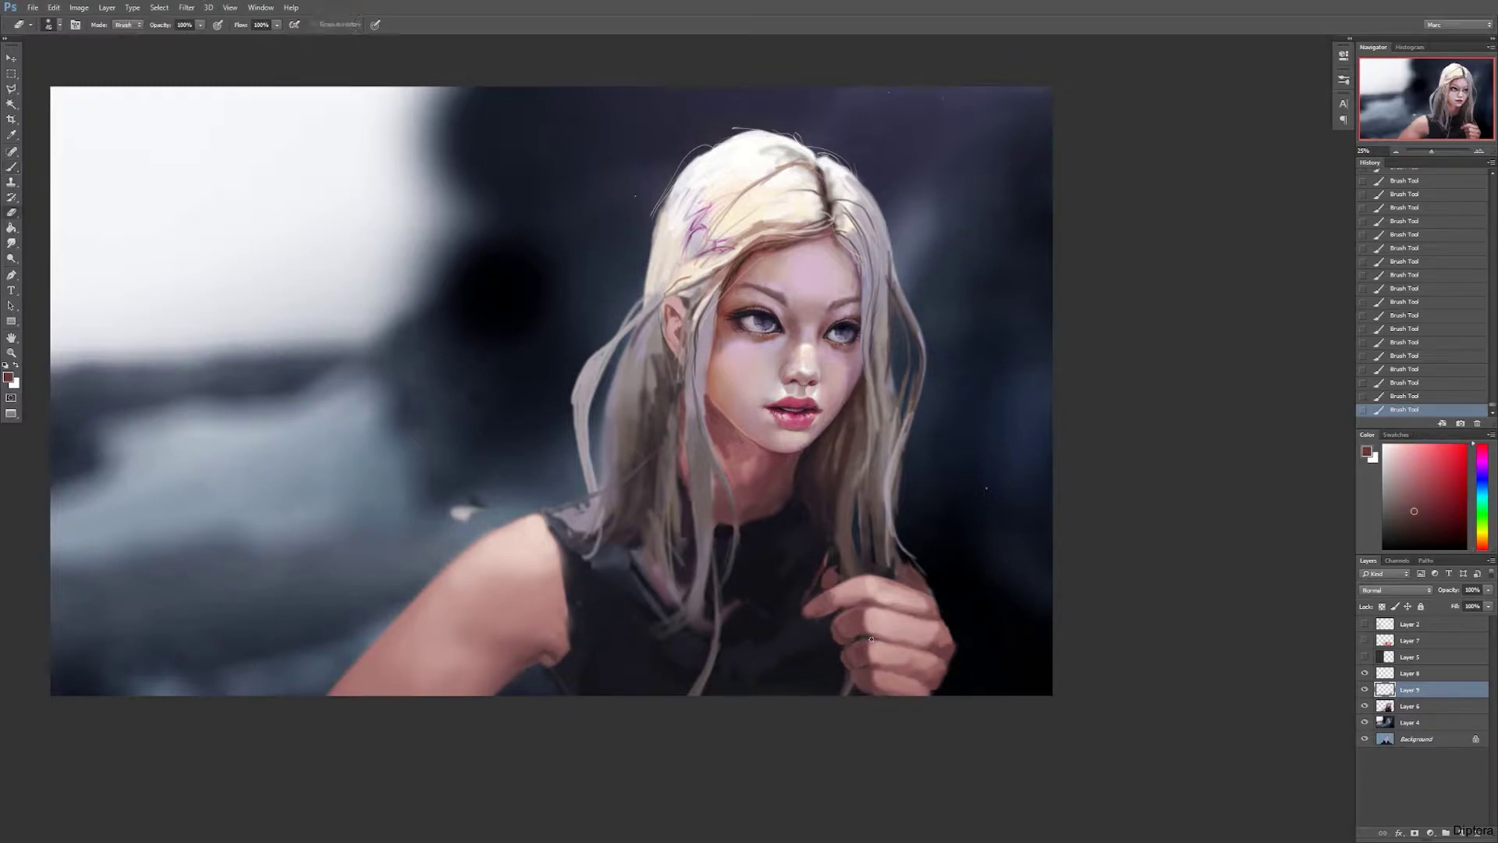
drag(868, 638, 895, 644)
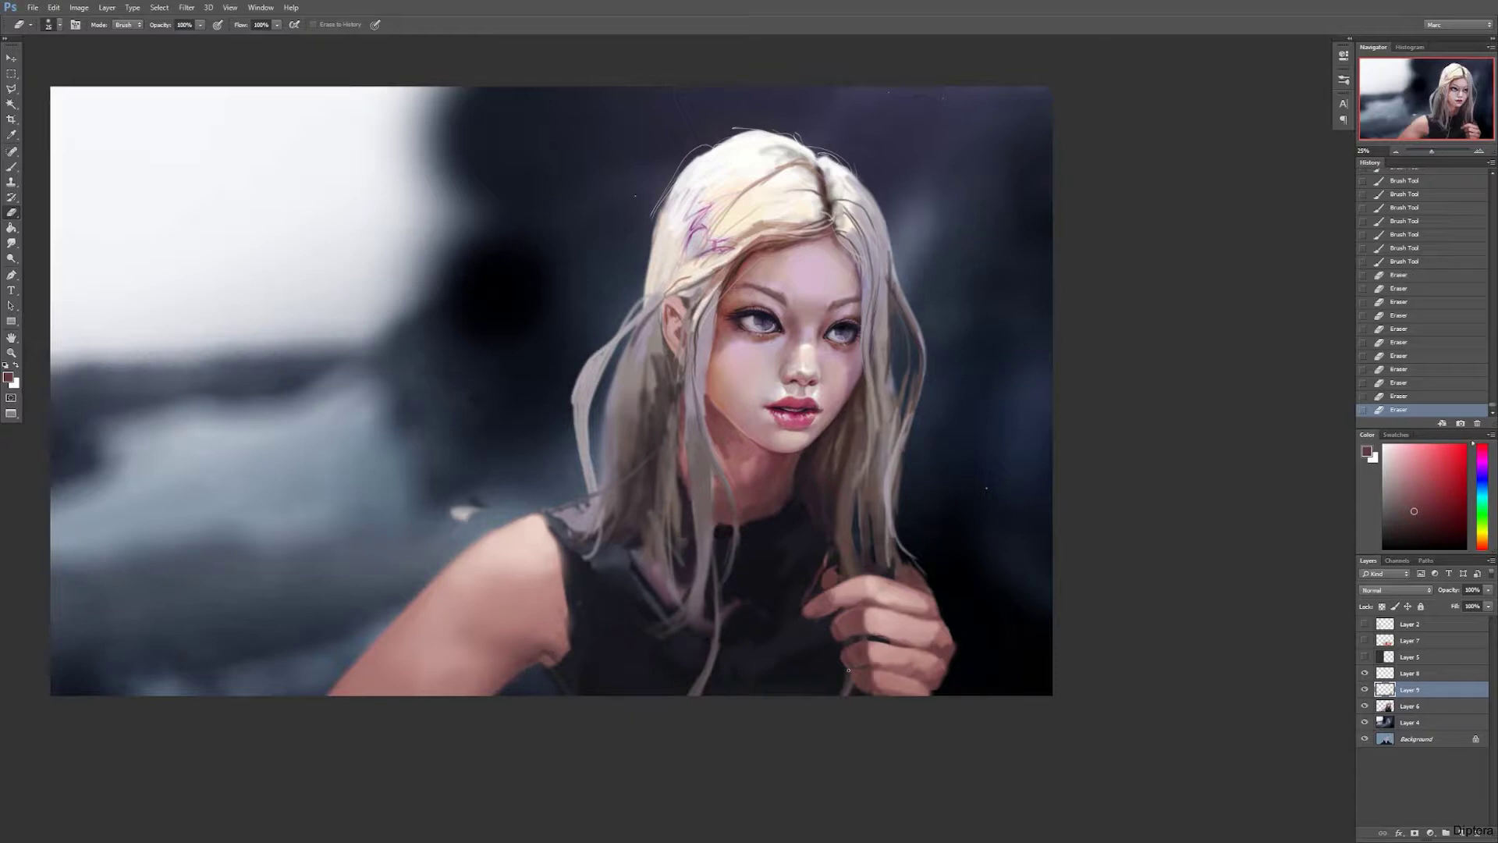
drag(846, 669, 858, 667)
mouse_move(863, 667)
mouse_down()
mouse_move(938, 651)
mouse_move(871, 669)
mouse_up()
drag(871, 669, 875, 669)
Step: Touch up the upper outer knuckles with small dabs of sampled light skin tones
key(b)
alt+click(917, 626)
click(936, 630)
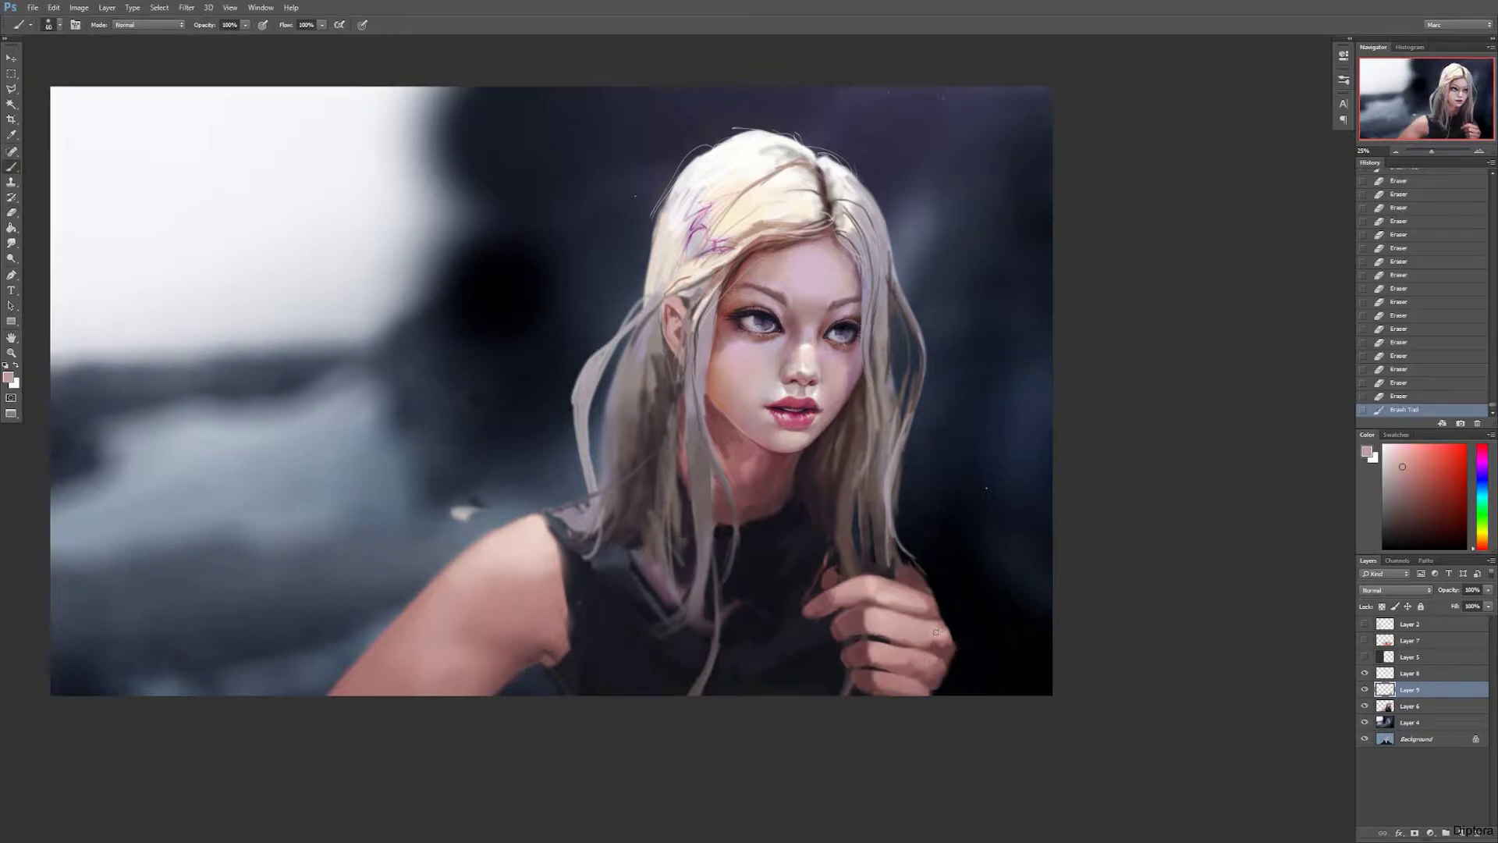
alt+click(948, 644)
alt+click(916, 606)
alt+click(936, 617)
click(932, 617)
Step: Extend the lower outer edge of the hand down to the canvas edge in sampled skin tones
alt+click(944, 635)
alt+click(950, 669)
click(944, 672)
mouse_move(943, 694)
mouse_down()
mouse_move(949, 663)
mouse_move(941, 687)
mouse_up()
alt+click(941, 678)
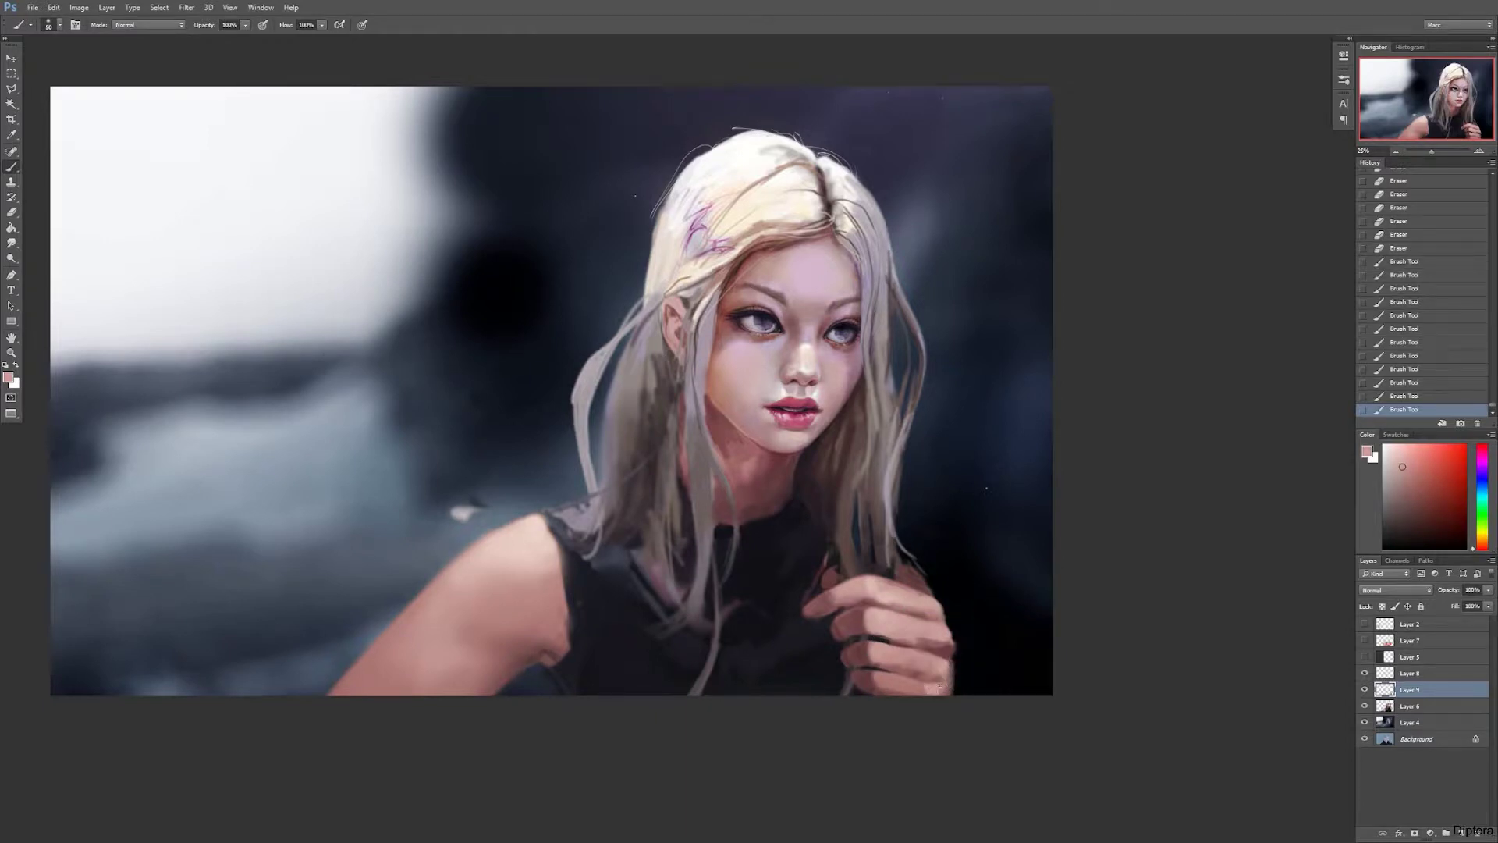
drag(952, 663, 947, 702)
Step: Refine the fingertip behind the top finger with a smaller brush in a sampled reddish tone
key(bracketleft)
alt+click(831, 572)
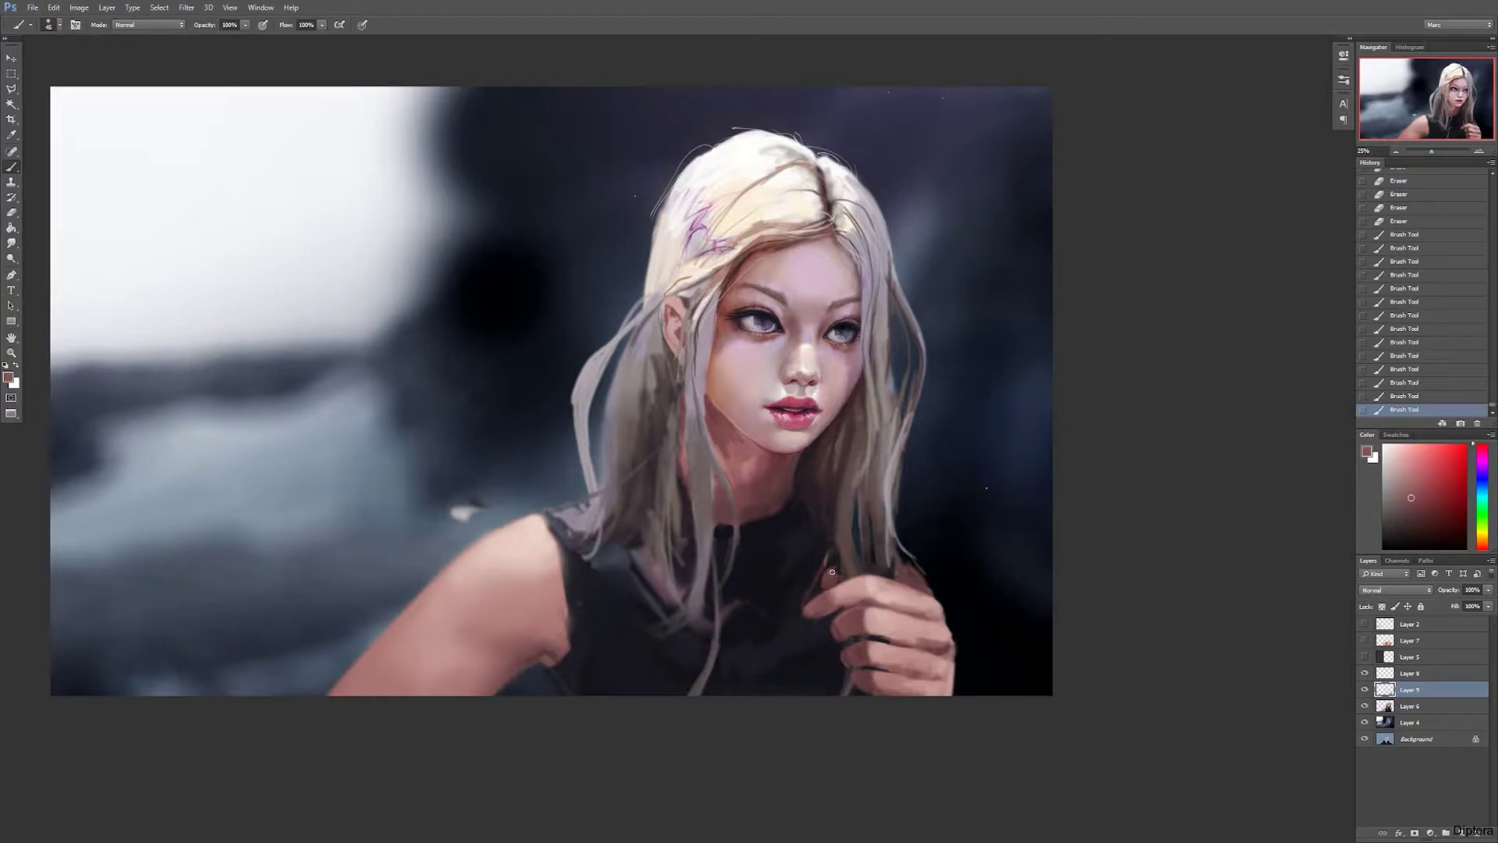
drag(835, 579, 826, 583)
key(e)
key(b)
Step: Lock the hand layer's transparent pixels and shade the hand with a large brush in Multiply mode
click(999, 616)
key(/)
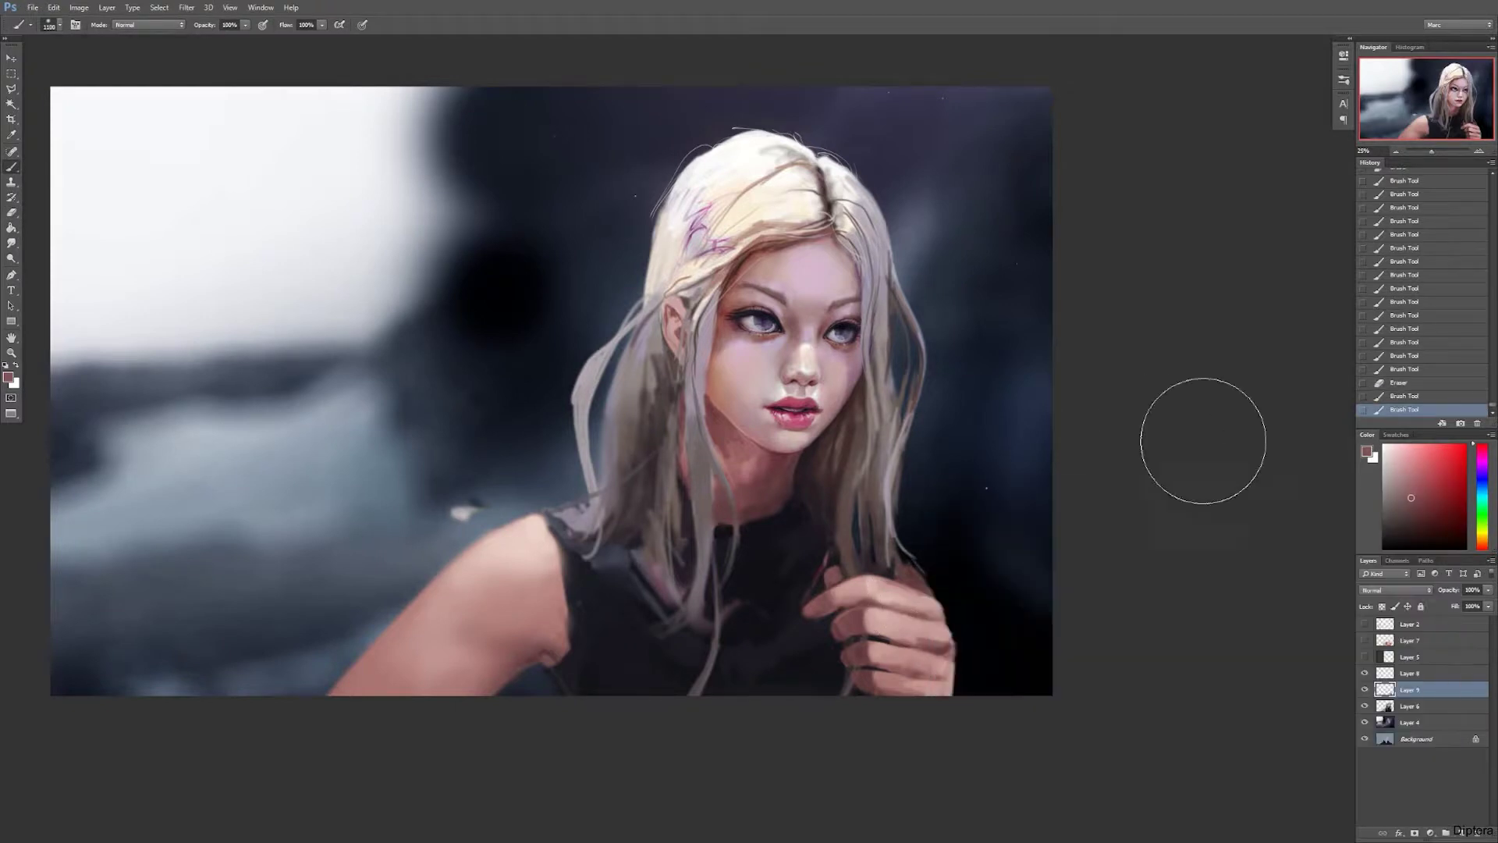
click(148, 24)
click(148, 66)
mouse_move(804, 686)
mouse_down()
mouse_move(869, 653)
mouse_move(916, 715)
mouse_move(983, 687)
mouse_up()
drag(968, 608, 1019, 593)
drag(819, 621, 793, 766)
key(bracketleft)
key(bracketleft)
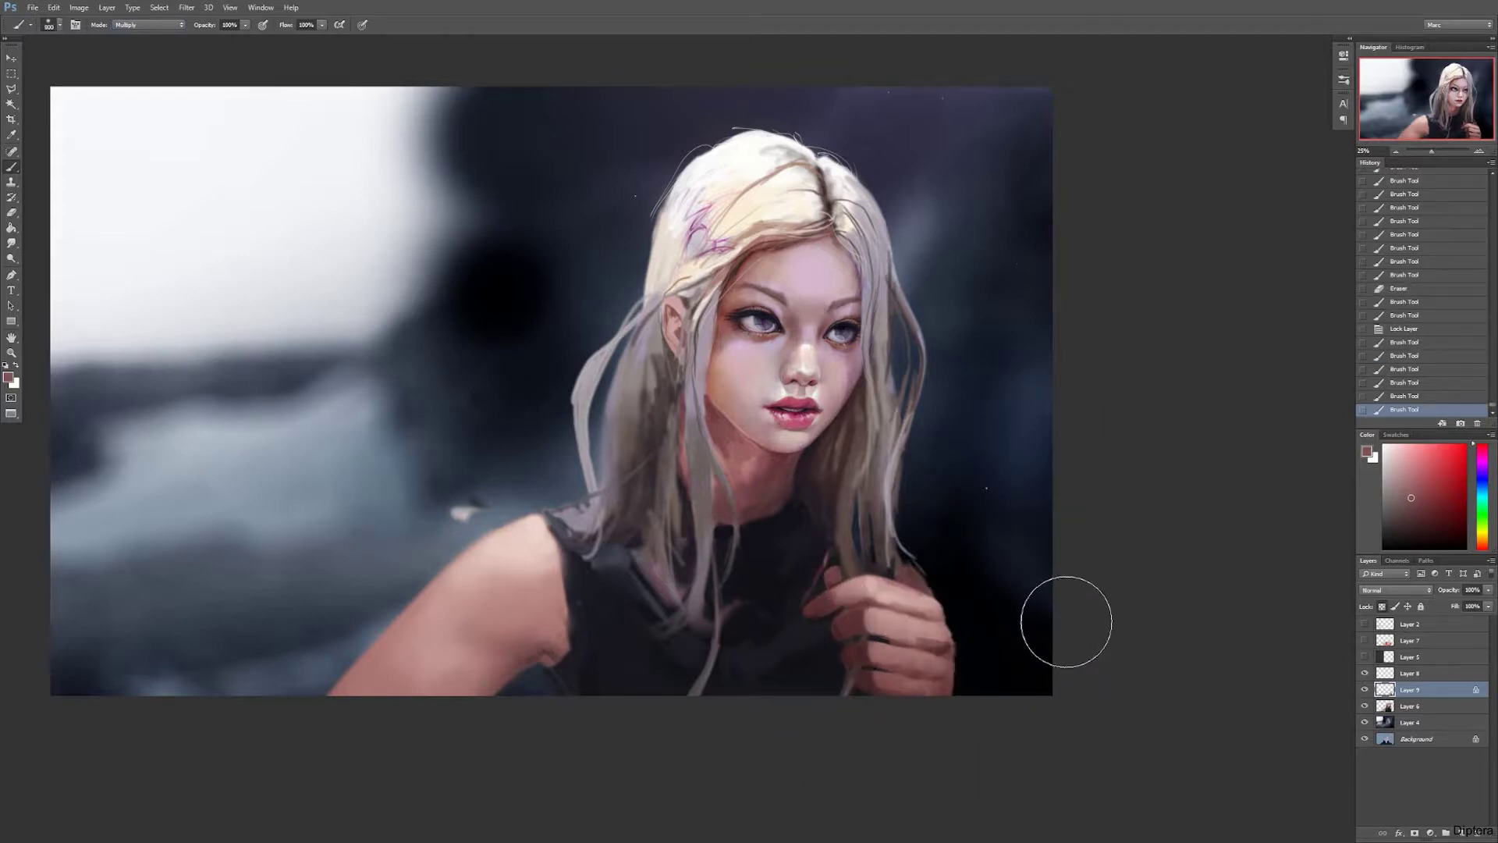
Step: Undo the last two shading strokes and reshade the outer edge of the hand
key(ctrl+alt+z)
key(ctrl+alt+z)
drag(952, 655, 983, 568)
Step: Lock the body layer's transparent pixels and shade the lower arm and dress with a large Multiply brush
key(bracketright)
key(bracketright)
key(bracketright)
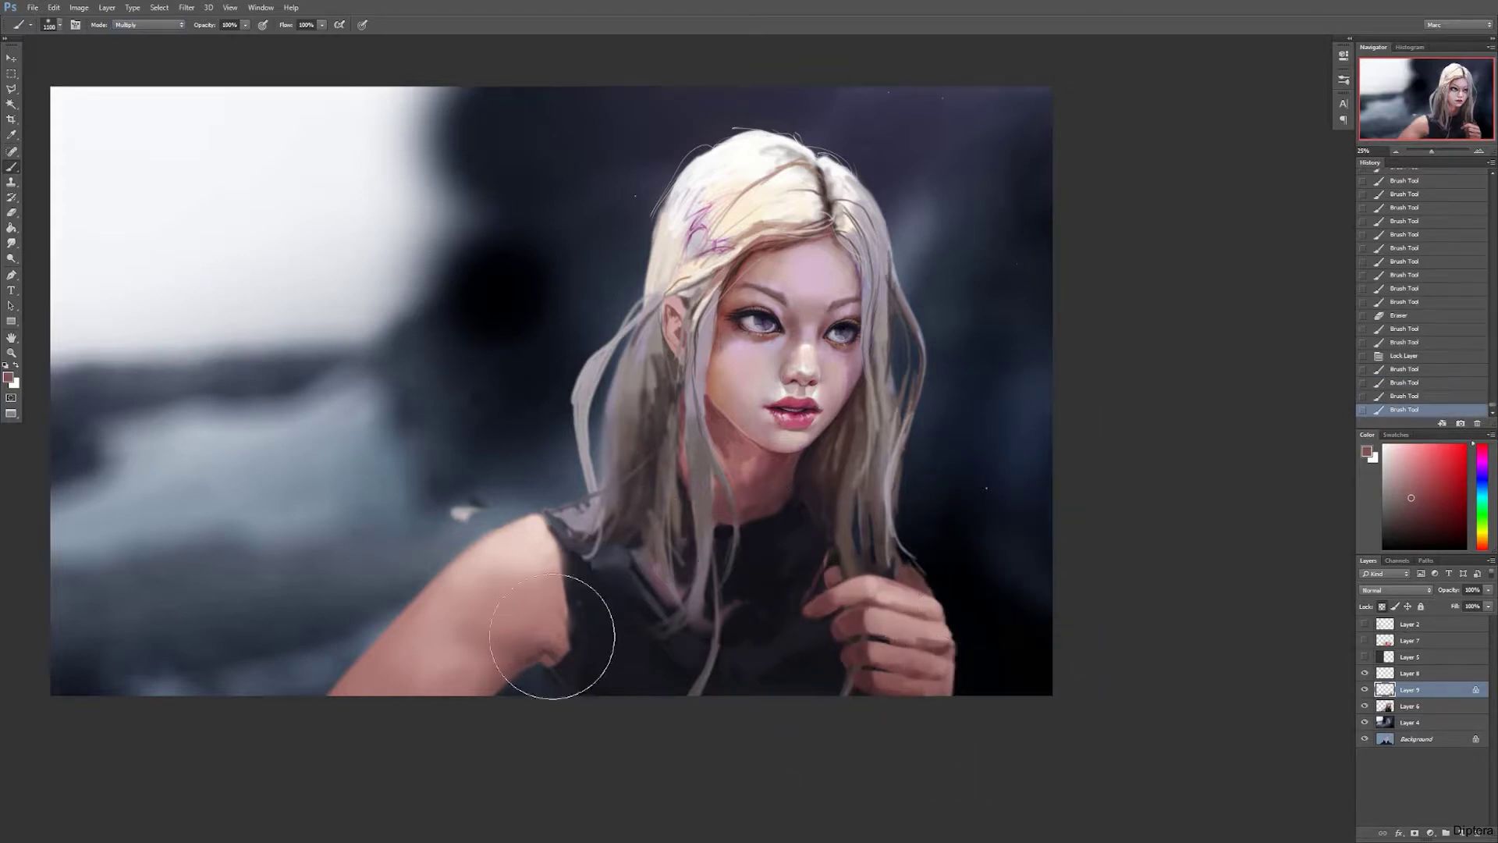
key(alt+bracketleft)
click(1381, 606)
mouse_move(546, 680)
mouse_down()
mouse_move(455, 745)
mouse_move(468, 669)
mouse_up()
key(bracketright)
key(bracketright)
key(bracketright)
mouse_move(642, 709)
mouse_down()
mouse_move(792, 726)
mouse_move(846, 678)
mouse_up()
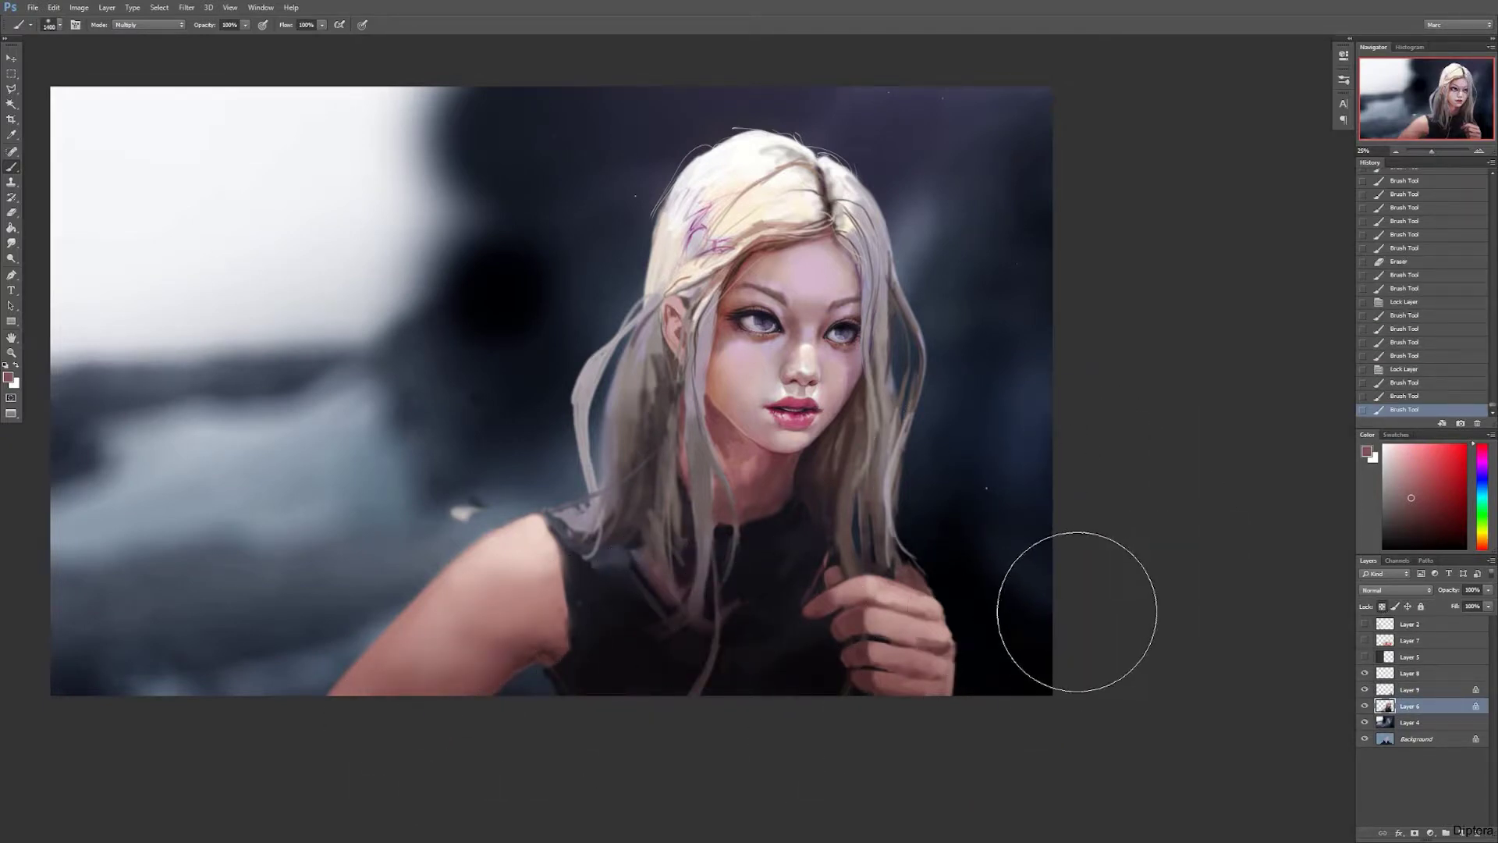
Step: Unlock the body layer's transparent pixels and touch up the wisps above the raised hand with a much smaller Normal-mode brush
click(1381, 607)
click(1382, 606)
key(bracketleft)
key(bracketleft)
key(shift+alt+n)
key(bracketleft)
key(bracketleft)
key(bracketleft)
key(bracketleft)
key(bracketleft)
key(bracketleft)
key(bracketleft)
key(bracketleft)
key(bracketleft)
key(bracketleft)
key(bracketleft)
key(bracketleft)
key(bracketleft)
key(bracketleft)
key(bracketleft)
mouse_move(906, 550)
mouse_down()
mouse_move(925, 594)
mouse_move(878, 529)
mouse_move(870, 552)
mouse_move(904, 572)
mouse_move(823, 534)
mouse_move(855, 556)
mouse_up()
key(ctrl+z)
key(slash)
drag(875, 544, 870, 564)
drag(915, 555, 921, 589)
mouse_move(910, 562)
mouse_down()
mouse_move(929, 594)
mouse_move(908, 563)
mouse_up()
Step: Erase the stray paint along the outer edge of the raised hand
key(e)
drag(919, 563, 915, 577)
drag(925, 571, 921, 585)
drag(930, 581, 925, 596)
Step: Paint fine hair strands running down into the raised hand using tones sampled from the surrounding hair and shadows
key(b)
alt+click(841, 524)
alt+click(842, 518)
drag(850, 523, 858, 550)
drag(854, 524, 868, 563)
drag(866, 537, 878, 567)
drag(875, 528, 888, 563)
mouse_move(850, 544)
mouse_down()
mouse_move(859, 559)
mouse_move(862, 519)
mouse_move(866, 569)
mouse_up()
alt+click(877, 553)
alt+click(859, 538)
key(bracketright)
alt+click(857, 552)
alt+click(853, 537)
key(bracketleft)
drag(849, 568, 851, 550)
Step: Unlock the hand layer's transparent pixels and fill in the gripped lock of hair just above the fingers
click(1431, 690)
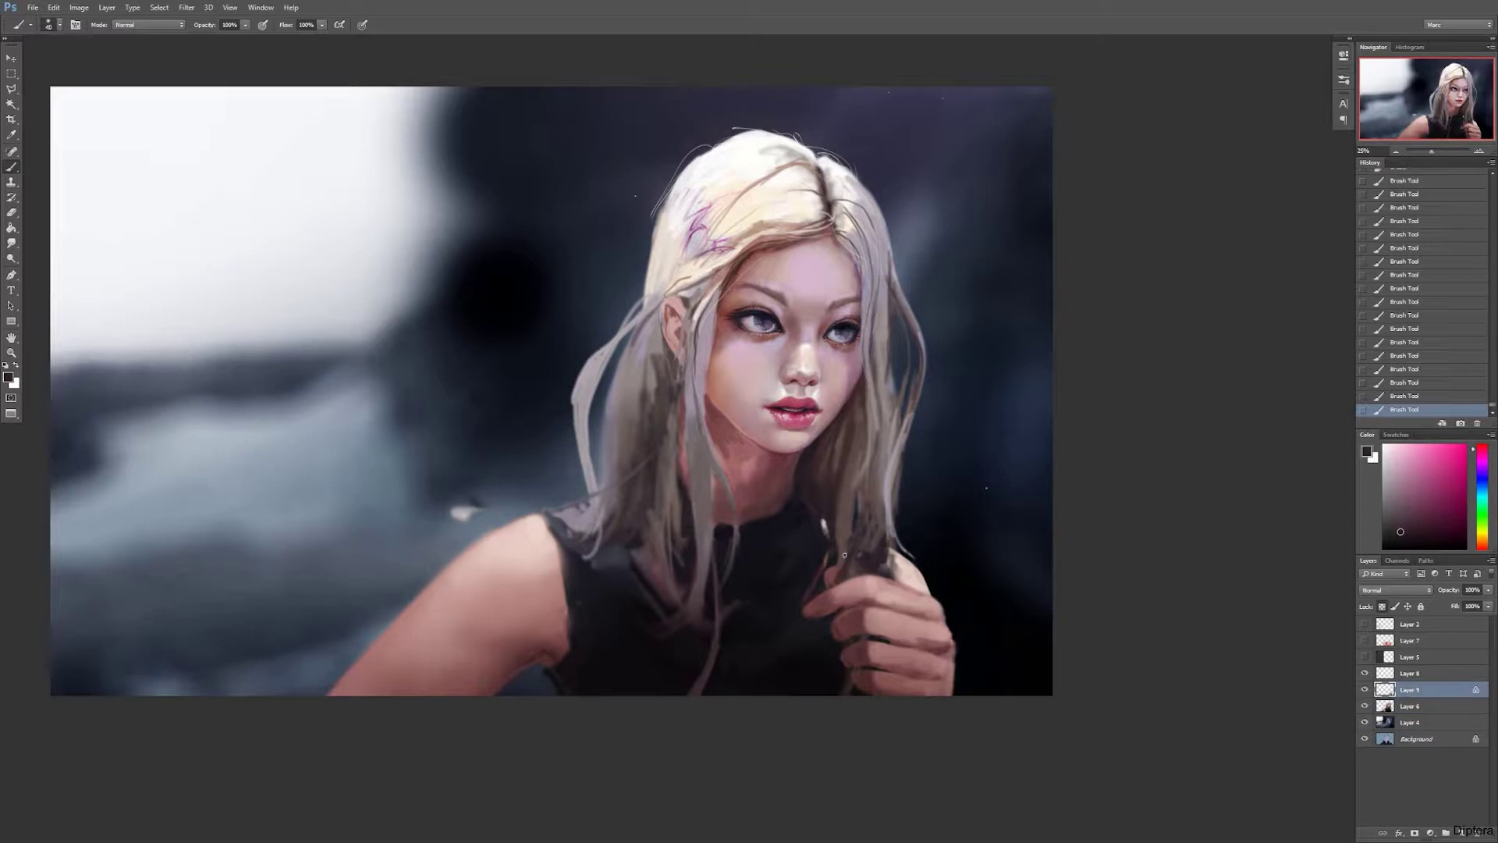
alt+click(845, 537)
alt+click(862, 586)
click(1381, 606)
drag(841, 583, 866, 490)
alt+click(853, 561)
mouse_move(842, 577)
mouse_down()
mouse_move(858, 539)
mouse_move(891, 568)
mouse_up()
alt+click(888, 558)
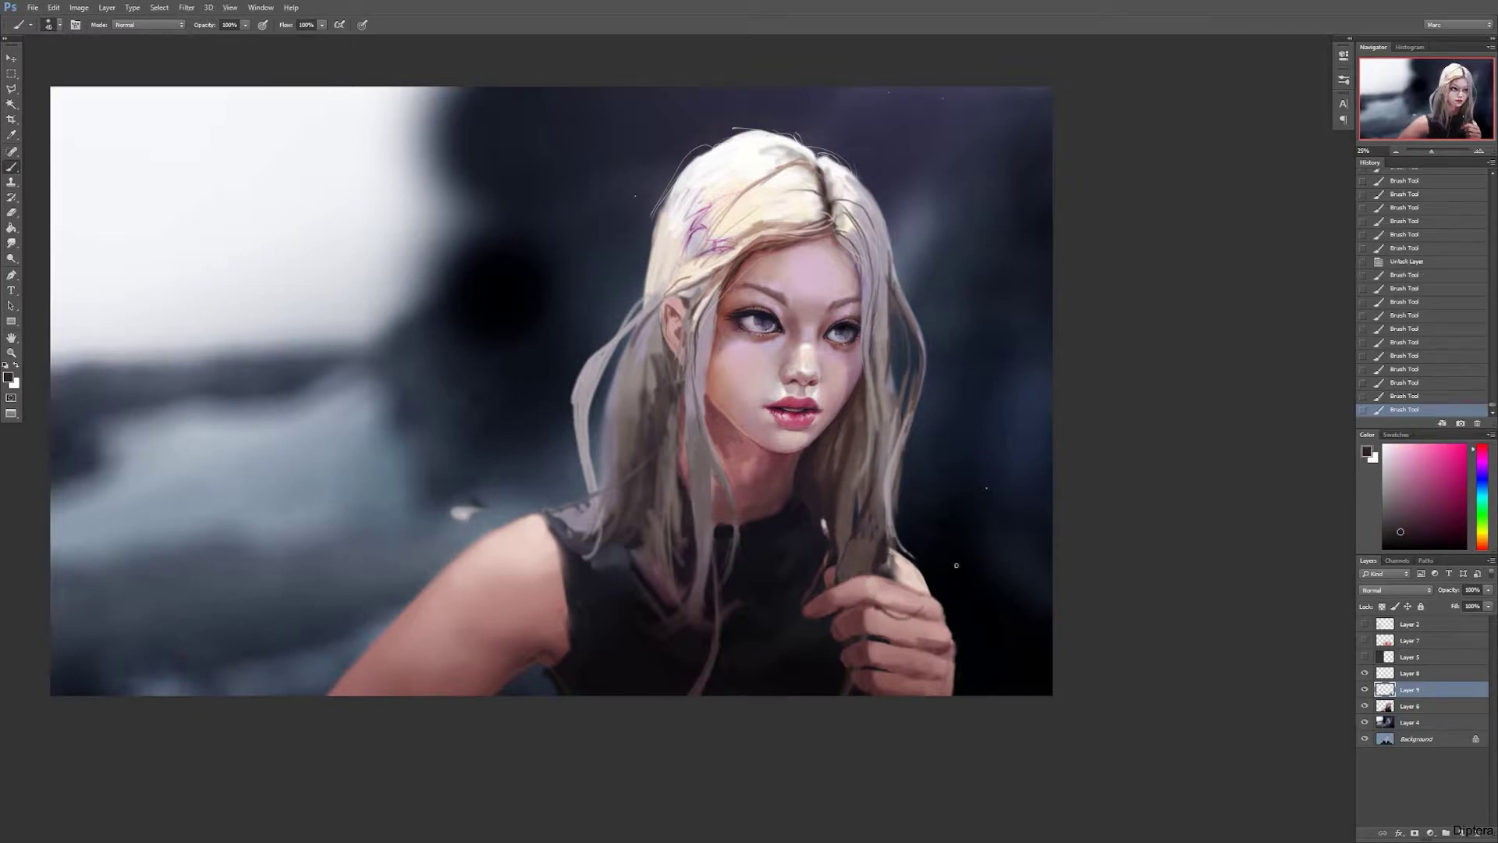
Step: Paint a thin strand of hair curving down across the fingers of the raised hand
drag(903, 633, 909, 664)
drag(879, 614, 905, 661)
drag(904, 631, 911, 671)
alt+click(882, 606)
drag(881, 606, 894, 586)
Step: Switch to the body layer and paint the hair trailing beneath the fist in a sampled tone
alt+click(849, 579)
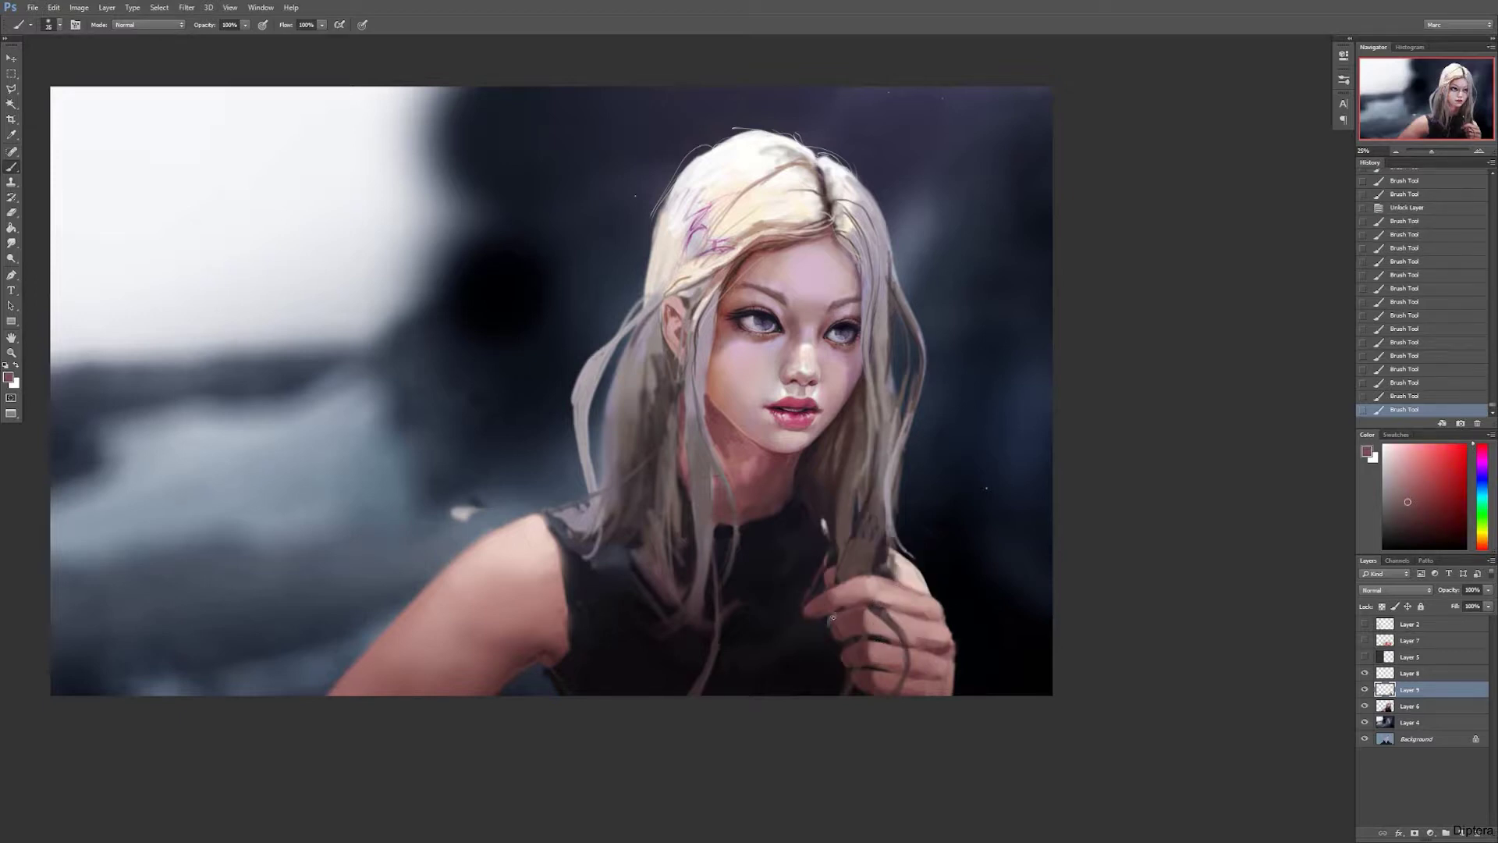
key(alt+bracketleft)
alt+click(834, 617)
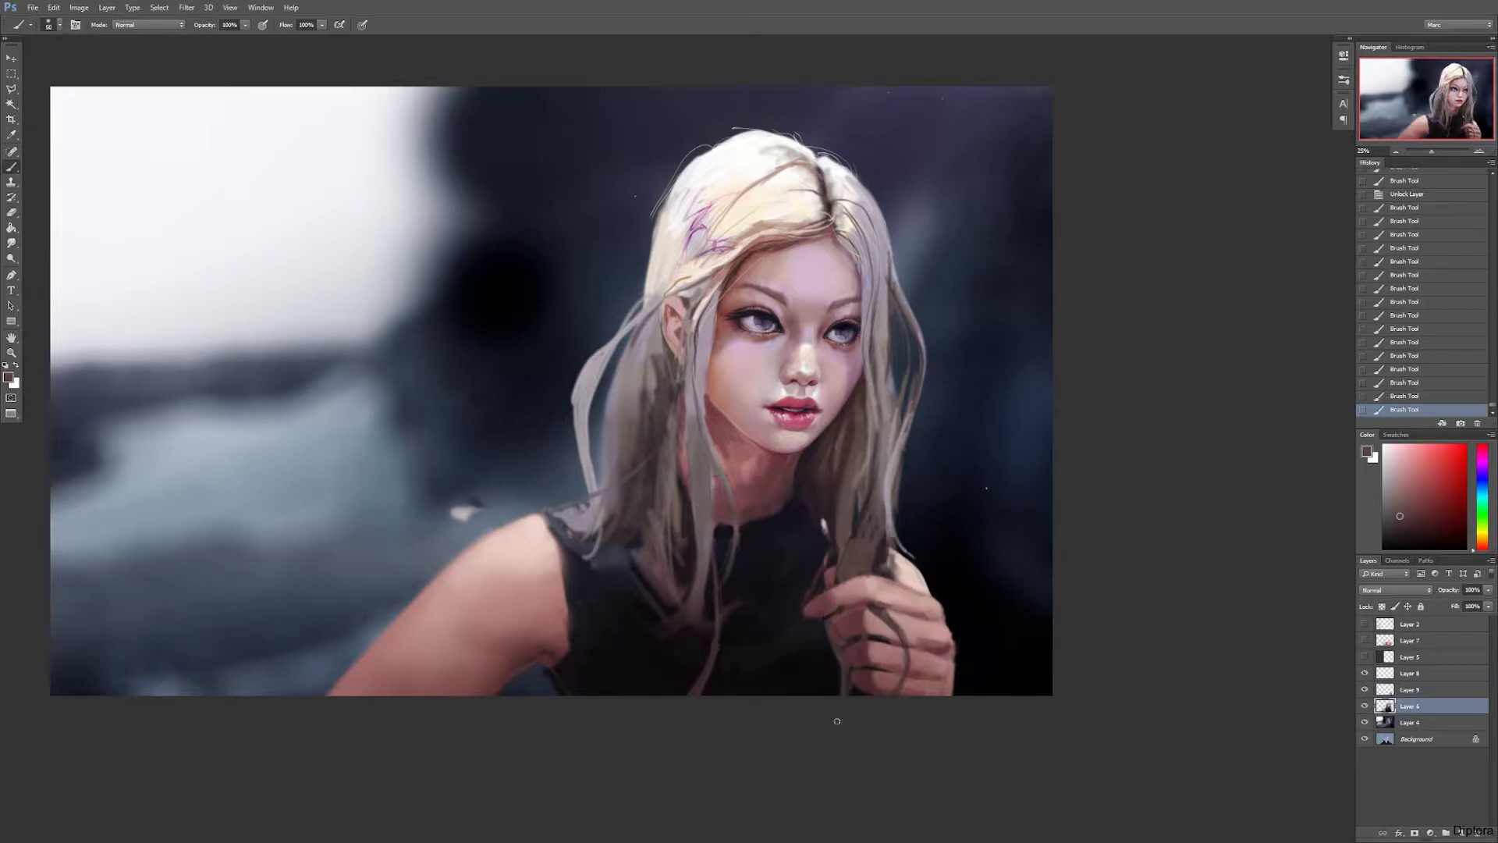
mouse_move(826, 690)
mouse_down()
mouse_move(840, 630)
mouse_move(828, 694)
mouse_up()
Step: Extend the long hair strands down over the front of the dress
mouse_move(719, 569)
mouse_down()
mouse_move(660, 628)
mouse_move(696, 594)
mouse_move(607, 585)
mouse_move(681, 620)
mouse_move(641, 483)
mouse_move(683, 690)
mouse_up()
mouse_move(673, 587)
mouse_down()
mouse_move(692, 695)
mouse_move(647, 571)
mouse_up()
alt+click(663, 522)
alt+click(679, 519)
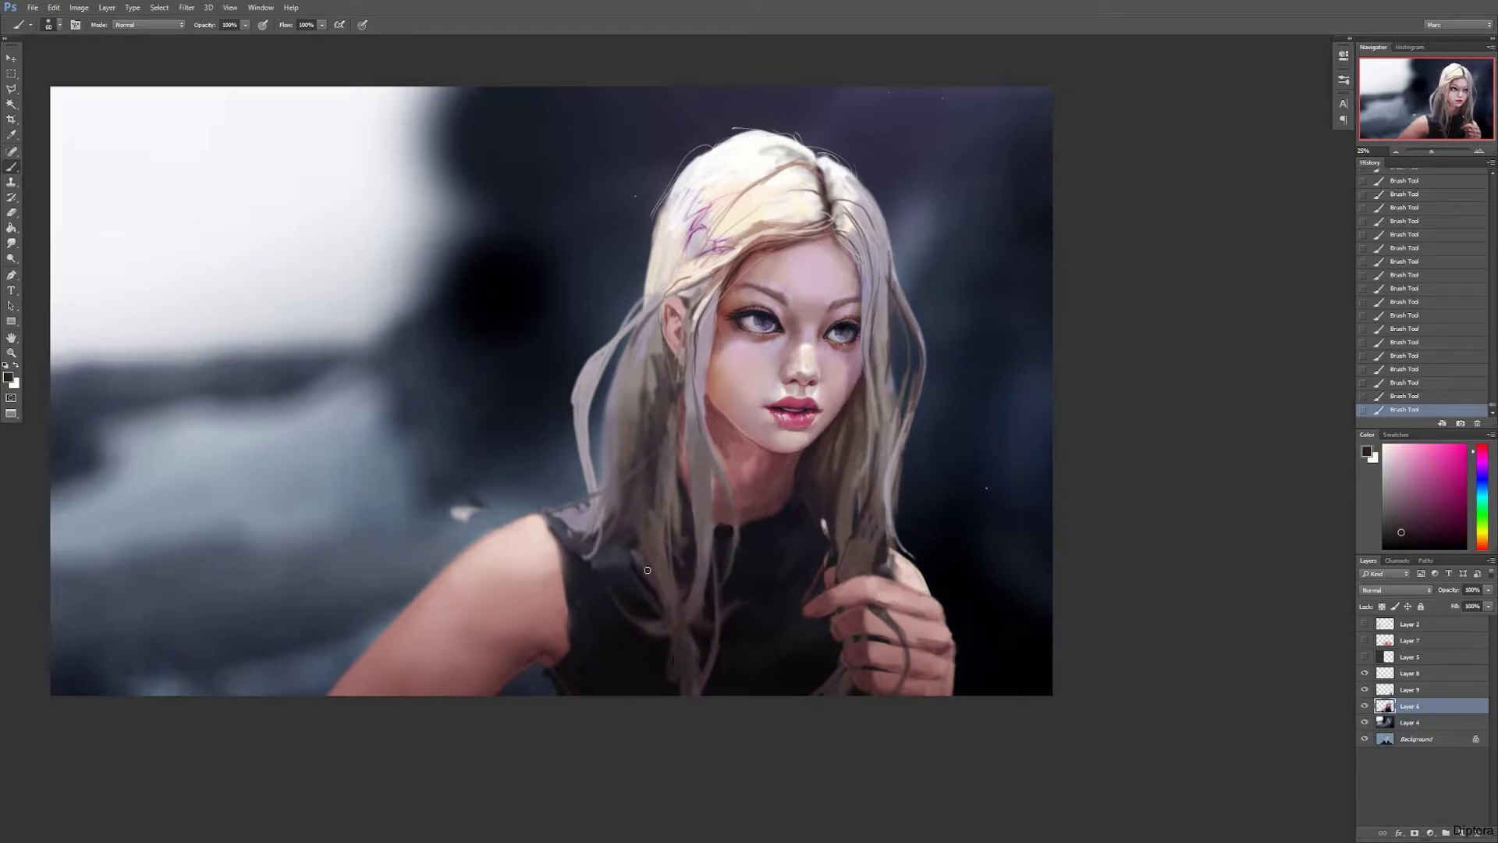
Step: Deepen the shadows between the hair strands below the ear with sampled dark tones
alt+click(643, 520)
alt+click(654, 494)
alt+click(624, 533)
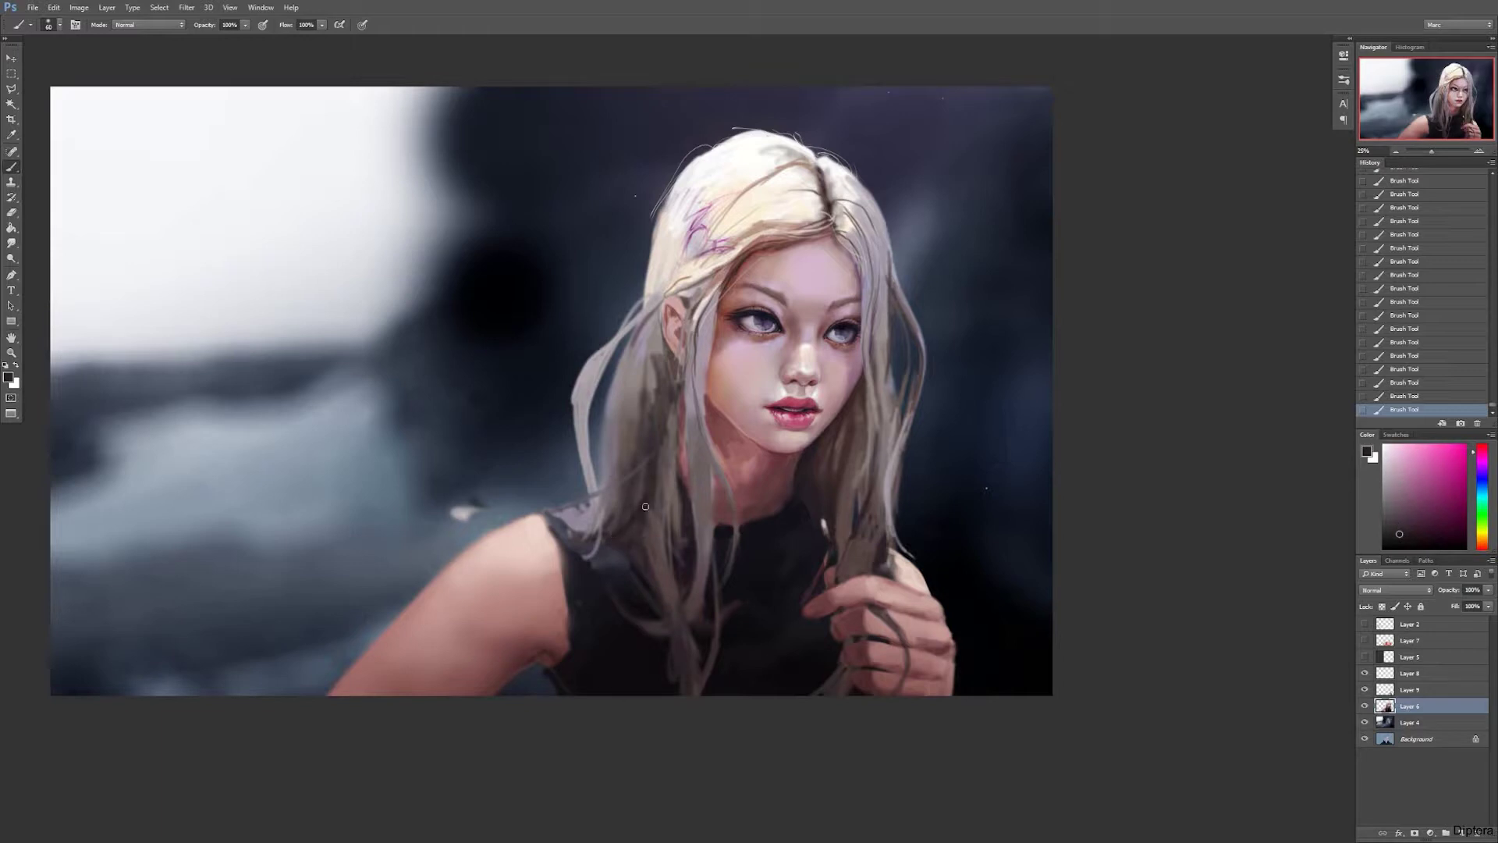
drag(664, 413, 658, 477)
mouse_move(667, 421)
mouse_down()
mouse_move(664, 478)
mouse_move(672, 466)
mouse_up()
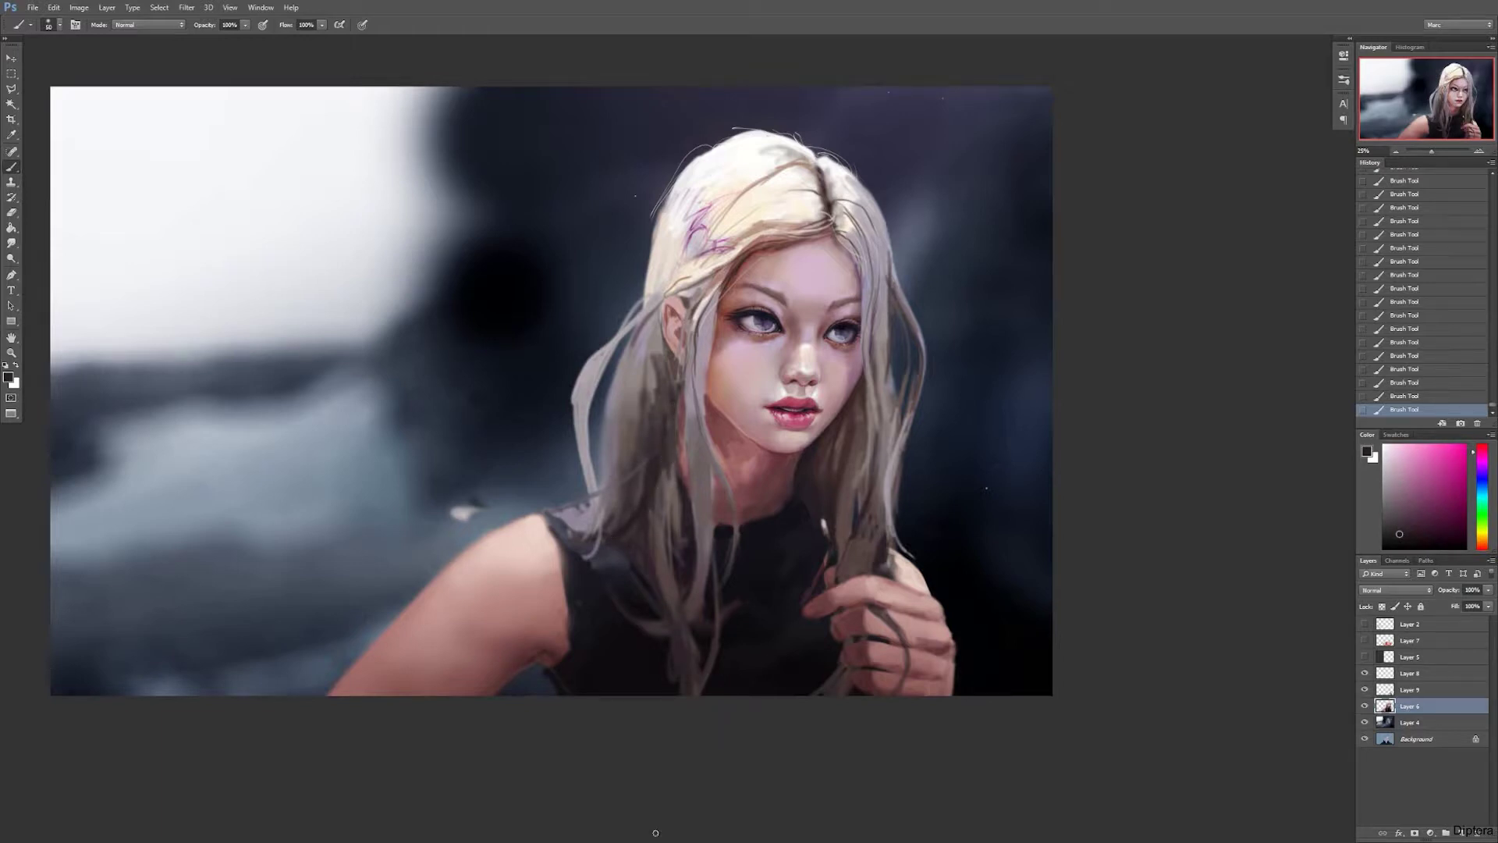
drag(679, 392, 672, 408)
drag(665, 477, 676, 411)
alt+click(671, 429)
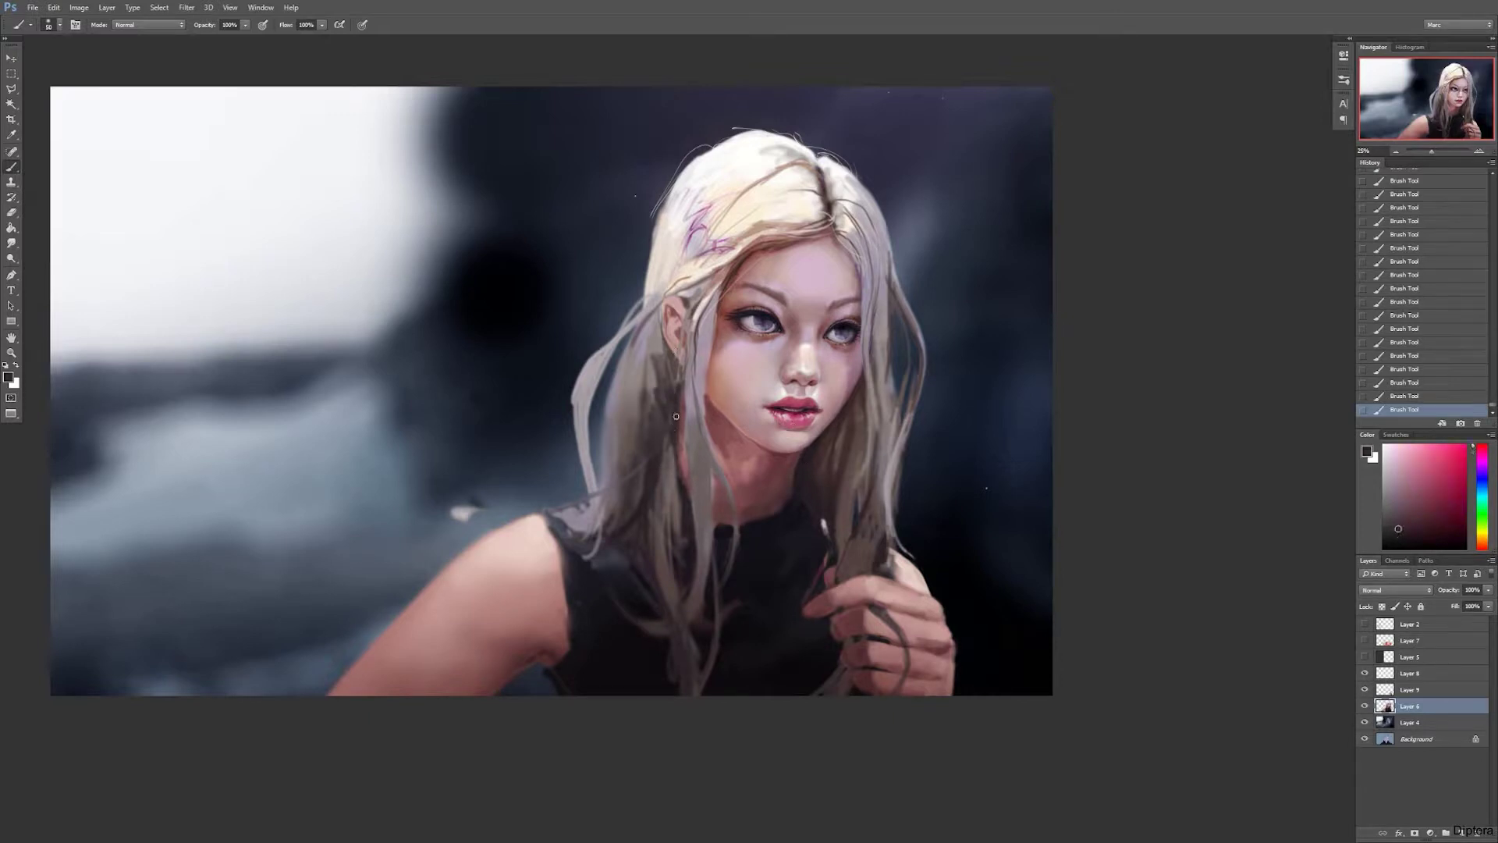
Step: Paint the neck and upper chest with a sampled skin tone, lowering the dress neckline
alt+click(801, 458)
alt+click(810, 543)
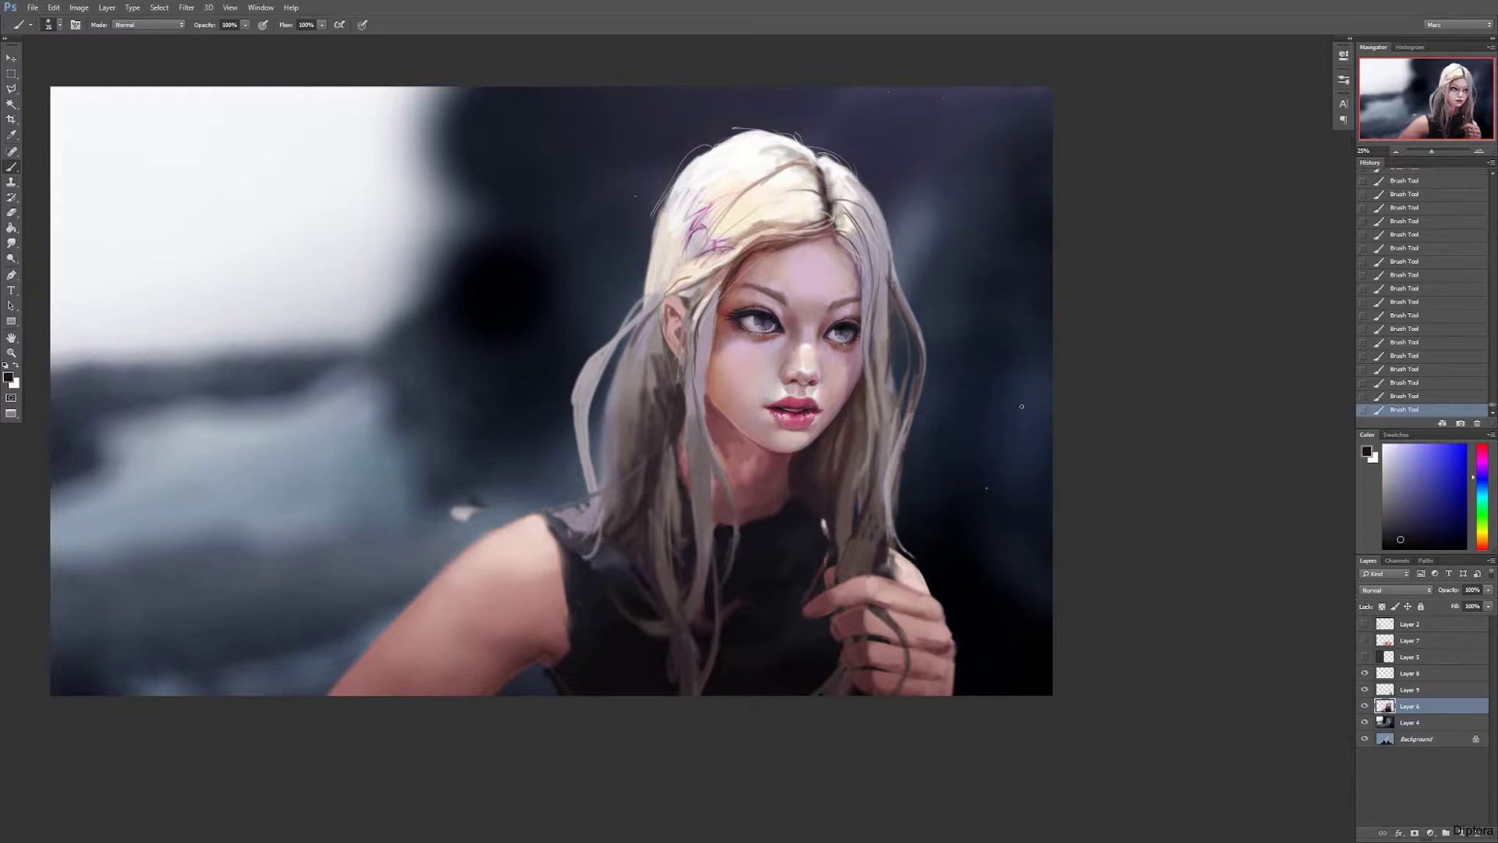
alt+click(749, 508)
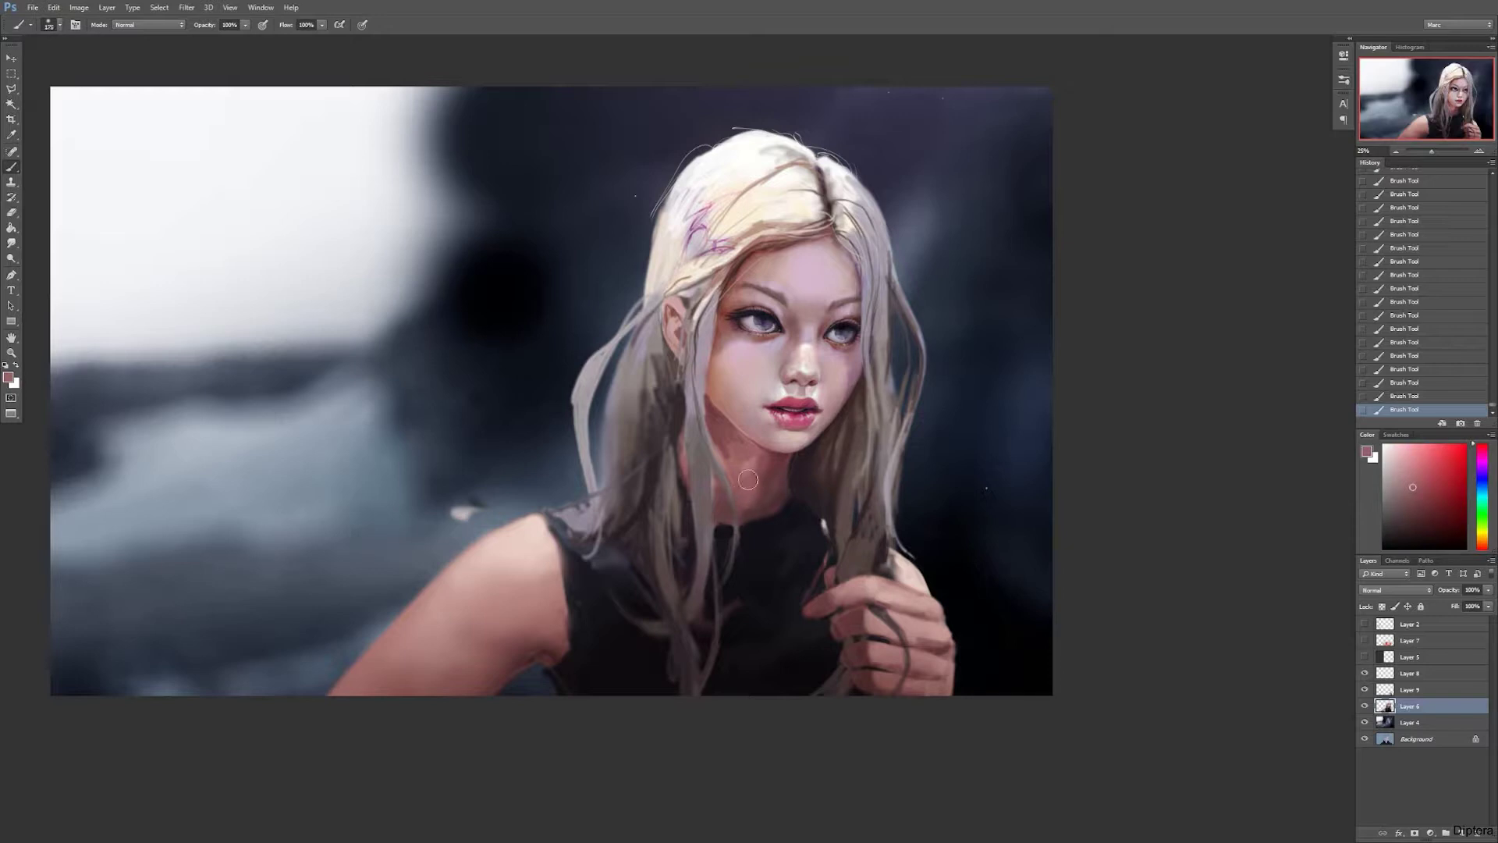
mouse_move(780, 472)
mouse_down()
mouse_move(766, 531)
mouse_move(724, 539)
mouse_move(764, 540)
mouse_move(733, 529)
mouse_move(799, 457)
mouse_move(718, 547)
mouse_up()
alt+click(761, 496)
alt+click(744, 422)
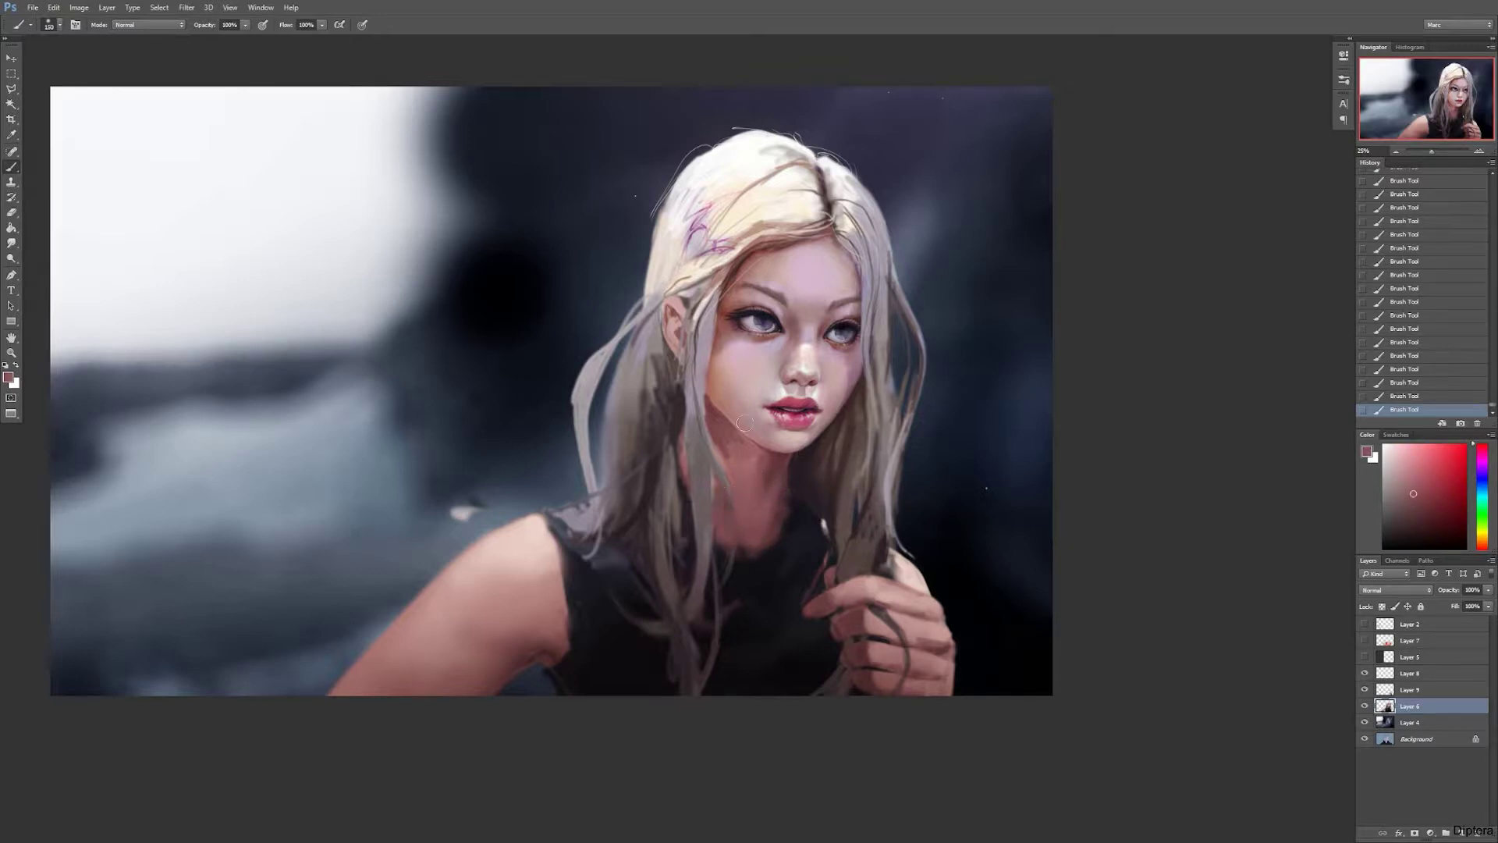
Step: Reshape the neckline into a deep V, adding skin at the chest and a sampled dark tone along the dress edge
key(bracketleft)
key(bracketleft)
key(bracketleft)
key(bracketleft)
key(bracketleft)
key(bracketleft)
alt+click(793, 511)
alt+click(806, 485)
mouse_move(768, 537)
mouse_down()
mouse_move(753, 576)
mouse_move(727, 583)
mouse_move(739, 640)
mouse_move(784, 500)
mouse_up()
key(bracketright)
key(bracketright)
key(bracketright)
key(bracketright)
key(bracketright)
key(bracketright)
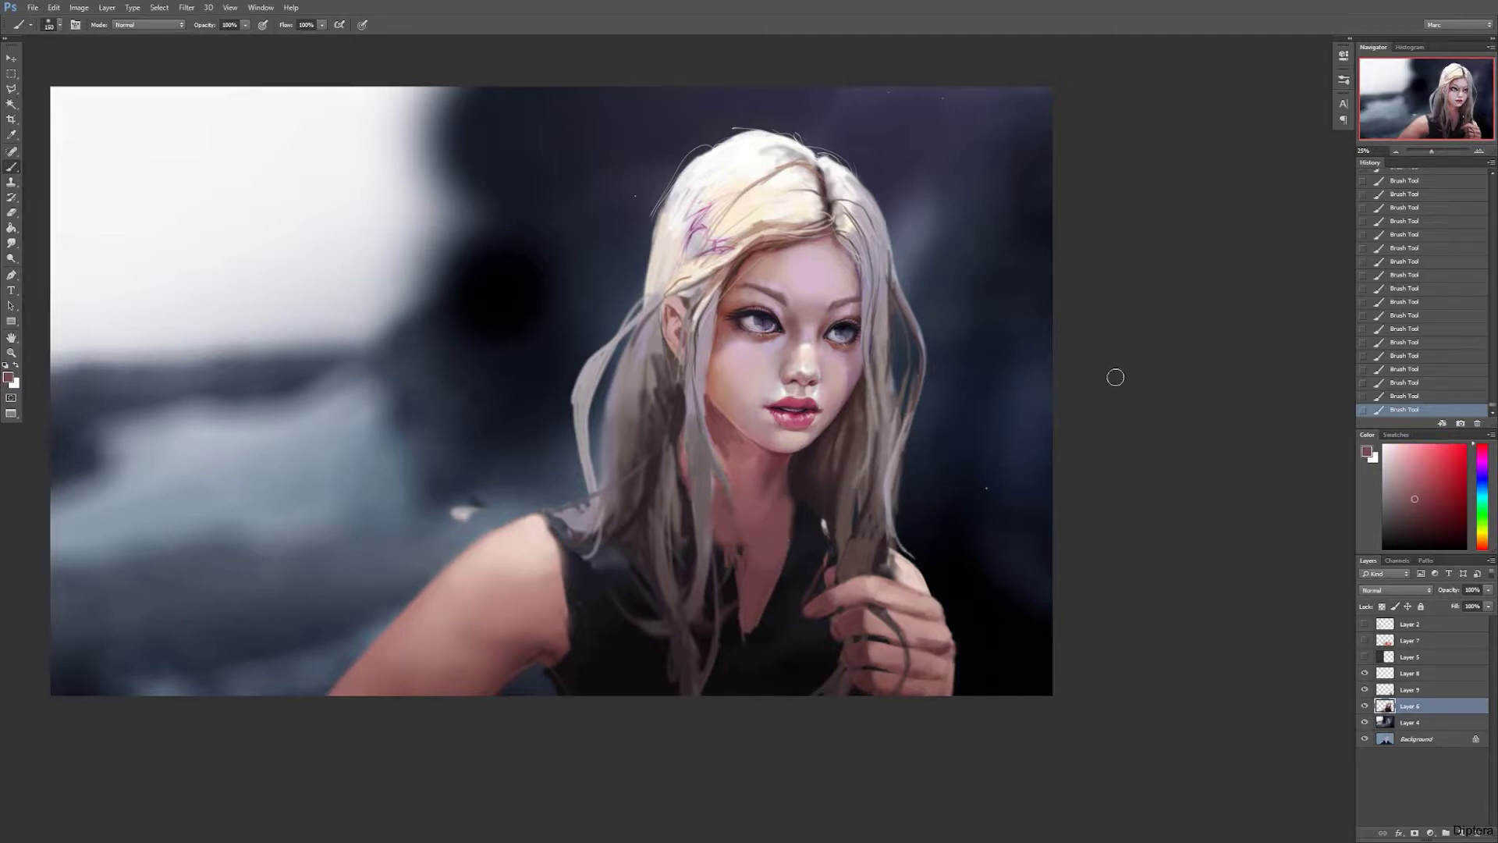
Step: Repaint the dress below the chest in sampled dark tones, forming a rounded neckline with a small cut-out beneath it
key(bracketleft)
key(bracketleft)
key(bracketleft)
key(bracketleft)
key(bracketleft)
key(bracketleft)
key(bracketleft)
alt+click(749, 640)
mouse_move(739, 691)
mouse_down()
mouse_move(753, 603)
mouse_move(725, 574)
mouse_move(749, 632)
mouse_move(774, 635)
mouse_move(717, 643)
mouse_up()
alt+click(749, 608)
key(bracketright)
key(bracketright)
alt+click(775, 622)
key(bracketleft)
alt+click(727, 631)
key(bracketleft)
alt+click(796, 577)
drag(717, 582, 785, 574)
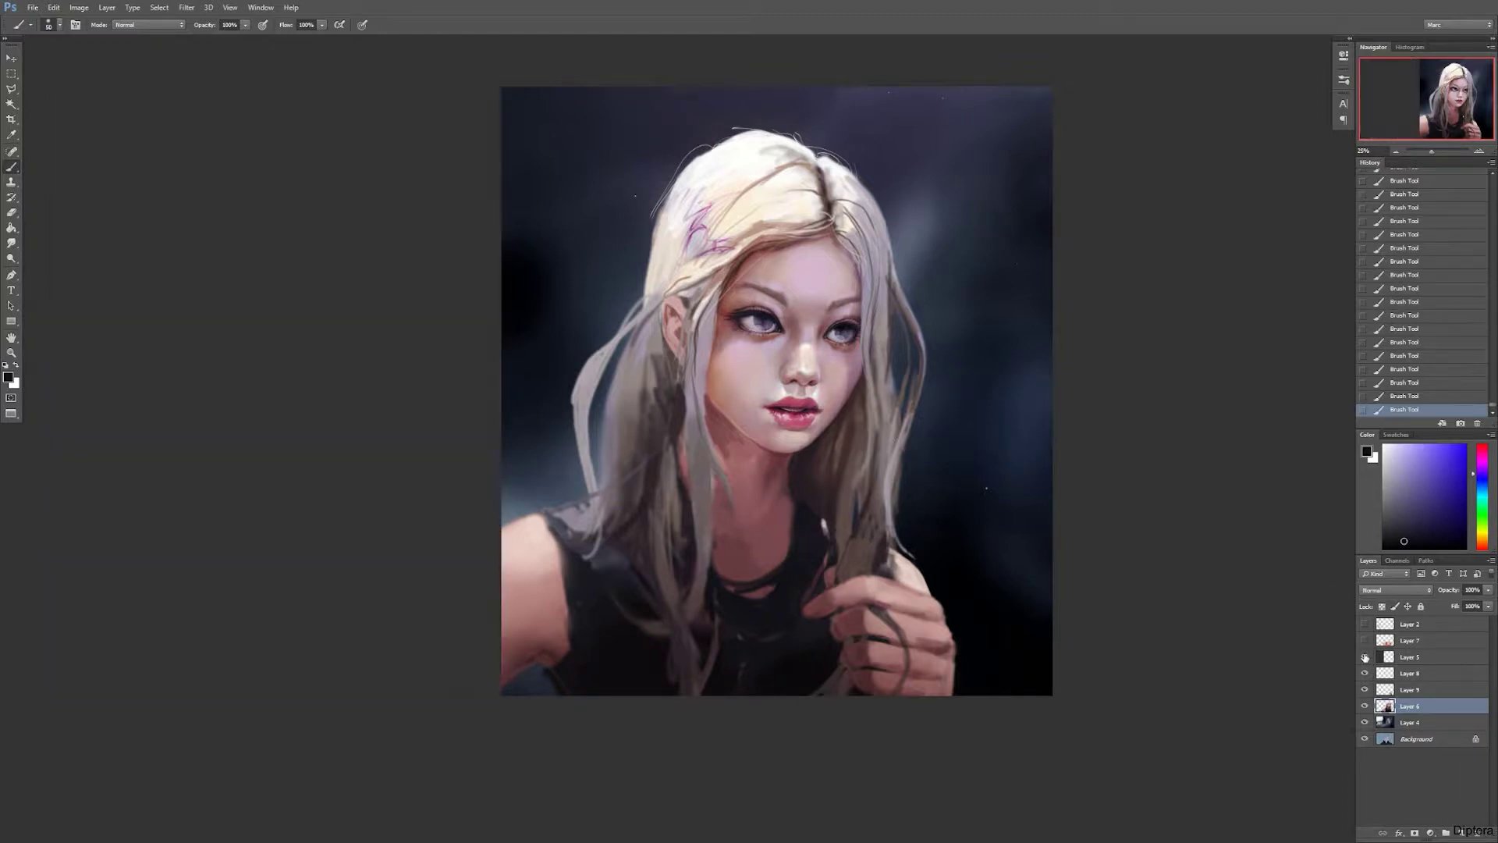
Step: Show the layer that masks the canvas to a portrait crop and paint sampled dark and grey strands in the hair below the ear
click(1364, 656)
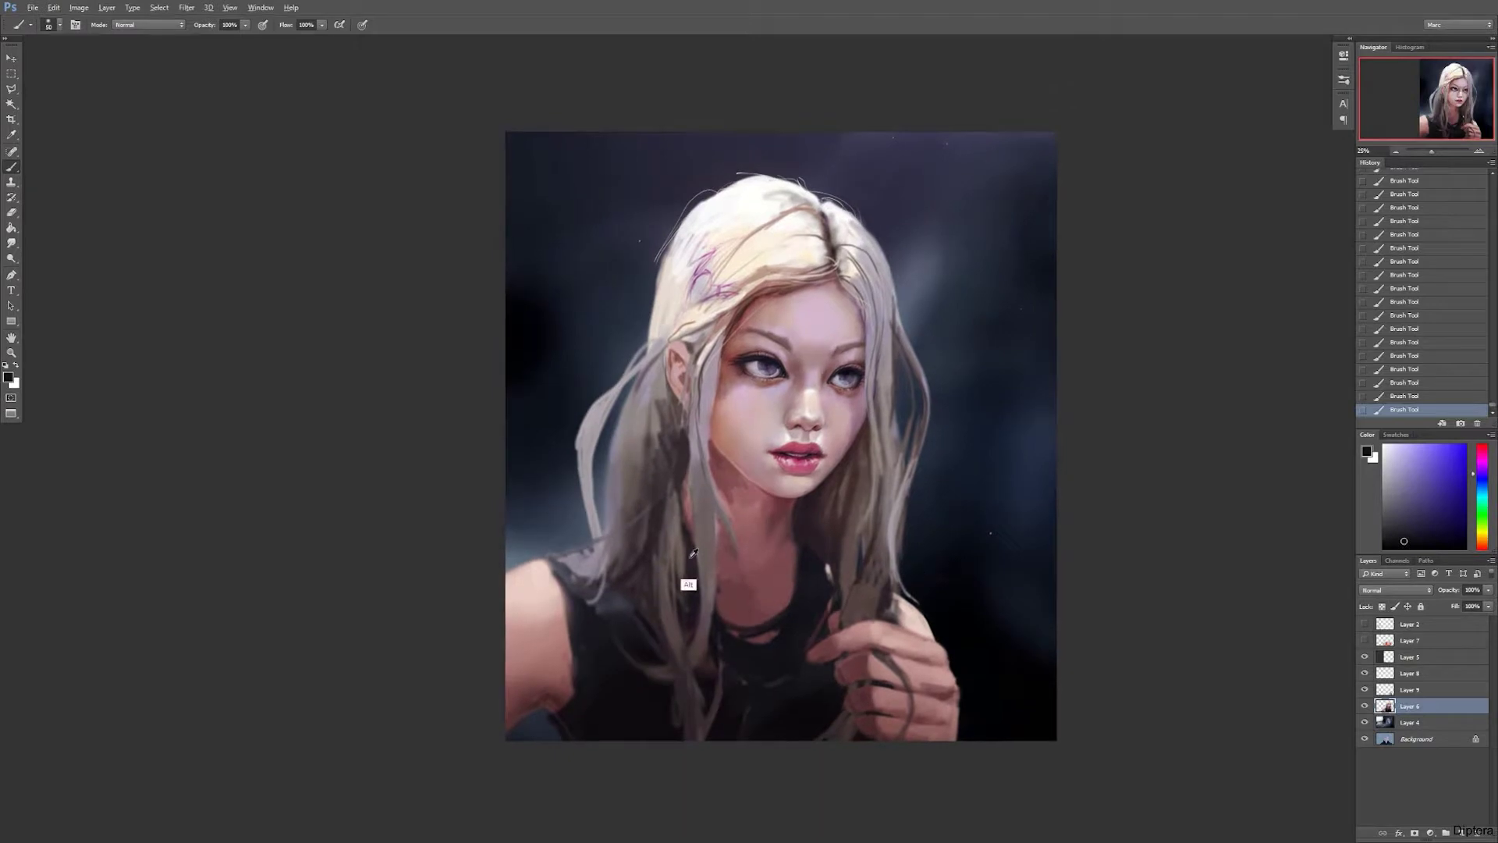
alt+click(693, 553)
key(bracketright)
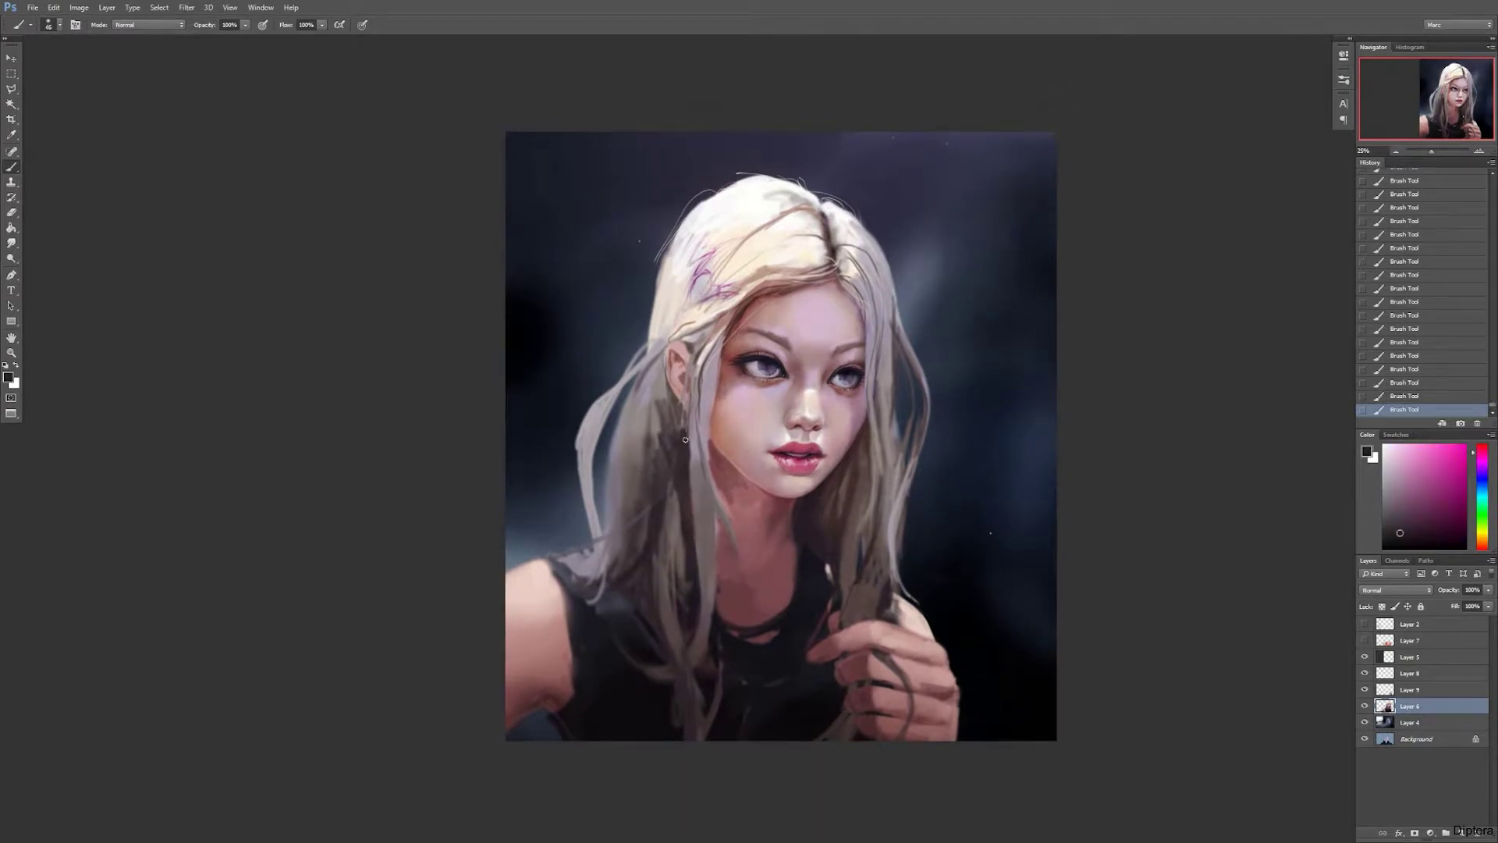
alt+click(665, 395)
drag(681, 430, 685, 518)
alt+click(781, 497)
alt+click(655, 448)
drag(660, 402, 660, 499)
drag(659, 437, 656, 539)
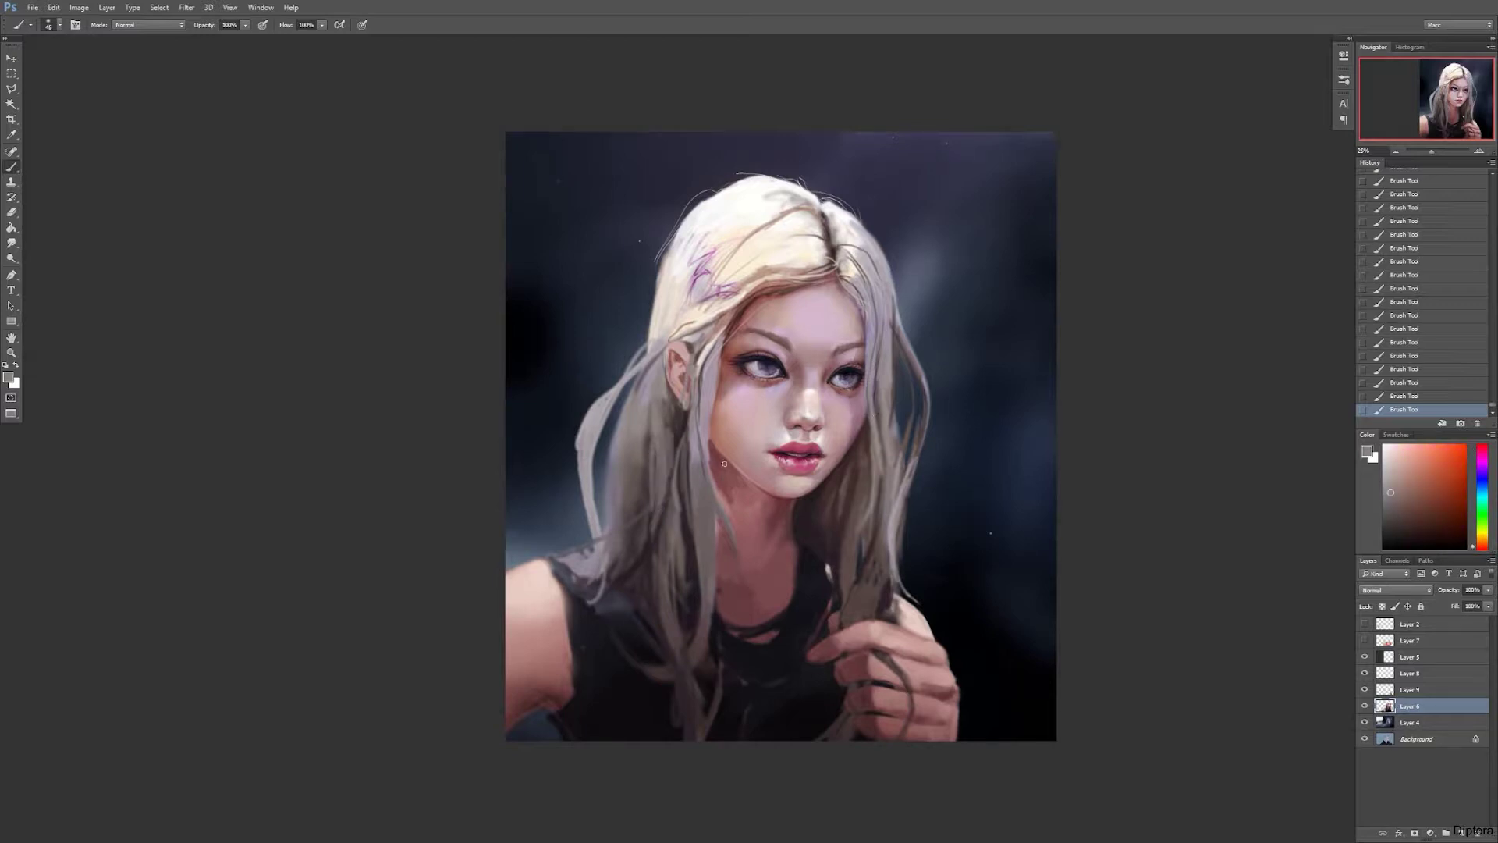
Step: Paint a long hair strand falling from beside the neck over the chest to the bottom of the dress
key(bracketright)
key(bracketright)
key(bracketright)
key(bracketleft)
key(bracketleft)
key(bracketleft)
key(bracketleft)
alt+click(778, 496)
mouse_move(710, 503)
mouse_down()
mouse_move(710, 391)
mouse_move(743, 616)
mouse_up()
alt+click(733, 546)
drag(741, 539, 721, 741)
alt+click(741, 599)
alt+click(741, 599)
key(bracketleft)
key(bracketleft)
key(bracketleft)
Step: Refine the long strand over the chest with thinner and thicker strokes in sampled hair tones
drag(714, 491, 730, 585)
key(bracketright)
key(bracketright)
key(bracketright)
alt+click(711, 485)
mouse_move(714, 488)
mouse_down()
mouse_move(741, 575)
mouse_move(718, 714)
mouse_up()
alt+click(734, 593)
drag(737, 593, 718, 703)
Step: Cover the light spot beside the hair above the hand and touch up the adjoining dress with sampled dark tones
key(bracketright)
key(bracketright)
key(bracketright)
alt+click(832, 566)
mouse_move(828, 573)
mouse_down()
mouse_move(808, 702)
mouse_move(811, 640)
mouse_up()
key(bracketleft)
alt+click(817, 538)
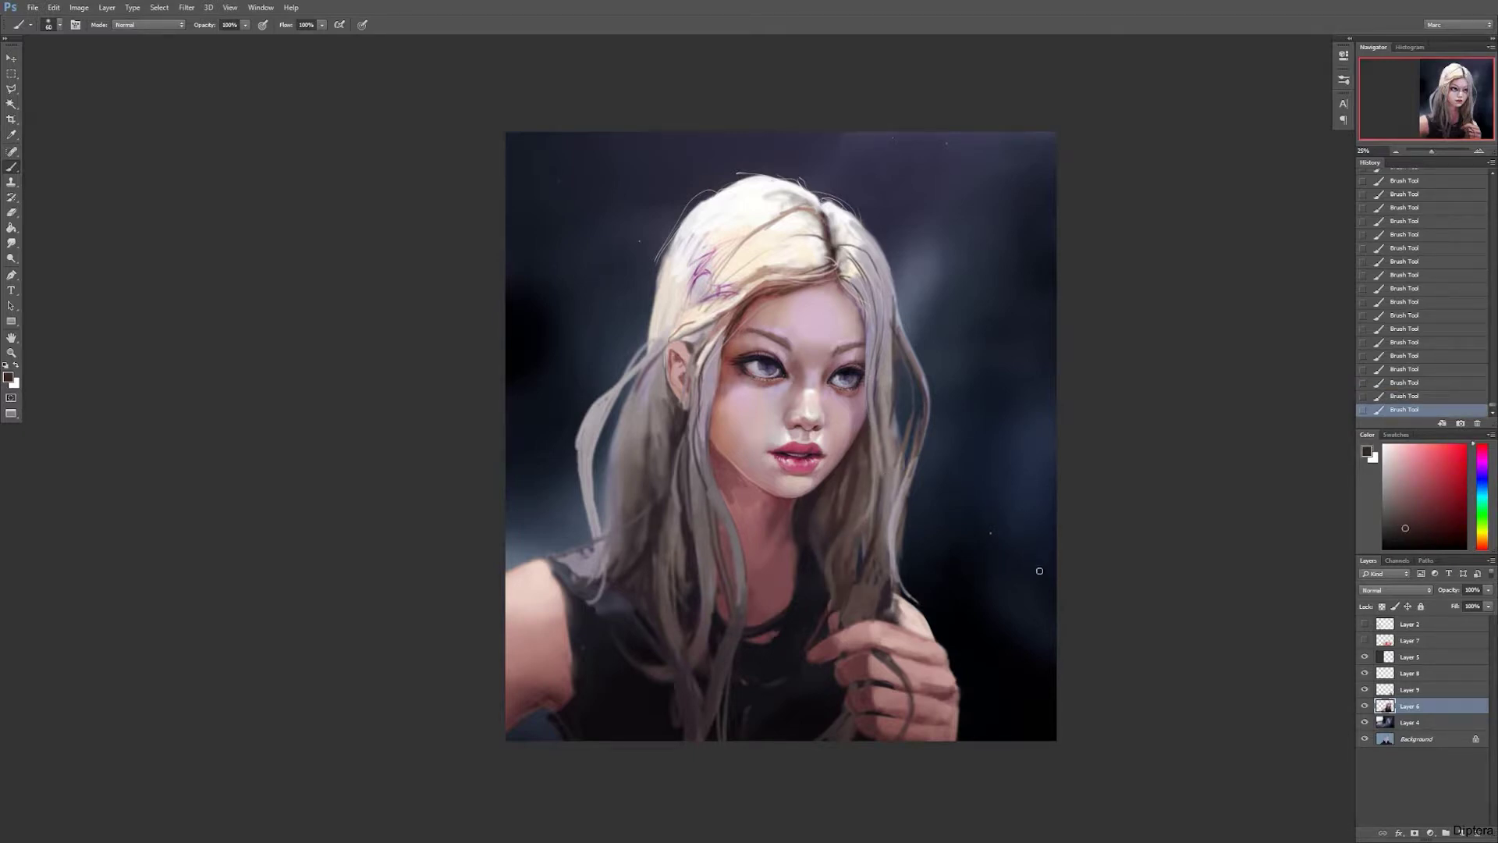
alt+click(805, 403)
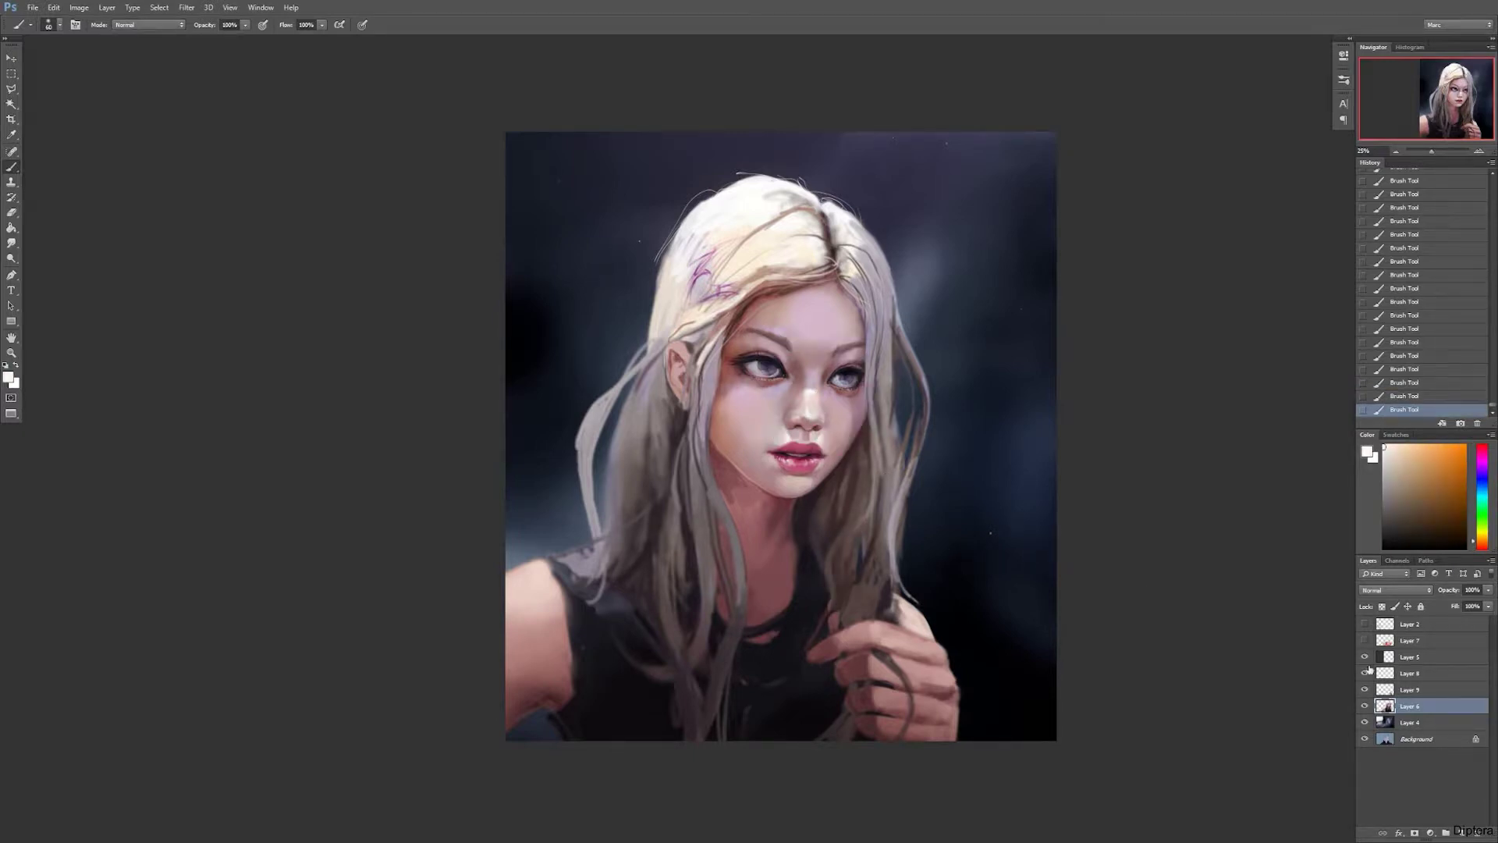
Step: On the layer holding the hand, paint light highlights along the index finger and knuckles, sampling a pale skin tone from the hand
key(bracketleft)
key(bracketleft)
key(bracketleft)
key(alt+bracketright)
key(bracketright)
key(bracketright)
key(bracketright)
key(bracketright)
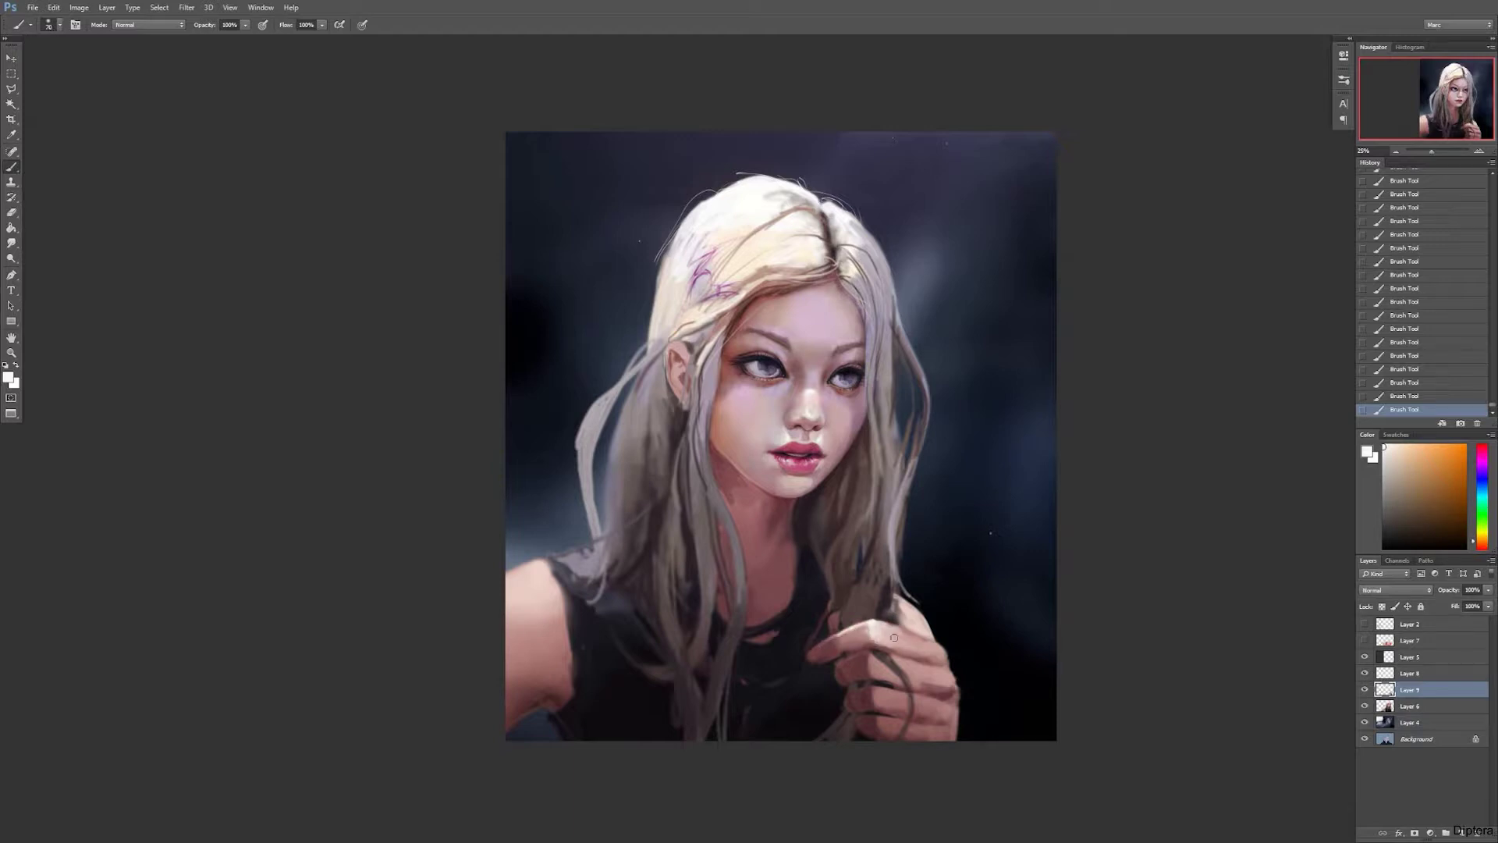
mouse_move(876, 623)
mouse_down()
mouse_move(897, 658)
mouse_move(954, 677)
mouse_move(939, 678)
mouse_up()
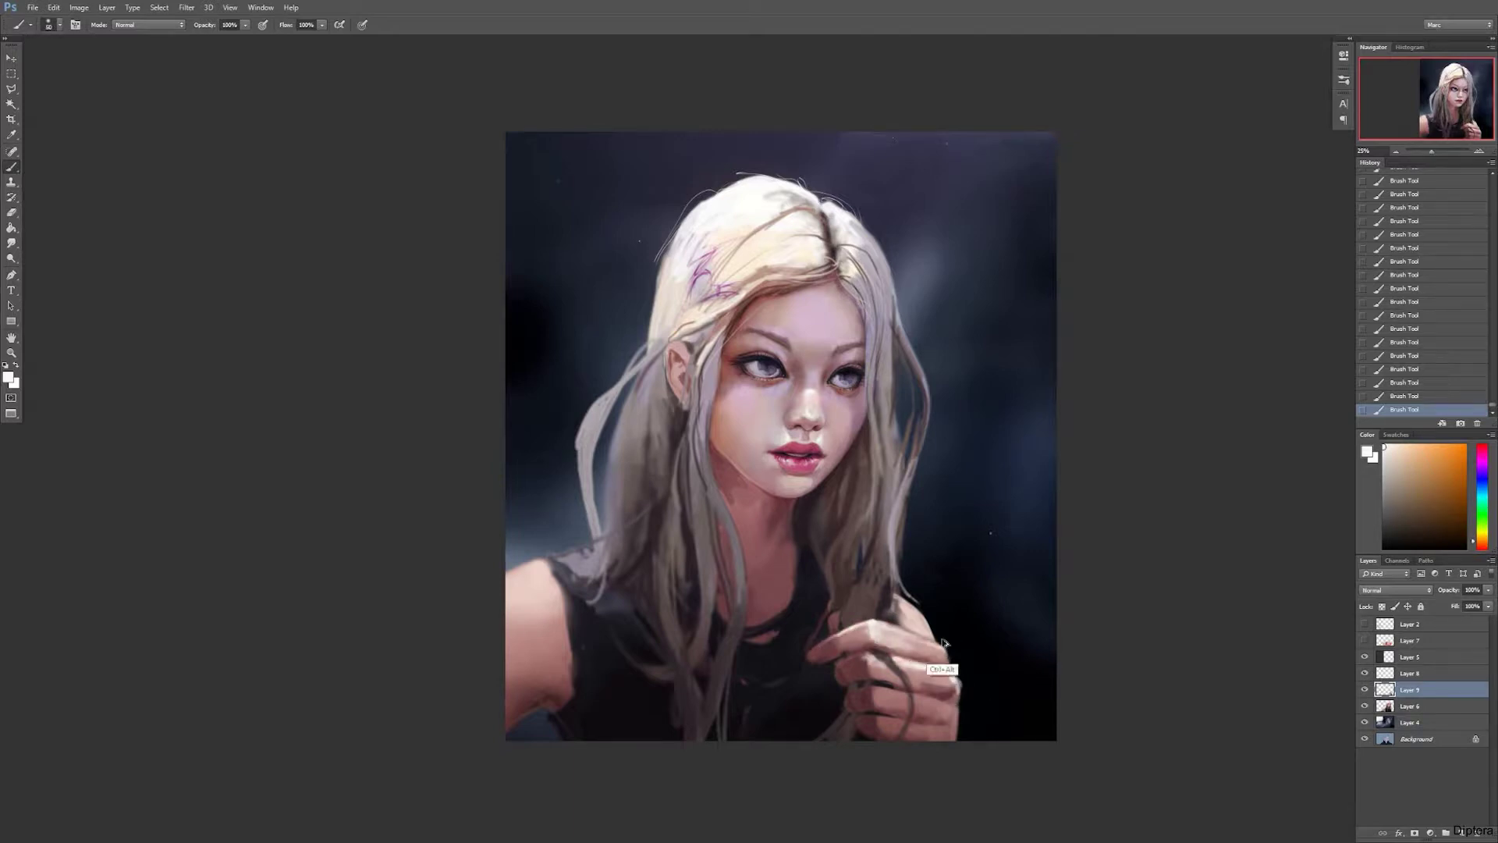
key(bracketleft)
alt+click(949, 678)
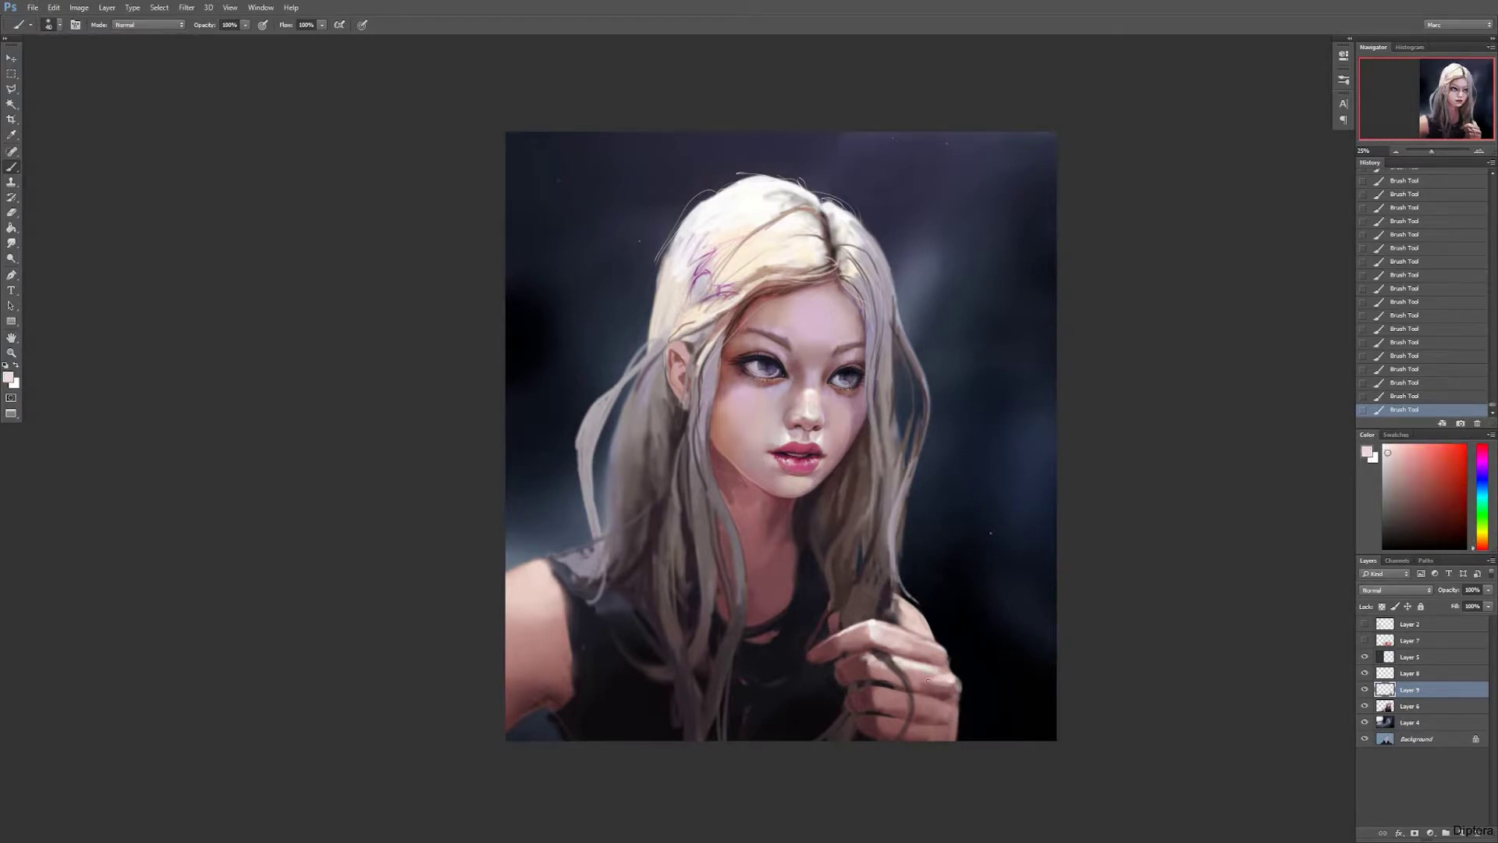
Step: Erase the ragged outer edge of the hand below the knuckles and repaint it with sampled skin tones
key(e)
mouse_move(961, 686)
mouse_down()
mouse_move(958, 702)
mouse_move(946, 683)
mouse_move(956, 712)
mouse_up()
key(b)
mouse_move(958, 706)
mouse_down()
mouse_move(939, 733)
mouse_move(953, 706)
mouse_move(950, 741)
mouse_move(953, 721)
mouse_up()
alt+click(945, 722)
key(bracketright)
alt+click(949, 706)
alt+click(947, 710)
key(bracketright)
Step: Deepen the shading between the fingers and around the fingertips with sampled reddish and dark brown tones
drag(872, 690, 870, 705)
mouse_move(867, 689)
mouse_down()
mouse_move(874, 704)
mouse_move(863, 679)
mouse_up()
alt+click(866, 671)
mouse_move(857, 657)
mouse_down()
mouse_move(851, 681)
mouse_move(870, 725)
mouse_move(884, 723)
mouse_up()
alt+click(871, 714)
alt+click(856, 711)
key(bracketleft)
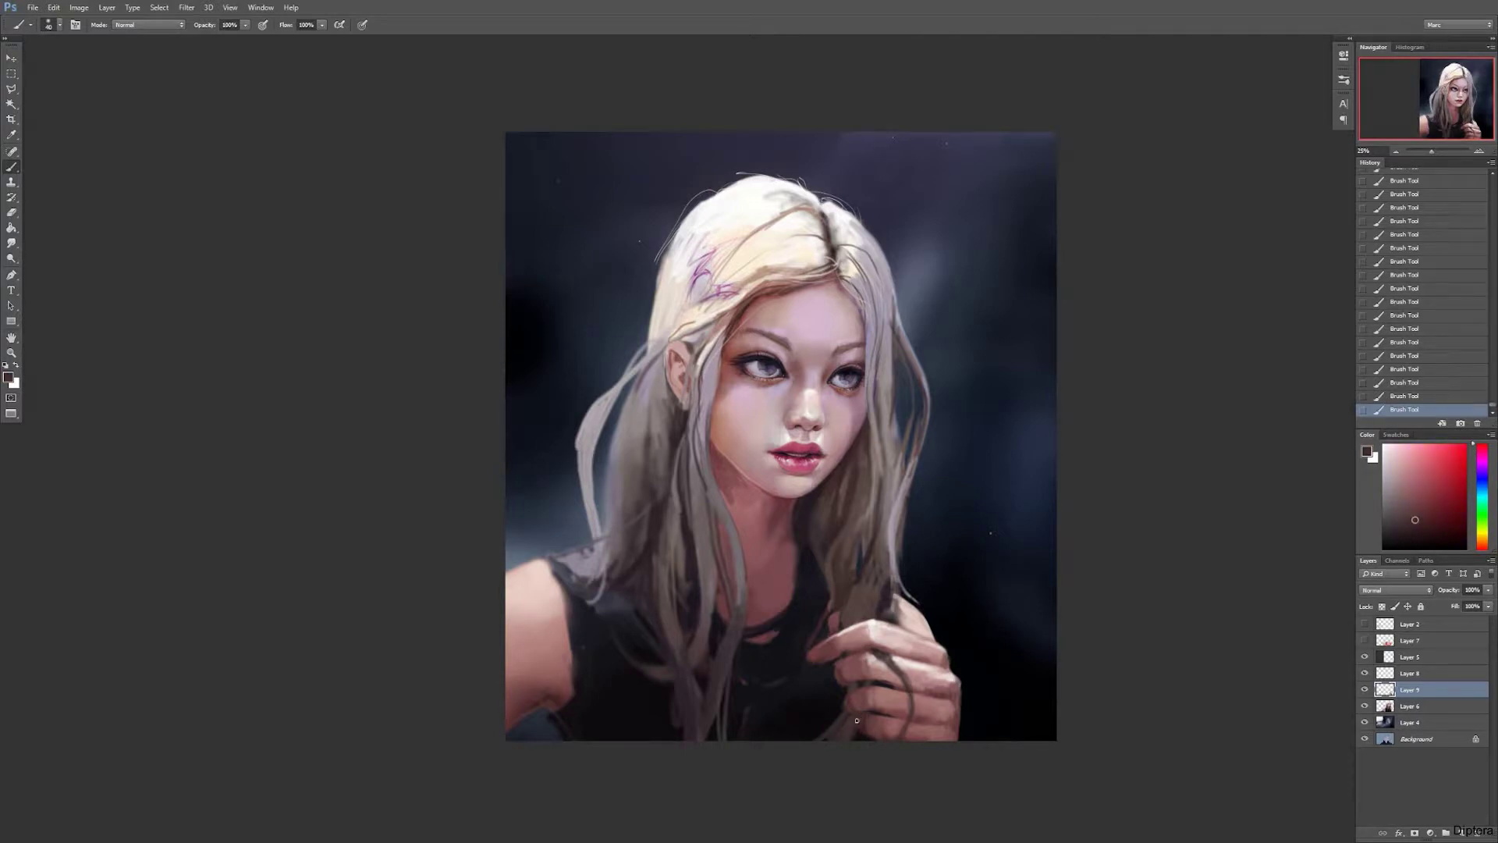
alt+click(875, 715)
alt+click(872, 717)
Step: On the figure's layer, redefine the dress's armhole edge and shoulder with sampled dark blue tones
alt+click(593, 613)
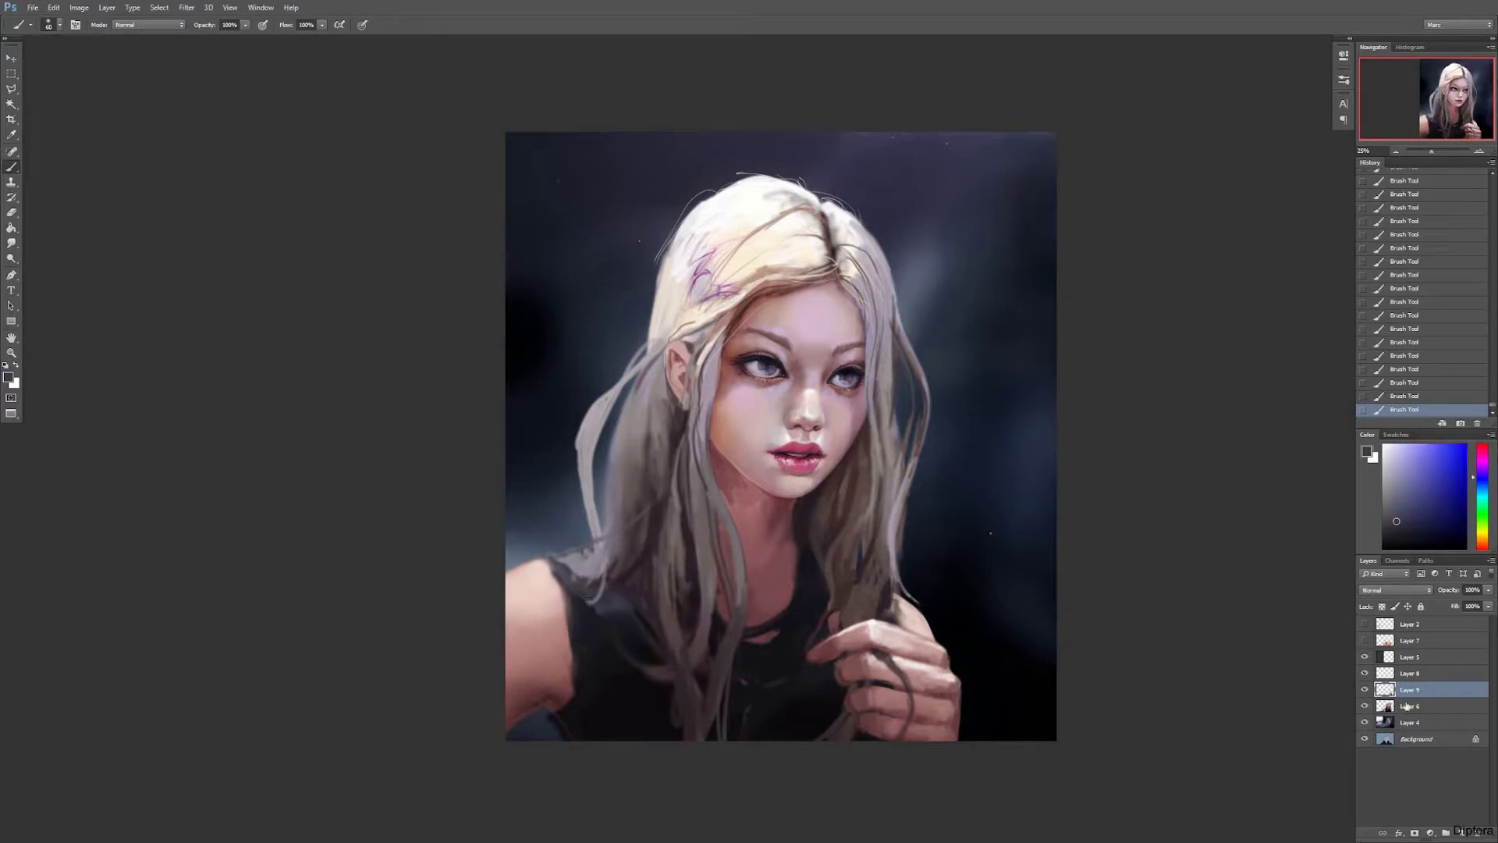
key(alt+bracketleft)
key(bracketleft)
key(bracketleft)
key(bracketleft)
drag(572, 613, 546, 558)
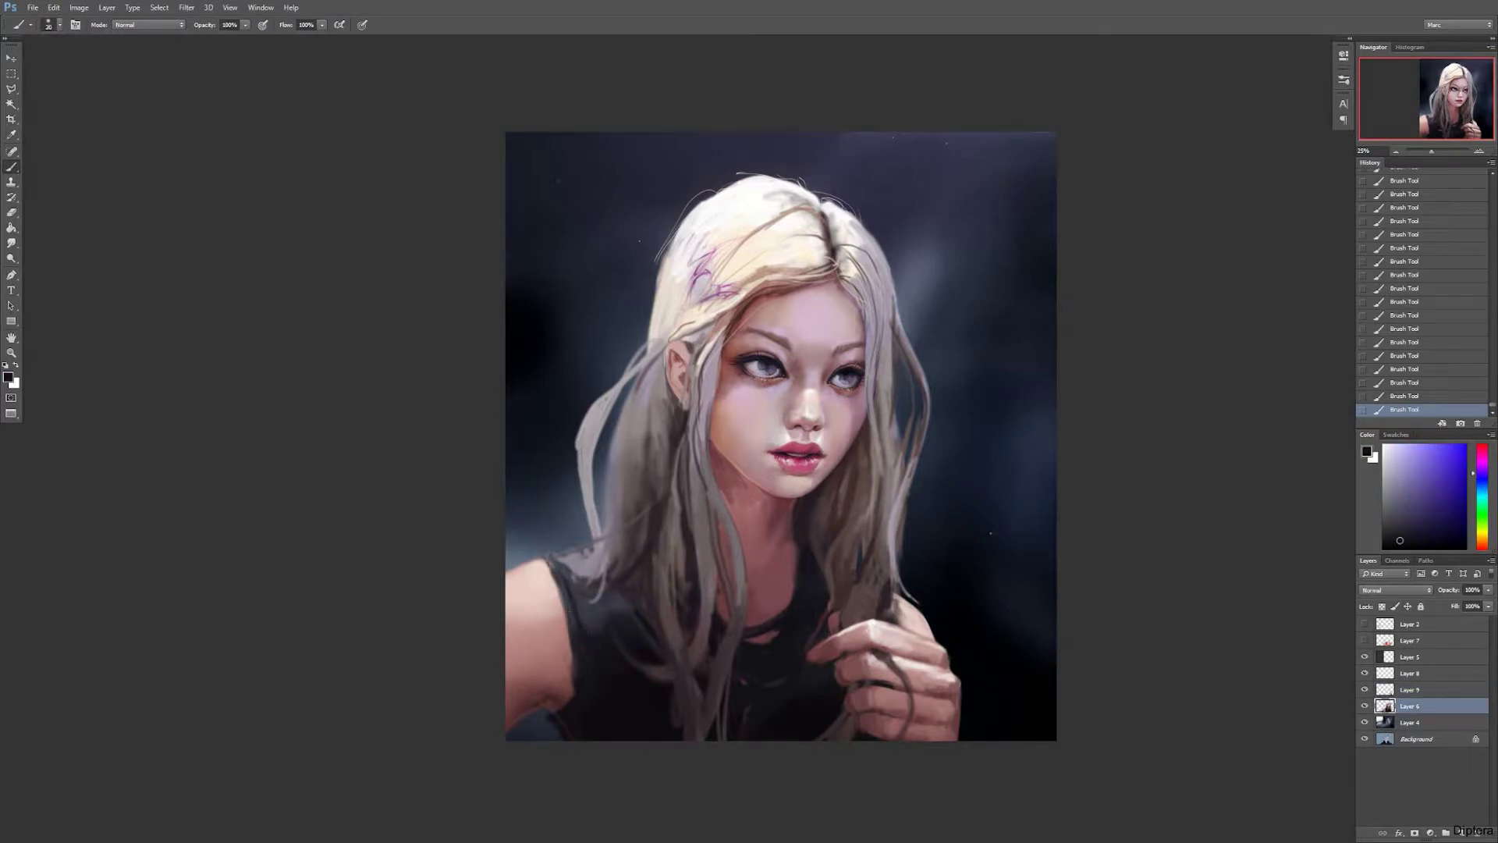
alt+click(593, 625)
key(bracketleft)
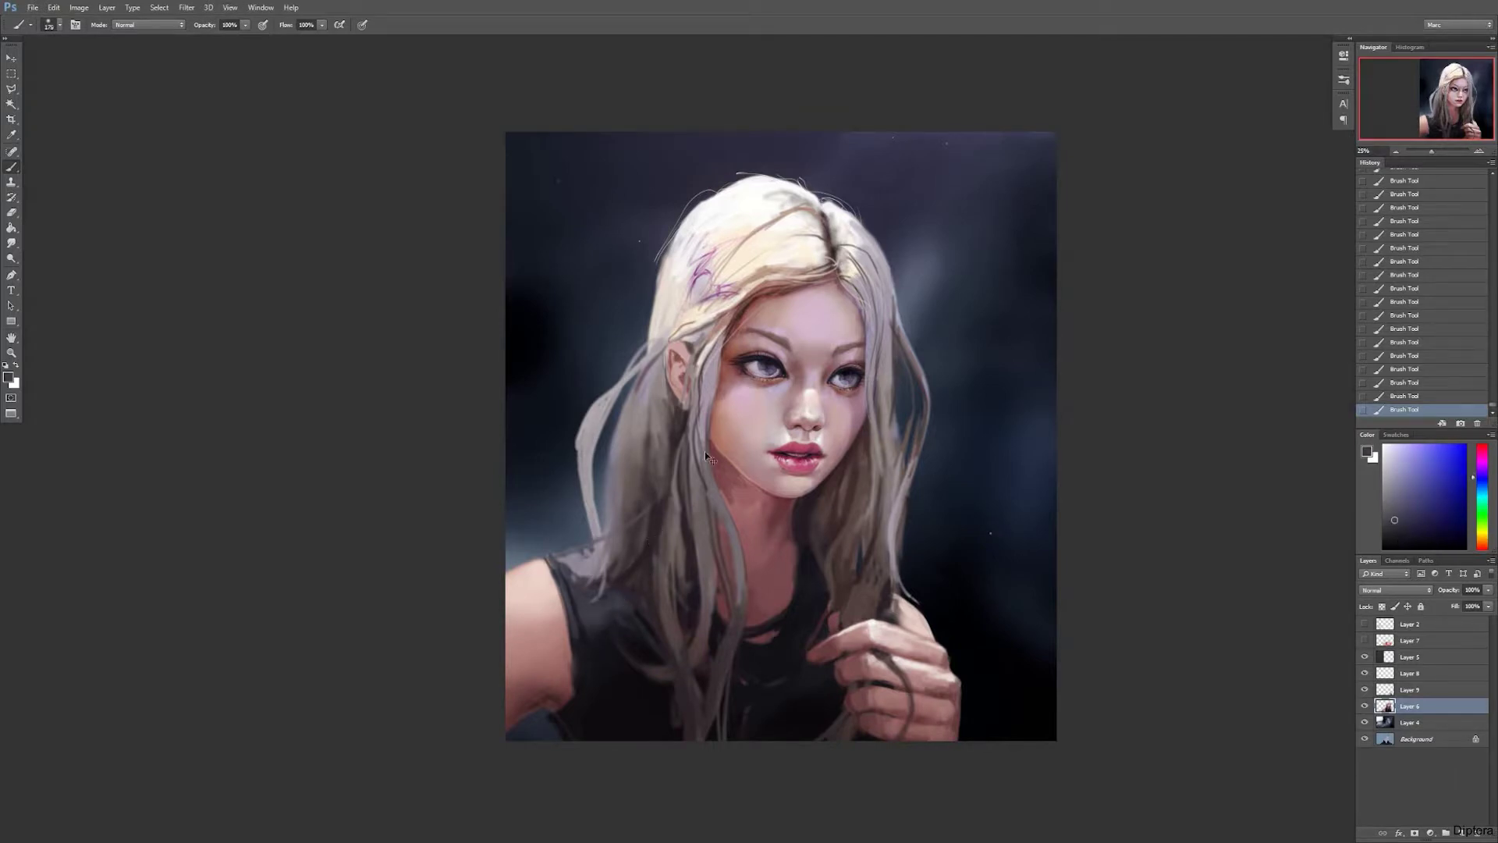
Step: Smooth the dress's shoulder edge with sampled grey-blue and darken the dress strap beside the hair above the hand
alt+click(709, 510)
alt+click(563, 570)
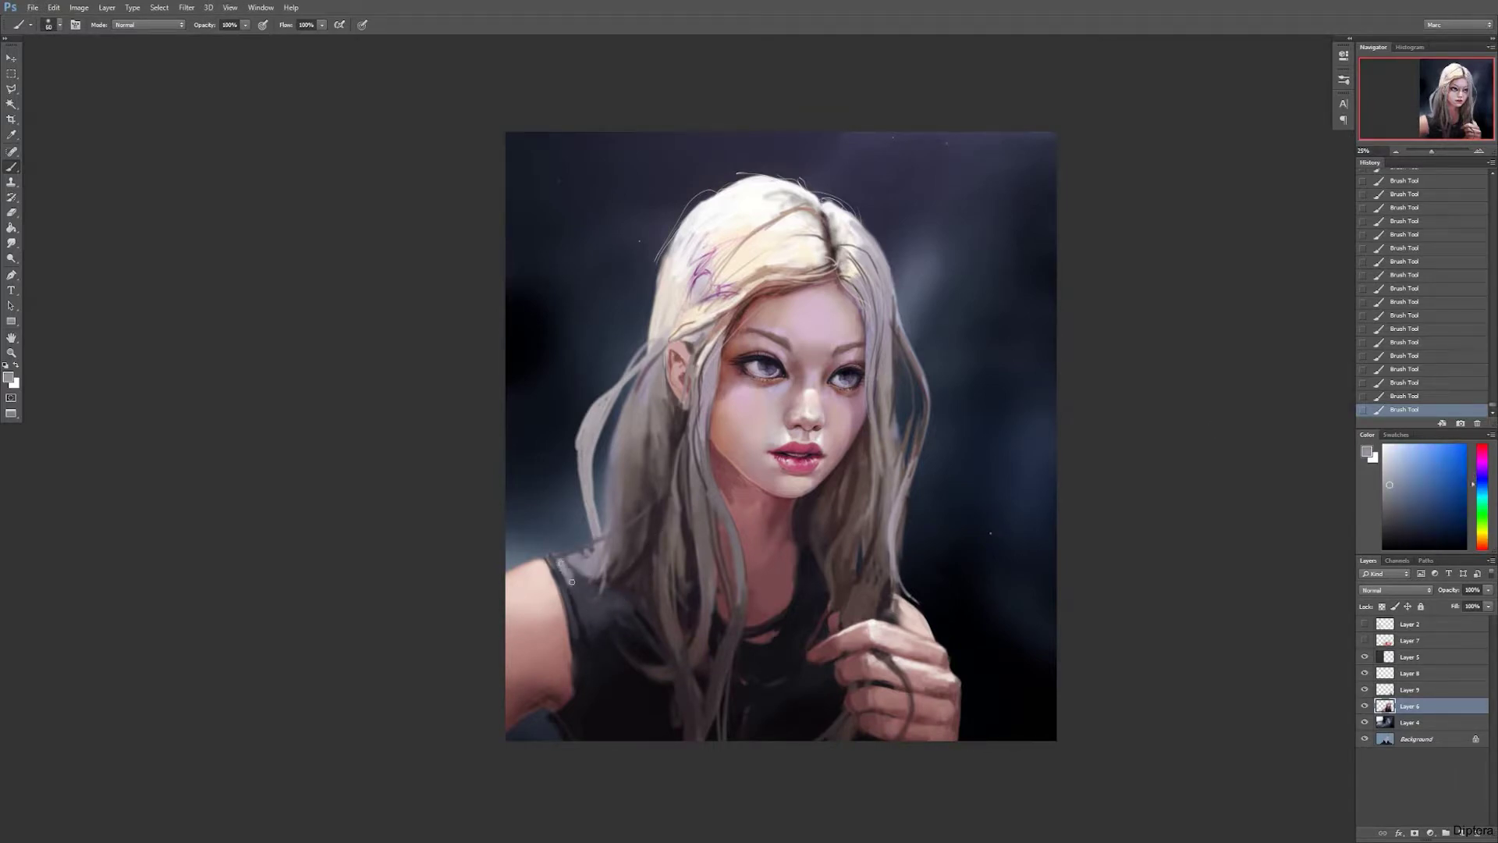
key(bracketleft)
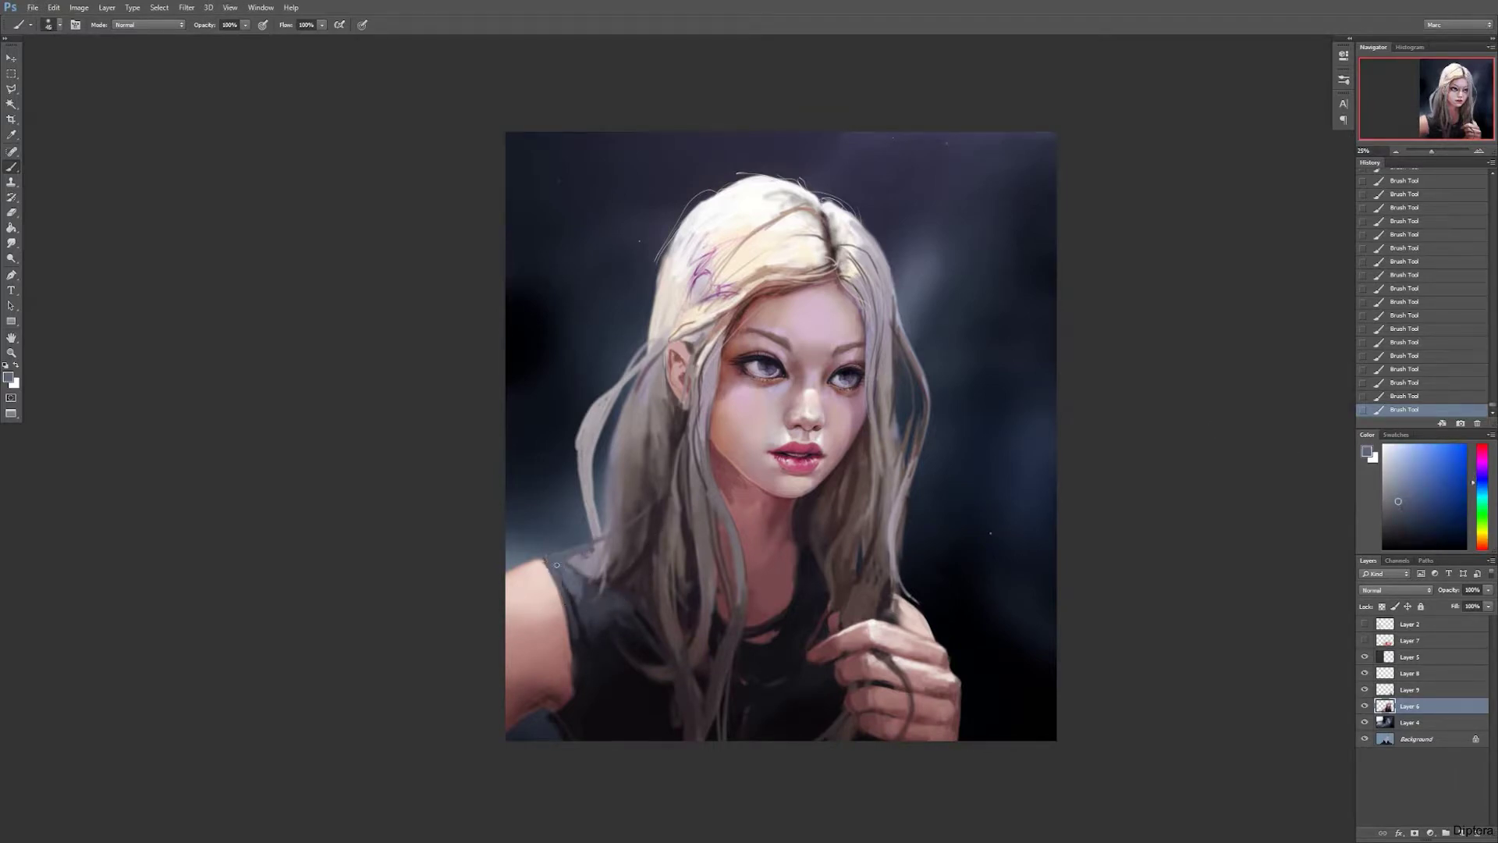
alt+click(893, 595)
drag(901, 635, 896, 593)
alt+click(881, 579)
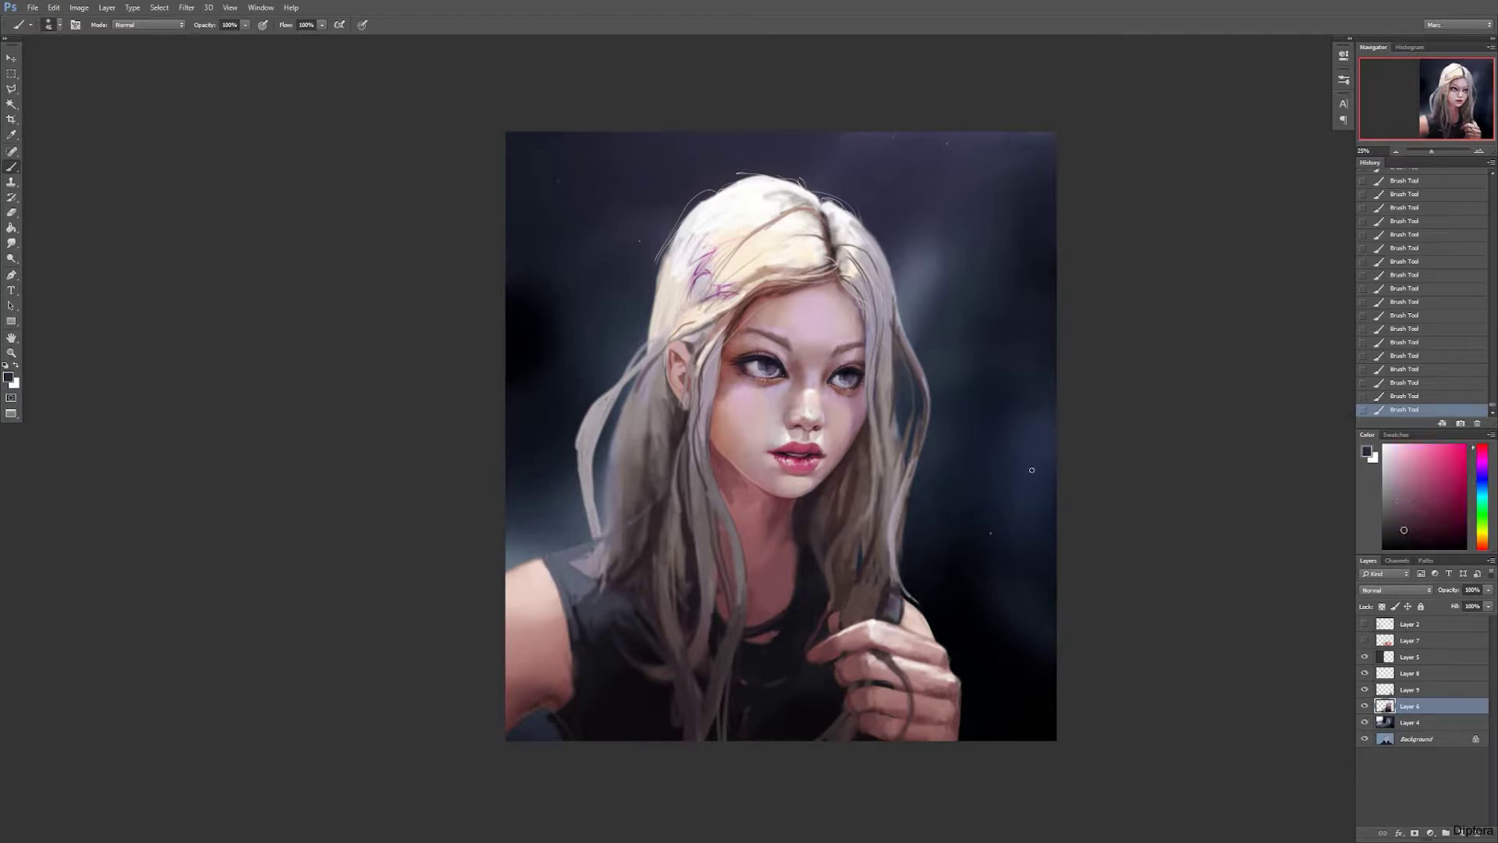
Step: Delete the spare layer next to the hand's layer and flip the canvas horizontally
key(alt+bracketright)
key(Delete)
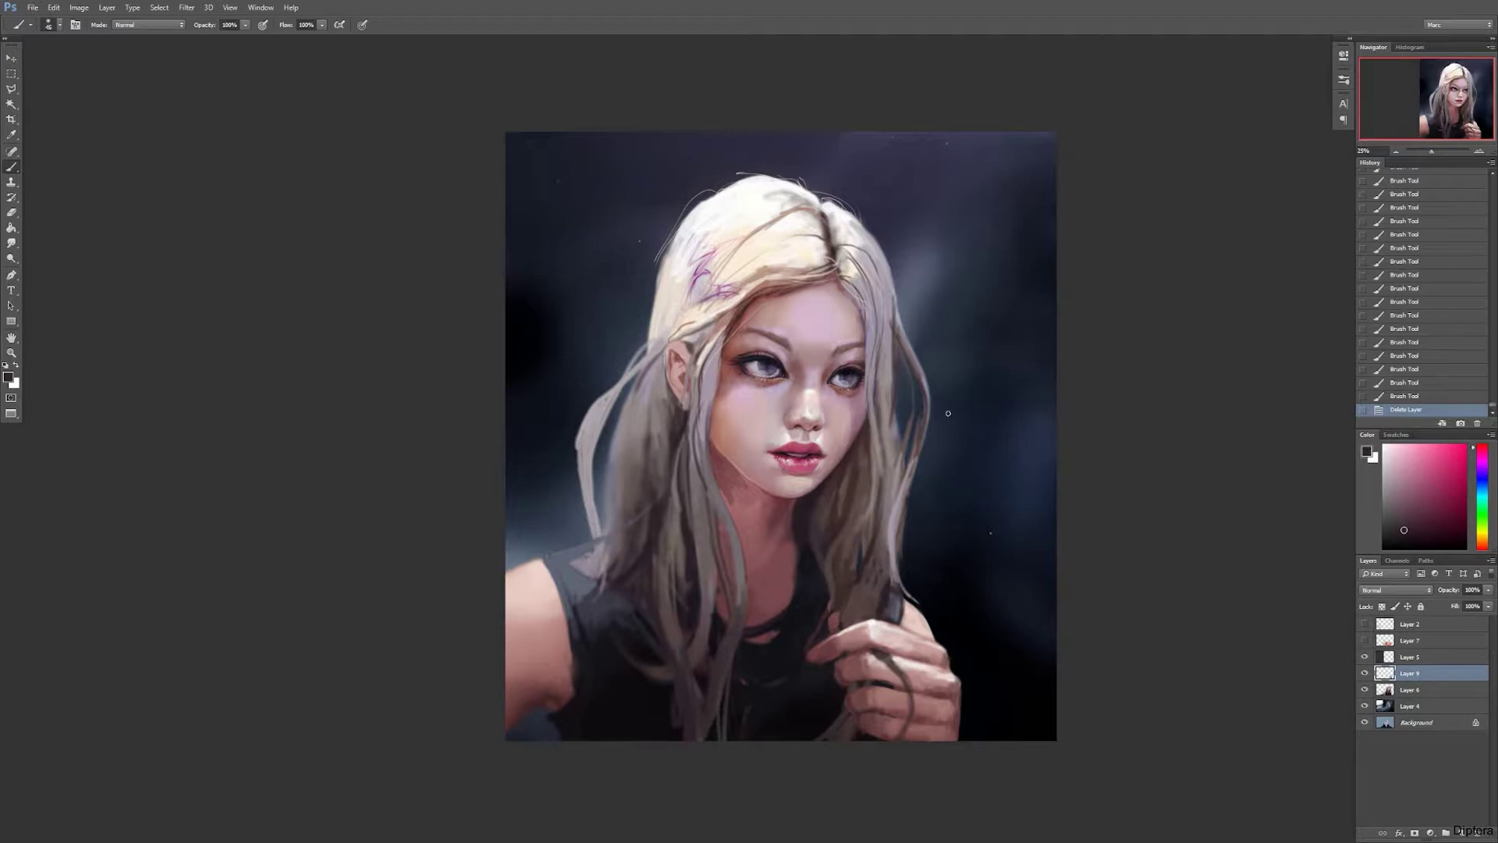
key(ctrl+h)
Step: Reshape the fingers of the raised hand with Liquify's Forward Warp, using a smaller brush of size 161 and then 256
click(186, 7)
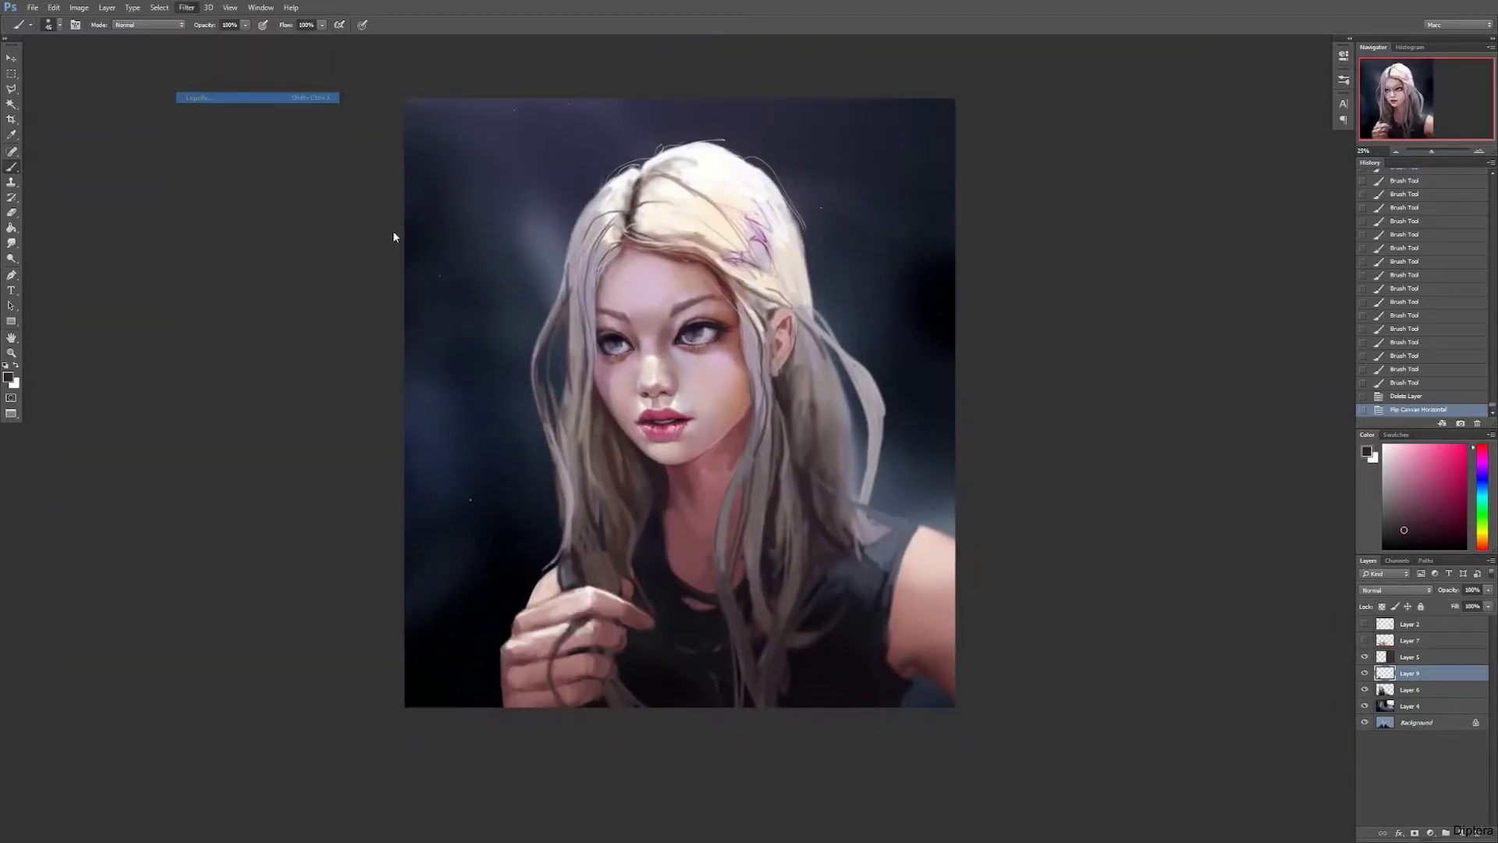
click(201, 94)
click(65, 38)
click(301, 508)
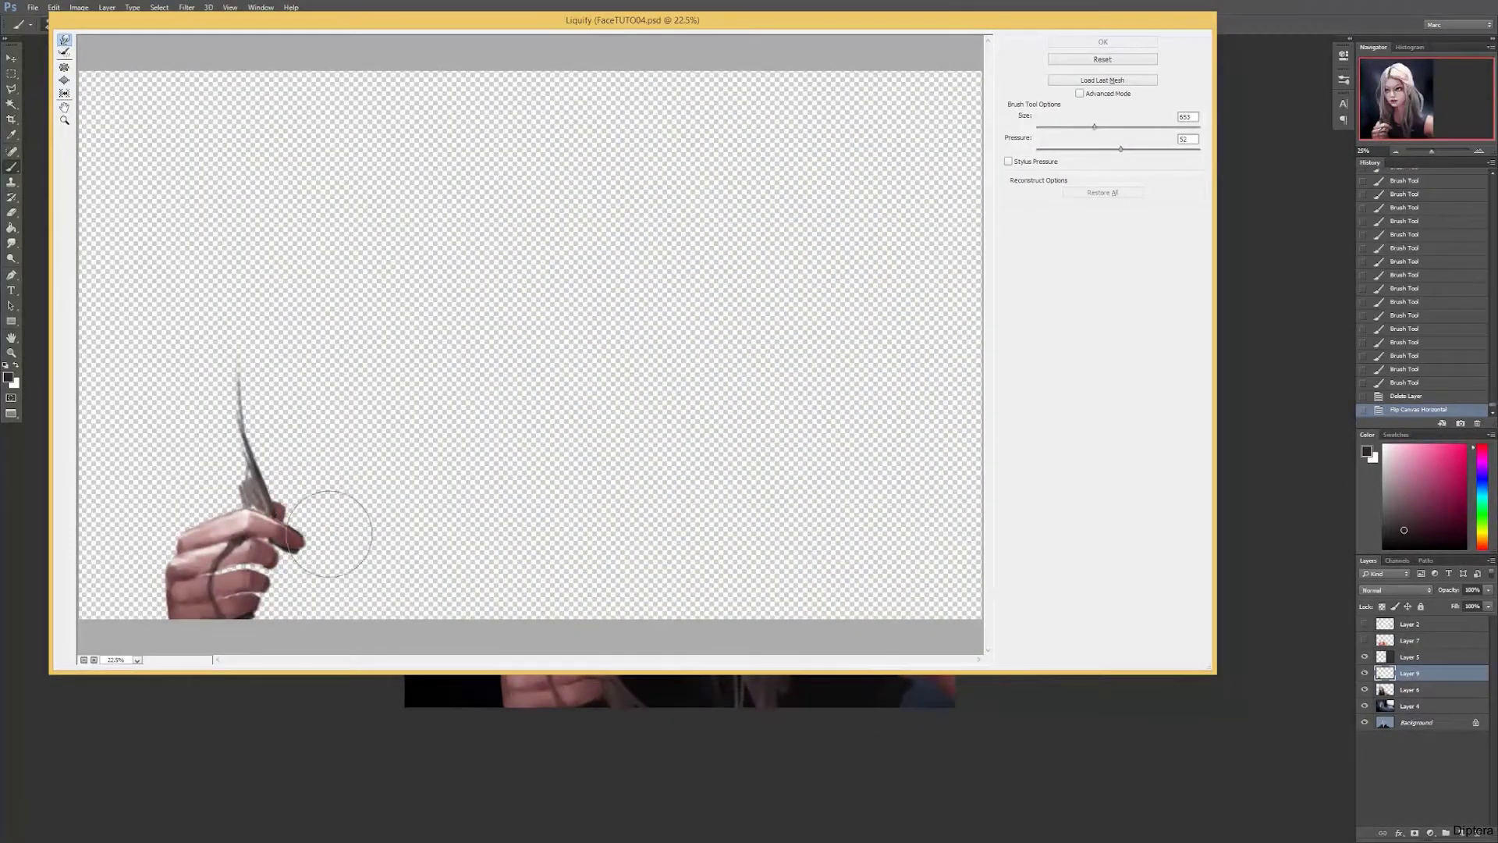
key(bracketleft)
key(bracketleft)
key(bracketleft)
key(bracketleft)
key(bracketleft)
key(bracketleft)
key(bracketleft)
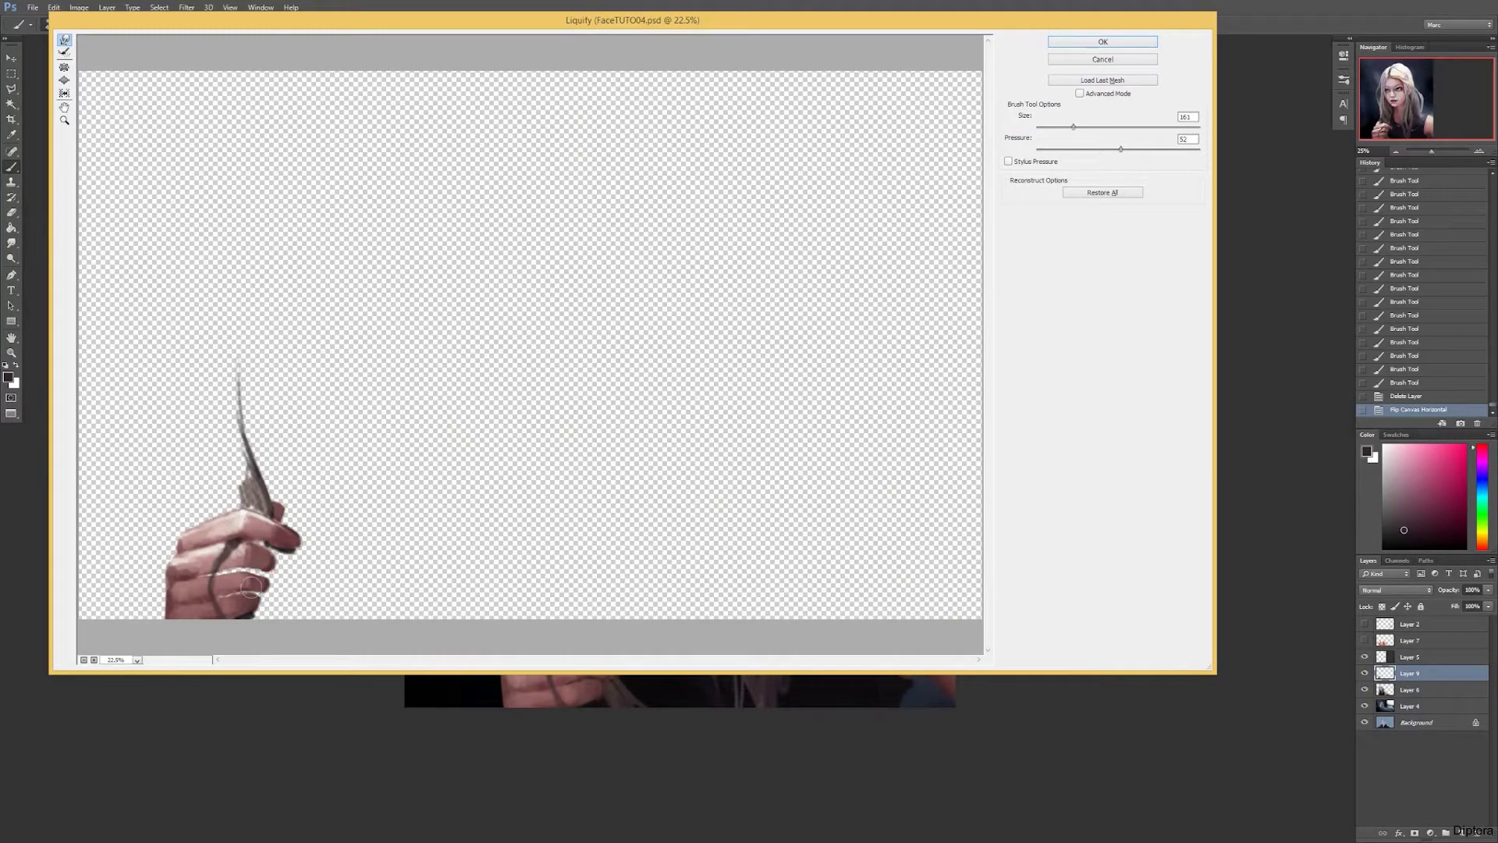
drag(218, 595, 247, 607)
key(bracketright)
key(bracketright)
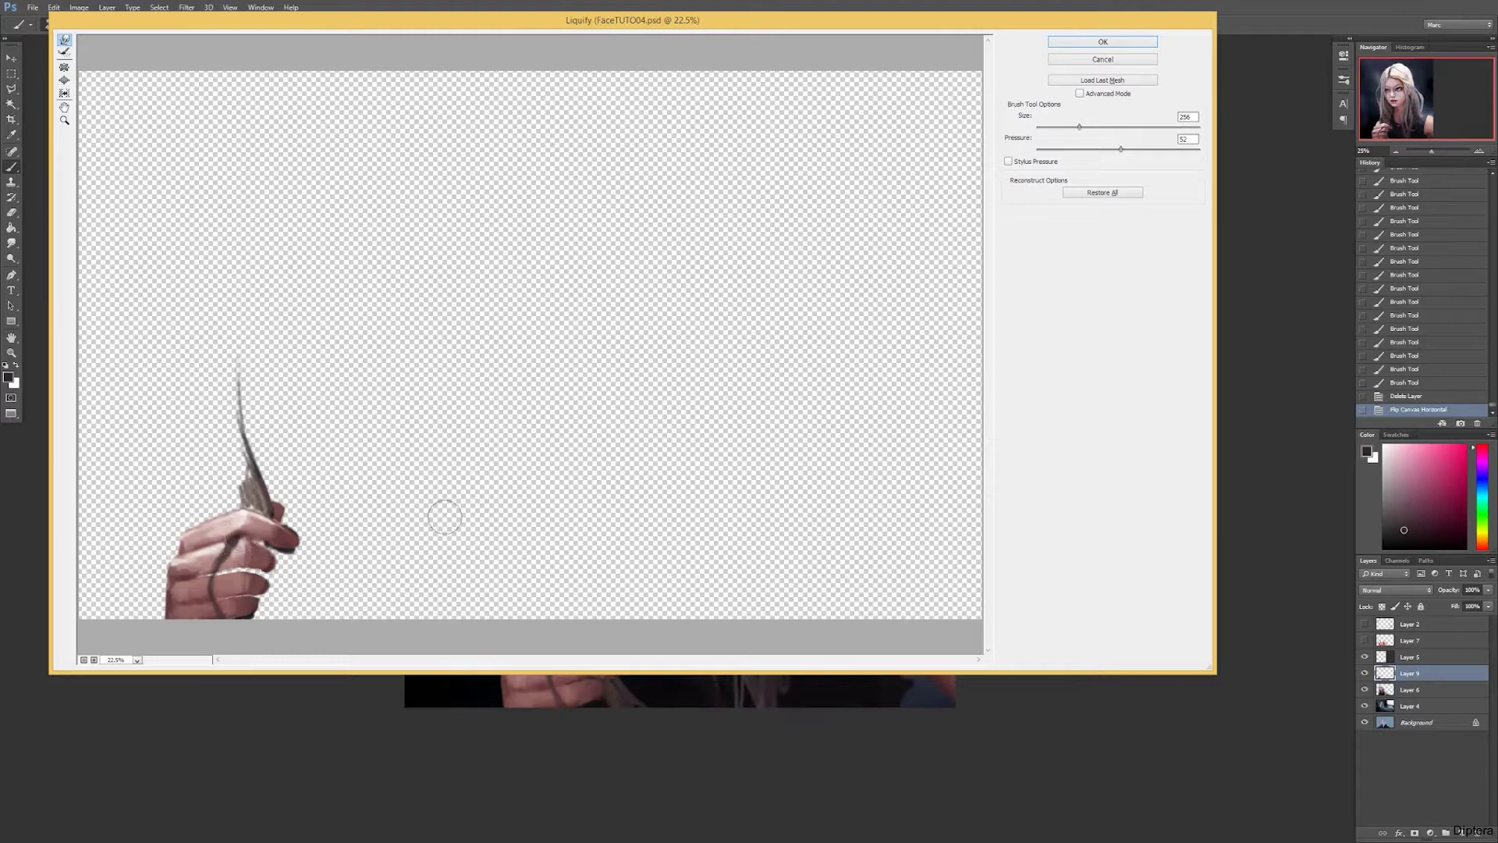
key(Return)
Step: Touch up the flipped hand with sampled skin and dark red tones, undo the unwanted strokes, and delete the hidden Layer 7
mouse_move(546, 609)
mouse_down()
mouse_move(656, 515)
mouse_move(669, 517)
mouse_move(600, 563)
mouse_move(624, 556)
mouse_move(636, 581)
mouse_move(698, 529)
mouse_move(663, 562)
mouse_up()
alt+click(617, 533)
alt+click(605, 558)
key(ctrl+alt+z)
key(ctrl+alt+z)
key(ctrl+alt+z)
alt+click(674, 555)
alt+click(702, 526)
key(e)
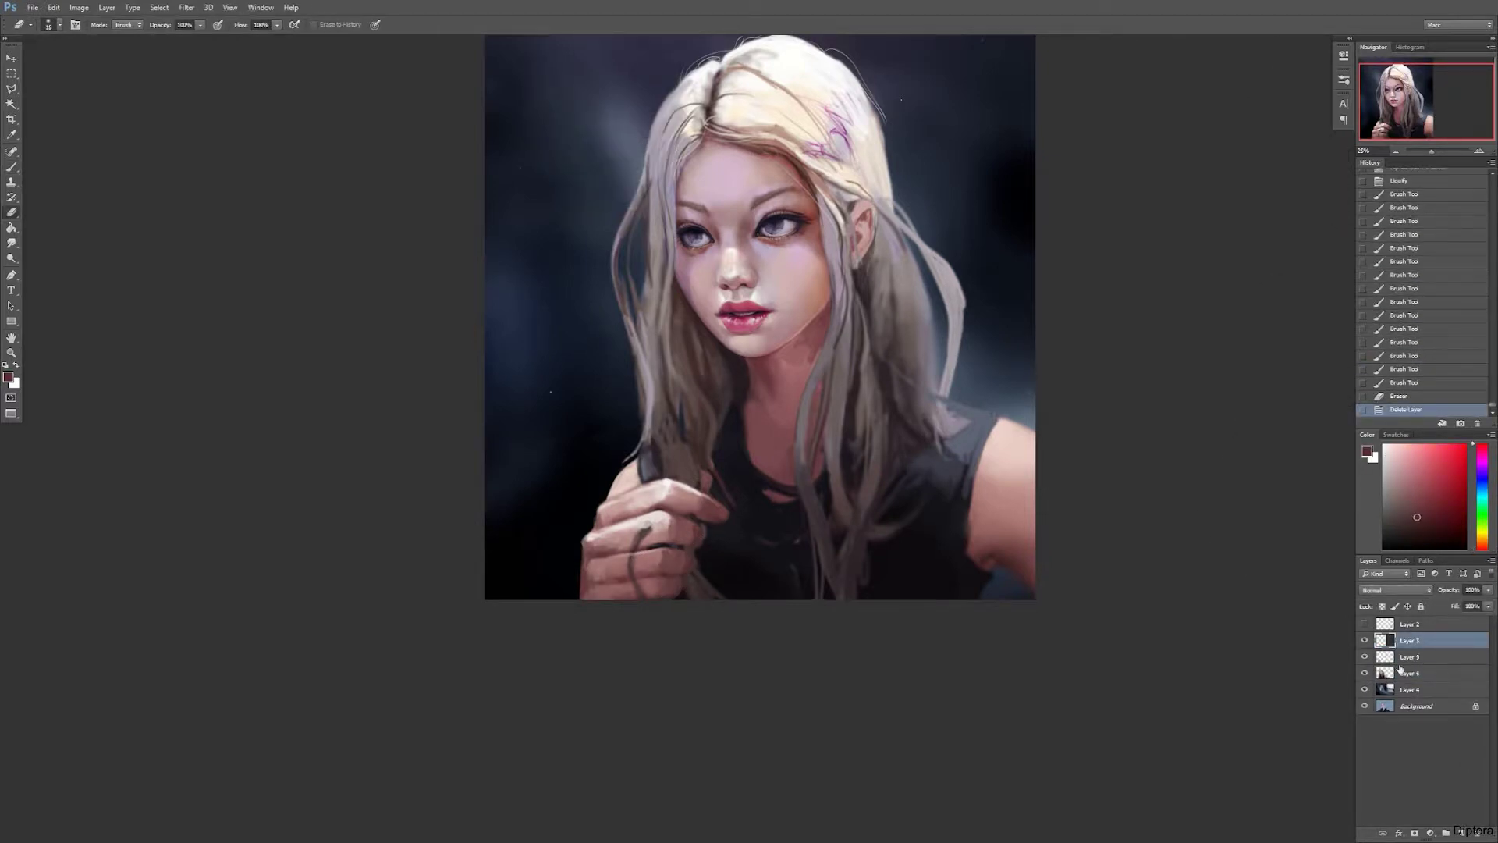
Step: On the hand's layer, rework the fingers with skin and shadow tones sampled from the hand and dress
click(1393, 660)
key(b)
scroll(738, 541, up, 1)
drag(695, 546, 737, 547)
mouse_move(768, 537)
mouse_down()
mouse_move(772, 577)
mouse_move(943, 509)
mouse_move(916, 531)
mouse_move(940, 504)
mouse_move(642, 512)
mouse_move(620, 543)
mouse_move(821, 490)
mouse_move(824, 504)
mouse_move(616, 565)
mouse_move(624, 542)
mouse_move(555, 558)
mouse_move(573, 557)
mouse_up()
alt+click(936, 507)
alt+click(642, 513)
alt+click(818, 493)
Step: Blend sampled reddish skin tones across the middle finger and outer knuckle with a finer brush
alt+click(623, 540)
alt+click(613, 546)
key(bracketleft)
alt+click(565, 564)
alt+click(540, 566)
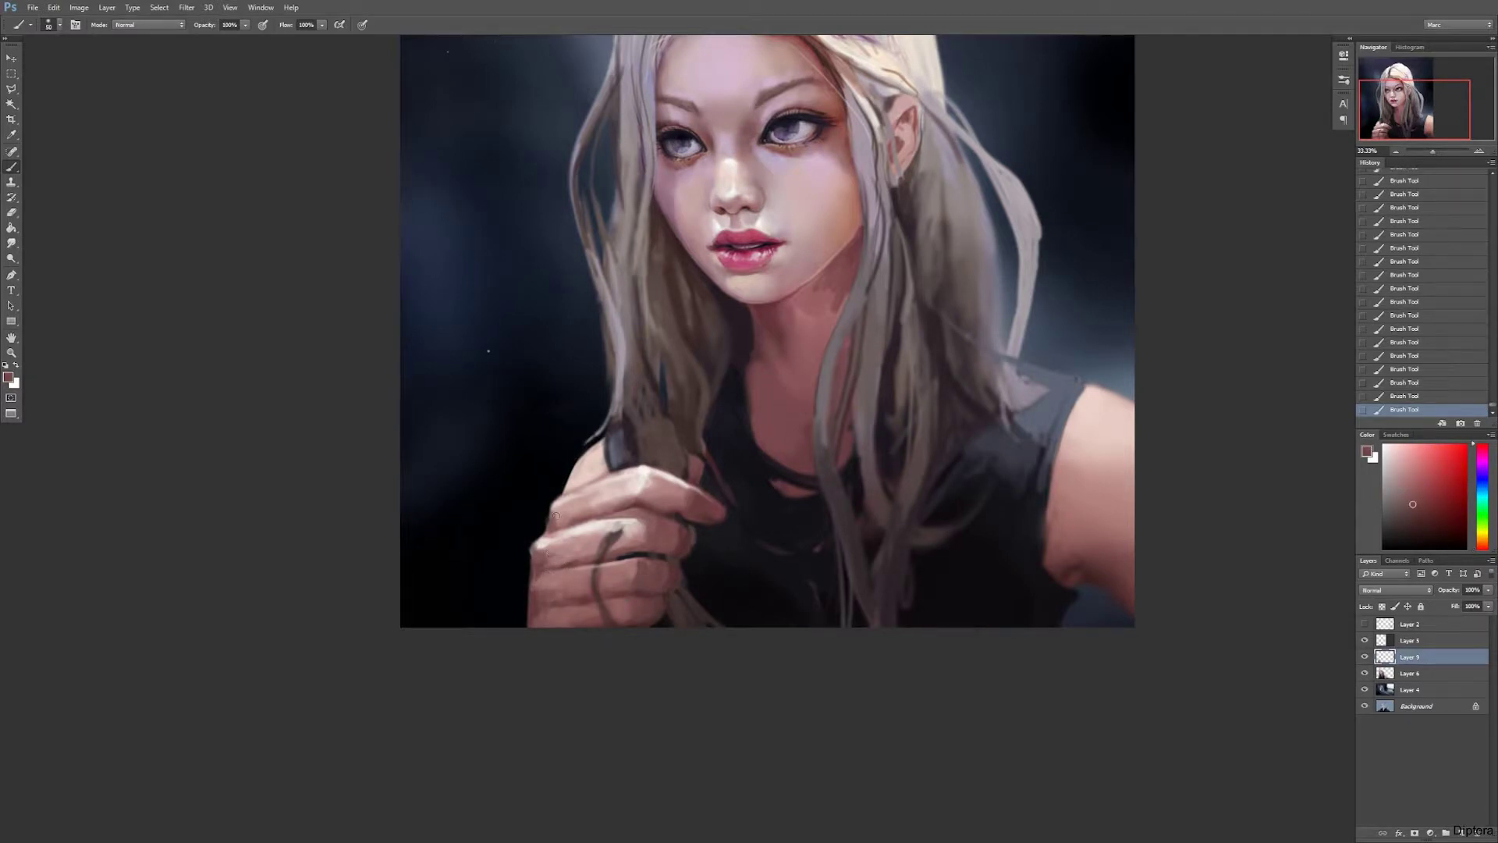
Step: Sharpen the fingertips' contour against the dress with a sampled near-black tone
drag(851, 591, 808, 612)
alt+click(615, 615)
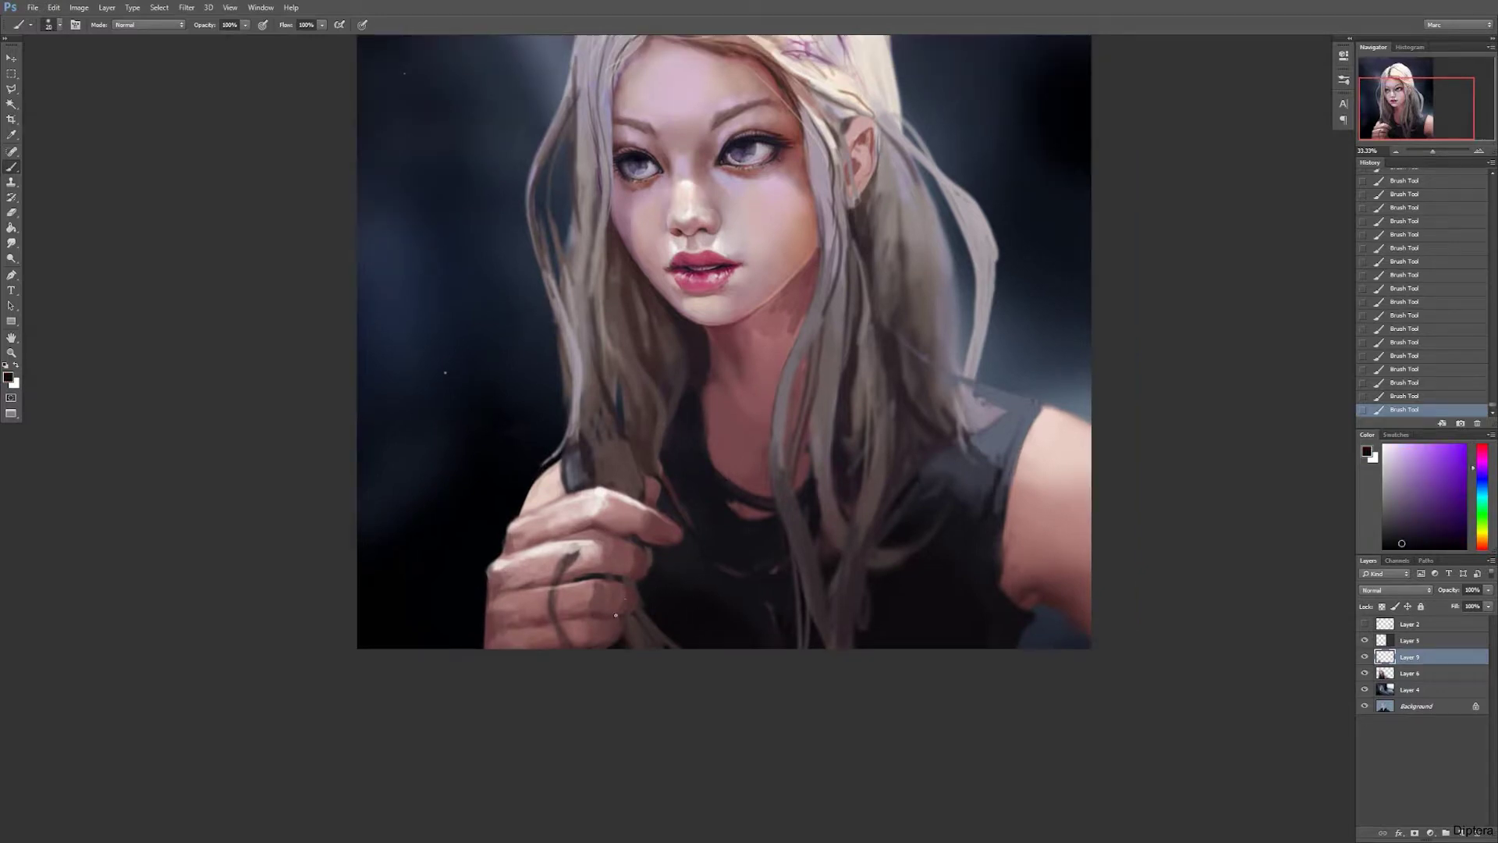
drag(647, 571, 641, 553)
alt+click(625, 559)
Step: Soften the index fingertip and the finger below it with a larger brush in sampled skin tones
key(bracketright)
key(bracketright)
alt+click(661, 521)
alt+click(635, 538)
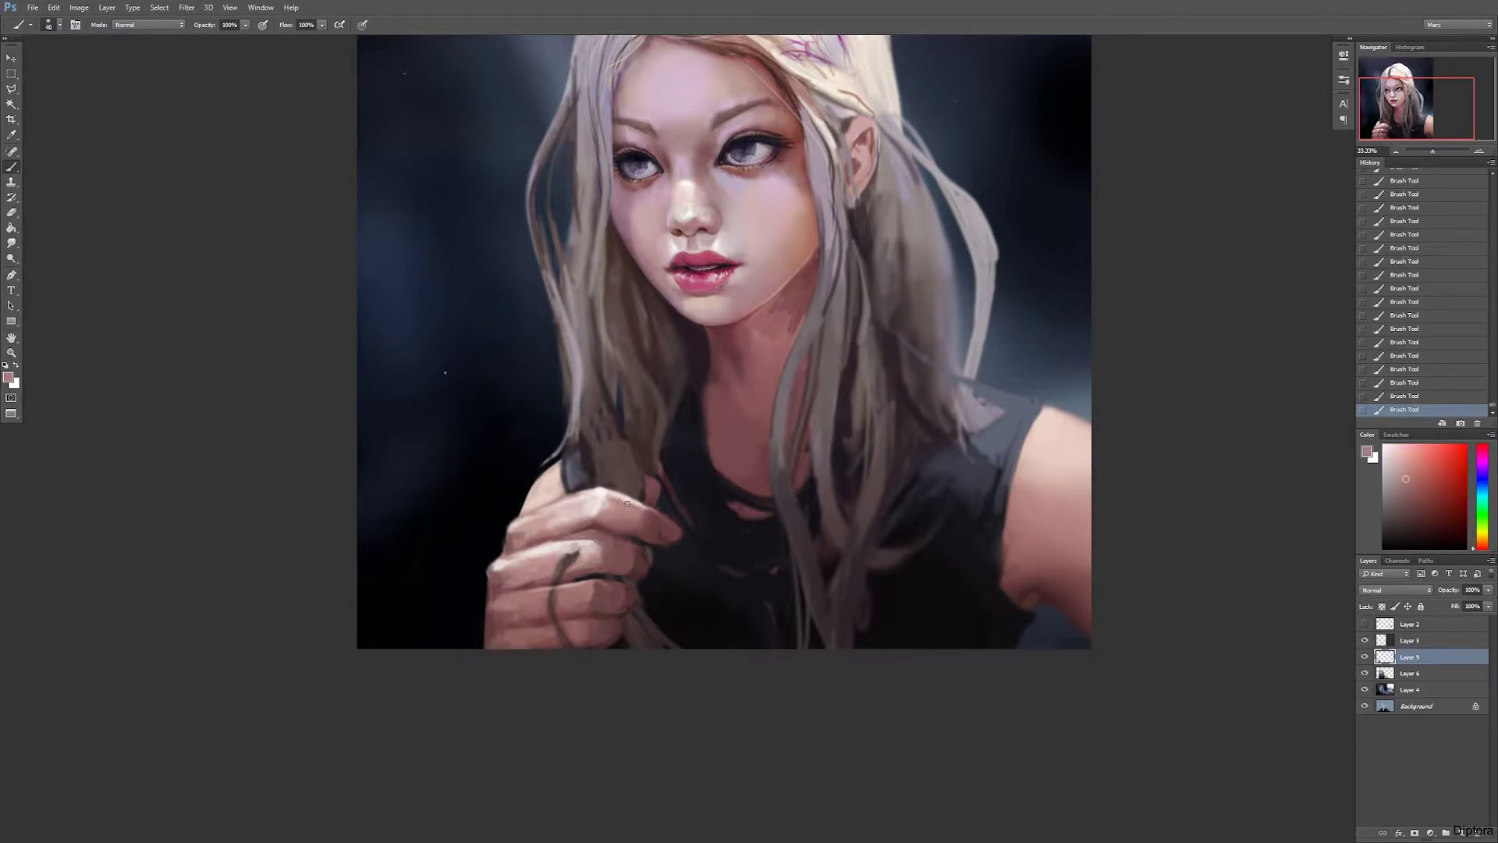
Step: Brighten the index finger and outer knuckles with skin tones sampled from the hand, arm and shoulder
alt+click(610, 510)
key(bracketright)
alt+click(568, 503)
alt+click(528, 558)
alt+click(1051, 557)
key(bracketleft)
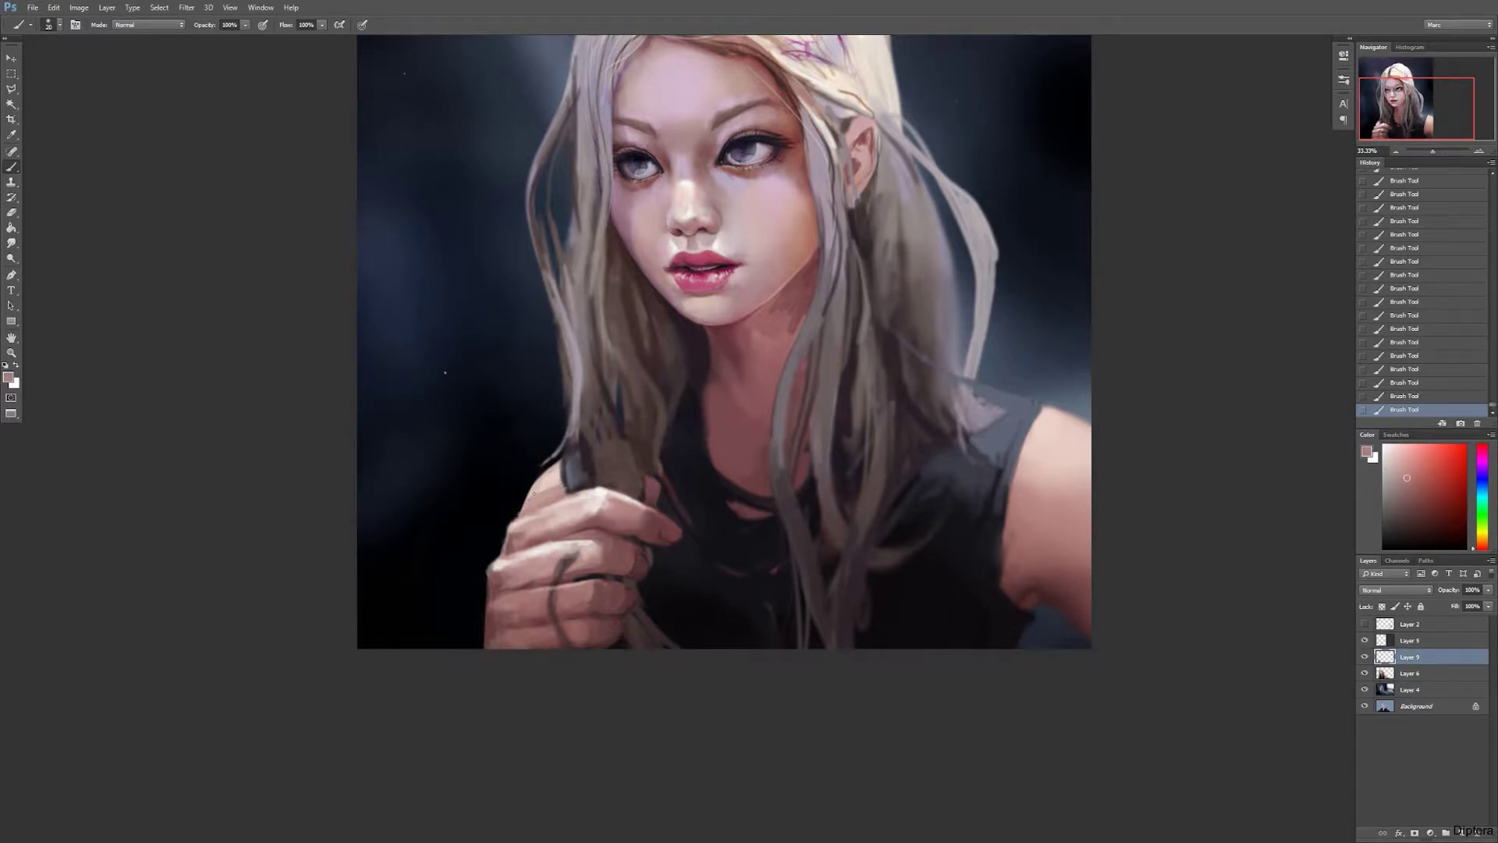
alt+click(1049, 422)
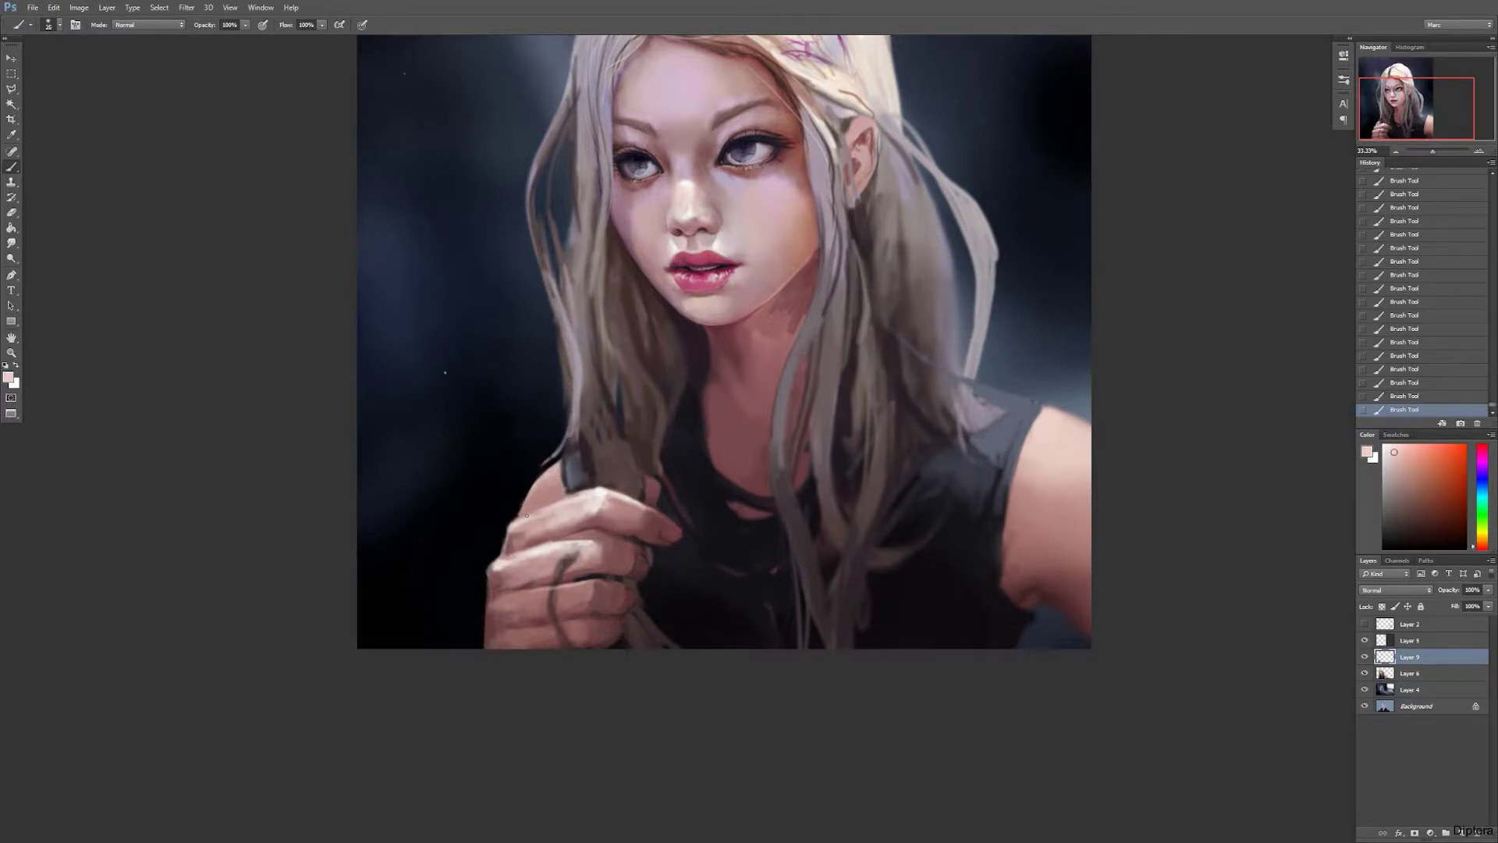
Step: Paint dark and grey-brown strands into the hair lock just above the hand on the hand's layer
drag(1003, 485, 954, 639)
ctrl+click(578, 589)
alt+click(578, 589)
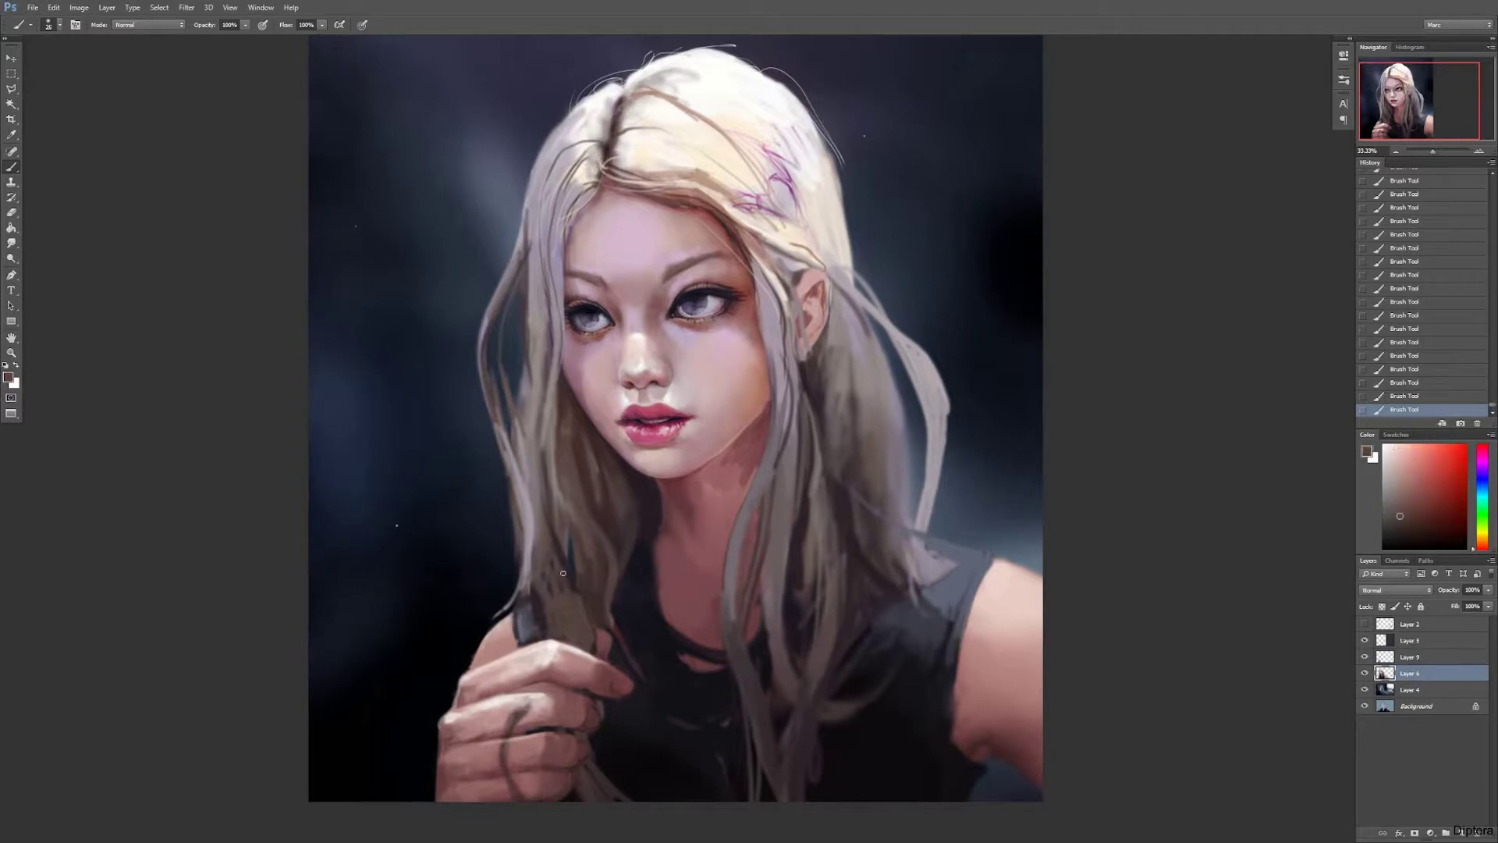
click(1410, 661)
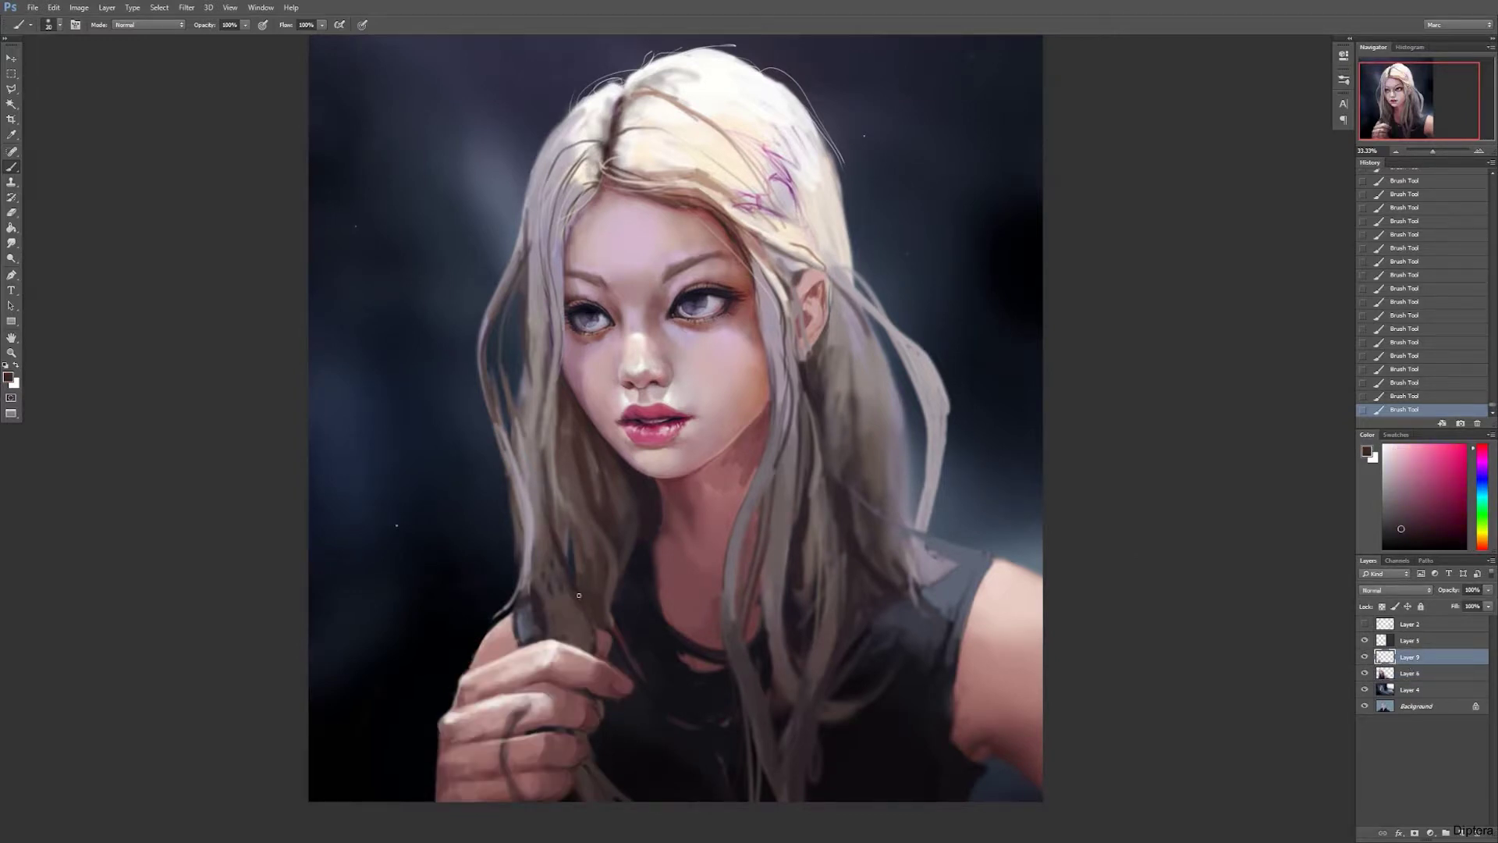
alt+click(541, 564)
alt+click(565, 636)
alt+click(536, 597)
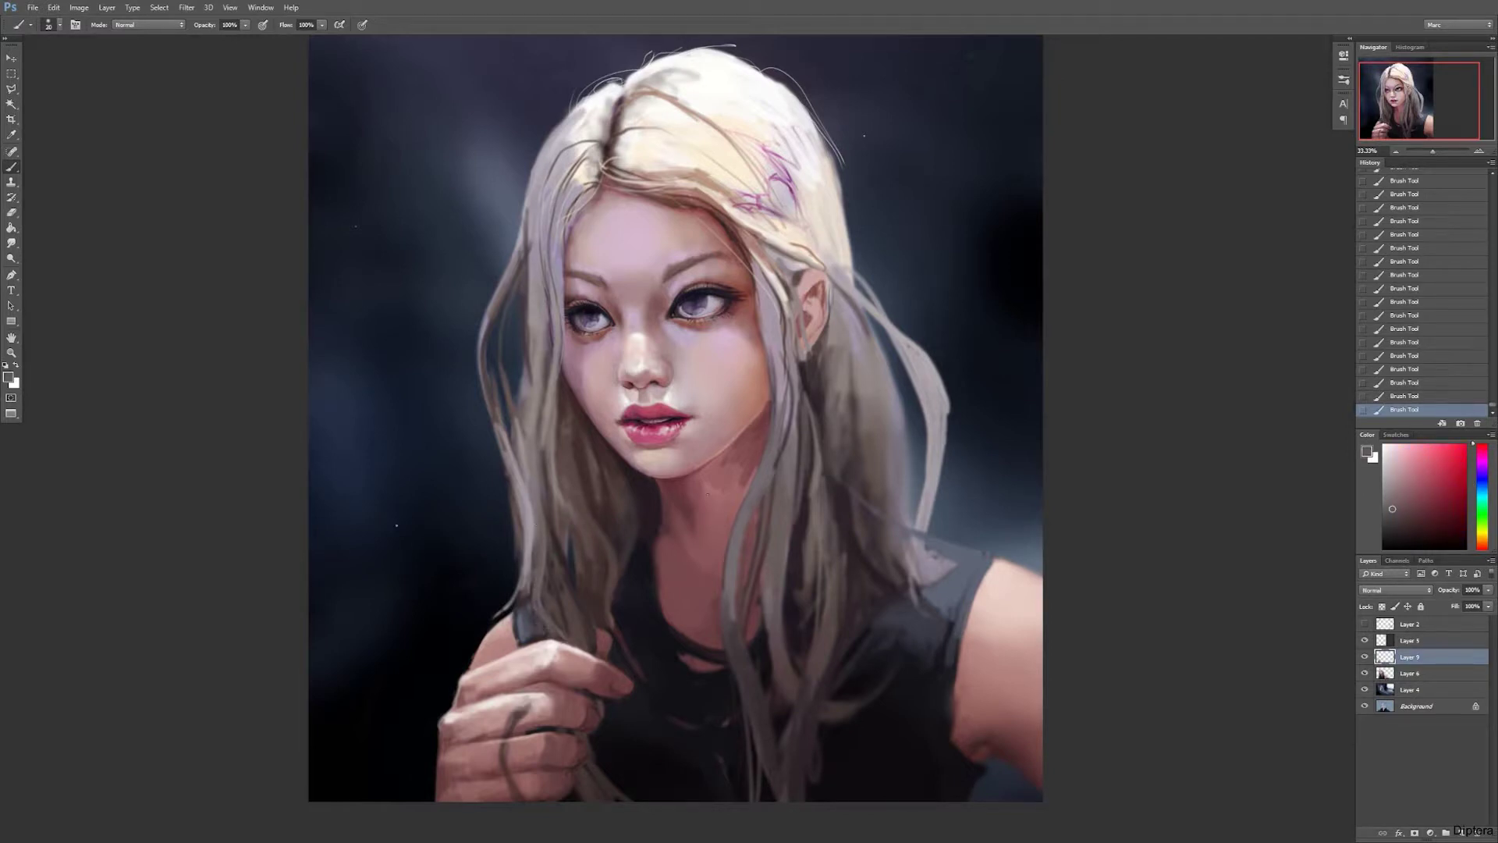
drag(536, 556, 537, 600)
Step: Extend the hair strand wrapping over the fingers with sampled dark tones and clean its edges with skin colour
alt+click(531, 694)
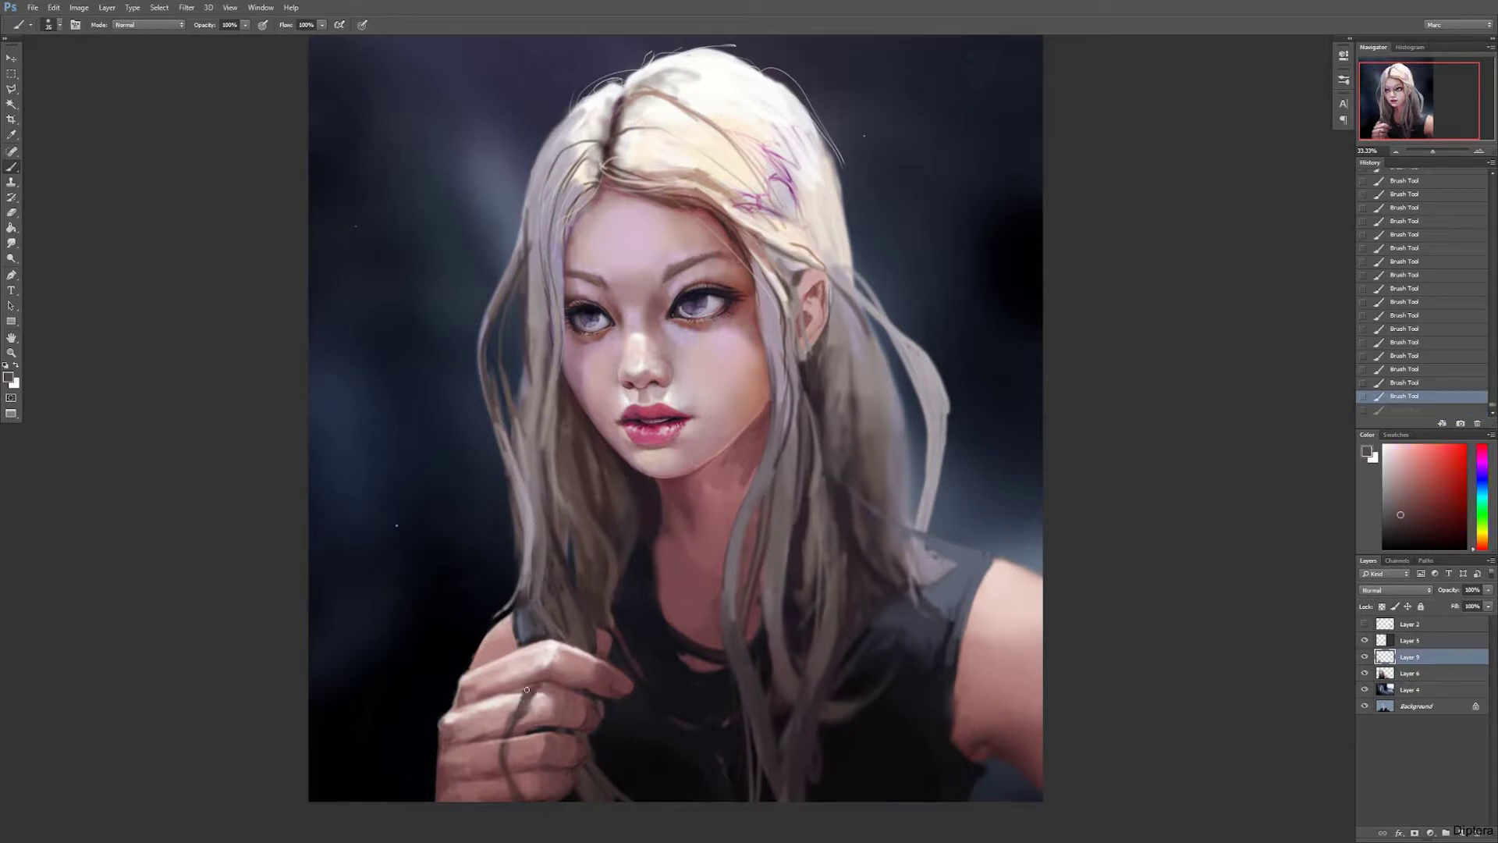
drag(524, 698, 553, 685)
alt+click(555, 581)
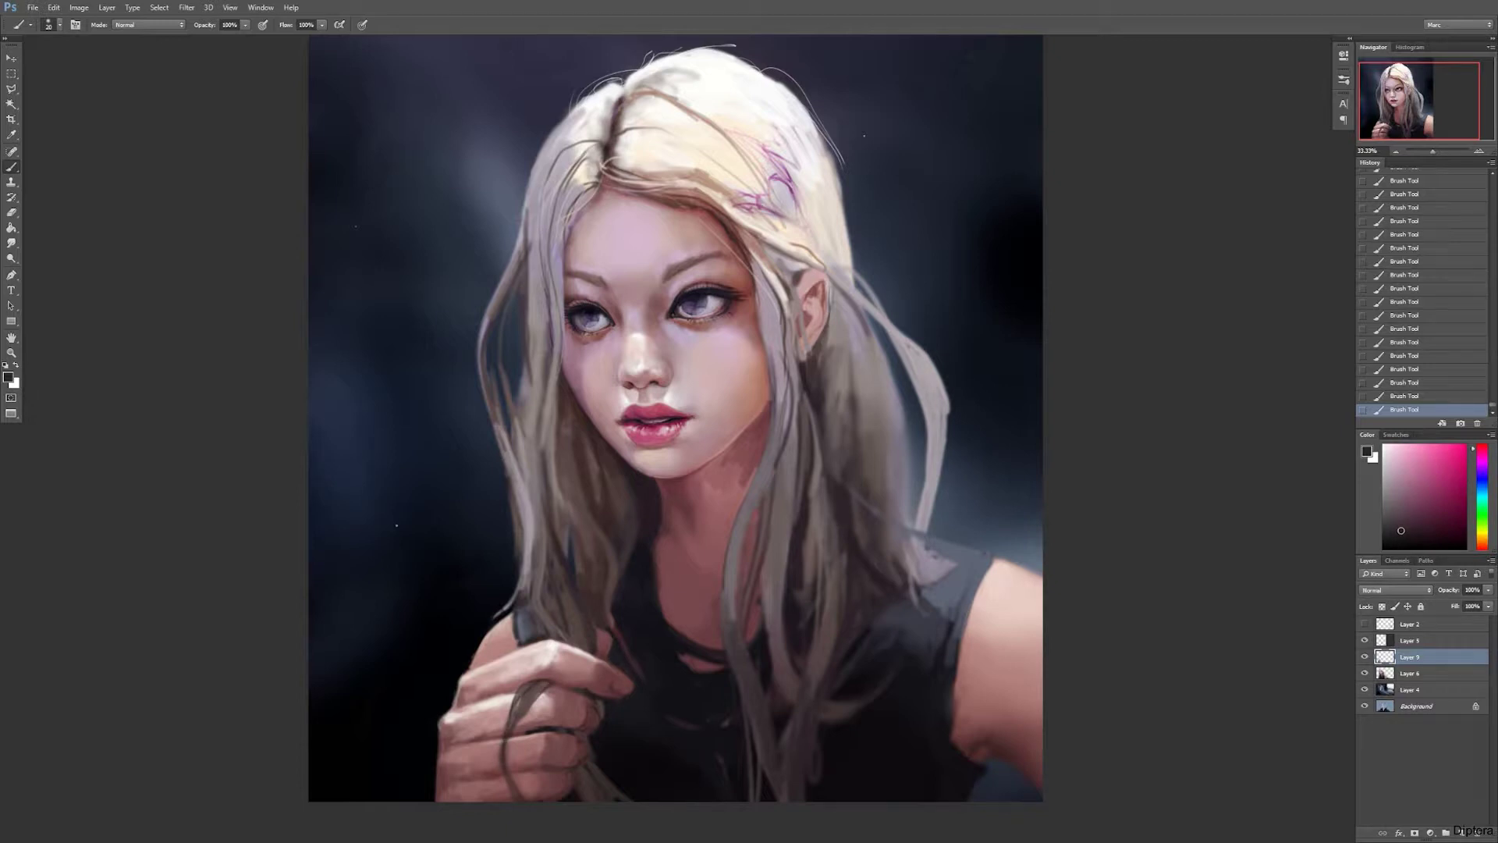
alt+click(546, 557)
alt+click(535, 704)
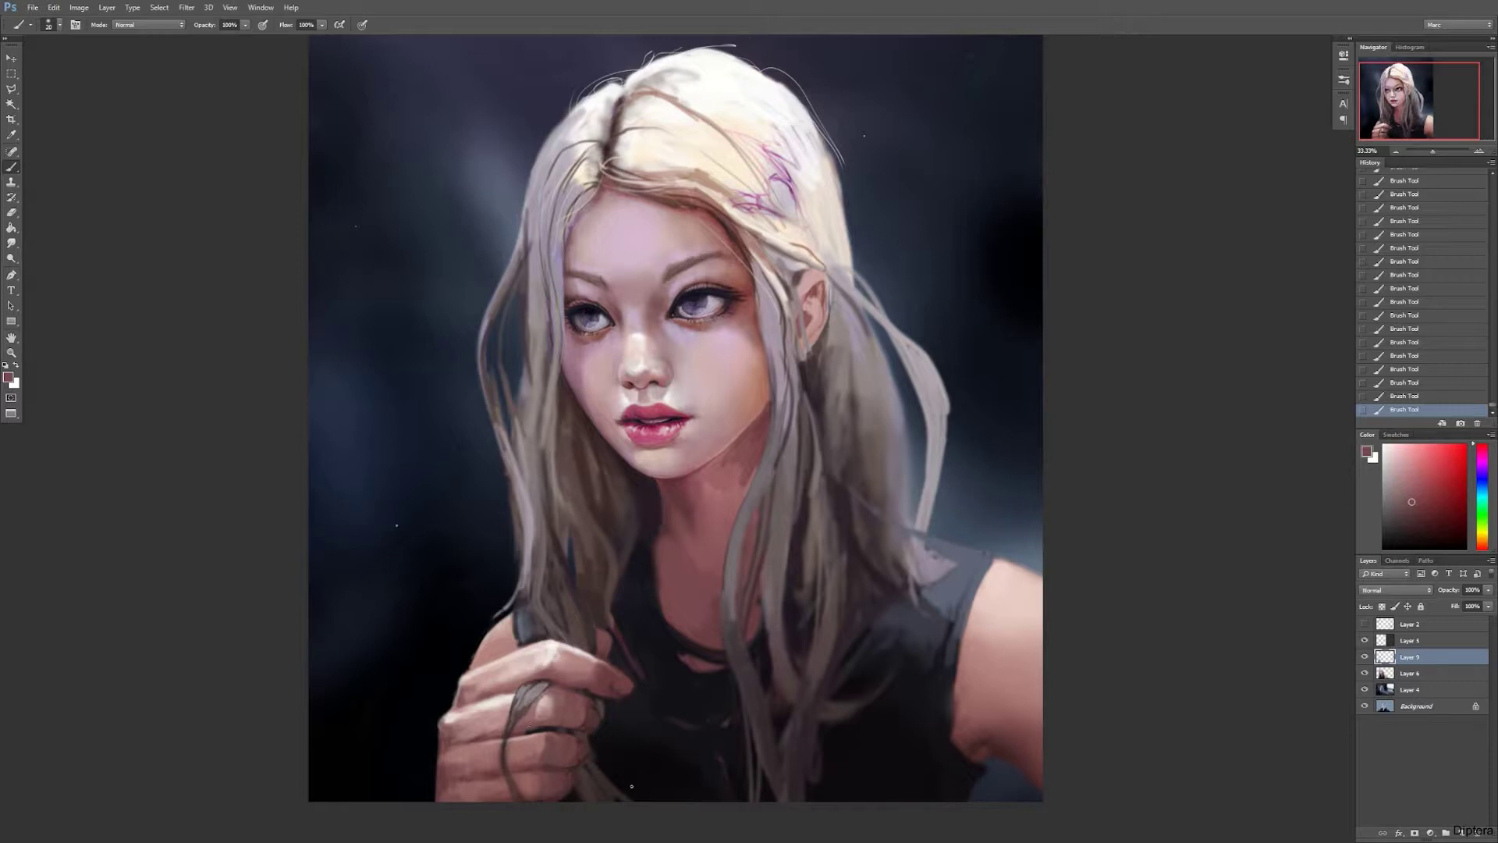
Step: Paint long strands running down into the held hair lock with a smaller brush in sampled dark and grey tones
alt+click(609, 608)
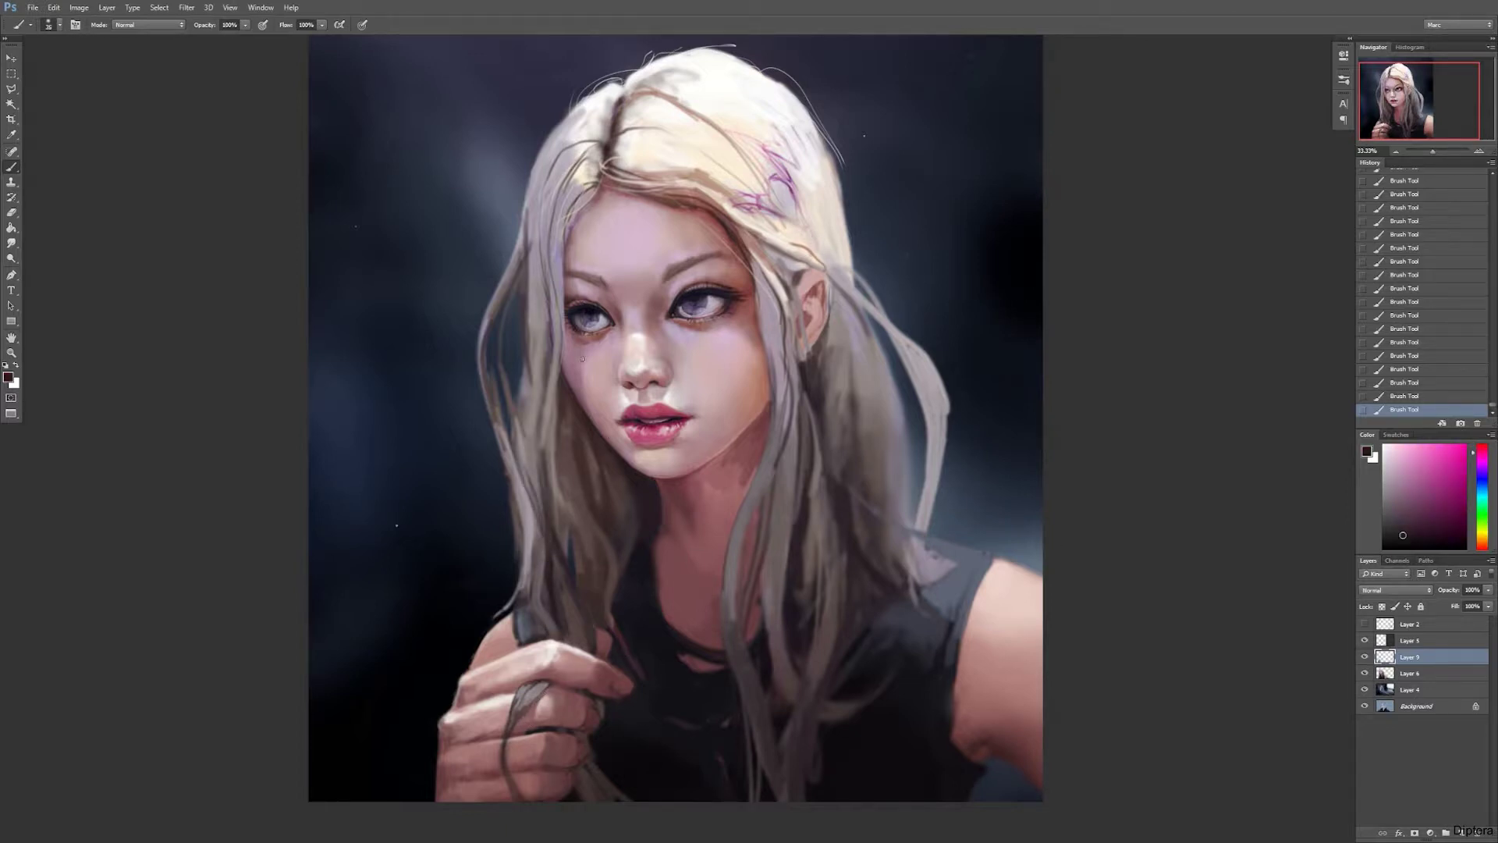
alt+click(526, 468)
key(bracketleft)
key(bracketleft)
key(bracketleft)
alt+click(763, 511)
drag(553, 493, 558, 596)
alt+click(563, 547)
mouse_move(565, 478)
mouse_down()
mouse_move(568, 560)
mouse_move(546, 600)
mouse_up()
Step: Add thinner strands along the held hair lock down to the hand, using sampled grey-brown tones
alt+click(547, 522)
drag(546, 521, 538, 597)
key(bracketleft)
key(bracketleft)
alt+click(541, 557)
drag(549, 535, 542, 557)
mouse_move(550, 499)
mouse_down()
mouse_move(546, 601)
mouse_move(551, 556)
mouse_move(587, 640)
mouse_up()
alt+click(546, 578)
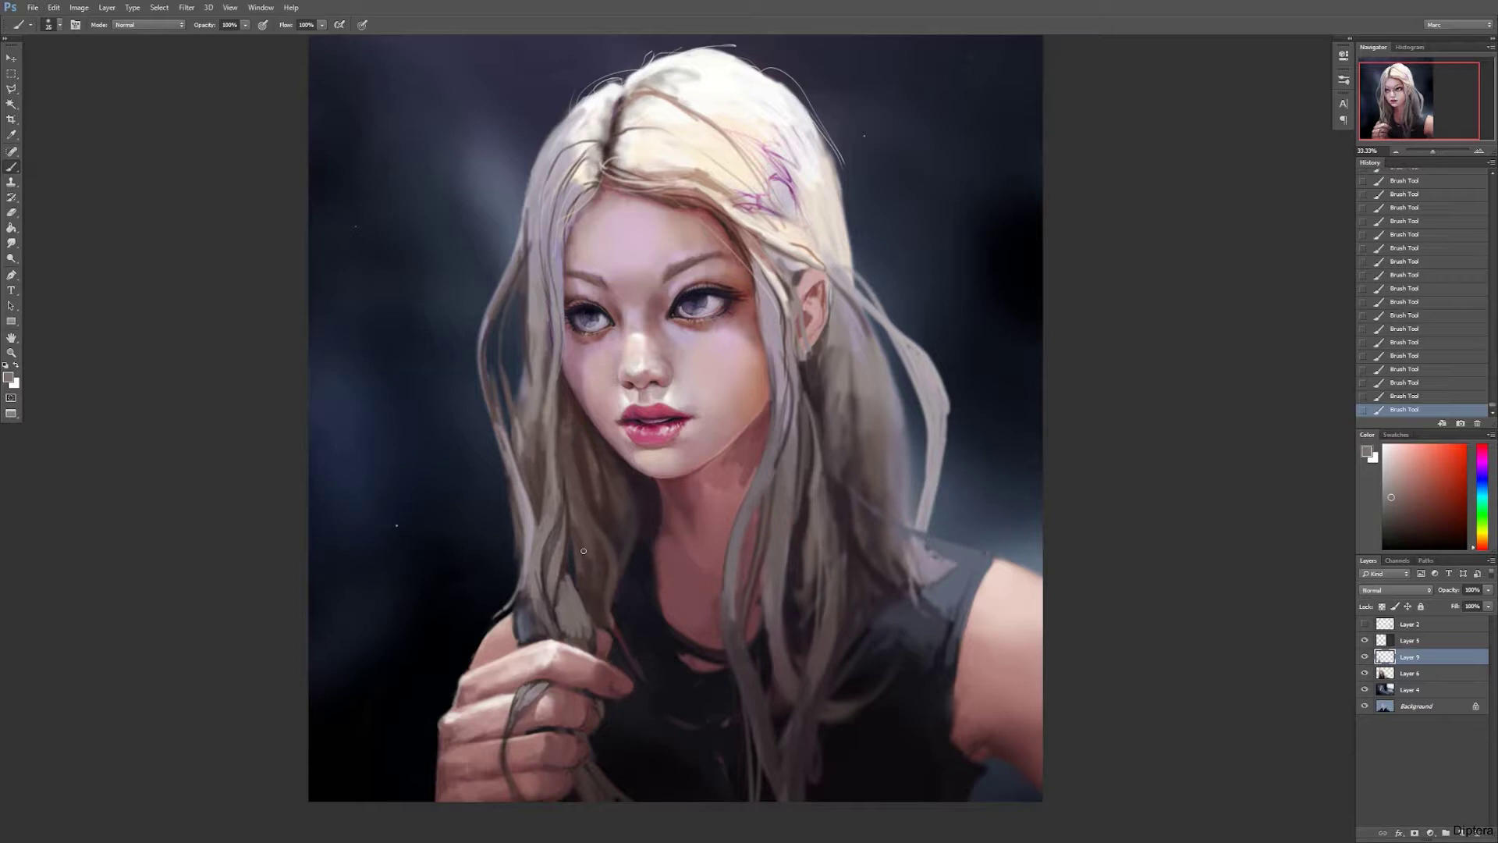
Step: Refine the base of the hair lock where it meets the index finger with sampled light grey and dark tones
mouse_move(565, 612)
mouse_down()
mouse_move(571, 644)
mouse_move(591, 649)
mouse_move(585, 639)
mouse_up()
alt+click(574, 632)
drag(1003, 605, 989, 586)
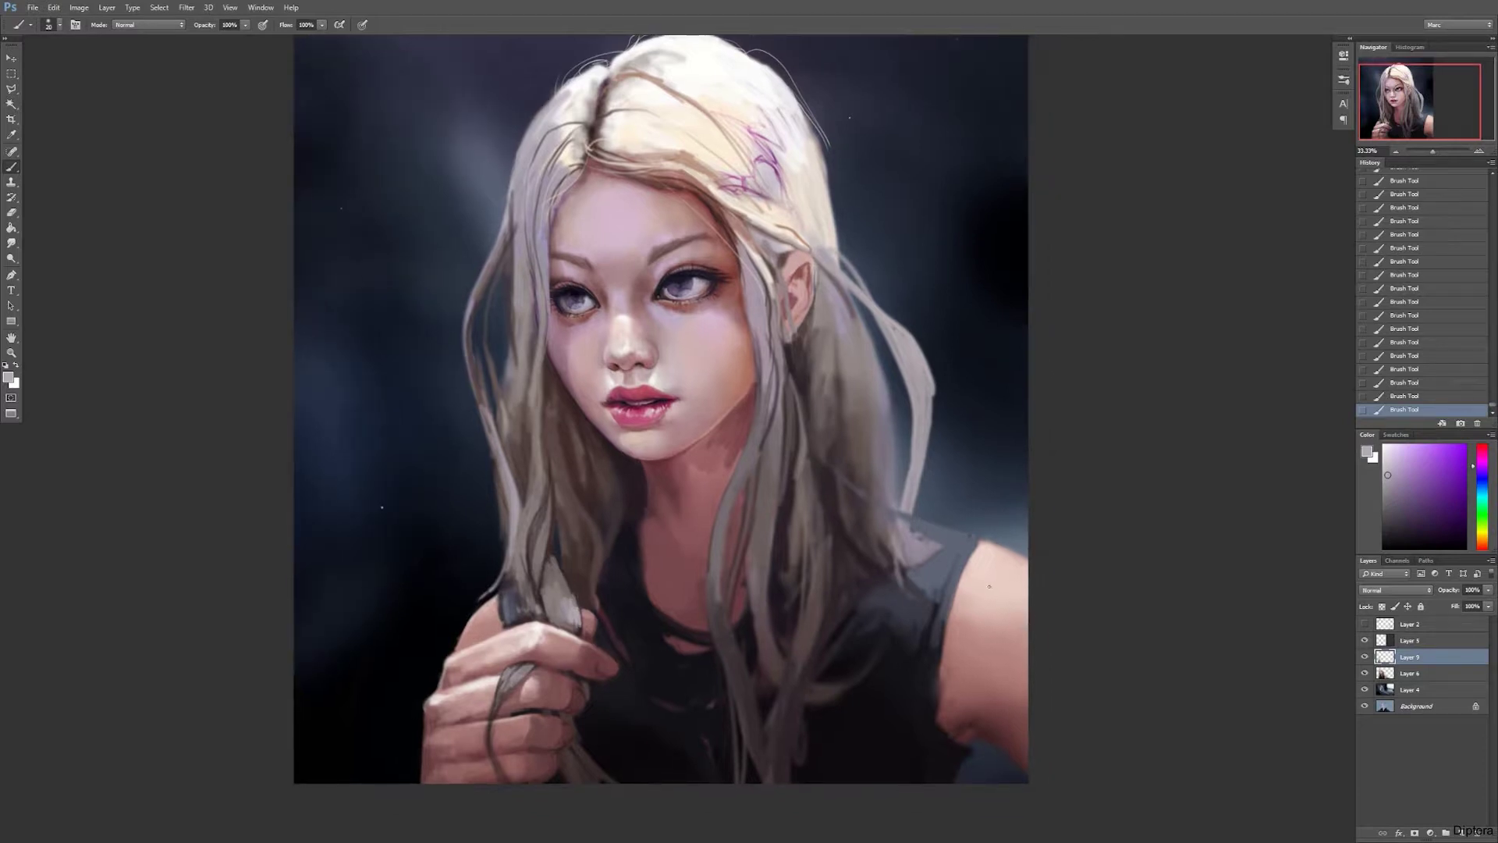
key(bracketright)
key(bracketright)
alt+click(565, 621)
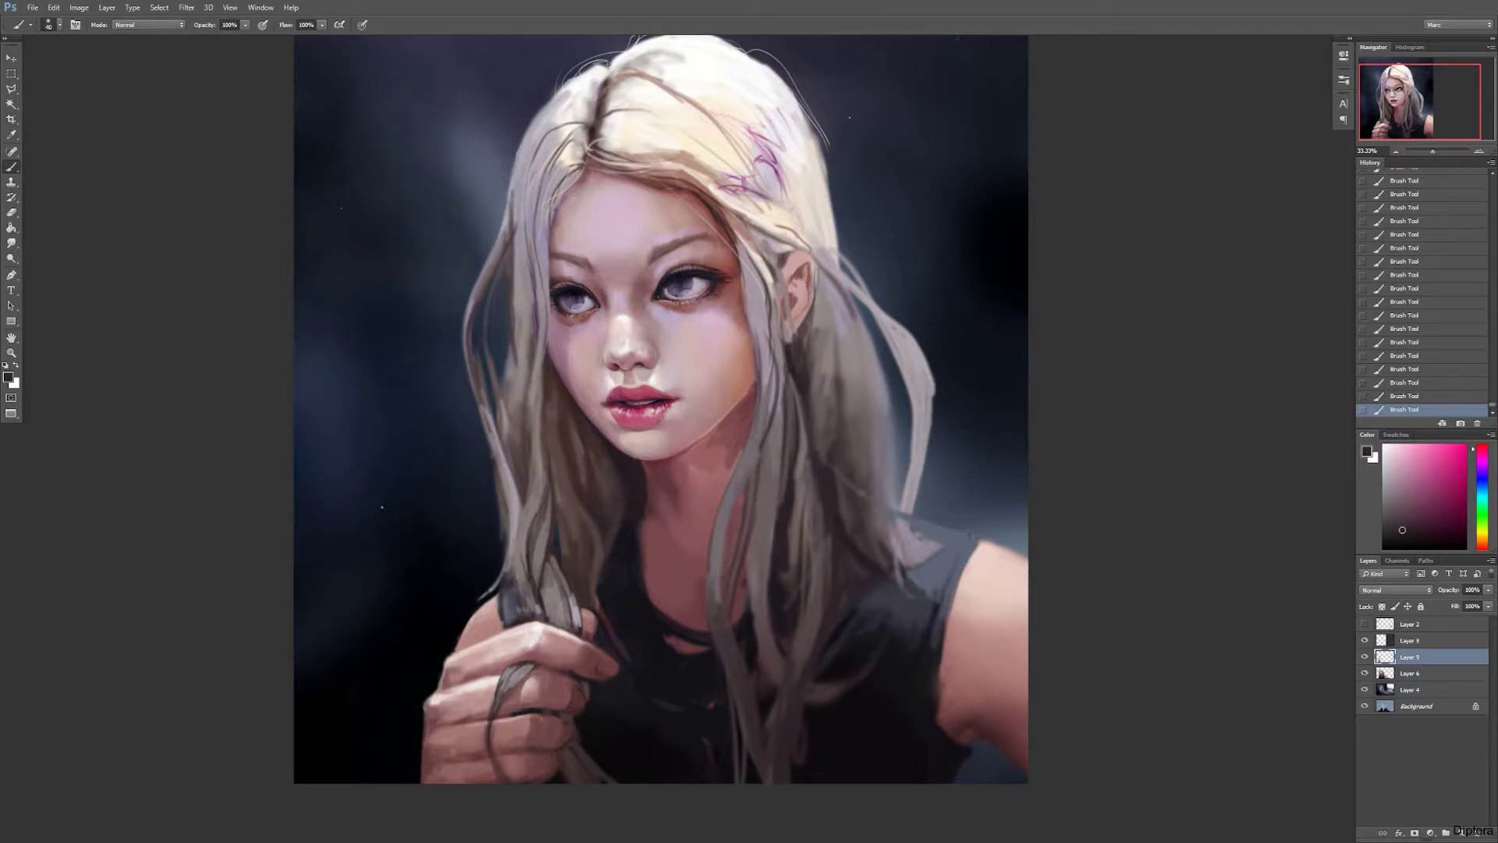
Step: Paint loose hair strands falling onto the shoulder beside the outstretched arm, using small brushes and sampled grey tones
mouse_move(905, 513)
mouse_down()
mouse_move(936, 531)
mouse_move(905, 624)
mouse_up()
alt+click(935, 530)
drag(921, 569, 894, 702)
alt+click(953, 459)
drag(954, 427, 912, 338)
alt+click(903, 377)
key(bracketleft)
key(bracketleft)
mouse_move(918, 557)
mouse_down()
mouse_move(894, 725)
mouse_move(893, 671)
mouse_up()
key(bracketright)
key(bracketright)
alt+click(868, 531)
drag(889, 537, 877, 461)
Step: Refine the edge of the dress neckline between the hair strands with sampled dark and skin tones
alt+click(654, 516)
alt+click(691, 663)
drag(691, 640, 679, 573)
alt+click(694, 593)
key(bracketright)
key(bracketright)
key(bracketright)
key(bracketright)
key(bracketright)
key(bracketright)
key(bracketright)
key(bracketleft)
key(bracketleft)
key(bracketleft)
key(bracketleft)
key(bracketleft)
key(bracketleft)
key(bracketleft)
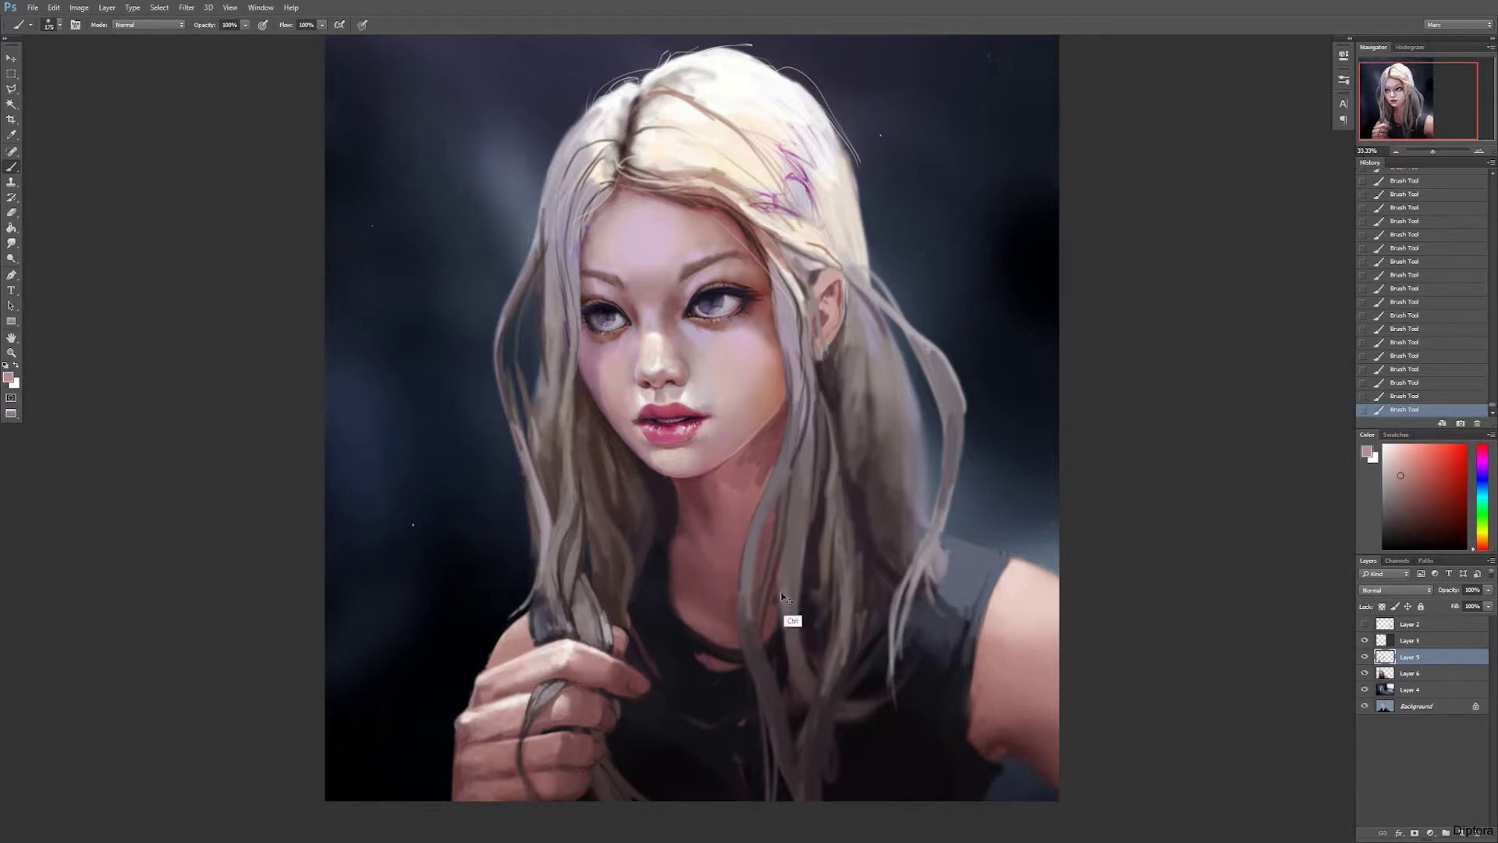
Step: Blend the chest skin above the neckline with sampled pinkish skin tones, varying the brush size
alt+click(720, 605)
mouse_move(702, 597)
mouse_down()
mouse_move(705, 507)
mouse_move(706, 593)
mouse_up()
key(ctrl+z)
alt+click(707, 576)
key(bracketright)
key(bracketright)
key(bracketright)
key(bracketright)
key(bracketright)
key(bracketright)
key(bracketright)
alt+click(710, 596)
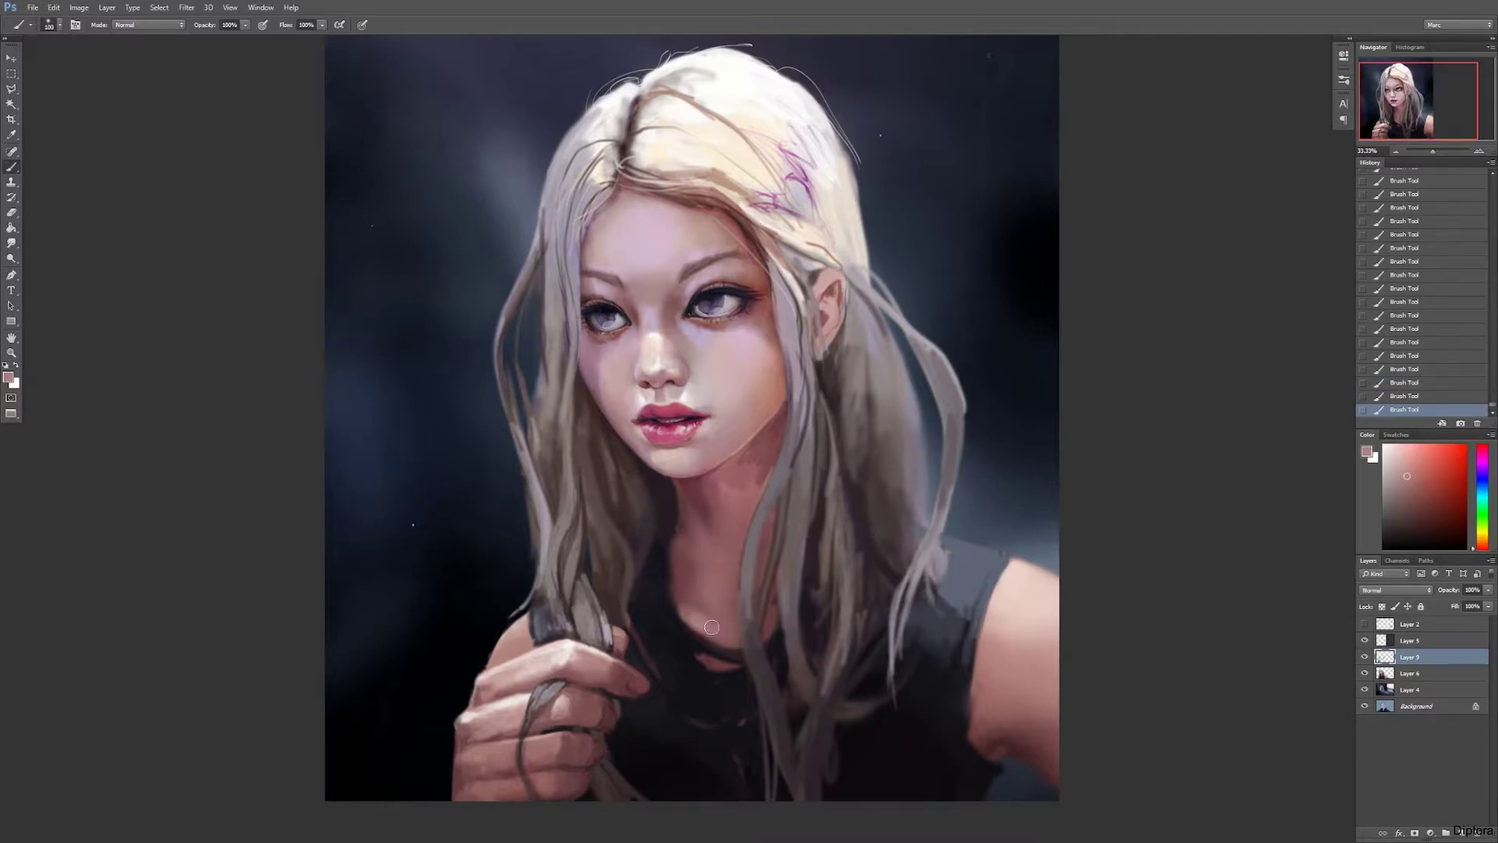
alt+click(693, 582)
key(bracketleft)
key(bracketleft)
key(bracketleft)
key(bracketleft)
key(bracketleft)
key(bracketleft)
key(bracketleft)
key(bracketleft)
key(bracketleft)
key(bracketleft)
key(bracketleft)
key(bracketleft)
Step: Soften the neck shading beside the hair below the jaw with sampled skin tones and a larger brush
alt+click(678, 531)
key(bracketright)
key(bracketright)
key(bracketright)
key(bracketright)
key(bracketright)
key(bracketright)
alt+click(662, 534)
Step: Paint light grey curls over the shoulder and a long thin strand beside the hair with a small brush
key(bracketleft)
key(bracketleft)
key(bracketleft)
key(bracketleft)
key(bracketleft)
alt+click(910, 570)
mouse_move(940, 538)
mouse_down()
mouse_move(925, 524)
mouse_move(945, 555)
mouse_move(895, 454)
mouse_up()
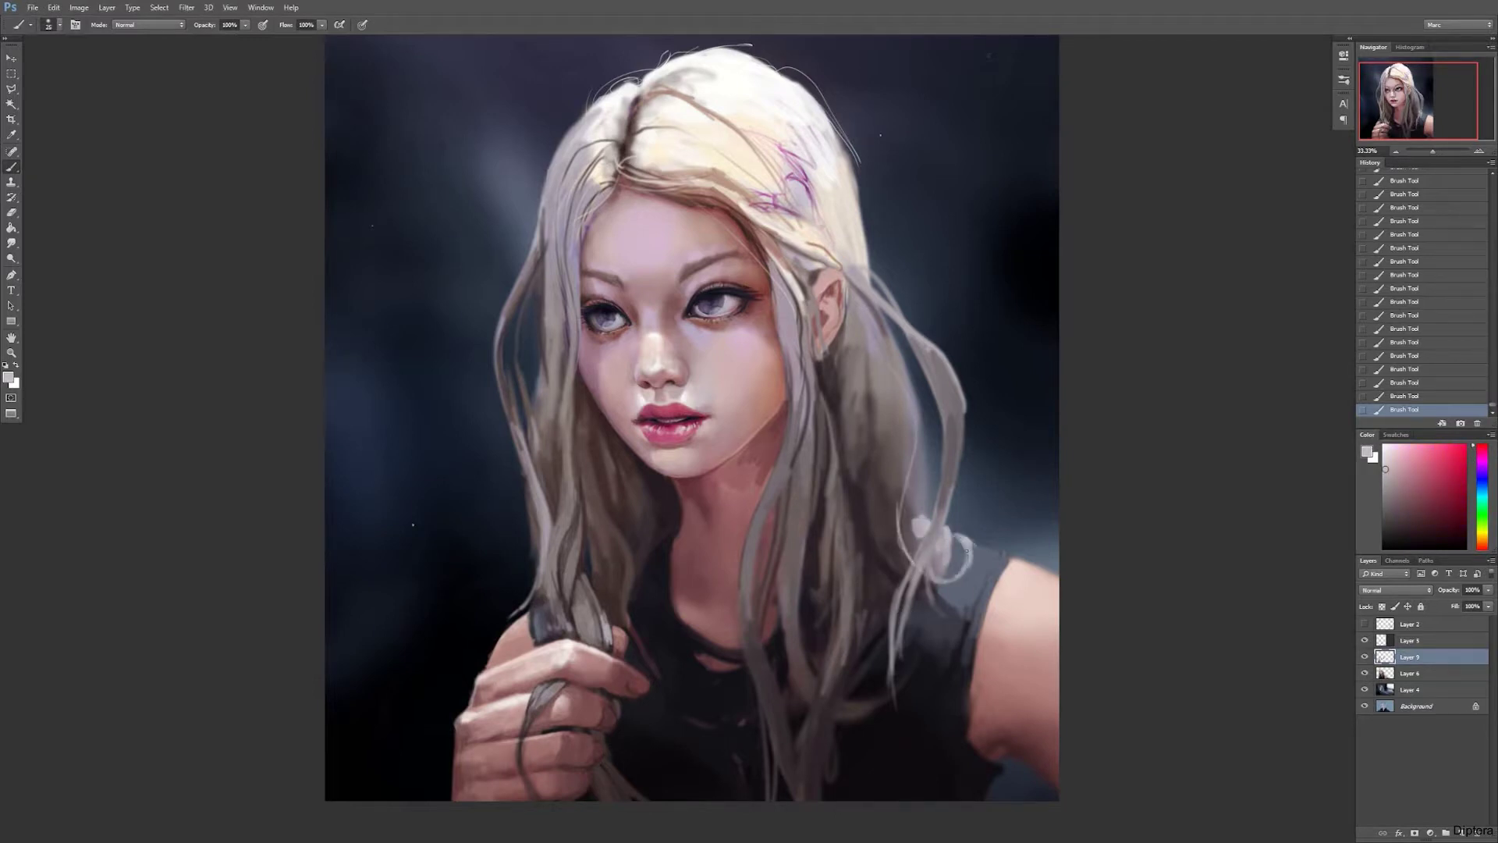
Step: Shade the dress around the shoulder near the outstretched arm with a large brush in a sampled dark tone
scroll(1071, 534, down, 2)
key(bracketright)
key(bracketright)
key(bracketright)
key(bracketright)
key(bracketright)
key(bracketright)
key(bracketright)
key(bracketright)
key(bracketright)
key(bracketright)
key(bracketright)
alt+click(926, 605)
key(bracketleft)
key(bracketleft)
key(bracketleft)
key(bracketleft)
key(bracketleft)
key(bracketleft)
key(bracketleft)
key(bracketleft)
key(bracketleft)
key(bracketleft)
key(bracketleft)
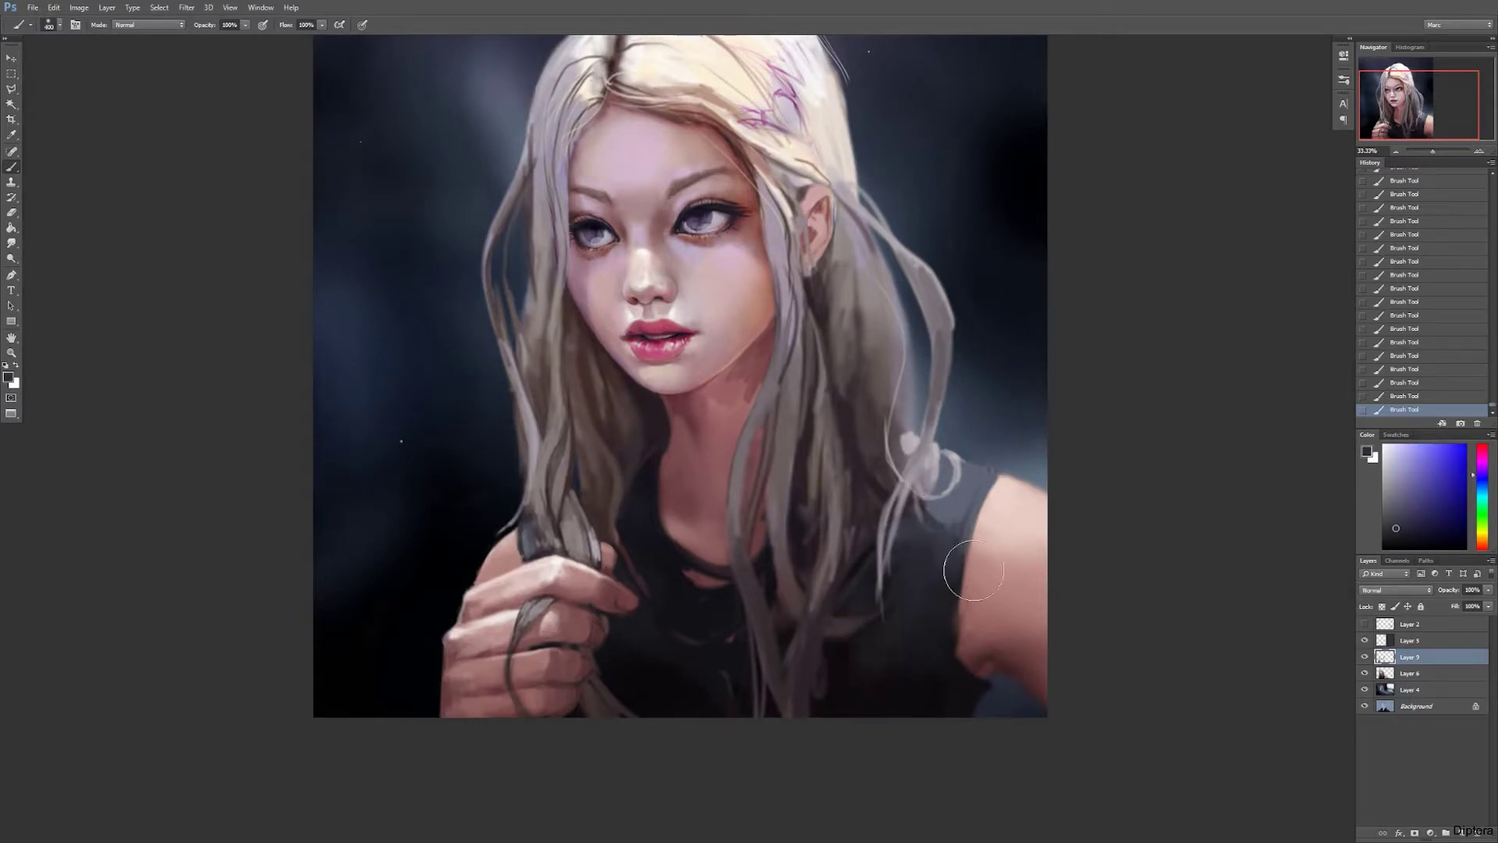
Step: Refine the dress's armhole edge along the outstretched arm with a smaller brush in sampled skin, dark and grey-blue tones
alt+click(995, 522)
alt+click(981, 677)
key(bracketleft)
key(bracketleft)
key(bracketleft)
key(bracketleft)
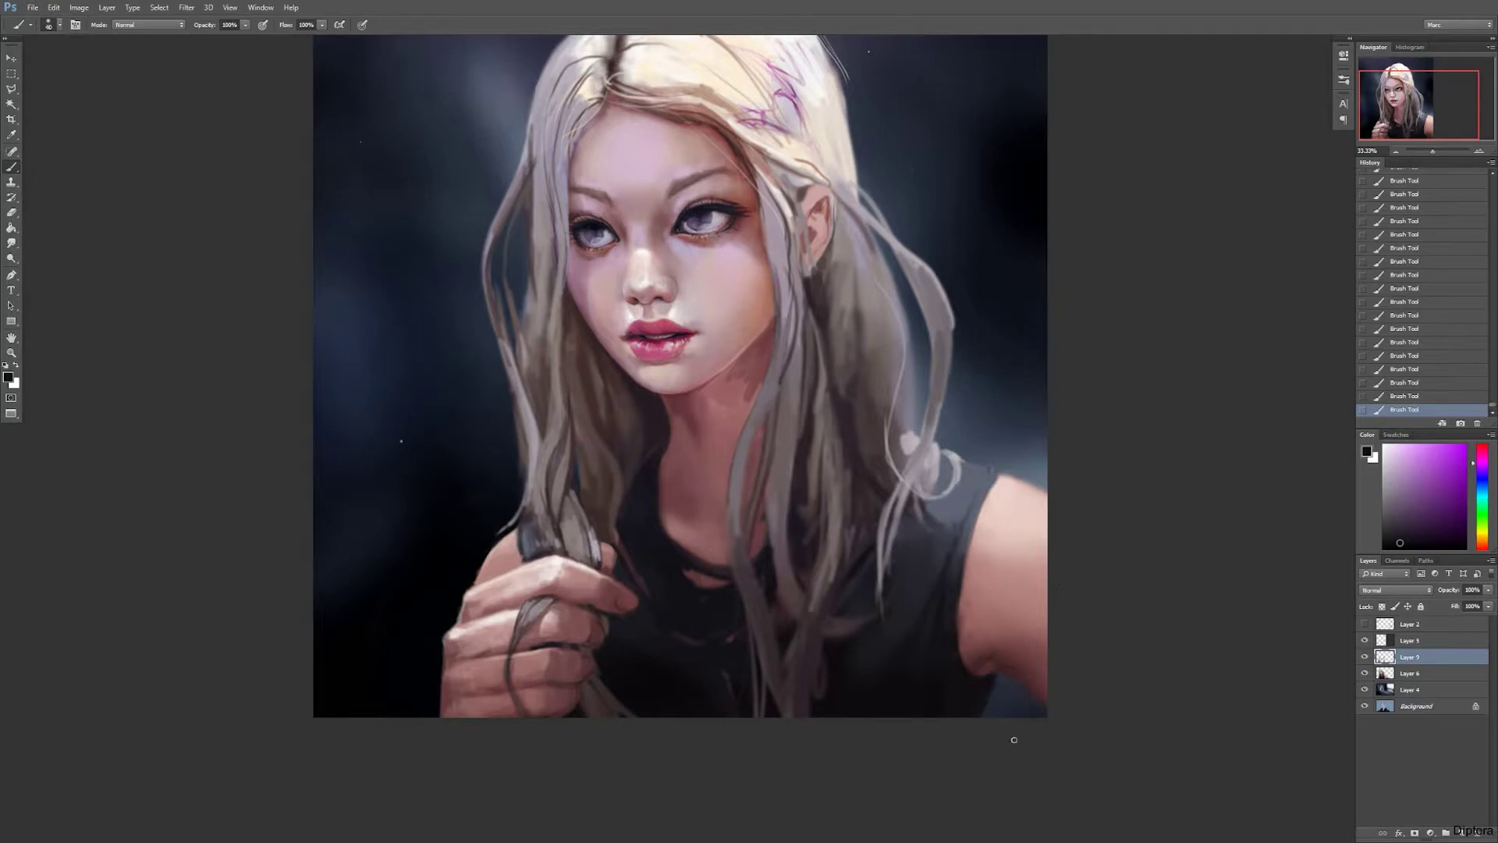
alt+click(981, 494)
alt+click(972, 550)
alt+click(528, 537)
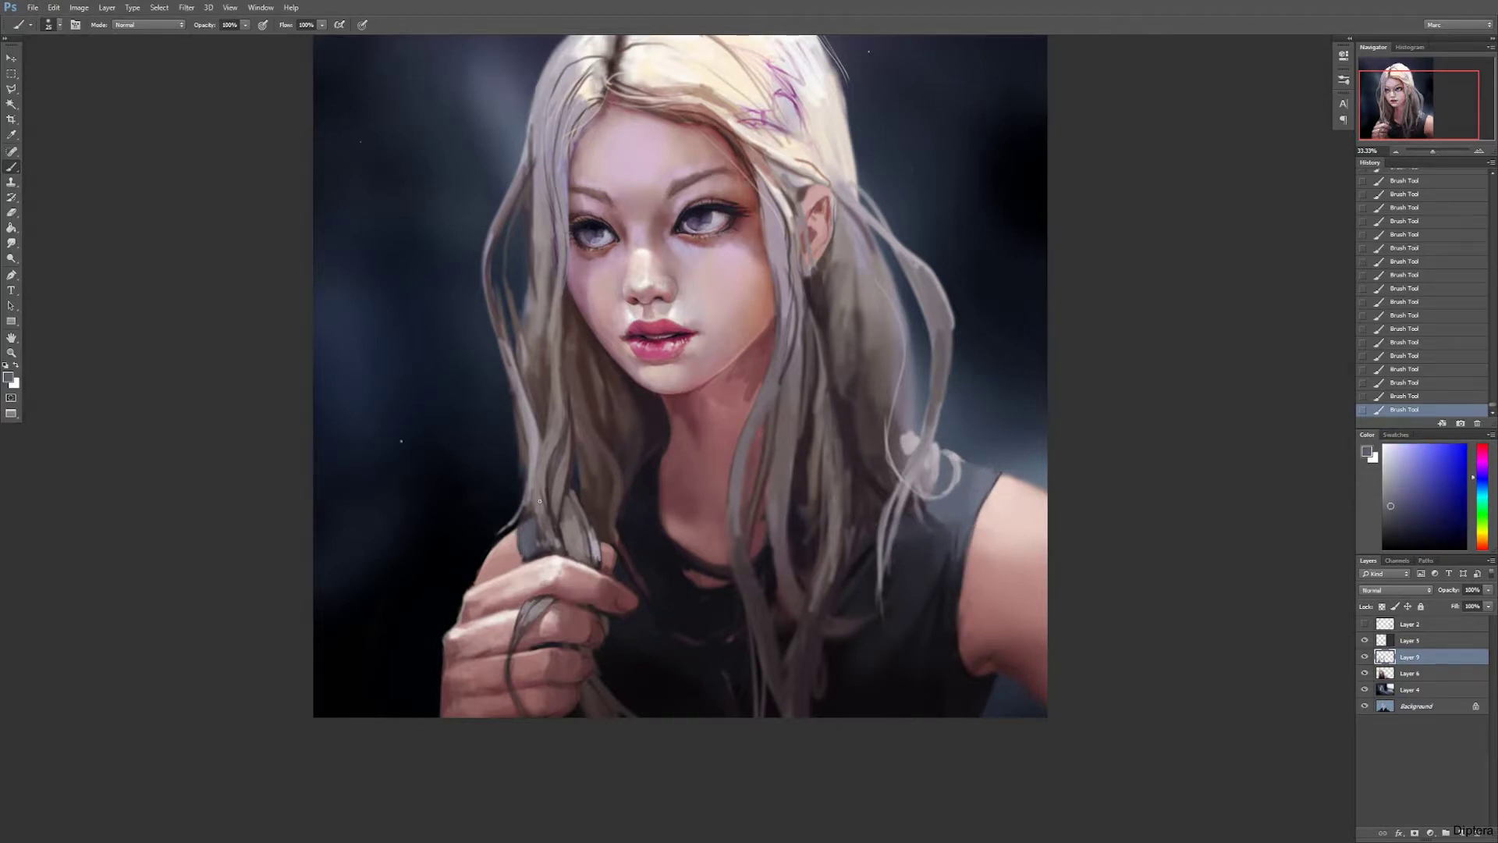
Step: Lighten the shoulder and front of the dress with larger brushes in sampled blue-grey tones
key(bracketright)
key(bracketright)
key(bracketright)
key(bracketright)
key(bracketright)
key(bracketright)
key(bracketright)
key(bracketright)
key(bracketright)
key(bracketright)
key(bracketright)
key(bracketright)
key(bracketright)
alt+click(957, 510)
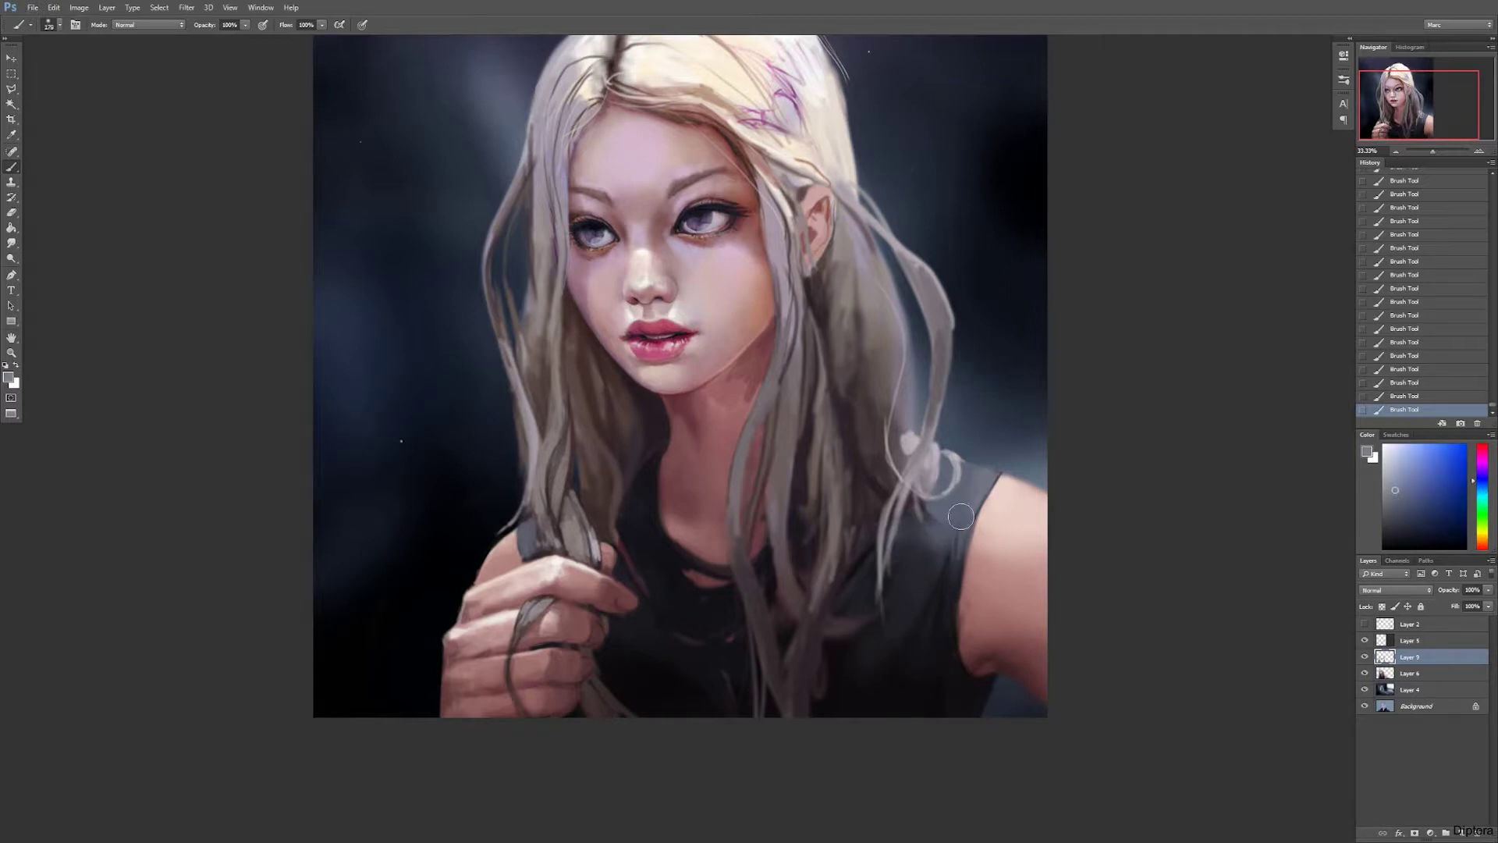
alt+click(930, 539)
key(bracketright)
key(bracketright)
key(bracketright)
key(bracketright)
key(bracketright)
key(bracketright)
key(bracketright)
key(bracketright)
key(bracketleft)
key(bracketleft)
key(bracketleft)
key(bracketleft)
key(bracketleft)
key(bracketleft)
key(bracketleft)
key(bracketleft)
key(bracketleft)
key(bracketleft)
key(bracketleft)
key(bracketleft)
key(bracketleft)
key(bracketleft)
key(bracketleft)
Step: Paint thin dark torn strips across the chest above the neckline with a small brush in sampled dark tones
alt+click(635, 612)
alt+click(725, 630)
key(bracketleft)
key(bracketleft)
alt+click(670, 529)
drag(665, 521, 725, 540)
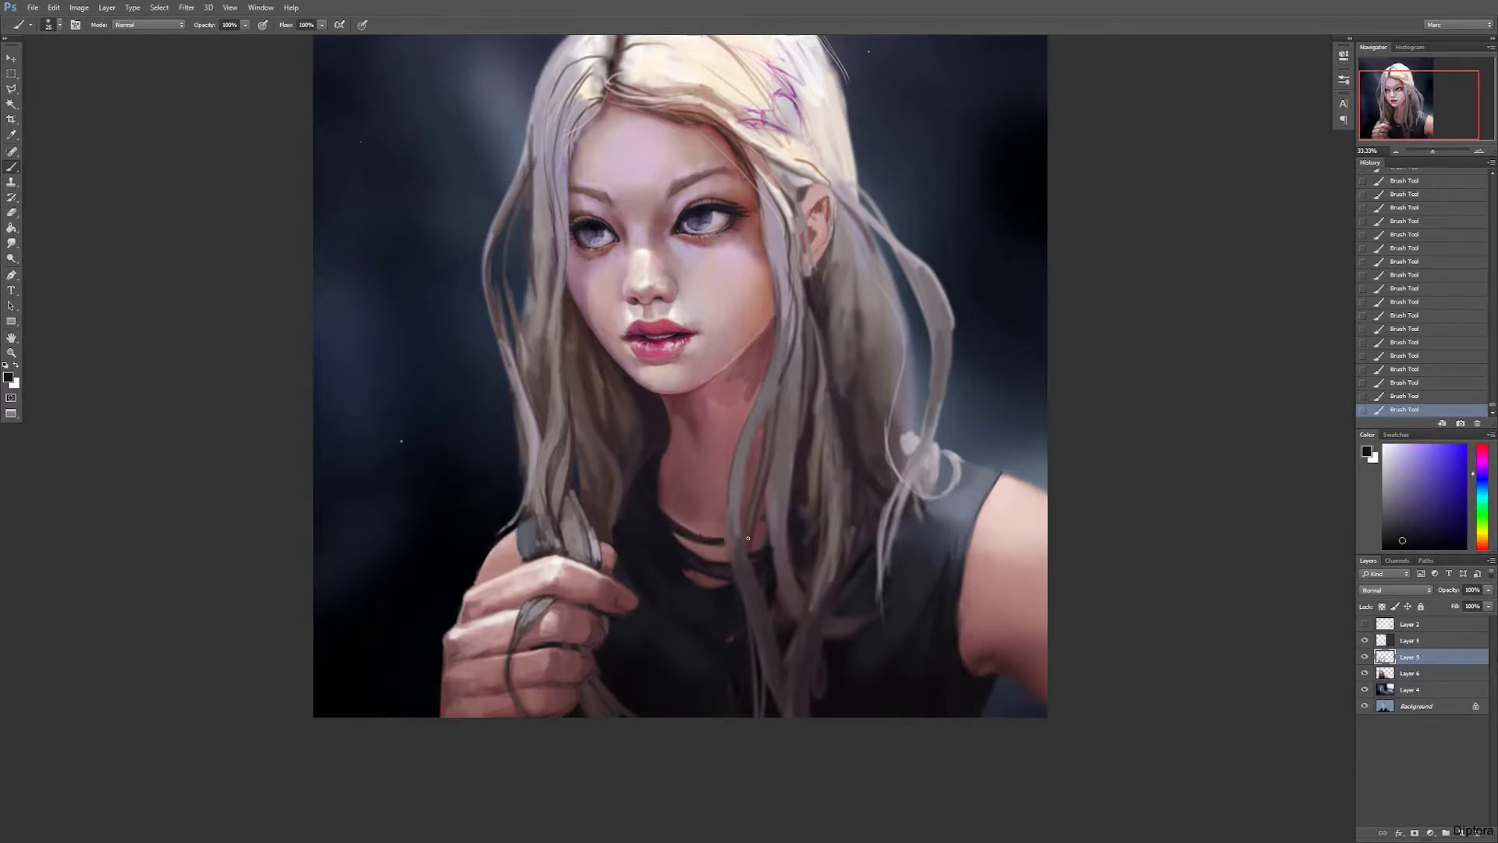
drag(662, 472, 735, 521)
alt+click(809, 495)
alt+click(745, 479)
key(bracketleft)
key(bracketleft)
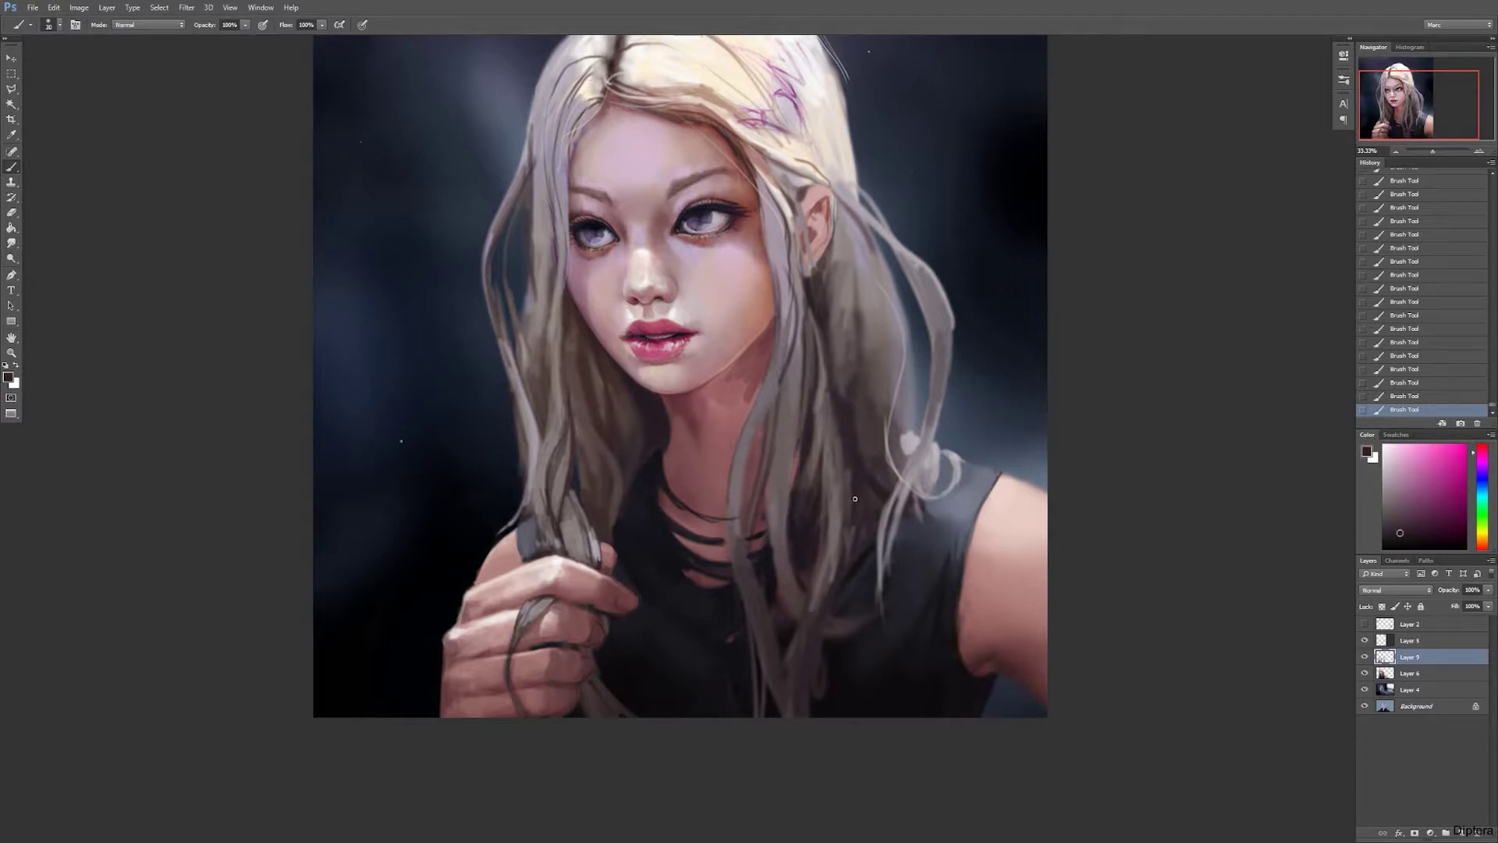
Step: Flip the canvas horizontally and sample a grey tone from the long hair beside the neck
key(ctrl+shift+h)
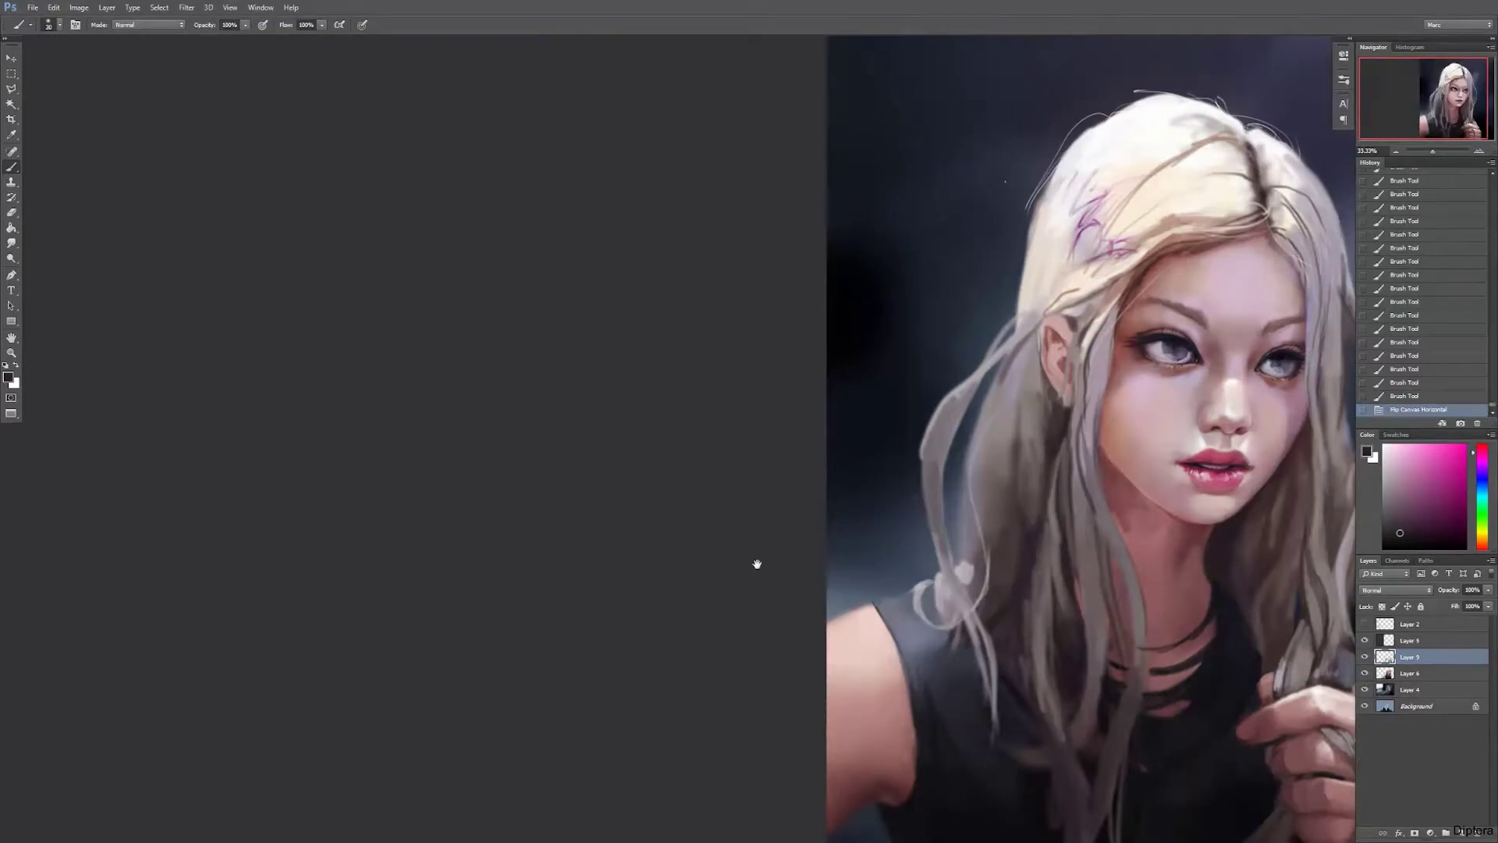
drag(827, 547, 829, 481)
alt+click(692, 523)
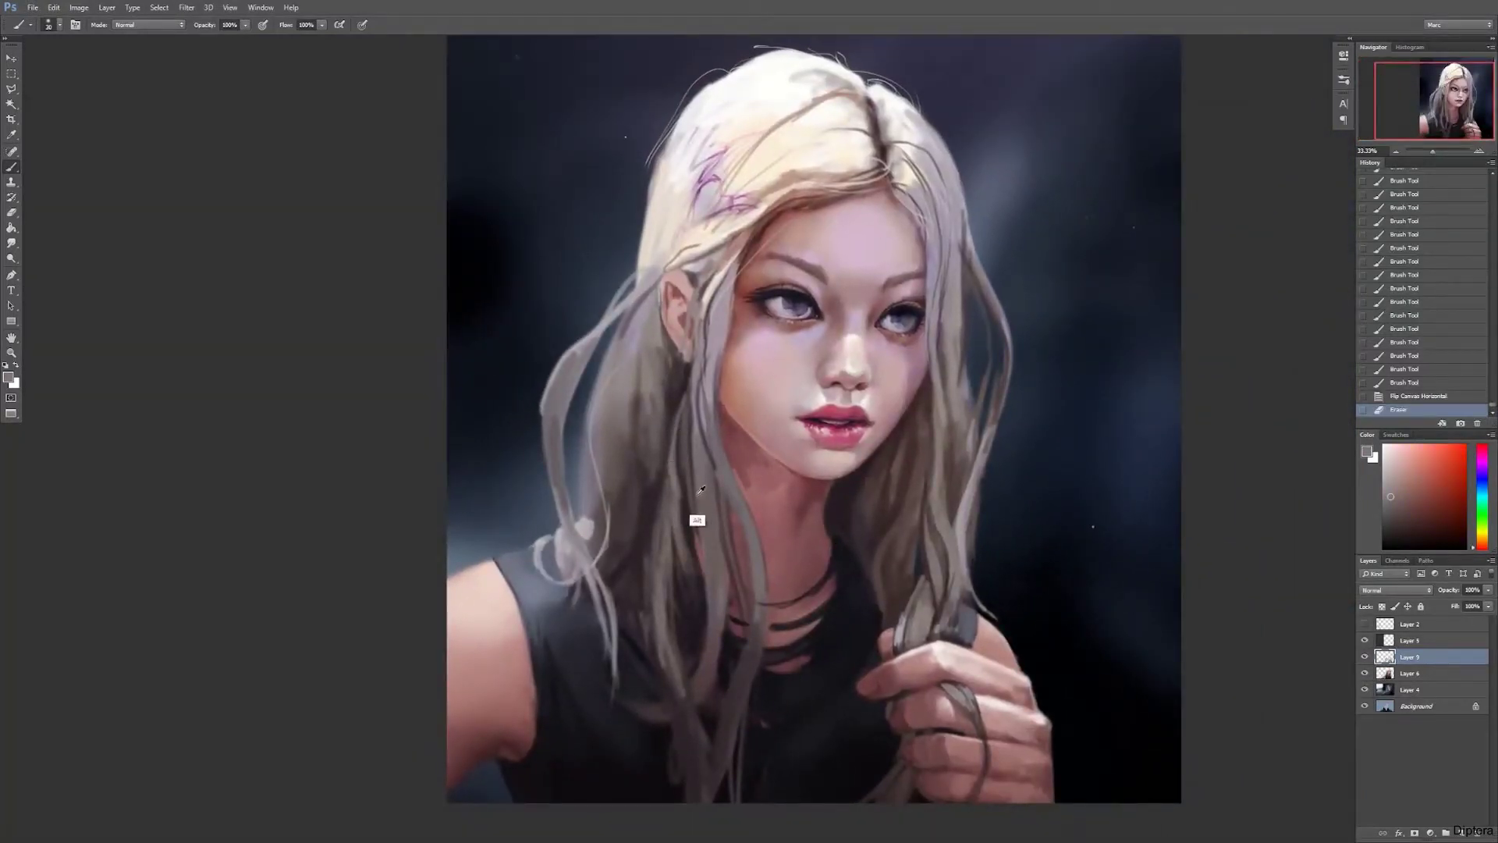
Step: Try repainting the long hair between the ear and chest with broad strokes in sampled grey-brown tones
drag(687, 390, 699, 465)
mouse_move(682, 340)
mouse_down()
mouse_move(686, 397)
mouse_move(659, 499)
mouse_up()
alt+click(690, 312)
mouse_move(690, 287)
mouse_down()
mouse_move(693, 343)
mouse_move(655, 434)
mouse_move(662, 539)
mouse_up()
alt+click(678, 351)
alt+click(654, 506)
key(bracketright)
alt+click(673, 500)
mouse_move(690, 403)
mouse_down()
mouse_move(679, 515)
mouse_move(644, 609)
mouse_up()
alt+click(676, 468)
key(bracketleft)
key(bracketleft)
Step: Try extending grey strands down over the shoulder and chest, and revert the history to the Flip Canvas Horizontal state
mouse_move(681, 437)
mouse_down()
mouse_move(640, 538)
mouse_move(608, 570)
mouse_up()
drag(652, 468, 616, 632)
drag(648, 398, 628, 507)
drag(671, 358, 624, 499)
drag(664, 316, 628, 600)
key(ctrl+z)
alt+click(669, 362)
key(bracketright)
mouse_move(671, 578)
mouse_down()
mouse_move(653, 562)
mouse_move(682, 647)
mouse_up()
alt+click(666, 683)
key(bracketleft)
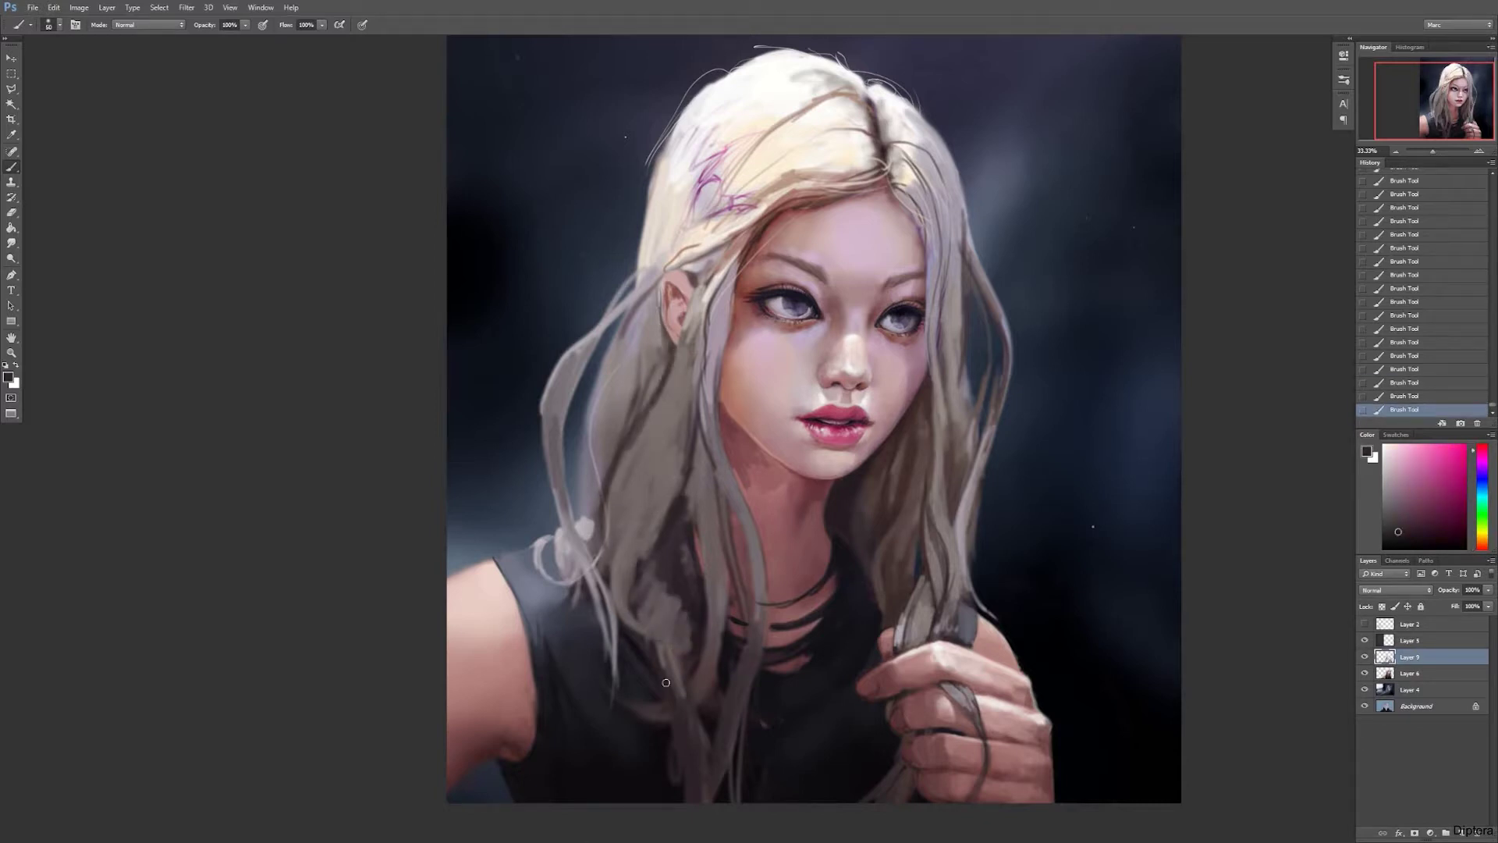
click(1431, 288)
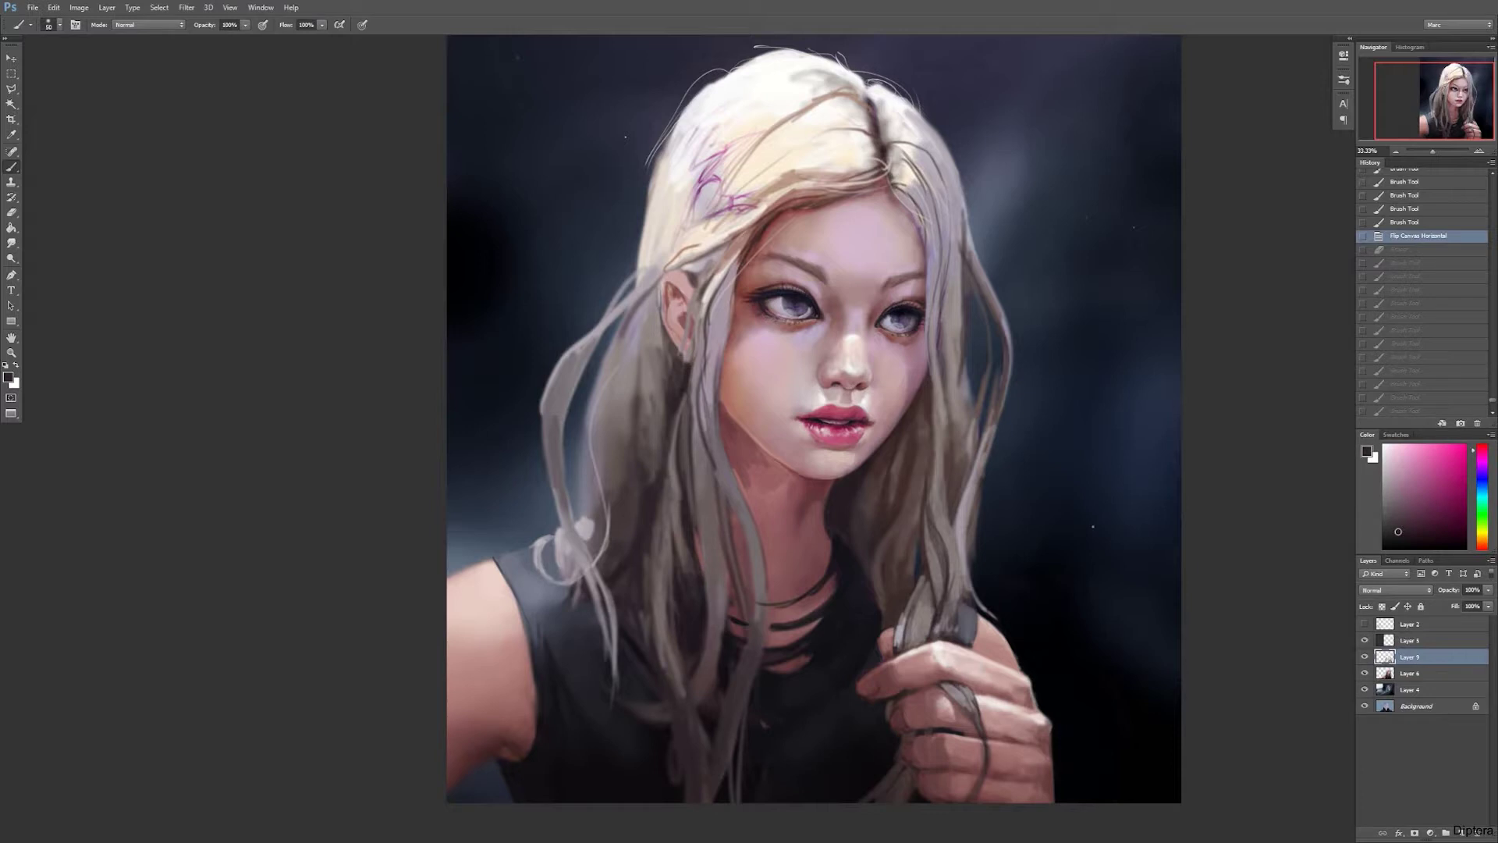
Step: Touch up the far shoulder and the knuckles of the raised hand with short strokes in sampled tones
mouse_move(1061, 599)
mouse_down()
mouse_move(1080, 575)
mouse_move(1079, 525)
mouse_up()
mouse_move(1001, 626)
mouse_down()
mouse_move(1023, 673)
mouse_move(1026, 634)
mouse_move(1038, 646)
mouse_move(1022, 640)
mouse_up()
alt+click(1012, 629)
alt+click(1015, 632)
drag(1003, 589, 1020, 598)
drag(1010, 667, 1050, 681)
drag(1053, 679, 1077, 684)
alt+click(1028, 637)
mouse_move(1018, 632)
mouse_down()
mouse_move(1061, 659)
mouse_move(1087, 705)
mouse_move(1046, 663)
mouse_move(1024, 605)
mouse_move(1069, 658)
mouse_move(1032, 683)
mouse_move(1042, 691)
mouse_up()
key(bracketleft)
key(bracketleft)
key(bracketleft)
key(bracketleft)
key(bracketleft)
key(bracketright)
key(bracketright)
alt+click(1067, 649)
alt+click(1024, 605)
Step: Paint fine strands down the hair beside the neck with a small brush in sampled grey-brown tones
key(bracketleft)
key(bracketleft)
key(bracketleft)
key(bracketright)
mouse_move(702, 428)
mouse_down()
mouse_move(701, 548)
mouse_move(691, 468)
mouse_up()
alt+click(703, 505)
key(bracketright)
alt+click(869, 537)
alt+click(685, 542)
drag(689, 477, 685, 600)
alt+click(702, 488)
mouse_move(704, 445)
mouse_down()
mouse_move(710, 519)
mouse_move(693, 365)
mouse_move(707, 453)
mouse_move(693, 498)
mouse_up()
key(bracketleft)
key(bracketleft)
alt+click(698, 468)
alt+click(687, 432)
Step: Blend the hair mass below the ear with larger strokes in sampled tones, refining it with a smaller brush
key(bracketright)
key(bracketright)
key(bracketright)
key(bracketright)
alt+click(672, 365)
key(bracketright)
alt+click(671, 392)
mouse_move(700, 352)
mouse_down()
mouse_move(683, 427)
mouse_move(686, 580)
mouse_up()
key(bracketright)
alt+click(694, 411)
drag(671, 344, 687, 461)
drag(687, 406, 678, 504)
key(bracketleft)
key(bracketleft)
key(bracketleft)
key(bracketleft)
key(bracketleft)
alt+click(679, 421)
mouse_move(675, 375)
mouse_down()
mouse_move(669, 471)
mouse_move(695, 423)
mouse_up()
alt+click(702, 294)
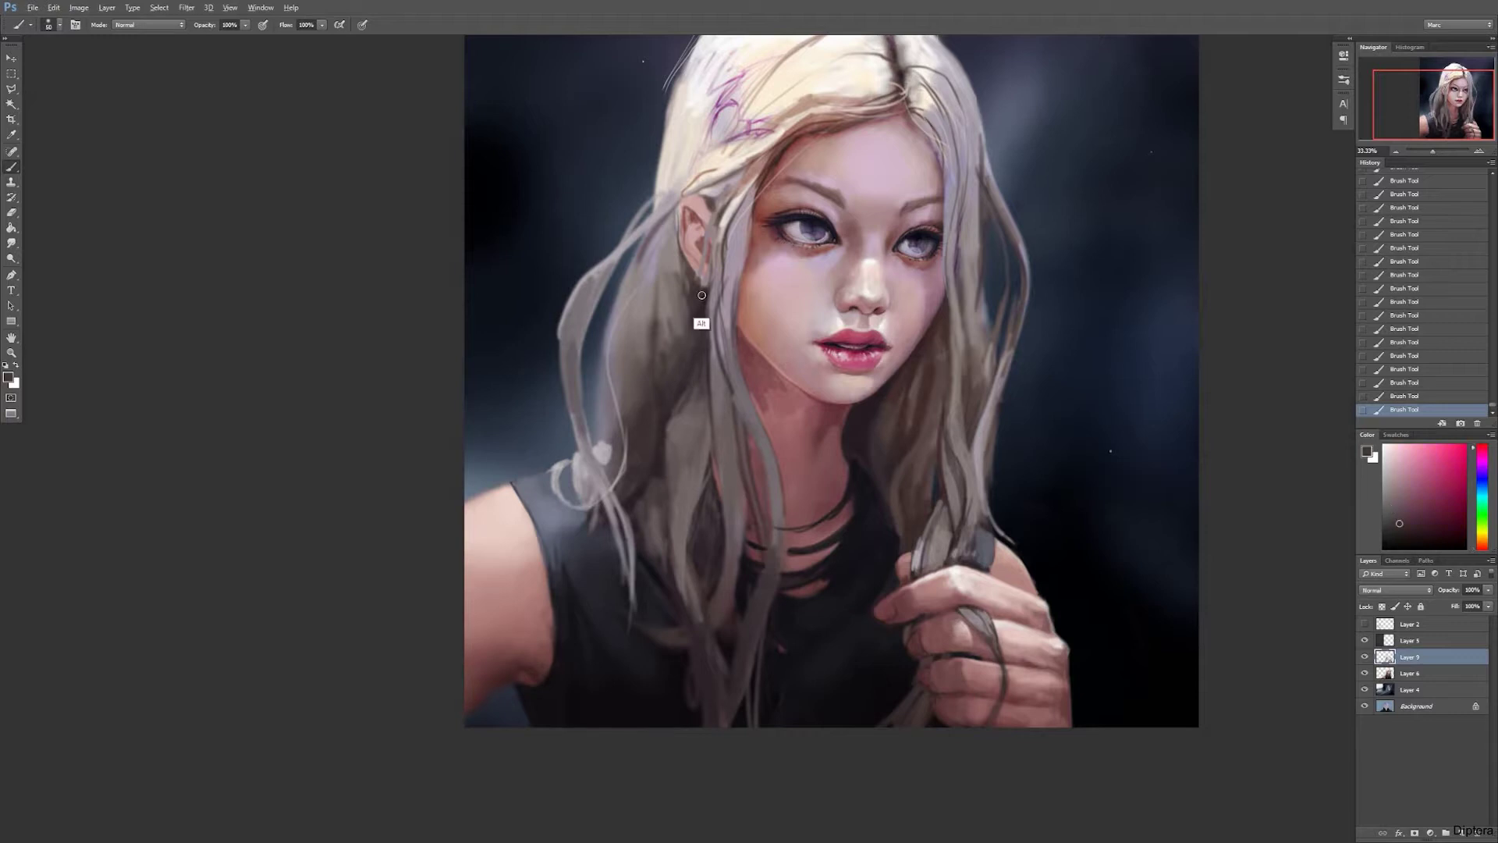
Step: Try a broad stroke across the hair below the ear with a much larger brush, and undo the last strokes
key(bracketright)
key(bracketright)
key(bracketright)
key(bracketright)
key(bracketright)
key(bracketright)
key(bracketright)
key(bracketright)
drag(682, 296, 631, 351)
alt+click(677, 249)
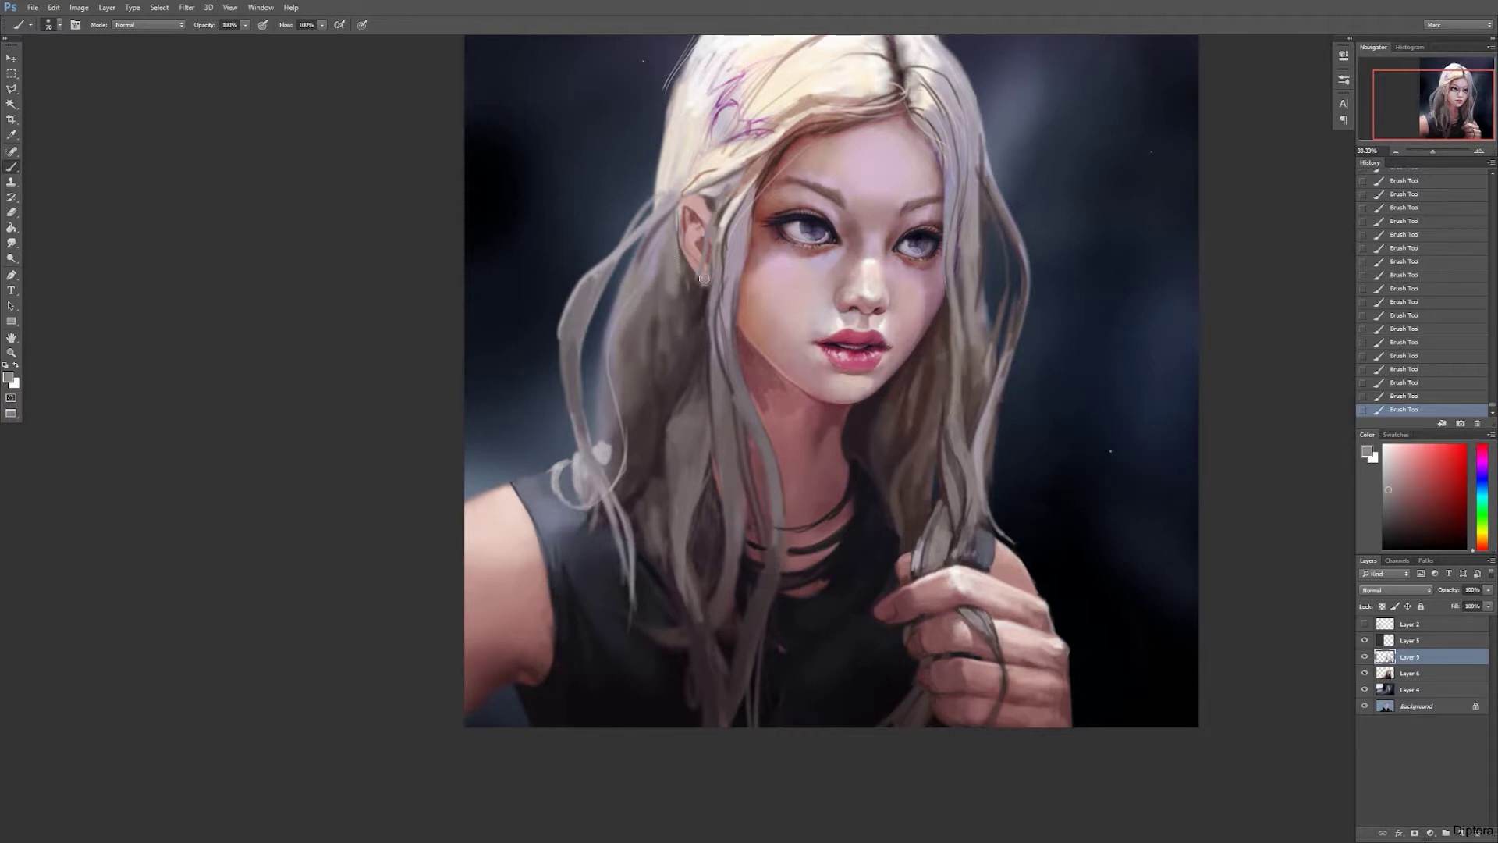
key(ctrl+alt+z)
key(ctrl+alt+z)
Step: Smooth the hair on the far side of the neck, above the raised hand, in sampled grey-brown tones
drag(900, 463, 886, 437)
alt+click(905, 406)
drag(889, 492, 897, 527)
key(bracketleft)
alt+click(937, 326)
key(bracketright)
alt+click(903, 473)
alt+click(896, 500)
drag(905, 530, 897, 496)
alt+click(989, 507)
Step: Paint a thin loose curl arching from the held hair over the far shoulder and down to the knuckles
key(bracketleft)
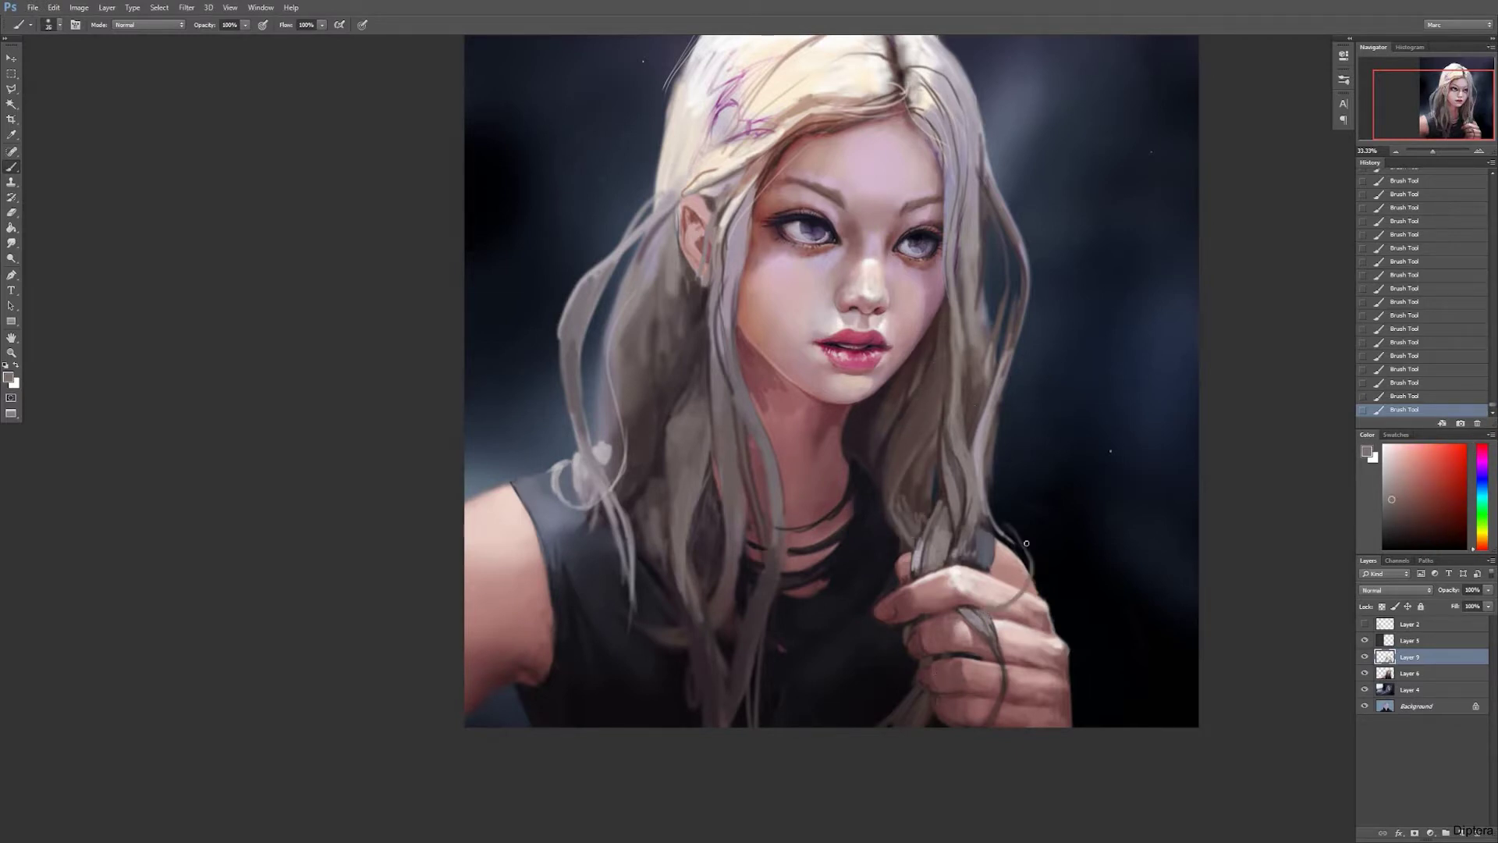
key(ctrl+z)
key(bracketleft)
drag(1000, 515, 1044, 610)
alt+click(975, 612)
key(bracketleft)
Step: Highlight the loose curl beside the hand in light and warm tones sampled from the upper hair
alt+click(943, 197)
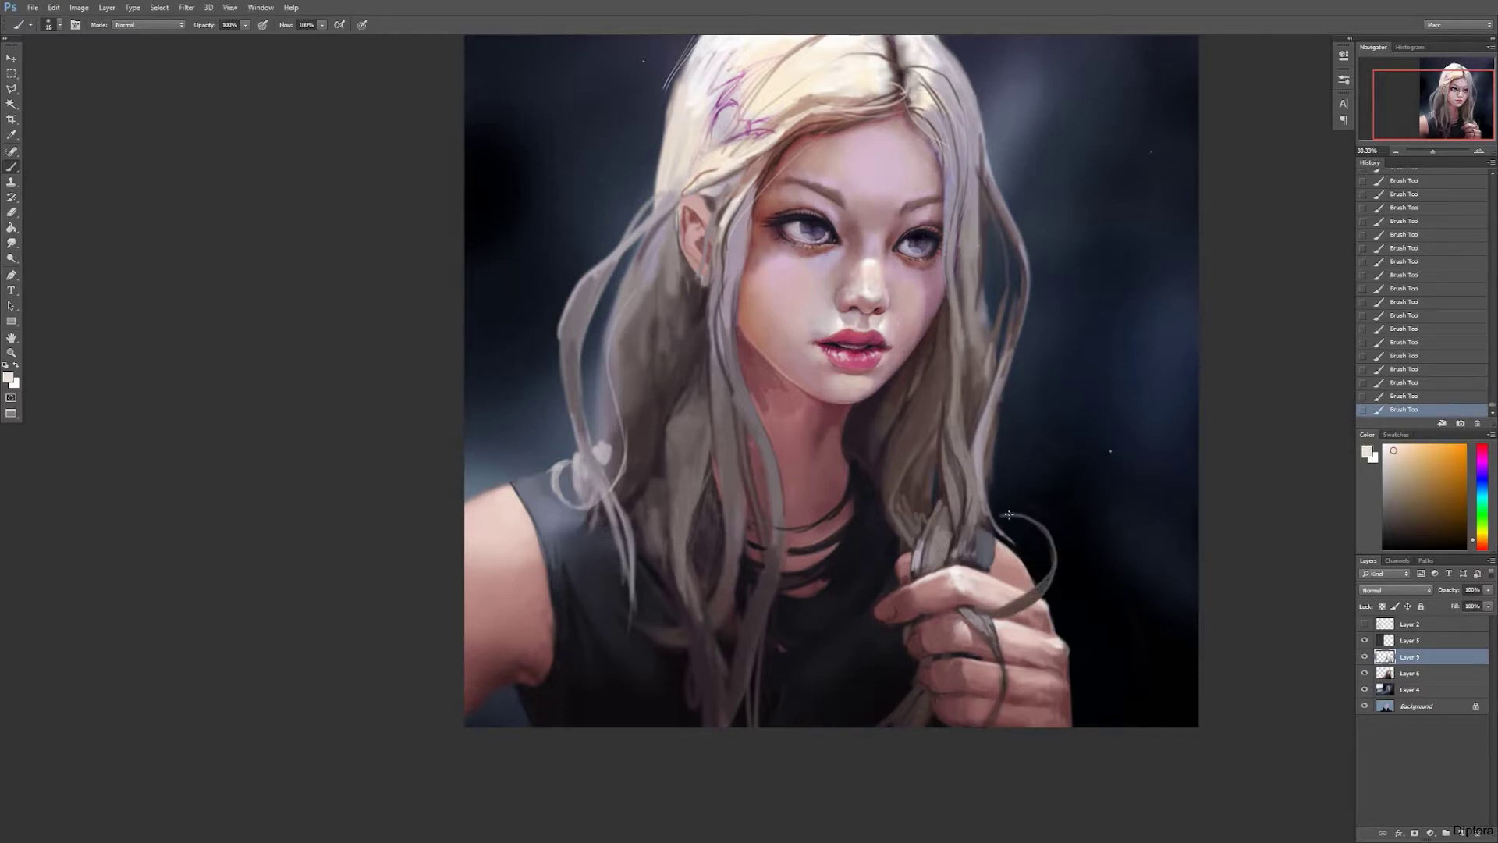
alt+click(730, 192)
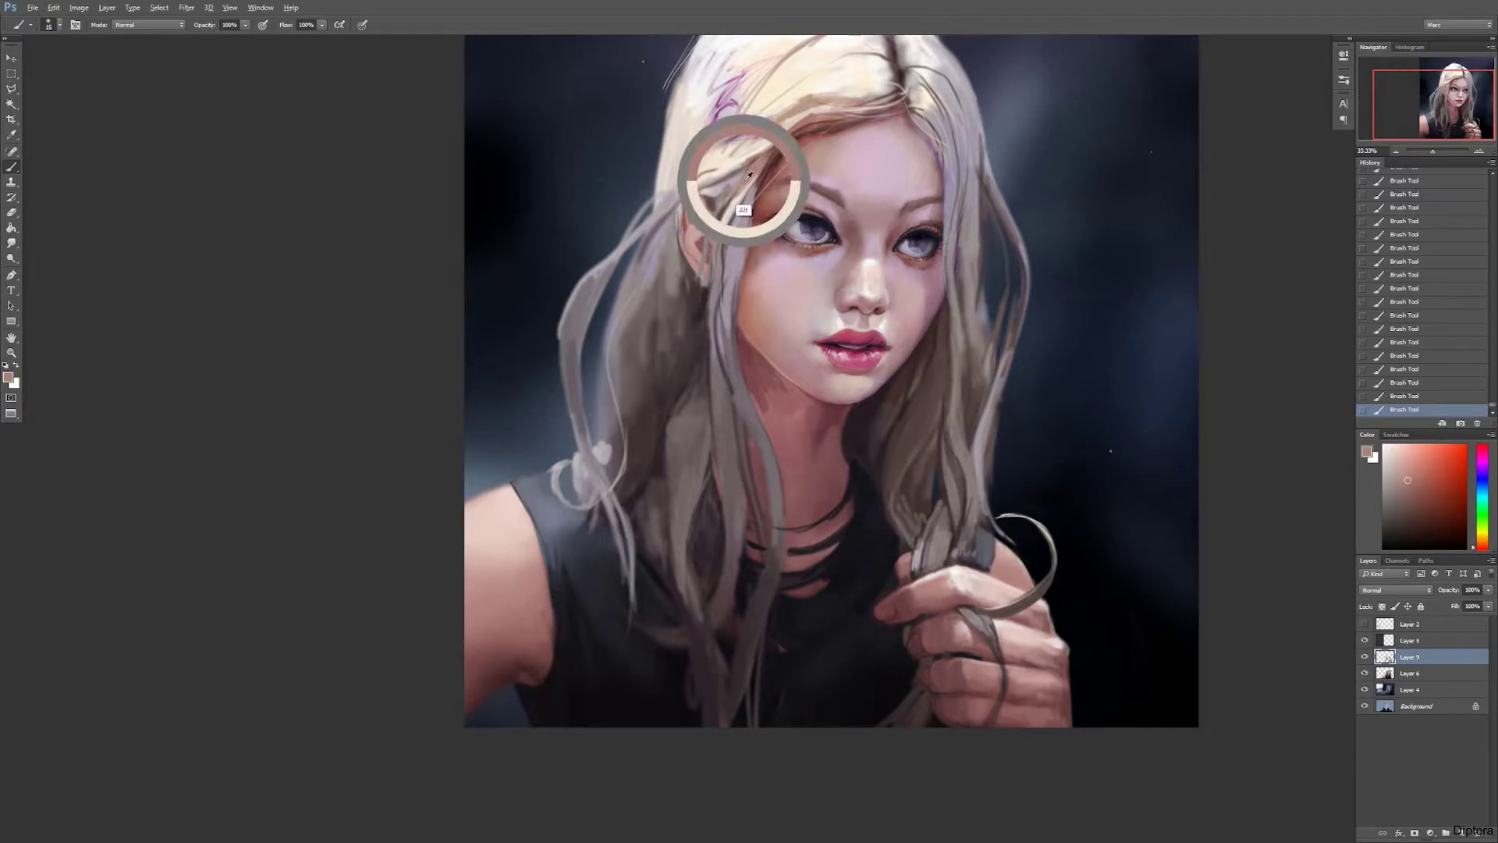
key(bracketright)
key(bracketright)
key(bracketright)
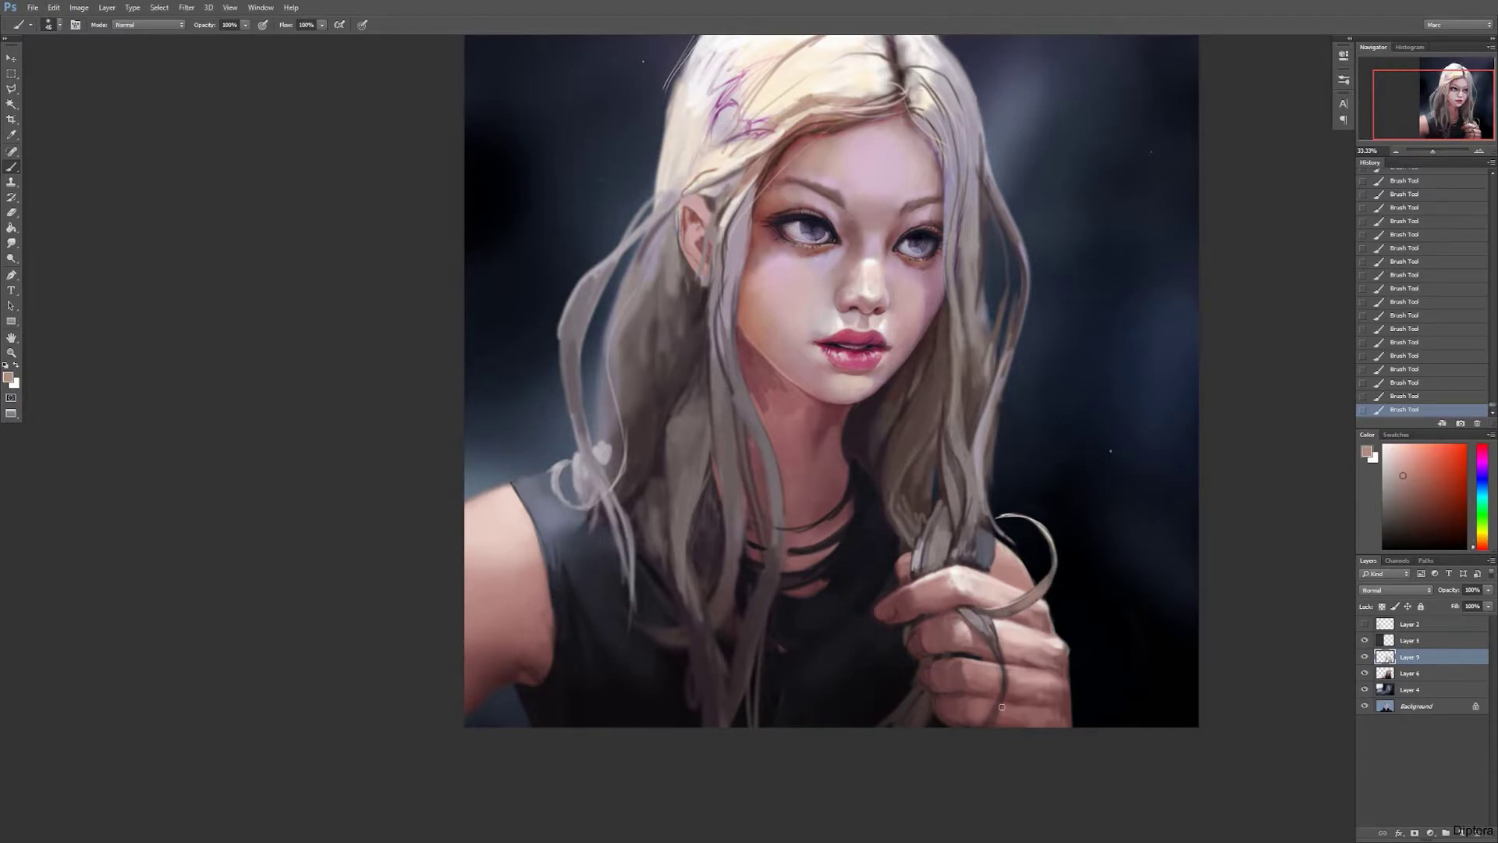
Step: Block in broad vertical strands beside the neck with an enlarged brush in a sampled hair tone
alt+click(1002, 706)
key(bracketright)
key(bracketright)
key(bracketright)
key(bracketright)
key(bracketright)
drag(739, 522, 738, 593)
drag(745, 469, 734, 601)
mouse_move(737, 523)
mouse_down()
mouse_move(725, 609)
mouse_move(709, 406)
mouse_up()
drag(691, 488, 686, 611)
Step: Refine the lower hair over the chest and collar with smaller brush strokes in sampled tones
alt+click(702, 624)
key(bracketleft)
key(bracketleft)
key(bracketleft)
key(bracketleft)
key(bracketleft)
mouse_move(706, 718)
mouse_down()
mouse_move(689, 519)
mouse_move(725, 706)
mouse_up()
alt+click(698, 499)
key(bracketleft)
drag(696, 495, 703, 601)
drag(710, 457, 709, 507)
Step: Paint long strands upward through the hair below the ear in sampled grey-brown tones
alt+click(715, 459)
alt+click(679, 454)
drag(667, 439, 672, 356)
mouse_move(683, 415)
mouse_down()
mouse_move(672, 343)
mouse_move(694, 456)
mouse_up()
alt+click(656, 300)
mouse_move(694, 390)
mouse_down()
mouse_move(686, 495)
mouse_move(678, 296)
mouse_up()
alt+click(683, 359)
drag(675, 355, 663, 269)
Step: Add lighter mauve-grey strands through the hair between the ear and chest with a smaller brush
key(bracketright)
key(bracketright)
alt+click(697, 277)
key(bracketleft)
key(bracketleft)
key(bracketleft)
key(bracketleft)
alt+click(987, 457)
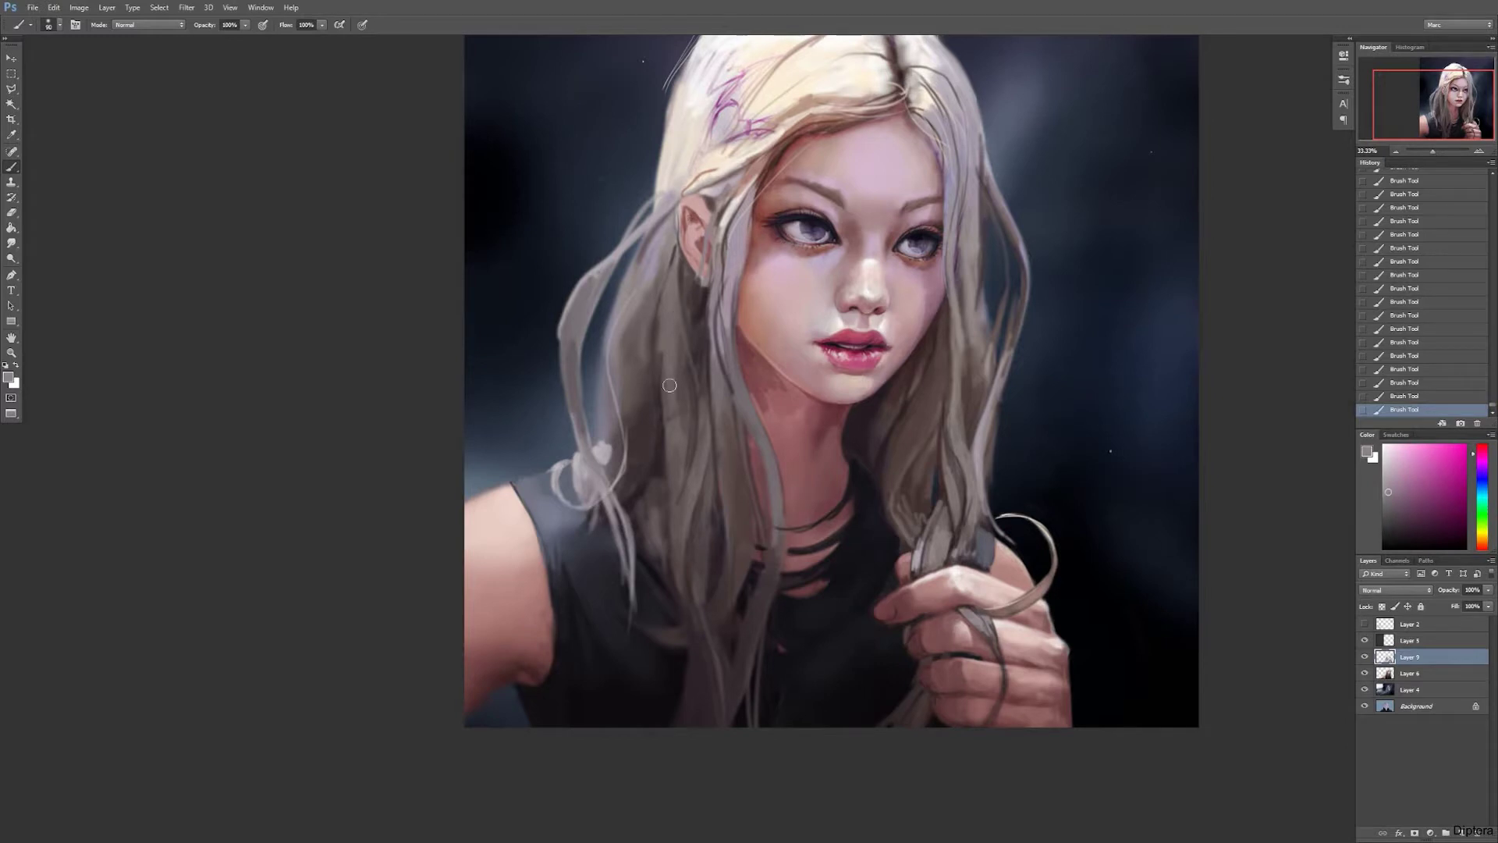
drag(673, 453, 662, 316)
drag(673, 499, 672, 426)
drag(681, 351, 681, 484)
mouse_move(718, 425)
mouse_down()
mouse_move(730, 472)
mouse_move(765, 459)
mouse_move(678, 476)
mouse_move(730, 503)
mouse_up()
alt+click(702, 437)
key(bracketright)
key(bracketright)
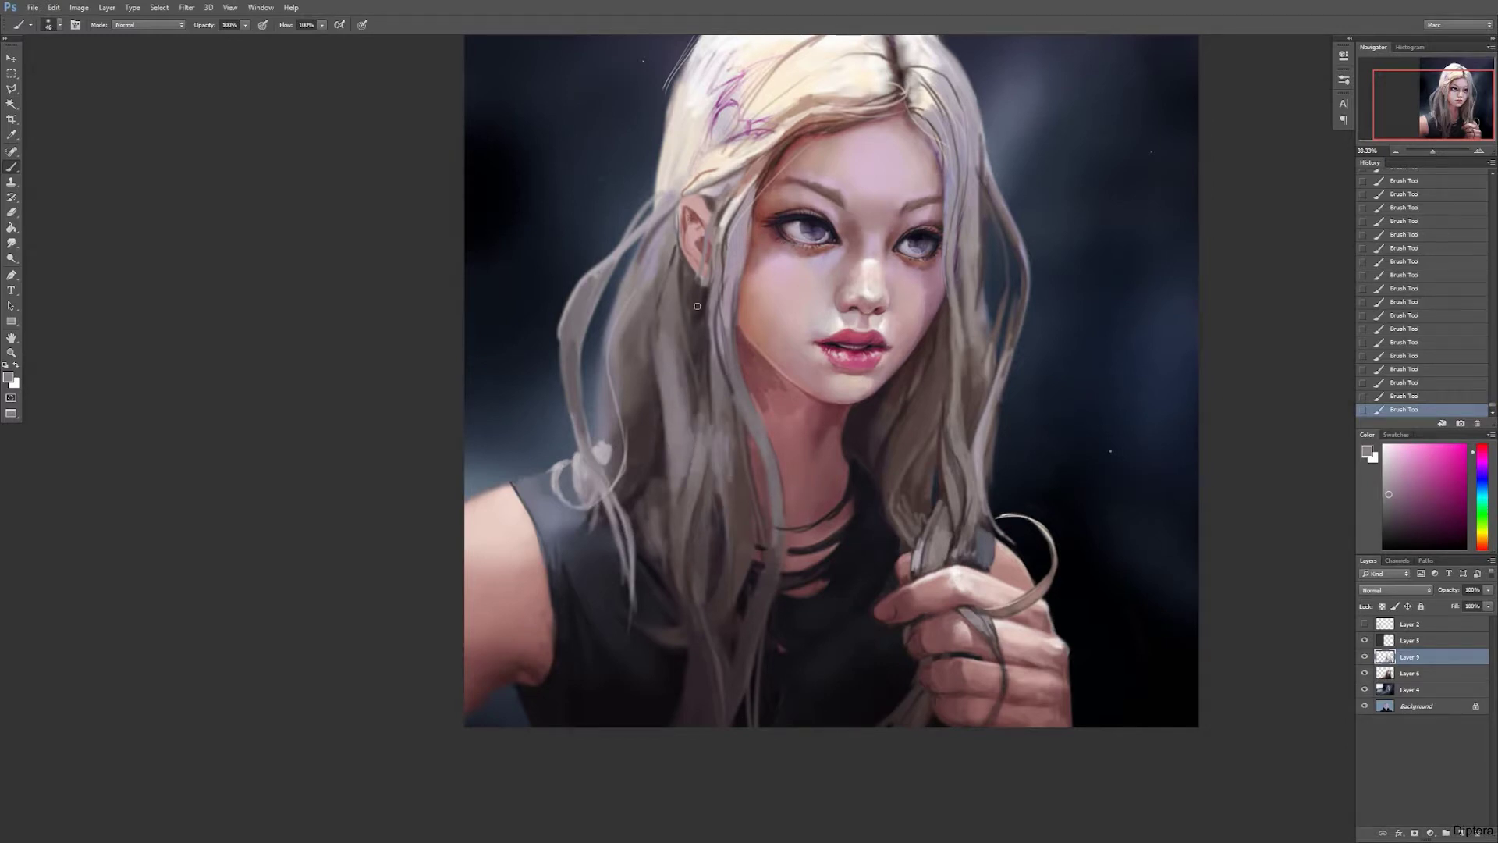
Step: Paint strands and darker accents through the hair beside the neck in sampled tones, varying the brush size
alt+click(676, 476)
drag(680, 386, 687, 507)
mouse_move(690, 429)
mouse_down()
mouse_move(726, 515)
mouse_move(709, 409)
mouse_up()
key(bracketleft)
key(bracketleft)
key(bracketleft)
key(ctrl+z)
key(bracketright)
key(bracketright)
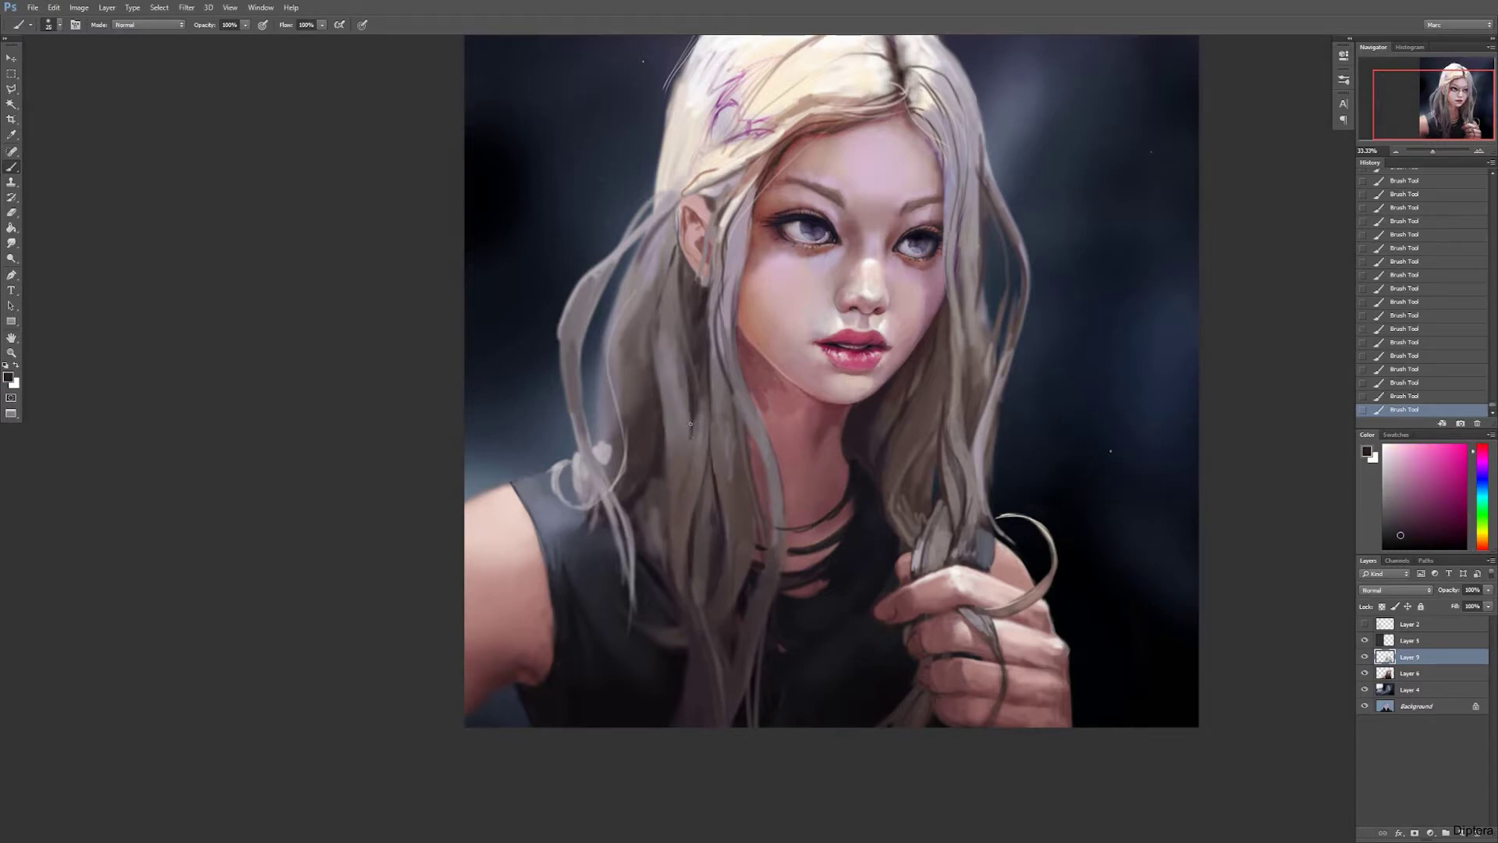
Step: Undo the last several brush strokes on the hair
key(ctrl+alt+z)
key(ctrl+alt+z)
key(ctrl+alt+z)
key(ctrl+alt+z)
key(ctrl+alt+z)
key(ctrl+alt+z)
key(ctrl+alt+z)
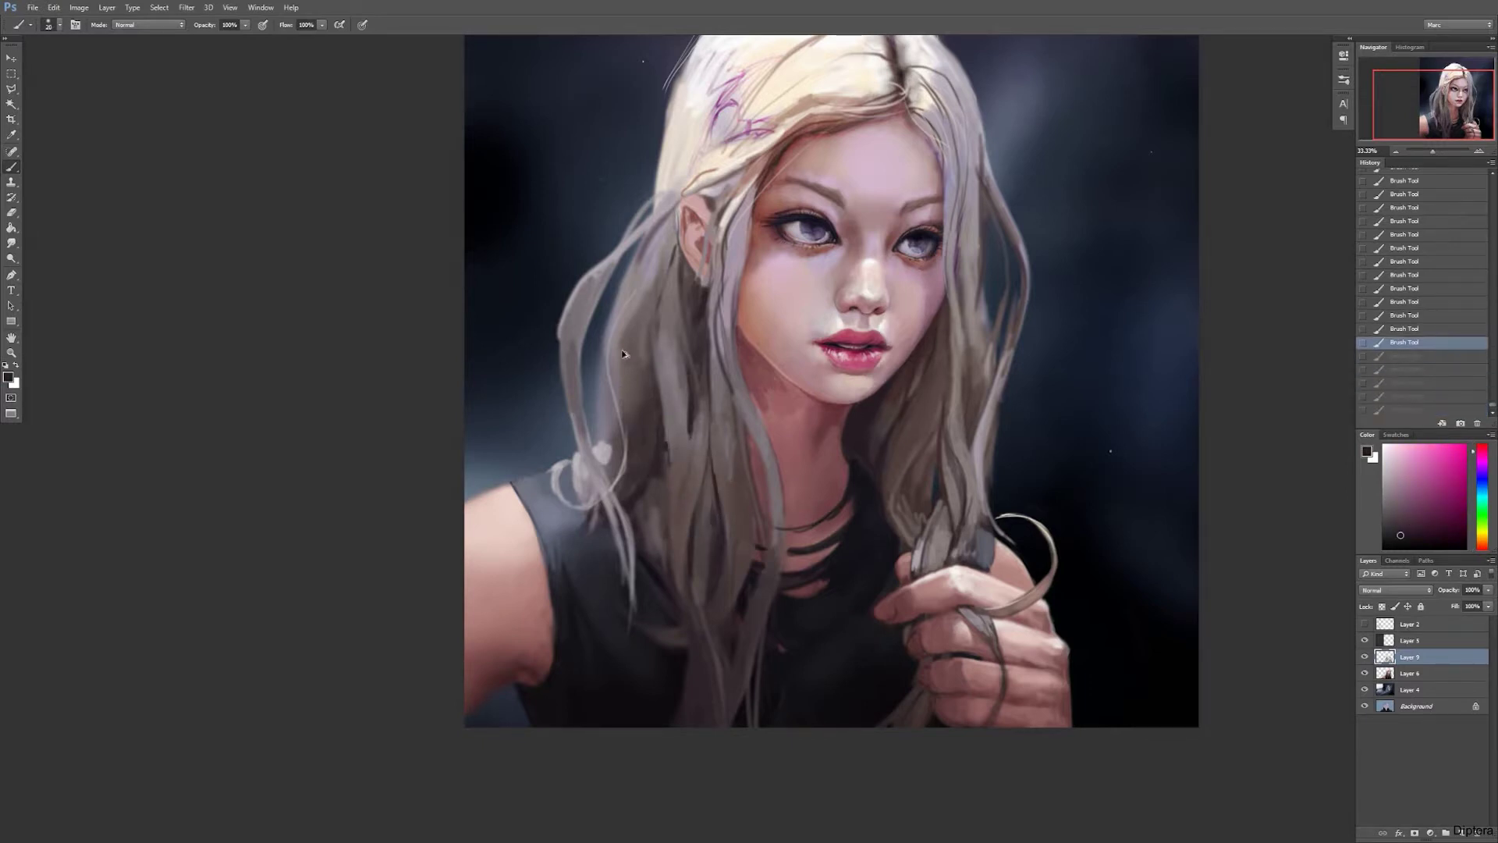
Step: Paint light cream highlights on the hair gathered just above the fist in sampled blonde tones
alt+click(941, 90)
drag(940, 570, 932, 519)
alt+click(924, 542)
mouse_move(932, 569)
mouse_down()
mouse_move(910, 461)
mouse_move(934, 539)
mouse_move(921, 550)
mouse_move(954, 562)
mouse_move(971, 537)
mouse_move(933, 503)
mouse_up()
alt+click(959, 216)
alt+click(947, 564)
mouse_move(948, 565)
mouse_down()
mouse_move(915, 575)
mouse_move(975, 565)
mouse_move(961, 563)
mouse_move(985, 474)
mouse_move(957, 513)
mouse_move(953, 492)
mouse_move(972, 497)
mouse_move(944, 523)
mouse_up()
Step: Add thin, pale highlight strands down the hair between the cheek and the fist in sampled light tones
alt+click(946, 121)
alt+click(789, 110)
drag(977, 467, 988, 400)
drag(958, 452, 955, 418)
mouse_move(983, 228)
mouse_down()
mouse_move(996, 363)
mouse_move(979, 92)
mouse_up()
alt+click(984, 234)
drag(986, 263, 985, 218)
mouse_move(991, 289)
mouse_down()
mouse_move(992, 158)
mouse_move(958, 68)
mouse_move(966, 451)
mouse_up()
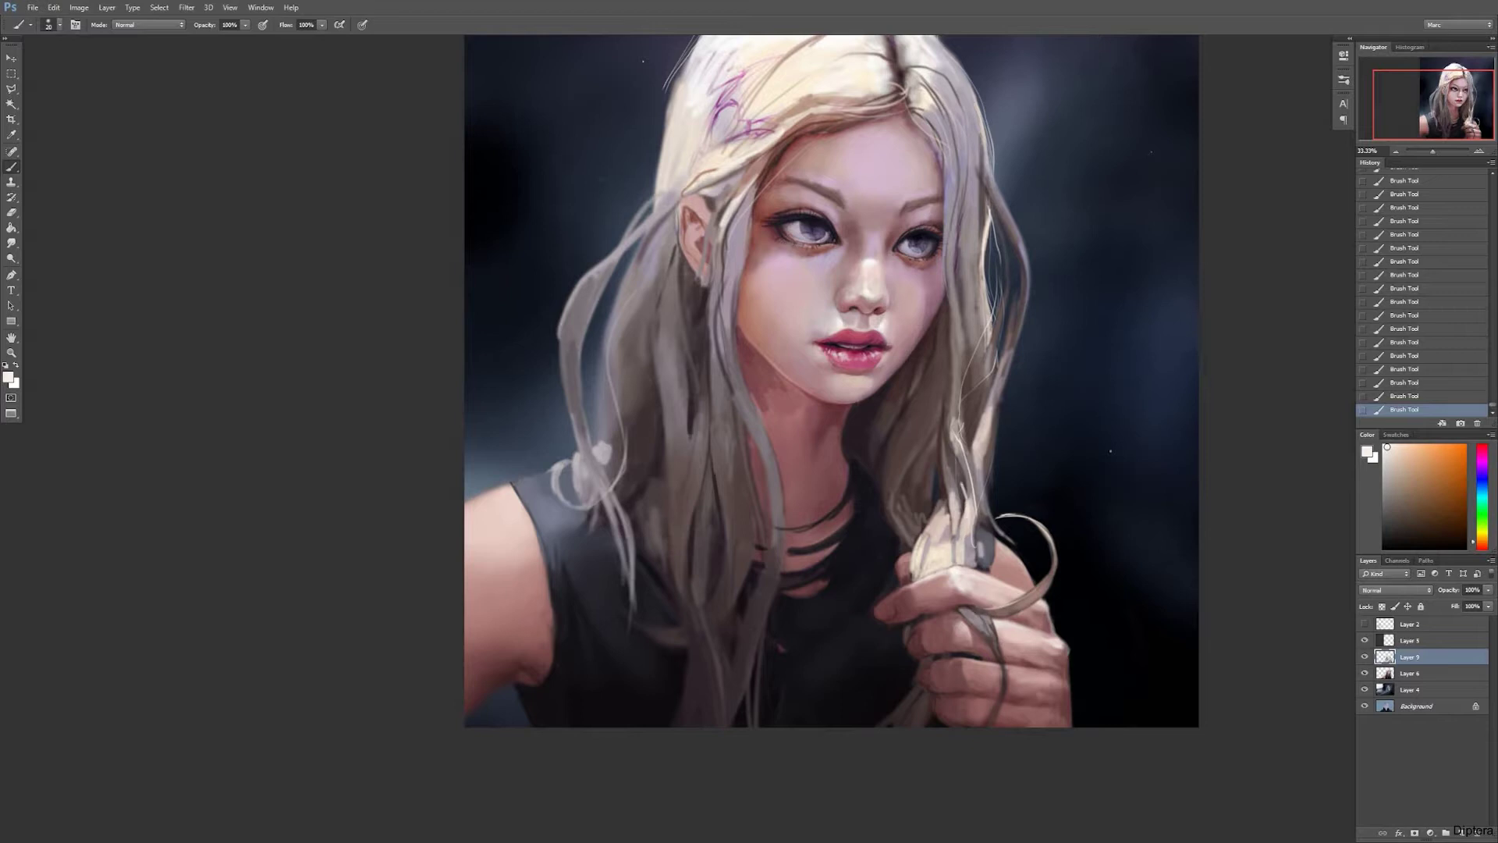
mouse_move(964, 421)
mouse_down()
mouse_move(971, 550)
mouse_move(944, 470)
mouse_up()
Step: Refine the hair lock above the fist with strokes in sampled grey tones
alt+click(944, 500)
key(bracketright)
drag(948, 531, 949, 353)
alt+click(959, 394)
drag(946, 421, 945, 345)
alt+click(947, 413)
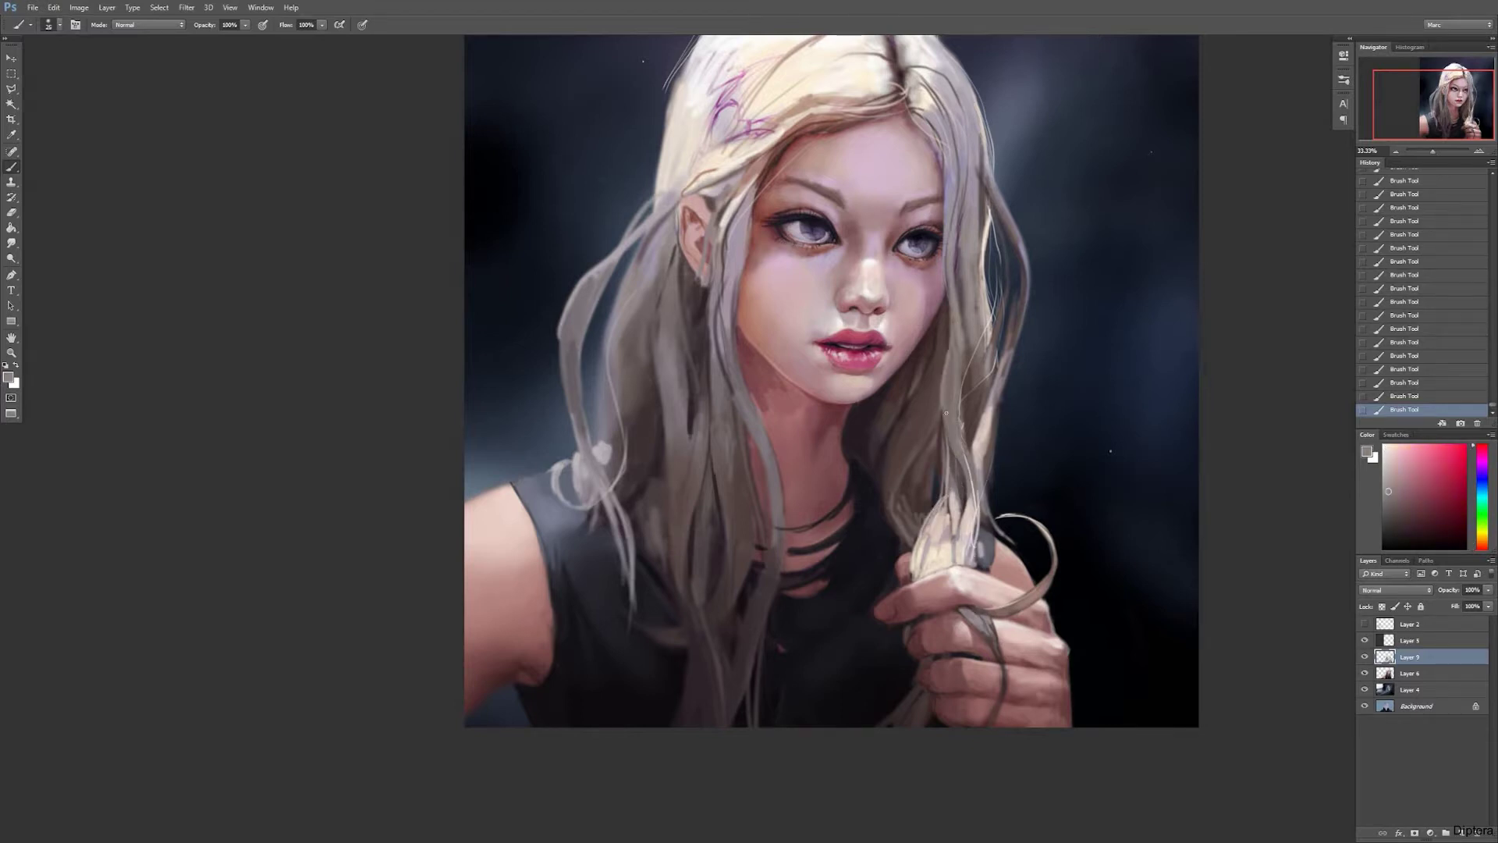
alt+click(965, 394)
alt+click(962, 433)
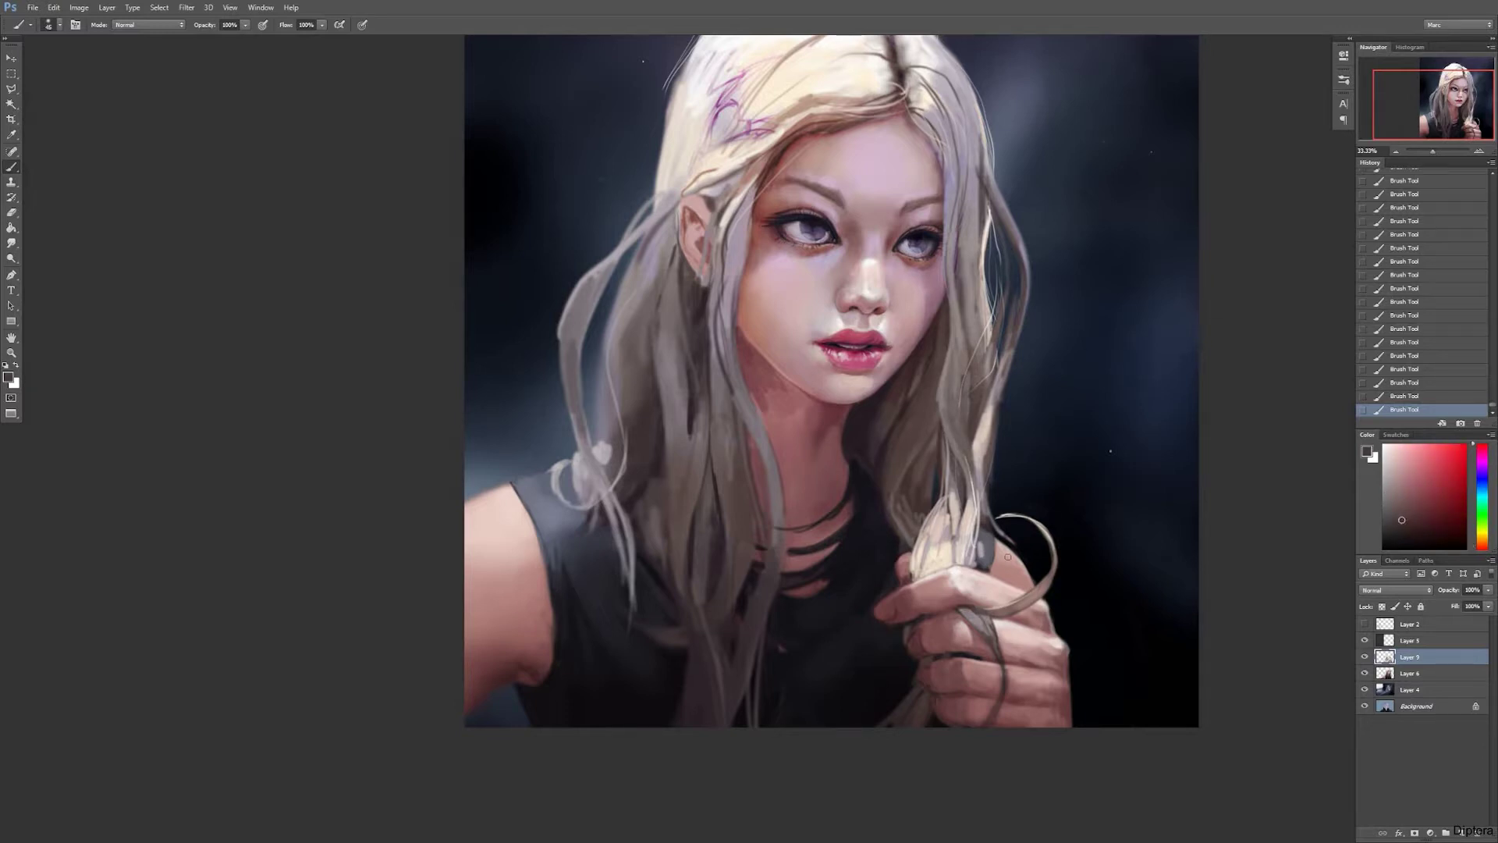
Step: Draw a thin V-shaped necklace chain from the neck down over the dark top with a smaller brush
key(bracketleft)
key(bracketleft)
alt+click(854, 468)
mouse_move(858, 470)
mouse_down()
mouse_move(852, 561)
mouse_move(829, 709)
mouse_up()
alt+click(853, 471)
alt+click(879, 611)
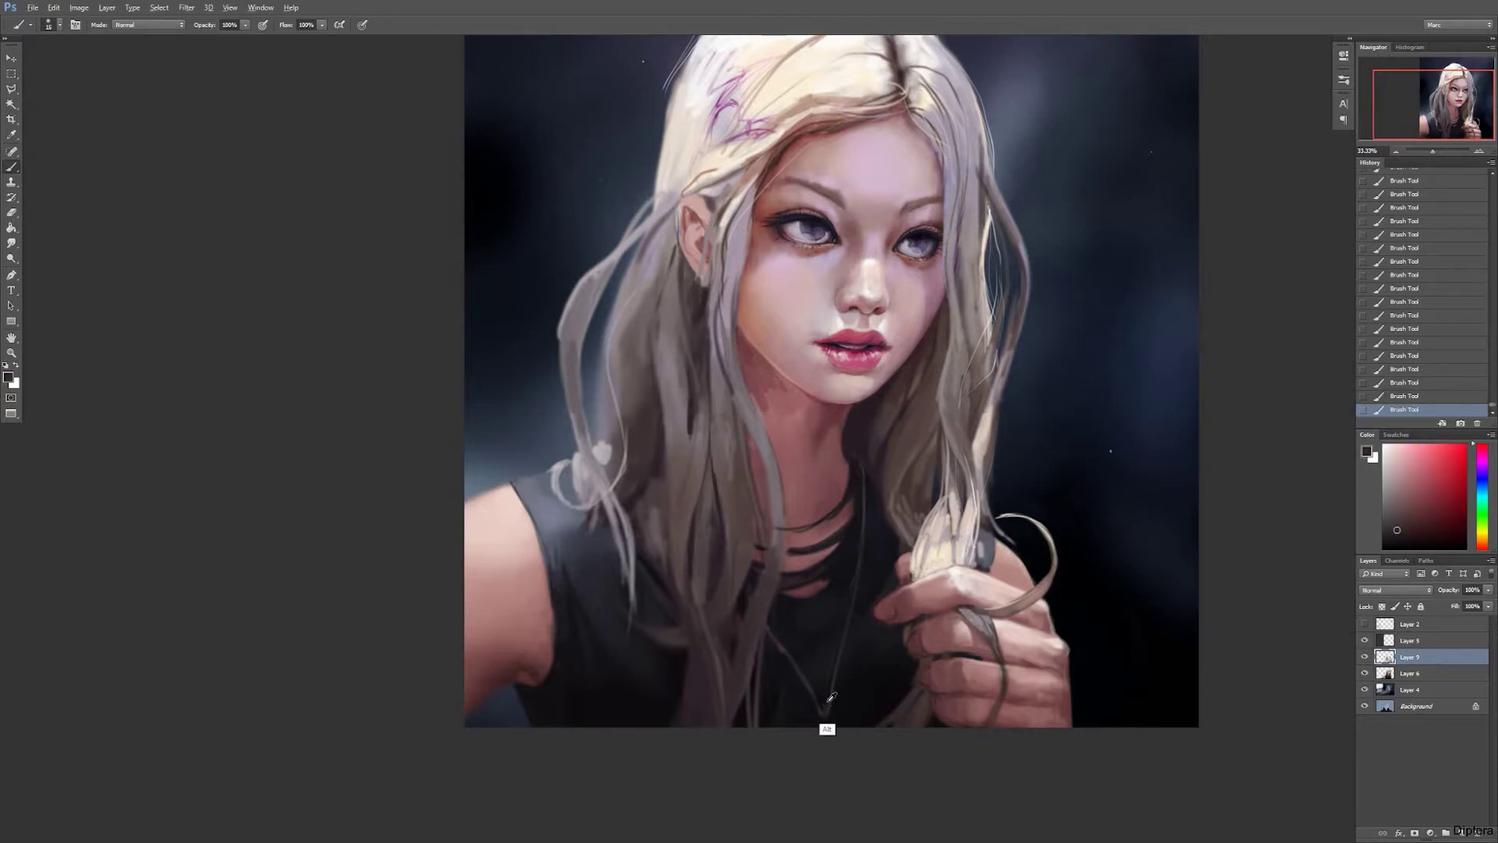
Step: Detail the necklace with small links, beads and light accents in sampled tones
alt+click(818, 667)
alt+click(860, 579)
alt+click(921, 434)
alt+click(861, 465)
alt+click(856, 576)
alt+click(800, 831)
alt+click(780, 99)
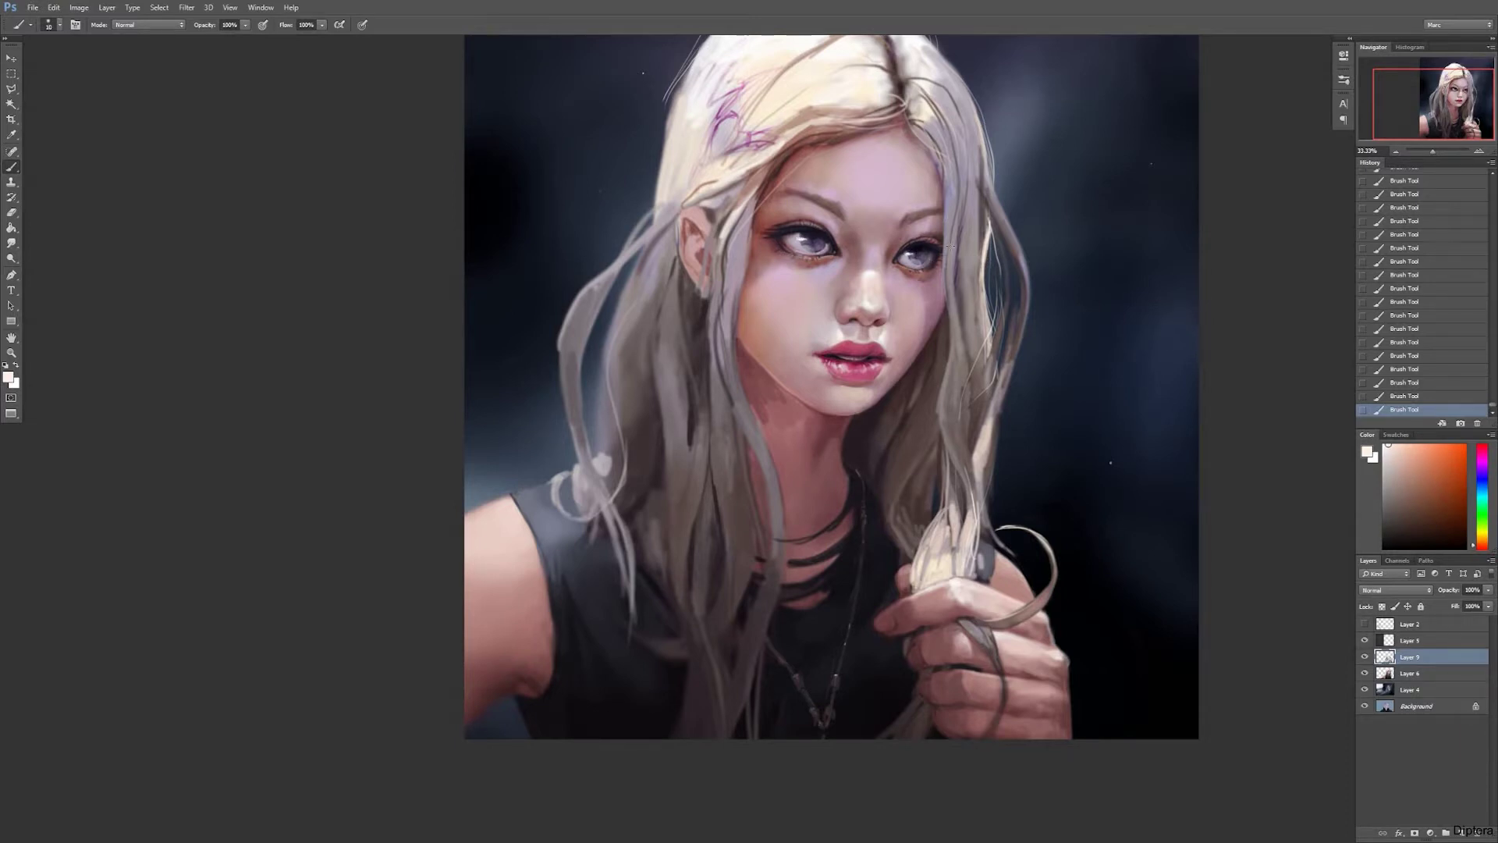
Step: Enlarge the brush, set its mode to Multiply and merge the active hair layer into the layer below
alt+click(841, 532)
key(bracketright)
key(bracketright)
key(bracketright)
key(bracketright)
key(bracketright)
key(bracketright)
key(bracketright)
key(bracketright)
key(bracketright)
key(bracketright)
key(bracketright)
key(bracketright)
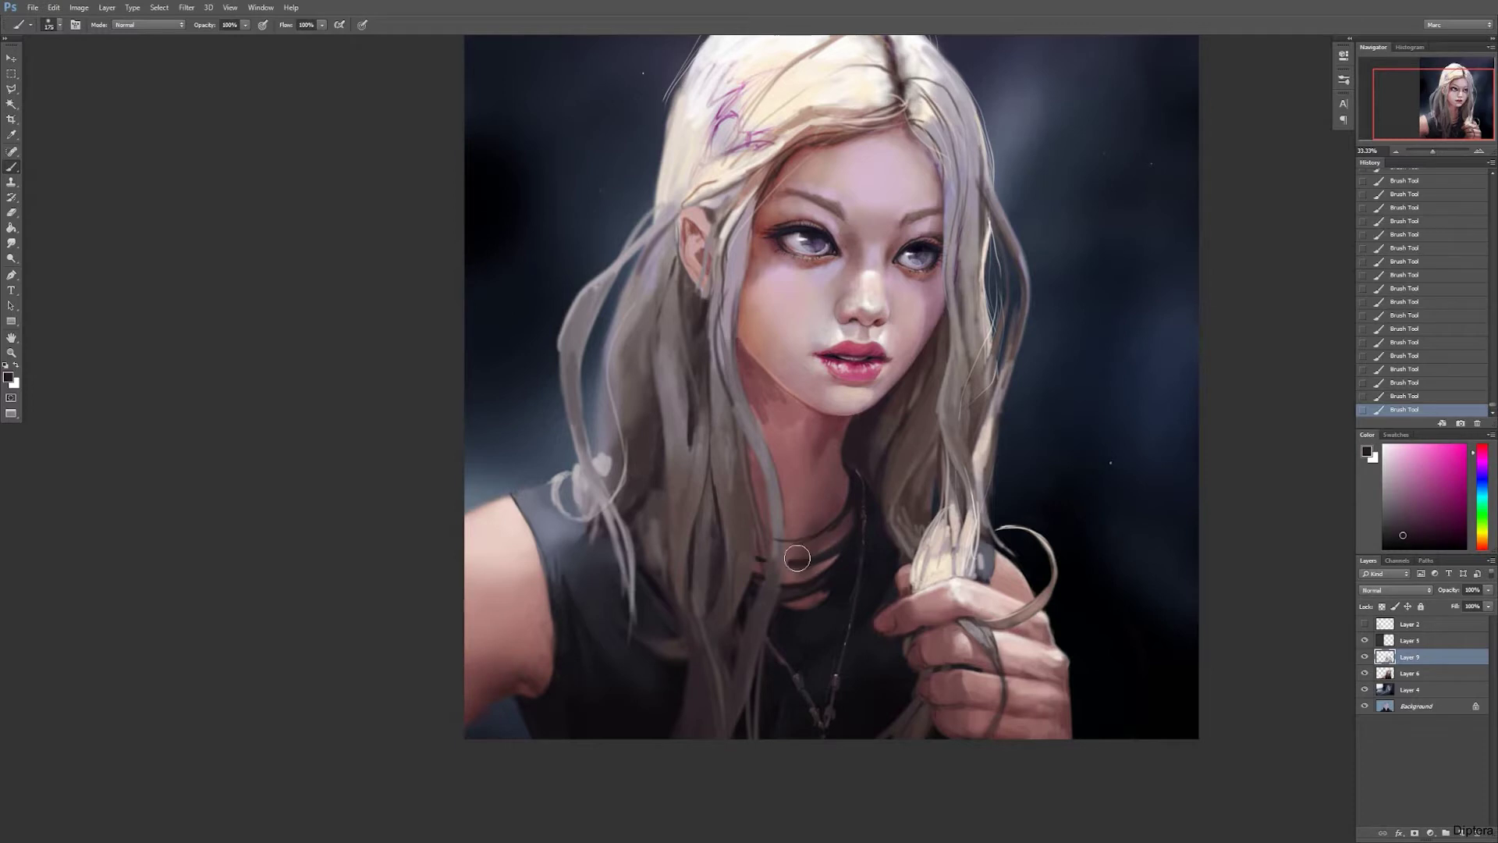
click(156, 26)
click(148, 72)
key(ctrl+e)
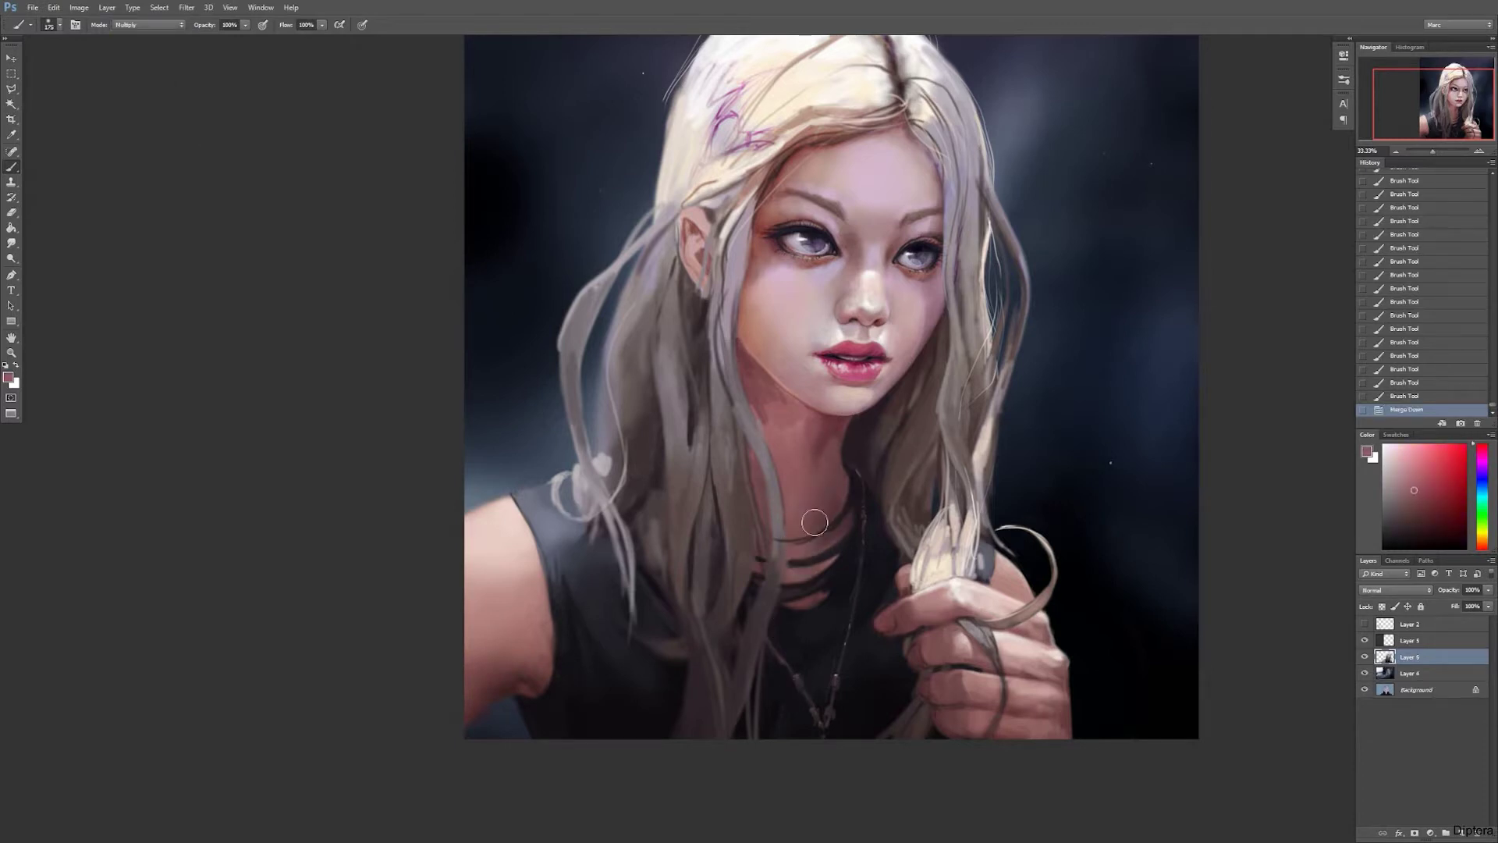
Step: Shade the neck with a smaller Multiply brush in a sampled skin tone and return the brush mode to Normal
key(bracketleft)
key(bracketleft)
key(bracketleft)
key(bracketleft)
key(bracketleft)
key(bracketleft)
mouse_move(816, 437)
mouse_down()
mouse_move(807, 577)
mouse_move(824, 504)
mouse_up()
alt+click(819, 468)
click(156, 26)
click(125, 32)
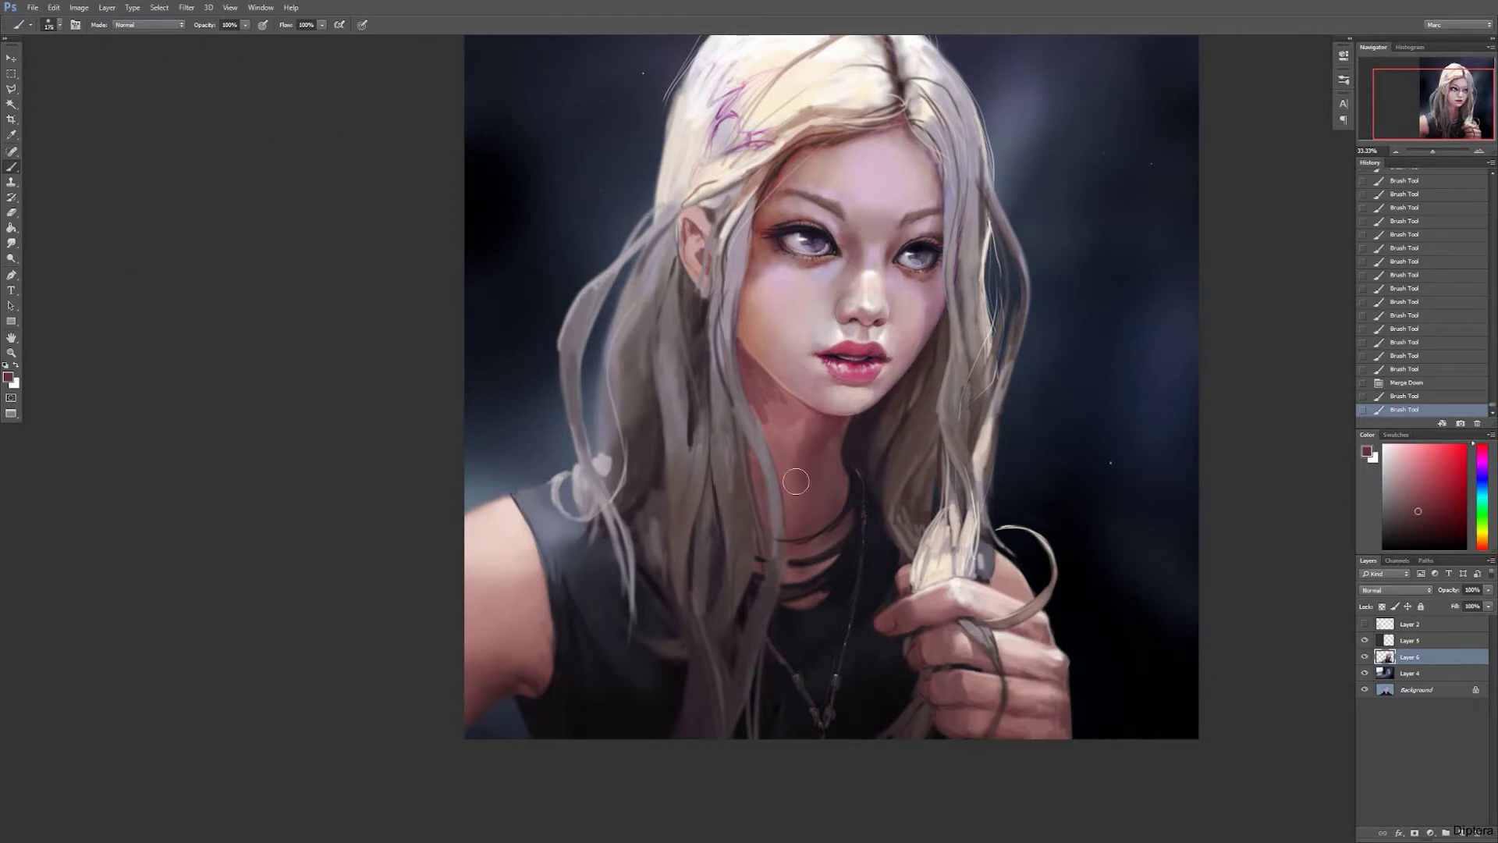
Step: Try a broad shading stroke down the side of the neck with an enlarged brush
key(bracketright)
key(bracketright)
key(bracketright)
key(bracketright)
key(bracketright)
key(bracketright)
key(bracketleft)
alt+click(810, 515)
mouse_move(831, 441)
mouse_down()
mouse_move(818, 519)
mouse_move(851, 585)
mouse_up()
key(ctrl+z)
Step: Model the lower neck and its shadowed side with small strokes in sampled skin tones
key(bracketleft)
key(bracketleft)
key(bracketleft)
key(bracketleft)
key(bracketleft)
key(bracketleft)
key(bracketleft)
mouse_move(815, 499)
mouse_down()
mouse_move(843, 476)
mouse_move(820, 507)
mouse_up()
alt+click(819, 500)
mouse_move(823, 445)
mouse_down()
mouse_move(819, 498)
mouse_move(852, 411)
mouse_up()
alt+click(819, 499)
Step: Blend sampled reddish skin tones across the upper neck with a larger brush
key(bracketright)
key(bracketright)
key(bracketright)
key(bracketright)
key(bracketright)
key(bracketright)
key(bracketright)
alt+click(808, 476)
drag(807, 472, 778, 434)
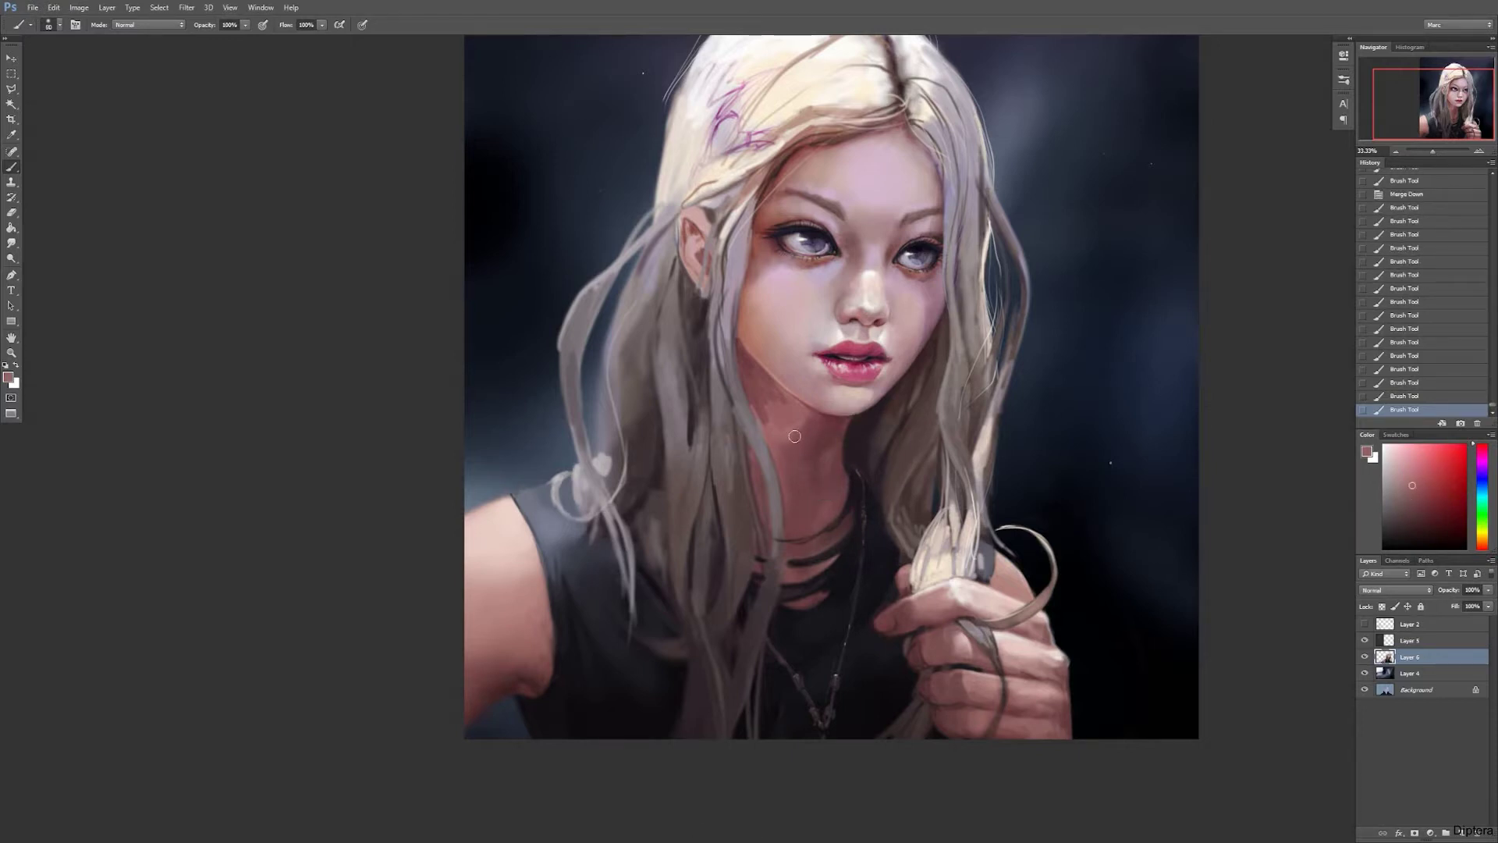
Step: Soften the shading from beneath the chin to the collar with sampled neck tones
key(bracketleft)
mouse_move(812, 499)
mouse_down()
mouse_move(819, 449)
mouse_move(819, 577)
mouse_up()
alt+click(804, 405)
key(bracketright)
alt+click(826, 515)
alt+click(789, 429)
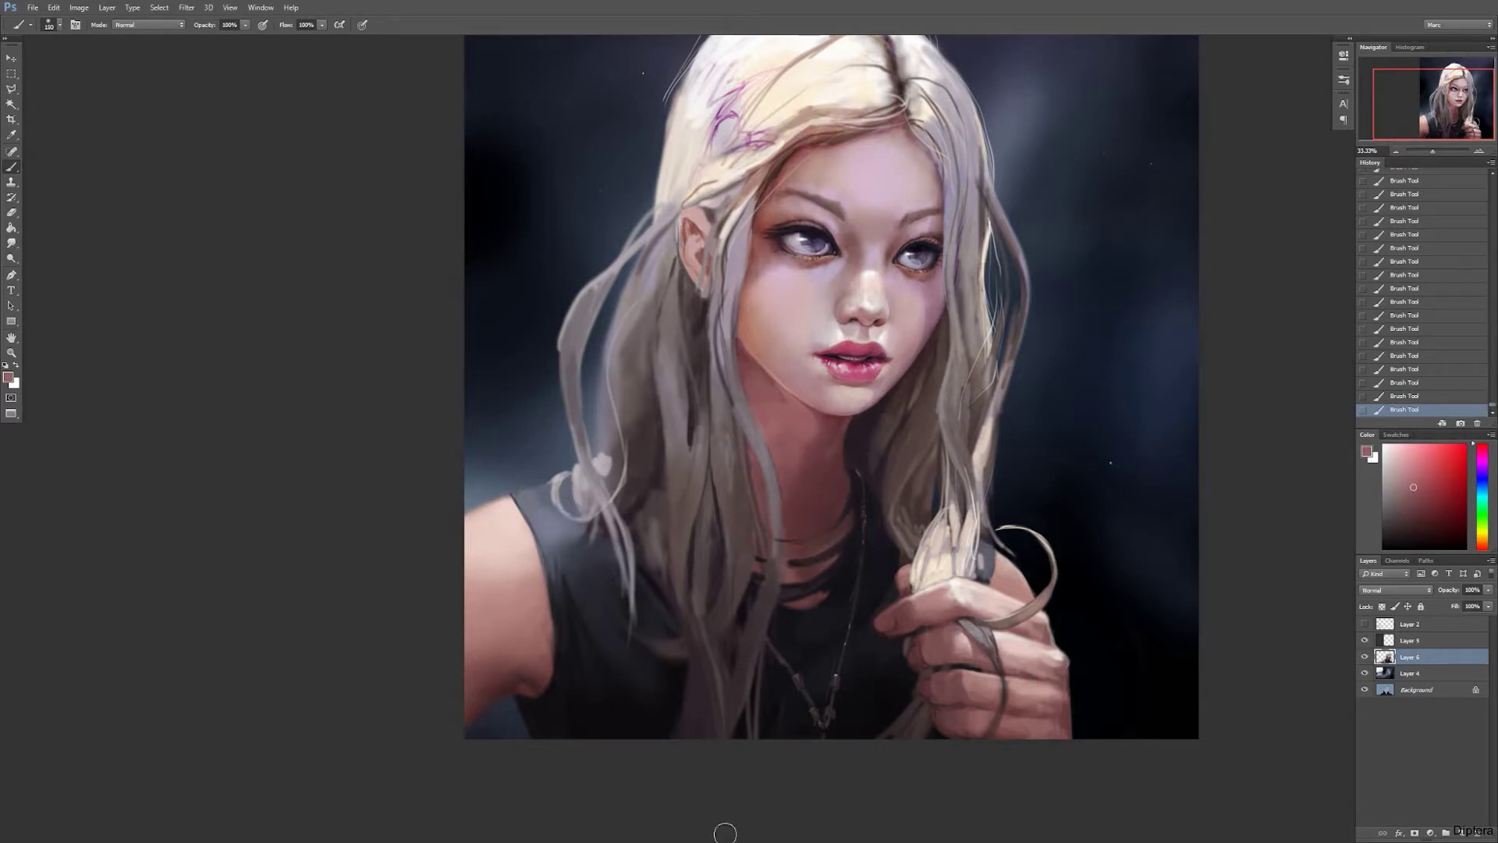
Step: Touch up the skin around the torn collar straps at the base of the neck, adjusting the brush size
key(bracketleft)
key(bracketleft)
key(bracketleft)
key(bracketleft)
key(bracketleft)
key(bracketleft)
key(bracketleft)
key(bracketleft)
key(bracketleft)
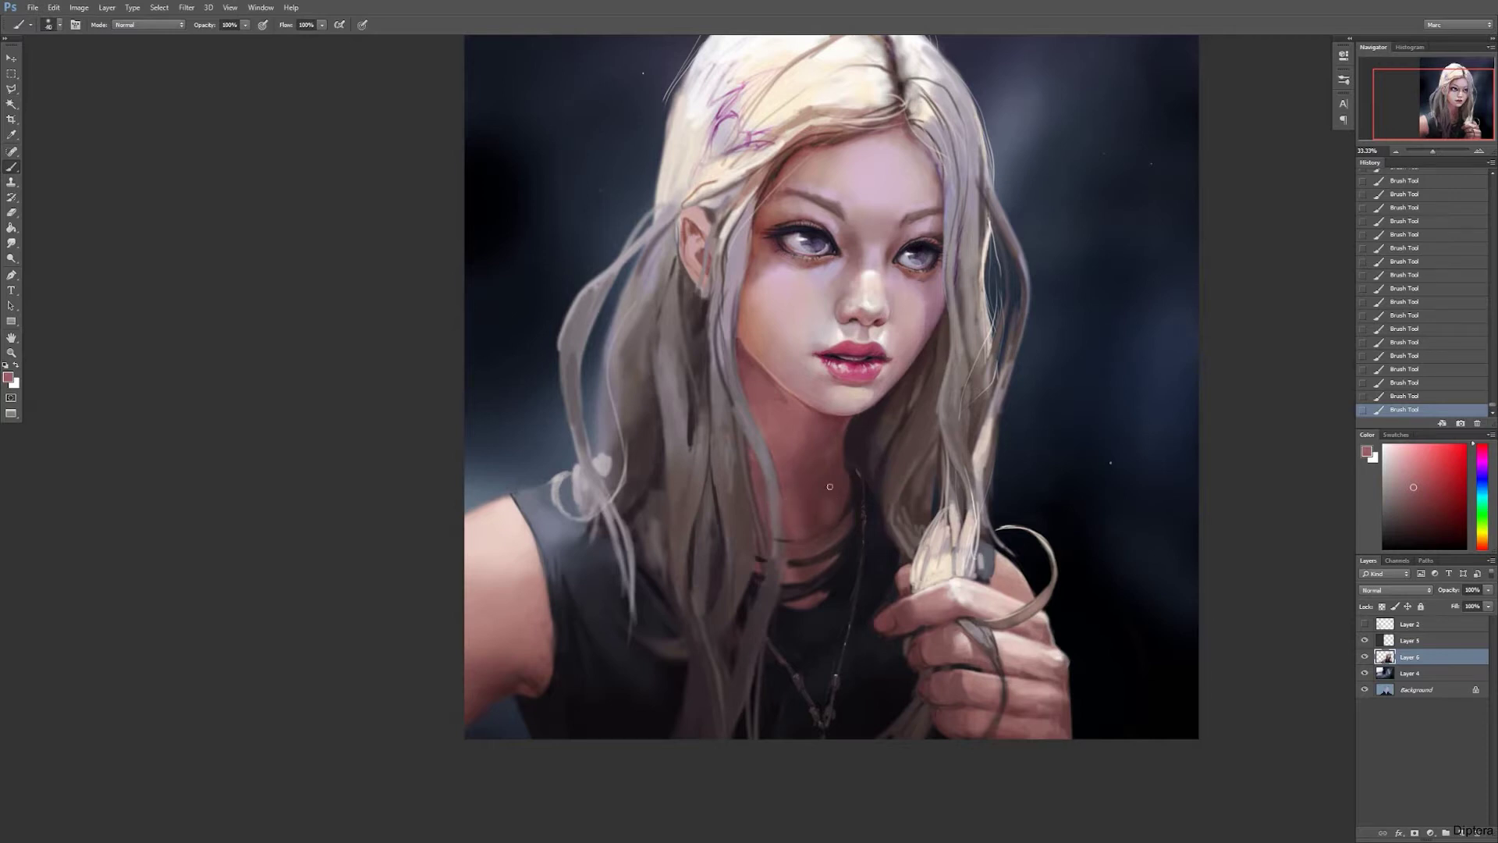
key(bracketright)
key(bracketright)
alt+click(797, 496)
Step: Simplify the torn collar by painting out the upper straps and filling the lower gaps with sampled dark tones
key(bracketleft)
key(bracketleft)
key(bracketleft)
key(bracketleft)
key(bracketleft)
key(bracketleft)
alt+click(812, 488)
alt+click(794, 602)
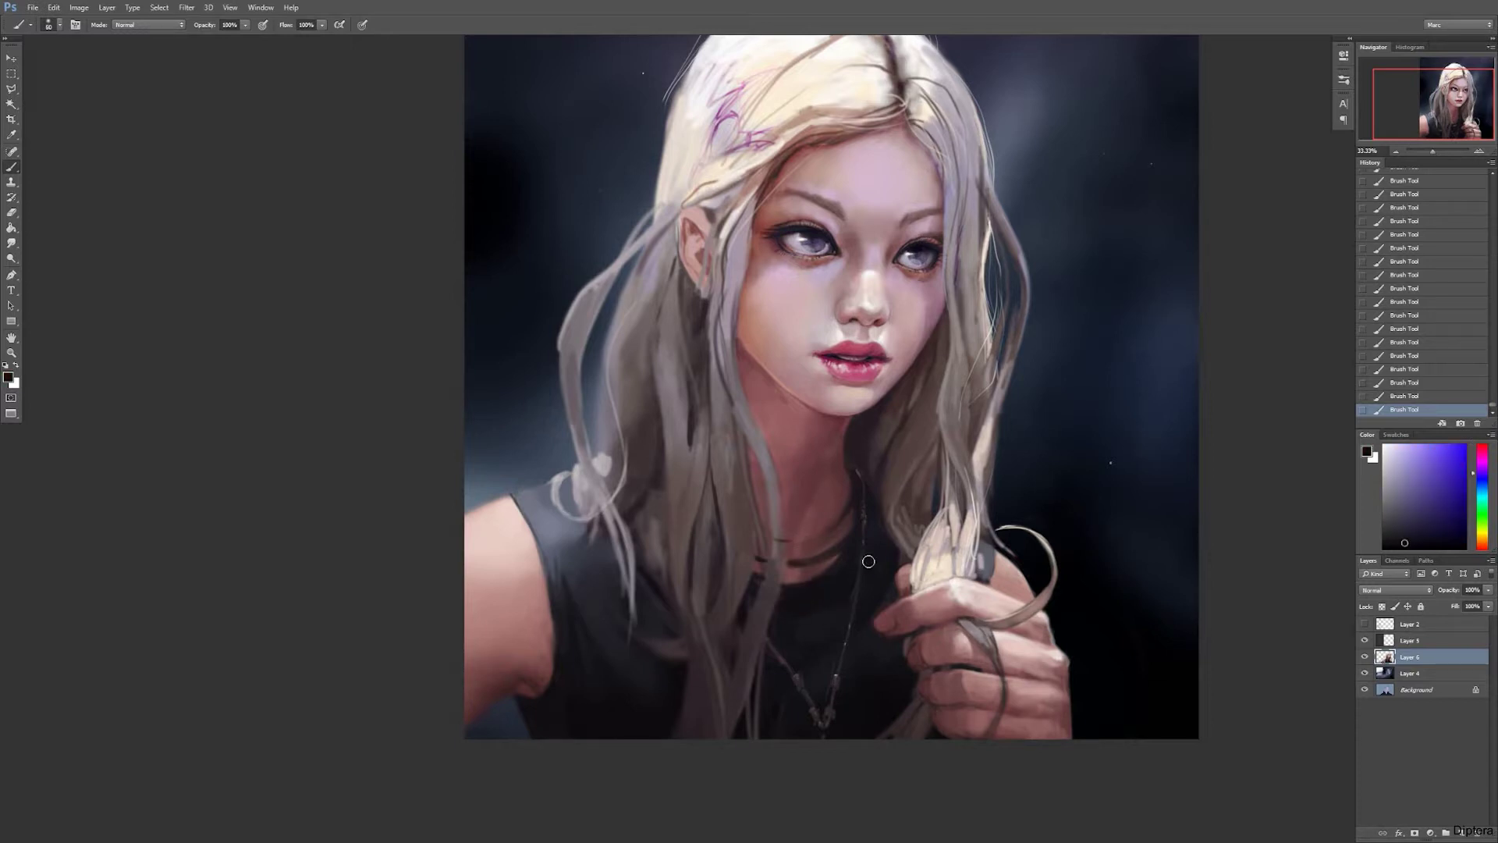
drag(779, 644, 784, 560)
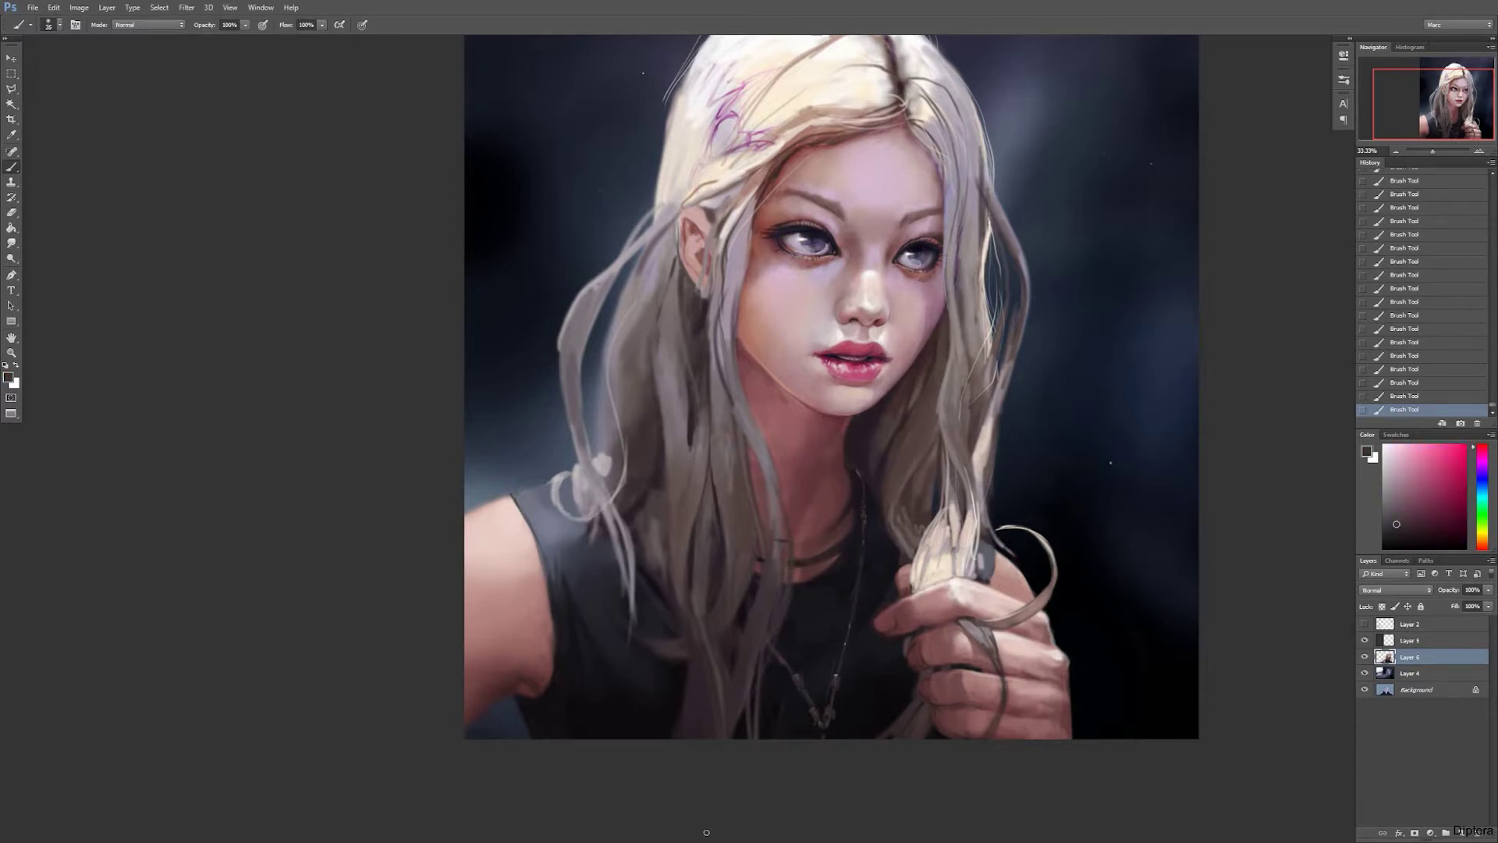
Step: Deepen the shadow beneath the jaw beside the hair in dark reddish tones
alt+click(498, 707)
mouse_move(808, 386)
mouse_down()
mouse_move(773, 414)
mouse_move(803, 422)
mouse_move(757, 429)
mouse_up()
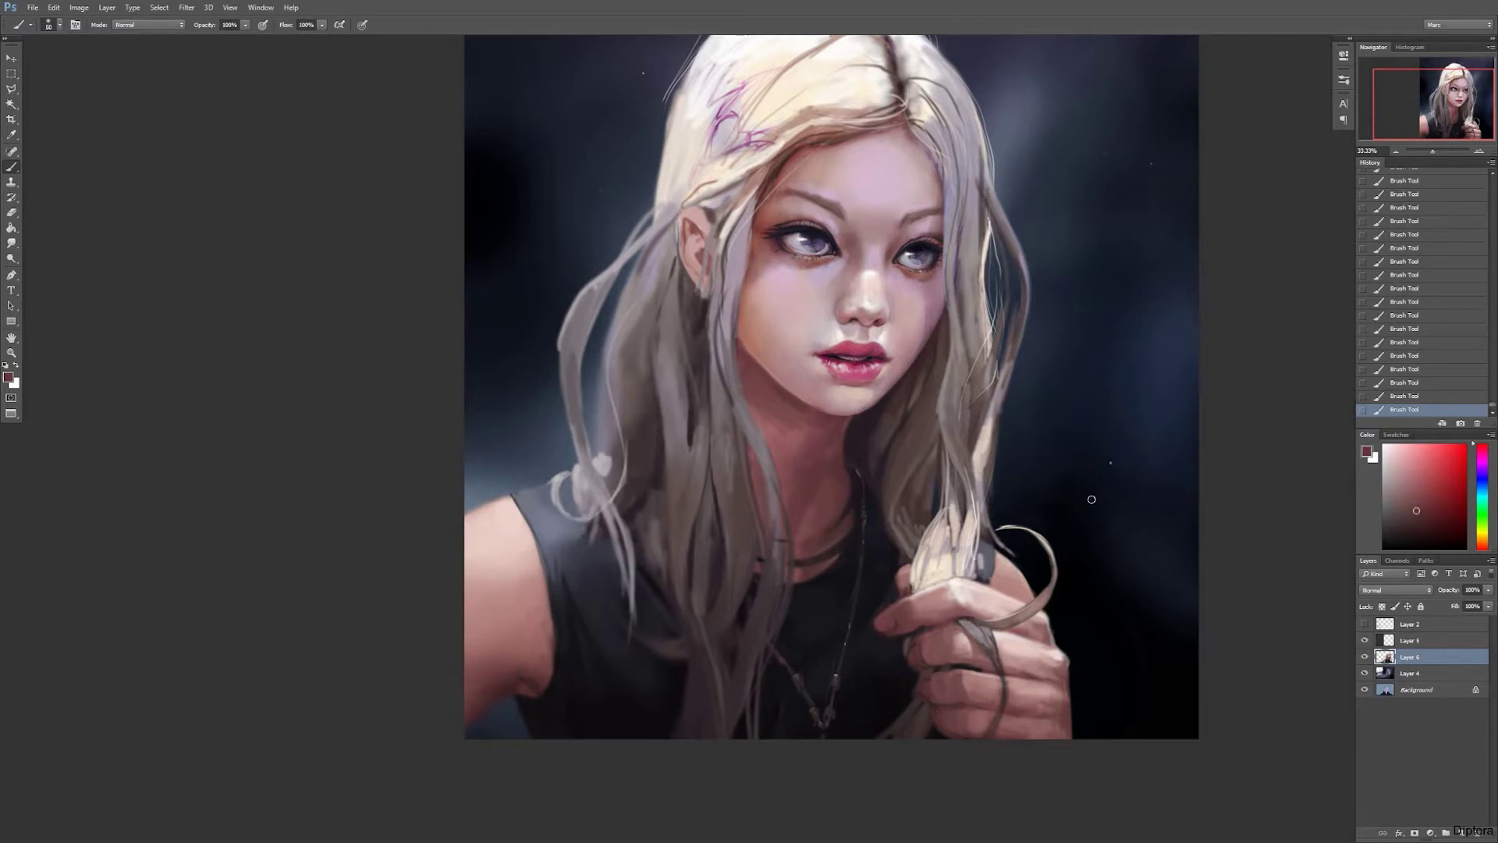
scroll(944, 328, up, 1)
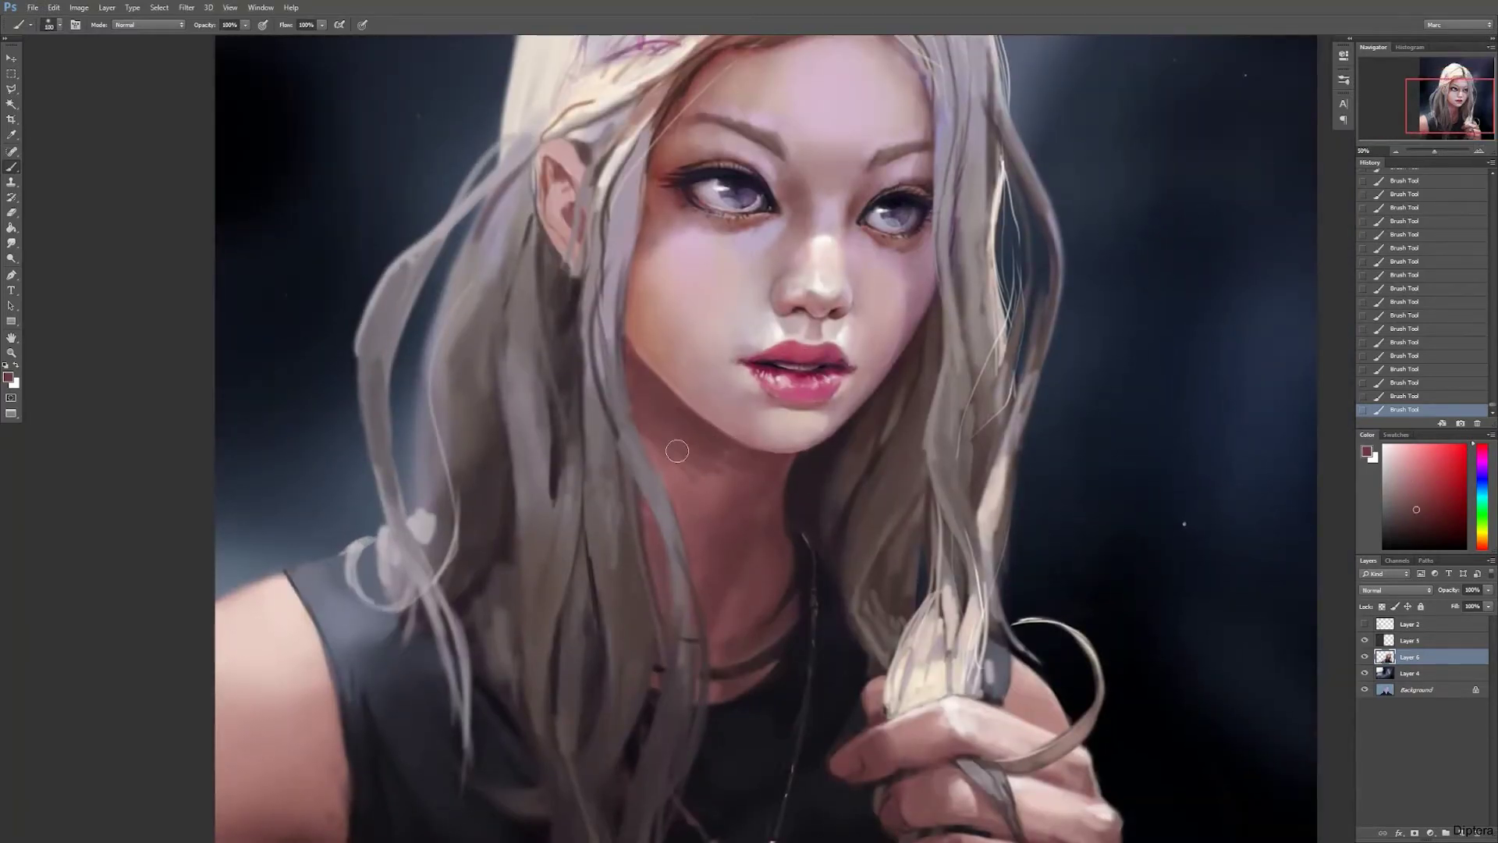
alt+click(702, 458)
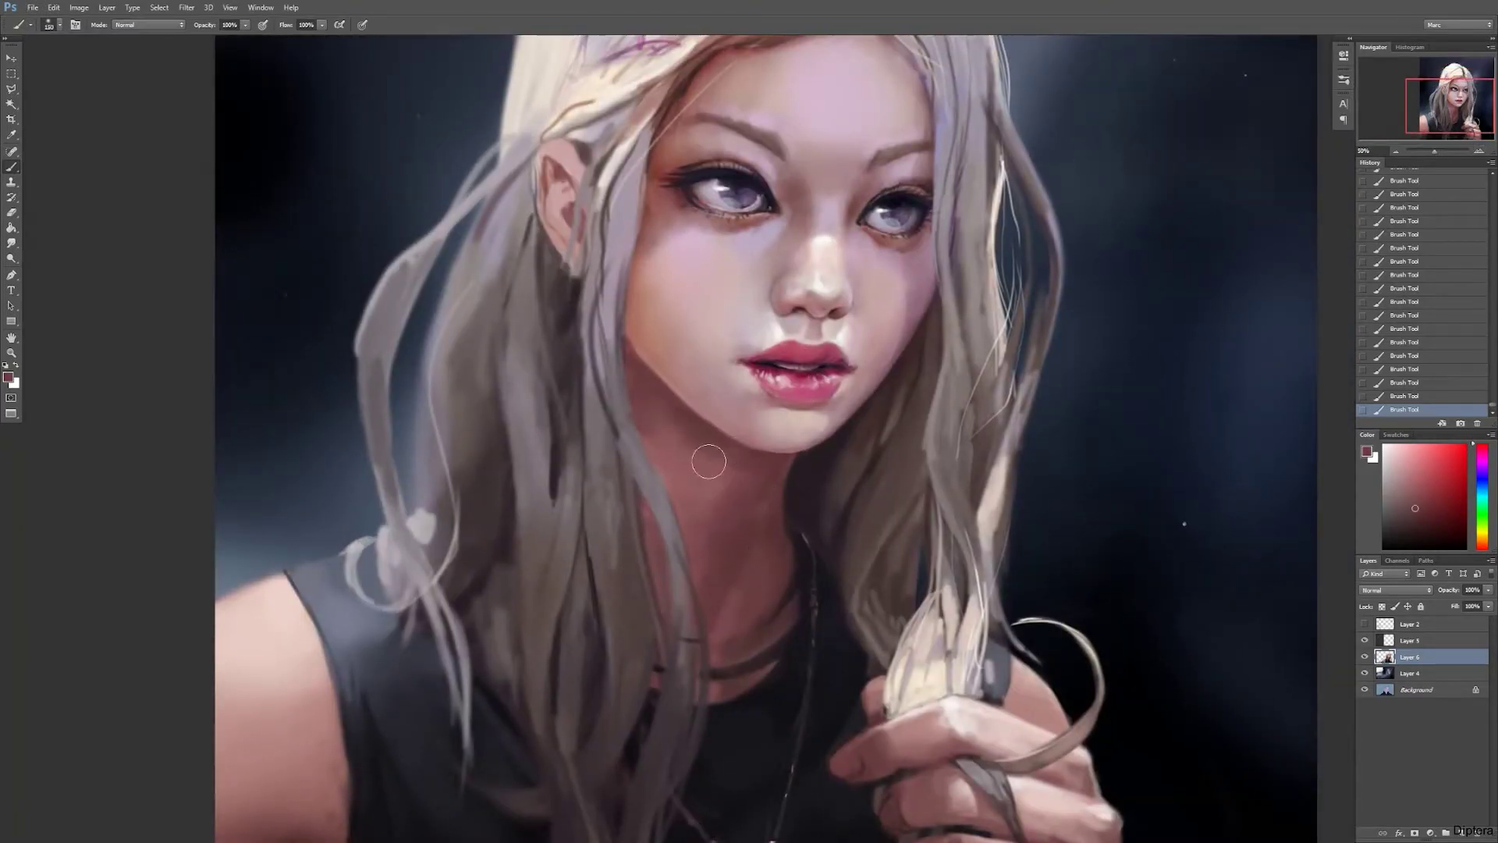
key(bracketleft)
key(bracketleft)
key(bracketleft)
key(bracketleft)
key(bracketleft)
key(bracketleft)
key(bracketleft)
key(bracketleft)
Step: Refine the shadow under the chin and the neck's edge beside the necklace with small strokes in sampled tones
alt+click(771, 459)
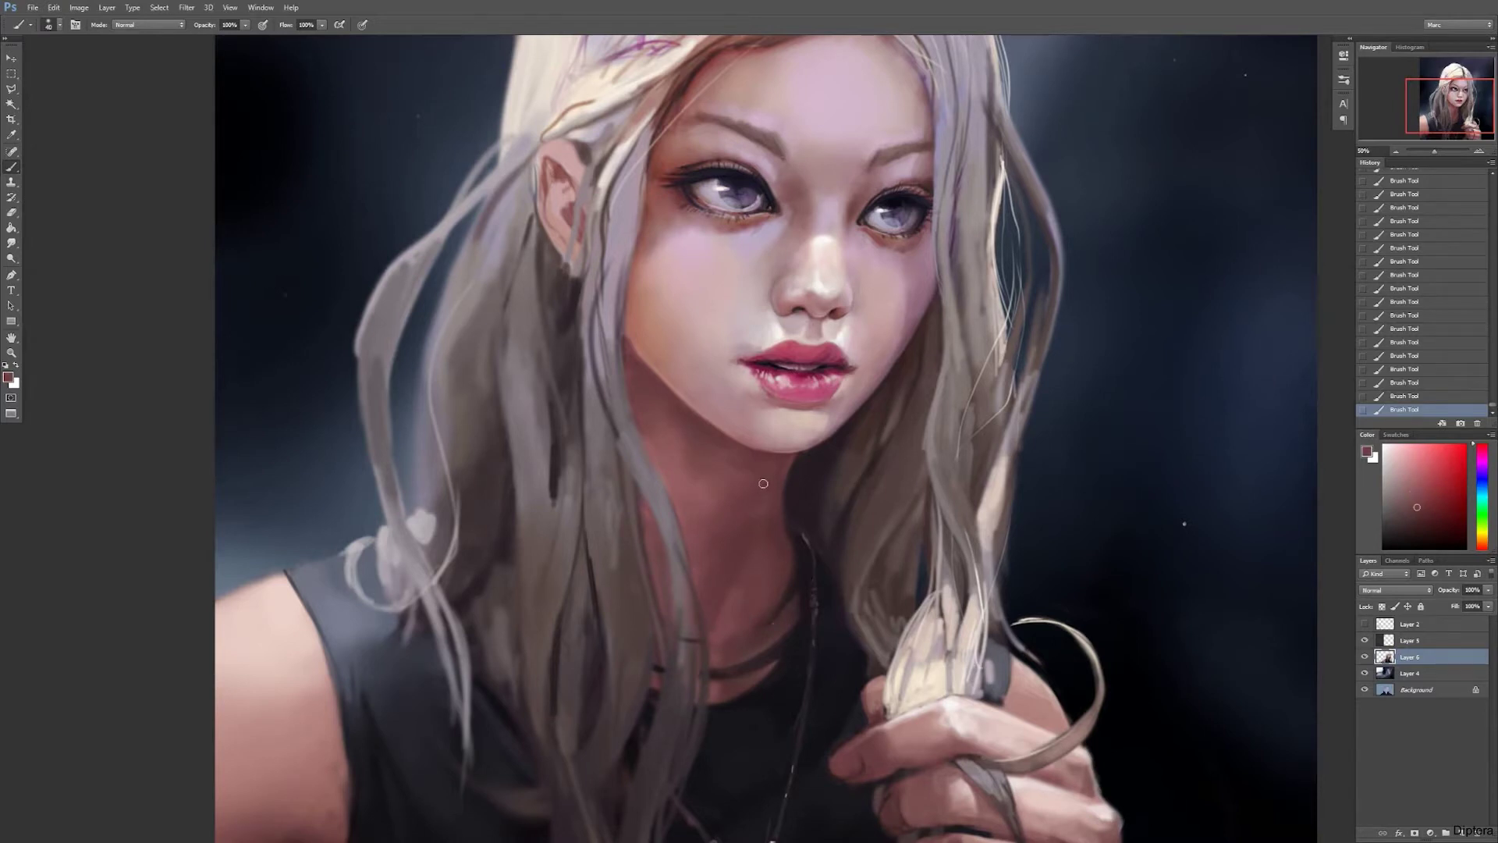
alt+click(751, 535)
key(bracketright)
alt+click(778, 494)
key(bracketleft)
key(bracketleft)
key(bracketleft)
alt+click(777, 546)
key(bracketright)
key(bracketright)
alt+click(795, 557)
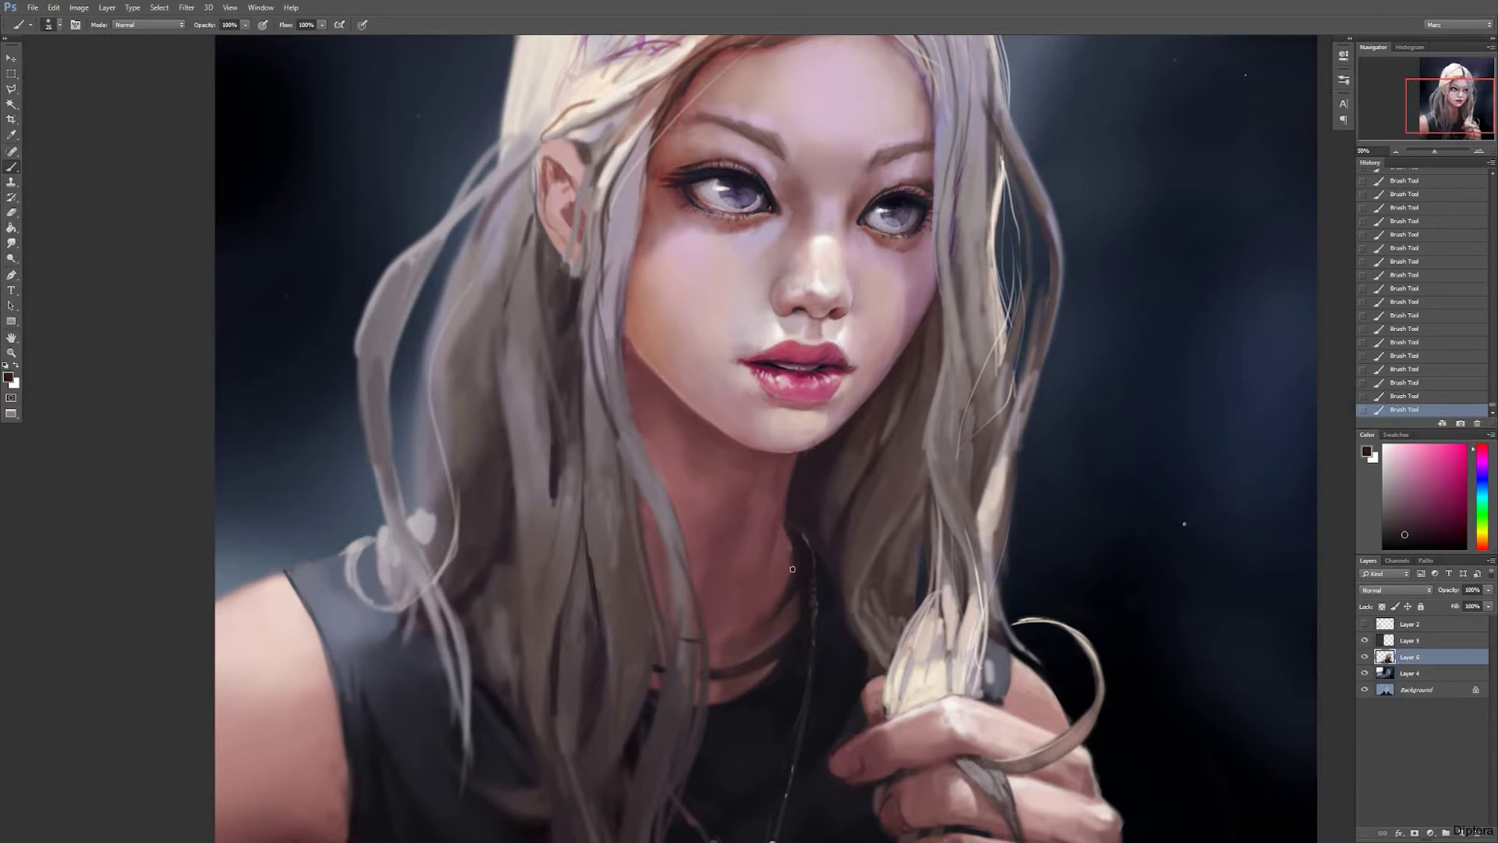
Step: Refine the neck shading with small strokes in sampled skin tones beside the necklace and beneath the jaw
alt+click(775, 559)
key(bracketleft)
key(bracketleft)
alt+click(756, 494)
alt+click(716, 498)
Step: Warm and brighten the neck with a very large brush in Overlay mode, using a light pink tone
key(bracketright)
key(bracketright)
key(bracketright)
key(bracketright)
key(bracketright)
key(bracketright)
key(bracketright)
key(bracketright)
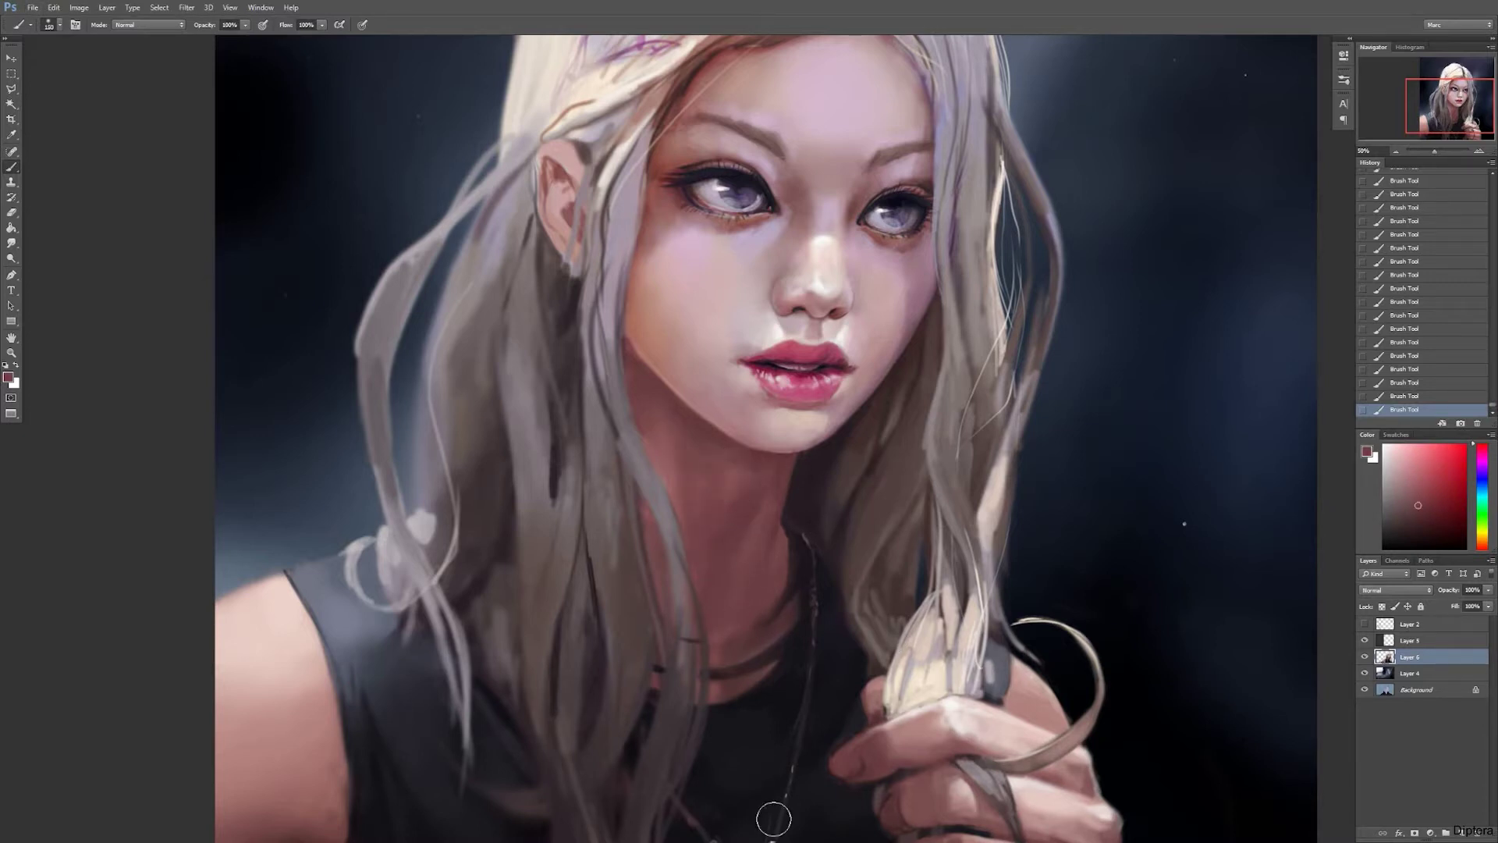
key(bracketright)
key(bracketright)
click(1396, 151)
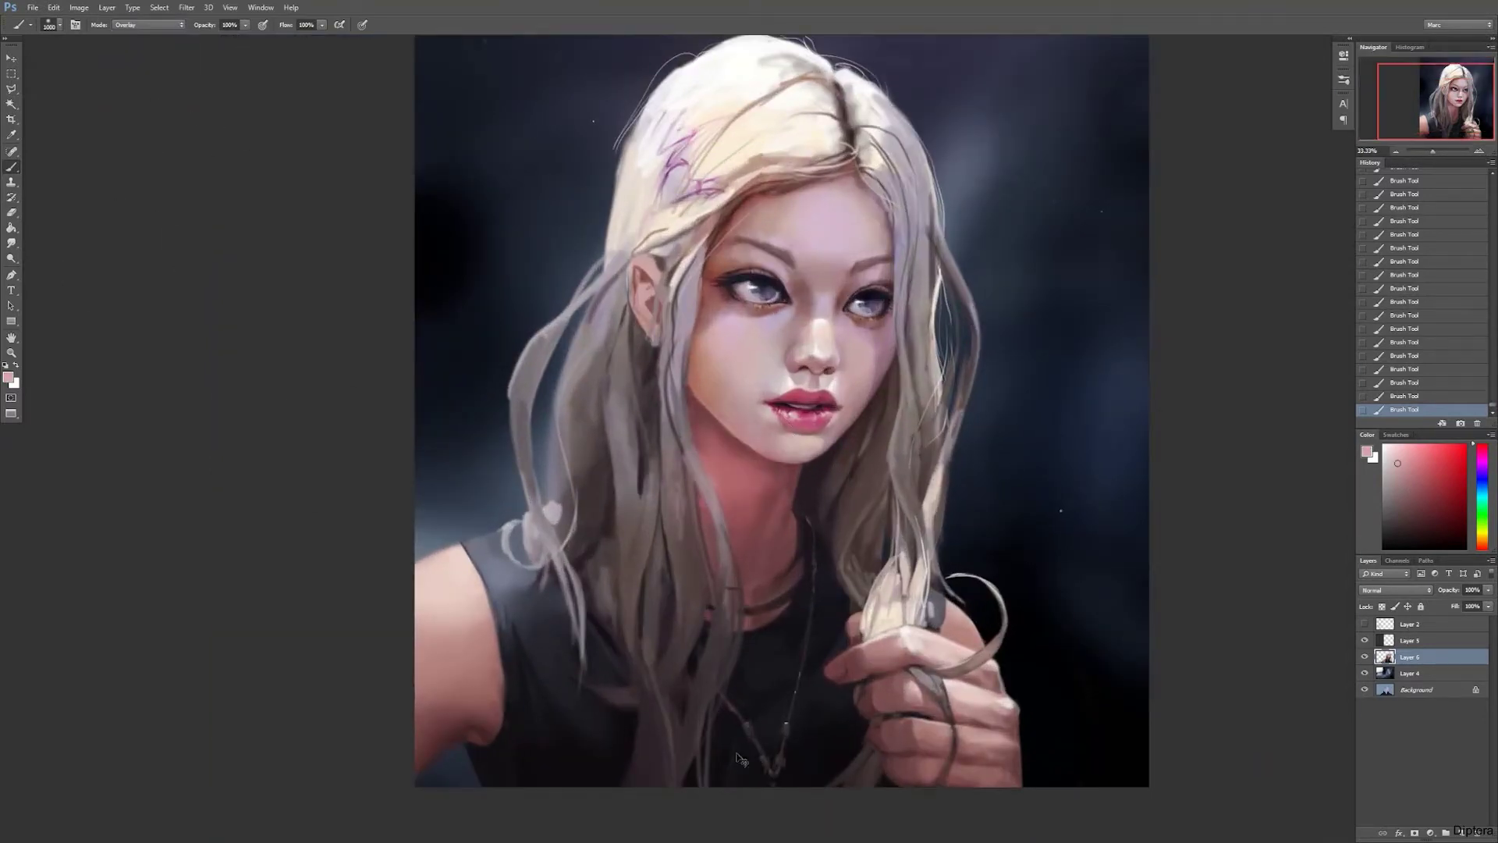
Step: Return the brush to Normal blending mode and greatly reduce its size for detail work
key(bracketleft)
key(bracketleft)
key(bracketleft)
key(bracketleft)
key(bracketleft)
key(bracketleft)
key(bracketleft)
key(bracketleft)
key(bracketleft)
key(bracketleft)
key(bracketleft)
key(ctrl+plus)
click(148, 24)
click(170, 34)
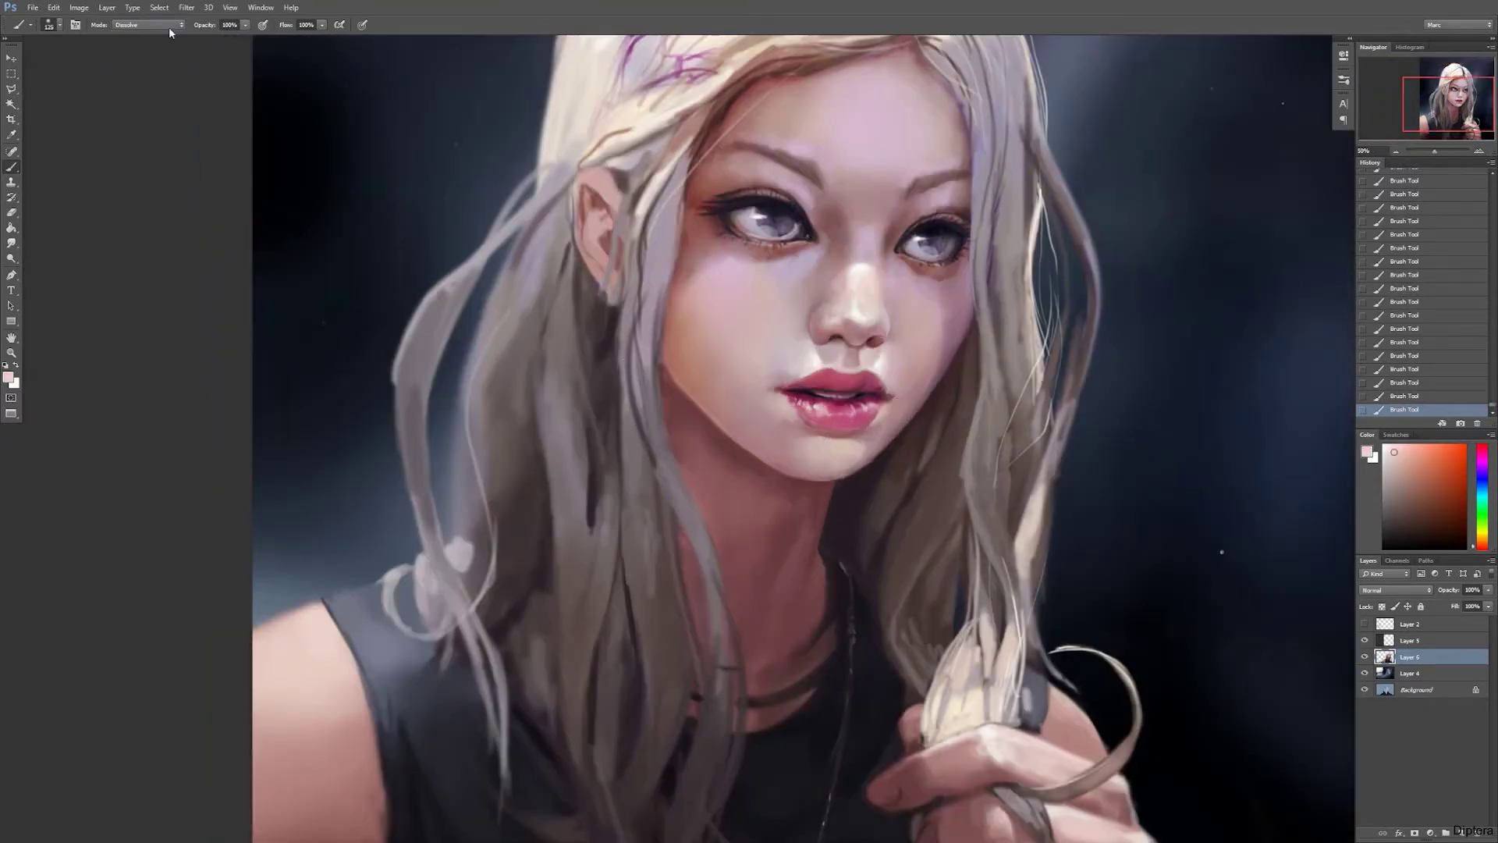
key(shift+alt+n)
Step: Paint along the jaw's edge beside the long hair strand in muted reddish tones, adjusting the brush size
key(bracketleft)
key(bracketleft)
alt+shift+right_click(334, 752)
mouse_move(679, 386)
mouse_down()
mouse_move(695, 422)
mouse_move(709, 542)
mouse_move(719, 426)
mouse_move(734, 460)
mouse_up()
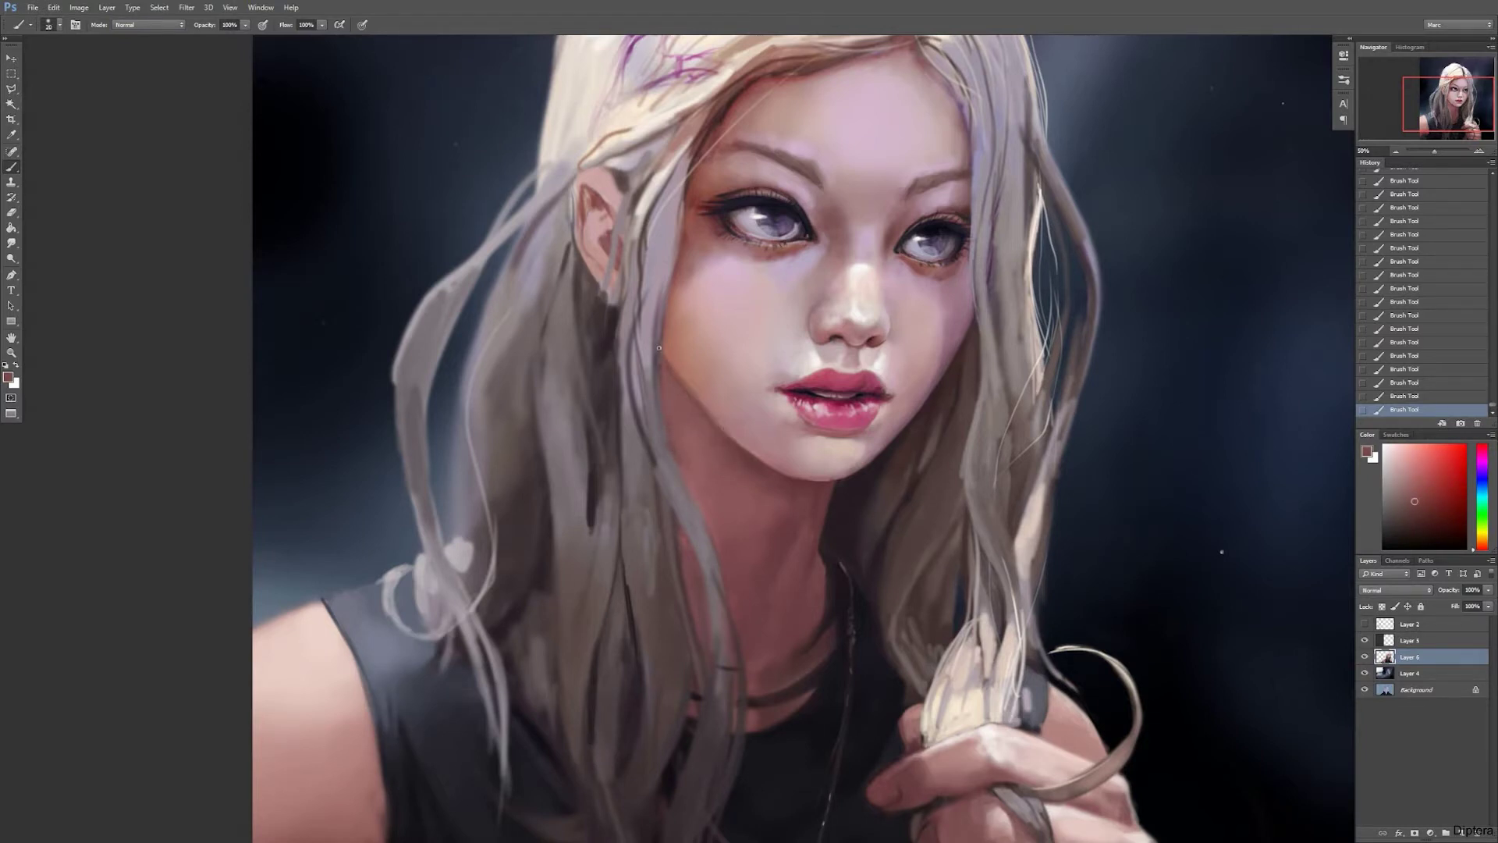
key(bracketright)
key(bracketright)
key(bracketright)
key(bracketright)
key(bracketright)
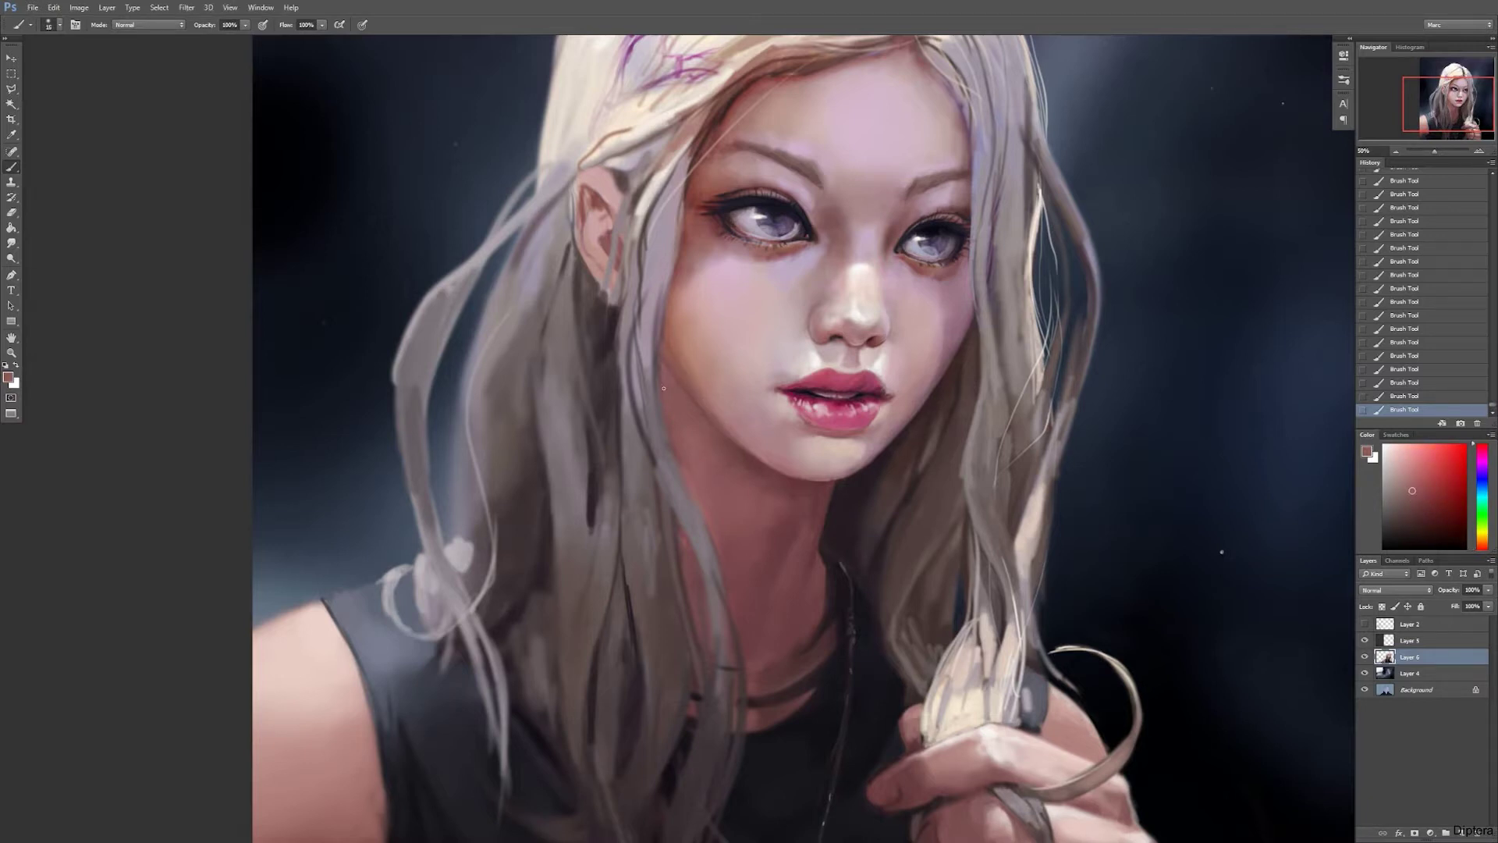
Step: Soften the transition between jaw and neck with an enlarged brush in a reddish skin tone sampled from the arm
alt+click(307, 801)
key(bracketright)
key(bracketright)
key(bracketright)
key(bracketright)
key(bracketright)
key(bracketright)
key(bracketright)
key(bracketright)
key(bracketright)
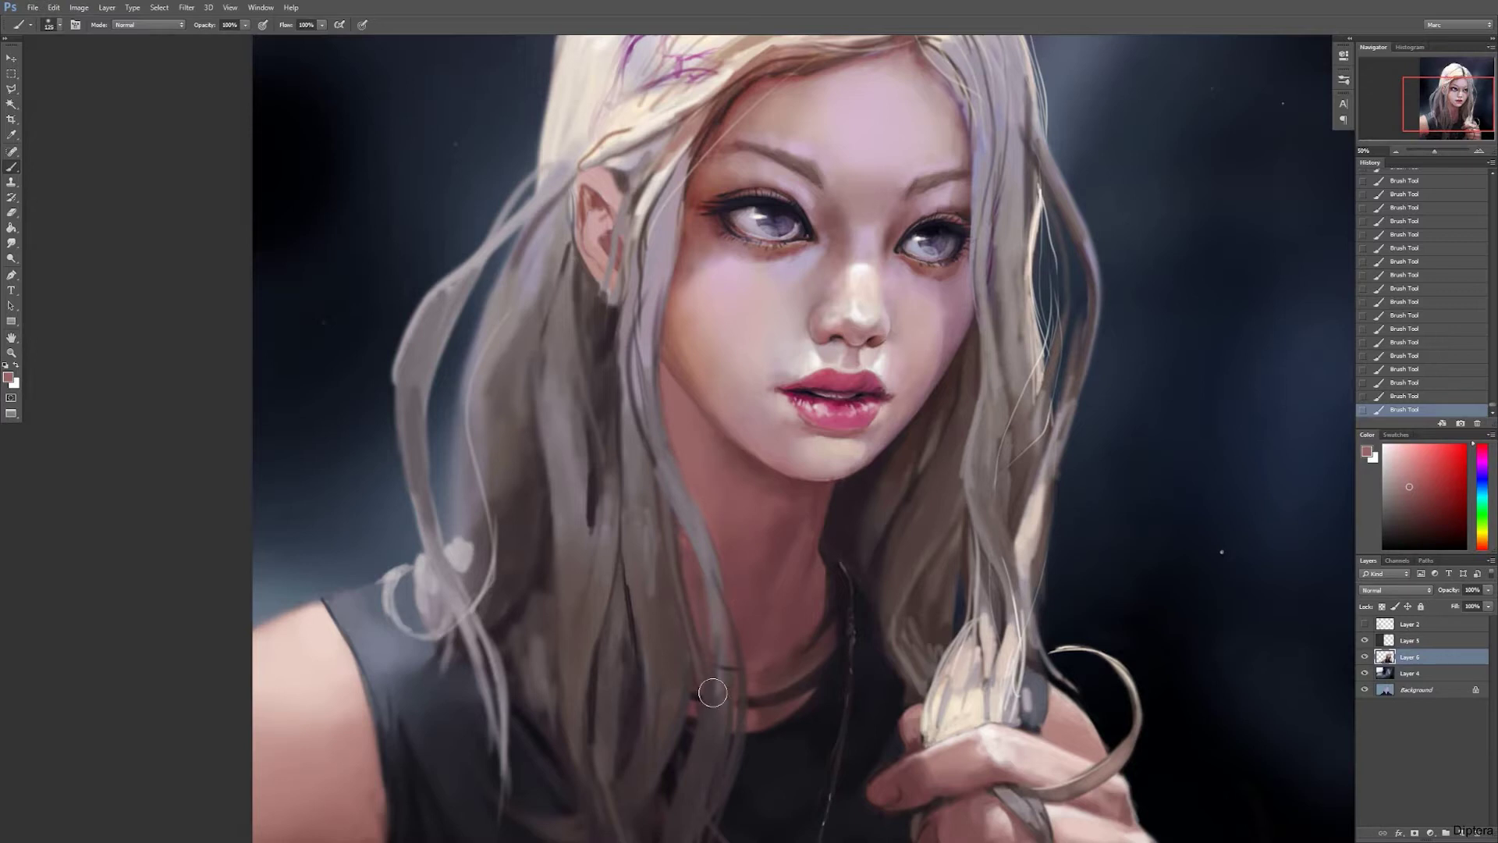
key(ctrl+minus)
key(ctrl+minus)
key(ctrl+plus)
key(ctrl+plus)
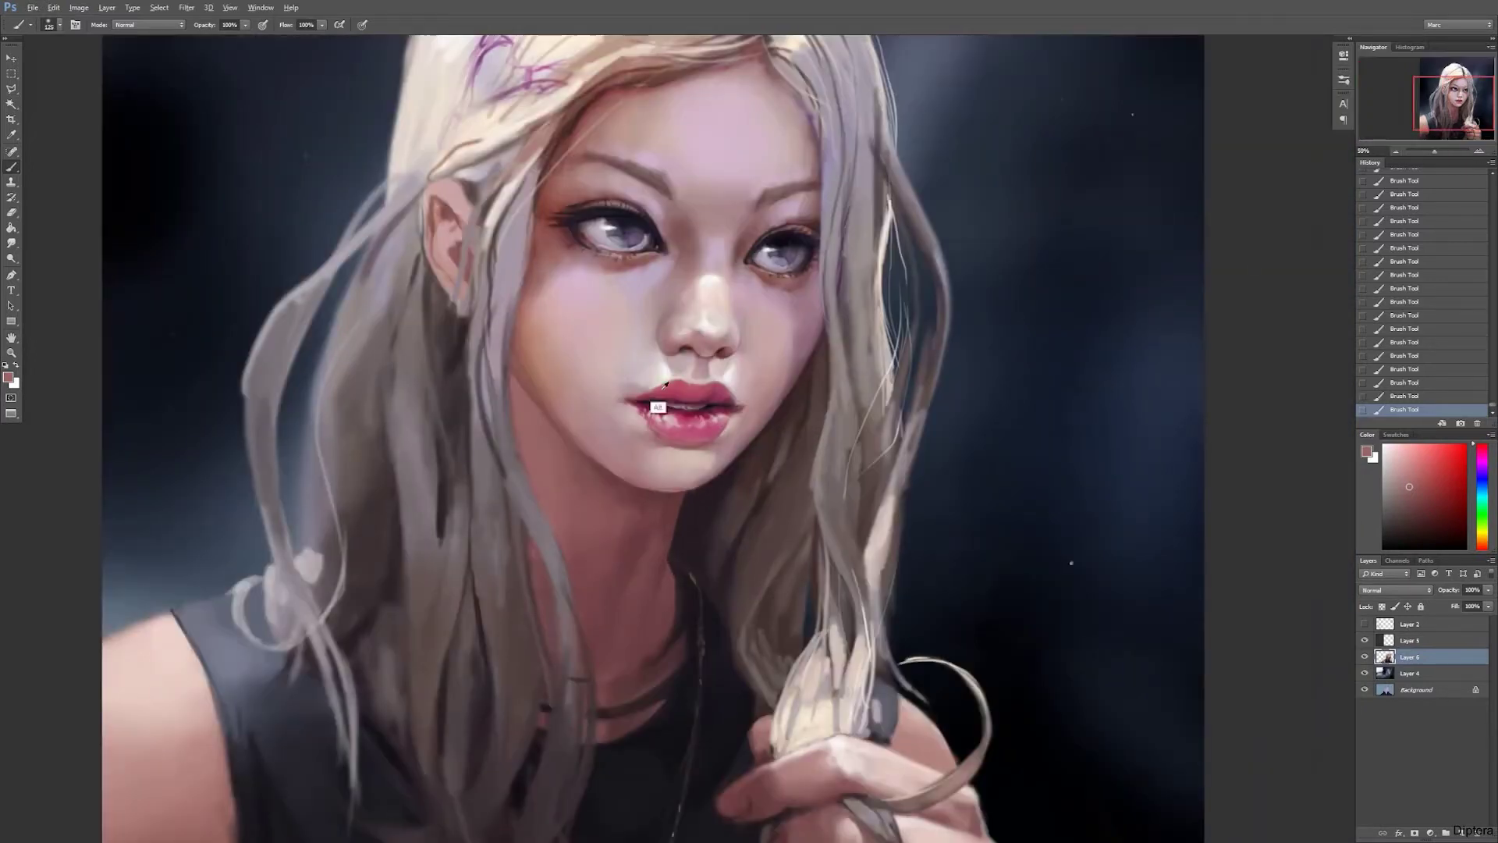
Step: Blend the outer cheek beside the hair in its sampled skin tone, first with a small and then a larger brush
key(bracketleft)
key(bracketleft)
key(bracketleft)
key(bracketleft)
key(bracketleft)
alt+click(533, 372)
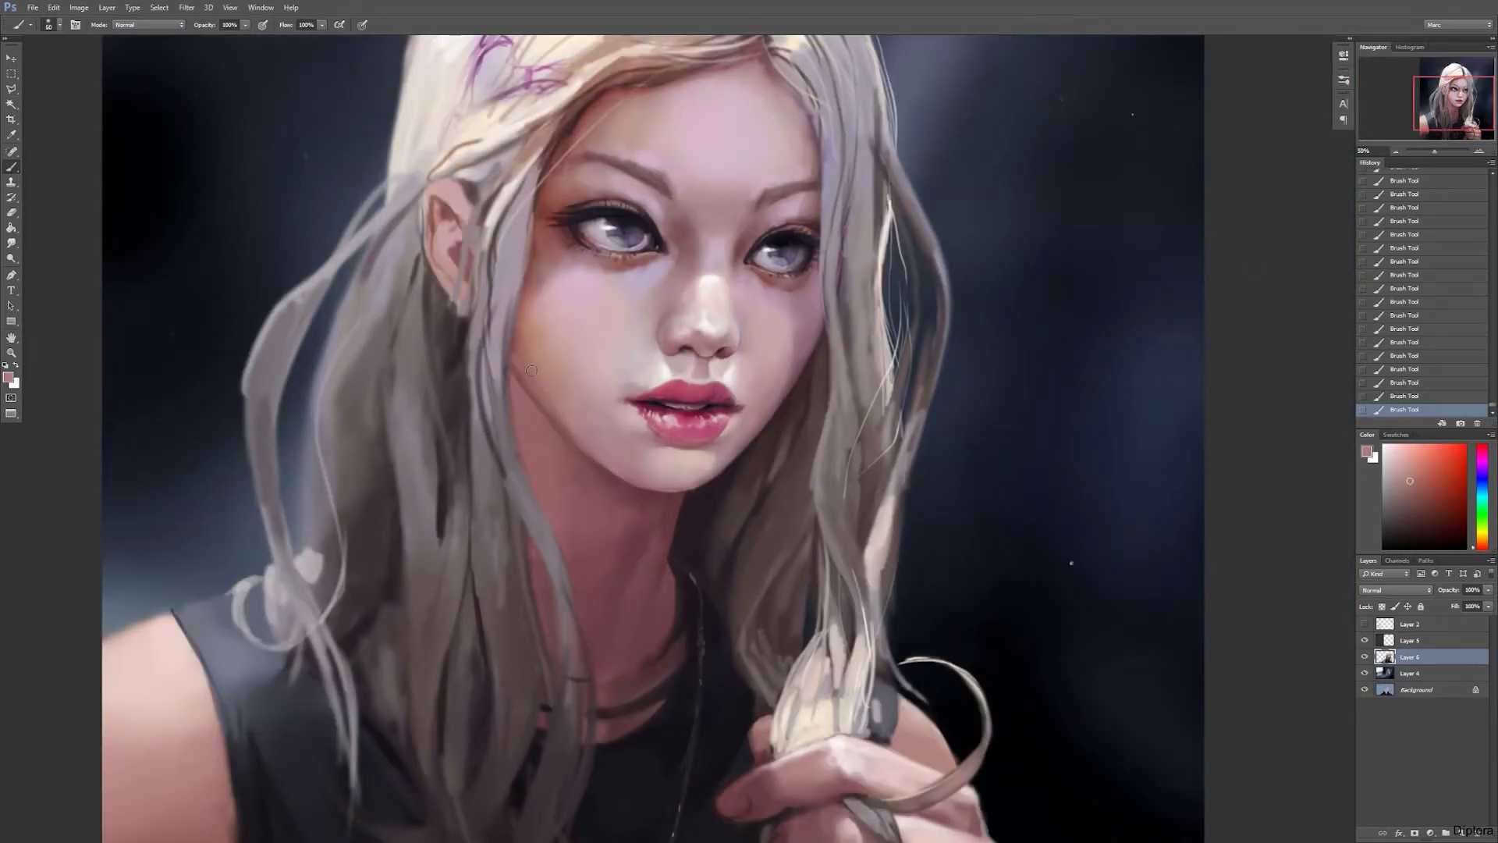
key(bracketright)
key(bracketright)
key(bracketright)
key(bracketright)
key(bracketright)
key(bracketright)
key(bracketright)
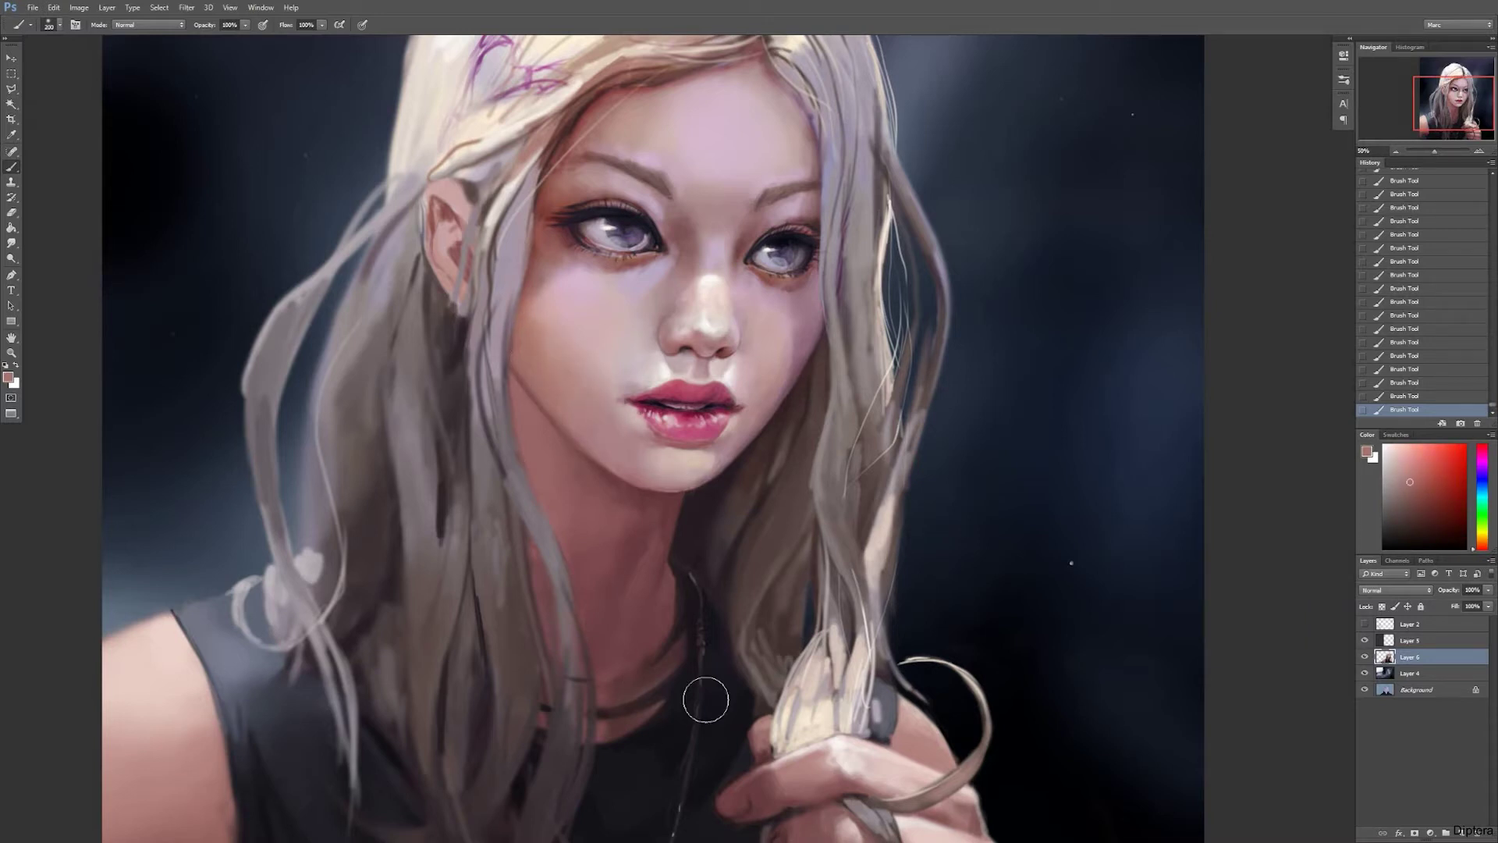
Step: Refine the cheek's lower edge beside the hair with a much smaller brush in a sampled skin tone
key(ctrl+minus)
key(ctrl+minus)
key(ctrl+minus)
key(ctrl+plus)
key(ctrl+plus)
key(ctrl+plus)
key(ctrl+plus)
key(bracketleft)
key(bracketleft)
key(bracketleft)
key(bracketleft)
key(bracketleft)
key(bracketleft)
key(bracketleft)
key(bracketleft)
key(bracketleft)
key(bracketleft)
key(bracketleft)
key(bracketleft)
key(bracketleft)
key(bracketleft)
alt+click(453, 305)
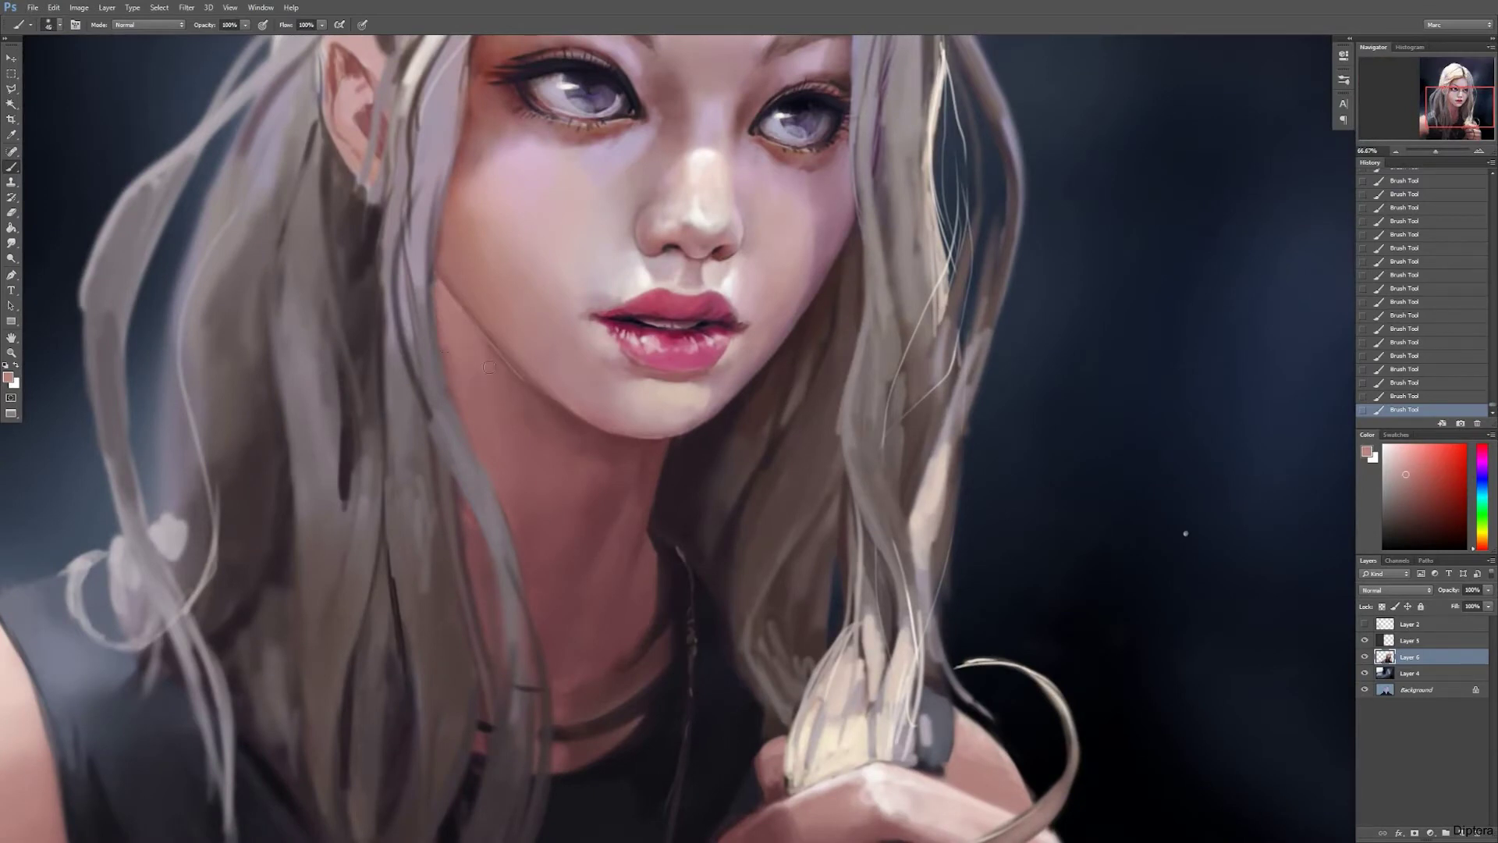
Step: Touch up the jawline and the adjoining hair strand with tones sampled along the edge of the face
key(ctrl+minus)
key(ctrl+minus)
key(ctrl+minus)
key(ctrl+minus)
key(ctrl+plus)
key(ctrl+plus)
alt+click(489, 354)
alt+click(485, 388)
alt+click(479, 352)
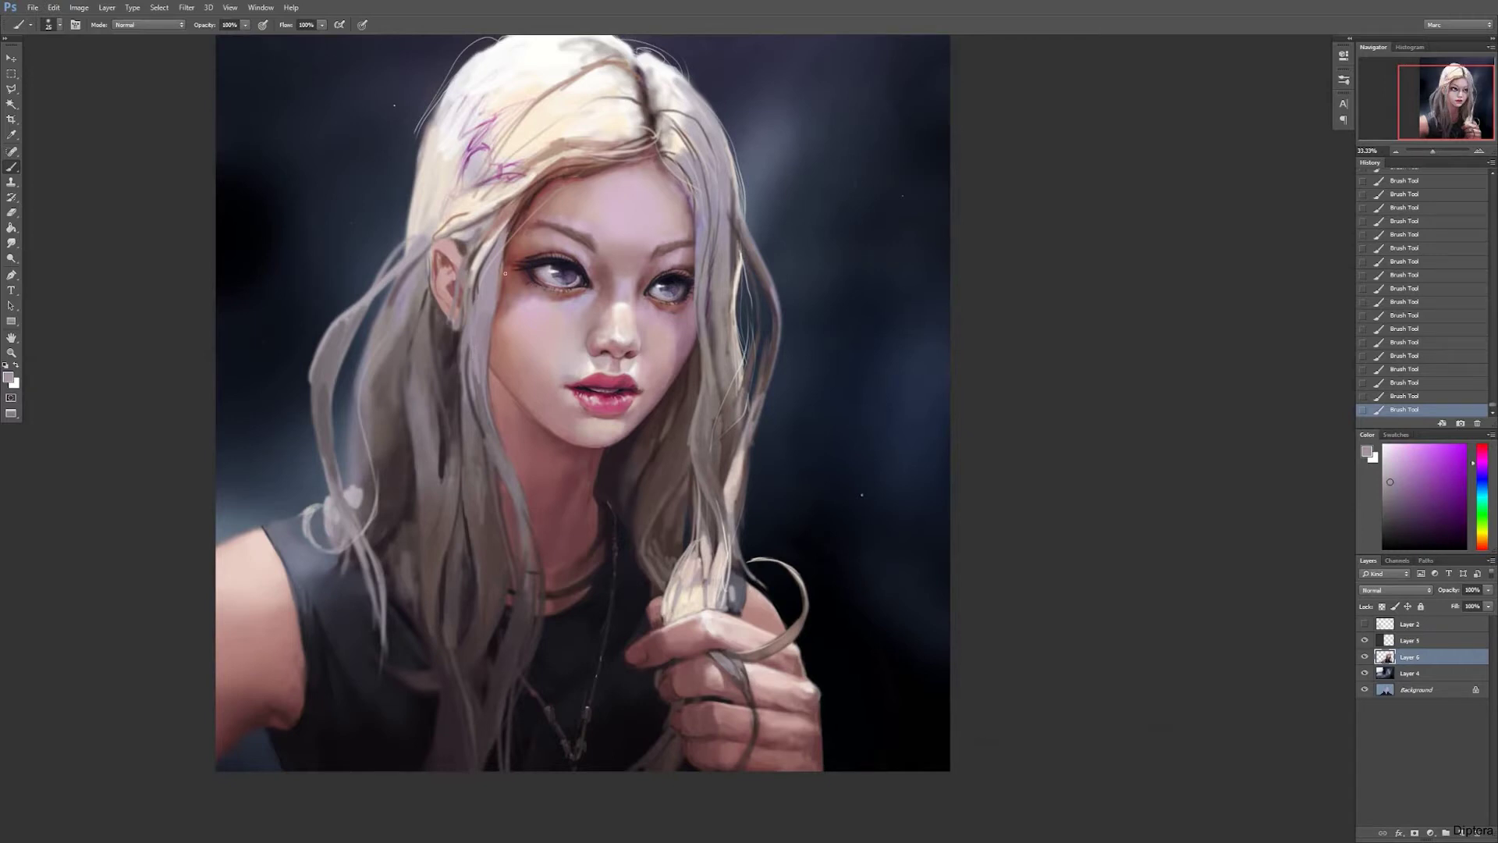
Step: Soften the skin around the temple and cheek with a larger brush in sampled tones, undoing the last stroke
alt+click(521, 317)
key(bracketright)
key(bracketright)
key(bracketright)
key(bracketright)
key(bracketright)
key(bracketright)
alt+click(261, 590)
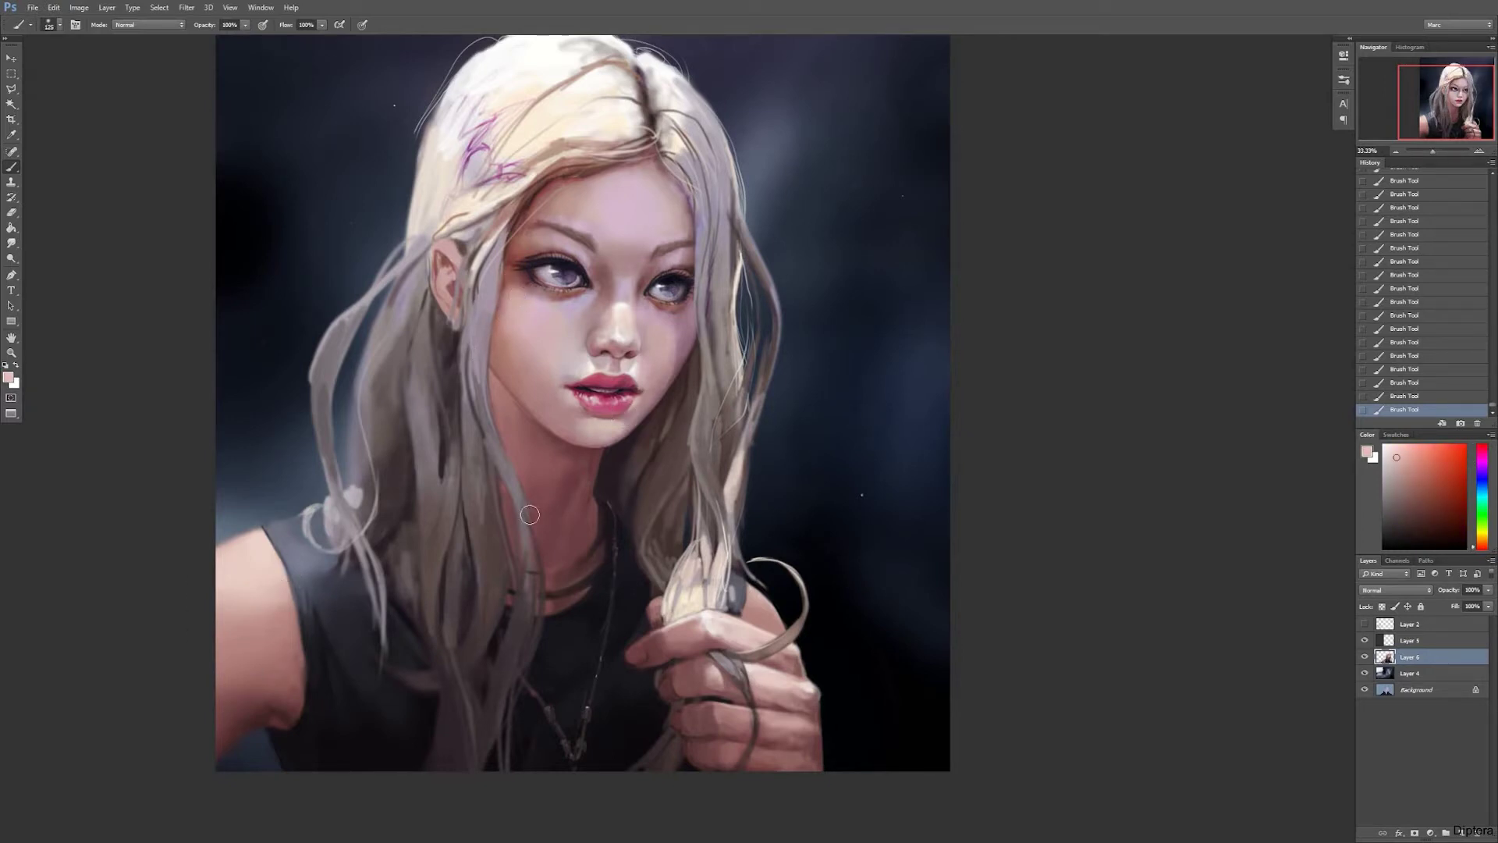
key(bracketright)
alt+click(528, 319)
key(bracketright)
key(bracketright)
key(ctrl+z)
Step: Paint the hairline at the temple and above the forehead with a small brush in sampled hair and skin tones
alt+click(527, 228)
key(bracketleft)
key(bracketleft)
key(bracketleft)
key(bracketleft)
key(bracketleft)
key(bracketleft)
key(bracketleft)
key(bracketleft)
key(bracketleft)
key(bracketleft)
key(bracketleft)
key(bracketleft)
alt+click(592, 148)
drag(530, 191, 499, 234)
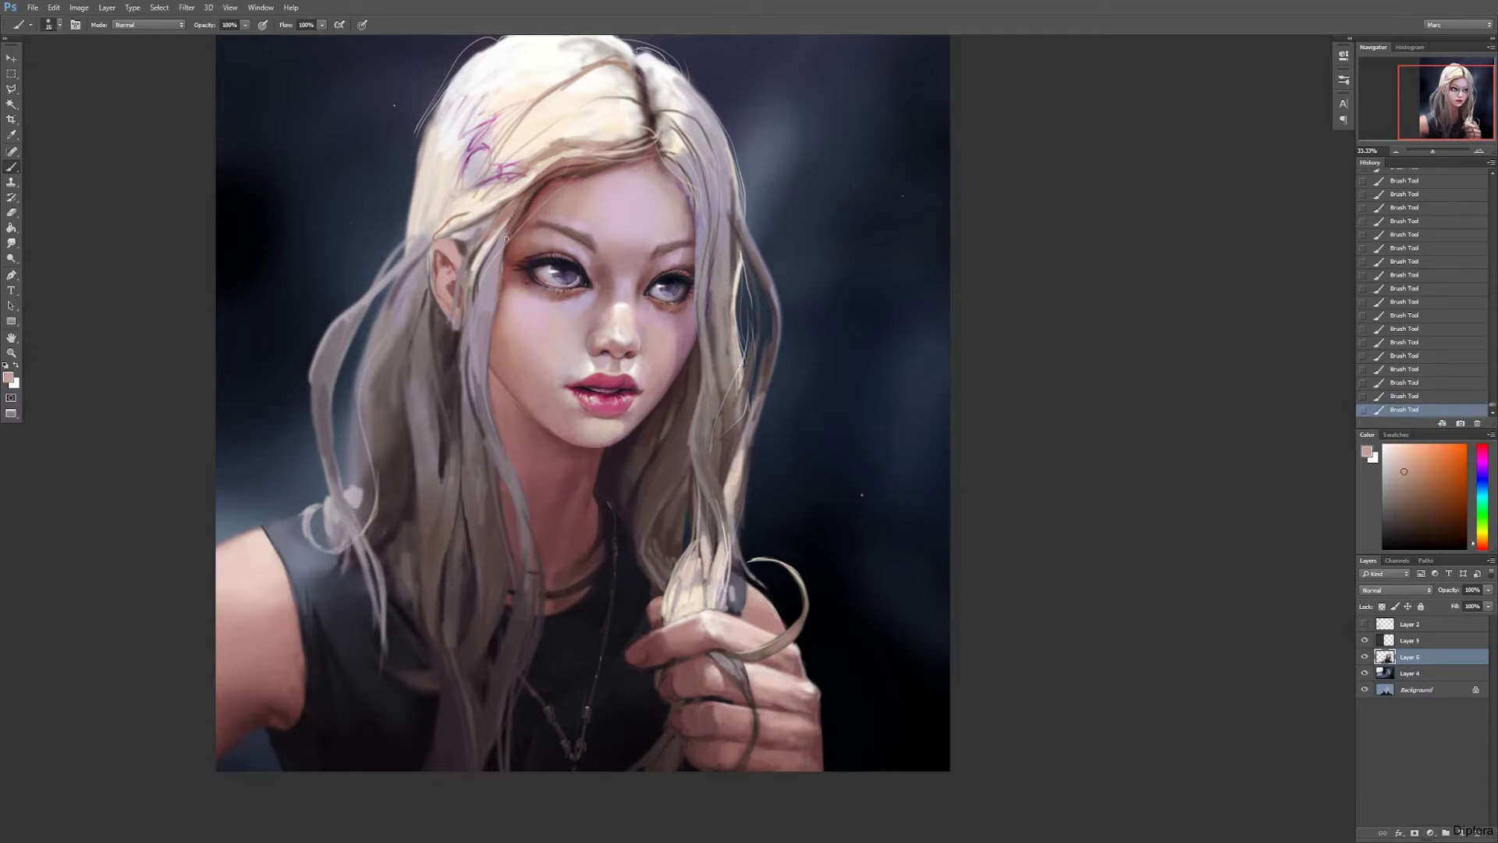
drag(567, 171, 600, 163)
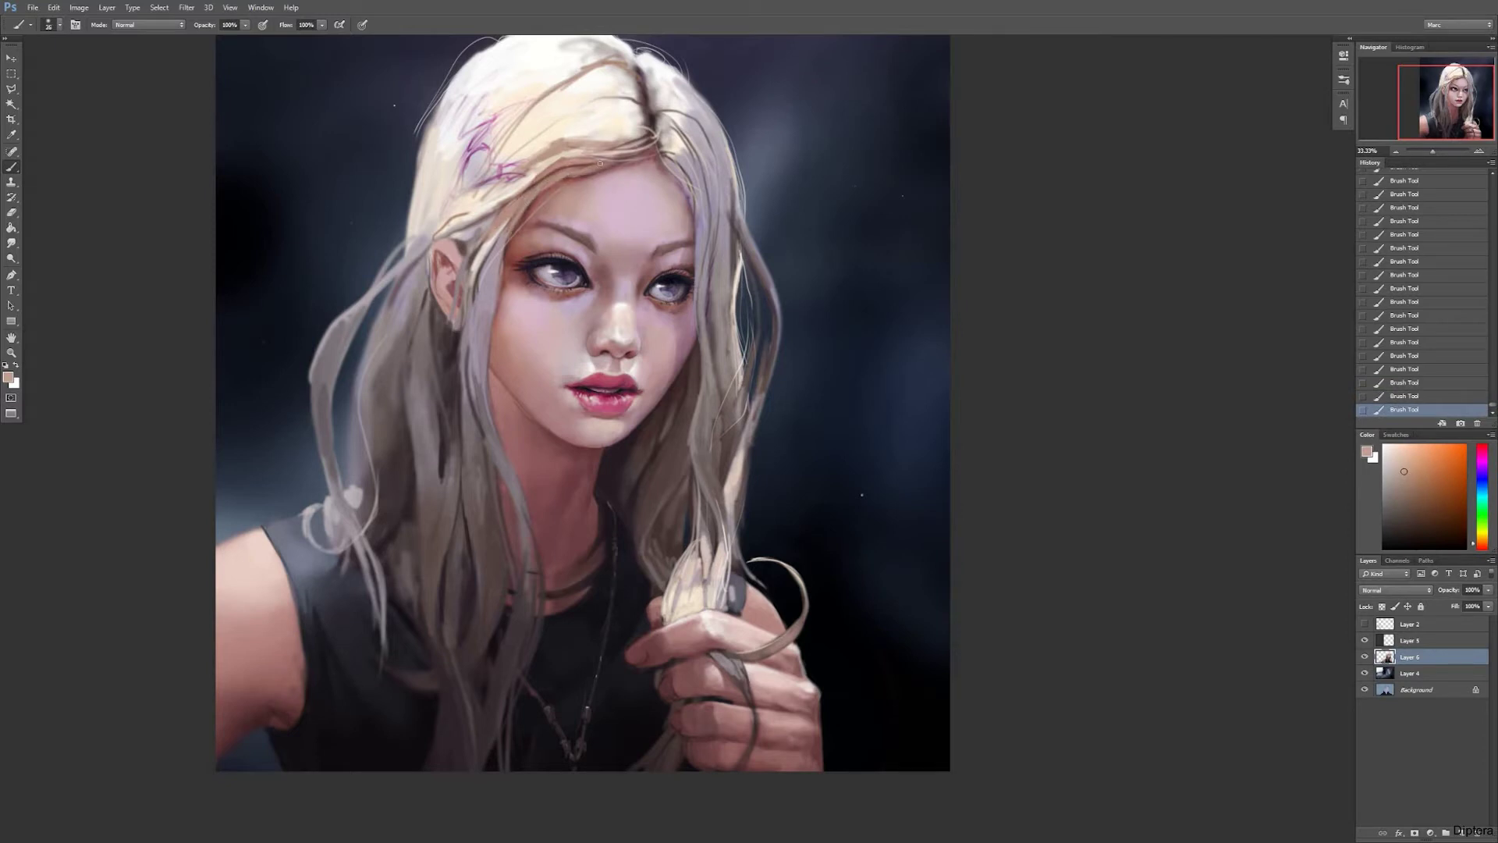
Step: Detail the hair edge at the temple and the fringe above the forehead with fine strokes in sampled tones
alt+click(566, 220)
alt+click(511, 293)
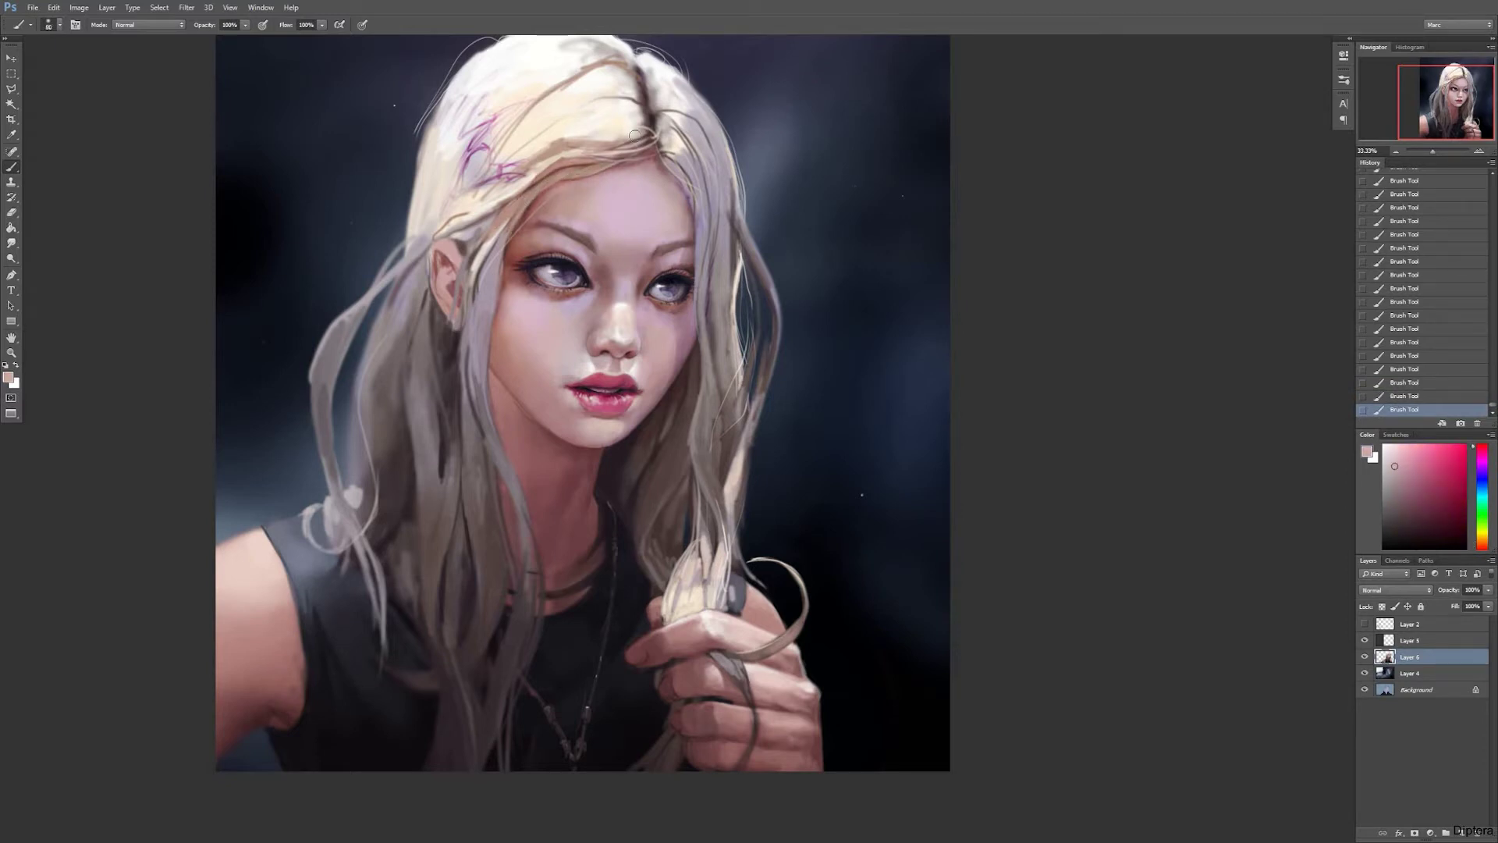
key(bracketleft)
alt+click(514, 228)
alt+click(503, 246)
key(bracketleft)
key(bracketleft)
alt+click(562, 177)
alt+click(576, 172)
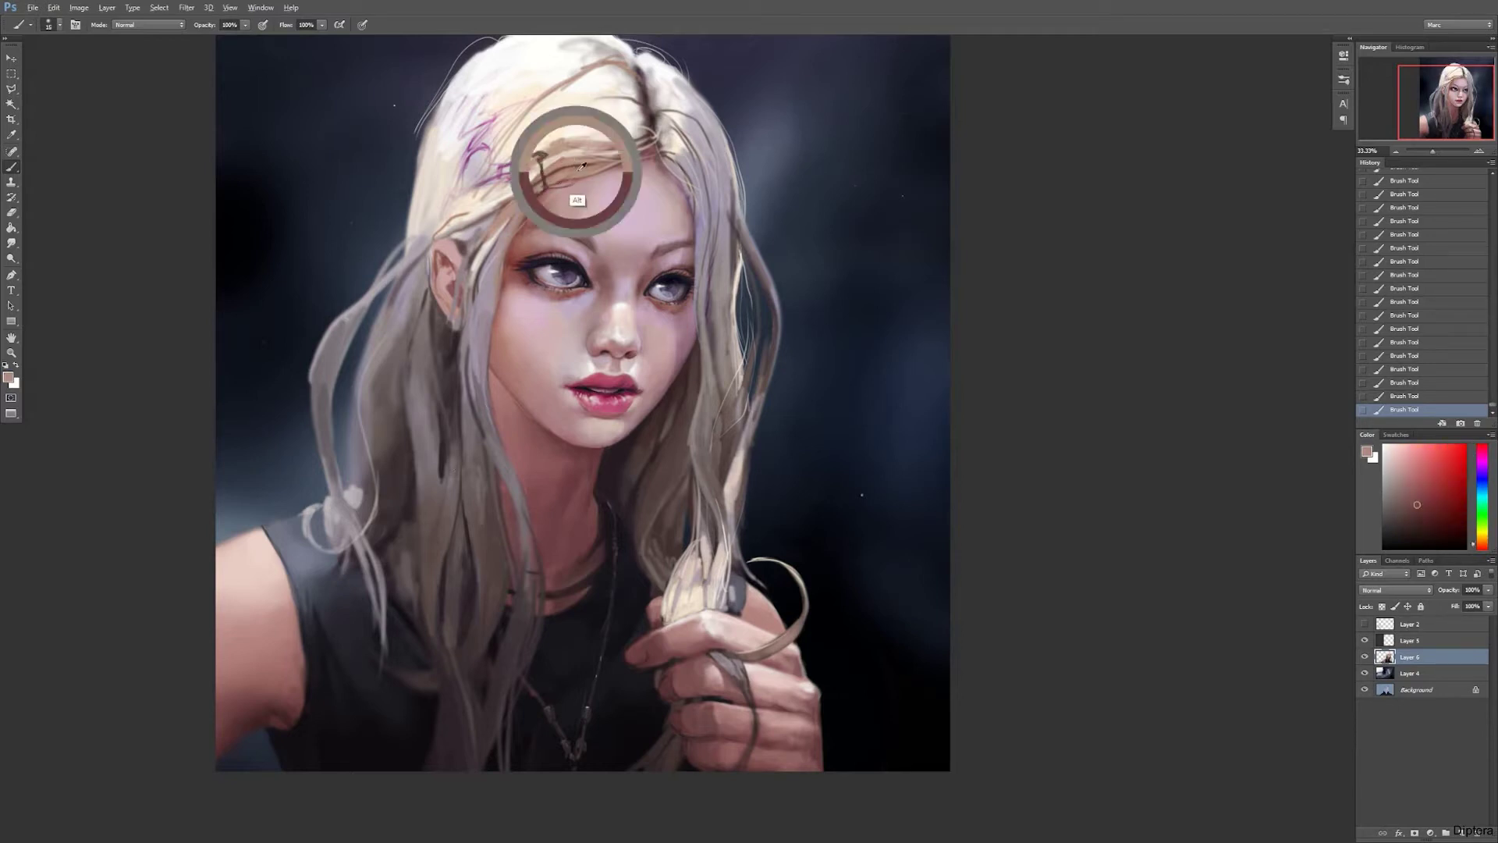
Step: Shape the gathered fringe strands above the forehead with alternating sampled light and dark strokes beside the dark knot
alt+click(577, 188)
alt+click(616, 165)
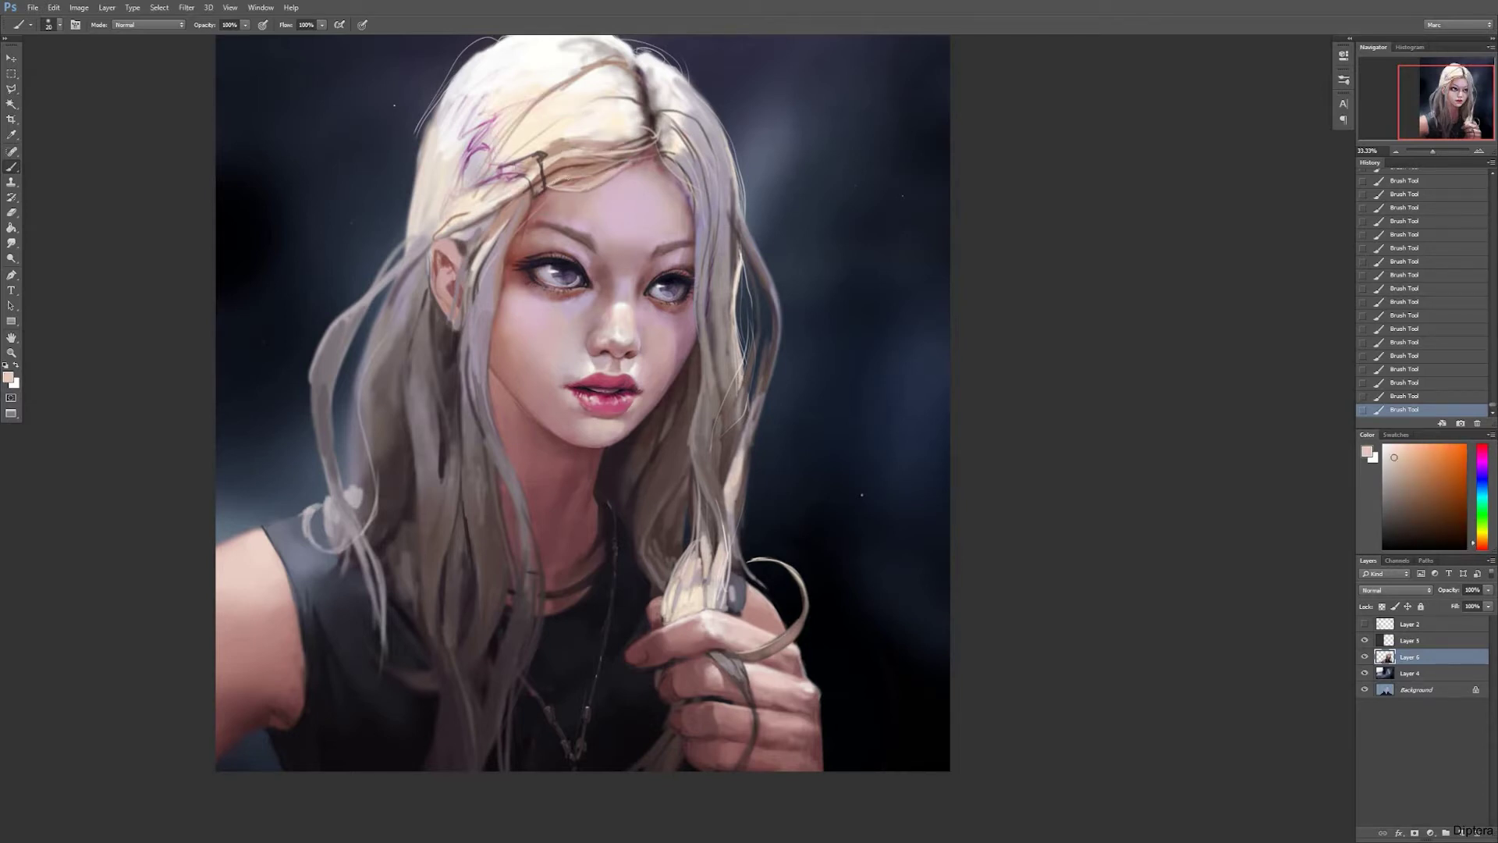
alt+click(547, 182)
alt+click(575, 210)
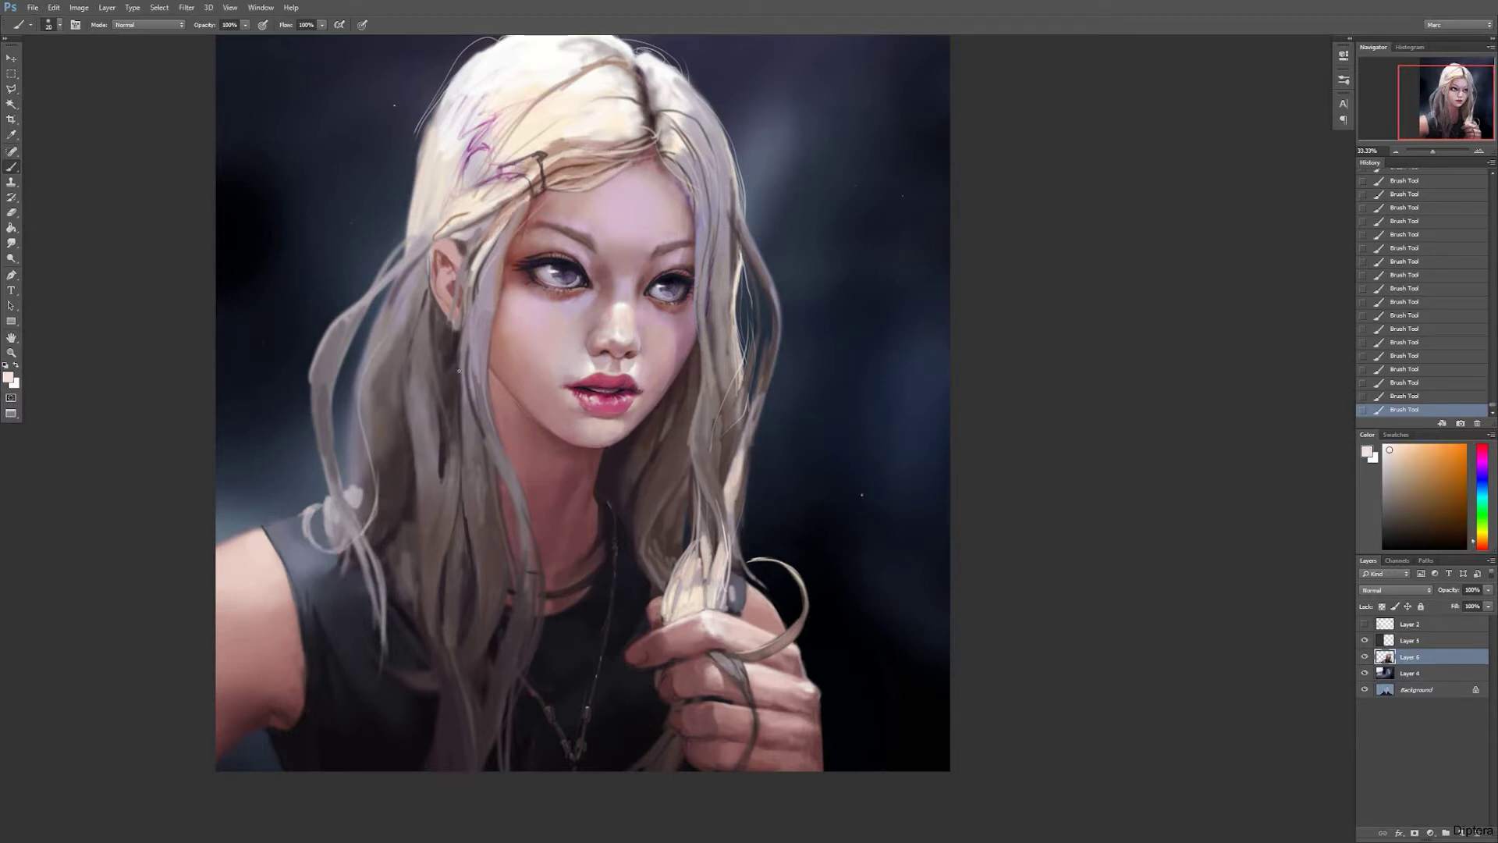
drag(560, 182, 585, 179)
alt+click(641, 161)
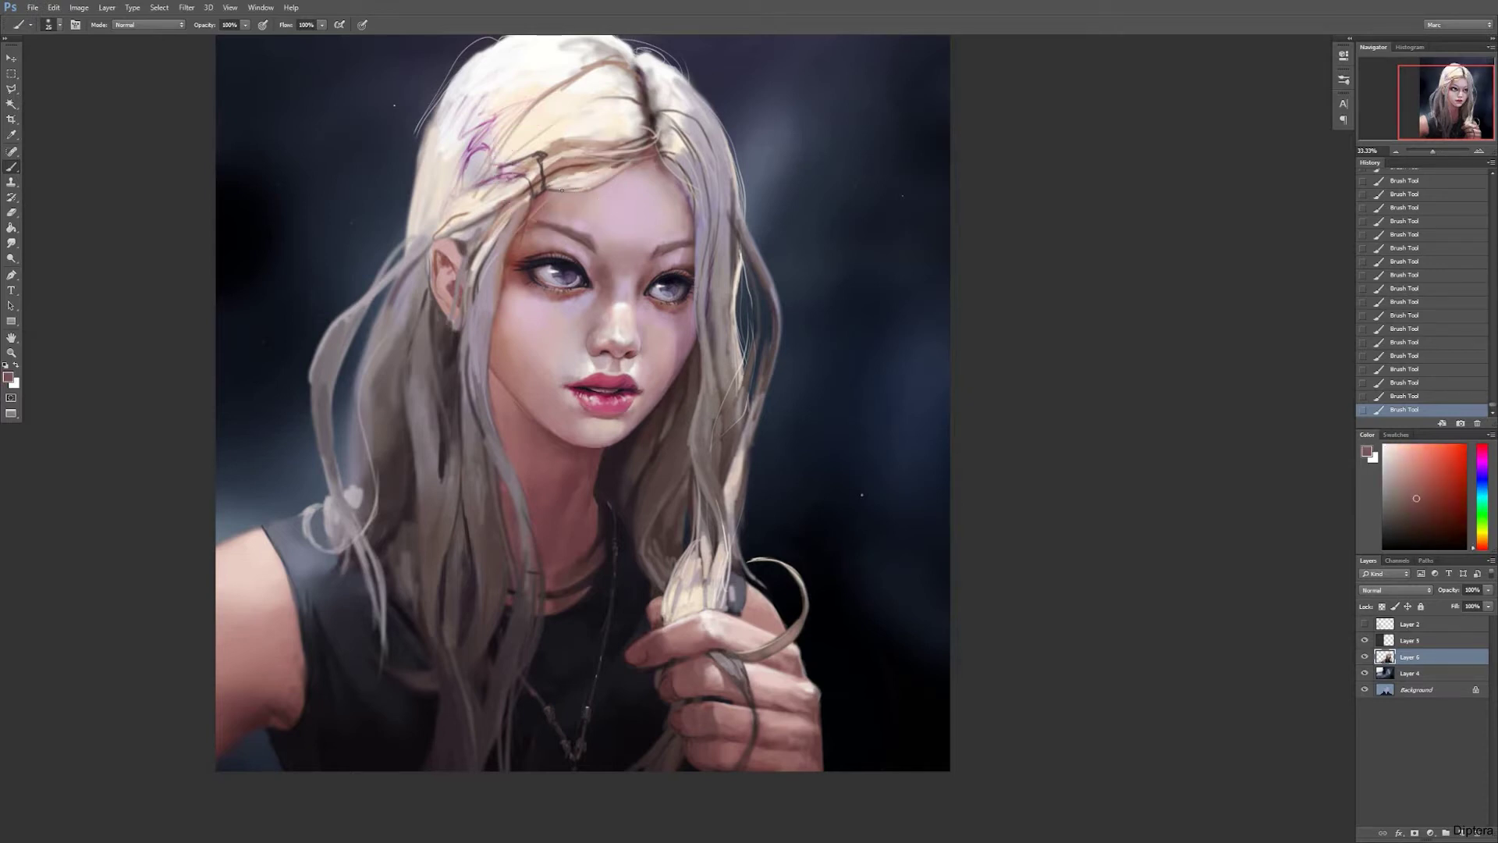
alt+click(567, 152)
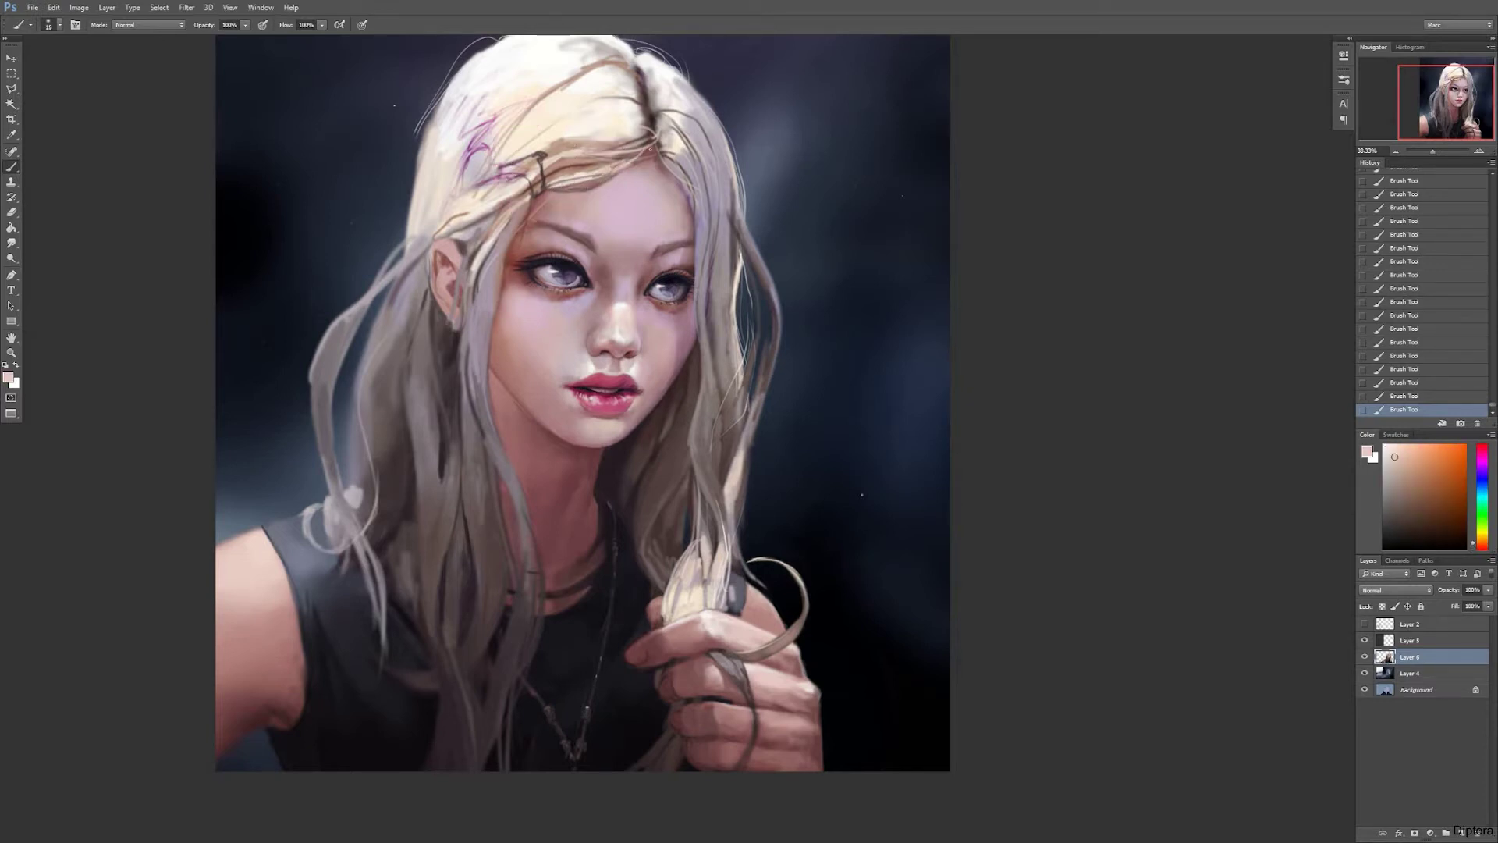
Step: Cover the purple sketch lines in the hair with a jagged dark grey shape extending from the knot toward the crown
alt+click(503, 266)
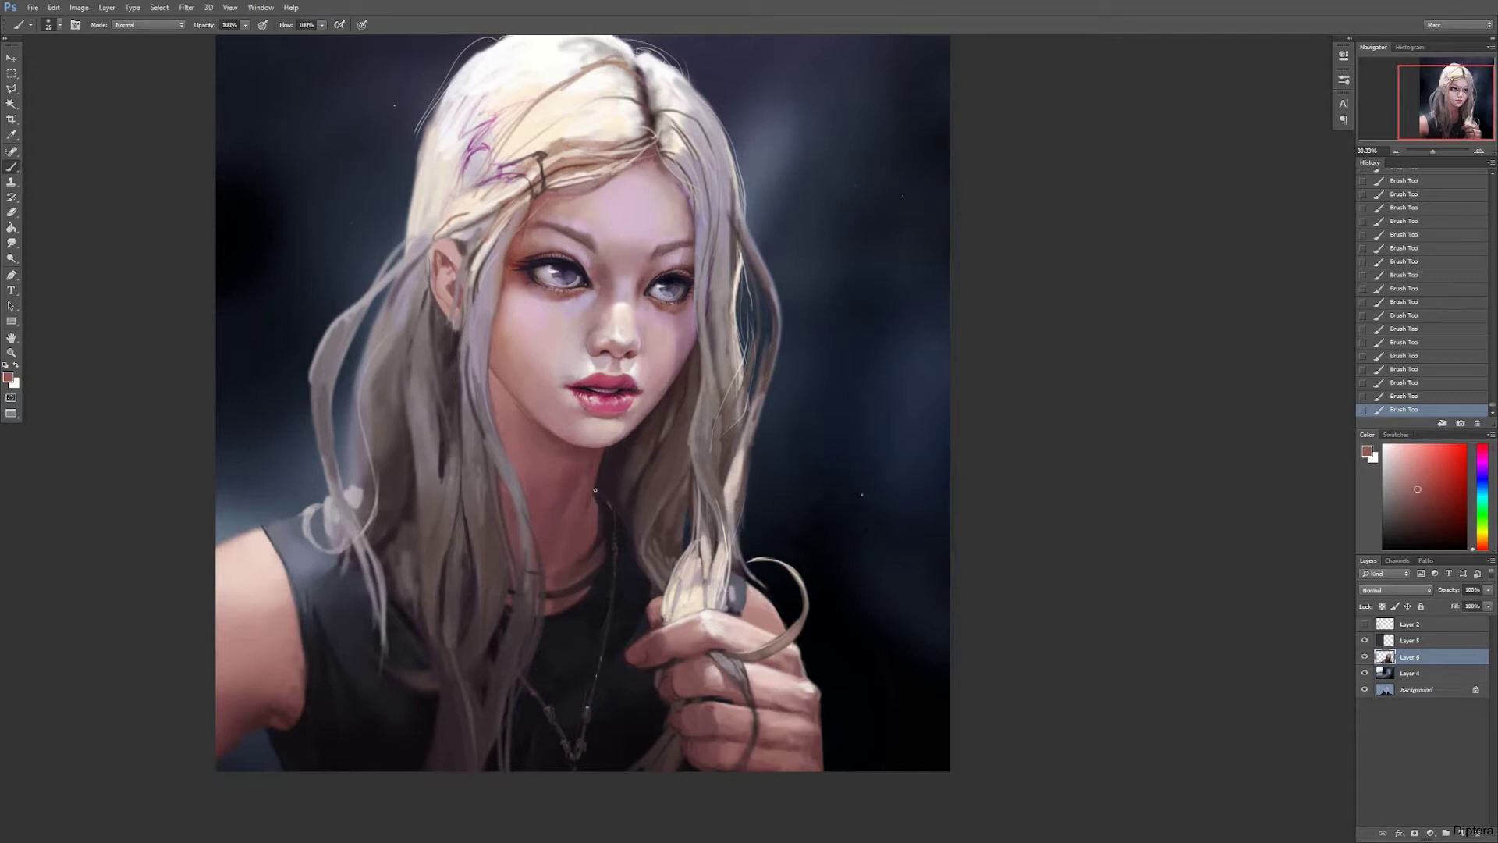
alt+click(508, 181)
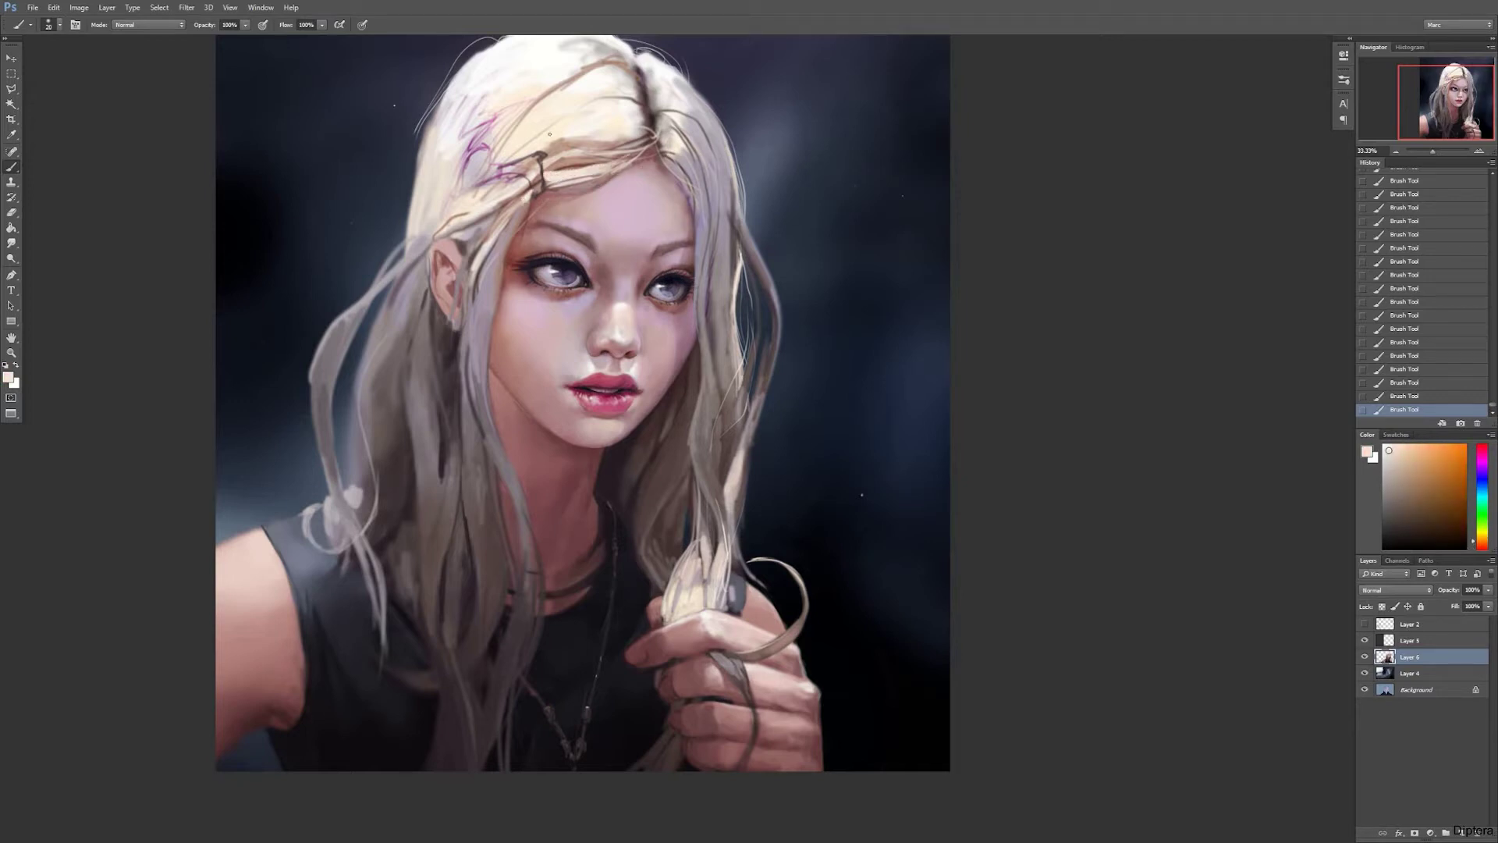
alt+click(445, 455)
mouse_move(537, 160)
mouse_down()
mouse_move(454, 198)
mouse_move(464, 170)
mouse_move(488, 168)
mouse_move(471, 145)
mouse_move(504, 103)
mouse_move(462, 139)
mouse_move(475, 111)
mouse_up()
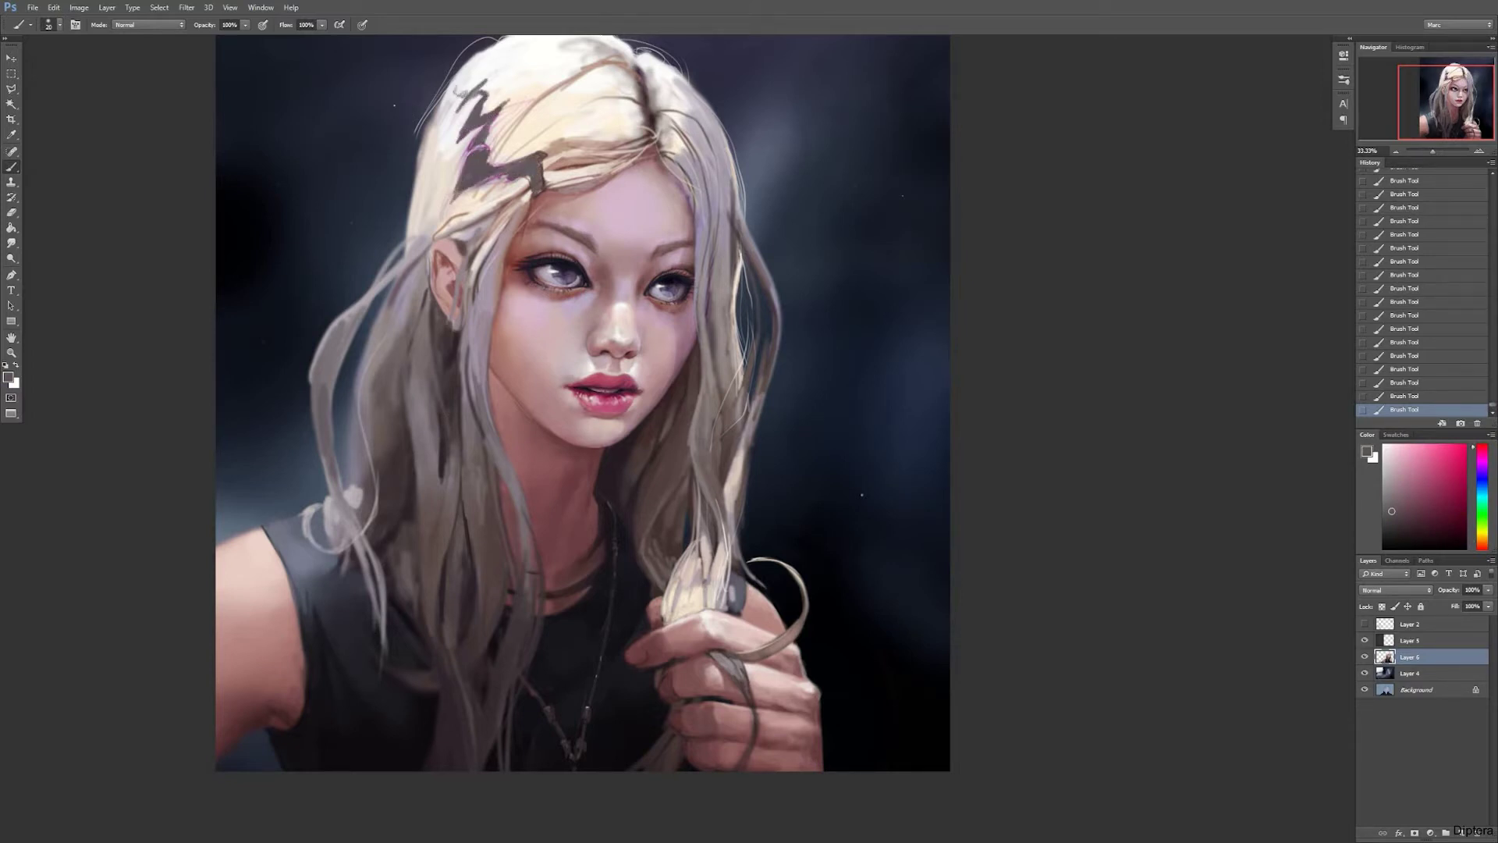
Step: Erase along the outer contour of the hair at the crown to clean up the head's silhouette
key(e)
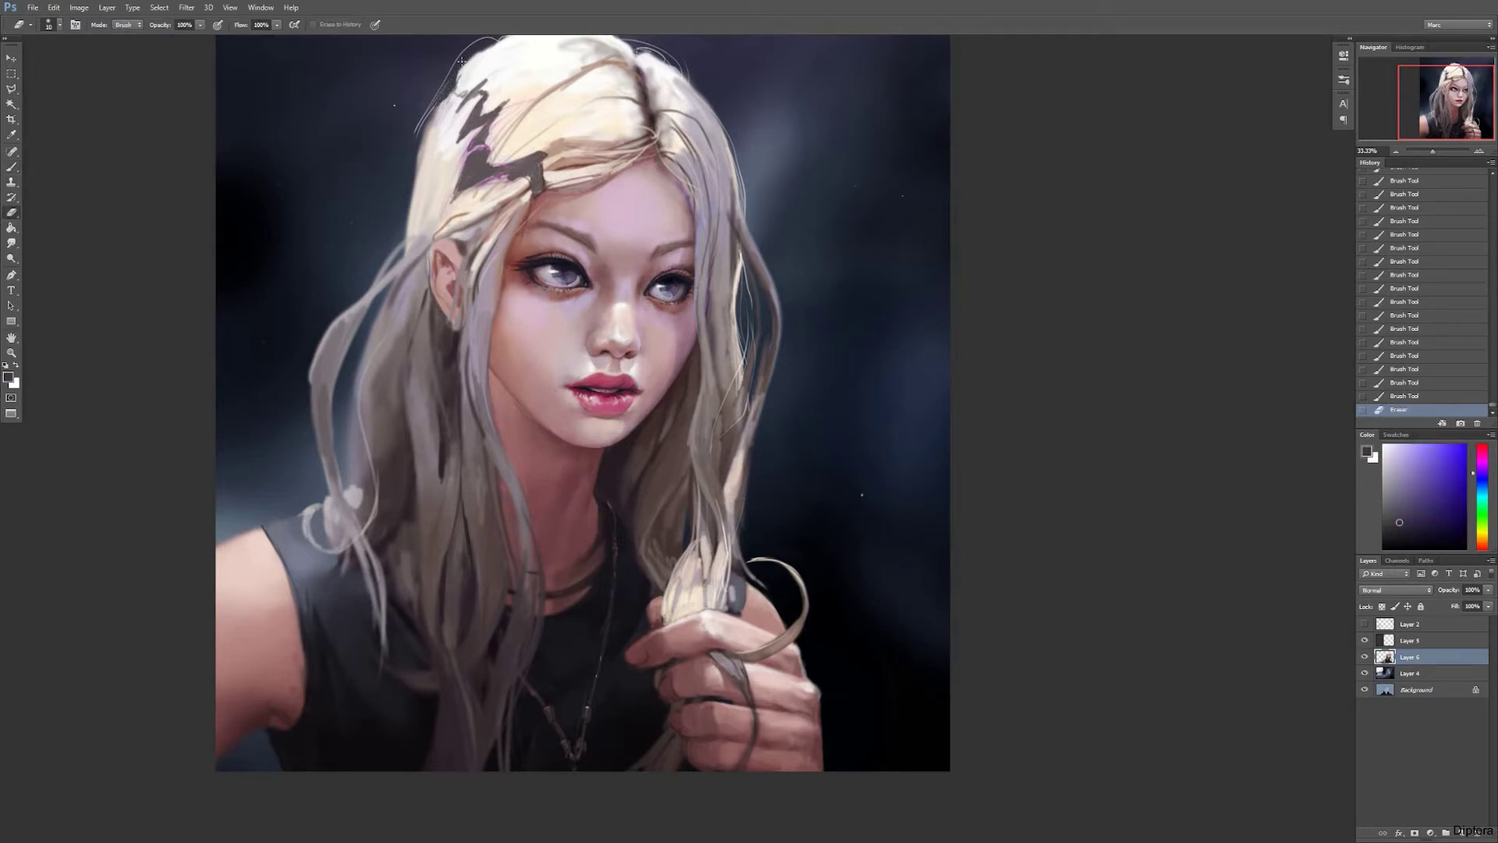
drag(445, 100, 428, 134)
mouse_move(484, 49)
mouse_down()
mouse_move(433, 114)
mouse_move(485, 90)
mouse_move(433, 128)
mouse_up()
key(Return)
Step: Paint fine white flyaway strands along the outer edge of the hair near the ear
key(b)
key(x)
drag(433, 211, 465, 248)
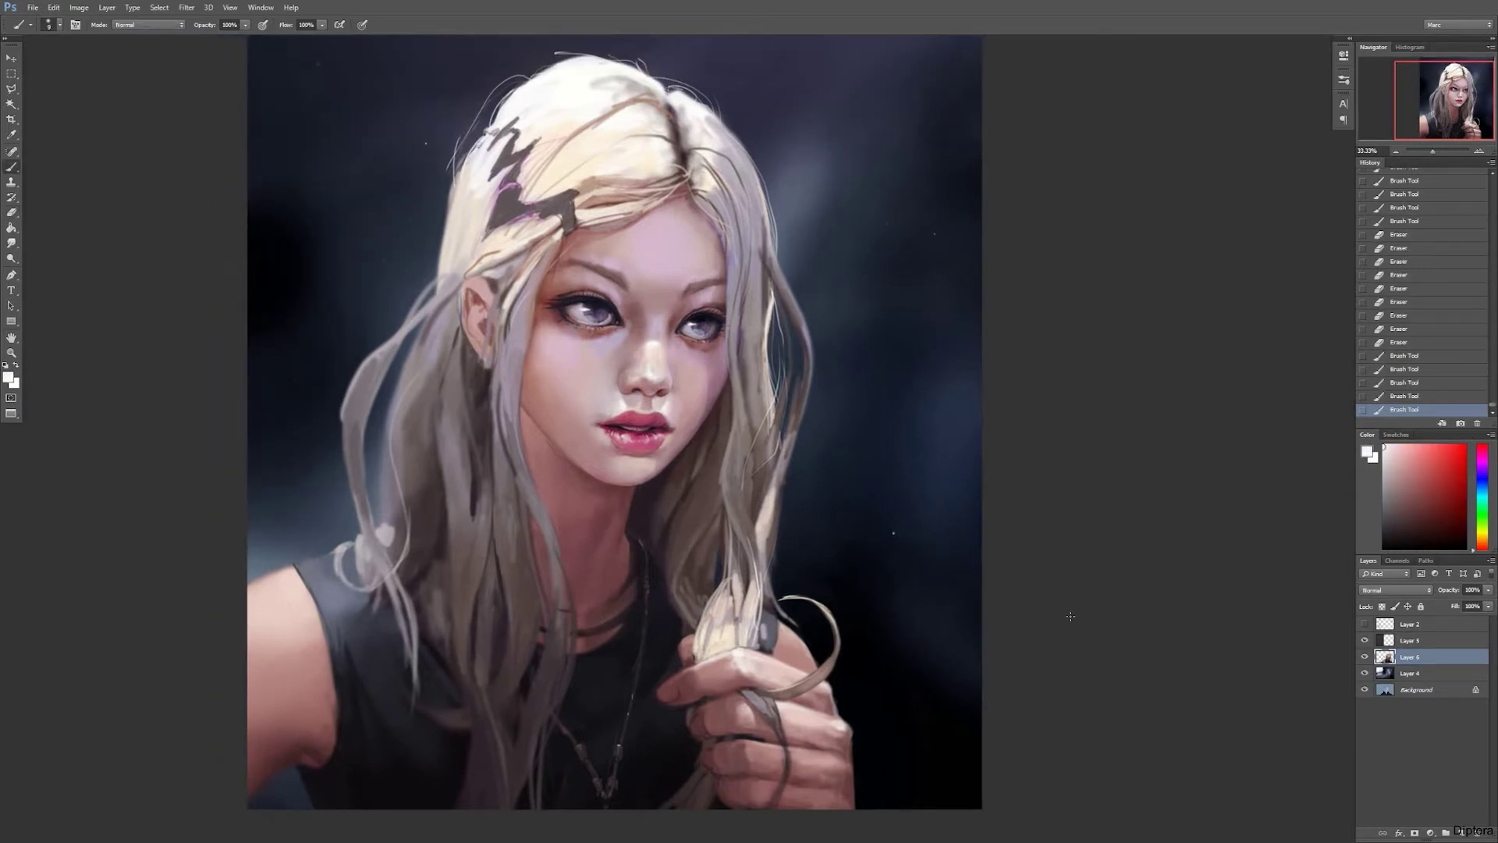
Step: Add light strands to the loose lock beside the ear with a slightly larger brush in a sampled blonde tone
key(bracketright)
key(bracketright)
alt+click(602, 184)
drag(398, 375, 359, 336)
mouse_move(456, 281)
mouse_down()
mouse_move(364, 366)
mouse_move(394, 404)
mouse_up()
drag(387, 367, 396, 464)
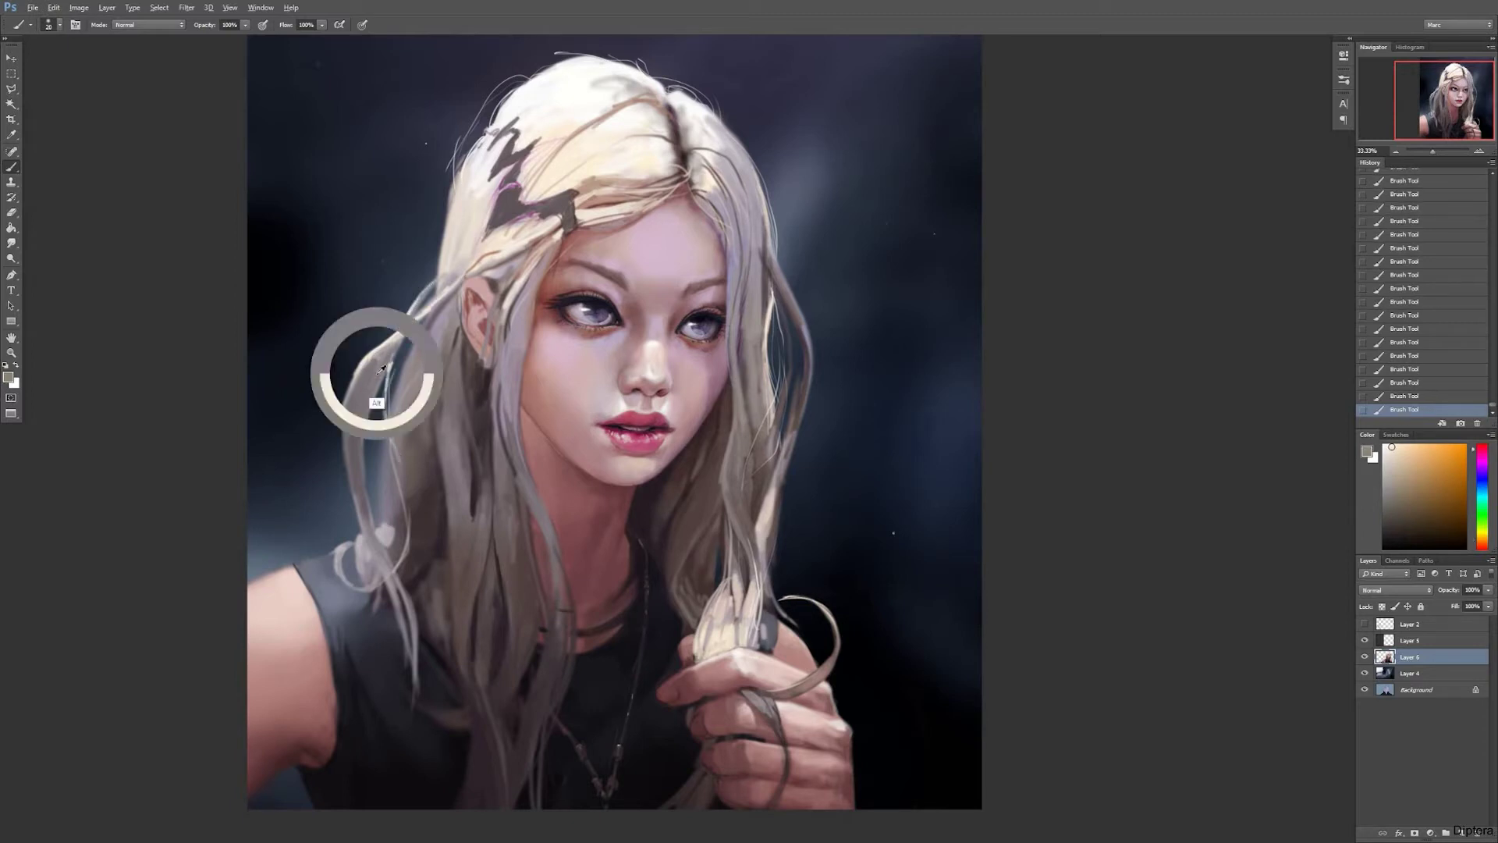
Step: Brighten the bare shoulder with an enlarged brush in a light tone sampled from the skin
alt+click(418, 307)
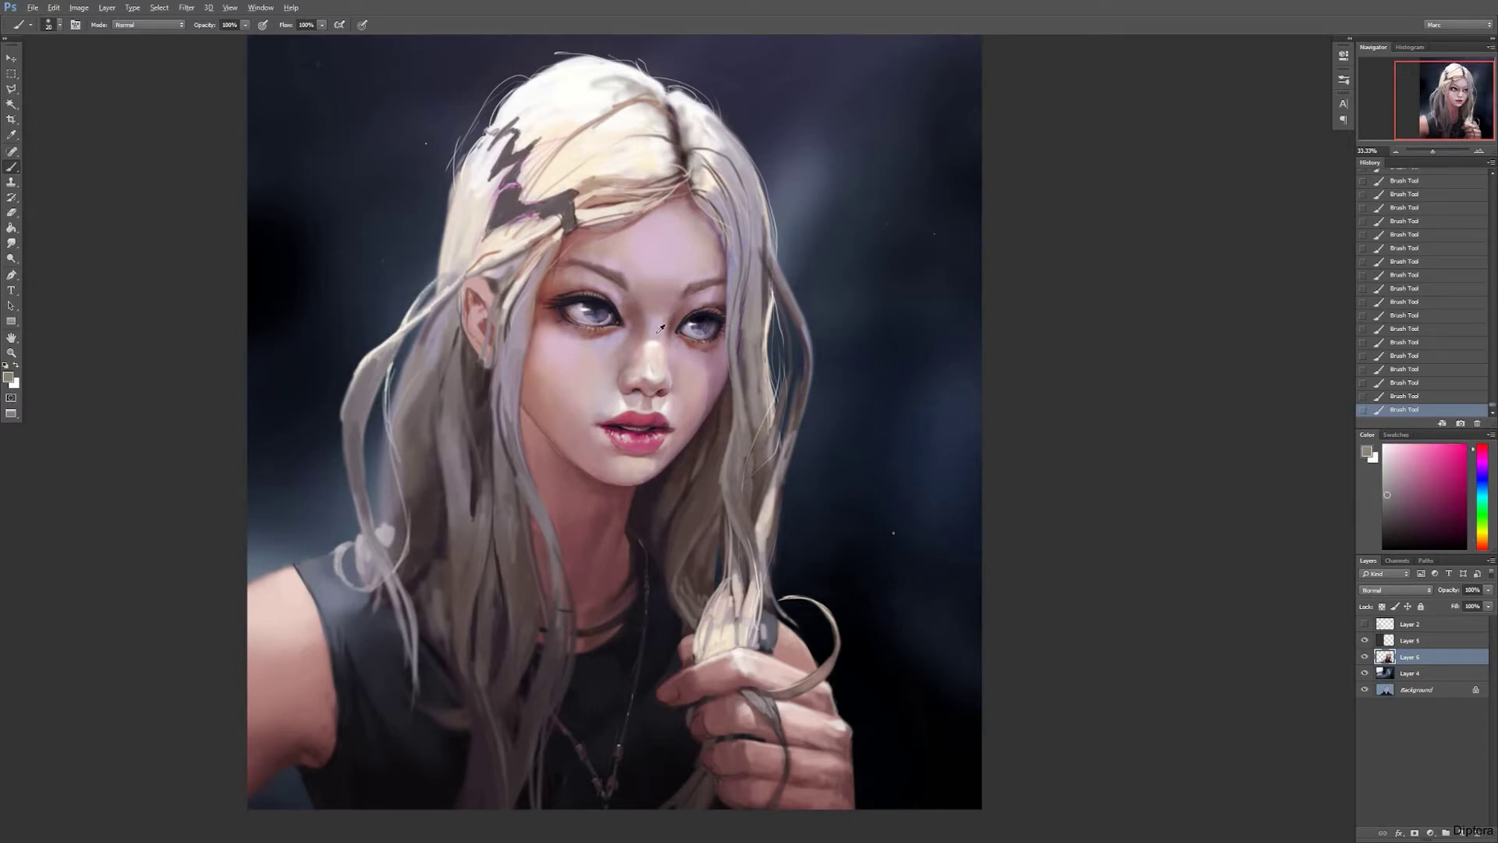
alt+click(419, 307)
key(bracketright)
key(bracketright)
key(bracketright)
key(bracketright)
key(bracketright)
key(bracketright)
key(bracketright)
key(bracketright)
key(bracketright)
key(bracketright)
key(bracketright)
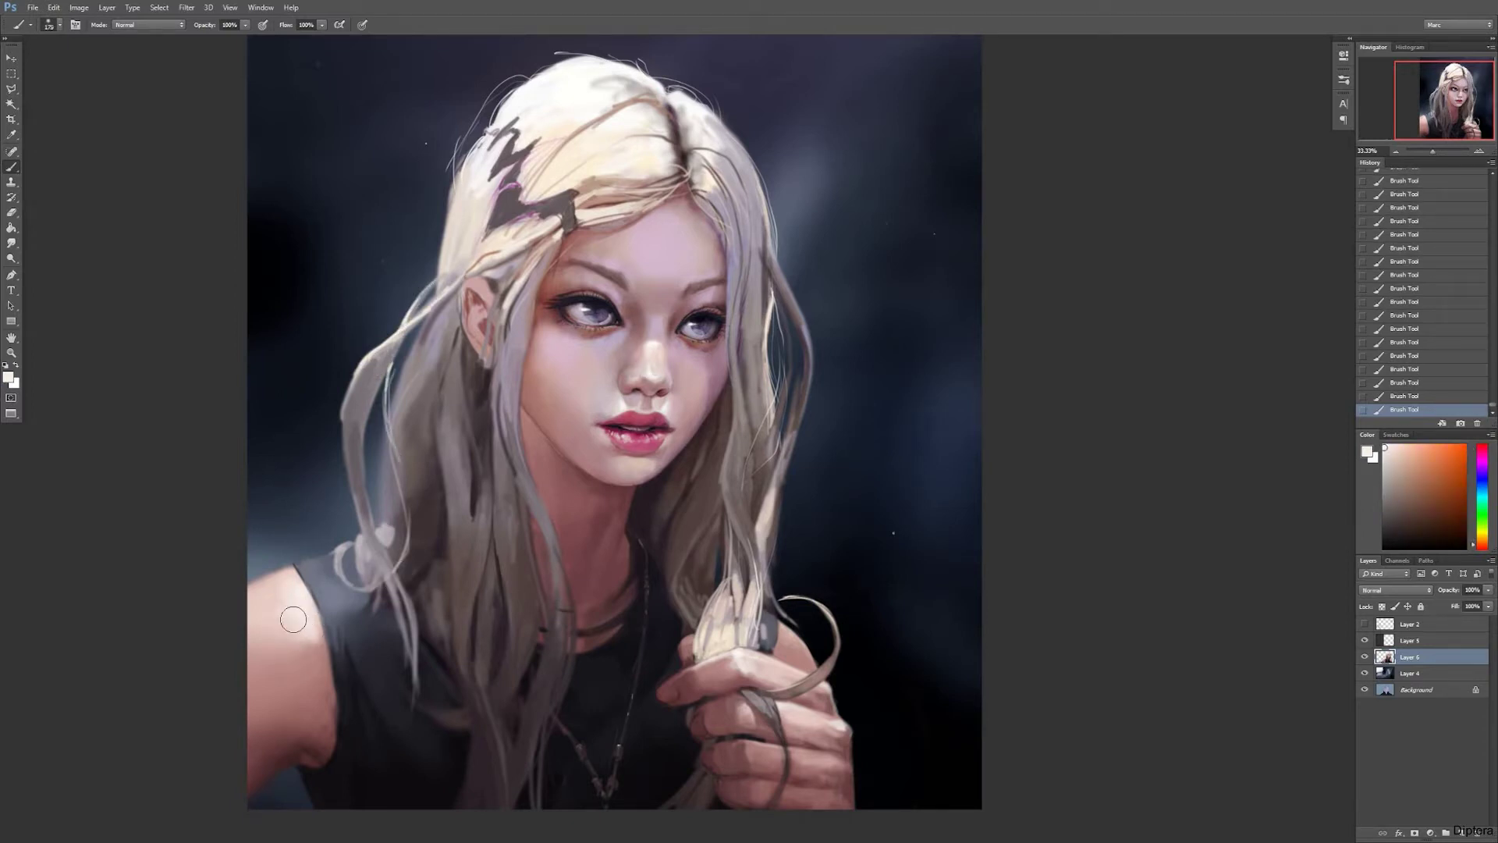
alt+click(294, 634)
alt+click(312, 632)
key(bracketright)
key(bracketright)
key(bracketright)
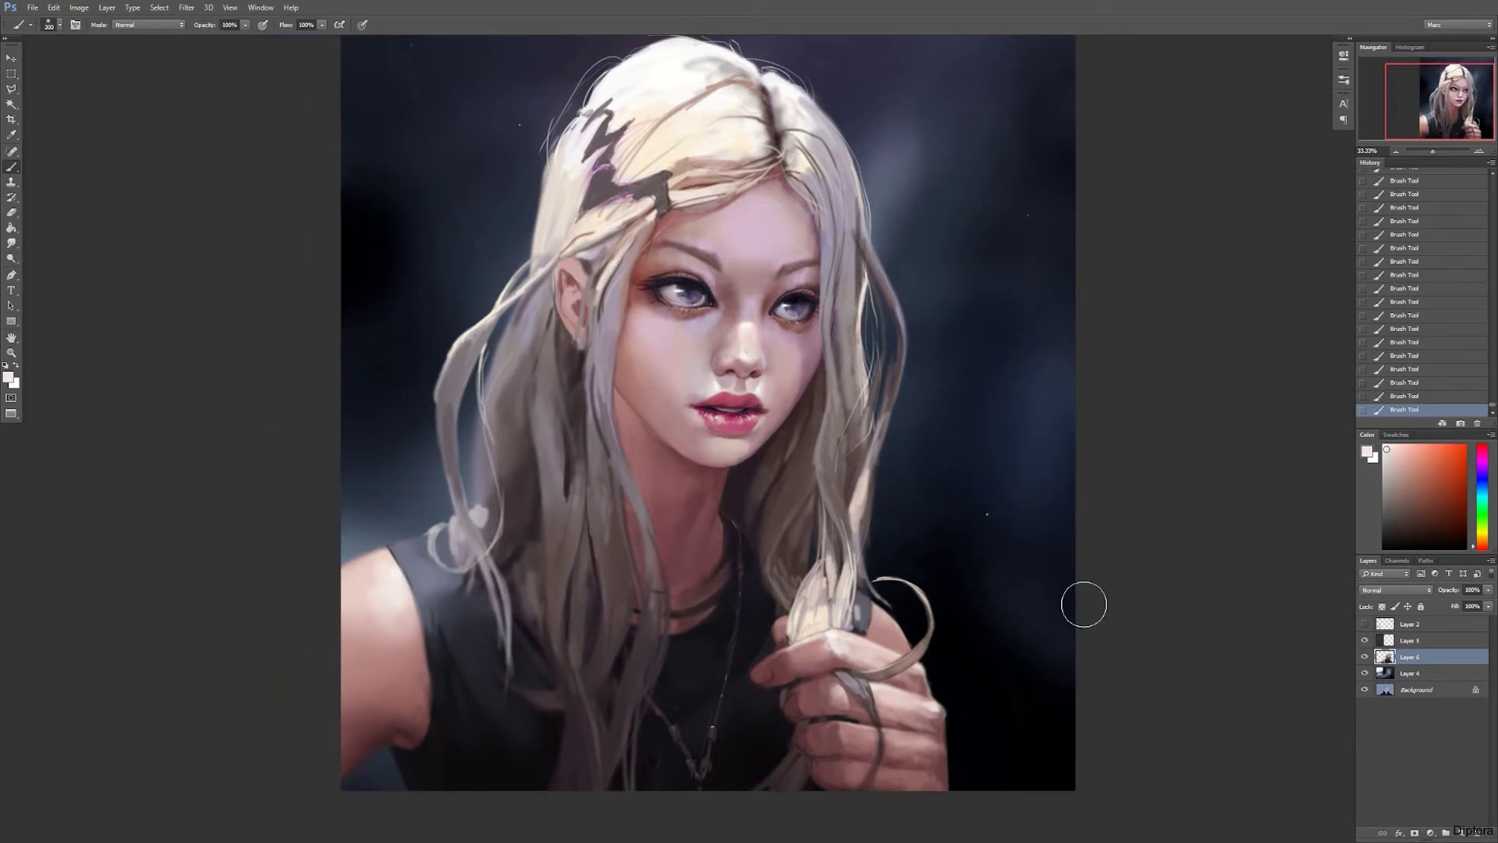
Step: Darken the lower background beside the upper arm with a very large black brush on the layer beneath the figure
key(alt+bracketleft)
key(bracketright)
key(bracketright)
key(bracketright)
key(bracketright)
key(bracketright)
key(bracketright)
key(bracketright)
mouse_move(397, 597)
mouse_down()
mouse_move(406, 531)
mouse_move(397, 780)
mouse_up()
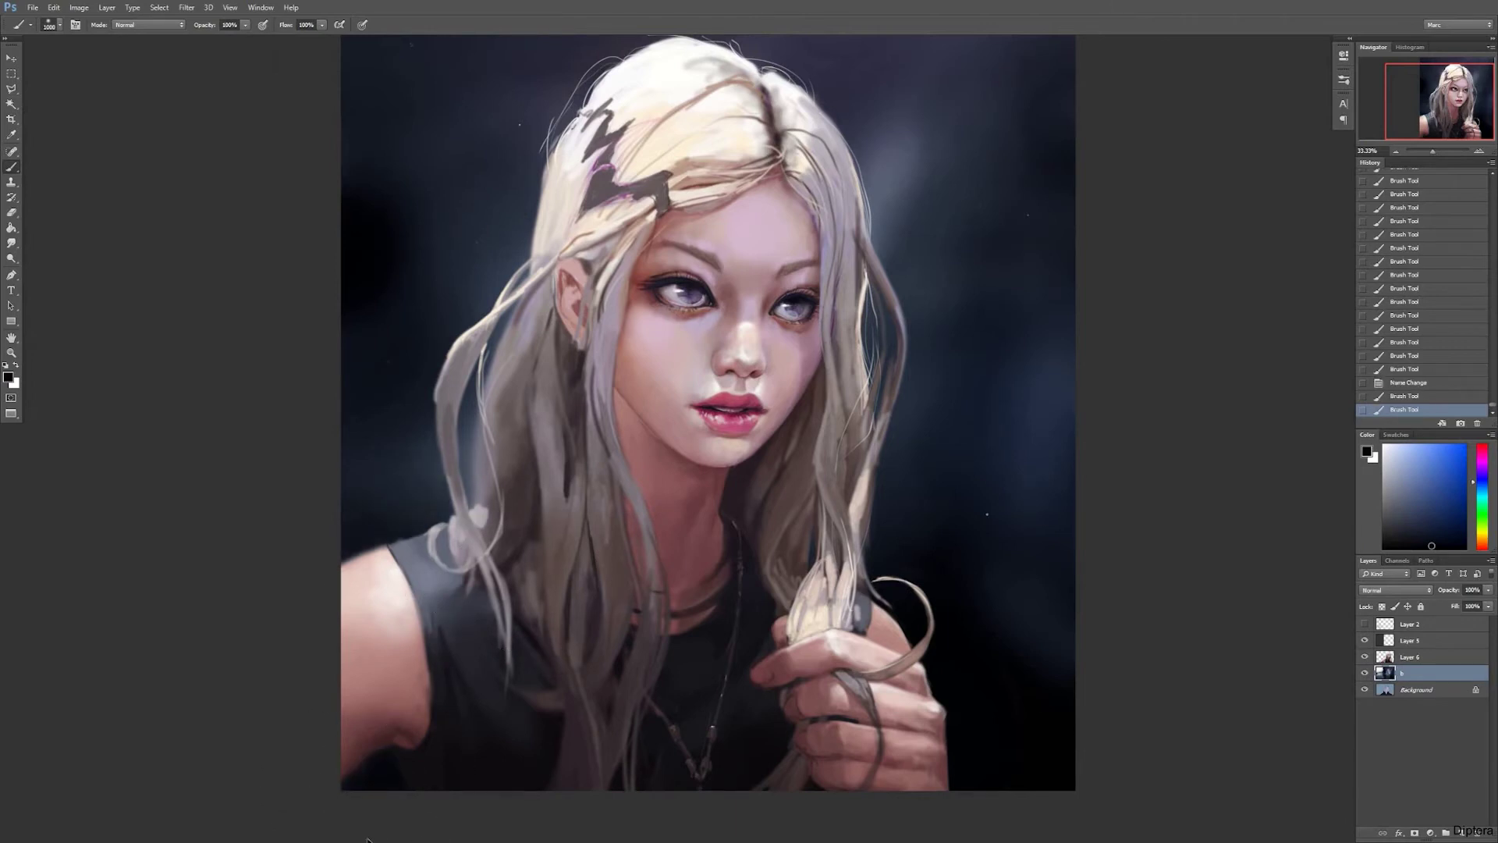
Step: Return to the figure layer and shade the skin behind the fist in a sampled reddish brown with a small brush
key(alt+bracketright)
alt+click(887, 695)
key(bracketleft)
key(bracketleft)
key(bracketleft)
key(bracketleft)
key(bracketleft)
key(bracketleft)
key(bracketleft)
key(bracketleft)
key(bracketleft)
key(bracketleft)
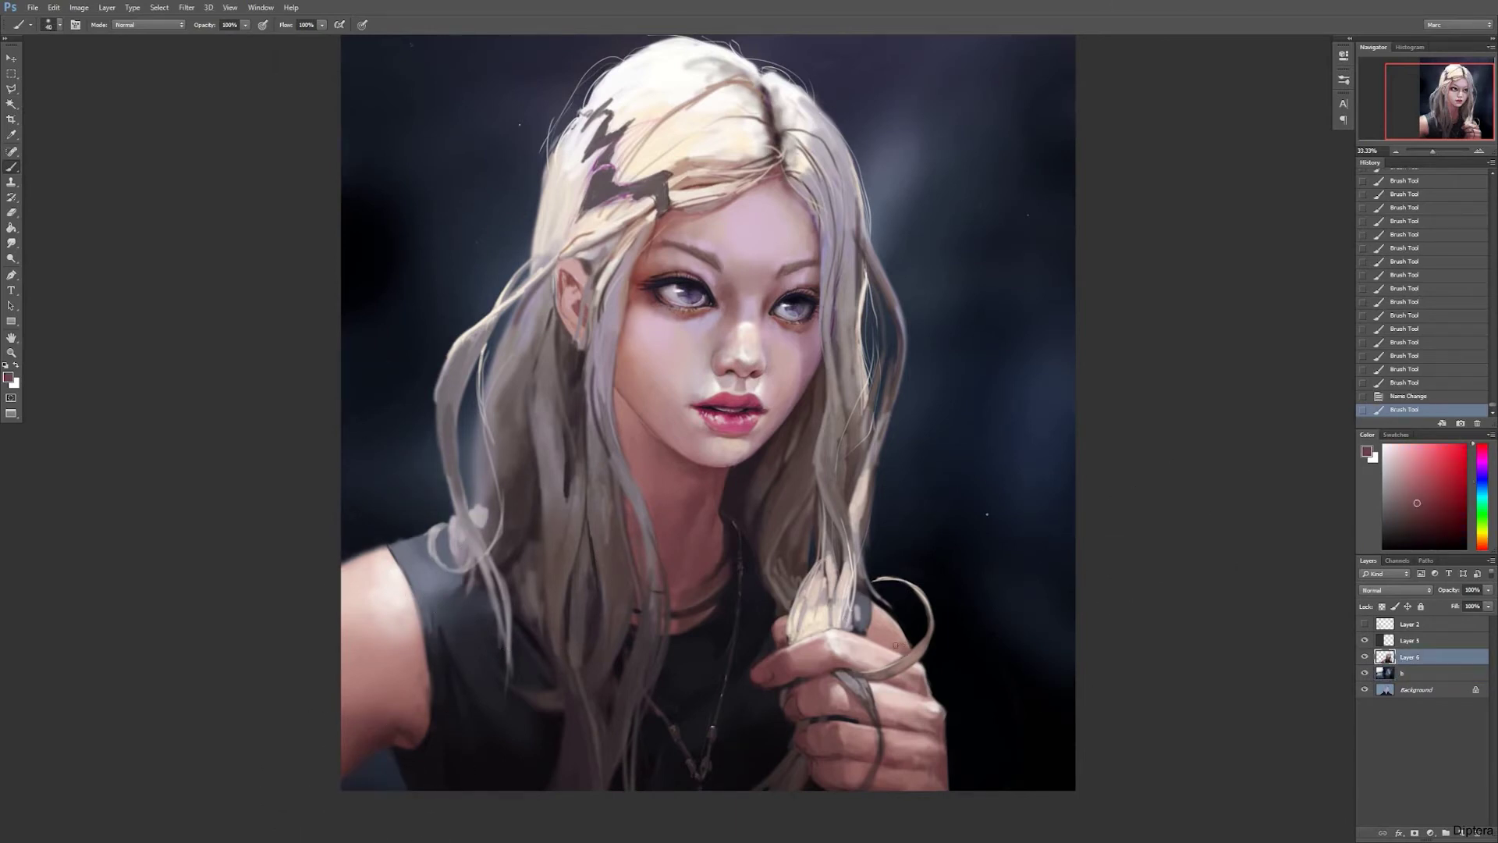
mouse_move(869, 634)
mouse_down()
mouse_move(889, 639)
mouse_move(894, 612)
mouse_up()
Step: Paint a thin dark hair strand curving down beside the fist in tones sampled nearby
key(bracketleft)
key(bracketleft)
key(bracketleft)
key(bracketleft)
alt+click(770, 641)
drag(772, 633, 769, 645)
mouse_move(775, 625)
mouse_down()
mouse_move(761, 685)
mouse_move(819, 679)
mouse_move(784, 702)
mouse_move(822, 653)
mouse_move(776, 755)
mouse_up()
alt+click(804, 753)
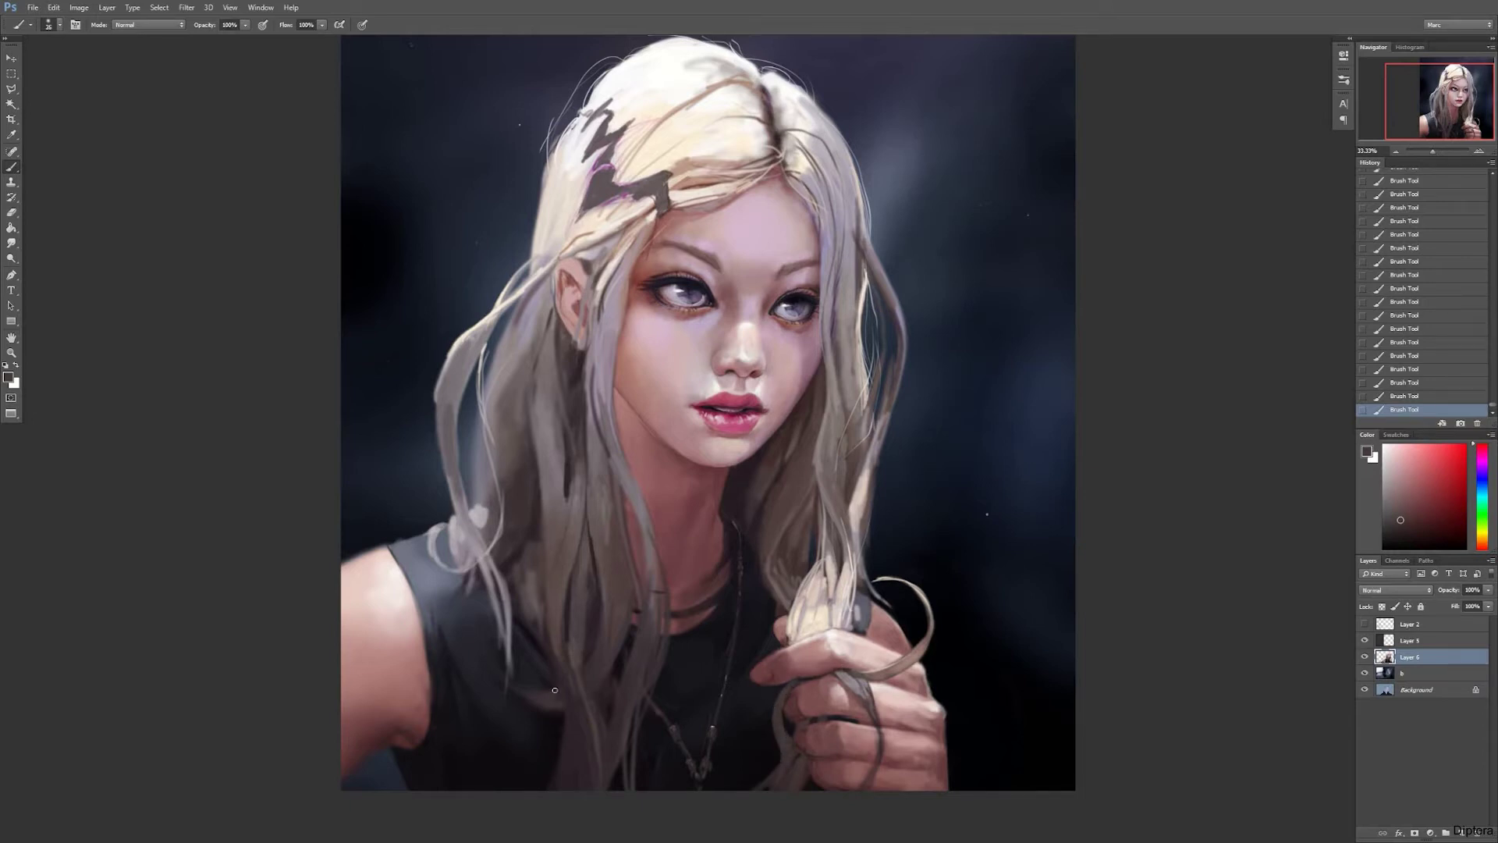
Step: Extend the curling lower lock over the dark top with a finer brush in sampled hair tones
alt+click(570, 723)
key(bracketleft)
key(bracketleft)
key(bracketleft)
key(bracketleft)
alt+click(609, 681)
key(bracketright)
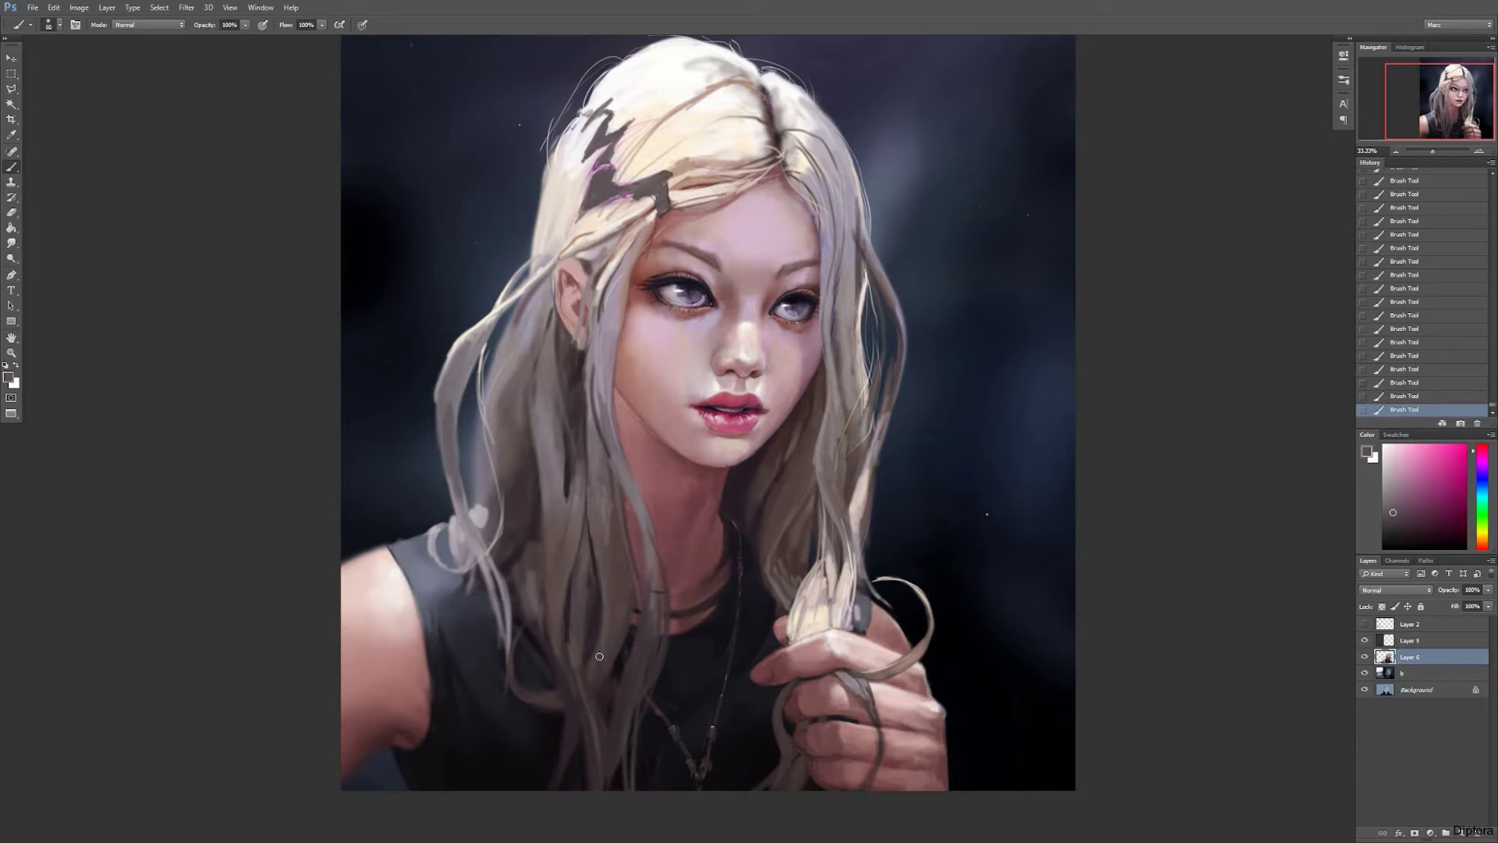
Step: Fill the gap between the lower hair strands over the chest with sampled grey-brown tones
drag(631, 658, 634, 711)
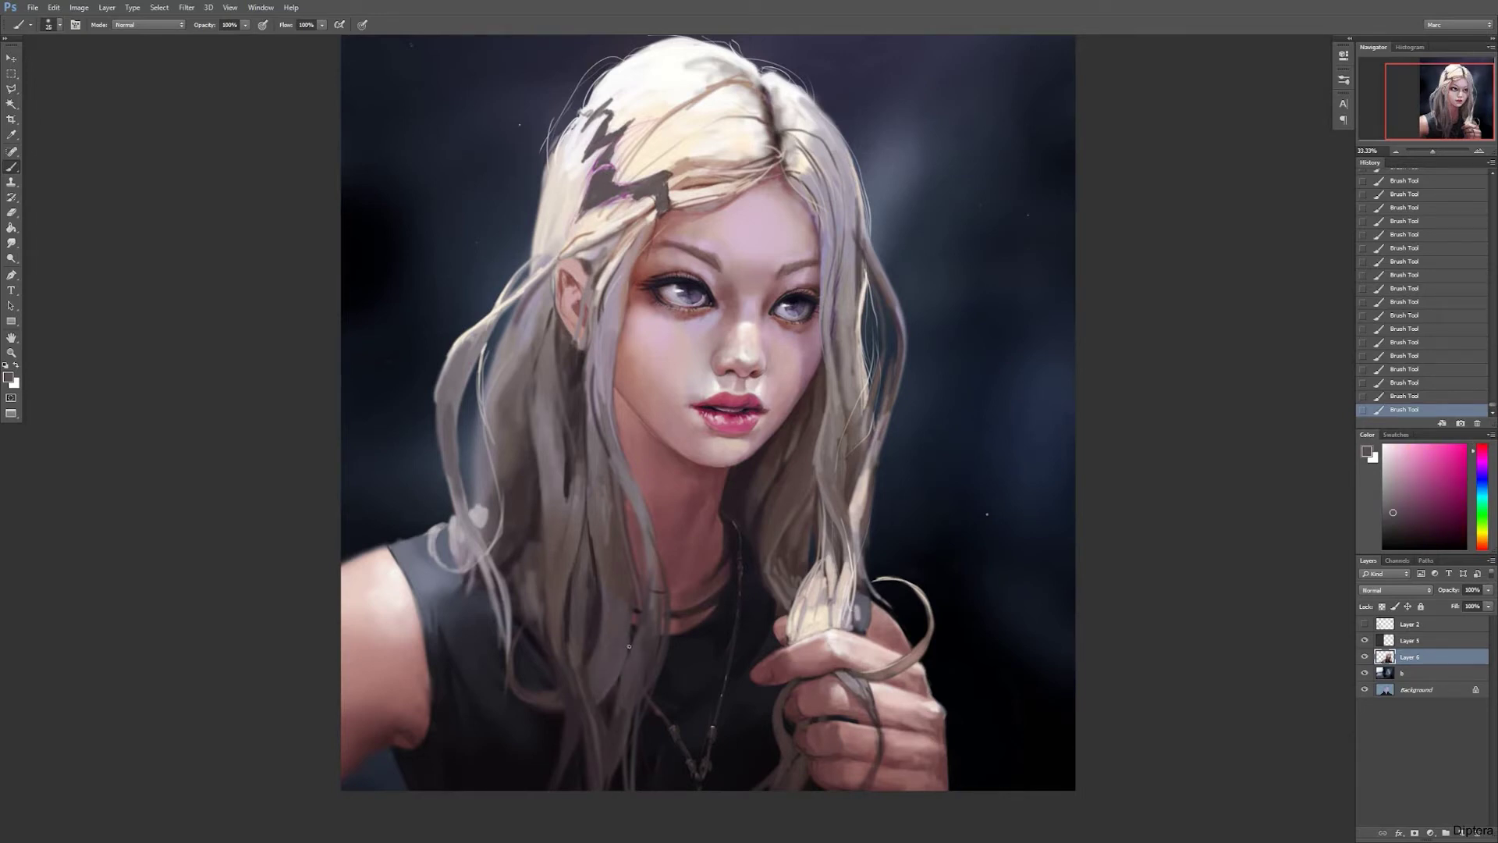
alt+click(570, 724)
alt+click(598, 713)
key(bracketleft)
key(bracketleft)
key(bracketleft)
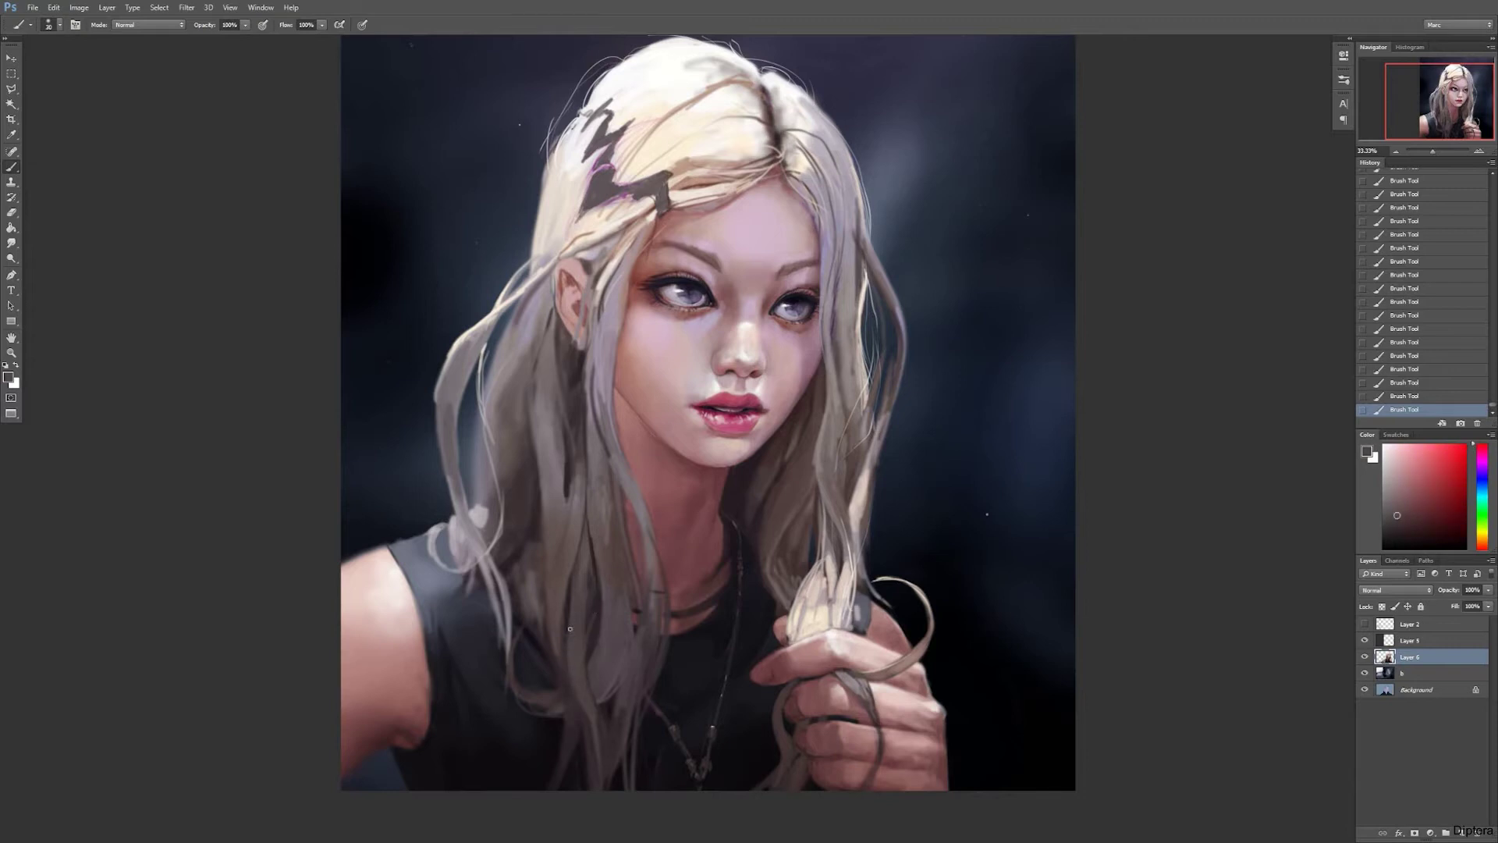
Step: Darken the hair ends over the chest with an enlarged brush in a sampled shadow tone
alt+click(592, 660)
key(bracketright)
key(bracketright)
key(bracketright)
key(bracketright)
key(bracketright)
key(bracketright)
key(bracketright)
key(bracketright)
key(bracketright)
alt+click(593, 731)
key(bracketright)
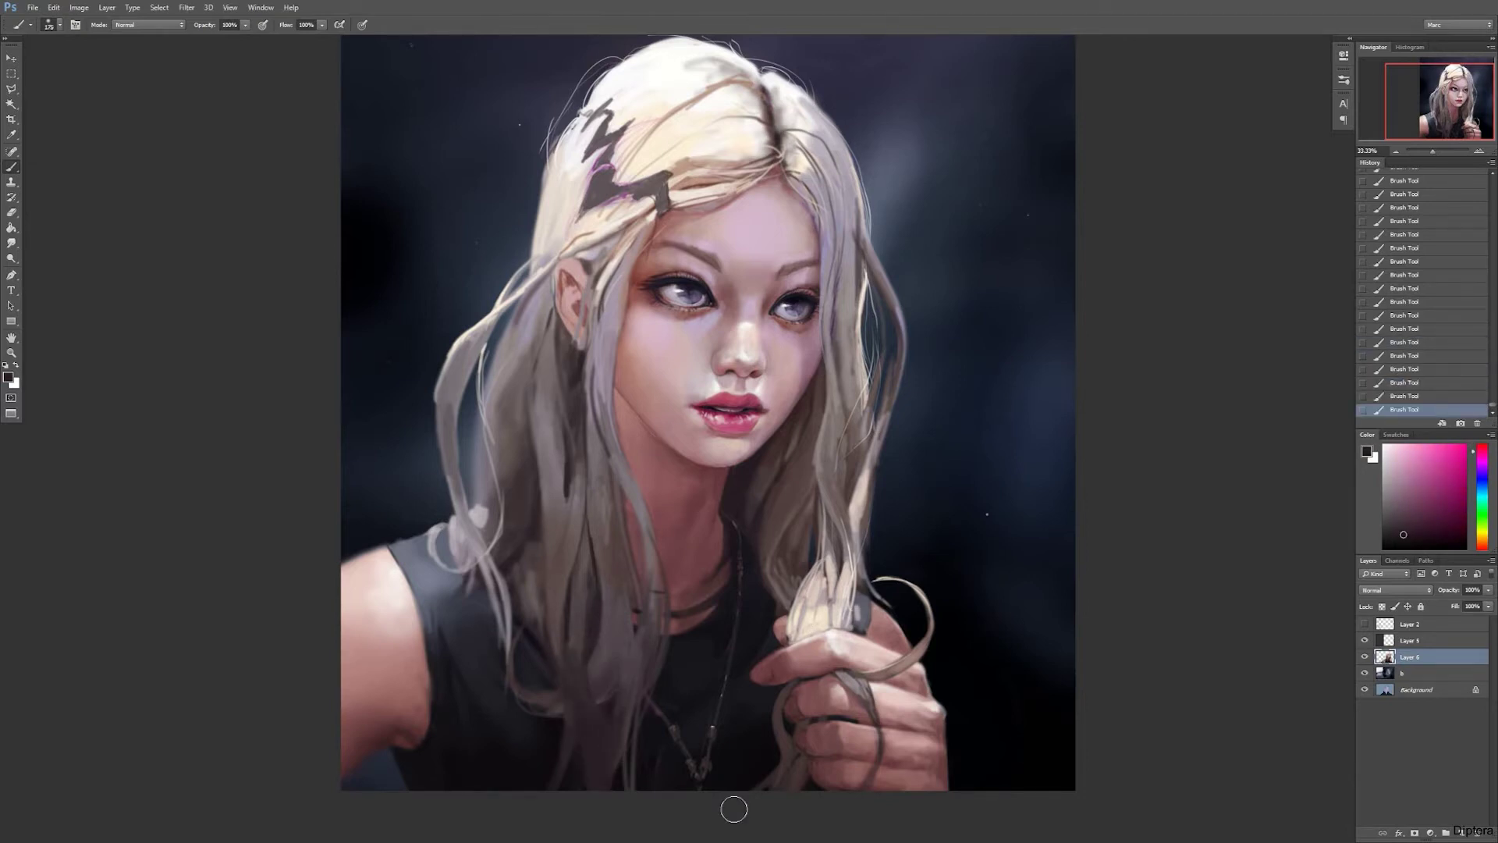
Step: Darken the bottom of the top and the necklace pendant with a large brush in a sampled near-black tone
key(bracketright)
key(bracketright)
key(bracketright)
key(bracketright)
key(bracketright)
key(bracketright)
alt+click(686, 786)
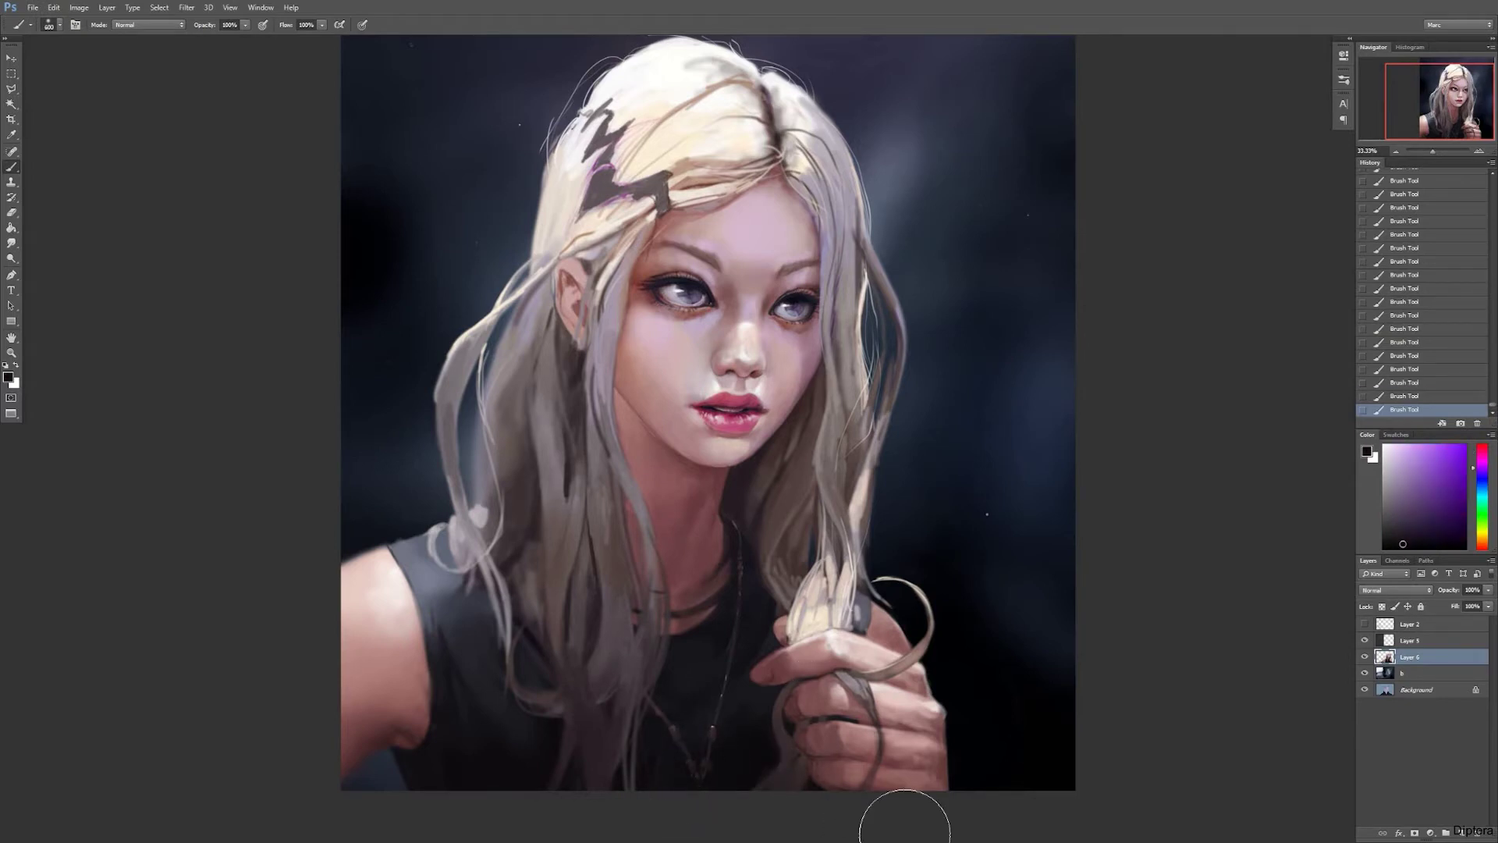
Step: Paint fine light flyaway strands around the loose lock beside the ear and the curl above the hand
key(bracketleft)
key(bracketleft)
key(bracketleft)
key(bracketleft)
key(bracketleft)
key(bracketleft)
key(bracketleft)
key(bracketleft)
key(bracketleft)
key(bracketleft)
key(bracketleft)
key(bracketleft)
key(bracketleft)
key(bracketleft)
key(bracketleft)
key(bracketleft)
alt+click(433, 433)
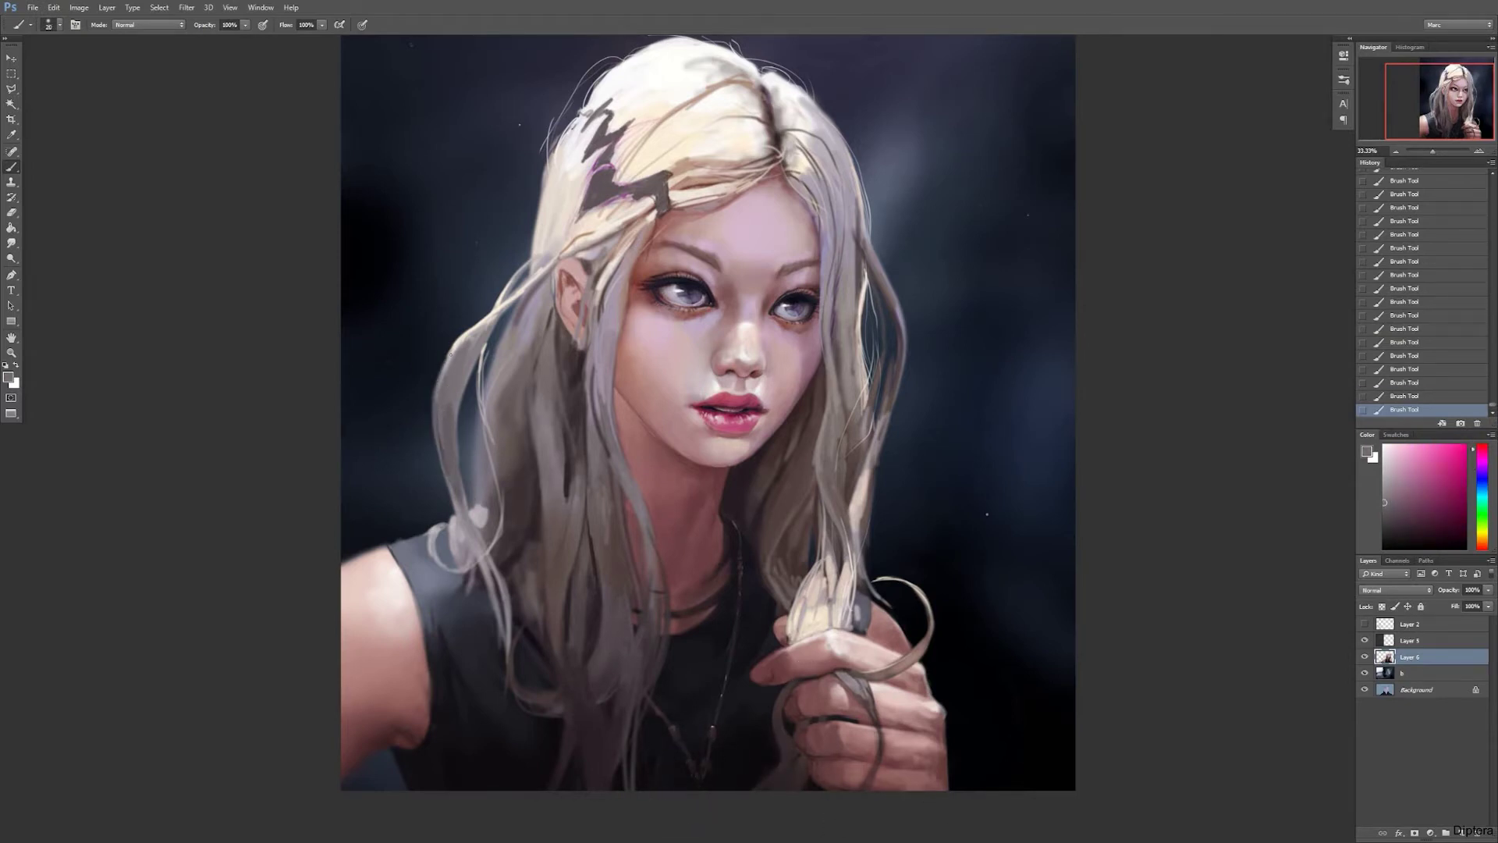
alt+click(441, 366)
alt+click(501, 400)
mouse_move(517, 290)
mouse_down()
mouse_move(467, 517)
mouse_move(430, 563)
mouse_up()
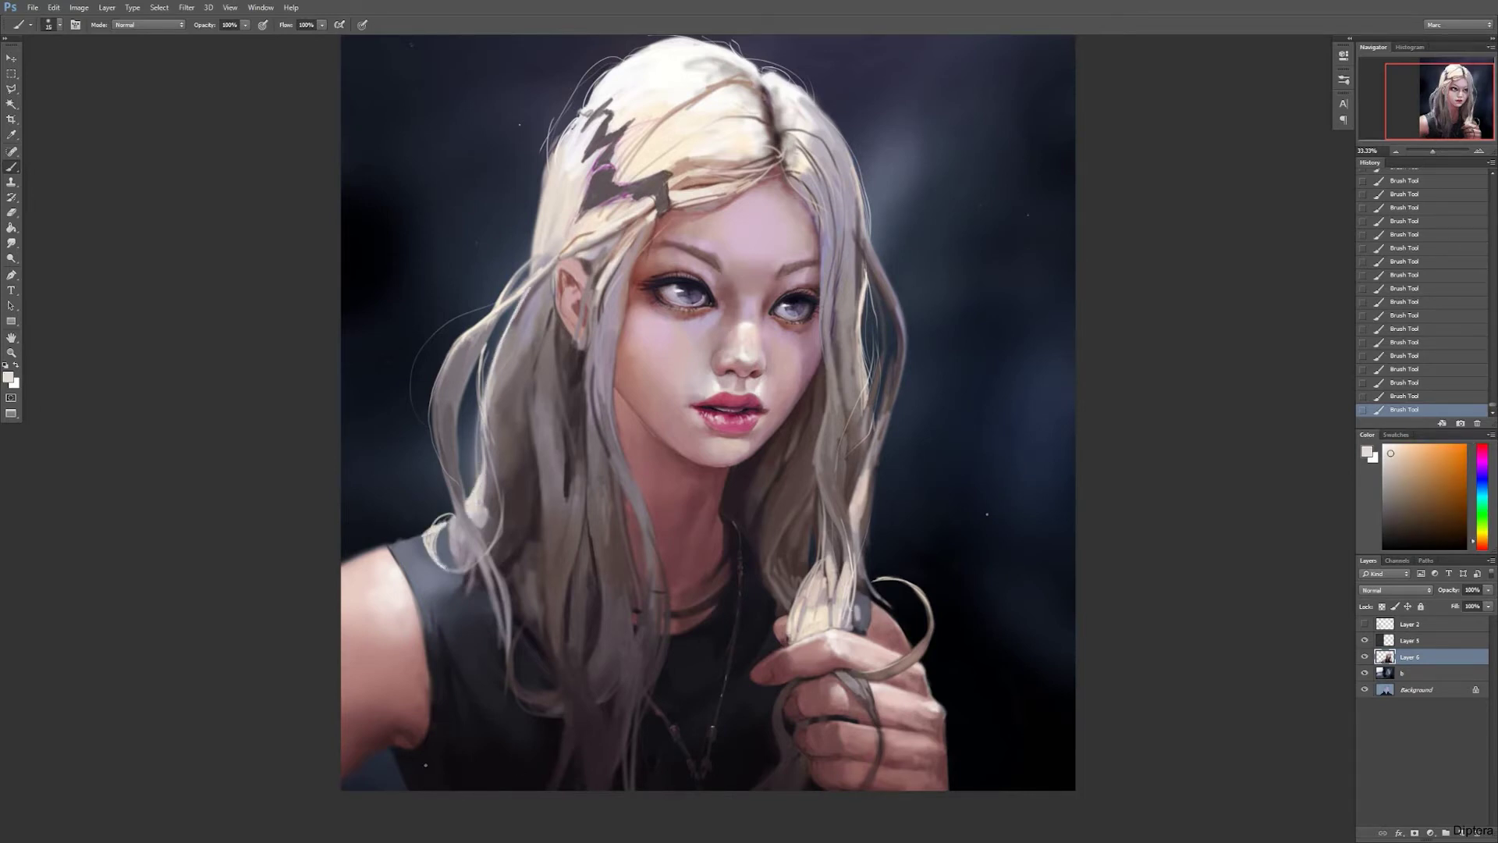
mouse_move(868, 503)
mouse_down()
mouse_move(863, 613)
mouse_move(936, 663)
mouse_up()
Step: Define the hair ends over the chest by painting dark gaps between the strands in sampled shadow tones
alt+click(783, 719)
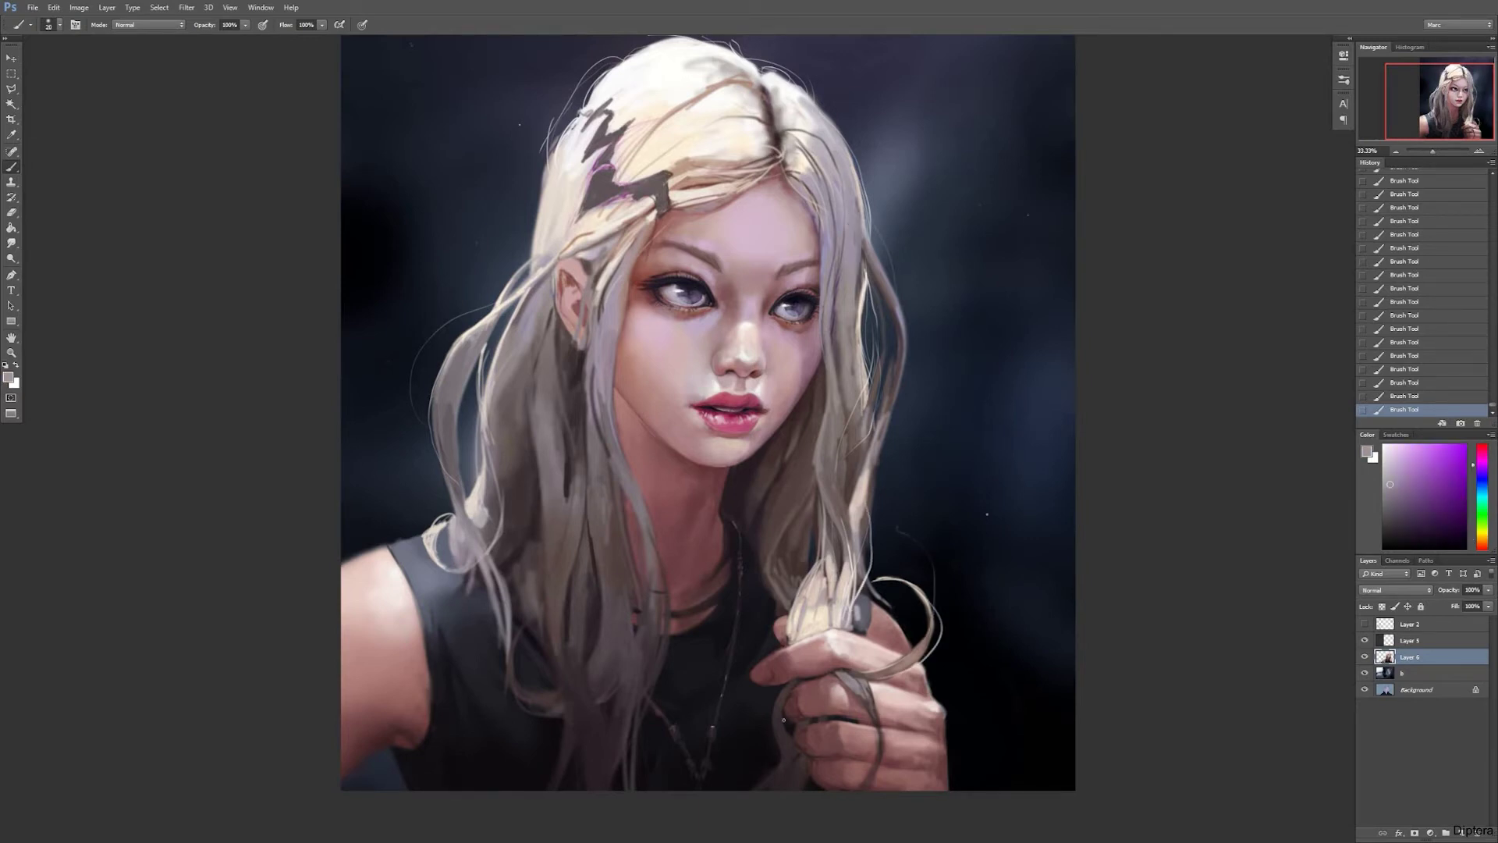
alt+click(585, 625)
key(bracketright)
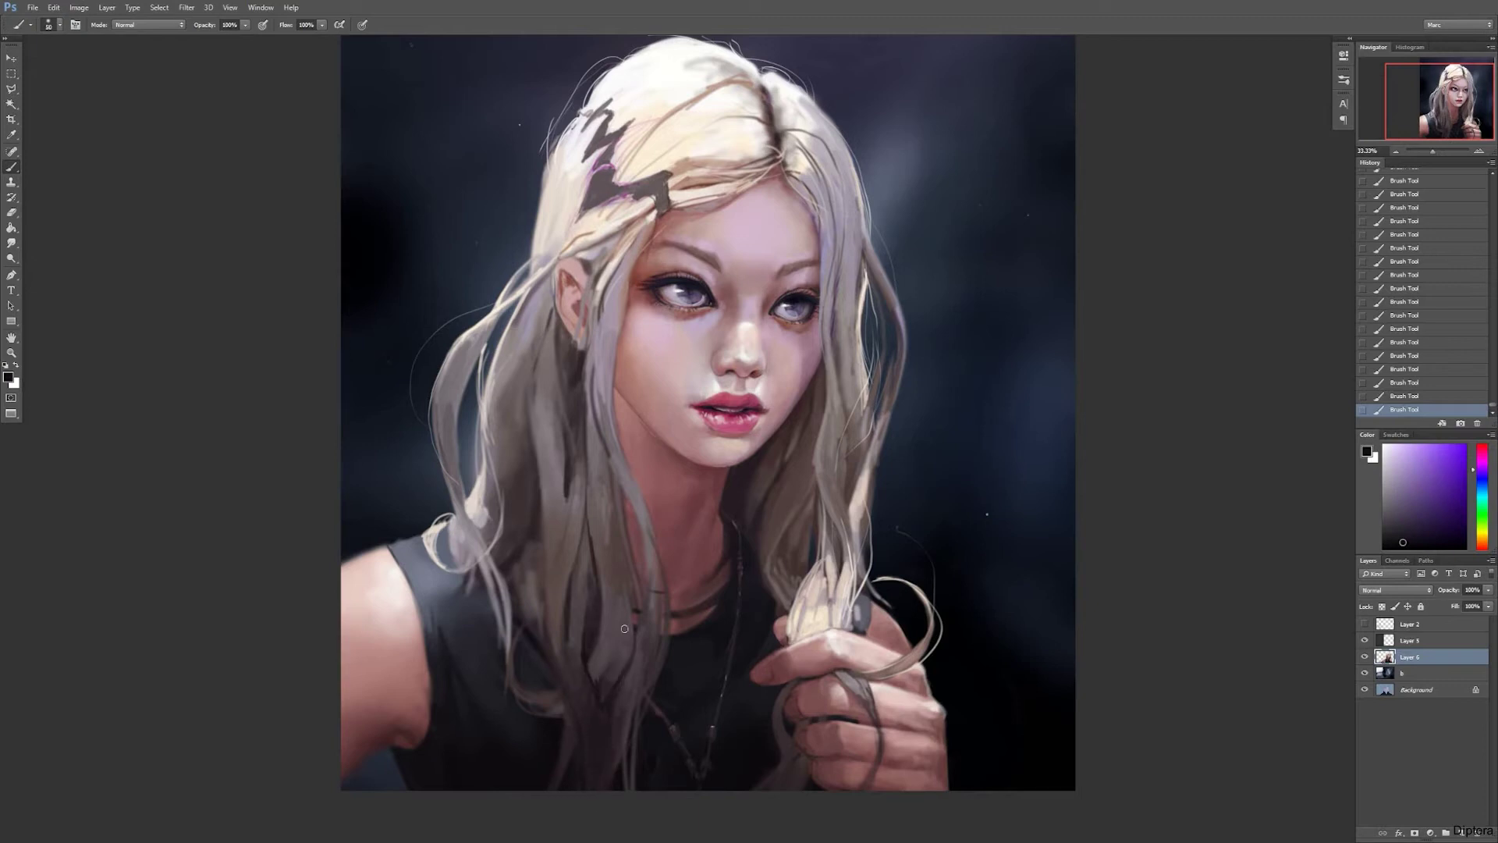
alt+click(597, 687)
drag(612, 771, 600, 698)
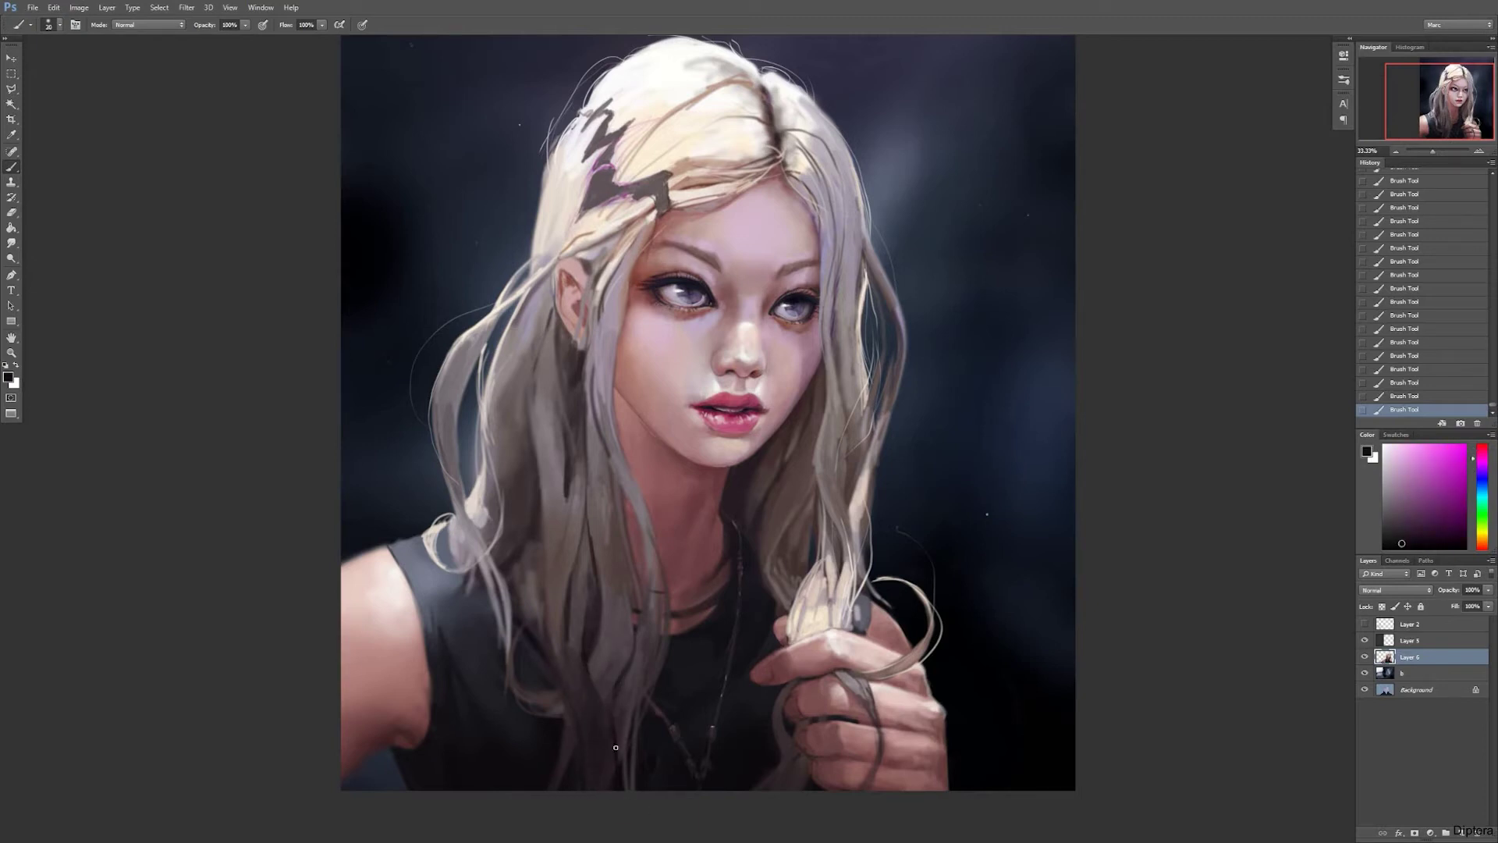
alt+click(682, 544)
key(bracketleft)
key(bracketleft)
alt+click(607, 700)
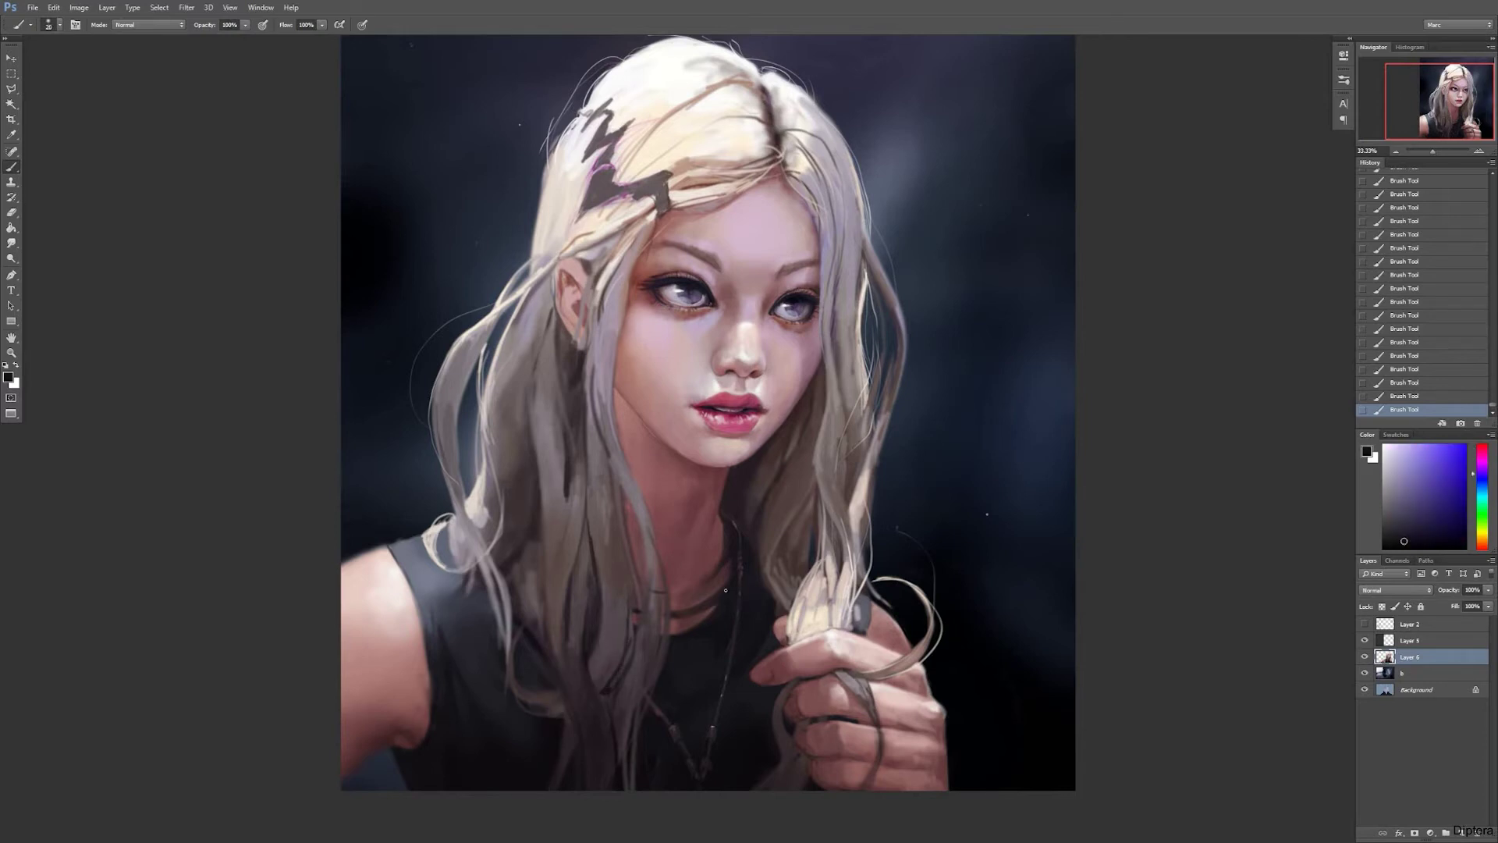
Step: Blend the lower hair strands over the chest with broader strokes in a sampled grey-brown tone
alt+click(606, 677)
key(bracketright)
key(bracketright)
key(bracketright)
mouse_move(532, 602)
mouse_down()
mouse_move(522, 643)
mouse_move(608, 706)
mouse_up()
key(bracketright)
key(bracketright)
key(bracketright)
key(bracketright)
key(bracketright)
key(bracketright)
key(bracketright)
key(bracketright)
key(bracketright)
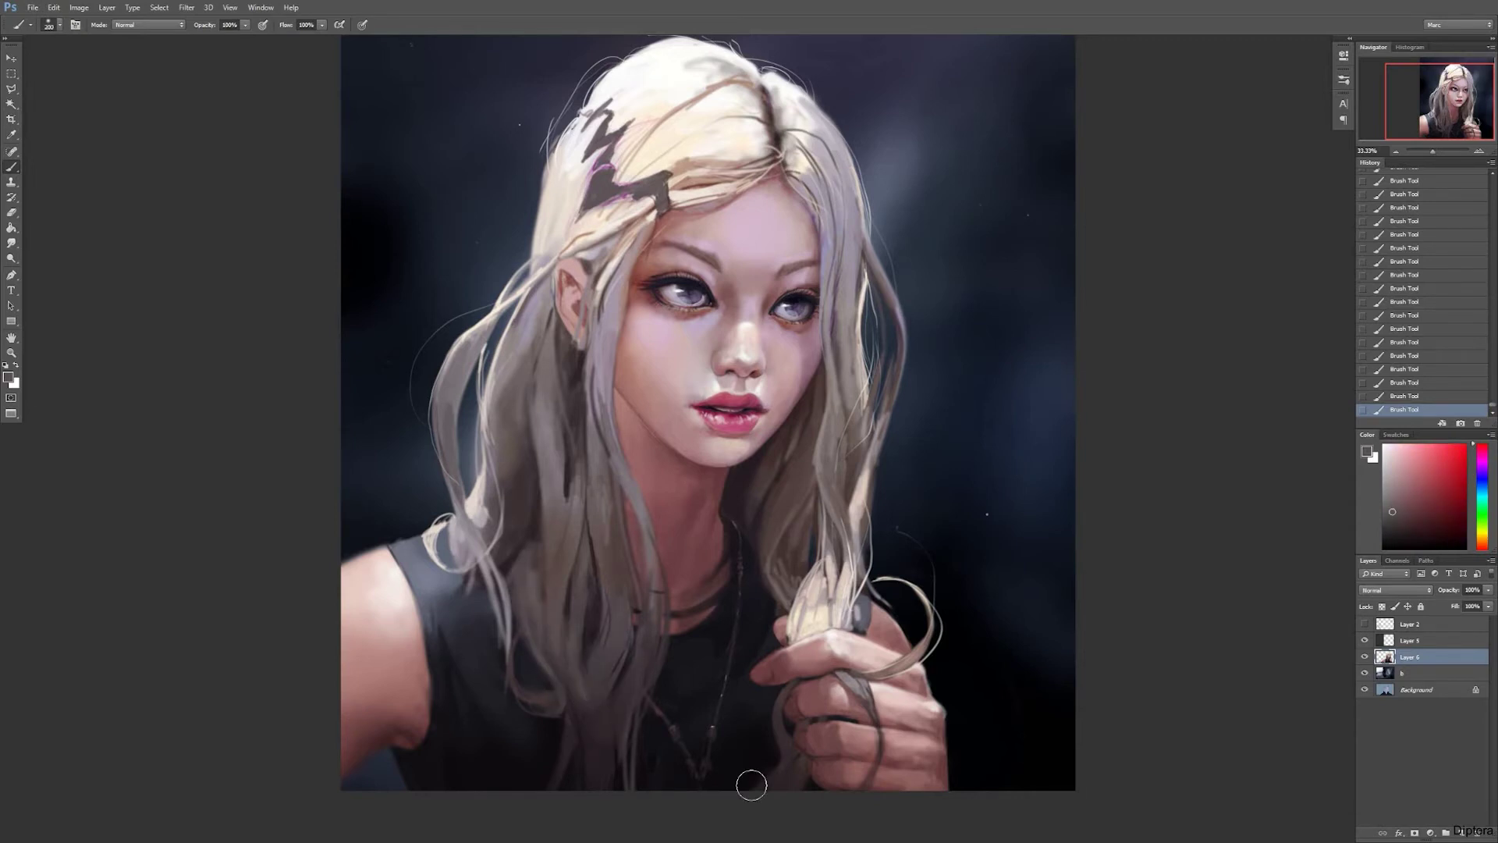
Step: Add midtone strands to the long hair below the neck in grey tones sampled from the hair
key(bracketleft)
key(bracketleft)
key(bracketleft)
key(bracketleft)
key(bracketleft)
key(bracketleft)
key(bracketleft)
key(bracketleft)
alt+click(559, 556)
alt+click(564, 554)
key(bracketright)
key(bracketright)
key(bracketright)
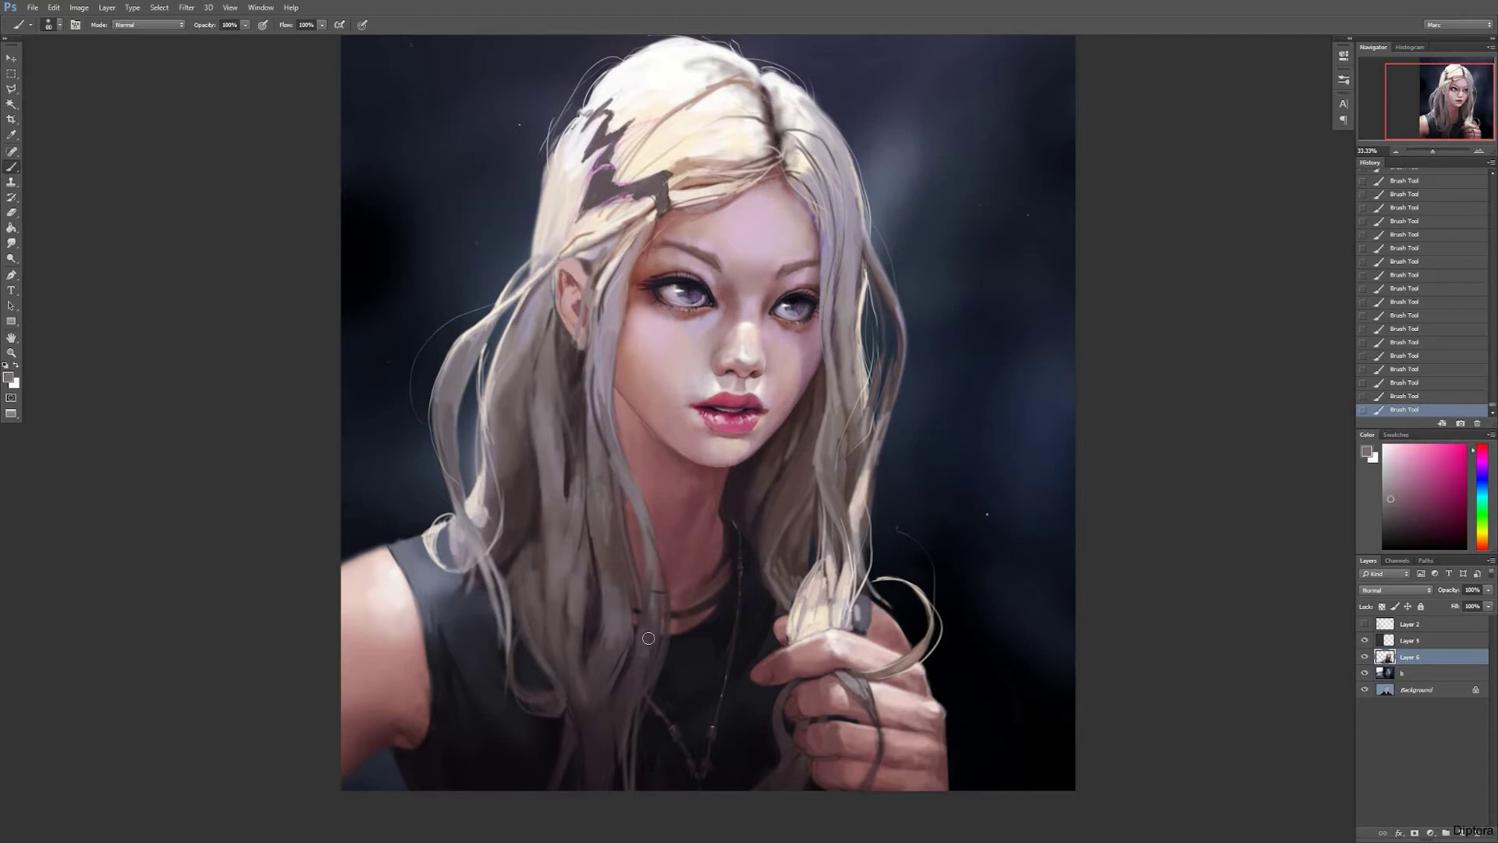
Step: Sharpen the separations between the long hair strands with a small brush in sampled dark tones
key(bracketleft)
key(bracketleft)
key(bracketleft)
key(bracketleft)
key(bracketleft)
key(bracketleft)
alt+click(594, 415)
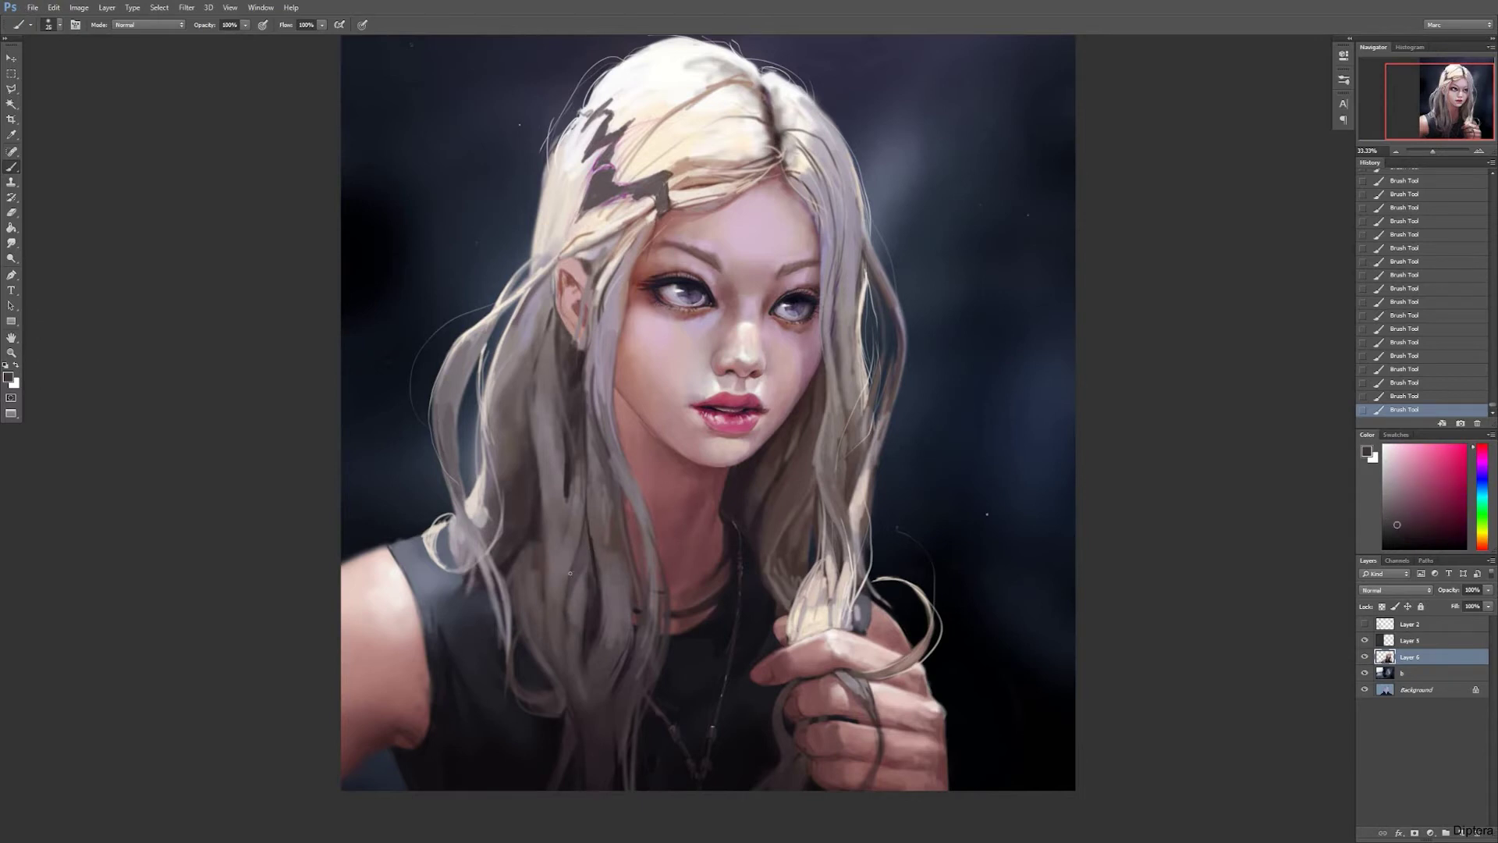
alt+click(520, 574)
Step: Flip the canvas horizontally and refine the lower hair strands over the chest in sampled tones
key(h)
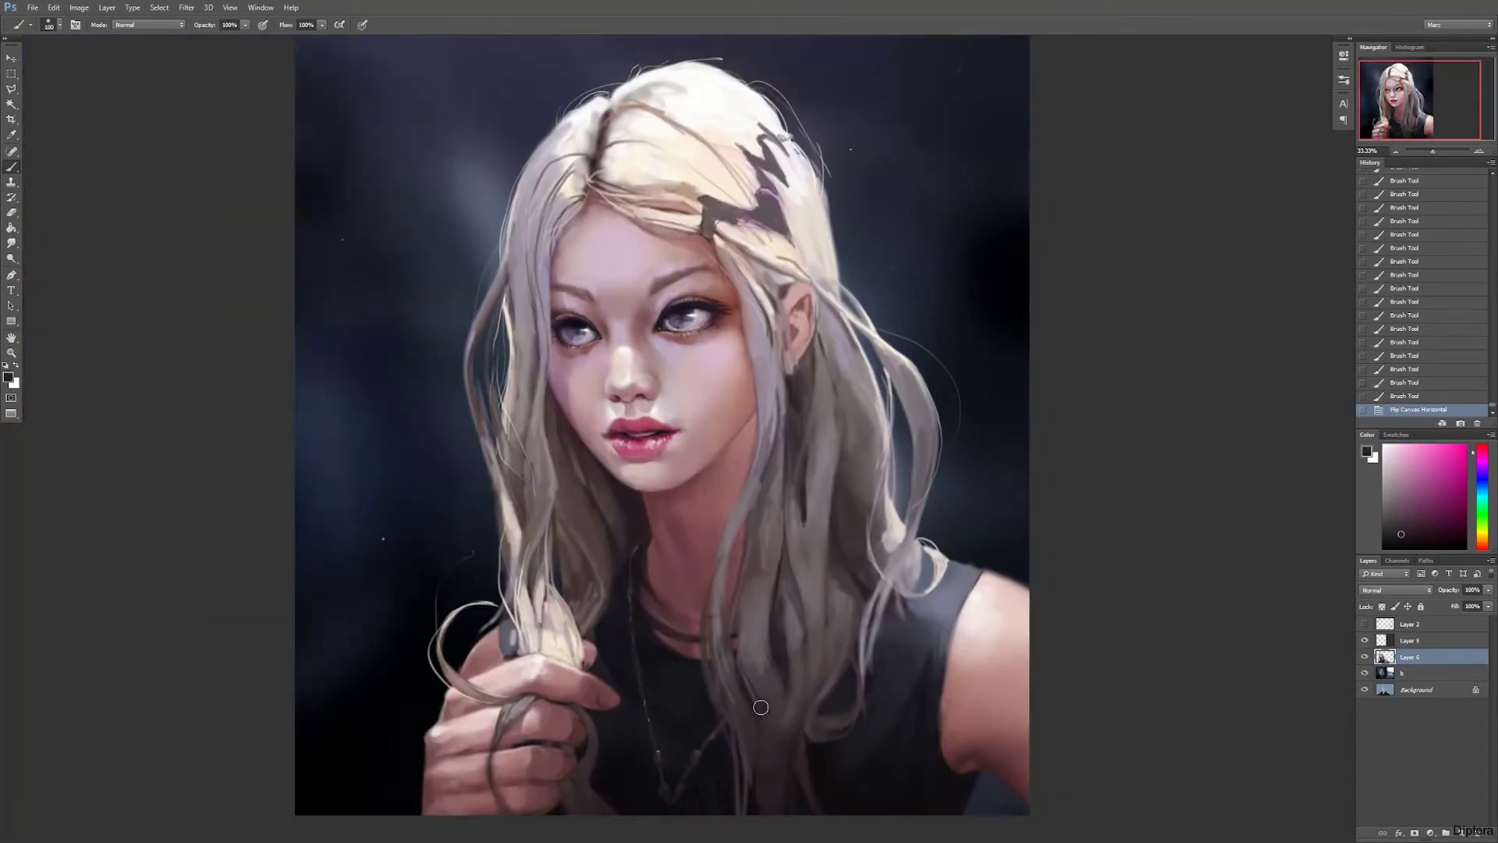
mouse_move(772, 699)
mouse_down()
mouse_move(753, 671)
mouse_move(753, 612)
mouse_move(780, 617)
mouse_move(792, 718)
mouse_up()
alt+click(862, 662)
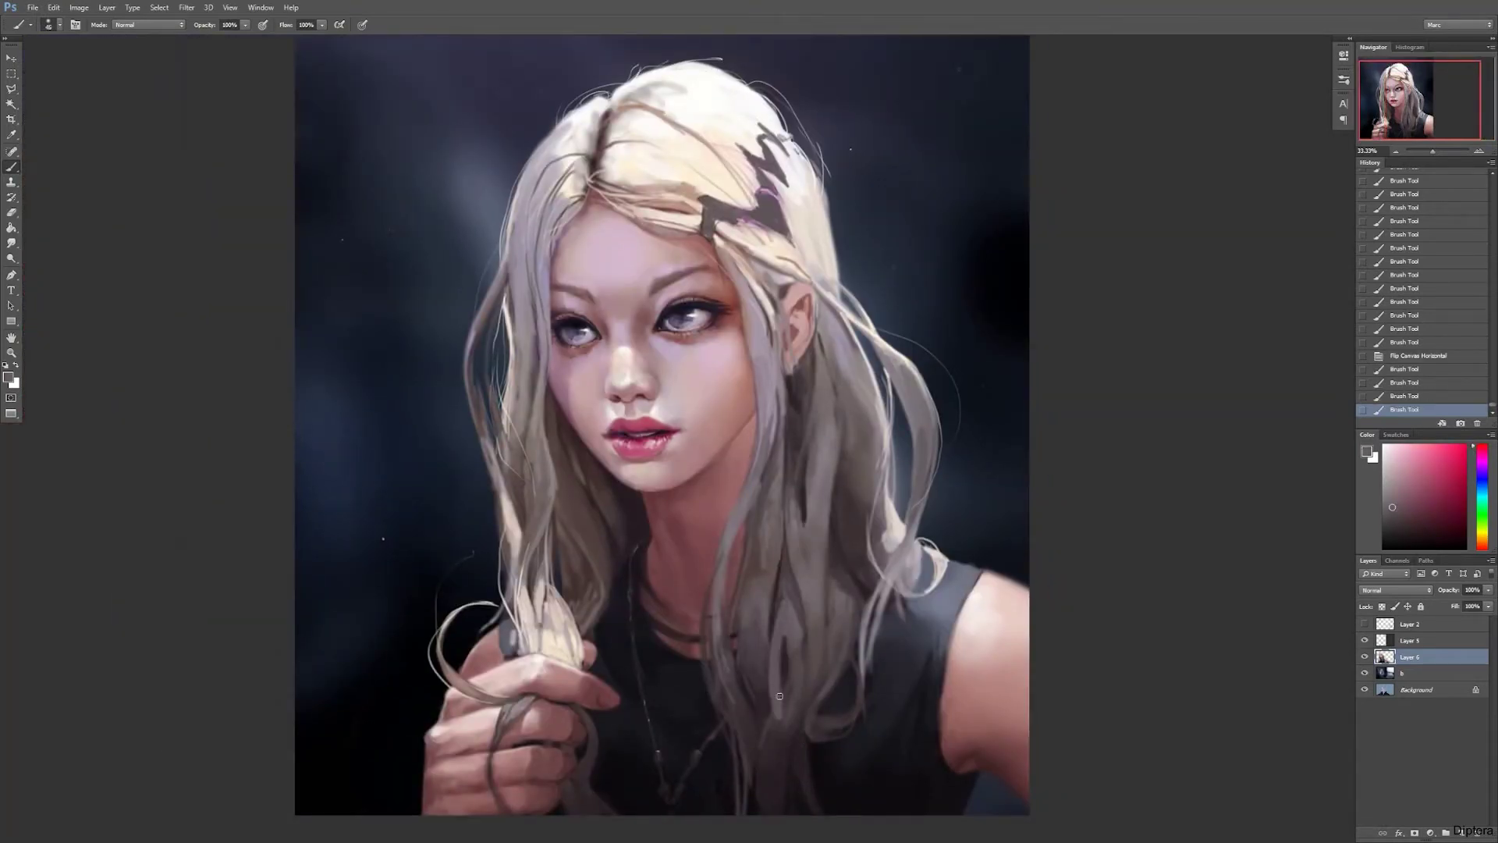
Step: Paint strokes through the lower hair strands over the chest, enlarging the brush and sampling a grey-brown from the hair
drag(804, 656, 811, 769)
mouse_move(772, 706)
mouse_down()
mouse_move(765, 780)
mouse_move(780, 655)
mouse_move(792, 742)
mouse_move(787, 663)
mouse_up()
alt+click(773, 726)
key(bracketright)
key(bracketright)
key(bracketright)
key(bracketright)
key(bracketright)
Step: Separate the lowest hair ends from the dark top with a smaller brush in a tone sampled near the canvas edge
alt+click(812, 811)
key(bracketleft)
key(bracketleft)
key(bracketleft)
key(bracketleft)
key(bracketleft)
key(bracketleft)
key(bracketleft)
drag(801, 728, 804, 667)
Step: Refine the thin crossing strands over the chest in sampled hair tones, undoing the last long diagonal stroke
alt+click(793, 709)
alt+click(781, 665)
key(bracketleft)
mouse_move(758, 664)
mouse_down()
mouse_move(796, 610)
mouse_move(796, 645)
mouse_move(760, 694)
mouse_move(717, 726)
mouse_up()
key(ctrl+z)
key(bracketleft)
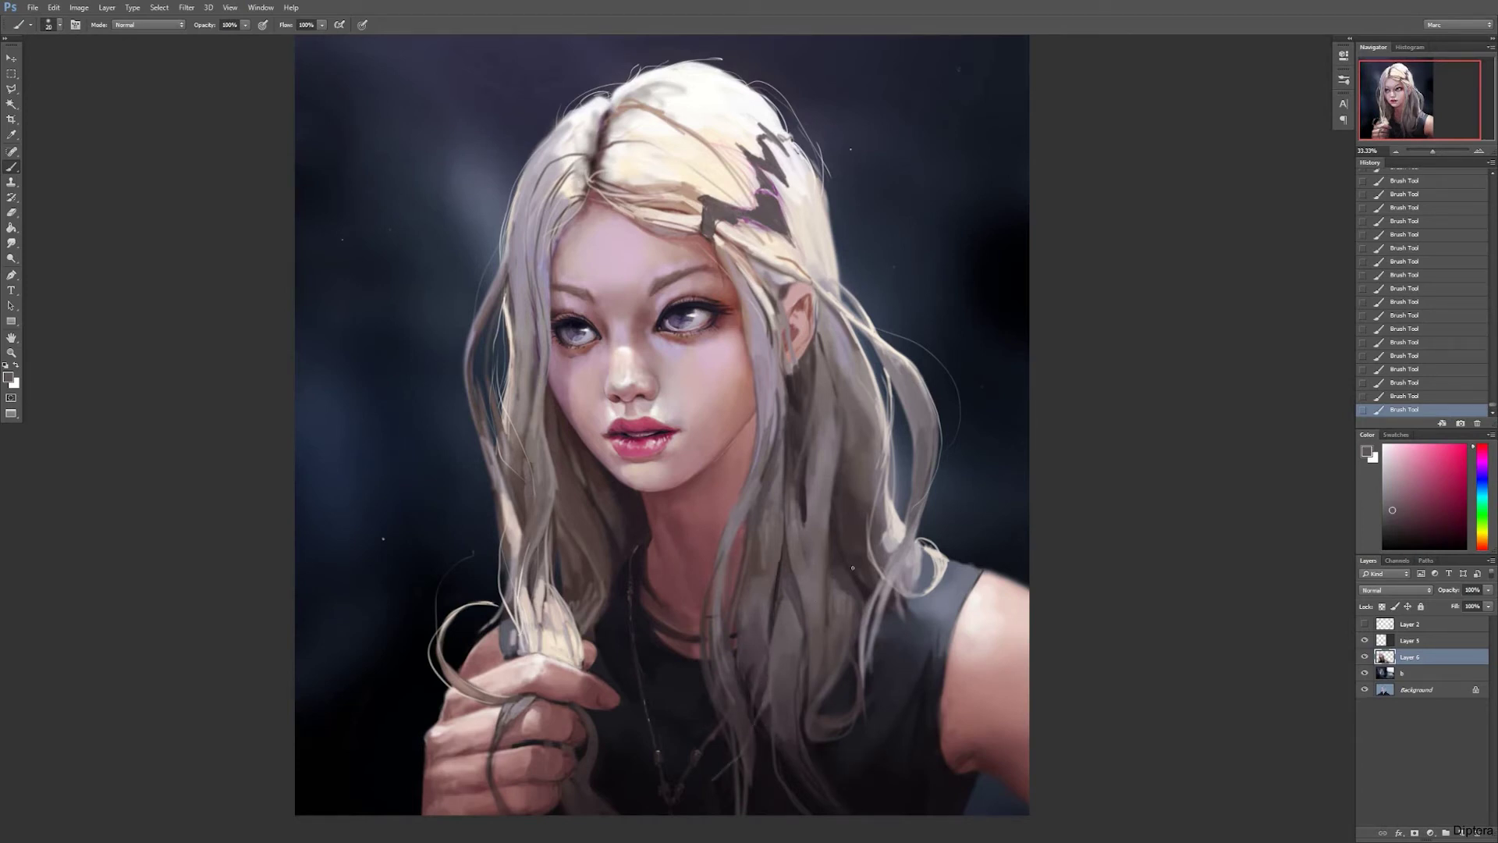
Step: Repaint the ear's inner folds and rim at 50% zoom in reddish and light skin tones sampled nearby
drag(1393, 148, 1389, 144)
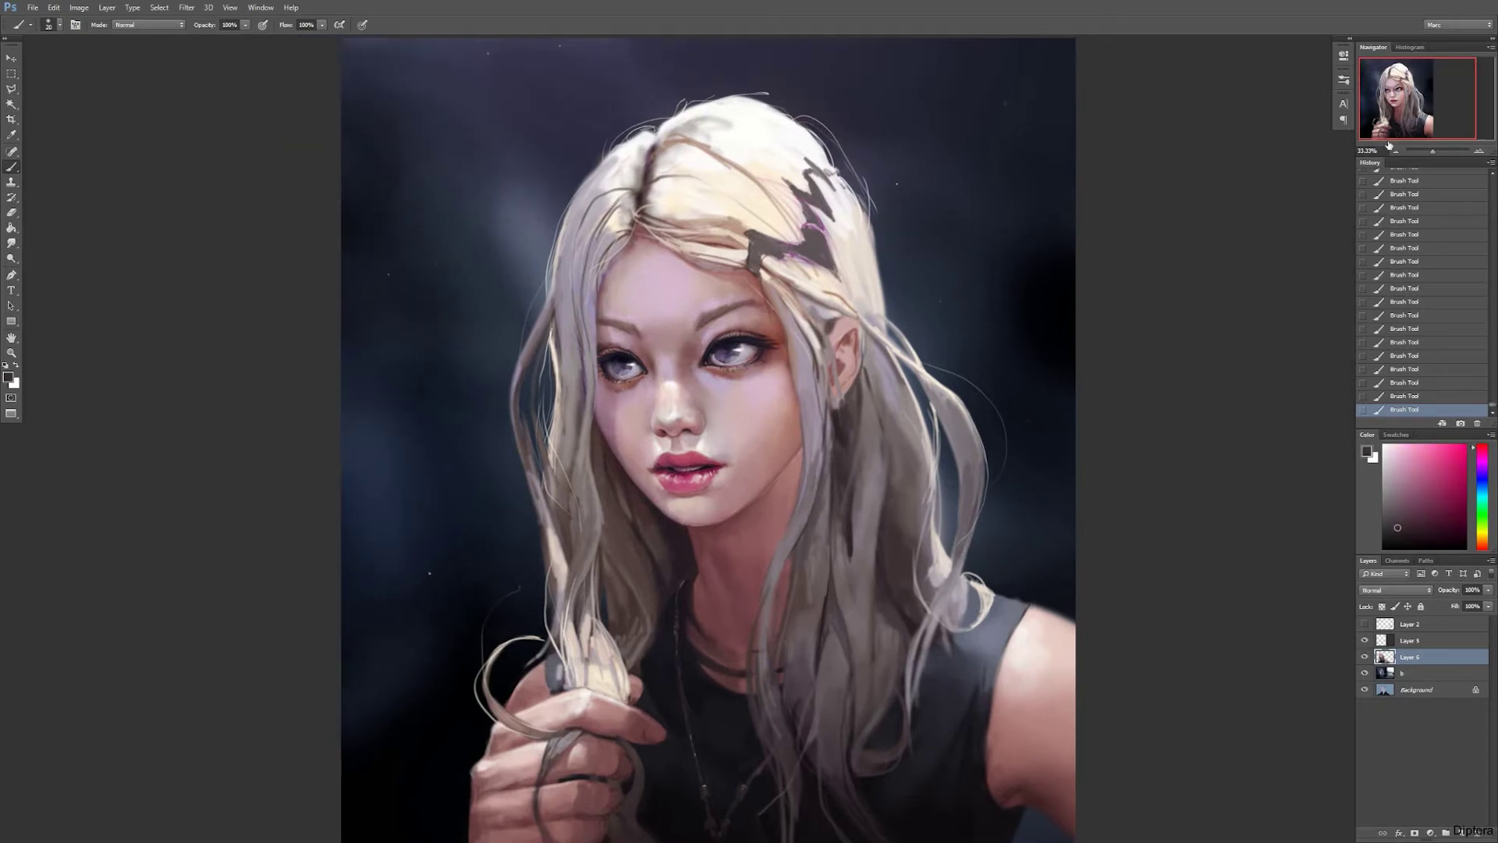
click(1479, 151)
alt+click(794, 556)
alt+click(703, 443)
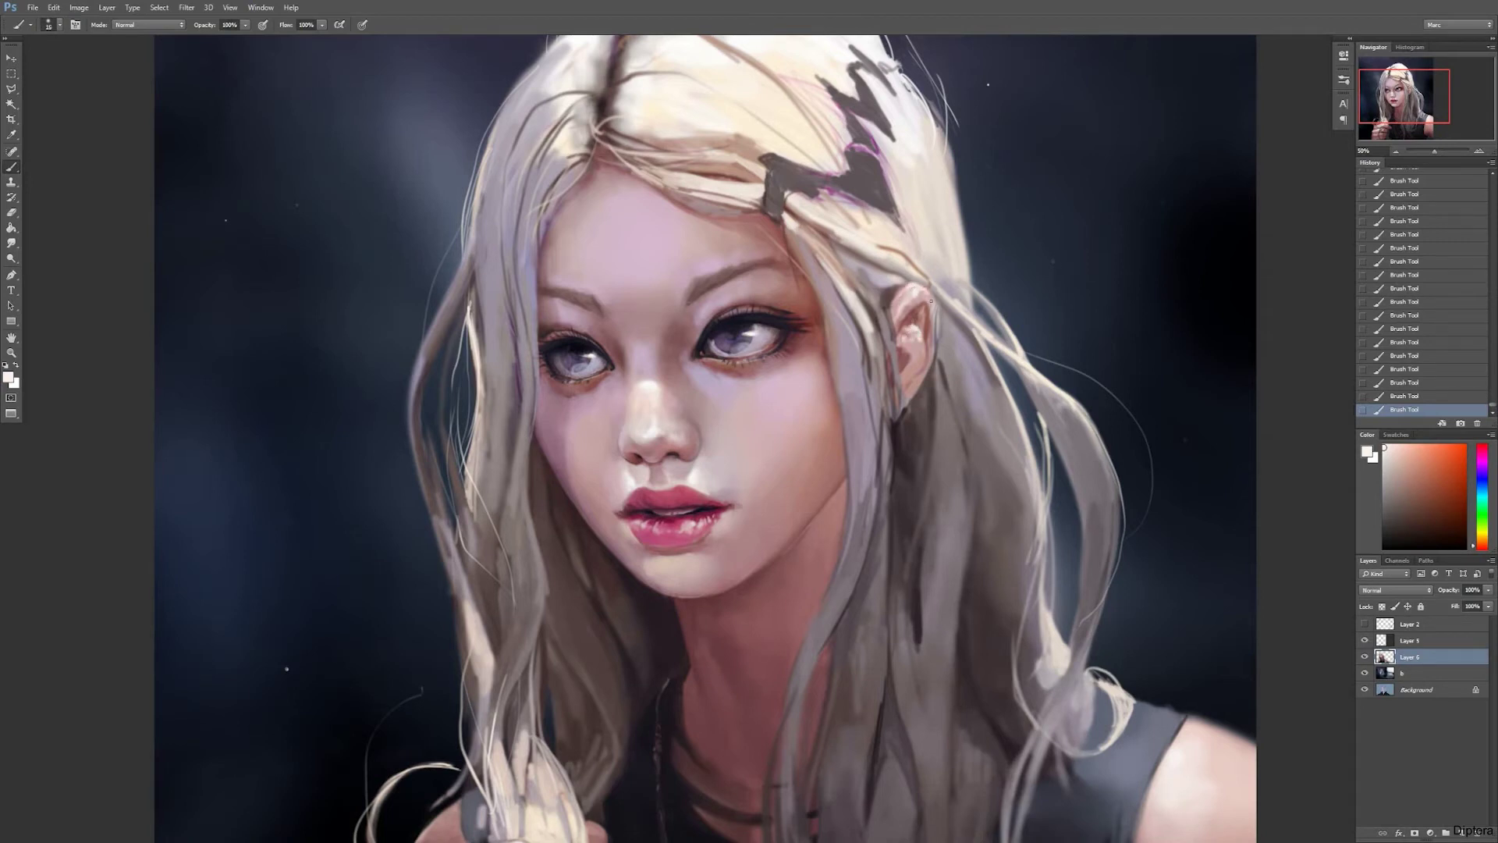
alt+click(925, 288)
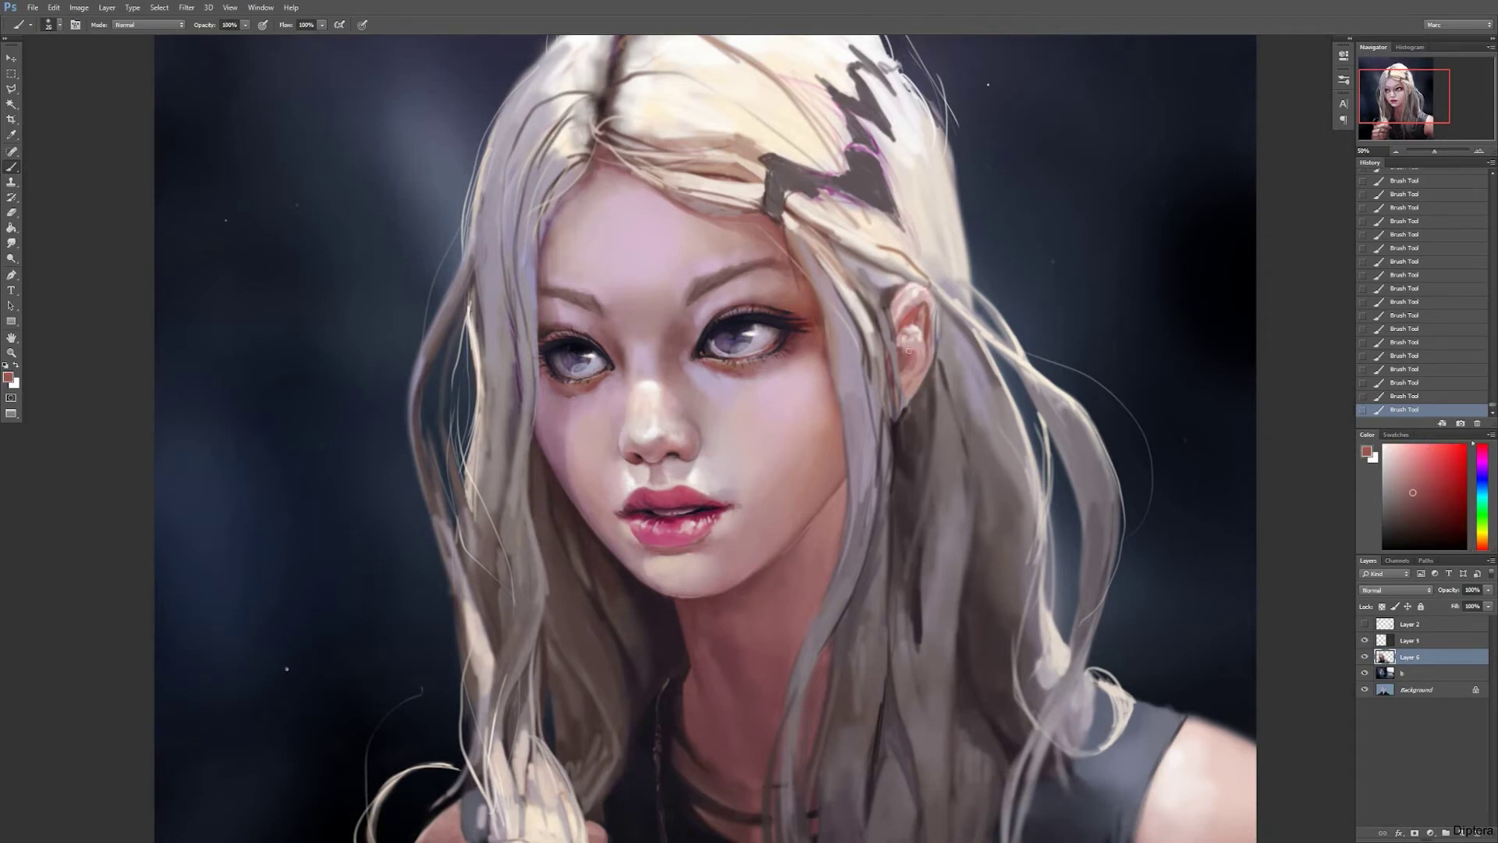
alt+click(909, 331)
alt+click(911, 314)
alt+click(910, 345)
alt+click(909, 297)
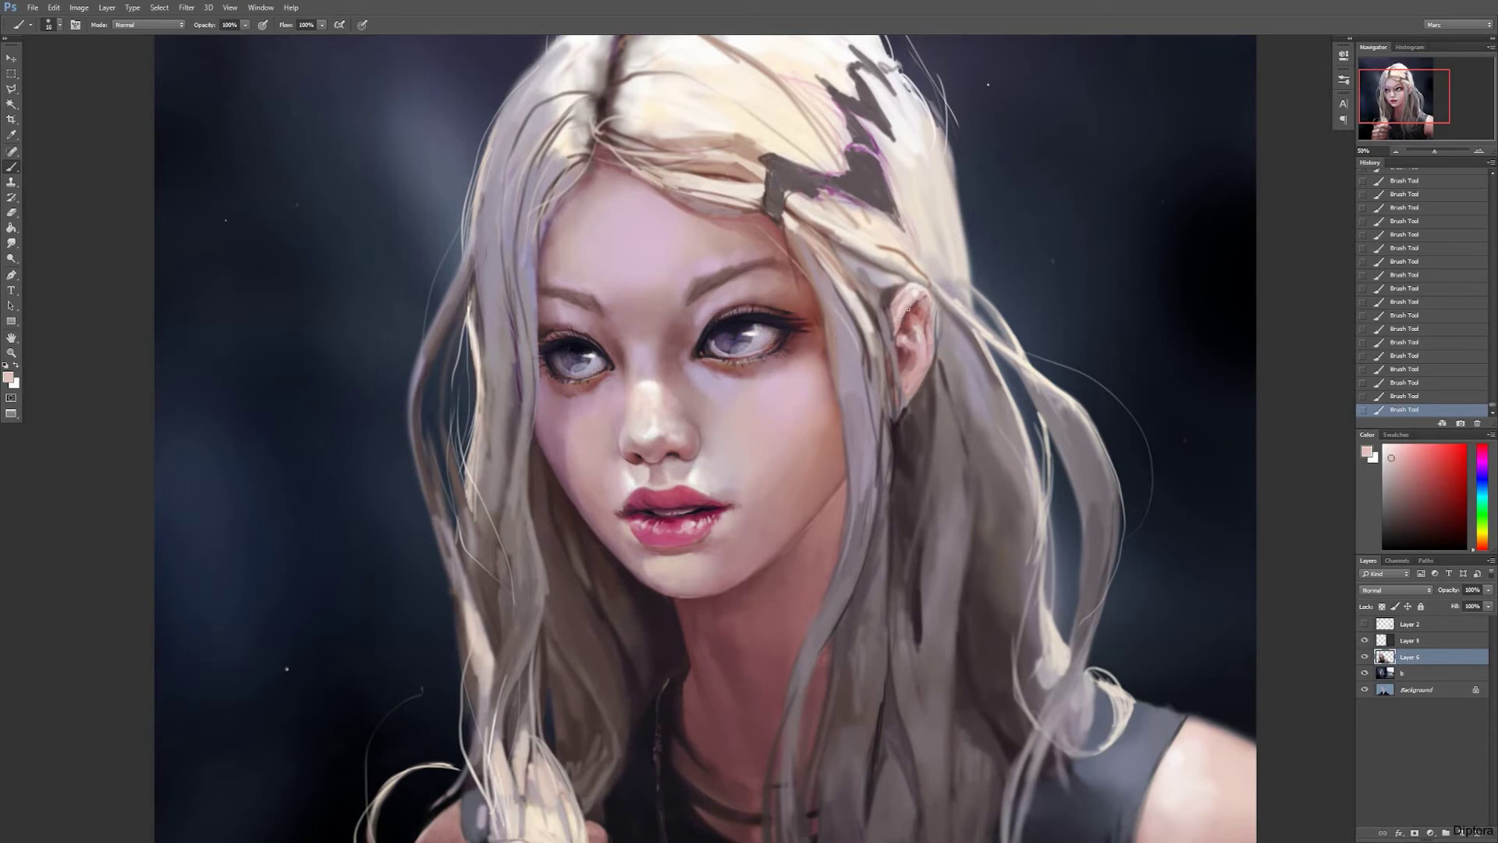
Step: Pick a brighter pinkish red and refine the skin colour around the ear with it, undoing one stroke
alt+click(918, 300)
click(1429, 456)
key(ctrl+z)
click(866, 353)
mouse_move(1014, 788)
mouse_down()
mouse_move(1007, 745)
mouse_move(796, 570)
mouse_up()
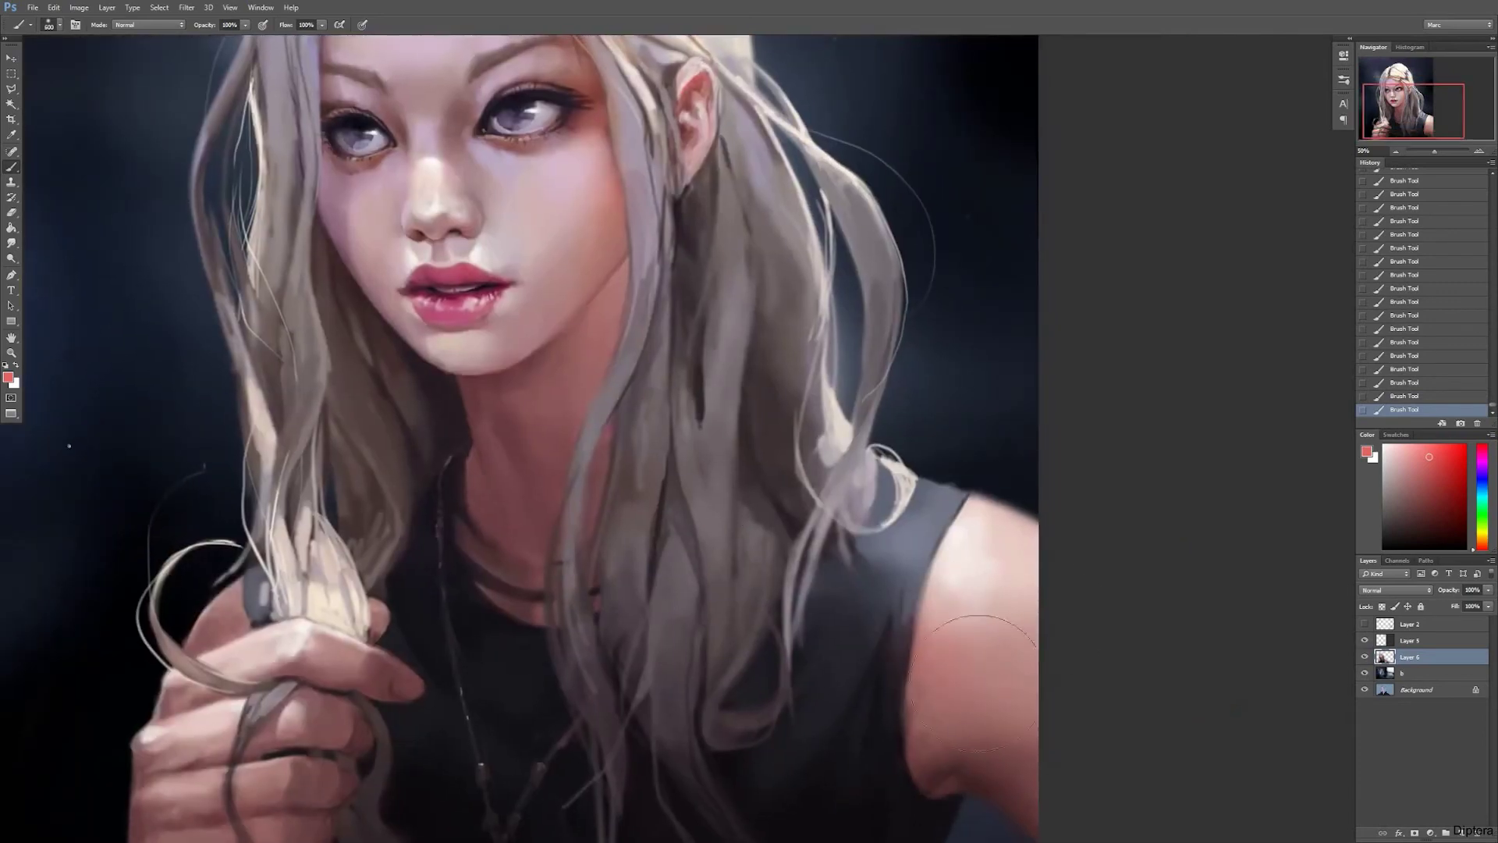
key(ctrl+minus)
key(ctrl+minus)
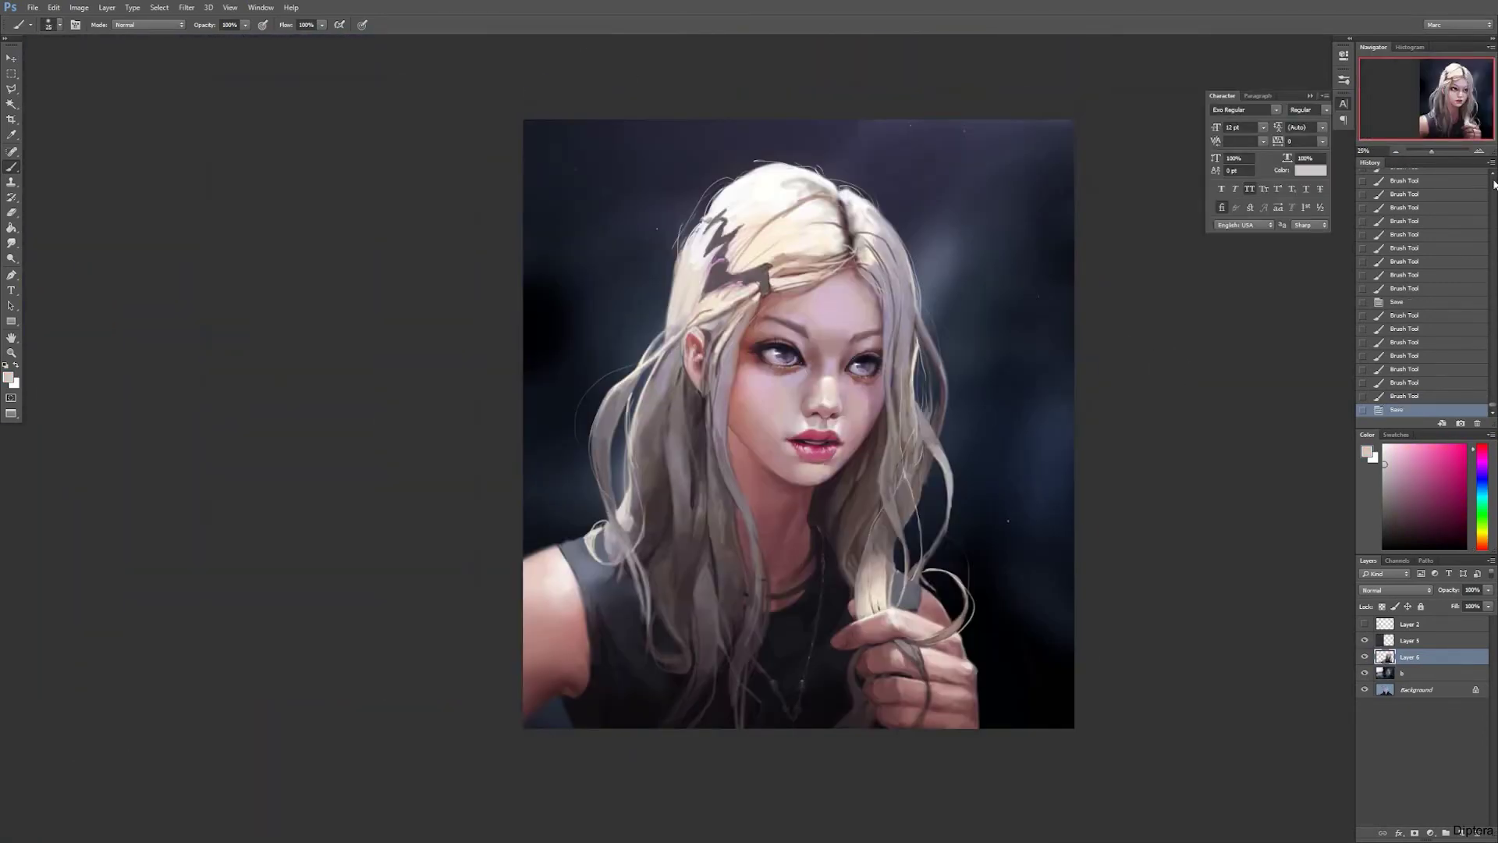
Step: Compare the portrait before and after the recent strokes, and with the dark side panel layer hidden and shown
key(ctrl+alt+z)
key(ctrl+alt+z)
key(ctrl+alt+z)
key(ctrl+alt+z)
key(ctrl+alt+z)
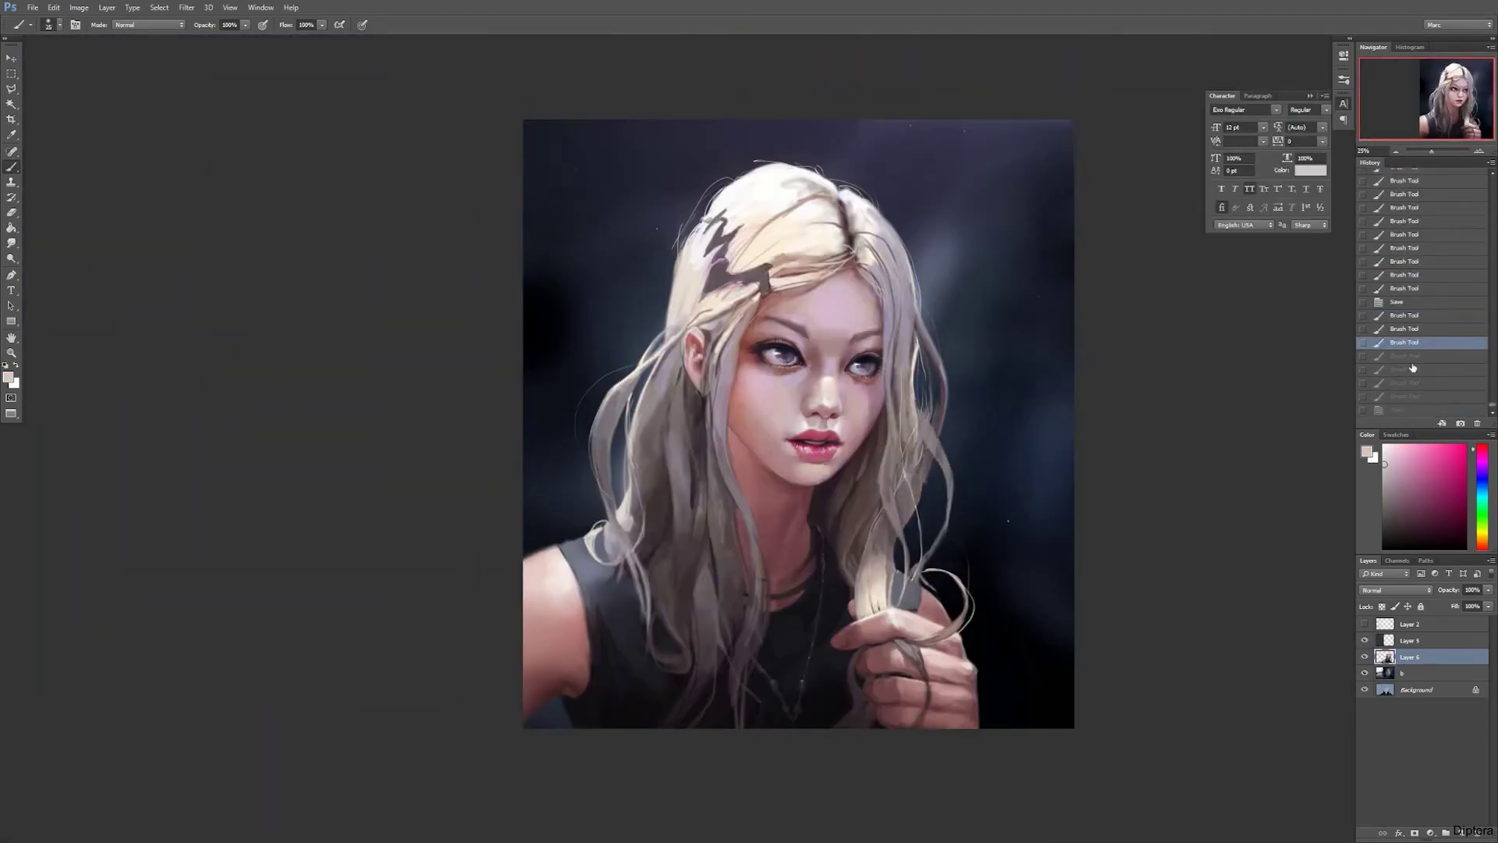
key(ctrl+shift+z)
key(ctrl+shift+z)
key(ctrl+shift+z)
key(ctrl+shift+z)
key(ctrl+shift+z)
key(ctrl+shift+z)
key(ctrl+shift+z)
click(1365, 643)
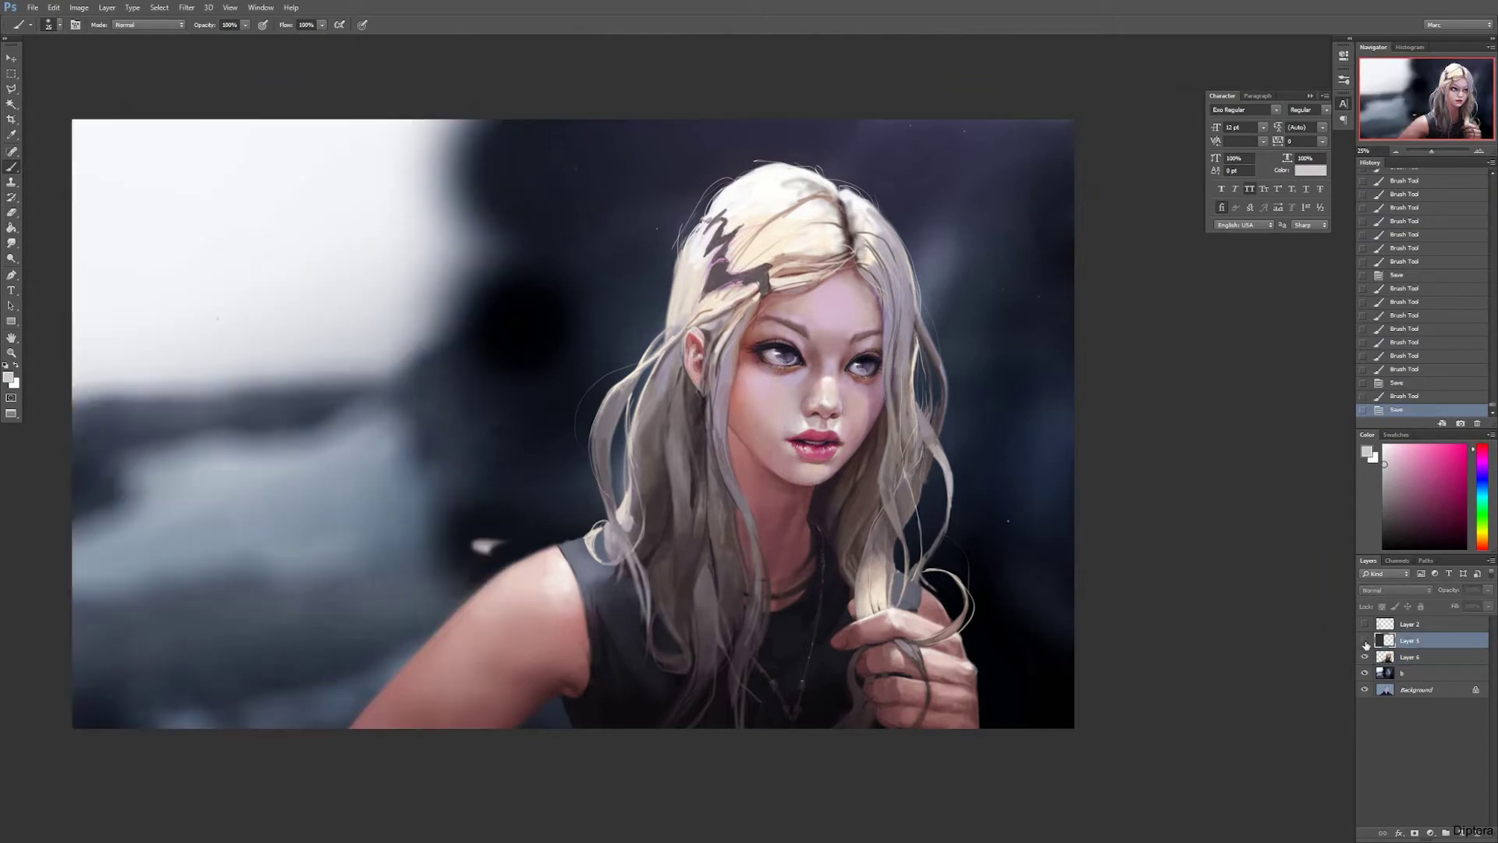
click(1365, 643)
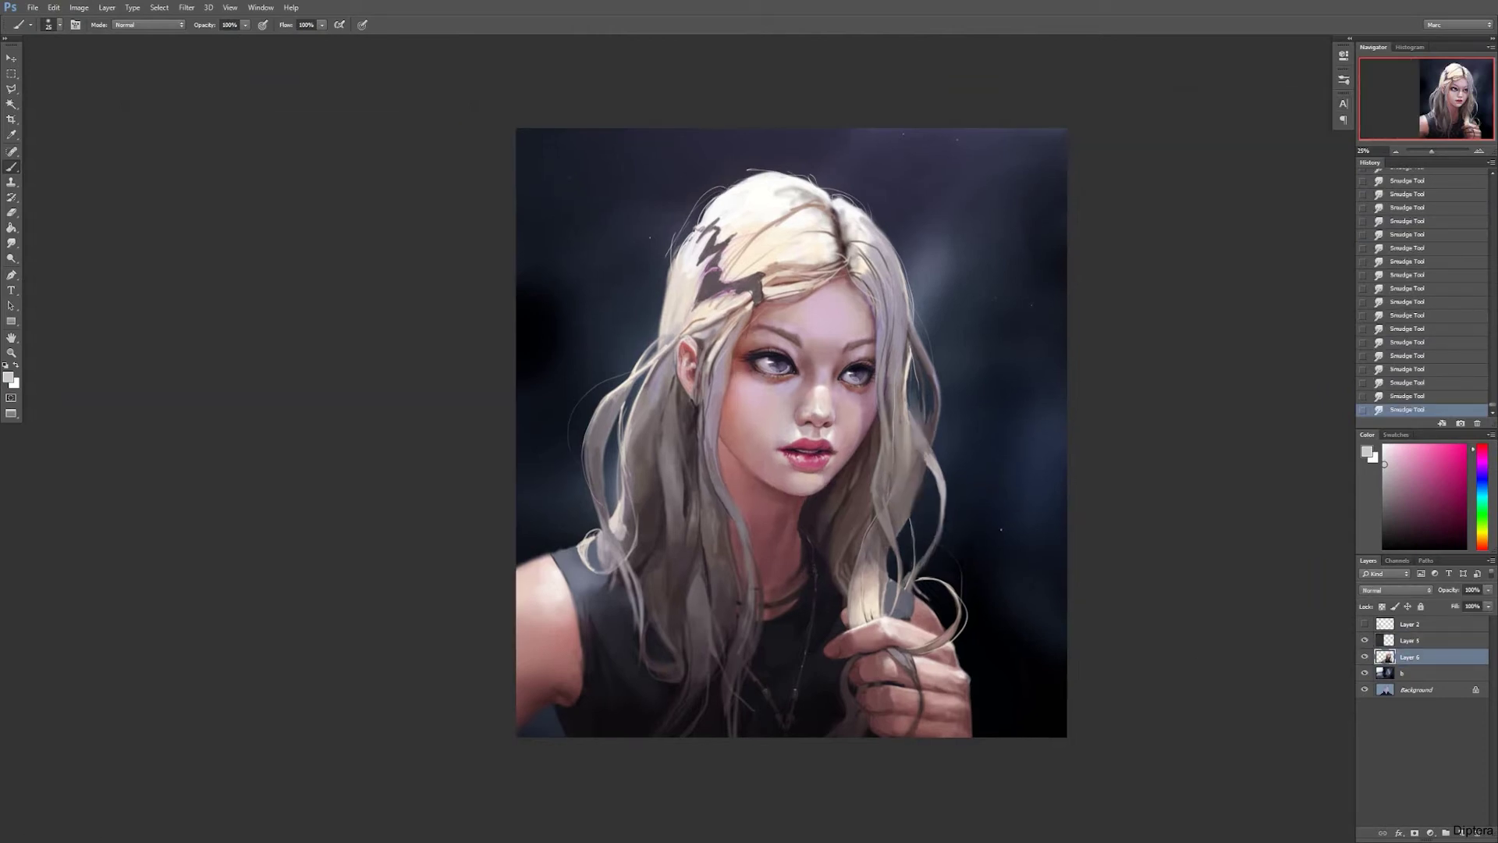
Step: Paint short dark brown strokes into the hair on the far side of the face, from cheek to shoulder level
drag(919, 468, 907, 481)
drag(921, 448, 902, 493)
drag(938, 374, 914, 403)
drag(936, 373, 919, 402)
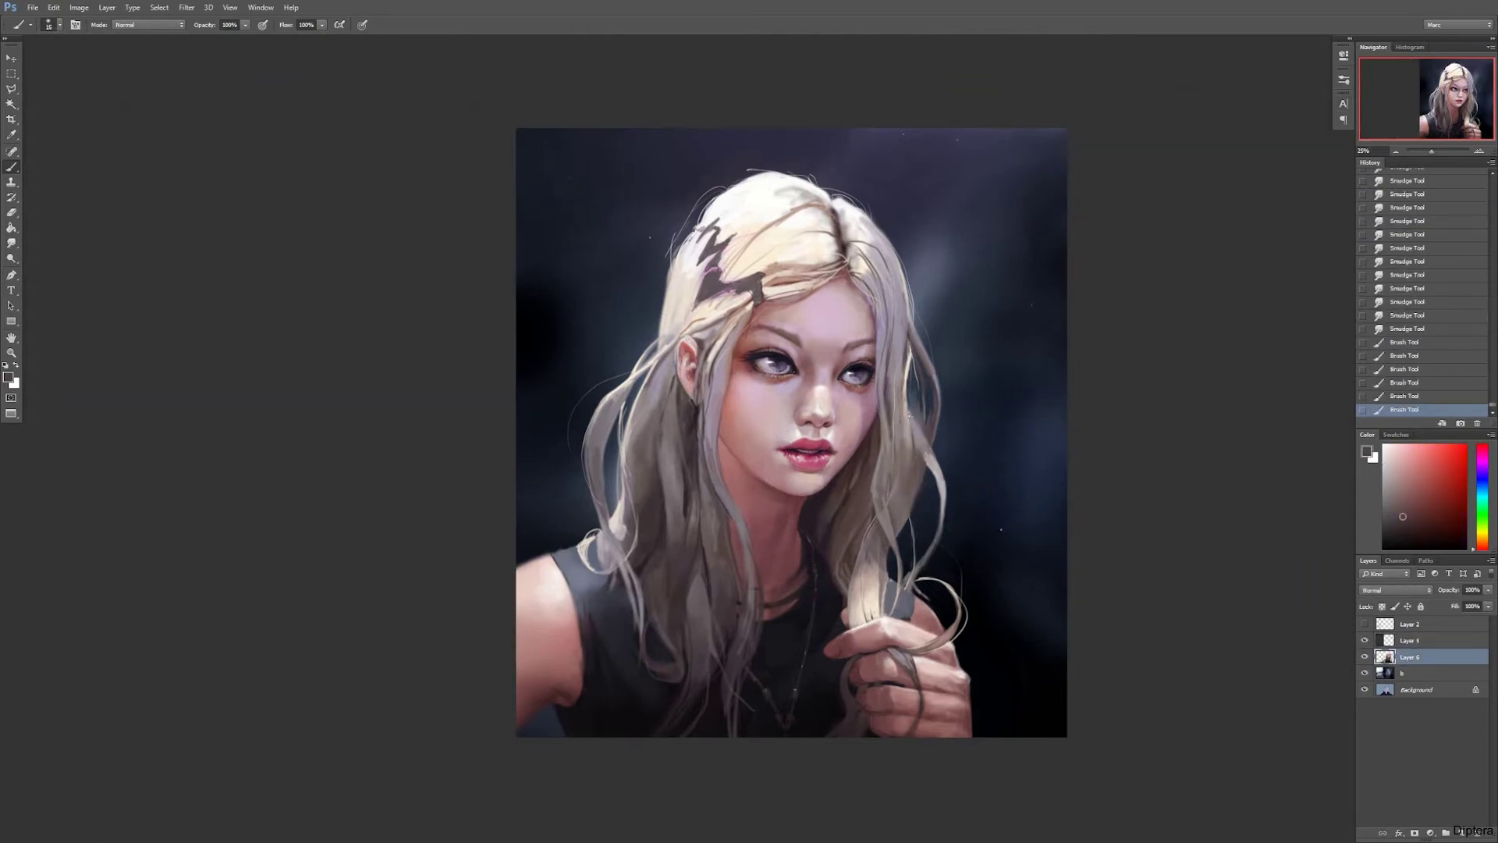
drag(915, 473, 905, 501)
Step: Erase small bits along the outer edge of the far-side hair at eye level with a larger eraser
key(bracketright)
key(bracketright)
key(bracketright)
key(bracketright)
key(bracketright)
key(bracketright)
key(bracketright)
key(e)
drag(917, 394, 912, 418)
drag(913, 355, 909, 379)
Step: Paint a long thin strand down the outer edge of the far-side hair in a sampled hair tone
key(b)
key(bracketleft)
key(bracketleft)
key(bracketleft)
key(bracketleft)
alt+click(909, 343)
mouse_move(909, 304)
mouse_down()
mouse_move(897, 437)
mouse_move(905, 410)
mouse_move(921, 441)
mouse_up()
alt+click(892, 444)
key(bracketleft)
key(bracketleft)
key(bracketleft)
alt+click(889, 437)
right_click(905, 413)
double_click(1030, 593)
drag(858, 492, 967, 351)
key(ctrl+z)
Step: Switch the brush preset and touch up the jaw edge and far-side hair in tones sampled from them
right_click(870, 452)
double_click(1029, 593)
key(ctrl+plus)
alt+click(687, 464)
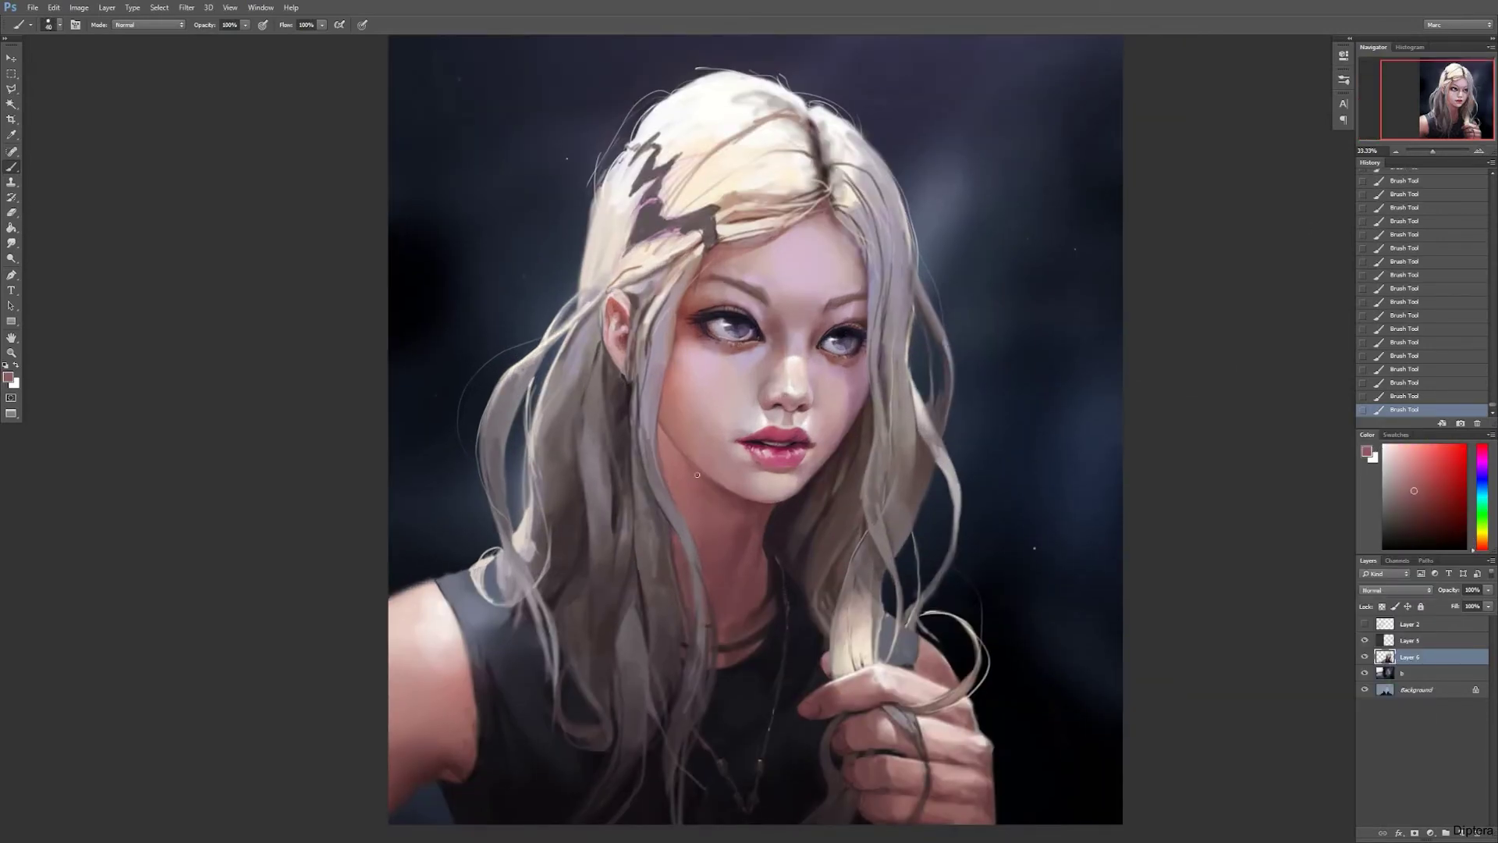
alt+click(927, 443)
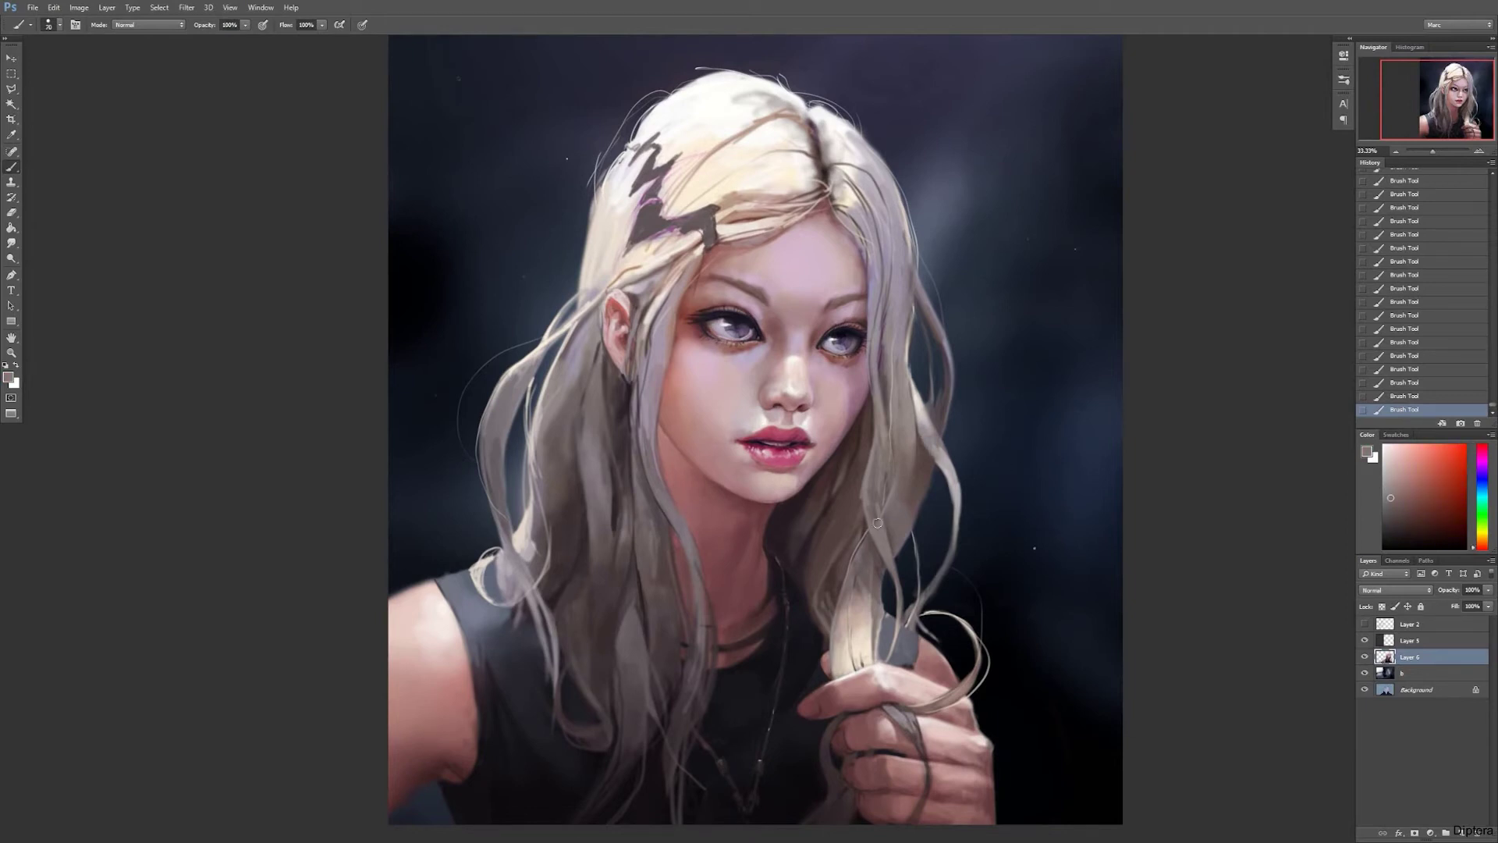
alt+click(852, 576)
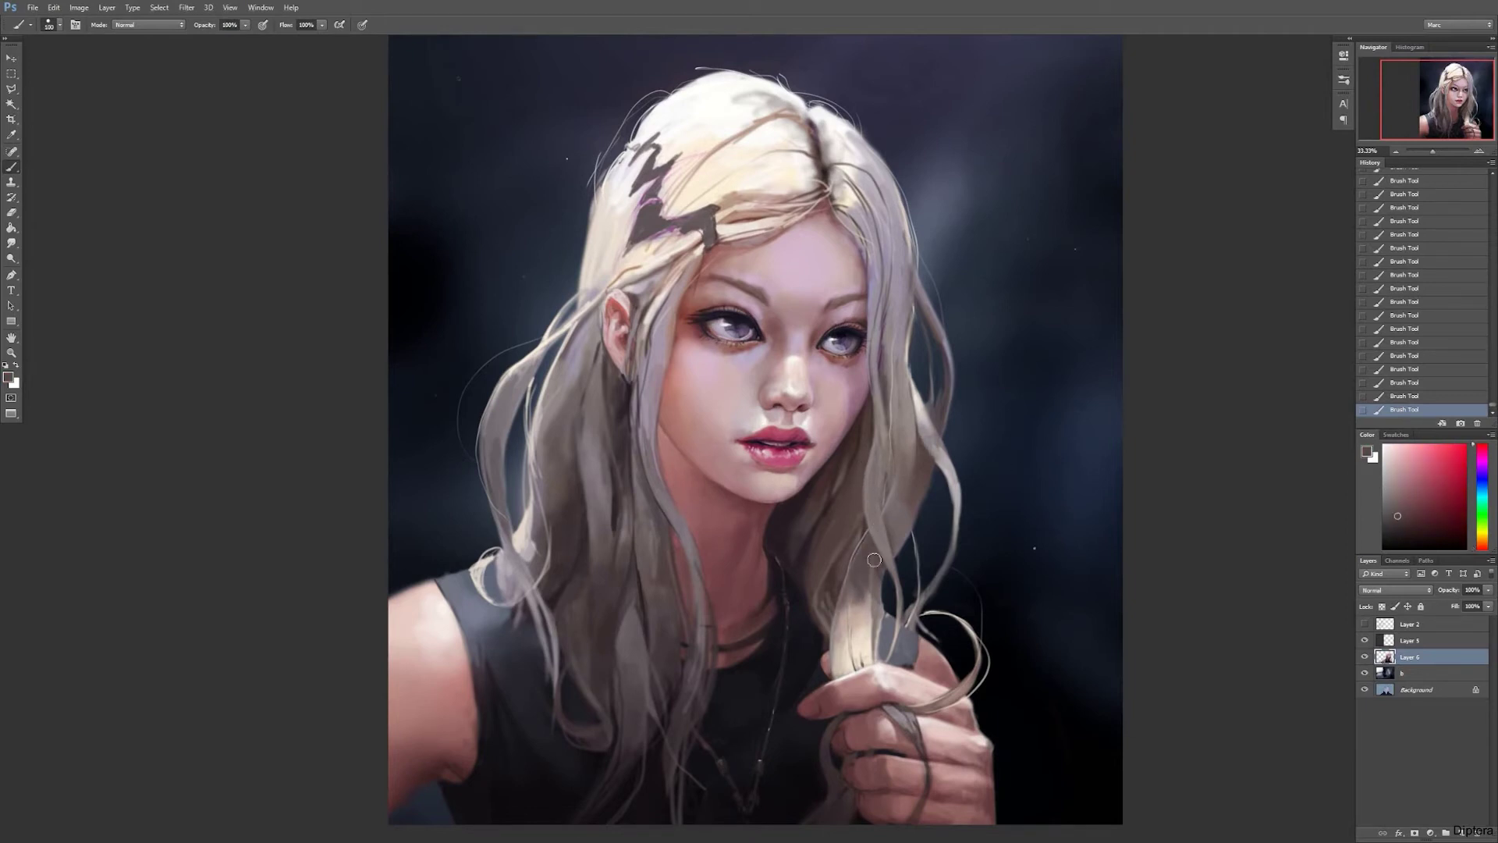
Step: Darken the upper part of the pale lock above the hand with a larger brush in a sampled grey-brown
key(bracketright)
key(bracketright)
key(bracketright)
key(bracketright)
key(bracketleft)
key(bracketleft)
alt+click(850, 609)
drag(846, 601, 854, 640)
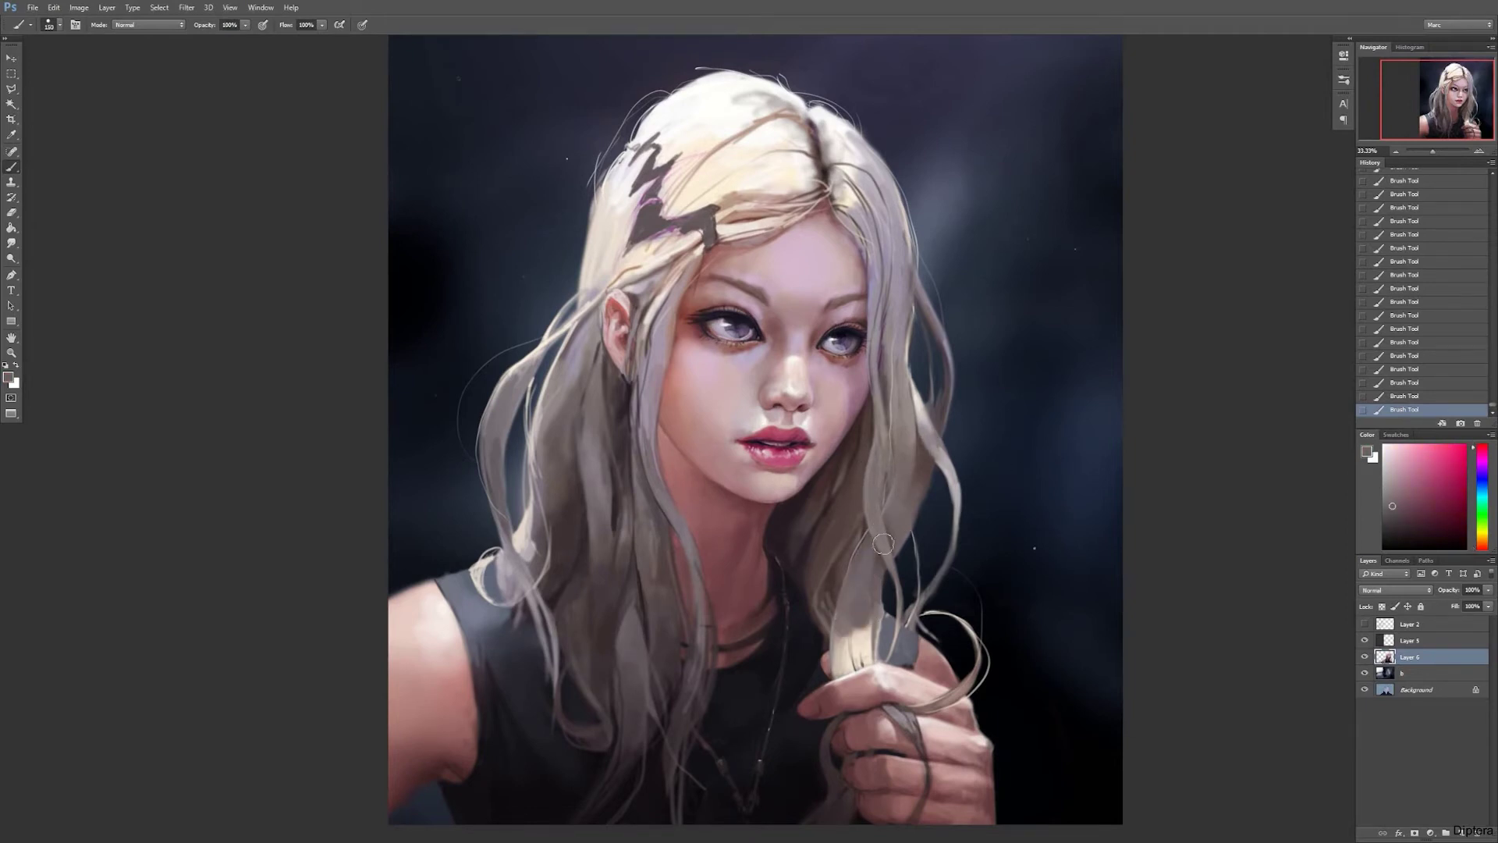
Step: Detail the lock held in the hand with fine strands in a tone sampled from the lit hair
alt+click(735, 222)
key(bracketleft)
key(bracketleft)
key(bracketleft)
key(bracketleft)
key(bracketleft)
key(bracketleft)
key(bracketleft)
key(bracketleft)
key(bracketleft)
drag(868, 615, 886, 629)
alt+click(876, 616)
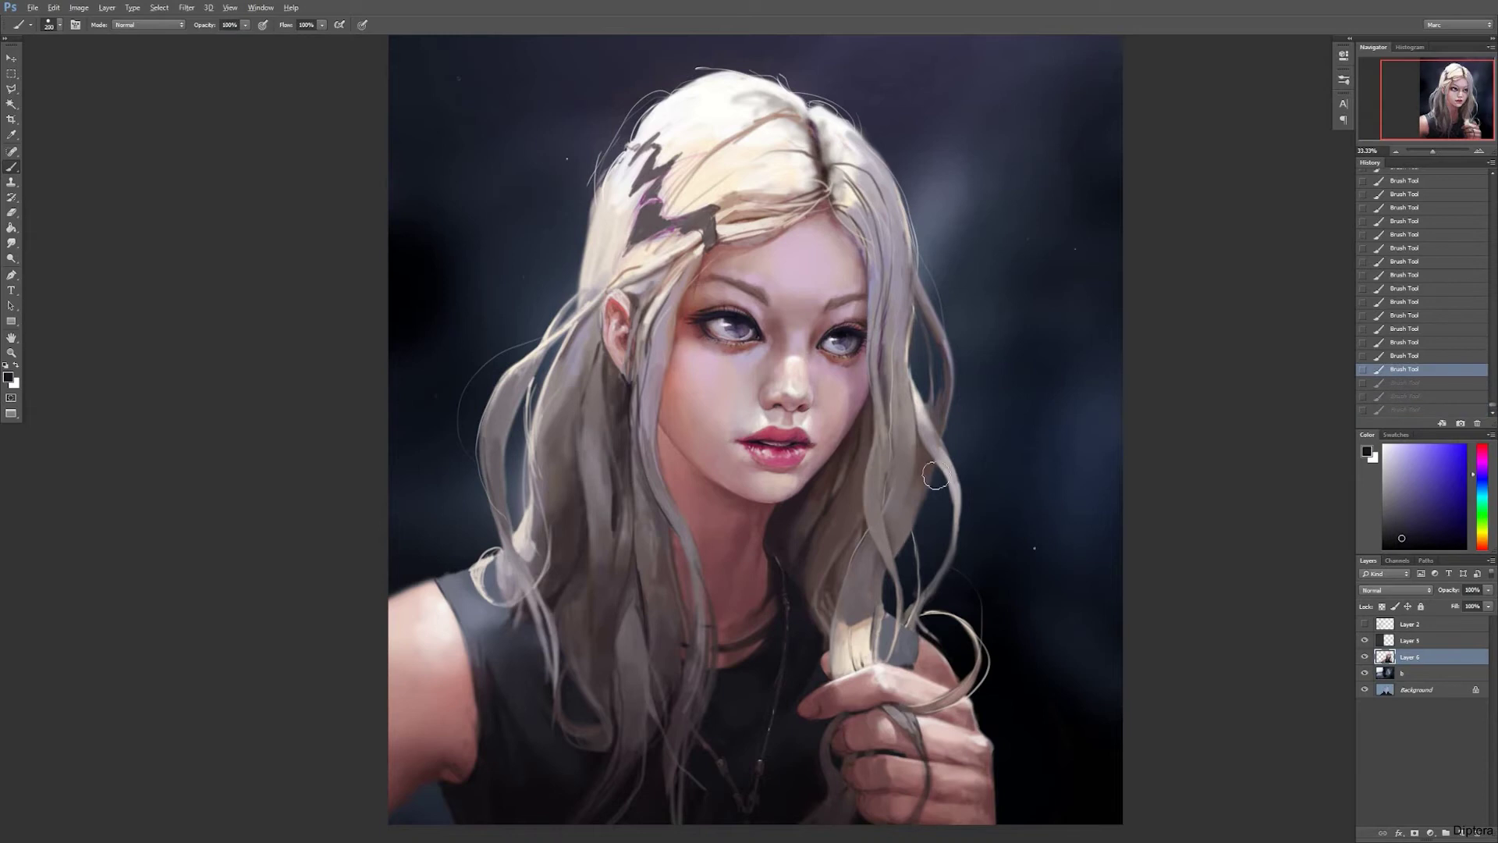
Step: Refine the front hair strand beside the ear and cheek in light and grey tones sampled from the hair
alt+click(602, 471)
alt+click(658, 316)
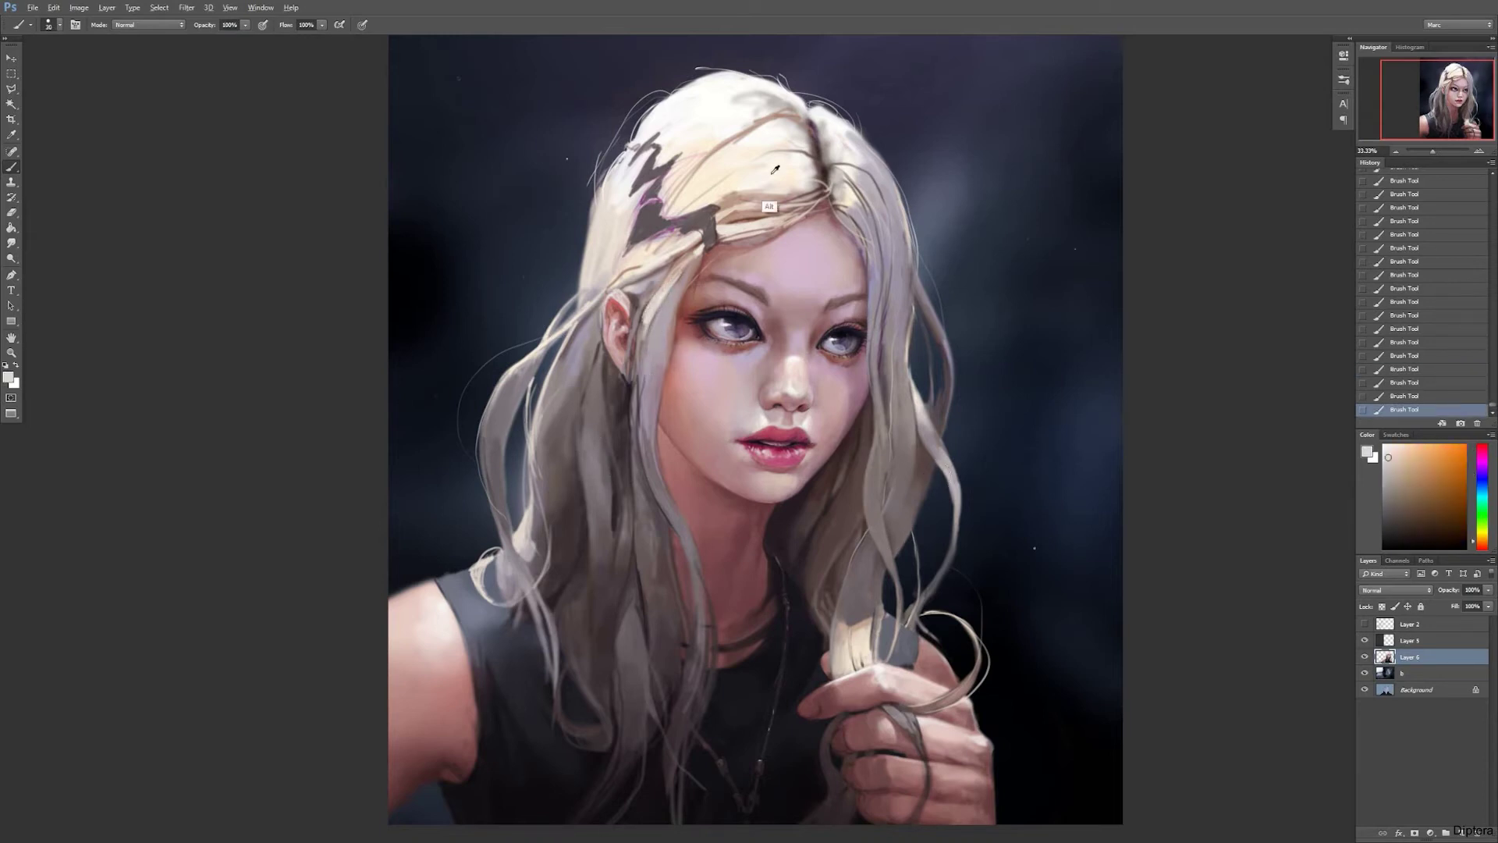
alt+click(649, 395)
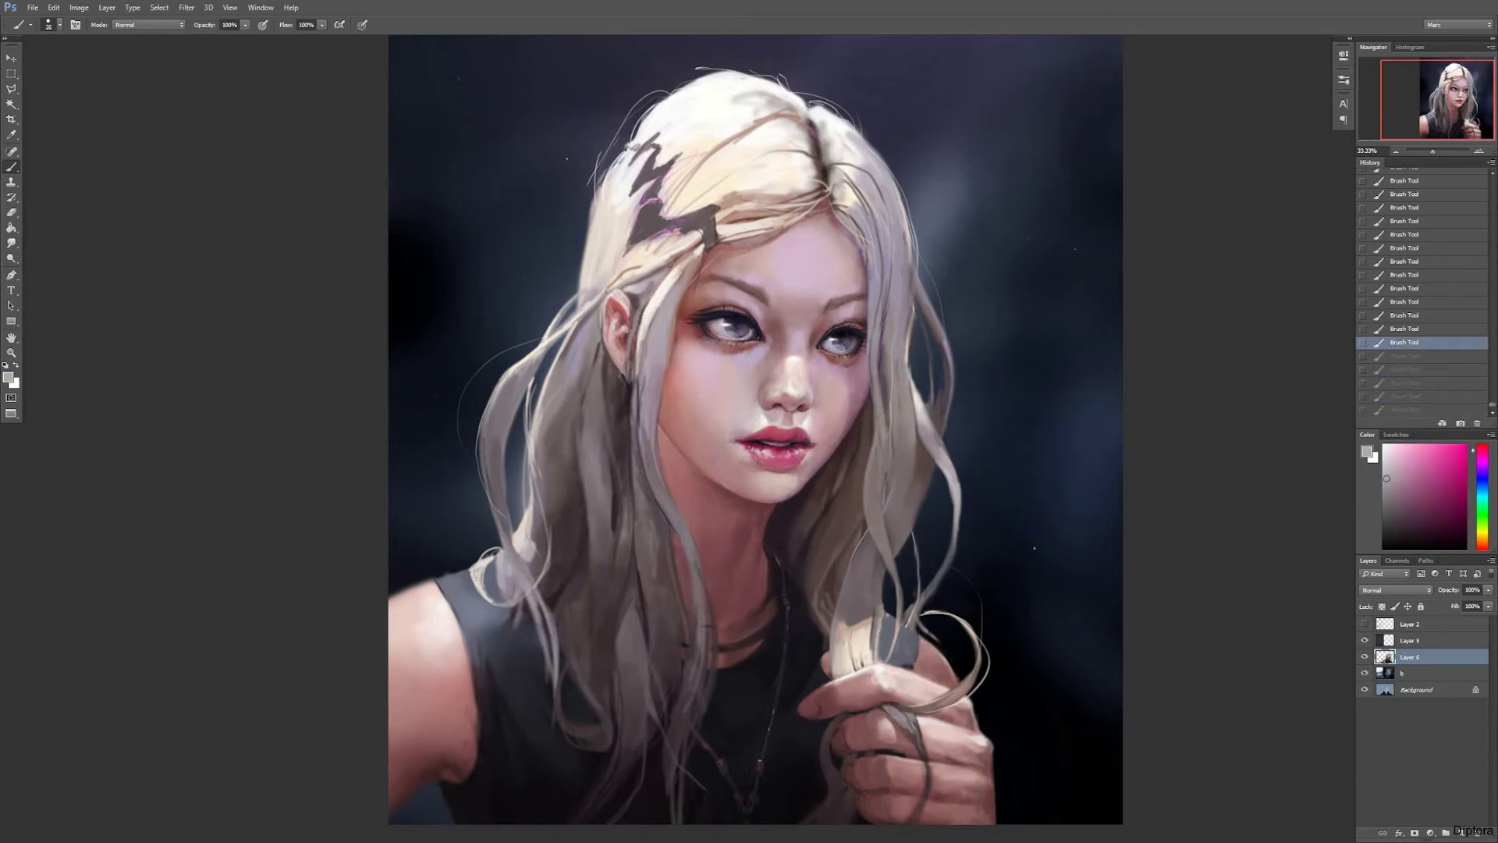
alt+click(636, 530)
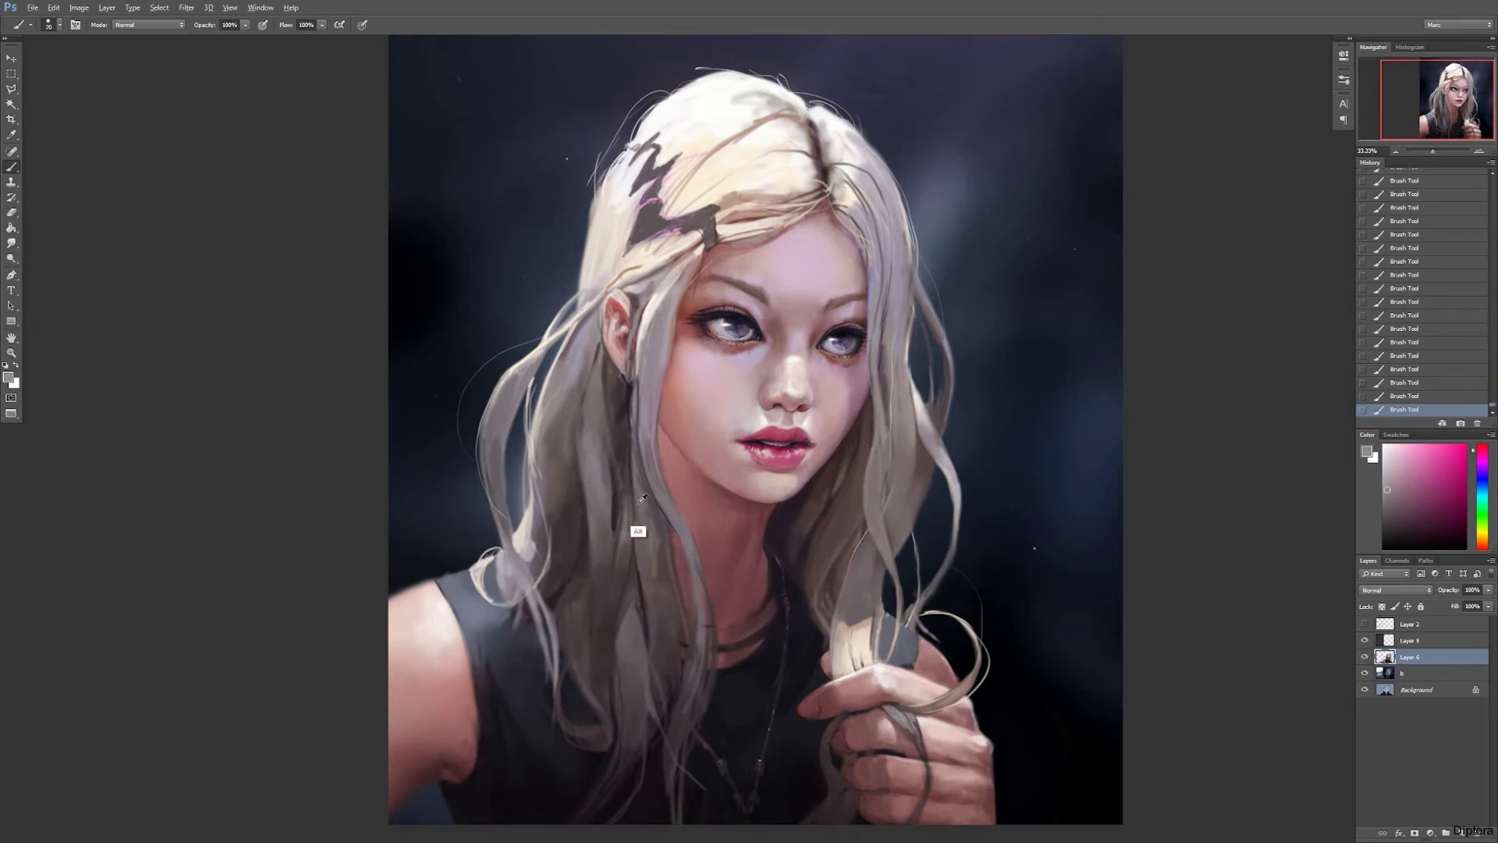
alt+click(664, 296)
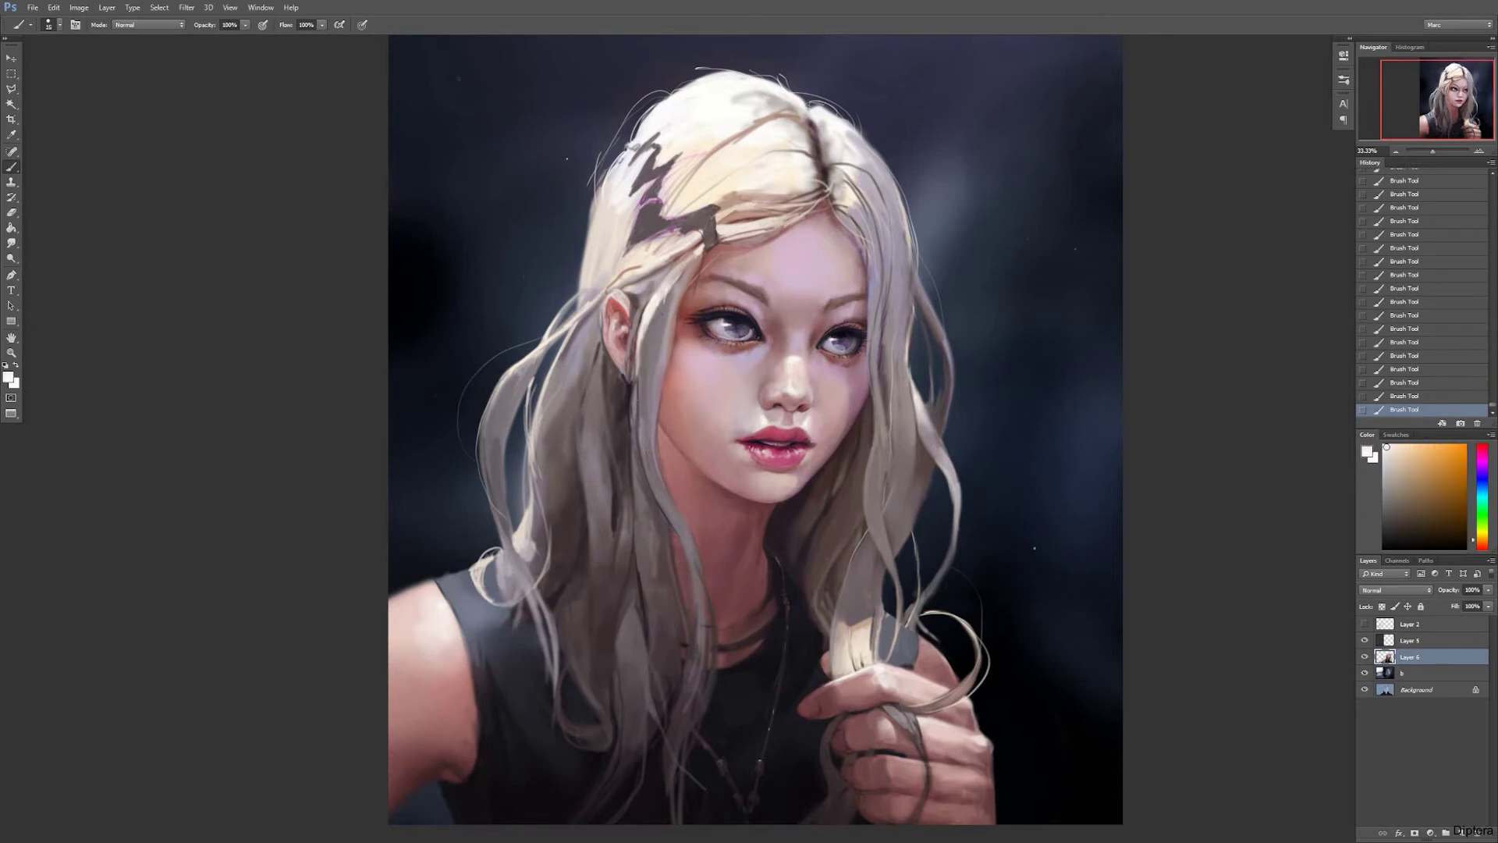
alt+click(638, 535)
alt+click(648, 316)
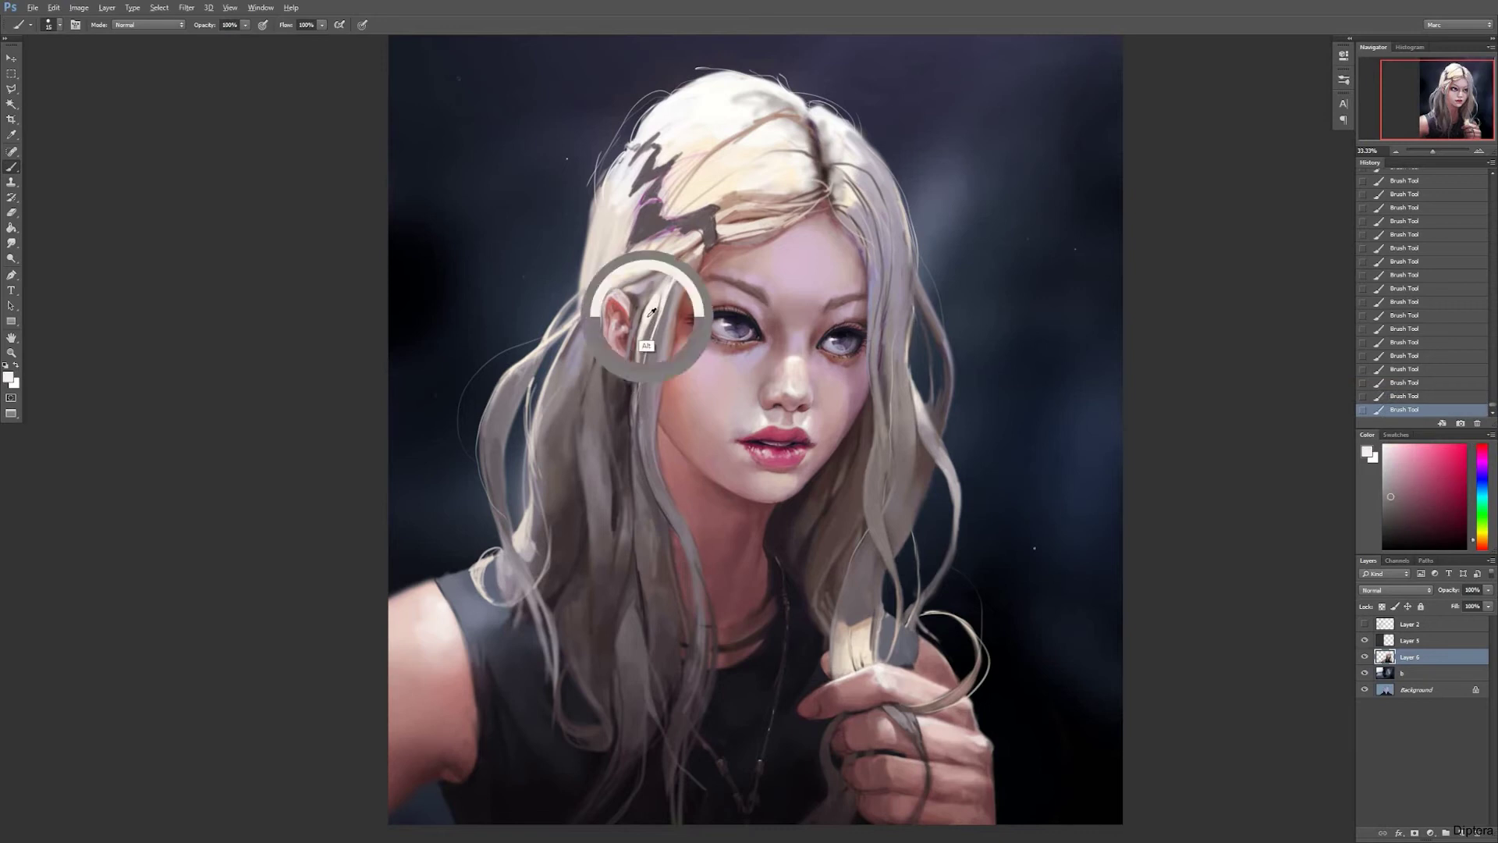
Step: Shade the hair below the ear with progressively larger brush sizes in dark tones sampled from the hair
alt+click(629, 394)
key(bracketright)
key(bracketright)
alt+click(615, 414)
key(bracketright)
key(bracketright)
key(bracketright)
key(bracketright)
key(bracketright)
key(bracketright)
key(bracketright)
key(bracketright)
key(bracketright)
alt+click(562, 480)
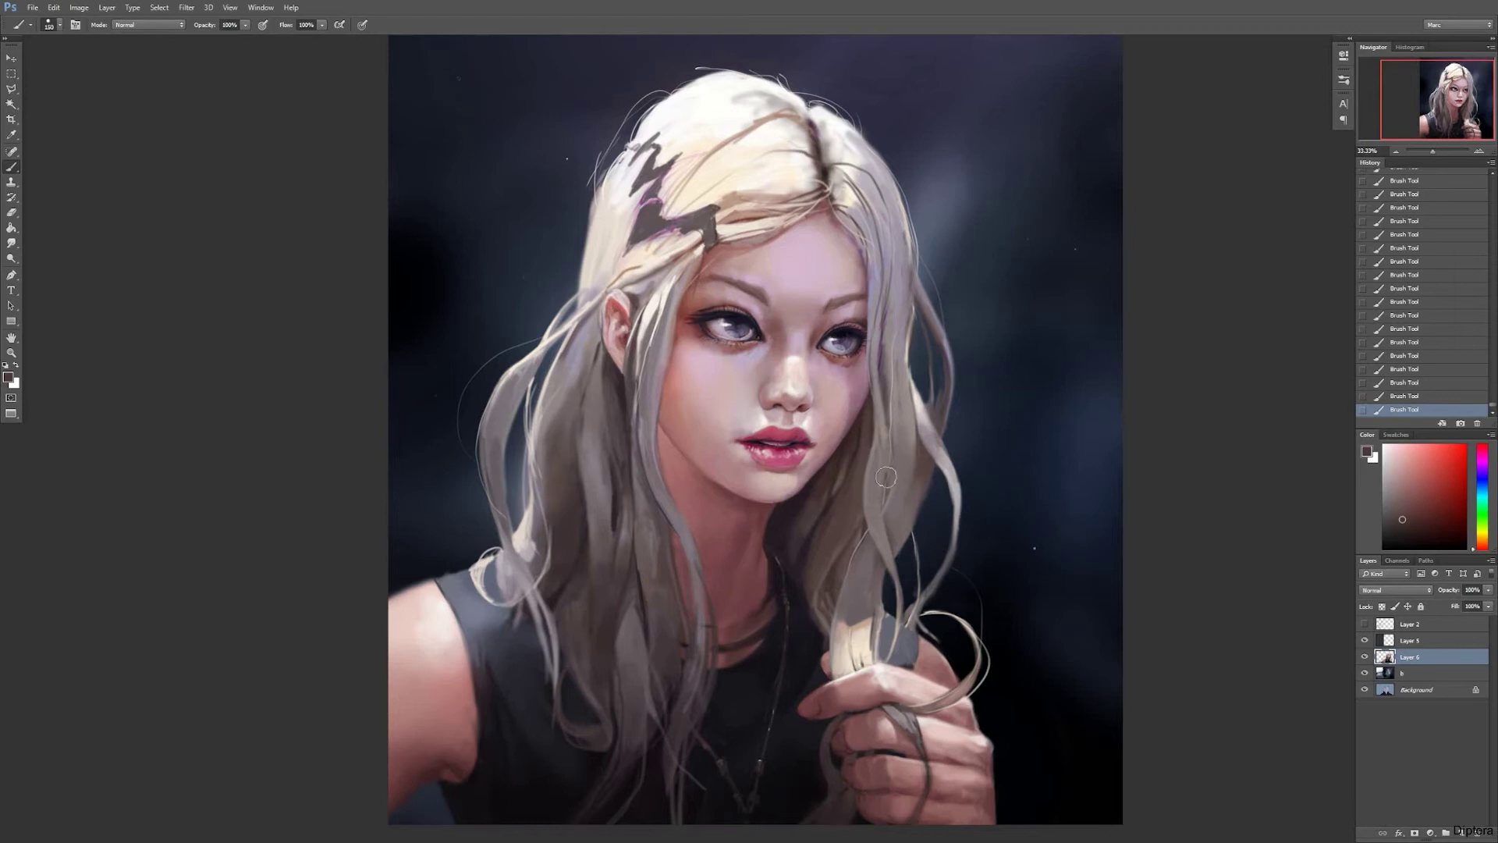
Step: Blend the shadowed hair masses over the chest with a broad brush in sampled brown-grey tones
alt+click(822, 615)
key(bracketright)
key(bracketright)
key(bracketright)
key(bracketright)
key(bracketleft)
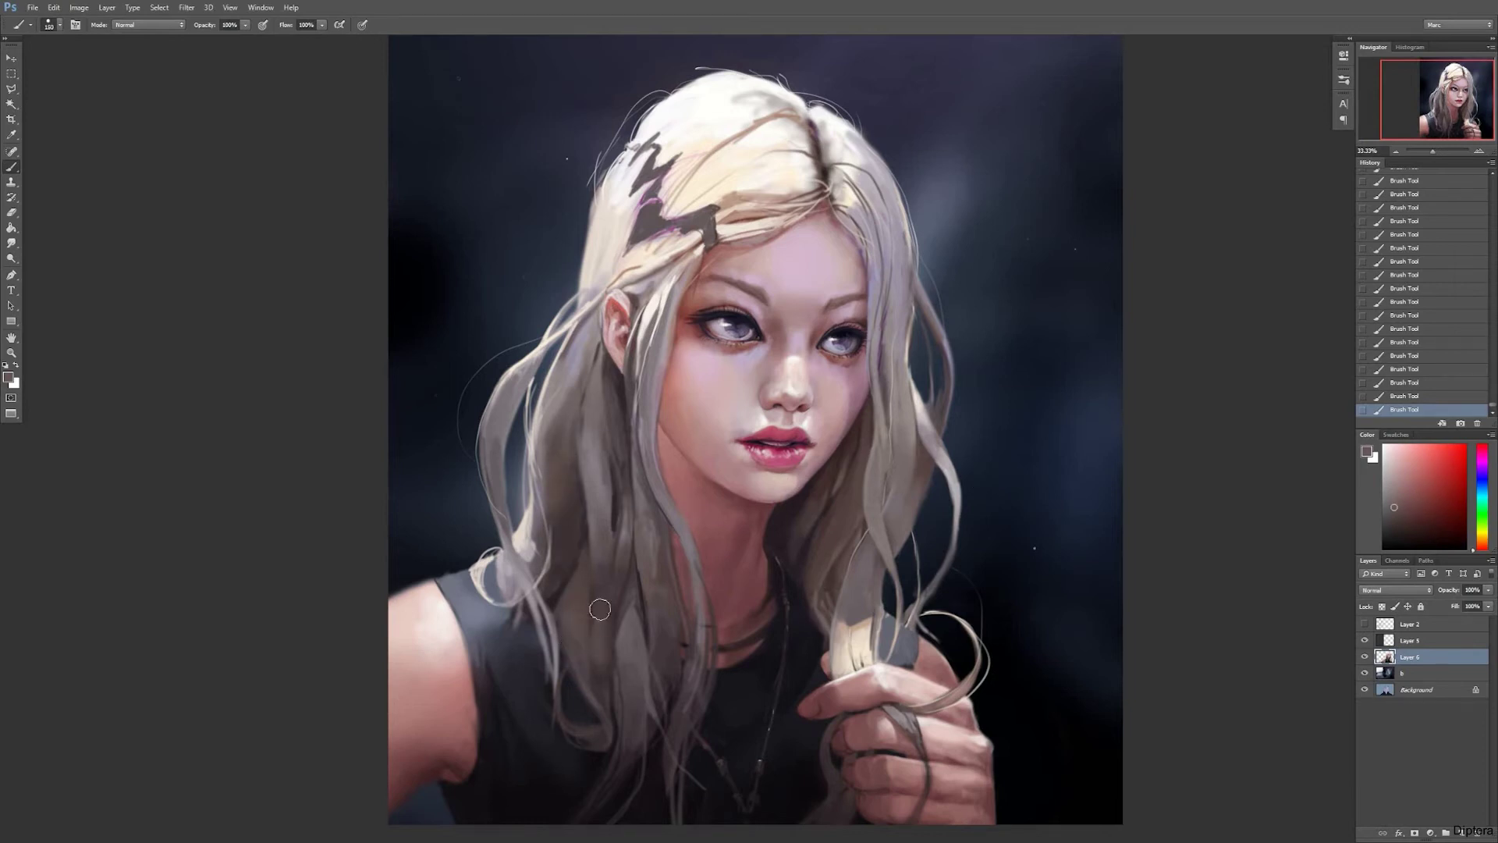
alt+click(625, 633)
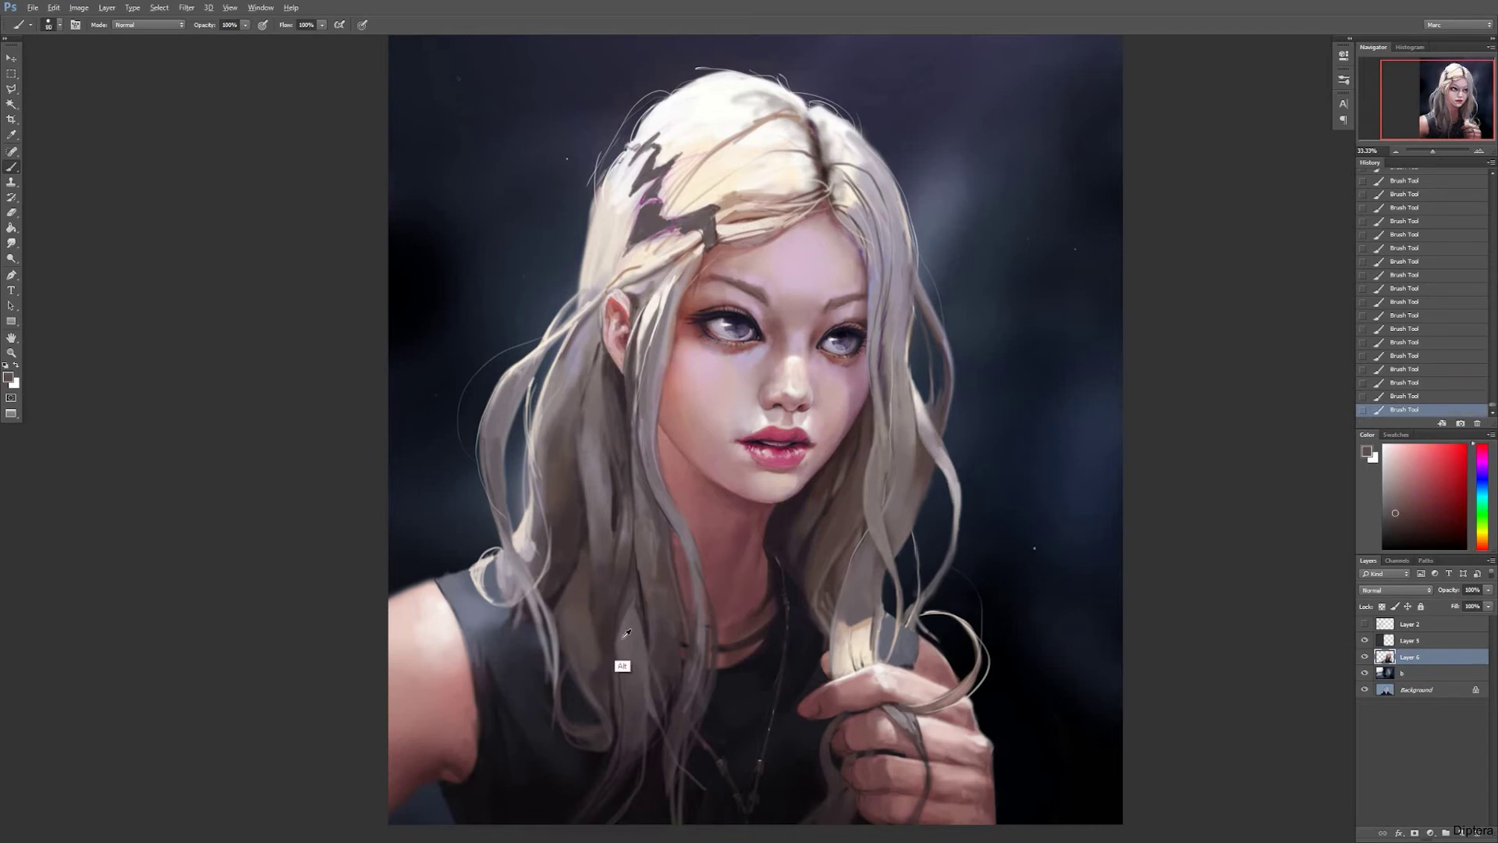
alt+click(585, 616)
Step: Define the long strands below the neck with a smaller brush in dark and midtone greys sampled from the hair
key(bracketleft)
key(bracketleft)
key(bracketleft)
key(bracketleft)
key(bracketleft)
key(bracketleft)
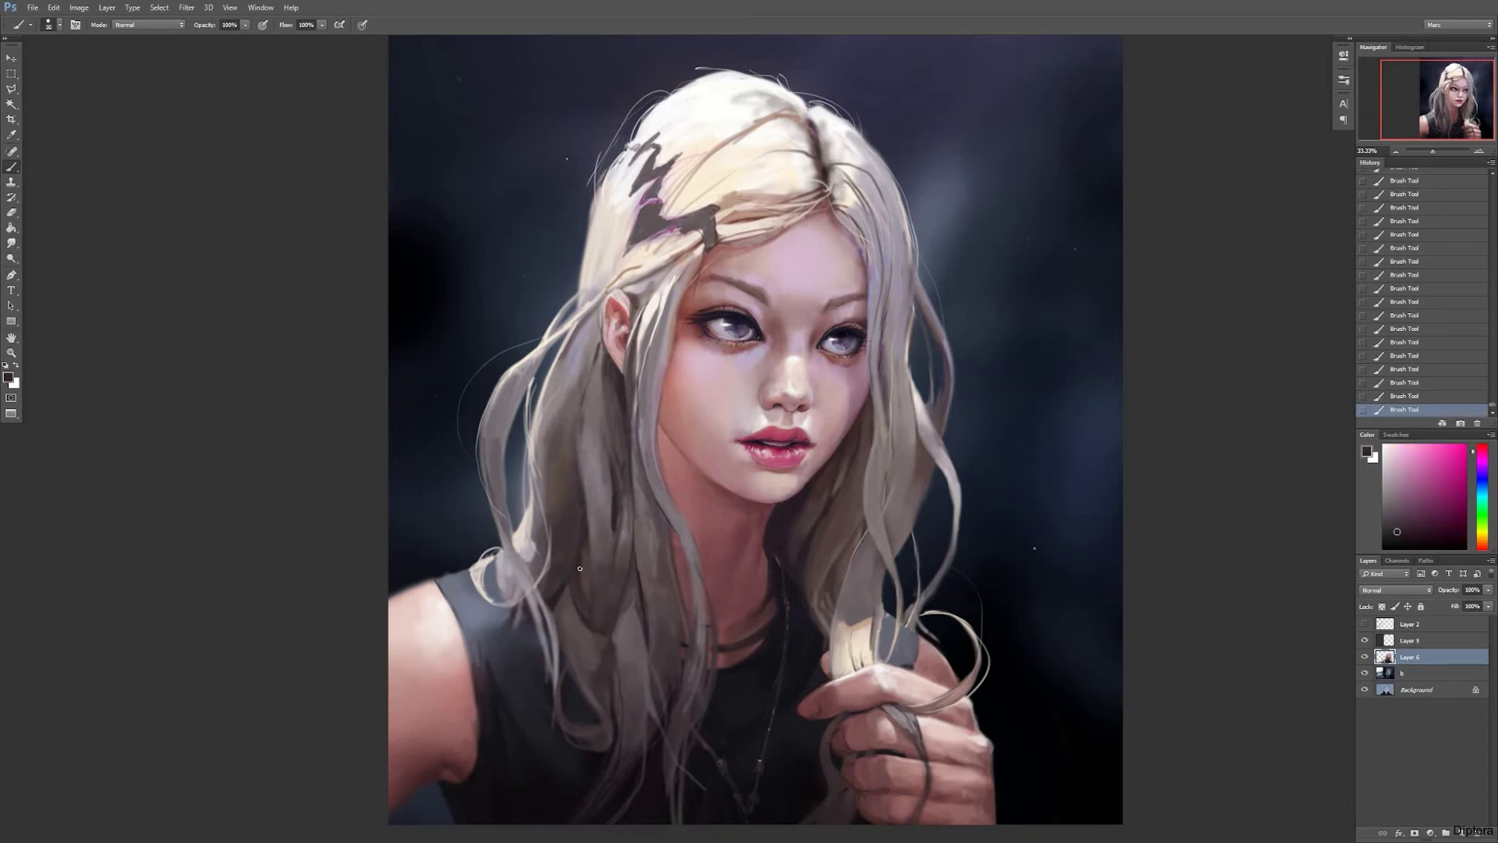
alt+click(599, 579)
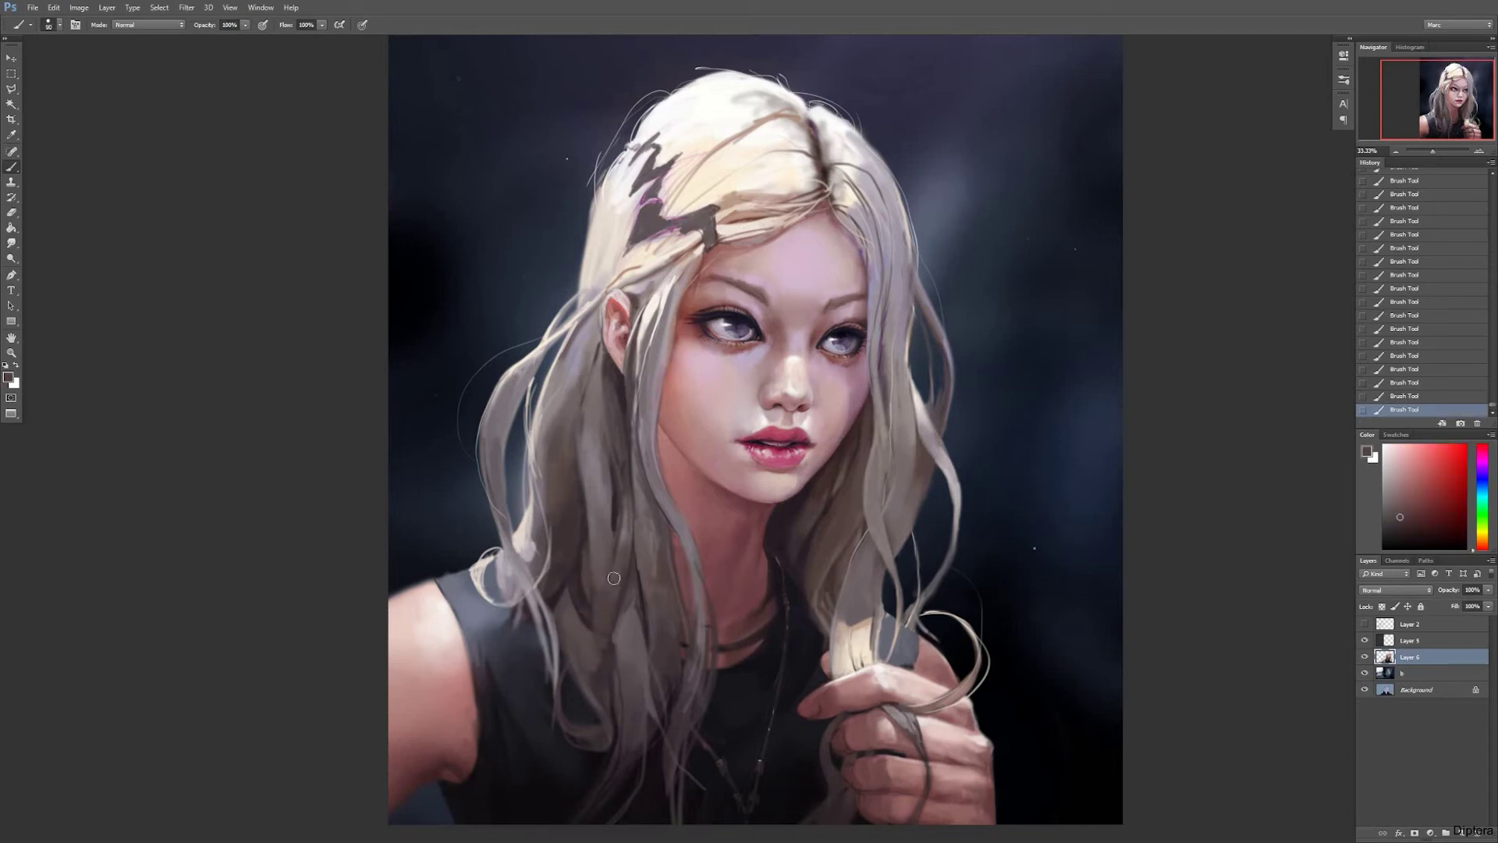
drag(591, 550, 592, 594)
mouse_move(589, 524)
mouse_down()
mouse_move(577, 600)
mouse_move(578, 570)
mouse_up()
alt+click(579, 597)
mouse_move(601, 493)
mouse_down()
mouse_move(617, 608)
mouse_move(597, 656)
mouse_up()
alt+click(595, 679)
Step: Repaint the curled hair strands resting on the near shoulder in tones sampled from the hair
key(bracketright)
key(bracketright)
alt+click(536, 583)
mouse_move(533, 532)
mouse_down()
mouse_move(528, 576)
mouse_move(503, 598)
mouse_up()
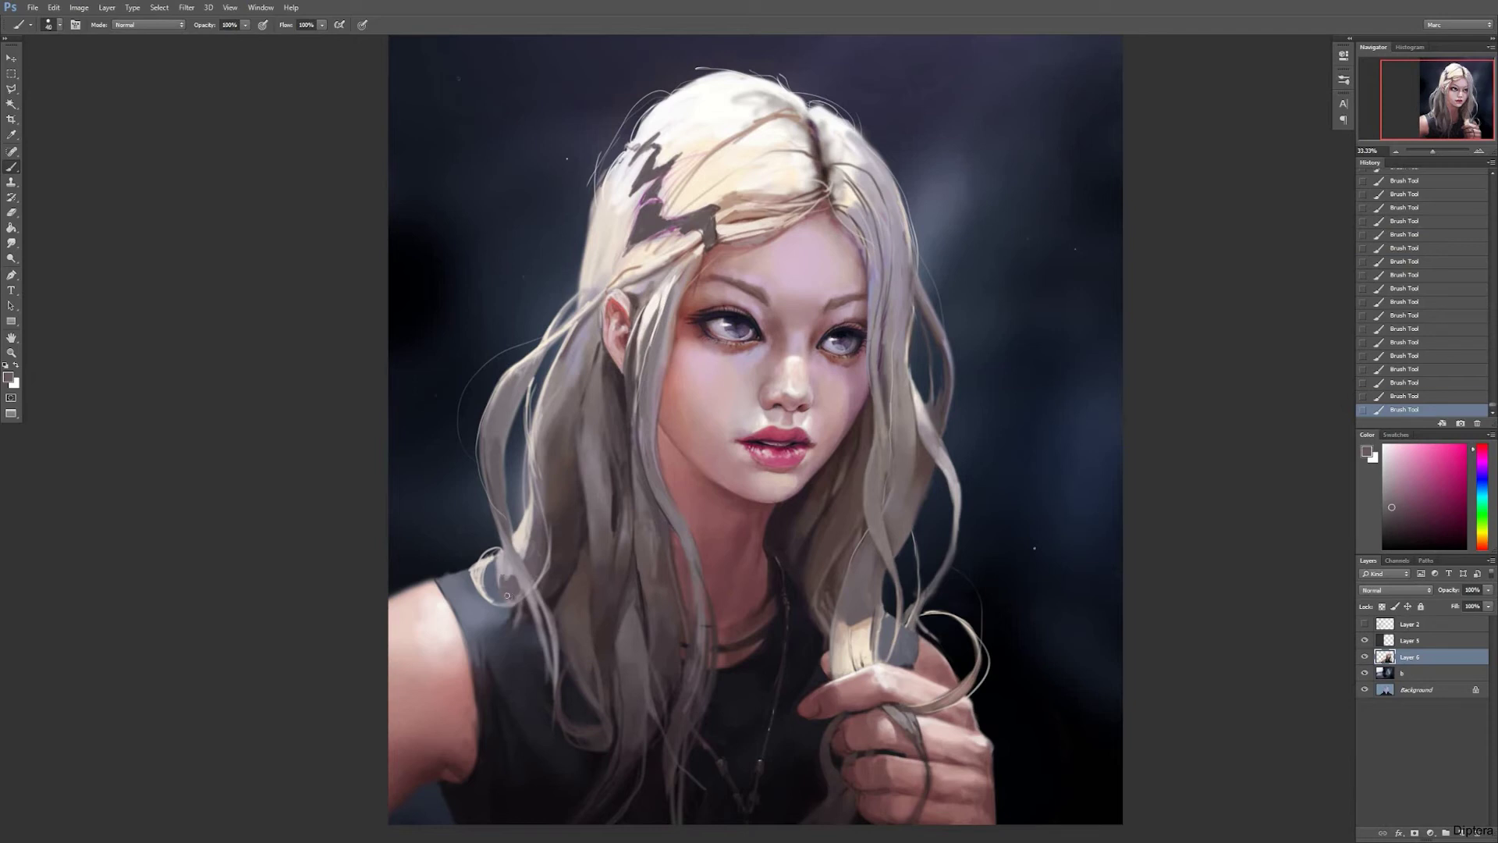
alt+click(501, 574)
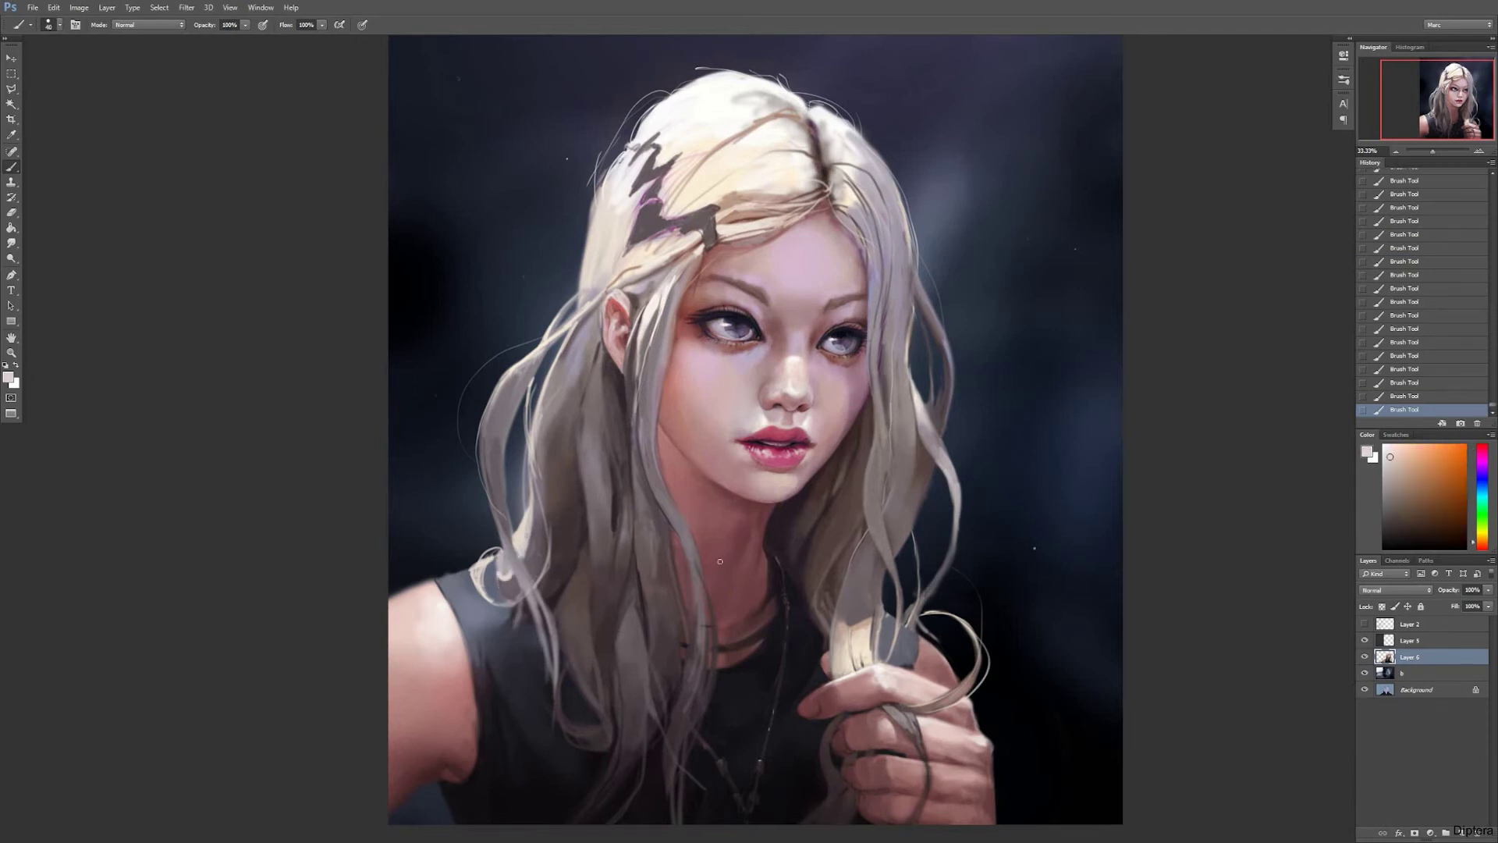
Step: Refine the long front strand beside the neck in tones sampled from the hair, the held lock and the face
alt+click(698, 582)
alt+click(852, 642)
alt+click(770, 468)
alt+click(649, 579)
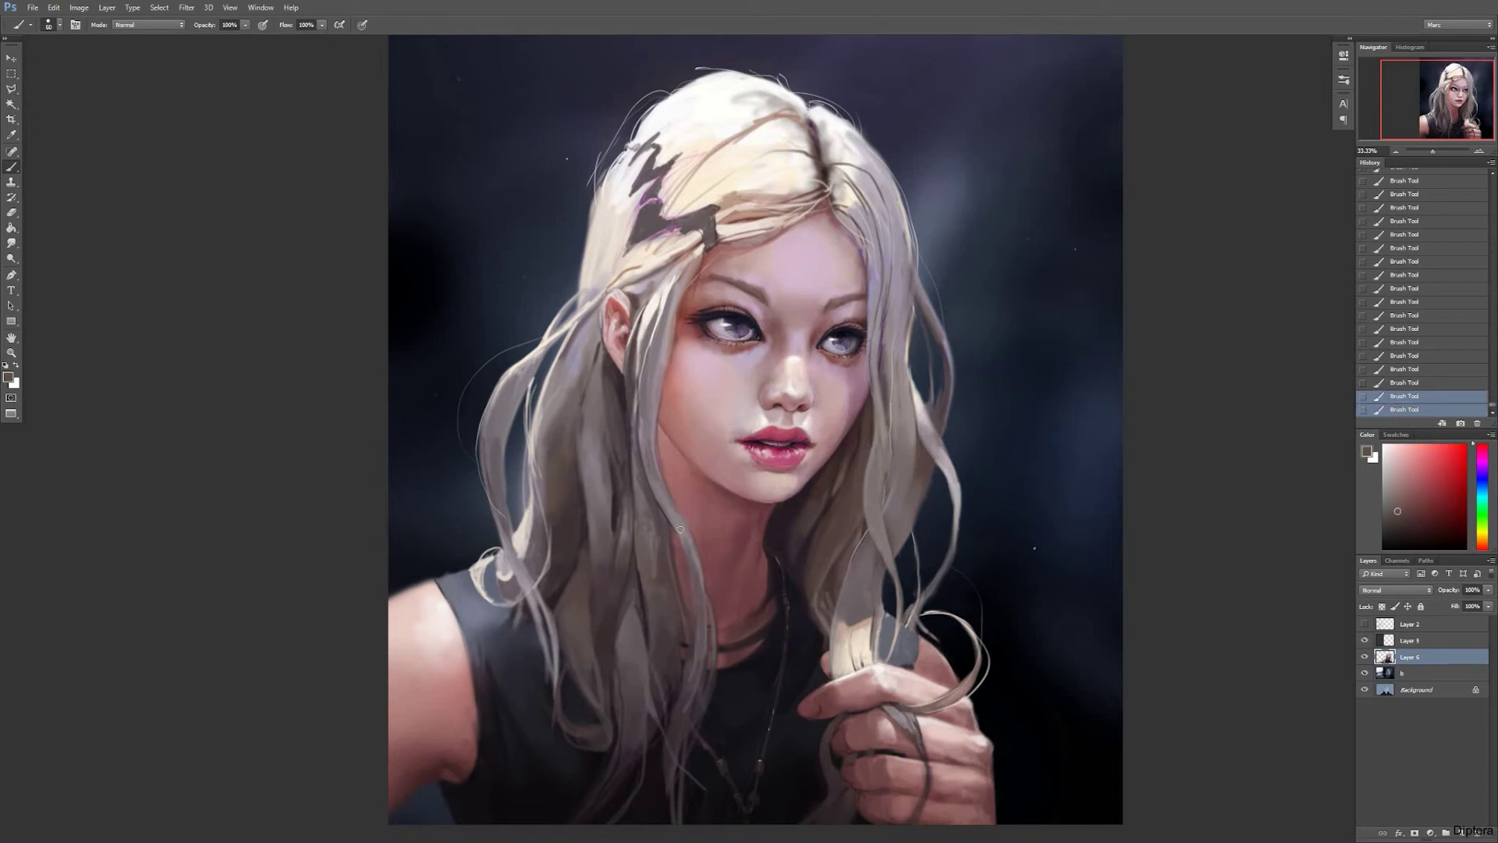
Step: Tone the hair masses beside the neck with another brush preset in Overlay mode, using greys sampled from the hair
alt+click(698, 707)
right_click(698, 707)
double_click(870, 755)
alt+click(671, 545)
key(shift+alt+o)
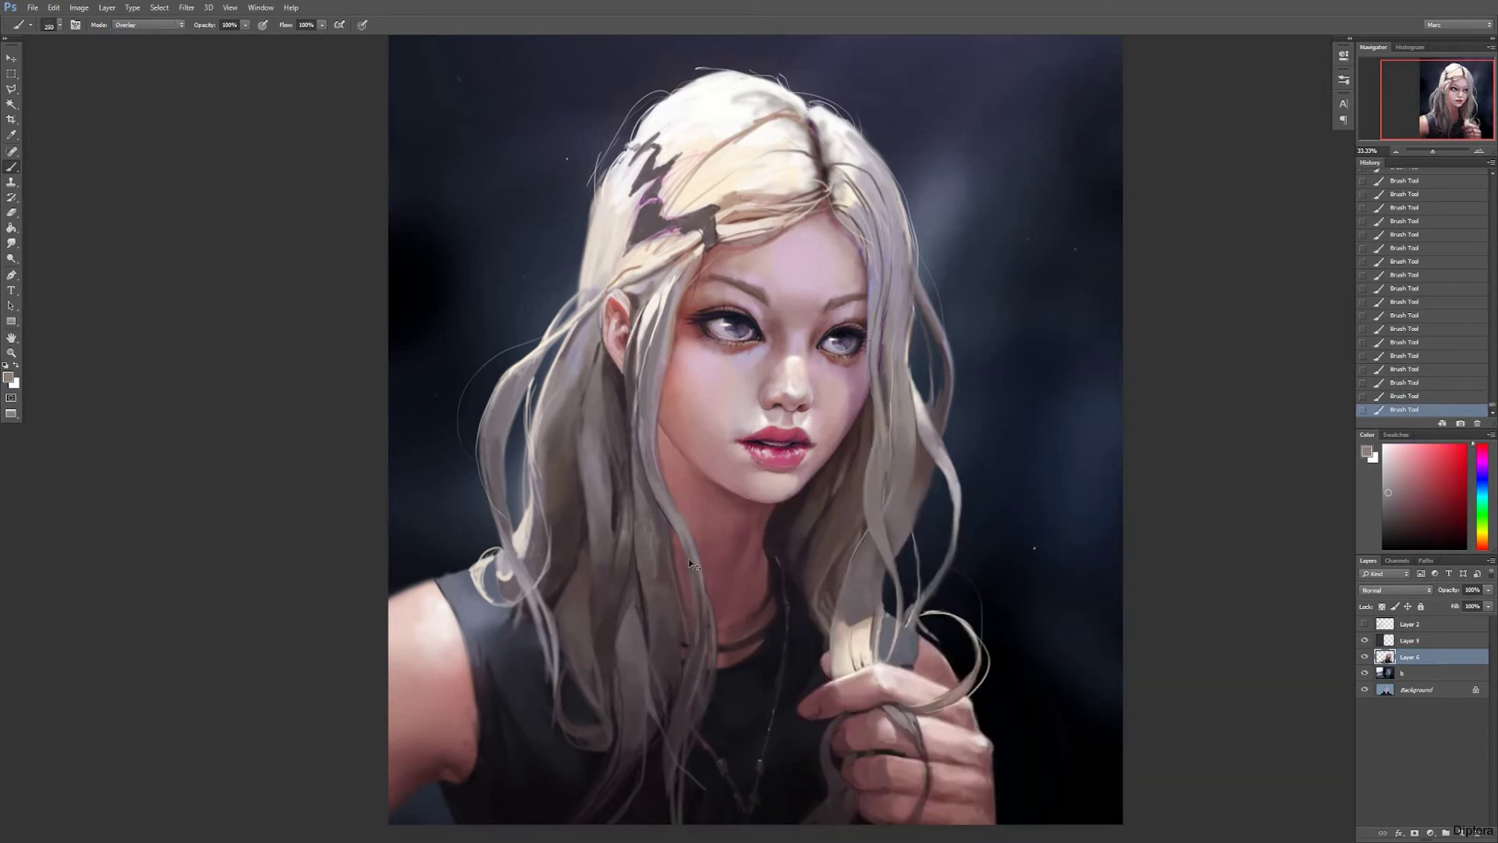
key(bracketleft)
alt+click(596, 460)
alt+click(590, 437)
alt+click(591, 438)
Step: Repaint the hair strands along the far side of the face with a smaller Normal-mode brush in sampled light greys
right_click(601, 427)
key(Escape)
key(bracketleft)
key(bracketleft)
key(bracketleft)
key(bracketleft)
key(bracketleft)
key(bracketleft)
key(bracketleft)
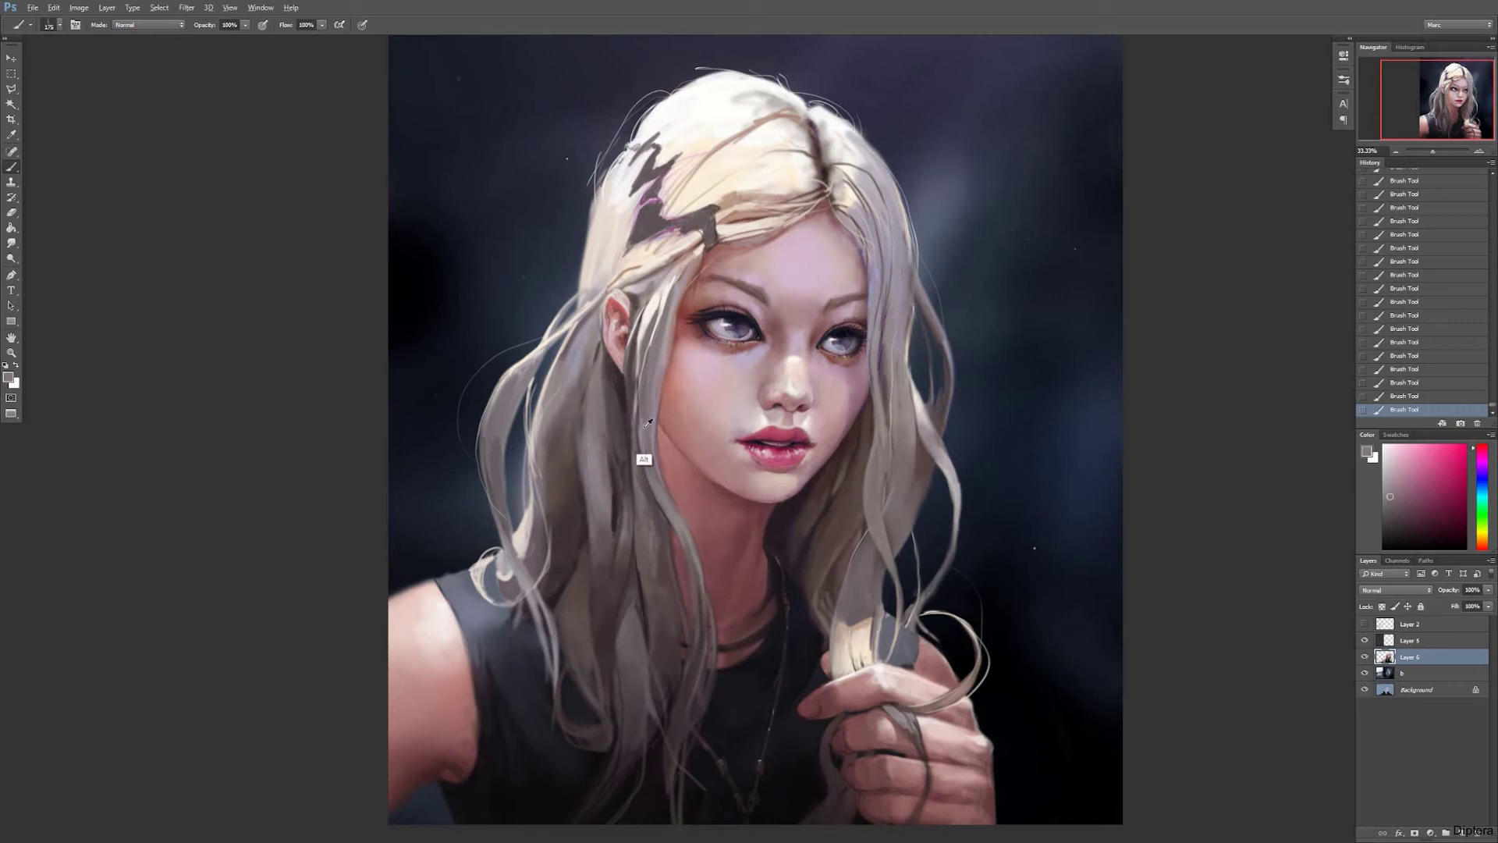
alt+click(656, 344)
key(bracketright)
key(bracketright)
alt+click(872, 337)
drag(883, 358, 884, 421)
alt+click(880, 343)
mouse_move(879, 297)
mouse_down()
mouse_move(881, 394)
mouse_move(901, 405)
mouse_up()
drag(886, 347, 886, 417)
key(bracketright)
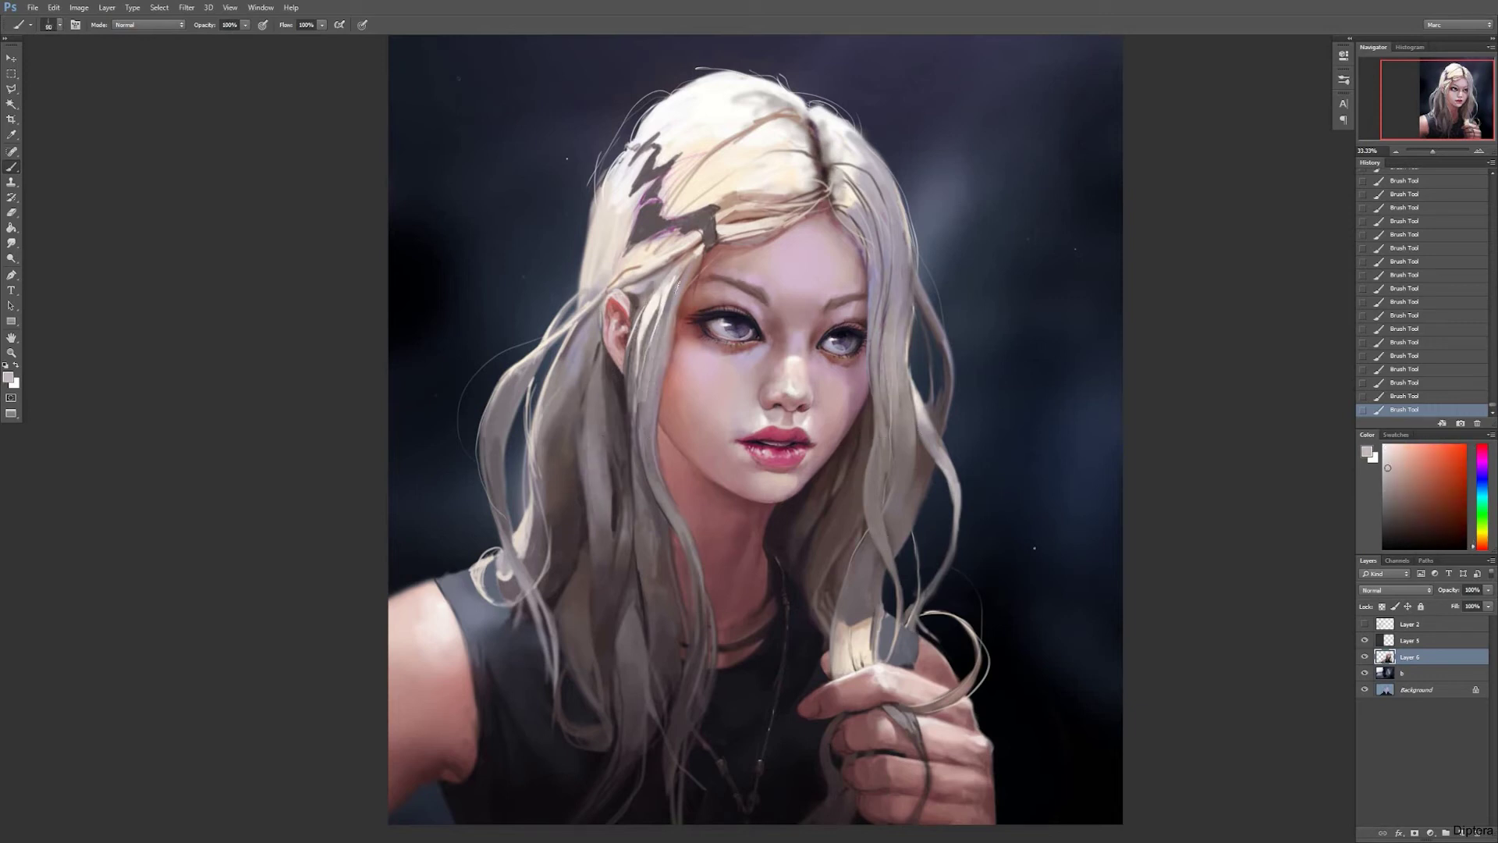
Step: Refine the outer near-side hair lock behind the ear in tones sampled from the hair
alt+click(570, 374)
alt+click(550, 390)
drag(550, 363, 566, 444)
Step: Switch to a different brush preset for painting the hair strands and enlarge it slightly
right_click(859, 346)
click(1034, 586)
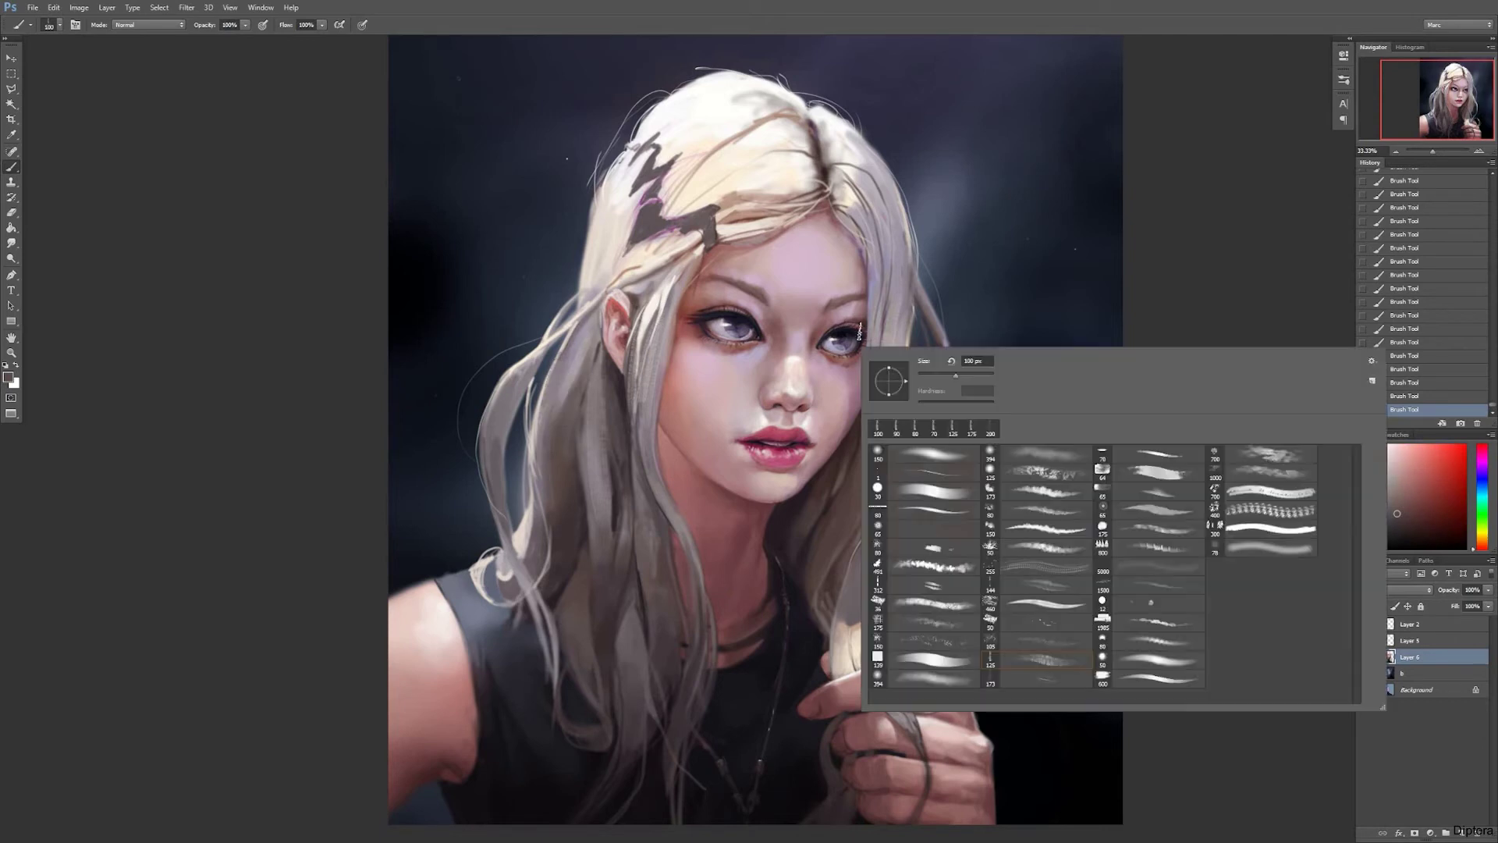
right_click(718, 454)
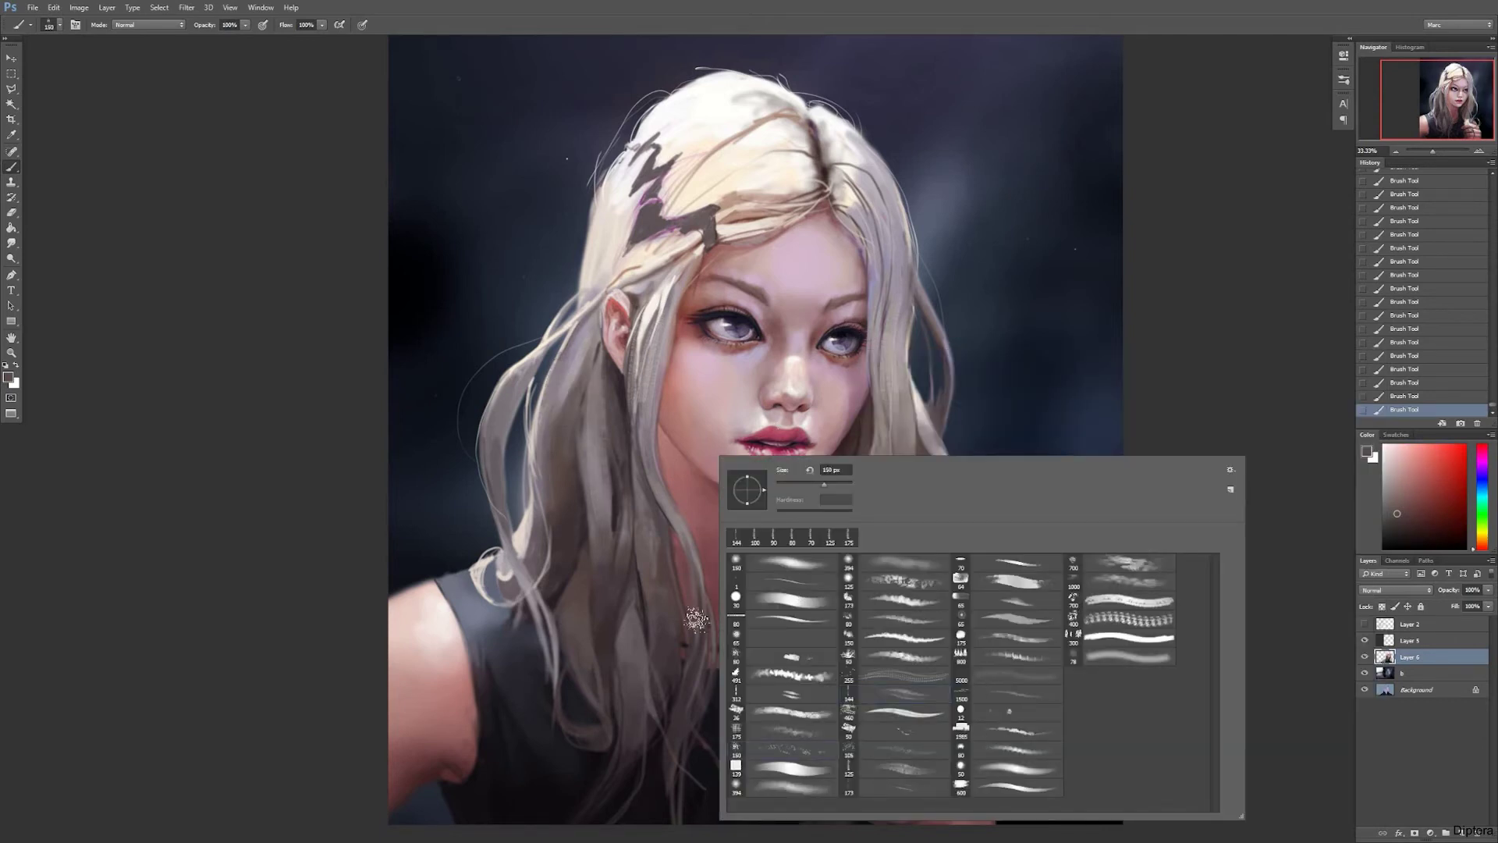
click(791, 706)
key(Return)
key(bracketright)
Step: Try to repaint the front lock beside the ear with broad light strokes in sampled tones
alt+click(671, 320)
alt+click(655, 336)
drag(653, 362, 644, 428)
key(ctrl+z)
alt+click(698, 265)
drag(636, 320, 656, 465)
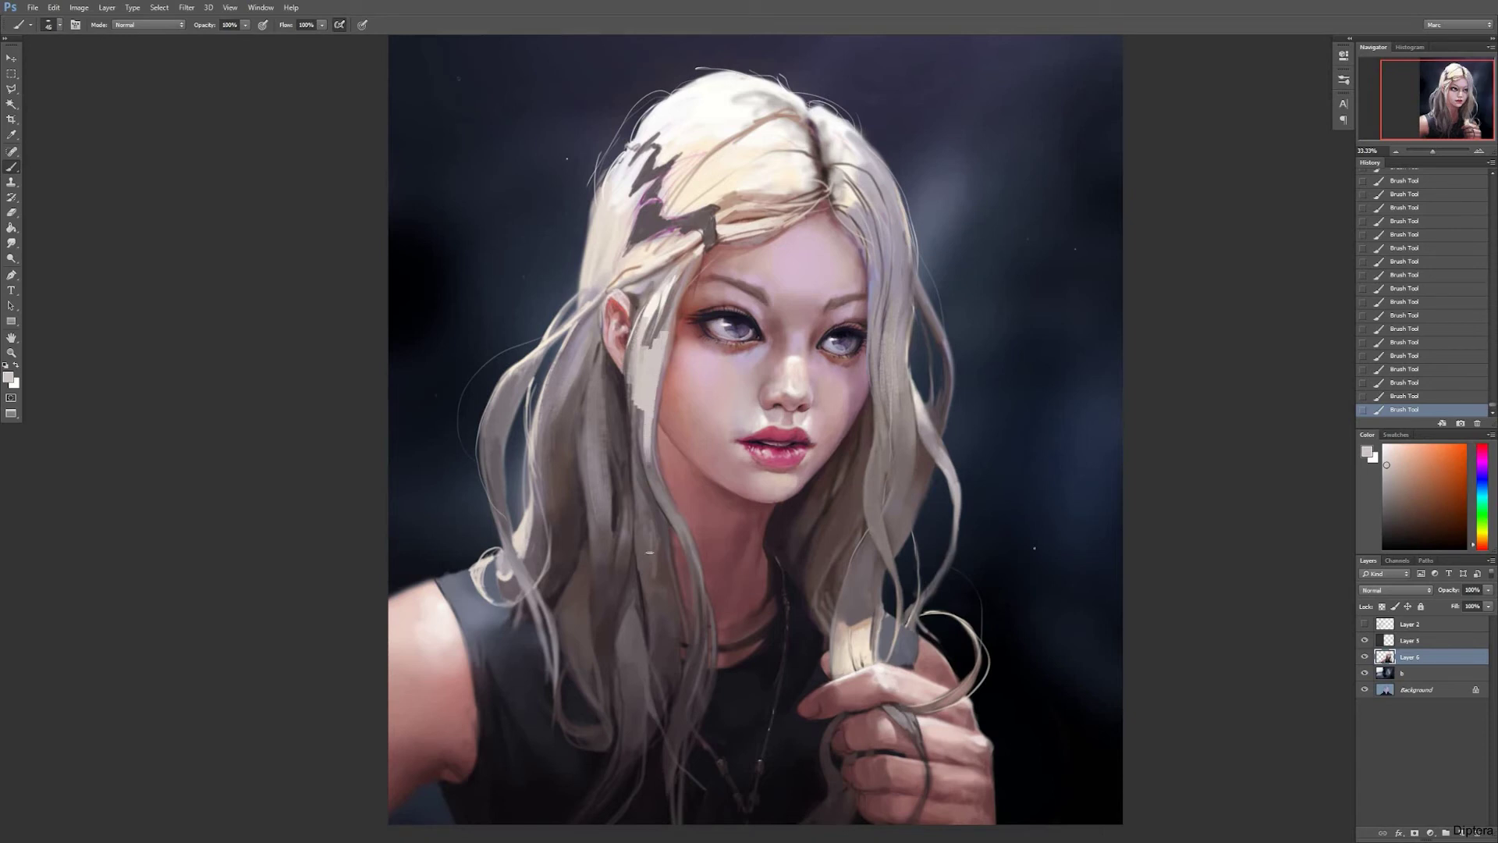
key(ctrl+z)
Step: Repaint the pulled-back strands between the temple and the ear in pale tones sampled from the hair
alt+click(859, 244)
key(bracketright)
alt+click(704, 277)
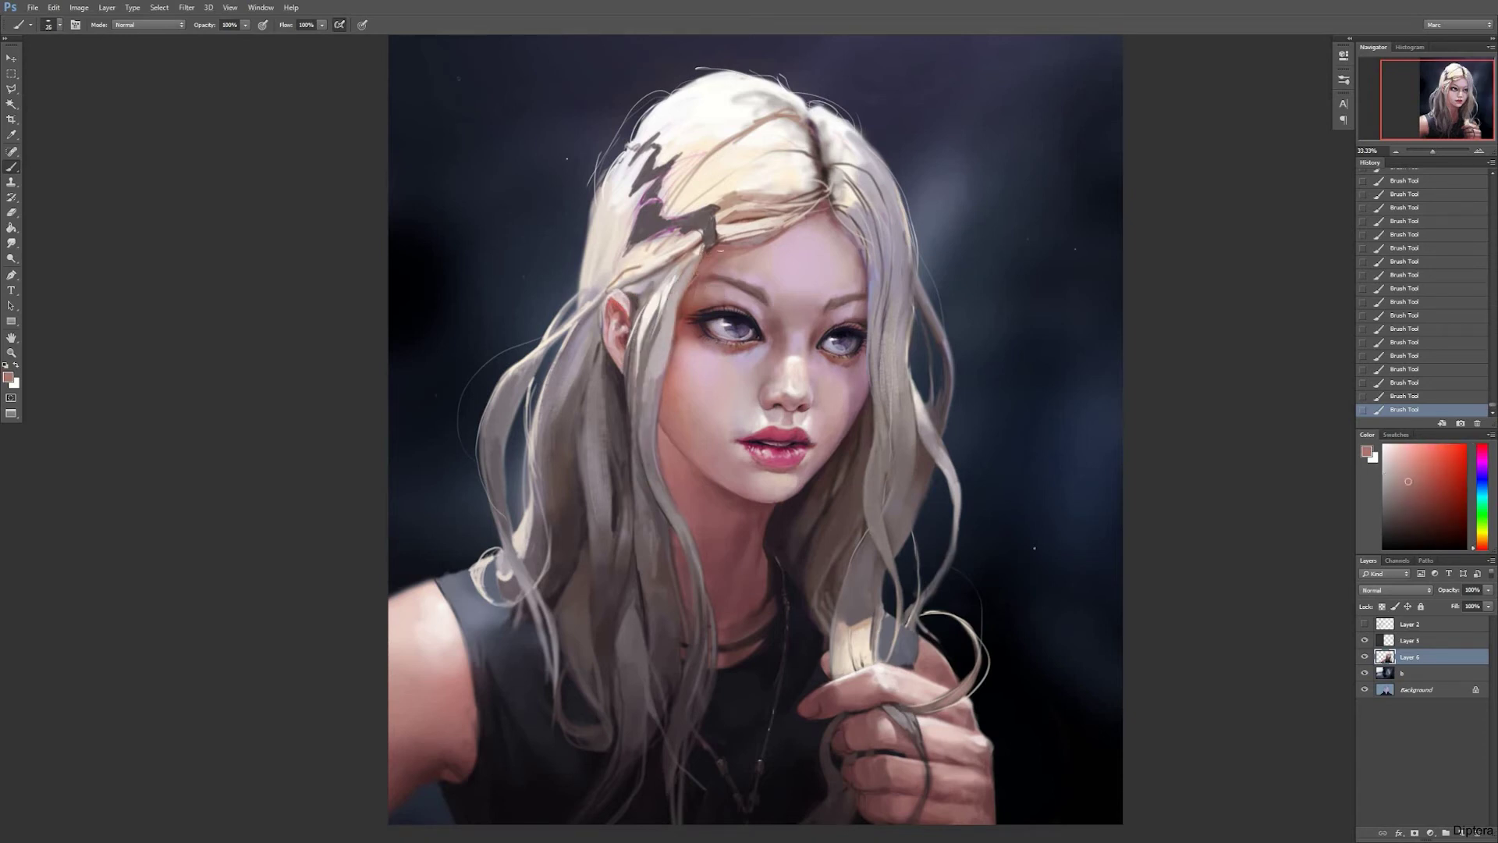
alt+click(702, 281)
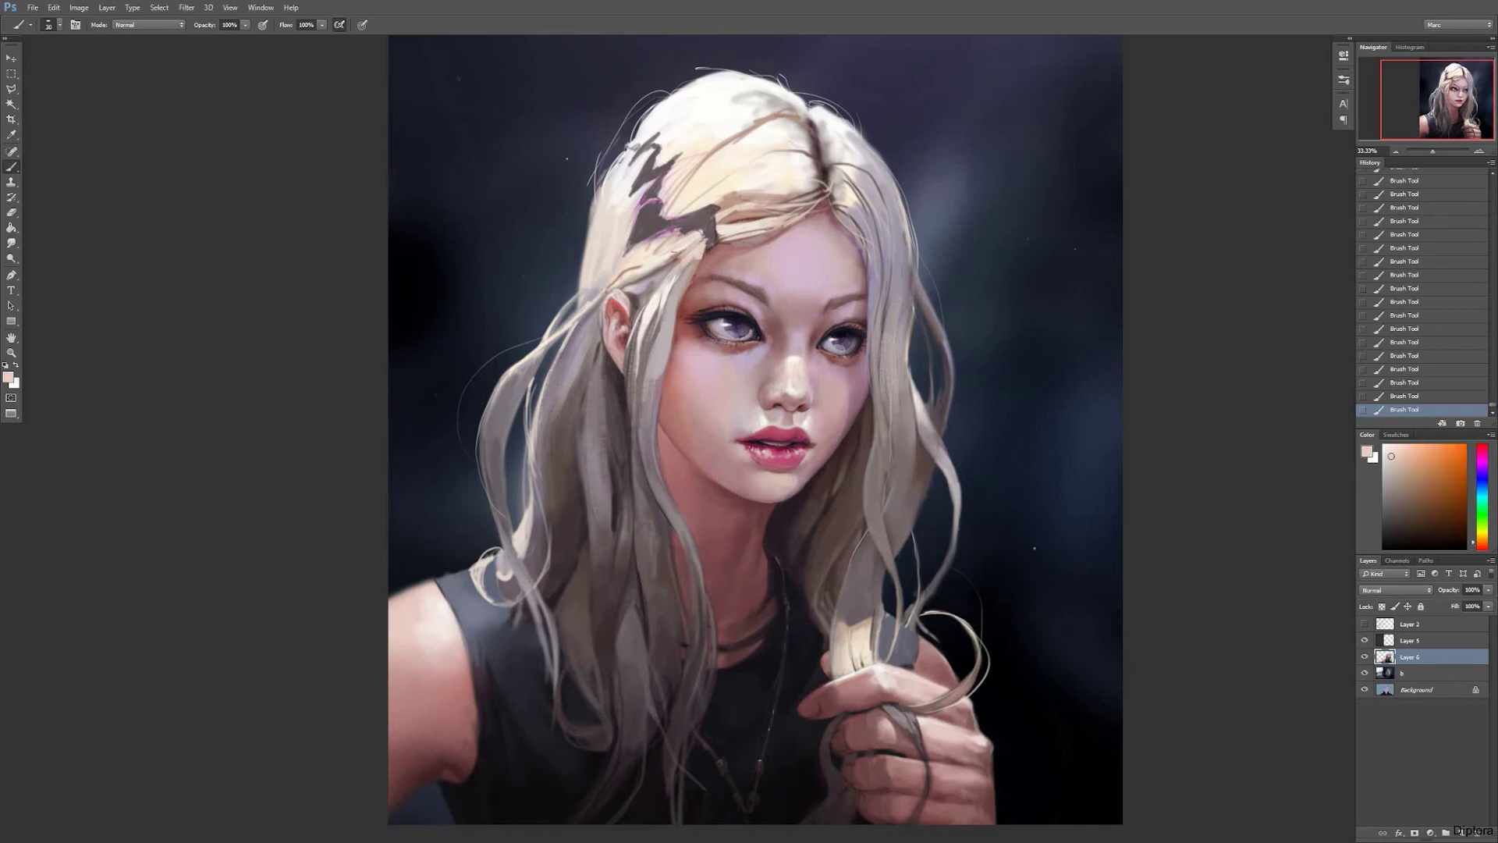
mouse_move(694, 262)
mouse_down()
mouse_move(672, 303)
mouse_move(624, 282)
mouse_up()
Step: Glaze the hair on both sides of the neck with a large brush in another blending mode, restoring Normal mode
click(148, 24)
click(129, 164)
key(bracketright)
key(bracketright)
key(bracketright)
key(bracketright)
key(bracketright)
key(bracketright)
key(bracketright)
key(bracketright)
mouse_move(620, 392)
mouse_down()
mouse_move(593, 367)
mouse_move(589, 468)
mouse_up()
key(bracketleft)
key(bracketleft)
drag(897, 448, 909, 547)
key(shift+alt+n)
Step: Repaint the hair just around and below the ornament with a small brush in light tones sampled beside it
key(bracketleft)
key(bracketleft)
key(bracketleft)
key(bracketleft)
key(bracketleft)
key(bracketleft)
key(bracketleft)
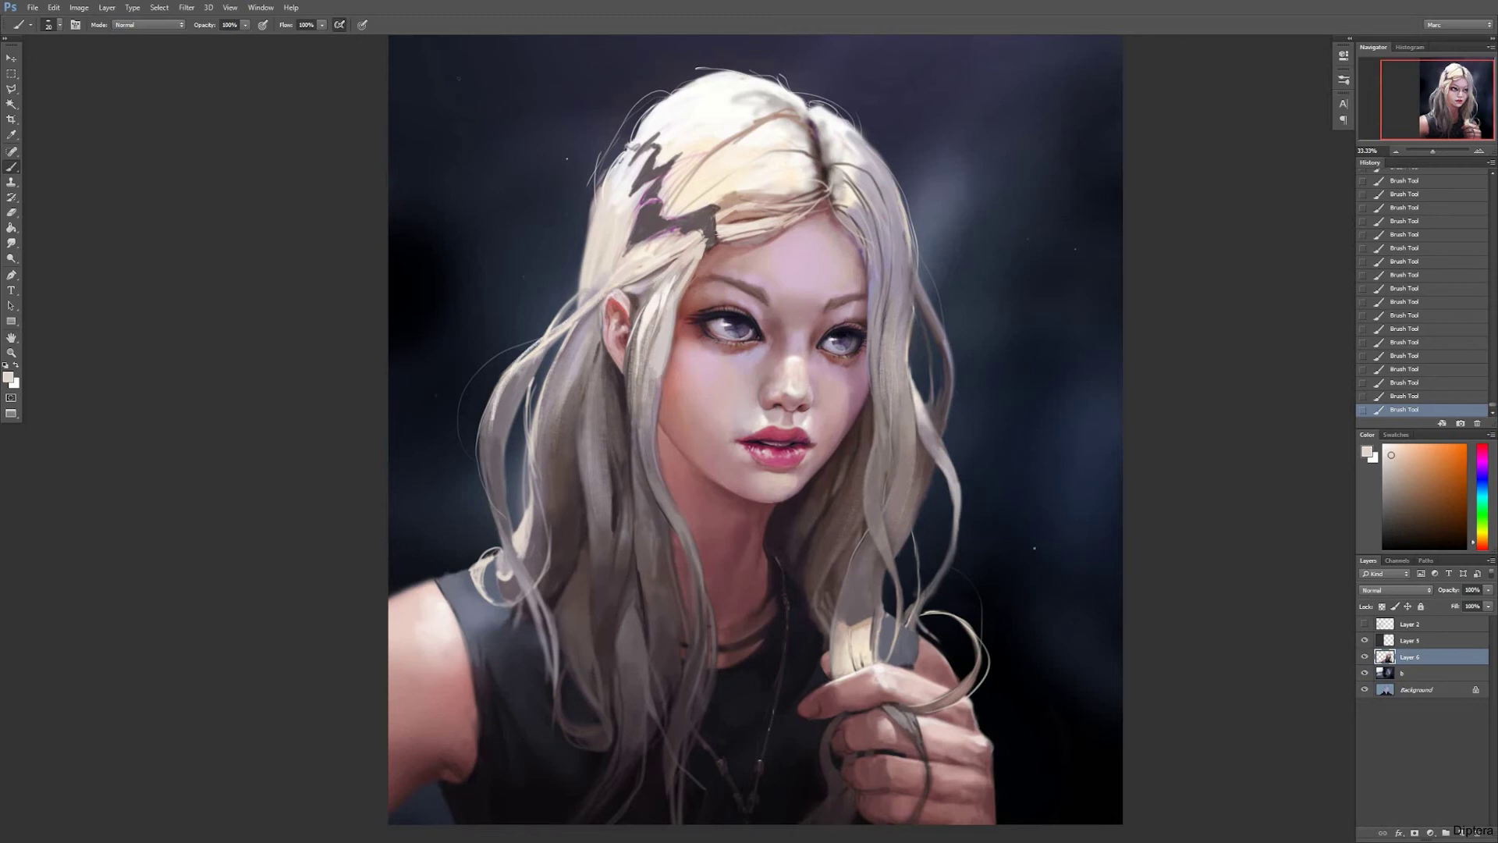
alt+click(640, 253)
alt+click(661, 228)
alt+click(668, 207)
key(bracketright)
key(bracketright)
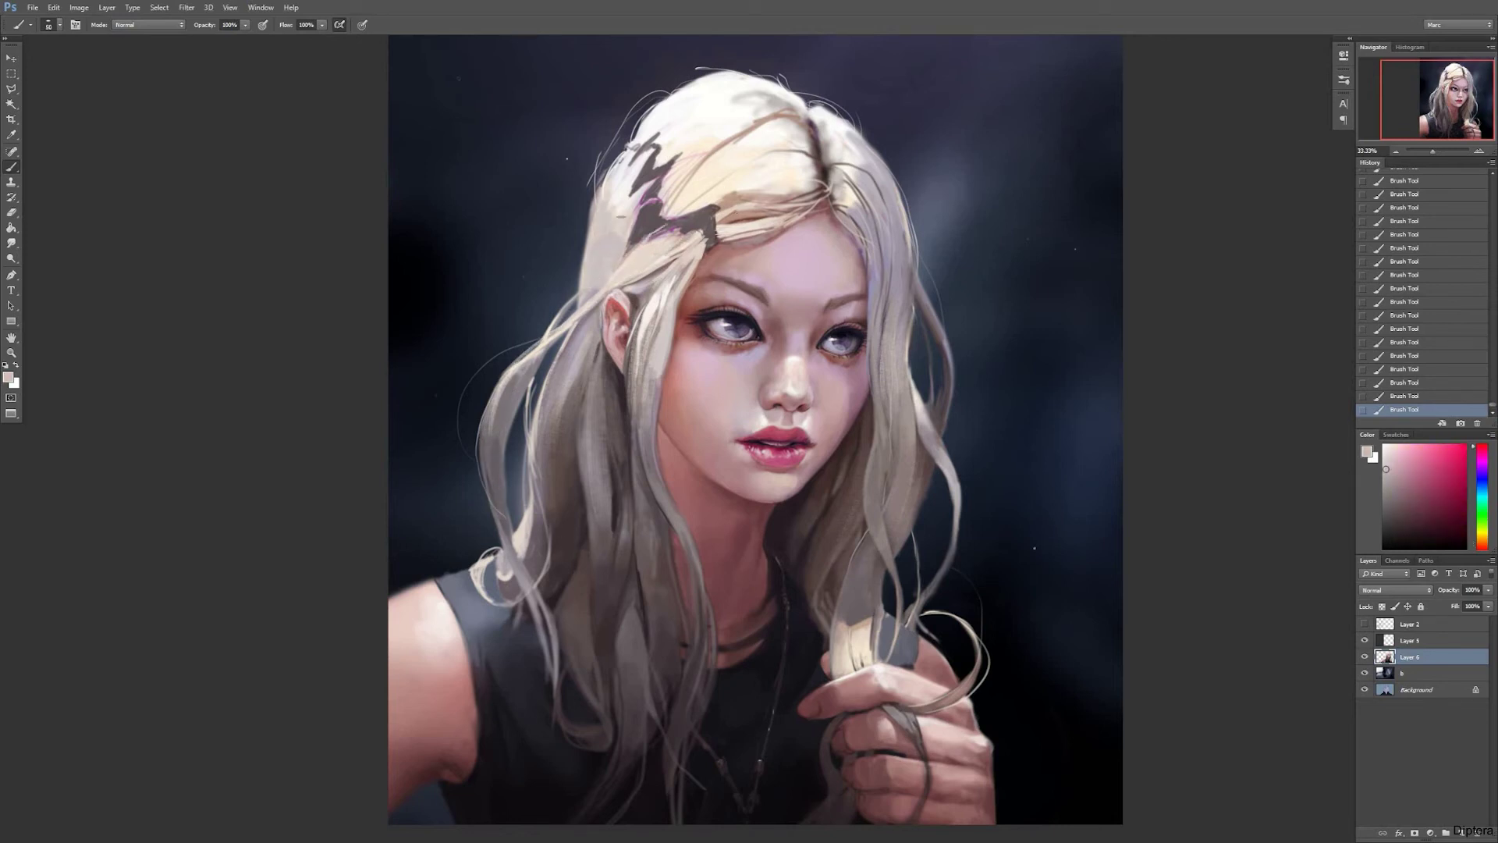
Step: Smooth the hair at the back of the head behind the ornament with a larger brush in a sampled pale tone
alt+click(620, 213)
key(bracketright)
key(bracketright)
key(bracketright)
key(bracketright)
key(bracketright)
Step: Rework the hair parting with short root strands, using a smaller brush in sampled dark and light hair tones
key(bracketleft)
key(bracketleft)
key(bracketleft)
key(bracketleft)
alt+click(812, 170)
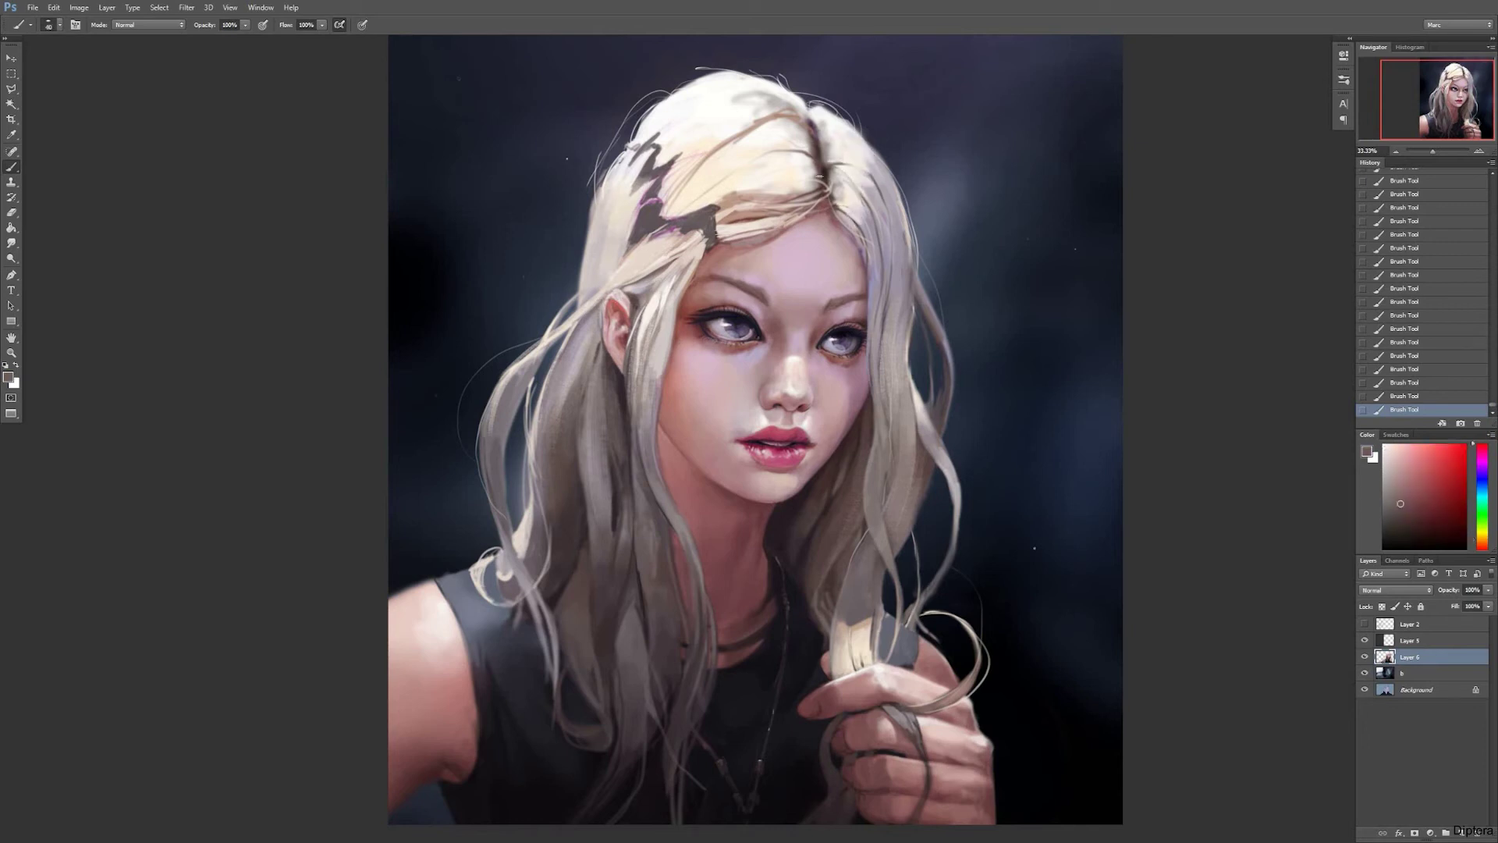
alt+click(802, 157)
key(bracketright)
alt+click(839, 142)
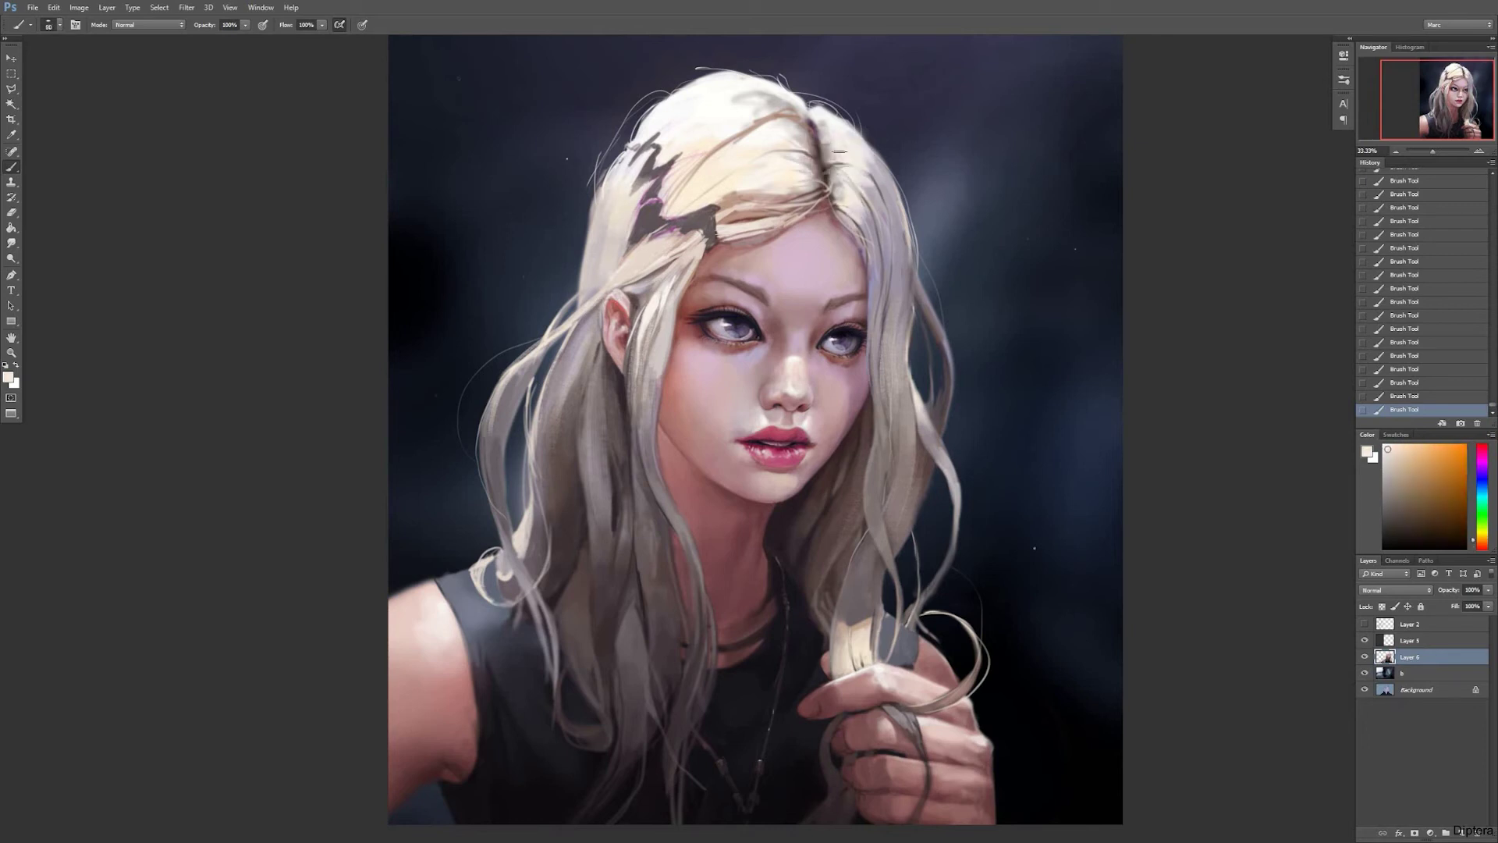
Step: Paint light strands sweeping from the parting over the crown to the ornament's edge in sampled hair tones
drag(808, 117, 695, 168)
alt+click(767, 82)
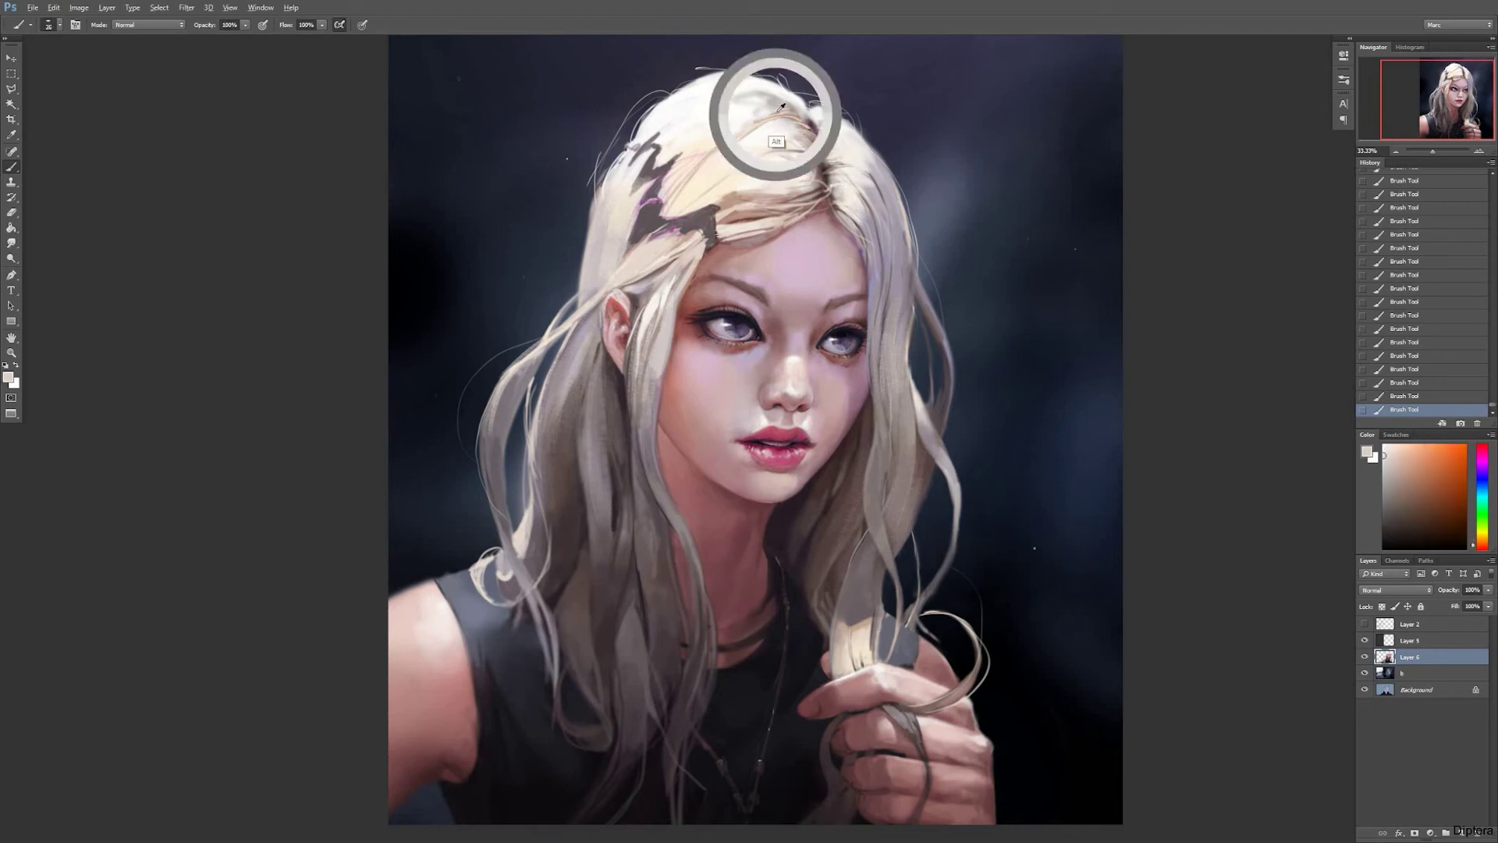
mouse_move(802, 95)
mouse_down()
mouse_move(755, 111)
mouse_move(671, 203)
mouse_move(647, 259)
mouse_up()
alt+click(668, 262)
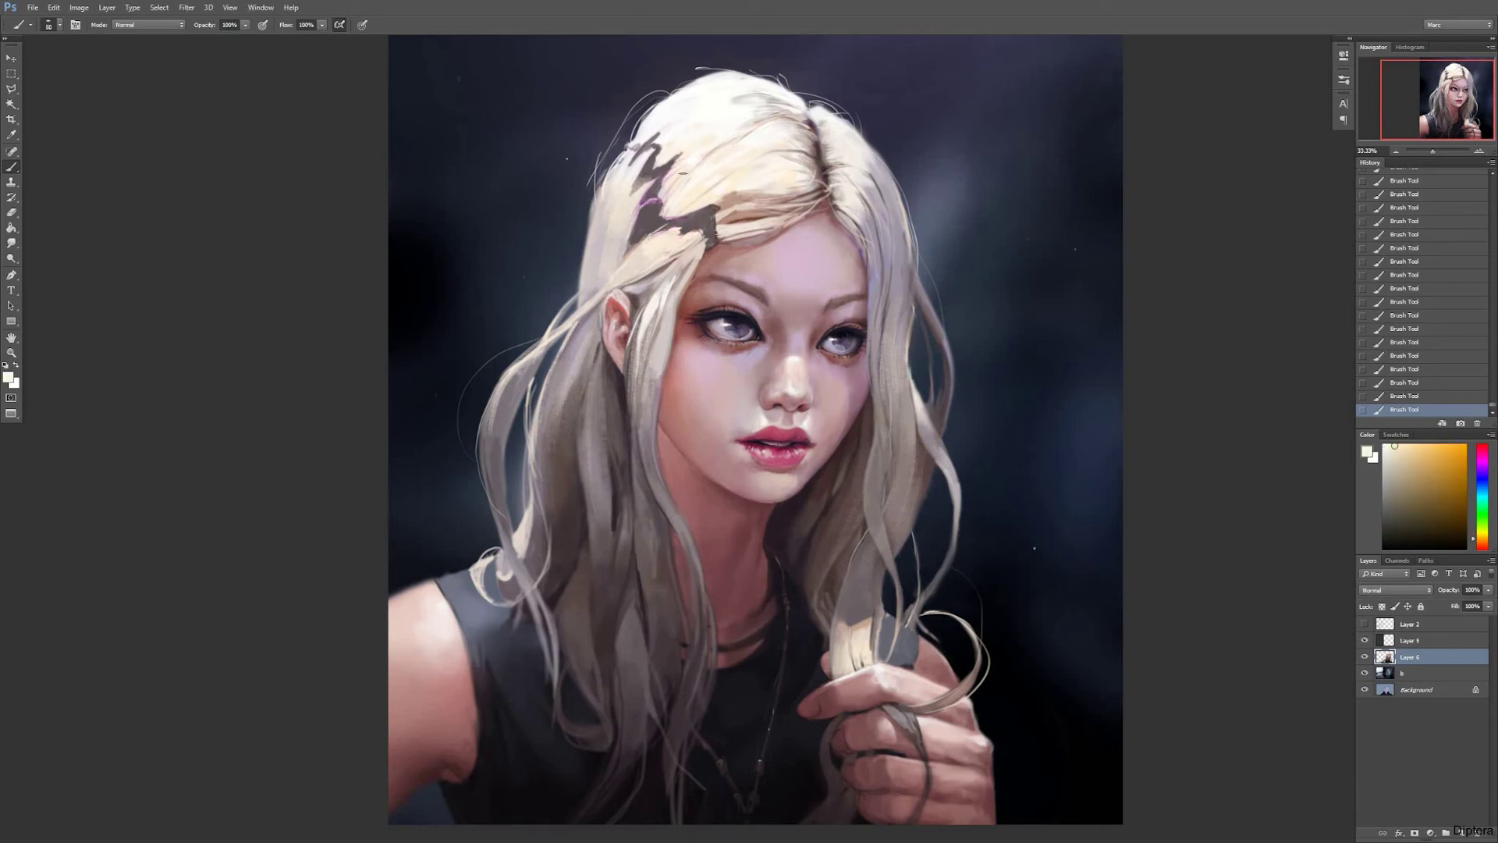
alt+click(678, 167)
drag(679, 166, 657, 167)
Step: Add fine strands along the forehead hairline and the parting in tones sampled from the skin and hair
alt+click(759, 232)
alt+click(790, 235)
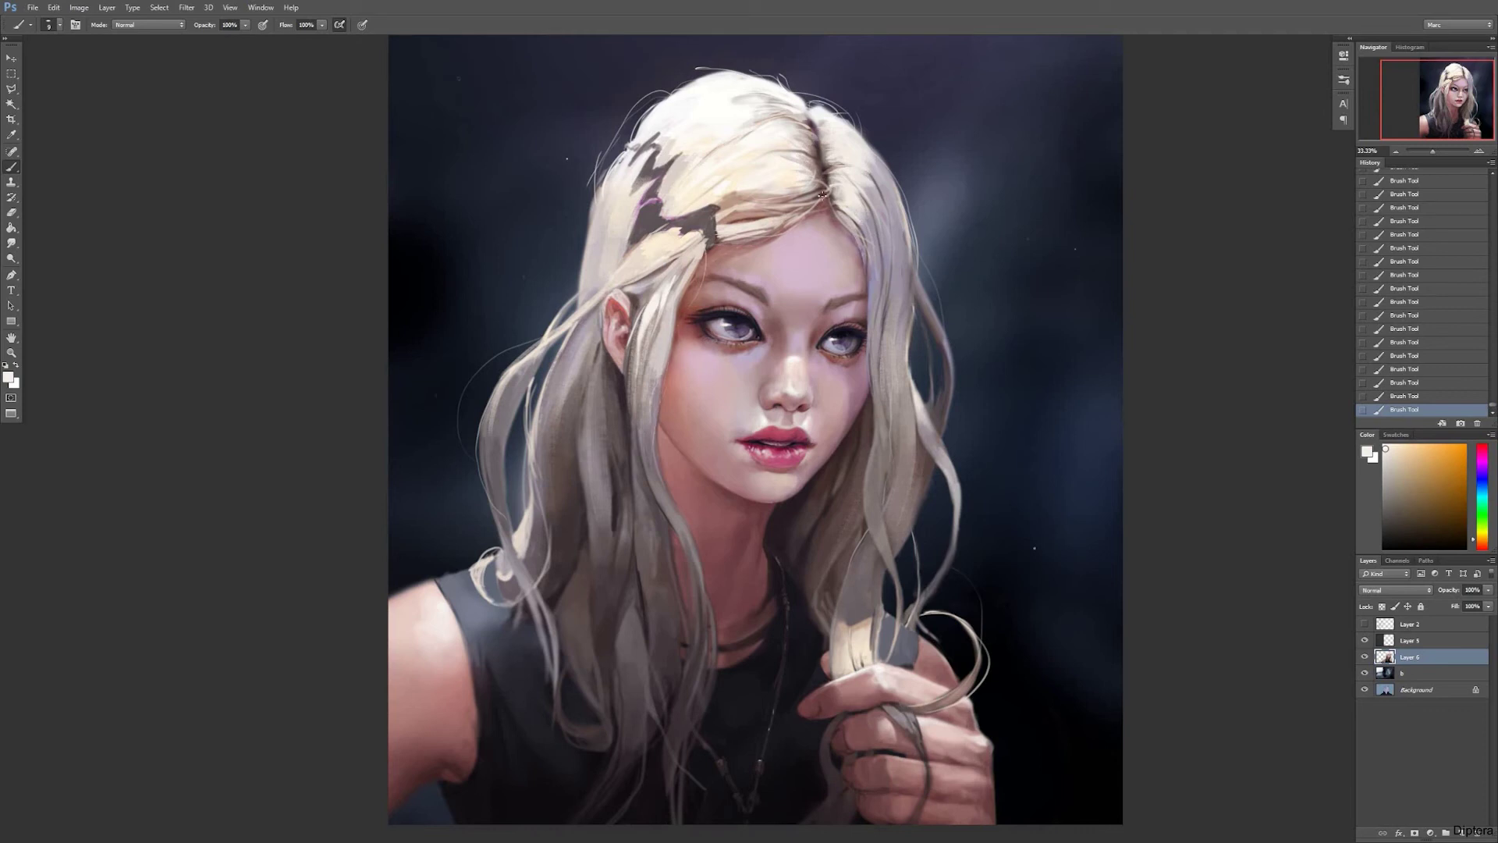
alt+click(829, 234)
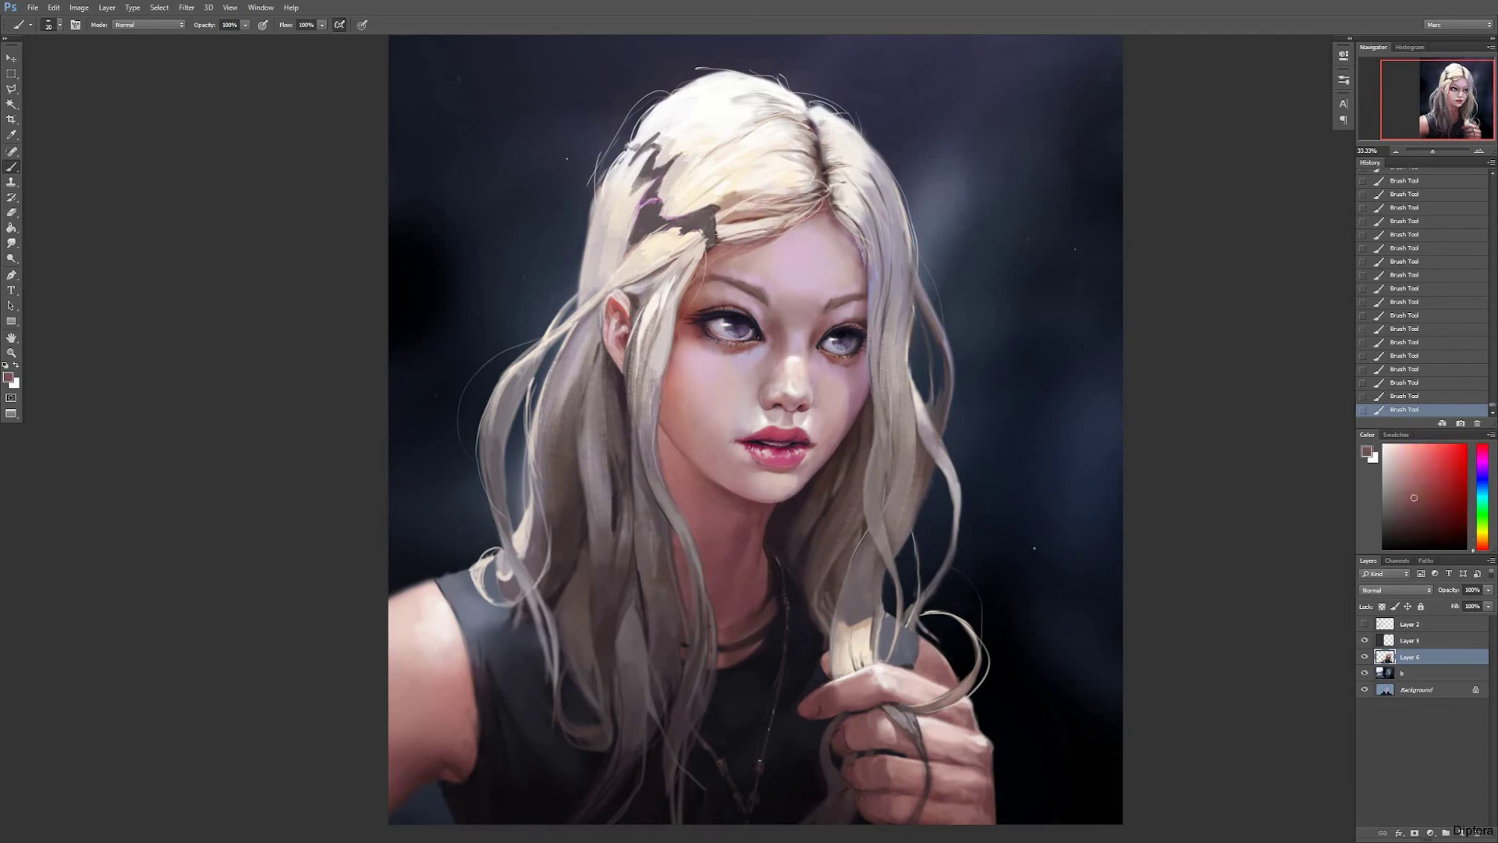
alt+click(814, 127)
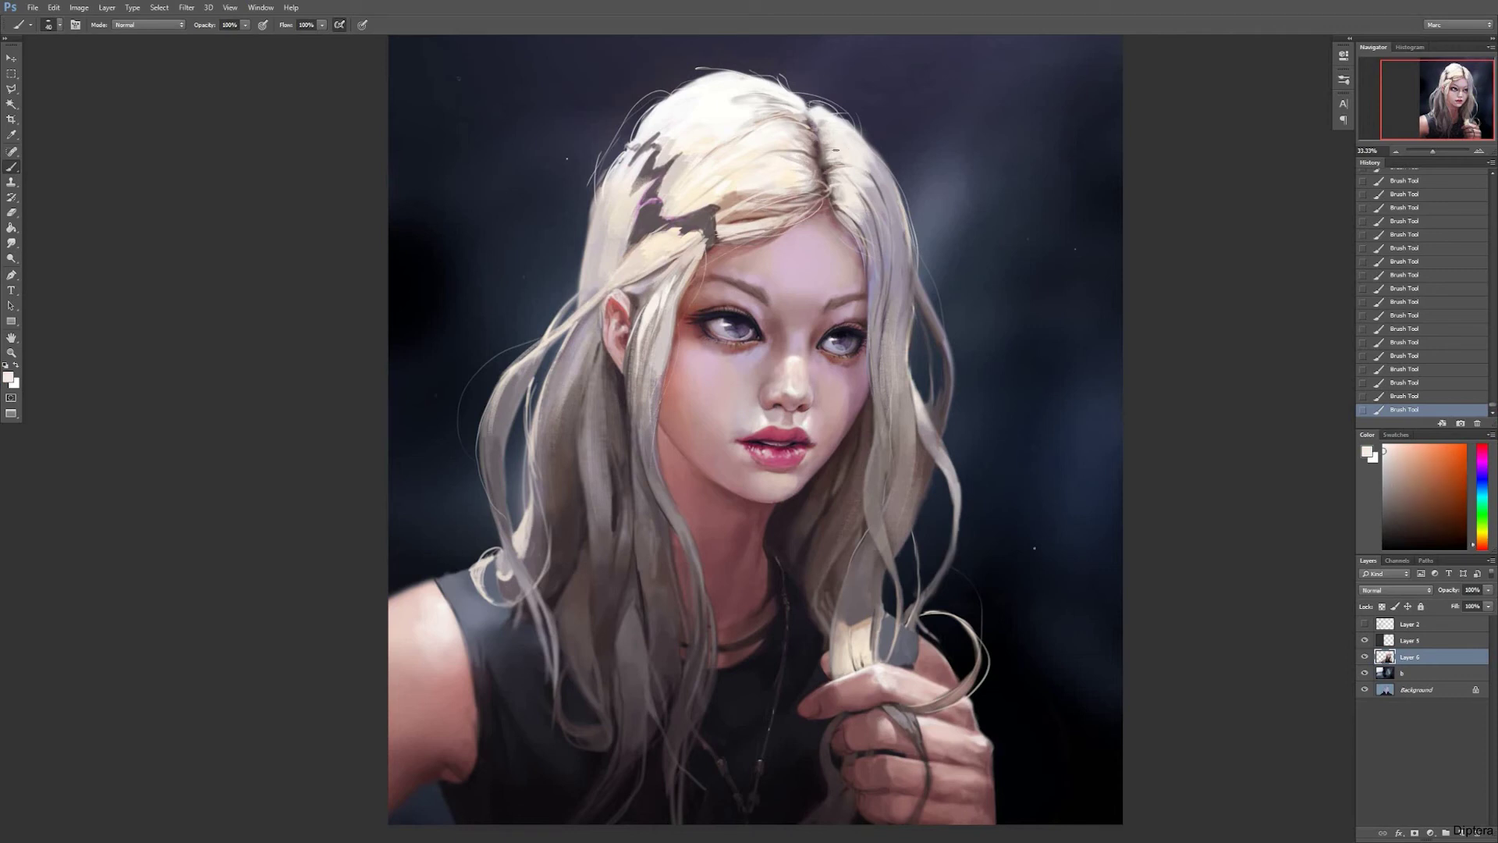
Step: Blend the forehead and temple skin below the hairline with a progressively larger brush in sampled skin tones
key(ctrl+plus)
alt+click(727, 243)
right_click(810, 238)
alt+click(726, 244)
alt+click(834, 330)
key(bracketright)
key(bracketright)
key(bracketright)
key(bracketright)
key(bracketright)
alt+click(782, 350)
key(bracketright)
key(bracketright)
key(bracketright)
key(bracketright)
key(bracketright)
key(bracketright)
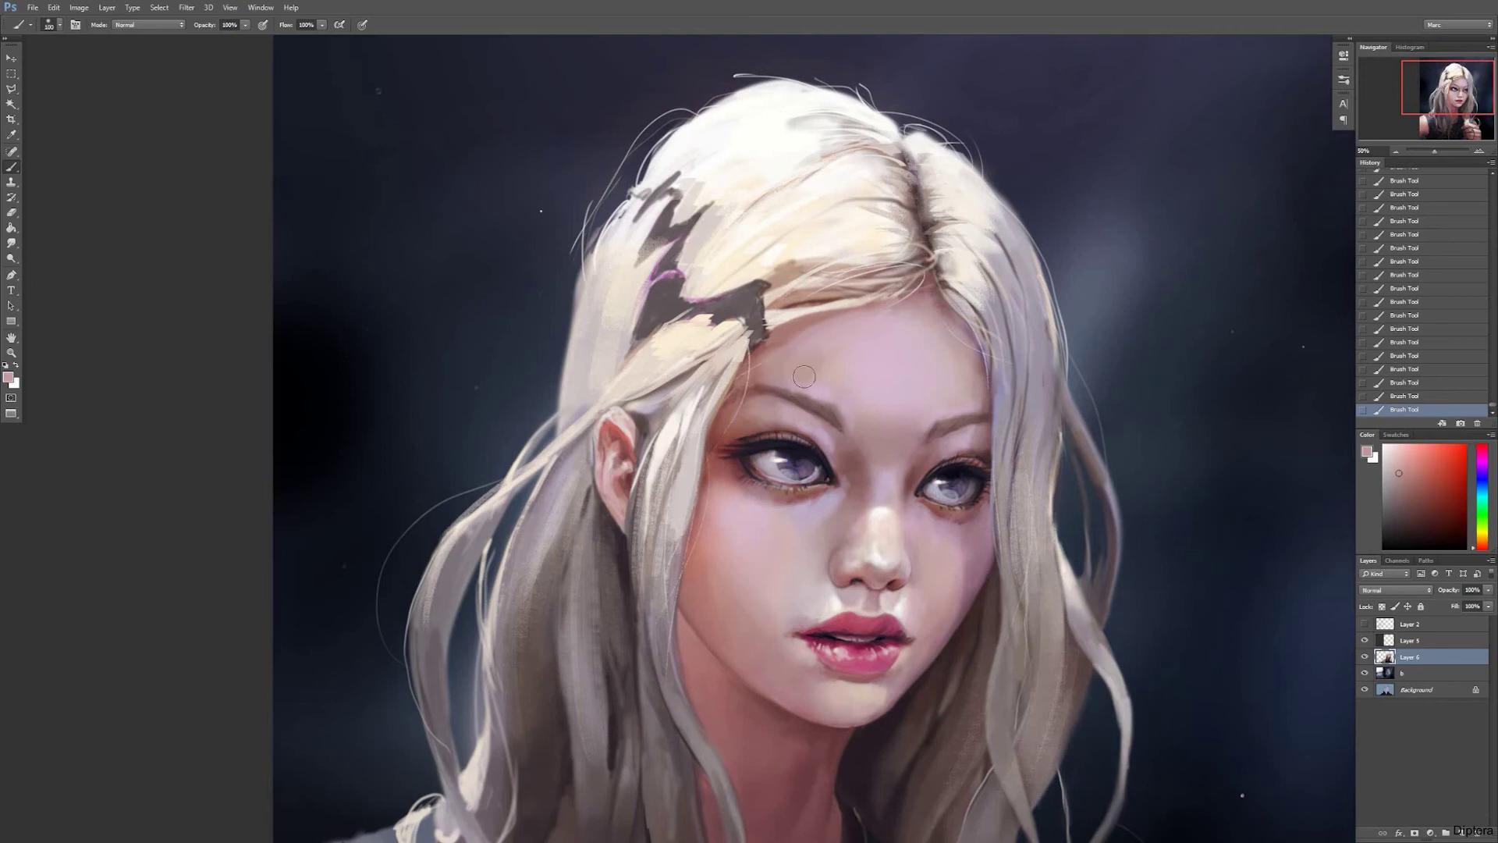
Step: Refine the hairline between the forehead and the ornament's lower corner with a small brush in sampled skin and brown tones
alt+click(855, 312)
key(bracketleft)
key(bracketleft)
key(bracketleft)
key(bracketleft)
key(bracketleft)
key(bracketleft)
key(bracketleft)
key(bracketleft)
key(bracketleft)
key(bracketleft)
alt+click(819, 304)
alt+click(806, 302)
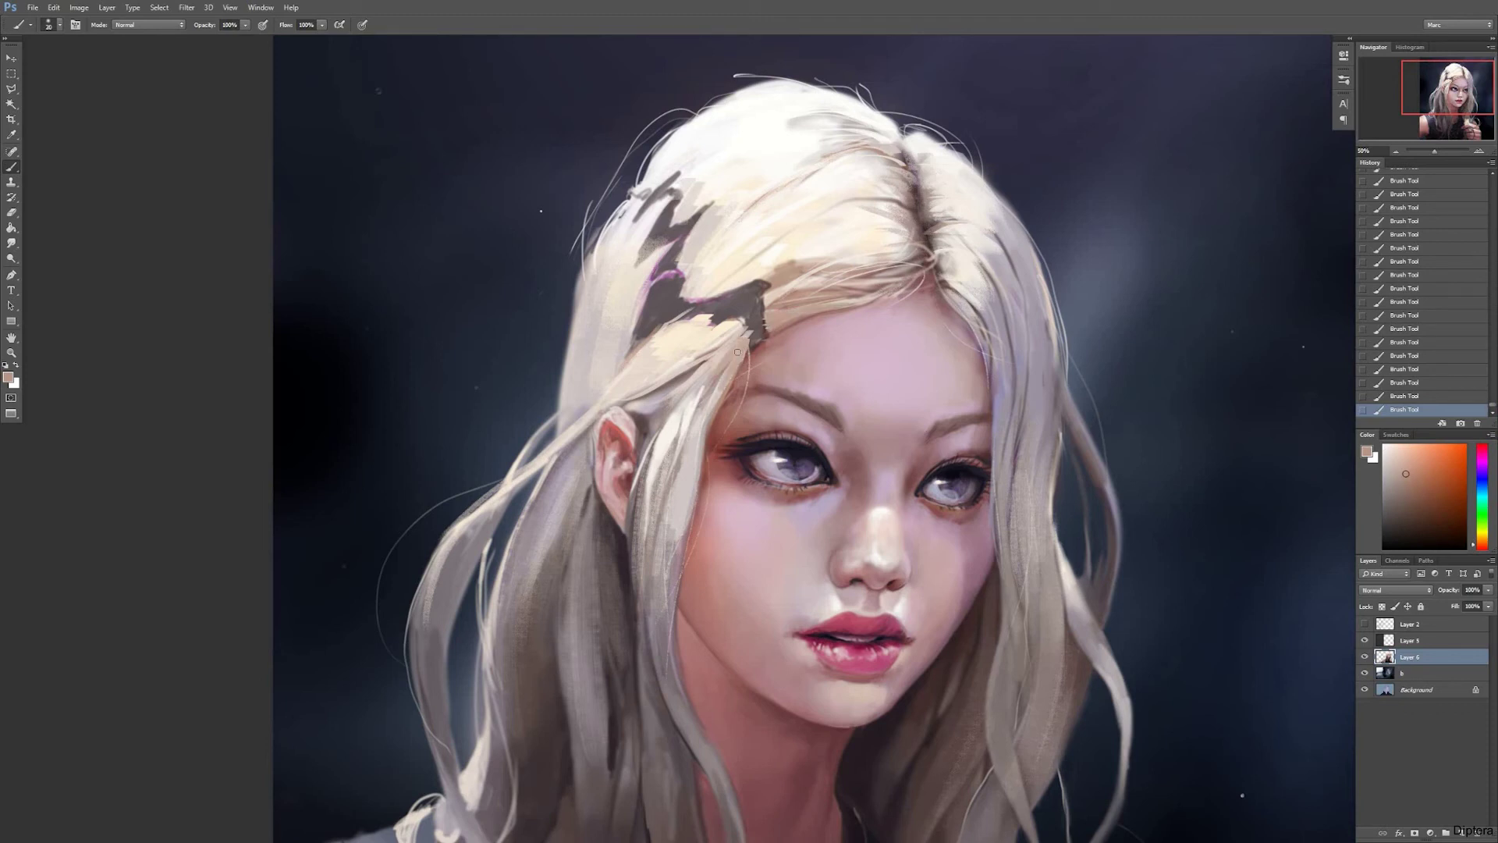
alt+click(778, 326)
alt+click(780, 325)
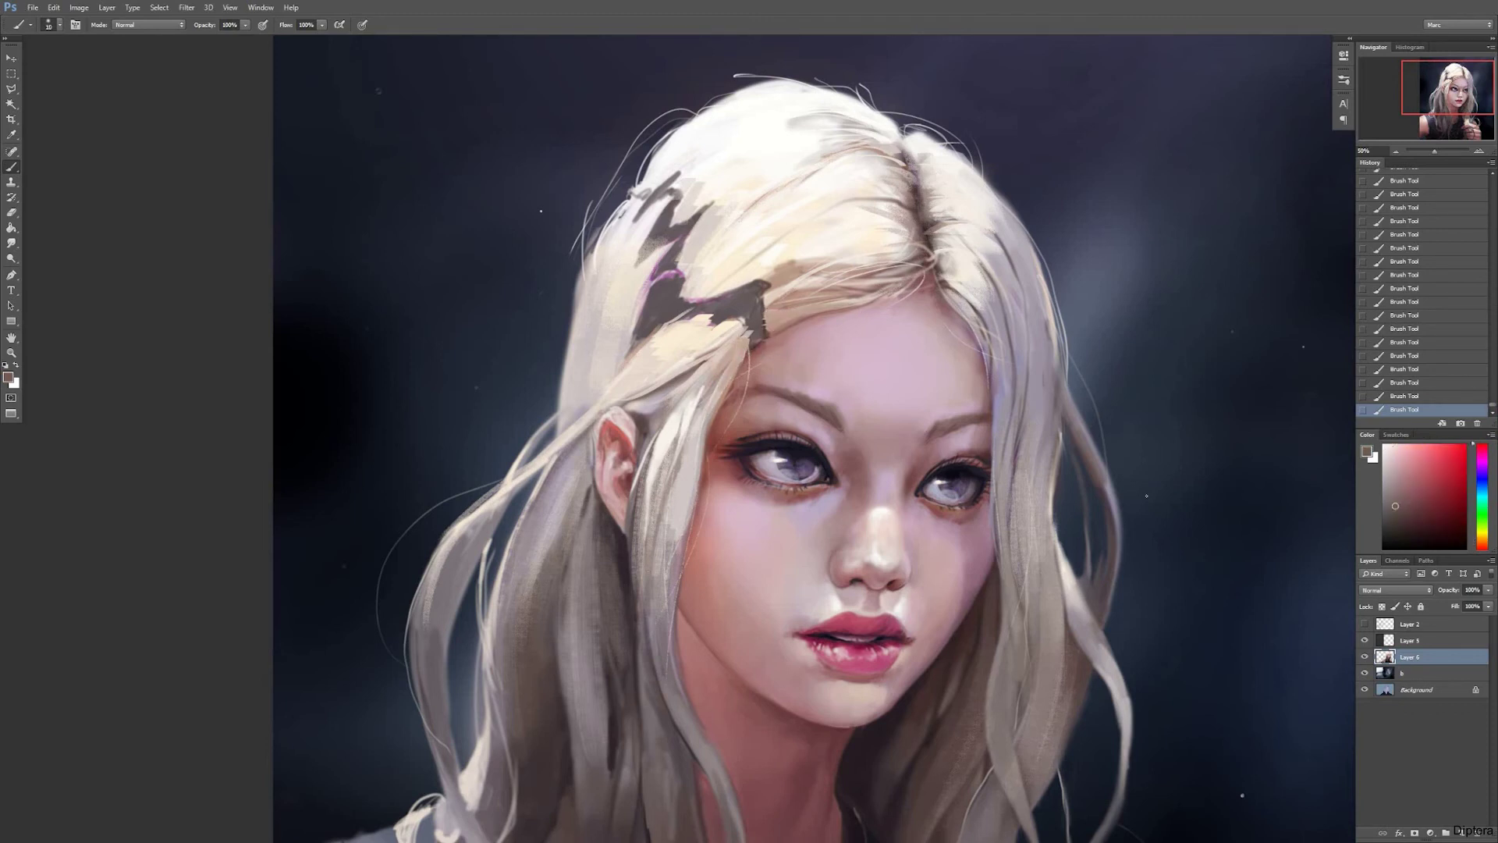
Step: Paint light strands from the parting across the front hair in beige tones sampled above the hairline
alt+click(777, 261)
alt+click(804, 250)
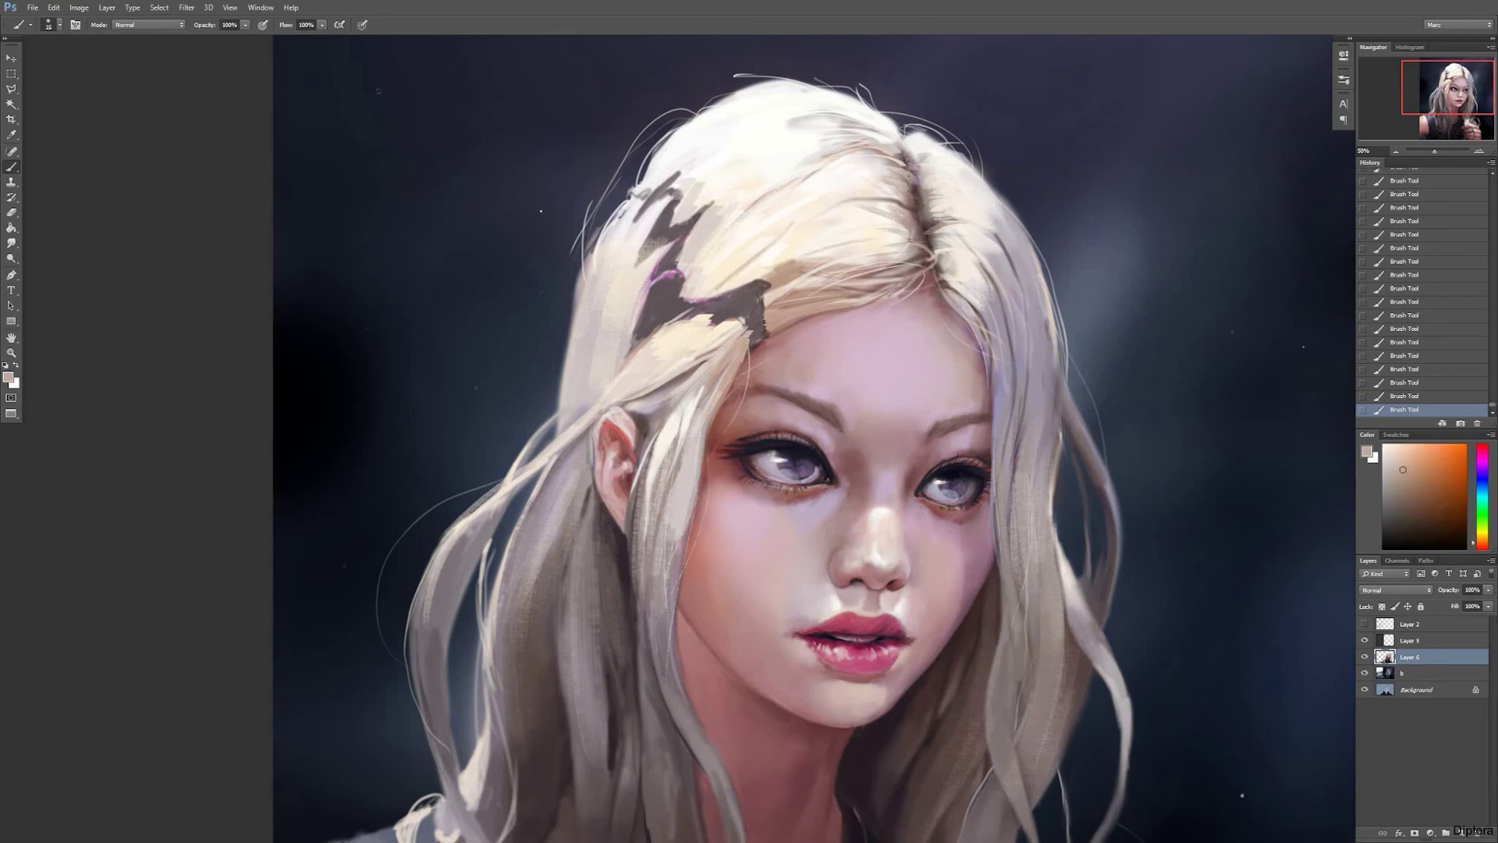
alt+click(788, 265)
key(bracketright)
drag(853, 206, 889, 199)
drag(838, 156, 761, 203)
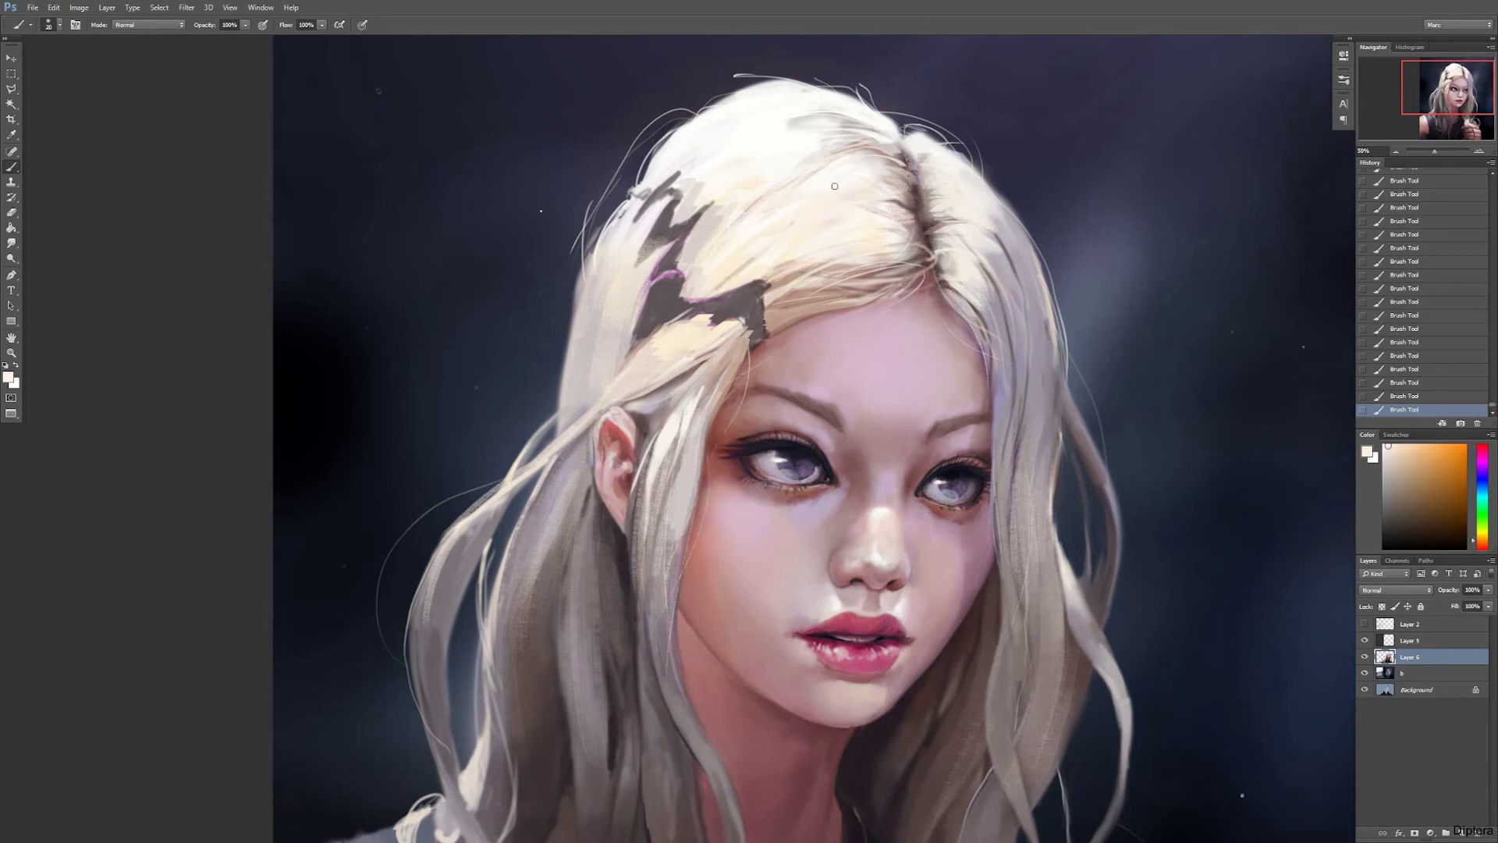
Step: Lighten the grey patch on the crown and highlight the strands over the far temple in sampled near-white tones
alt+click(811, 164)
drag(788, 129, 827, 117)
drag(663, 183, 656, 201)
alt+click(979, 265)
mouse_move(983, 262)
mouse_down()
mouse_move(1015, 317)
mouse_move(1014, 359)
mouse_up()
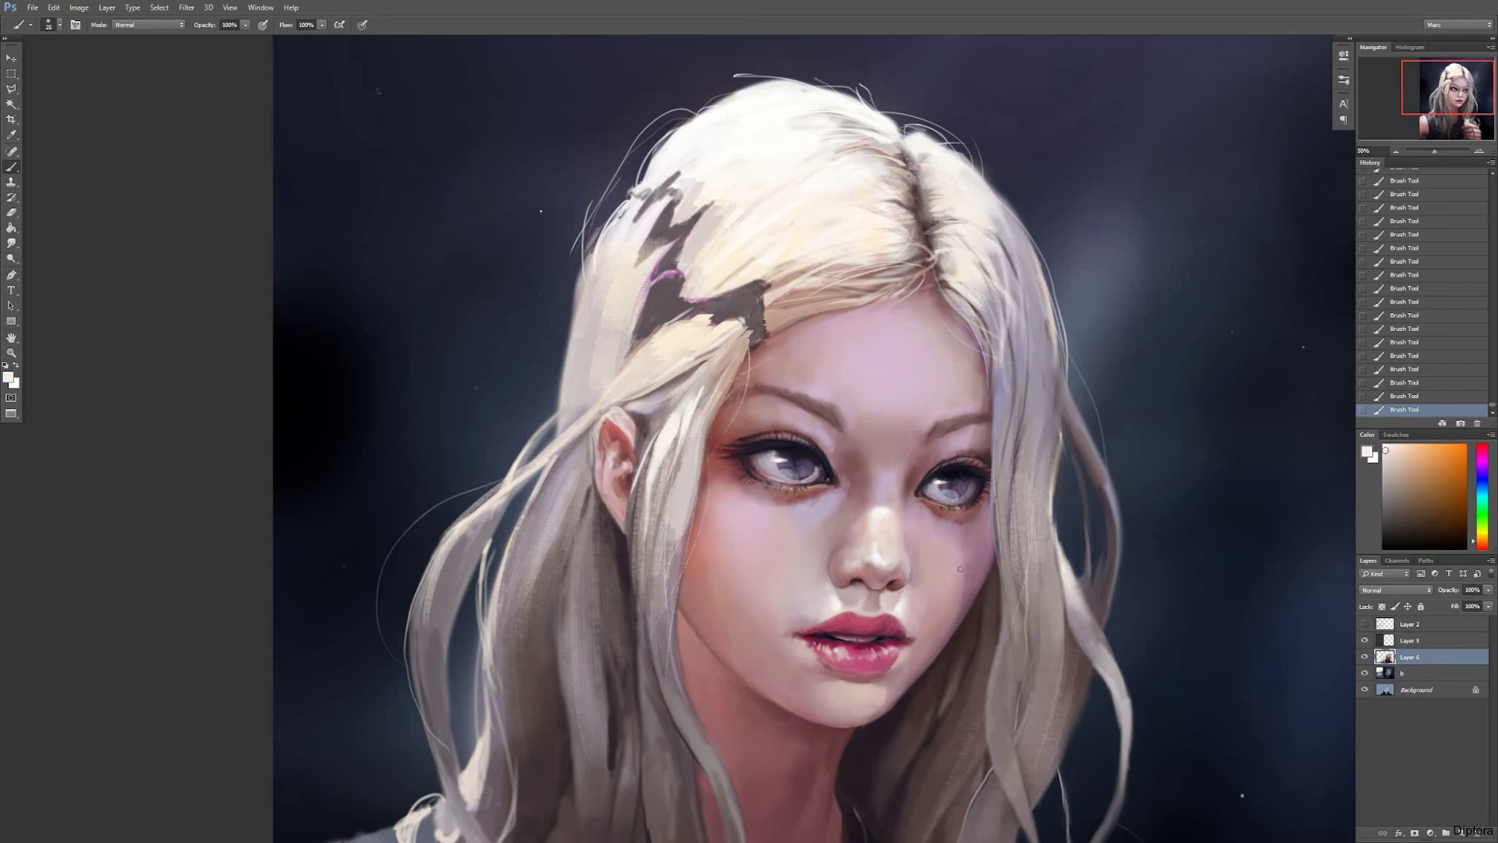
Step: Paint long light strands down the near front lock from the temple past the ear
drag(706, 362, 686, 472)
drag(663, 499, 648, 632)
drag(628, 534, 624, 617)
drag(636, 445, 632, 496)
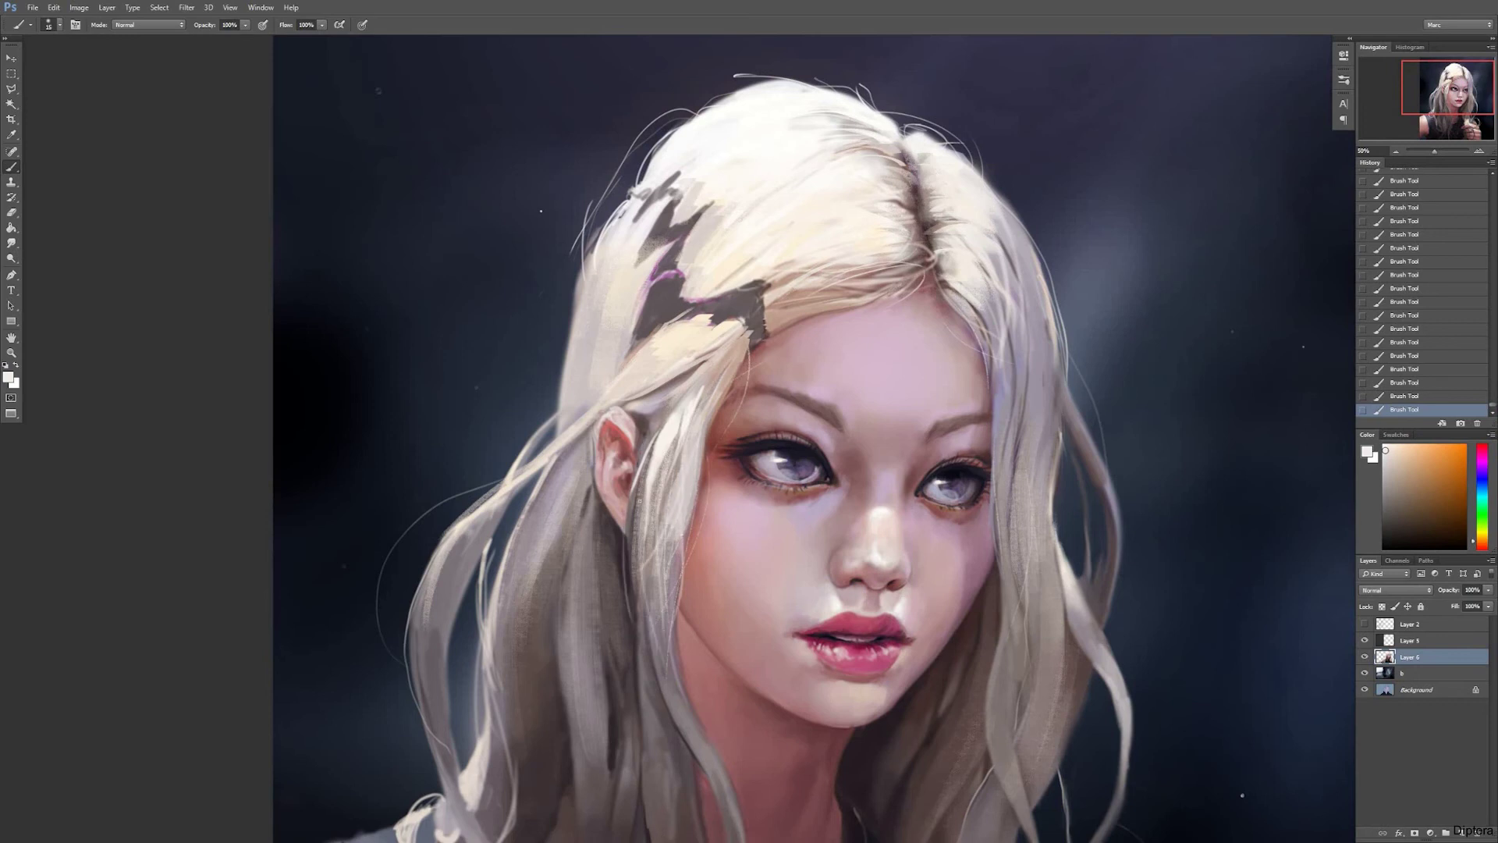
drag(660, 363, 655, 406)
alt+click(631, 519)
drag(646, 464, 625, 601)
drag(638, 531, 632, 636)
Step: Define the near front lock beside the cheek with finer strands in tones sampled from the hairline and ear area
alt+click(784, 307)
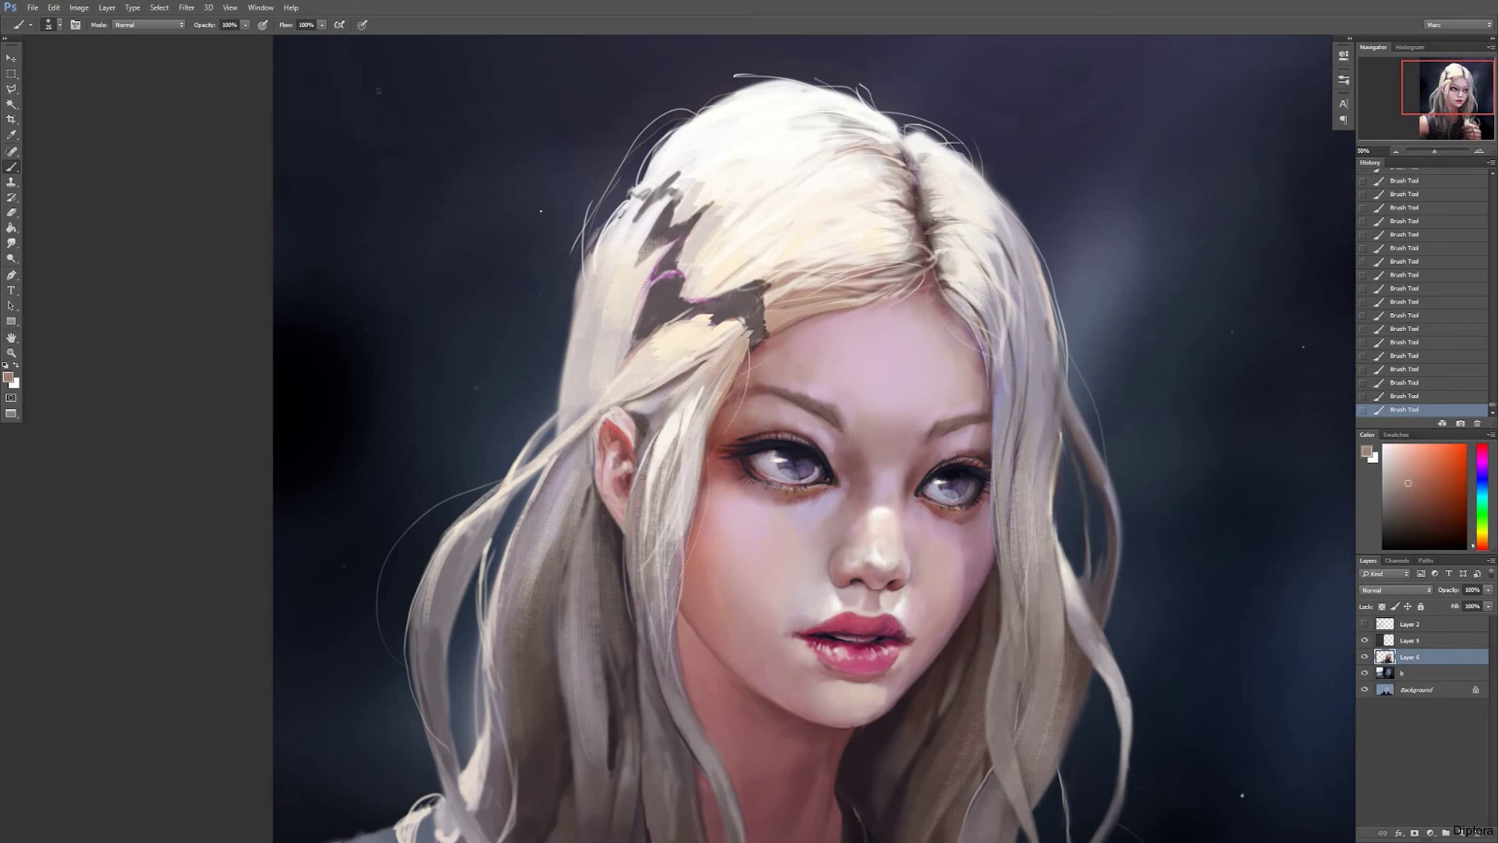
key(bracketleft)
alt+click(636, 469)
mouse_move(637, 476)
mouse_down()
mouse_move(633, 525)
mouse_move(677, 539)
mouse_up()
alt+click(648, 480)
drag(679, 457, 671, 609)
alt+click(610, 719)
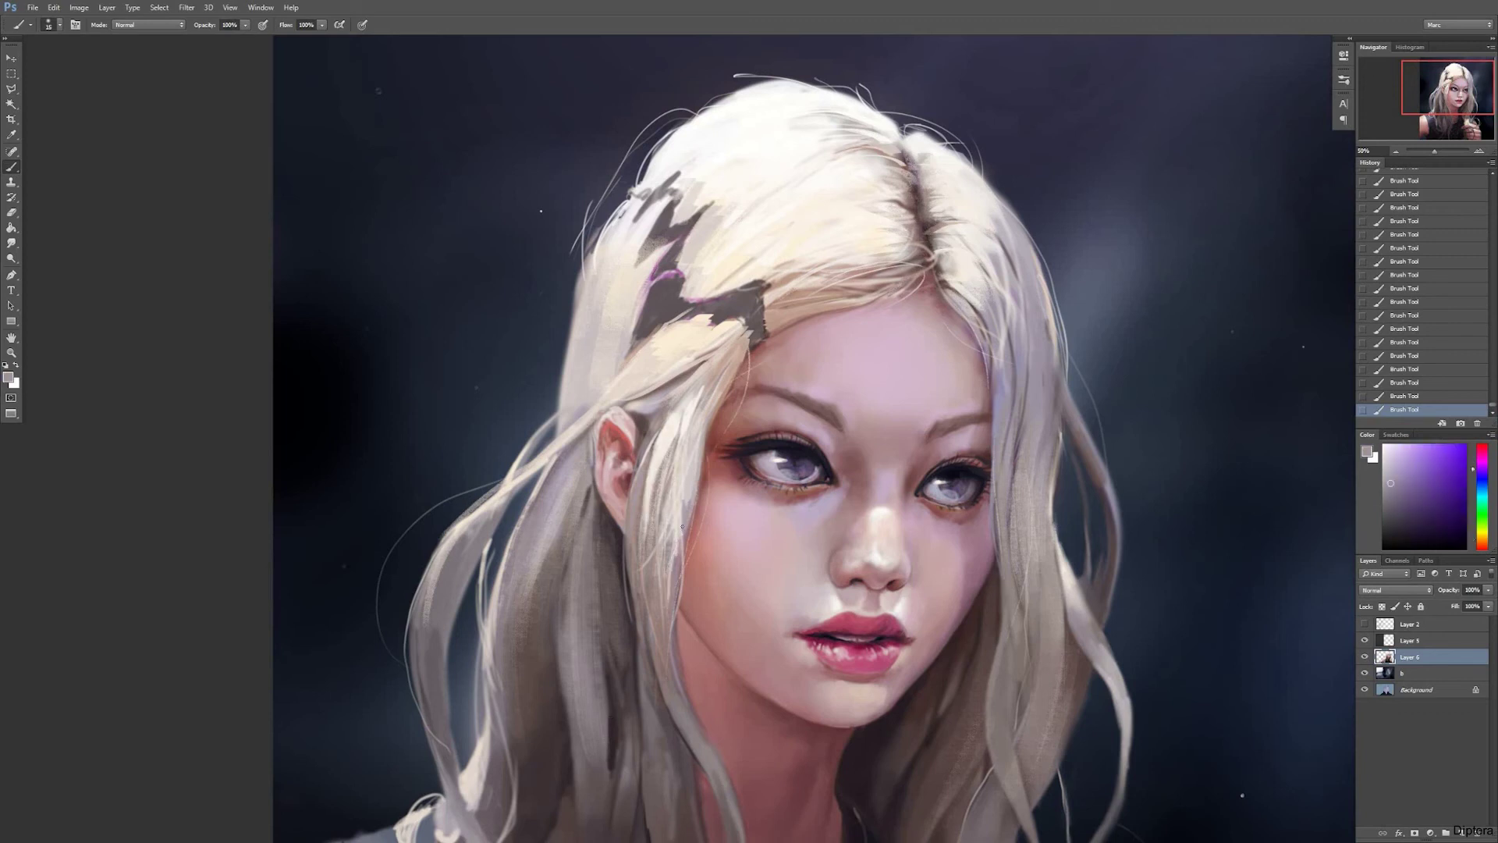
Step: Undo the last strokes on the near front lock and retouch its edge beside the cheek with a sampled skin tone
key(ctrl+alt+z)
key(ctrl+alt+z)
key(ctrl+alt+z)
key(ctrl+alt+z)
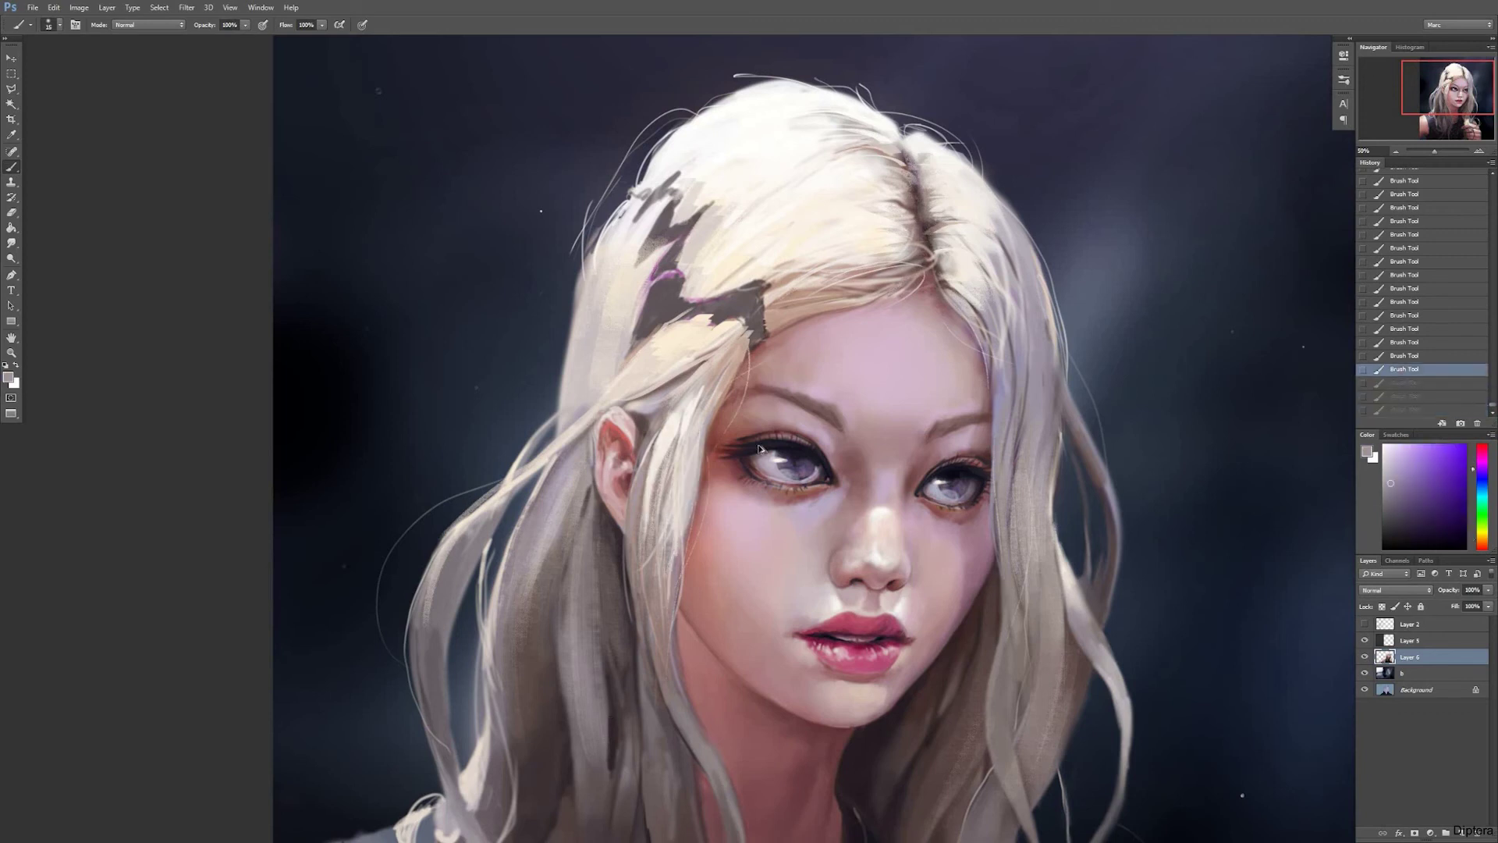
key(e)
key(b)
alt+click(690, 480)
drag(690, 489, 693, 511)
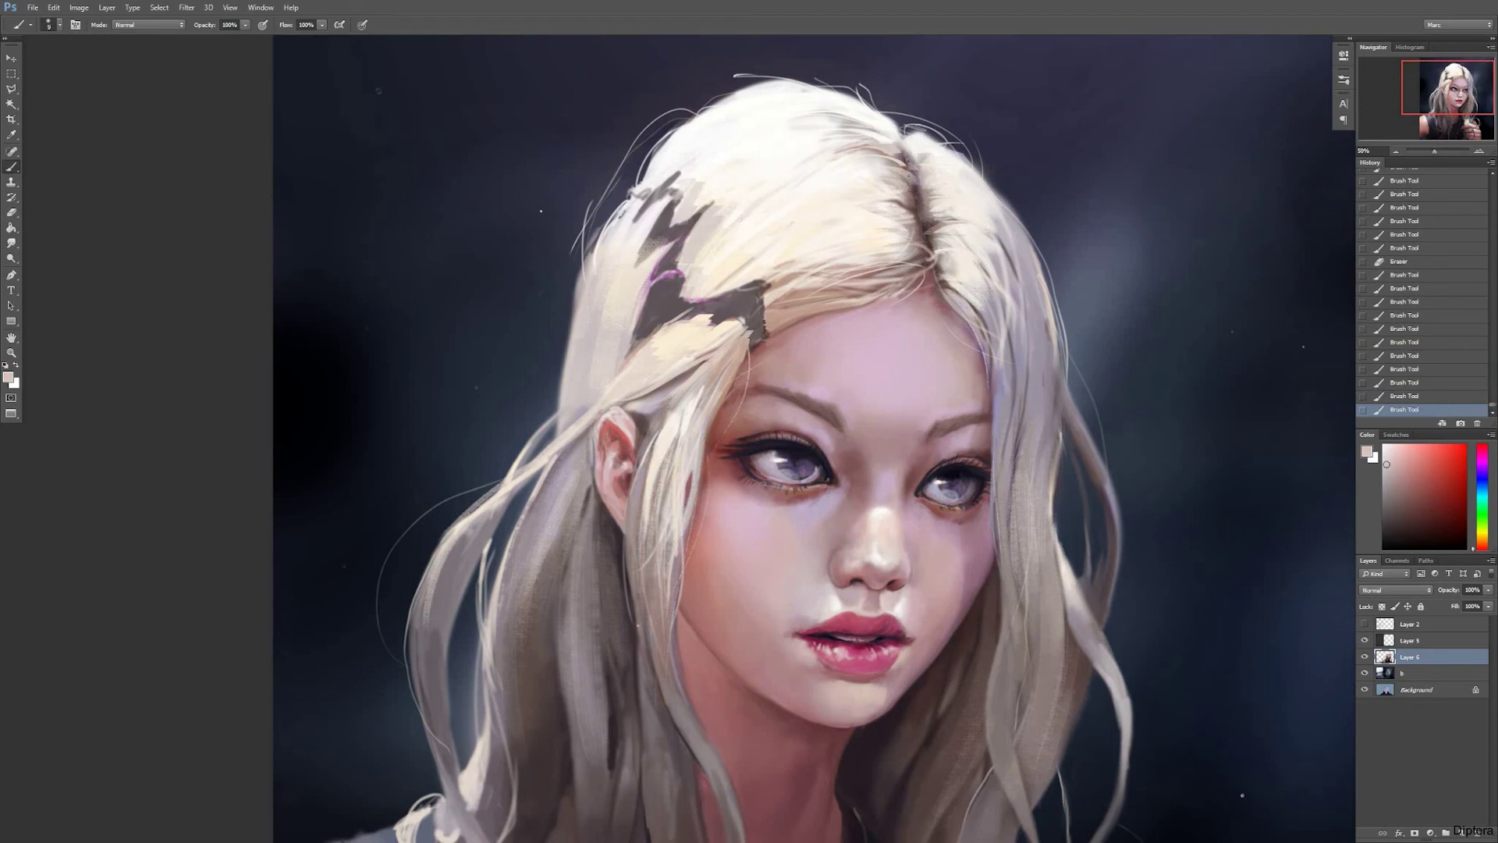
Step: Refine the shading inside the near ear with sampled reddish skin tones and save the document
alt+click(599, 466)
alt+click(606, 500)
alt+click(622, 496)
alt+click(613, 465)
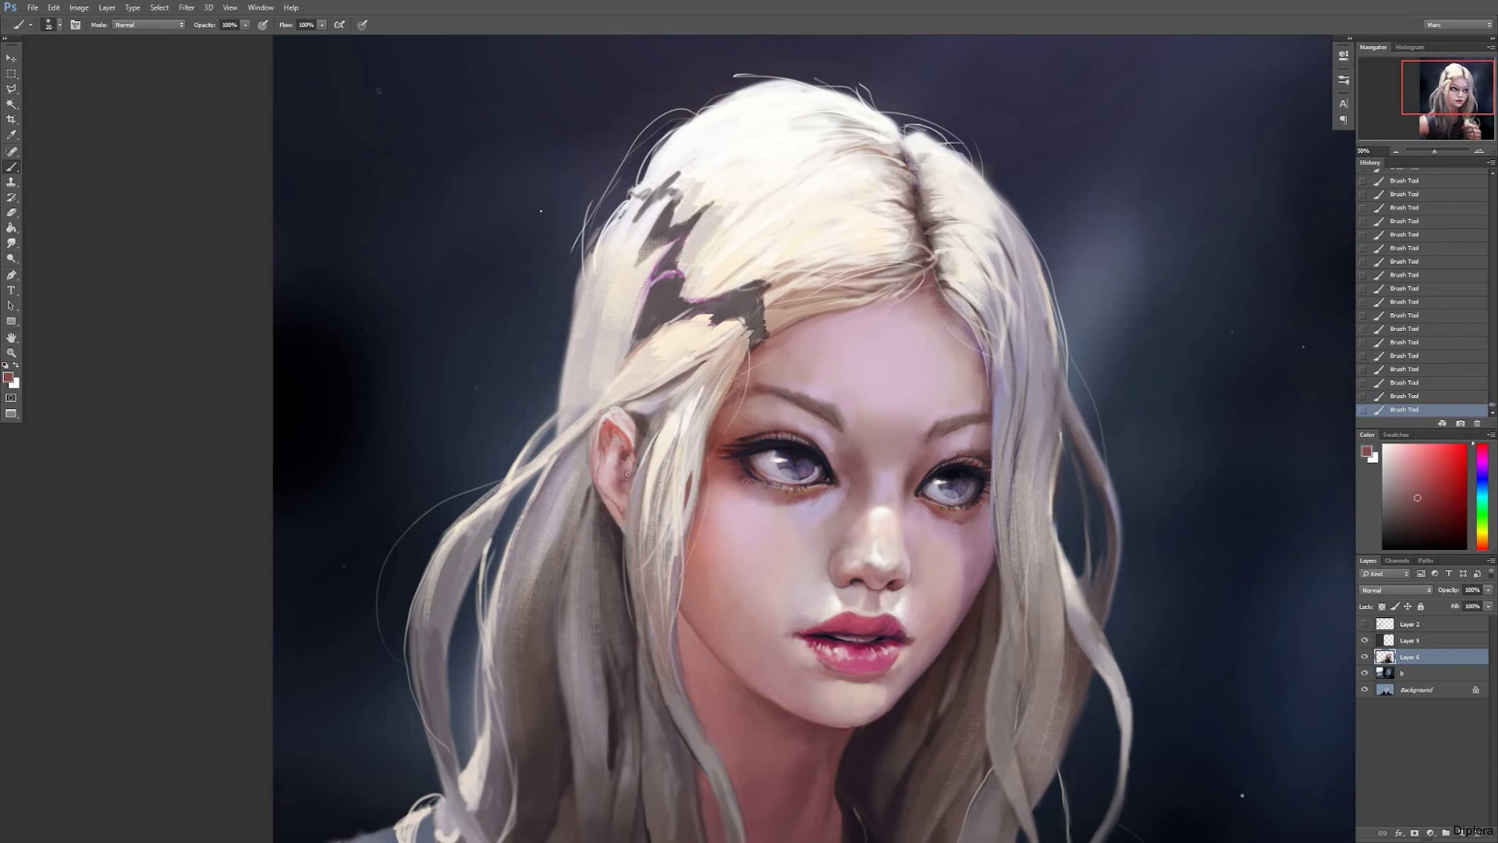
alt+click(633, 452)
alt+click(635, 438)
key(ctrl+s)
Step: Define the end of the hair ornament above the temple with dark and mid tones sampled from it and the adjoining hair
key(ctrl+minus)
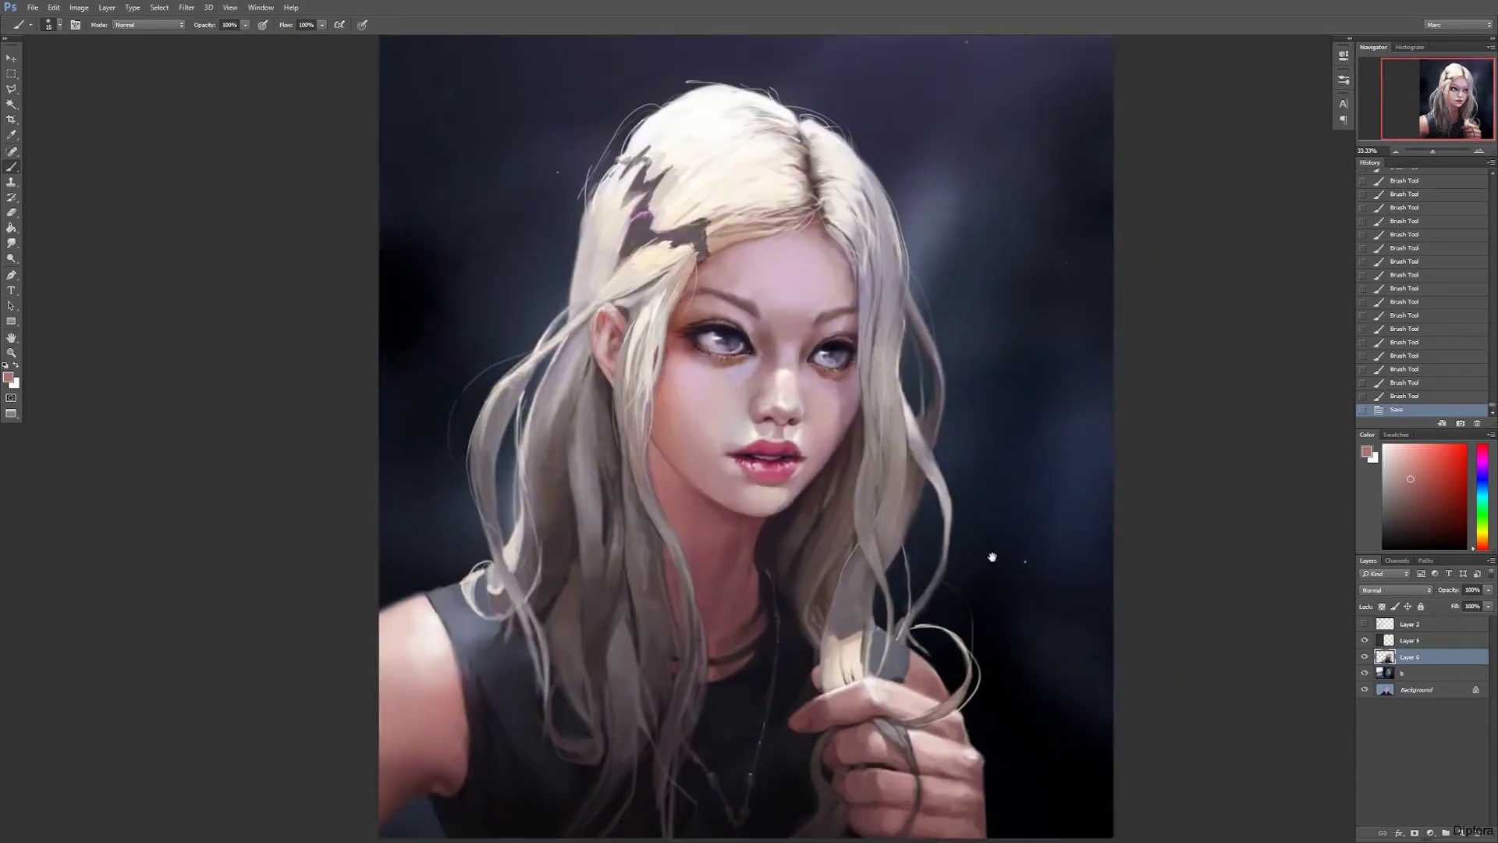
click(1477, 152)
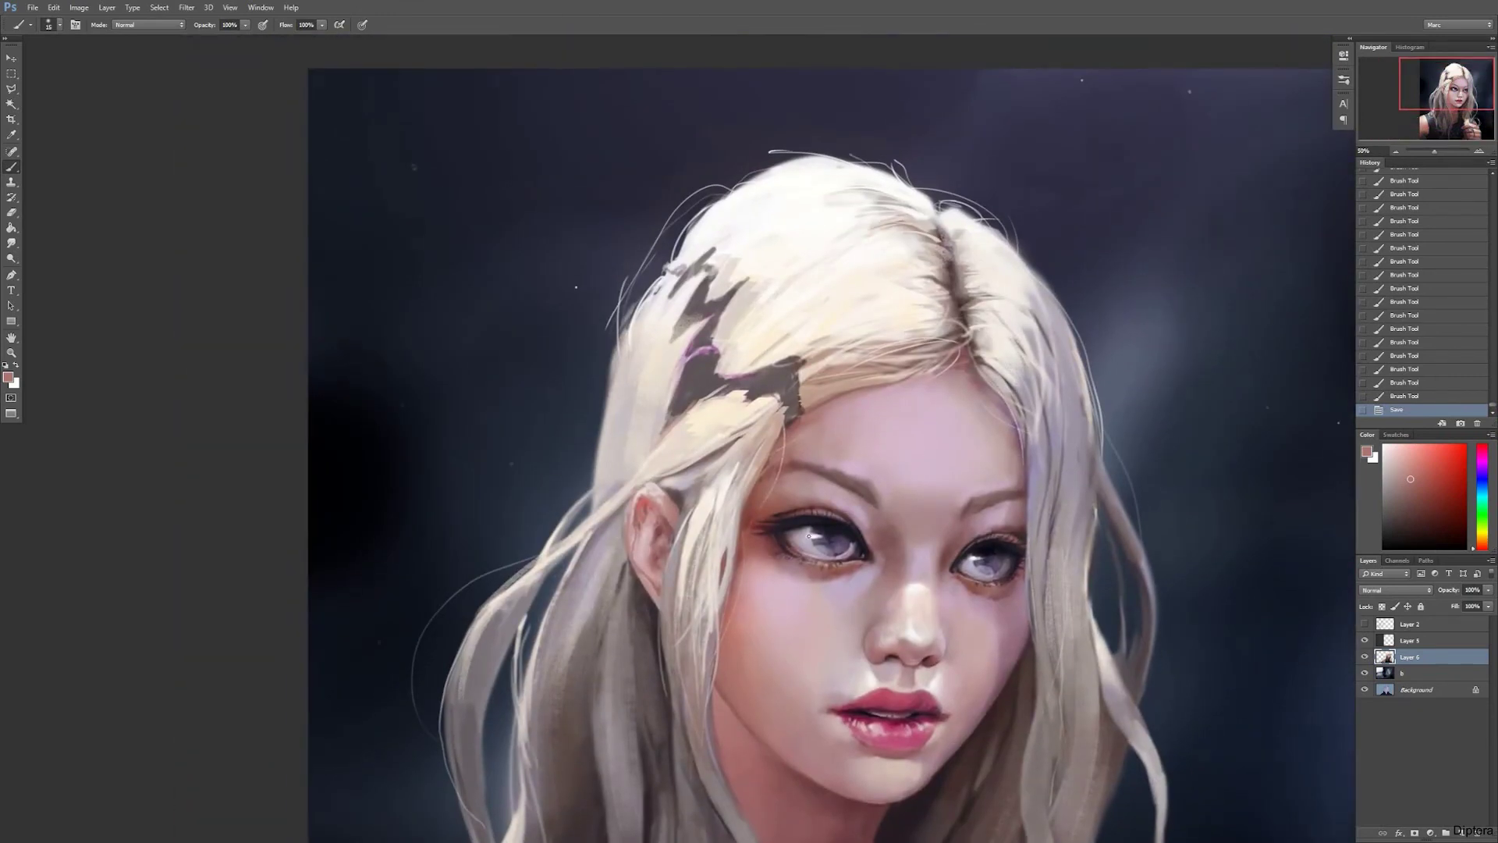
alt+click(788, 394)
mouse_move(786, 394)
mouse_down()
mouse_move(790, 422)
mouse_move(764, 367)
mouse_move(788, 367)
mouse_move(769, 371)
mouse_move(784, 378)
mouse_up()
alt+click(788, 390)
alt+click(785, 392)
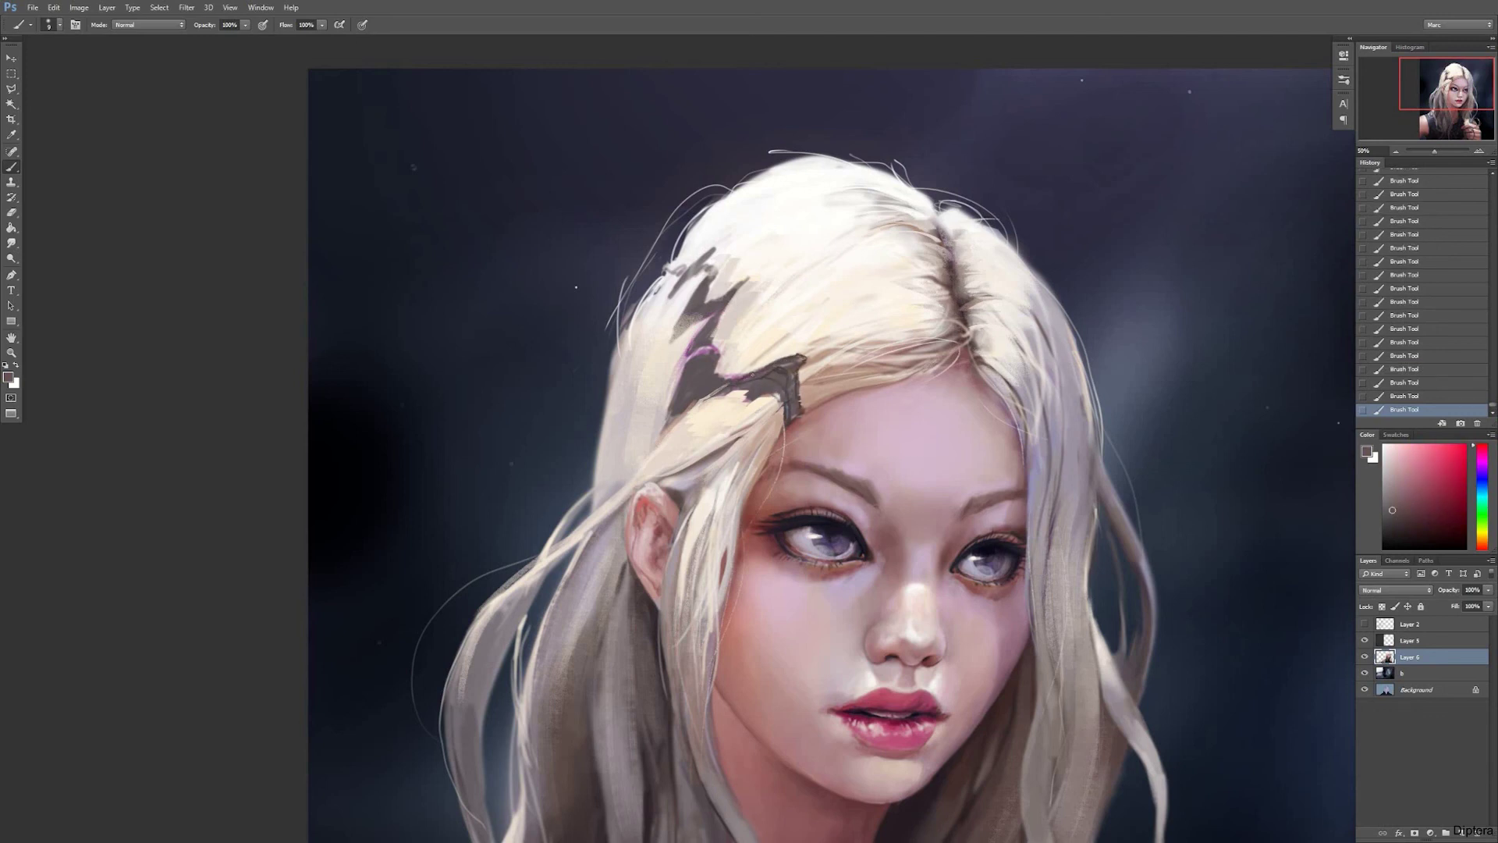
alt+click(788, 394)
alt+click(794, 395)
alt+click(800, 400)
key(bracketright)
alt+click(801, 387)
alt+click(750, 392)
alt+click(785, 373)
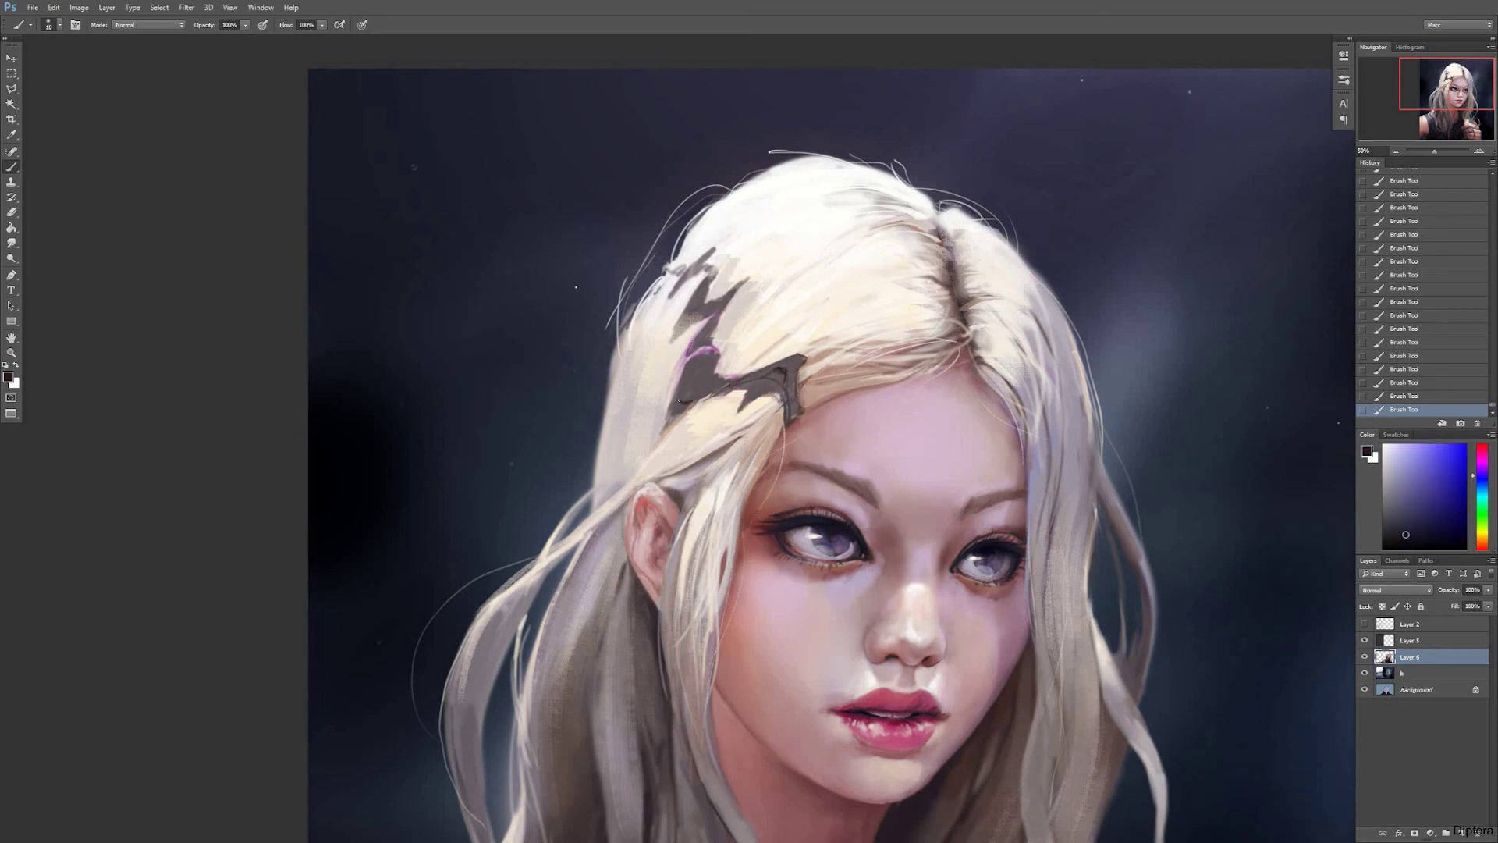
Step: Reshape the middle and upper prongs of the hair ornament, cleaning the edges against the hair and adding dark outlines
drag(679, 363, 664, 434)
key(e)
drag(687, 367, 671, 414)
key(b)
alt+click(734, 335)
mouse_move(711, 337)
mouse_down()
mouse_move(710, 374)
mouse_move(667, 417)
mouse_move(679, 425)
mouse_up()
alt+click(685, 431)
alt+click(684, 431)
mouse_move(726, 371)
mouse_down()
mouse_move(710, 378)
mouse_move(706, 321)
mouse_move(747, 280)
mouse_up()
drag(669, 343, 710, 316)
drag(671, 340, 704, 274)
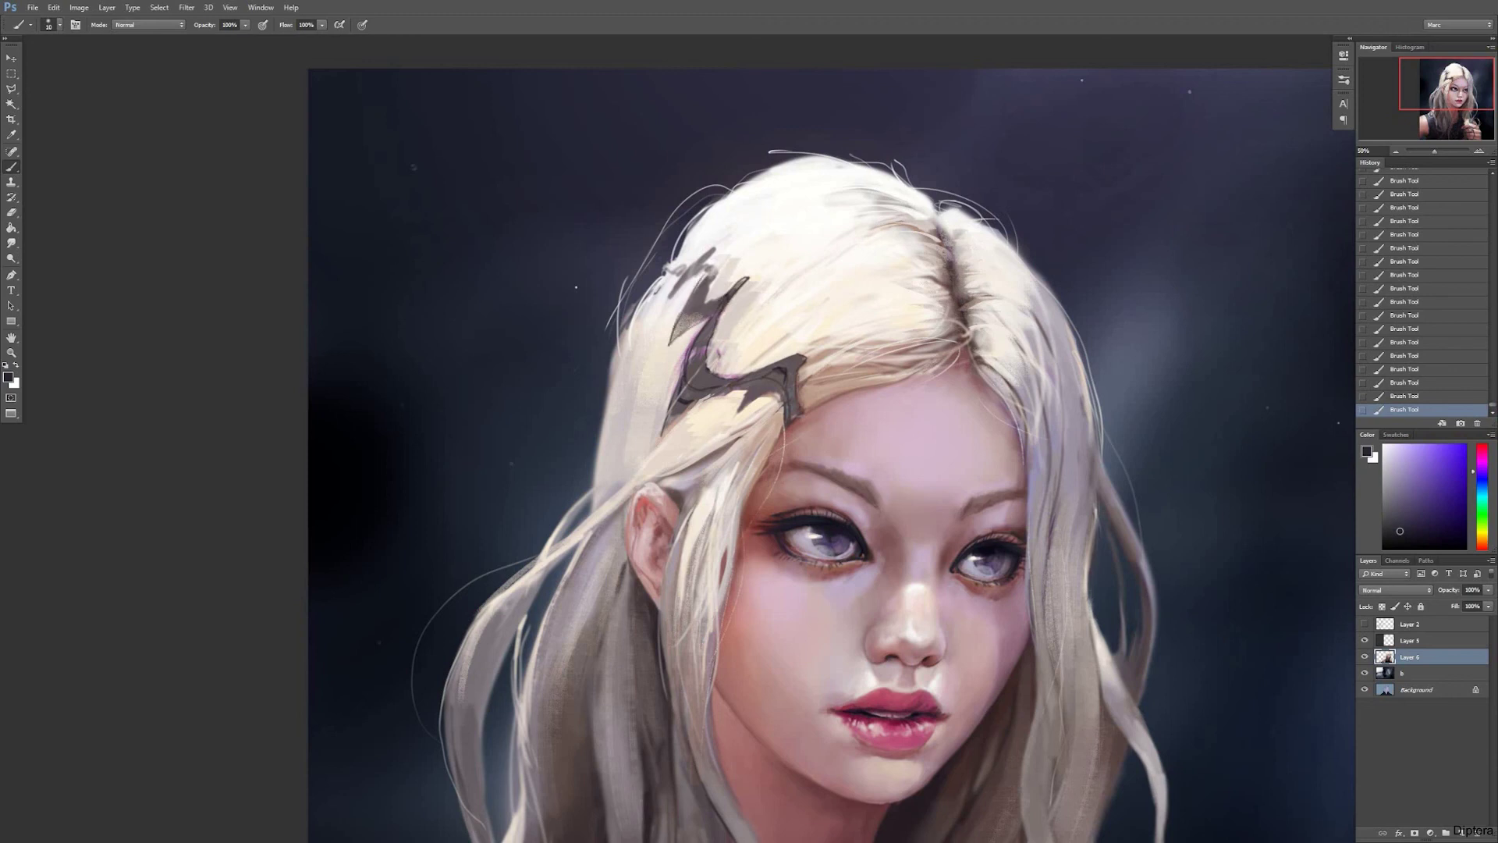
drag(676, 331, 712, 283)
Step: Sharpen the ornament's upper prongs and inner curve with light hair tones and brownish greys sampled around it
alt+click(726, 301)
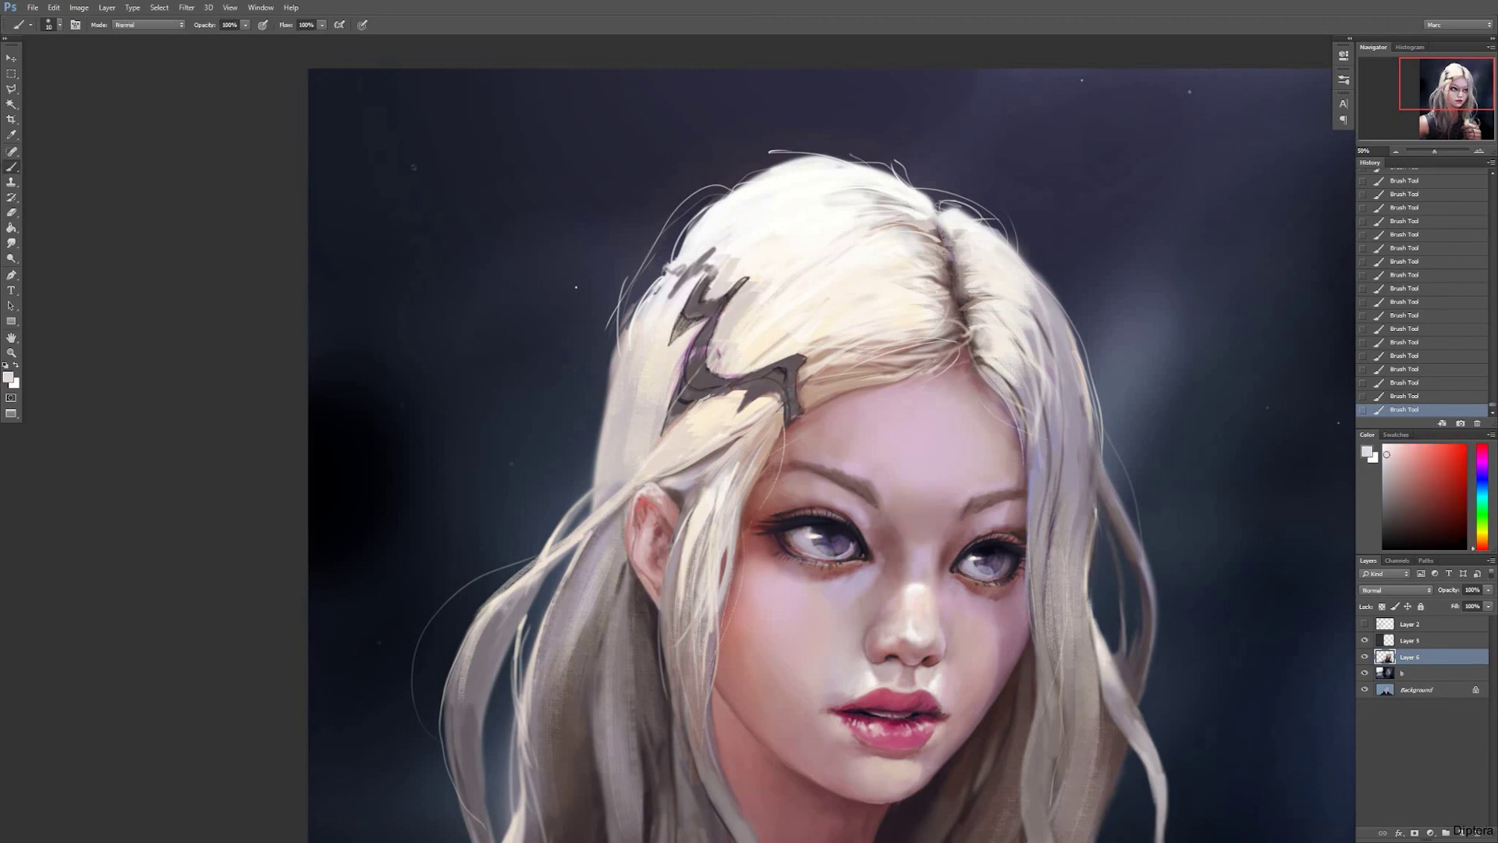
alt+click(712, 297)
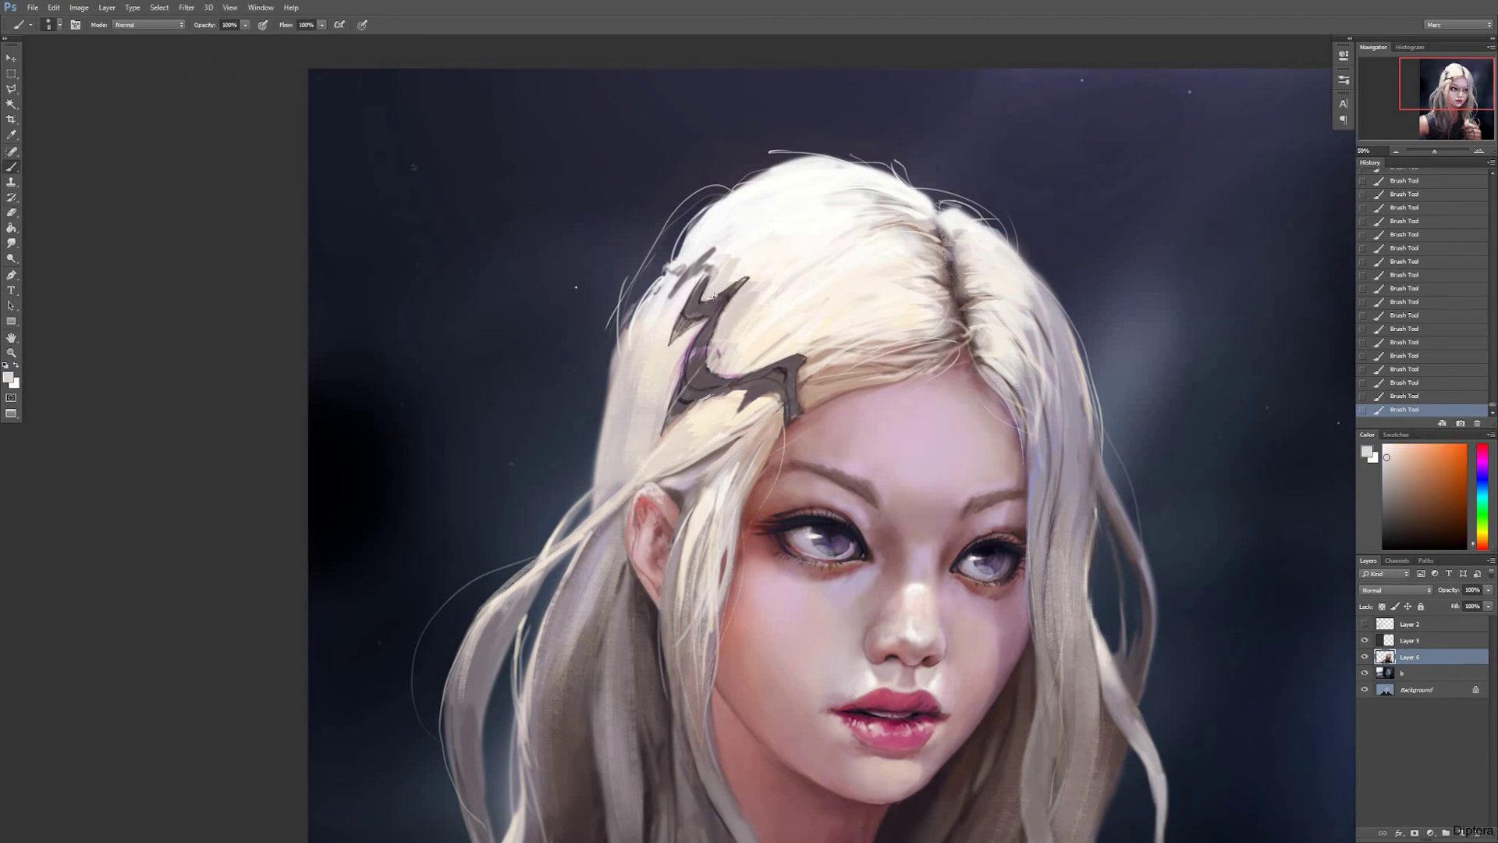
alt+click(783, 356)
alt+click(675, 303)
alt+click(693, 348)
alt+click(696, 422)
alt+click(715, 361)
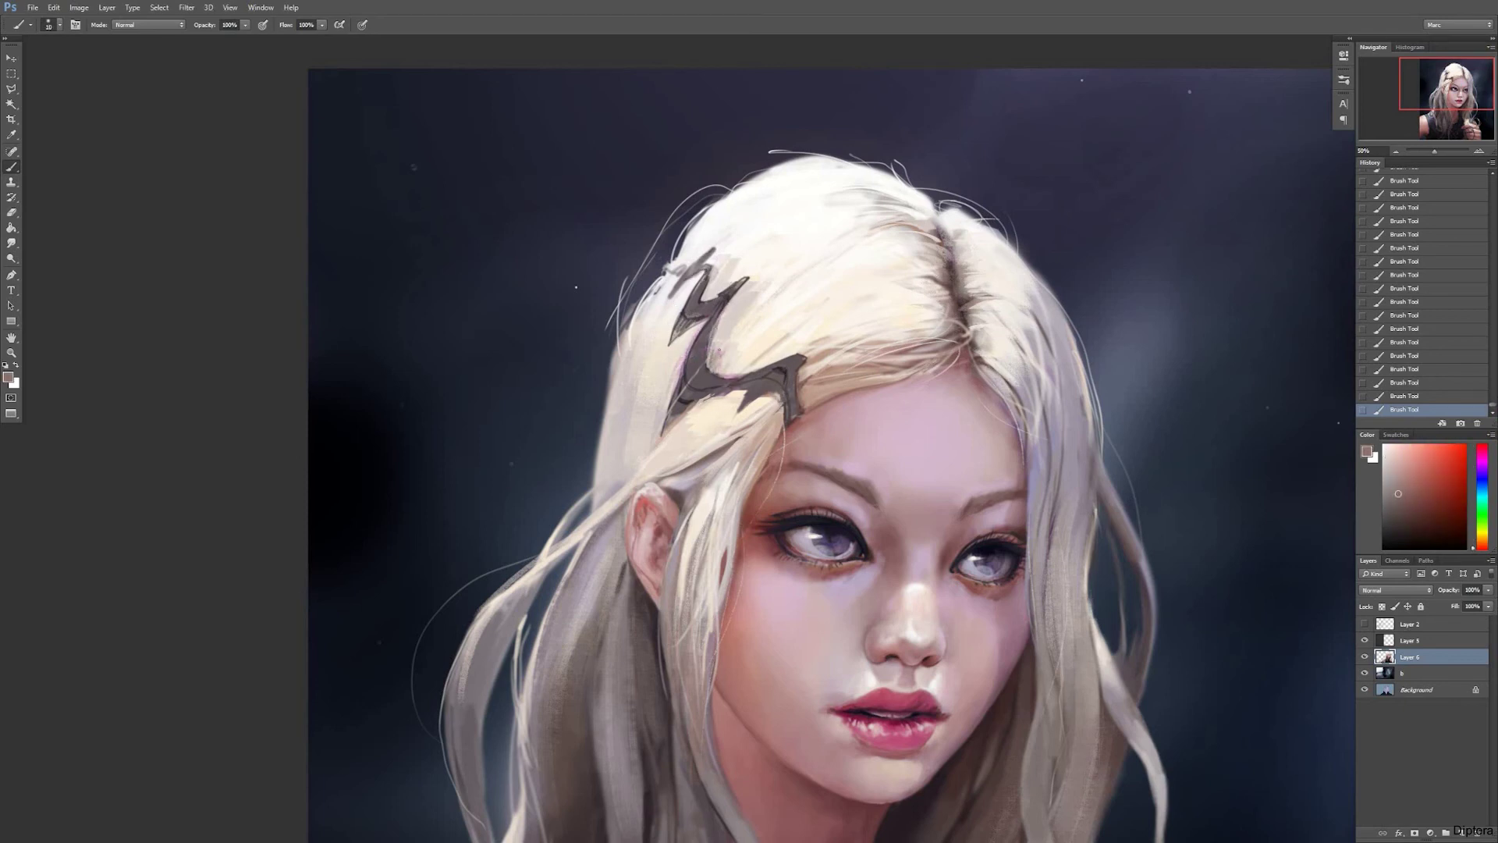
mouse_move(724, 292)
mouse_down()
mouse_move(733, 359)
mouse_move(659, 425)
mouse_up()
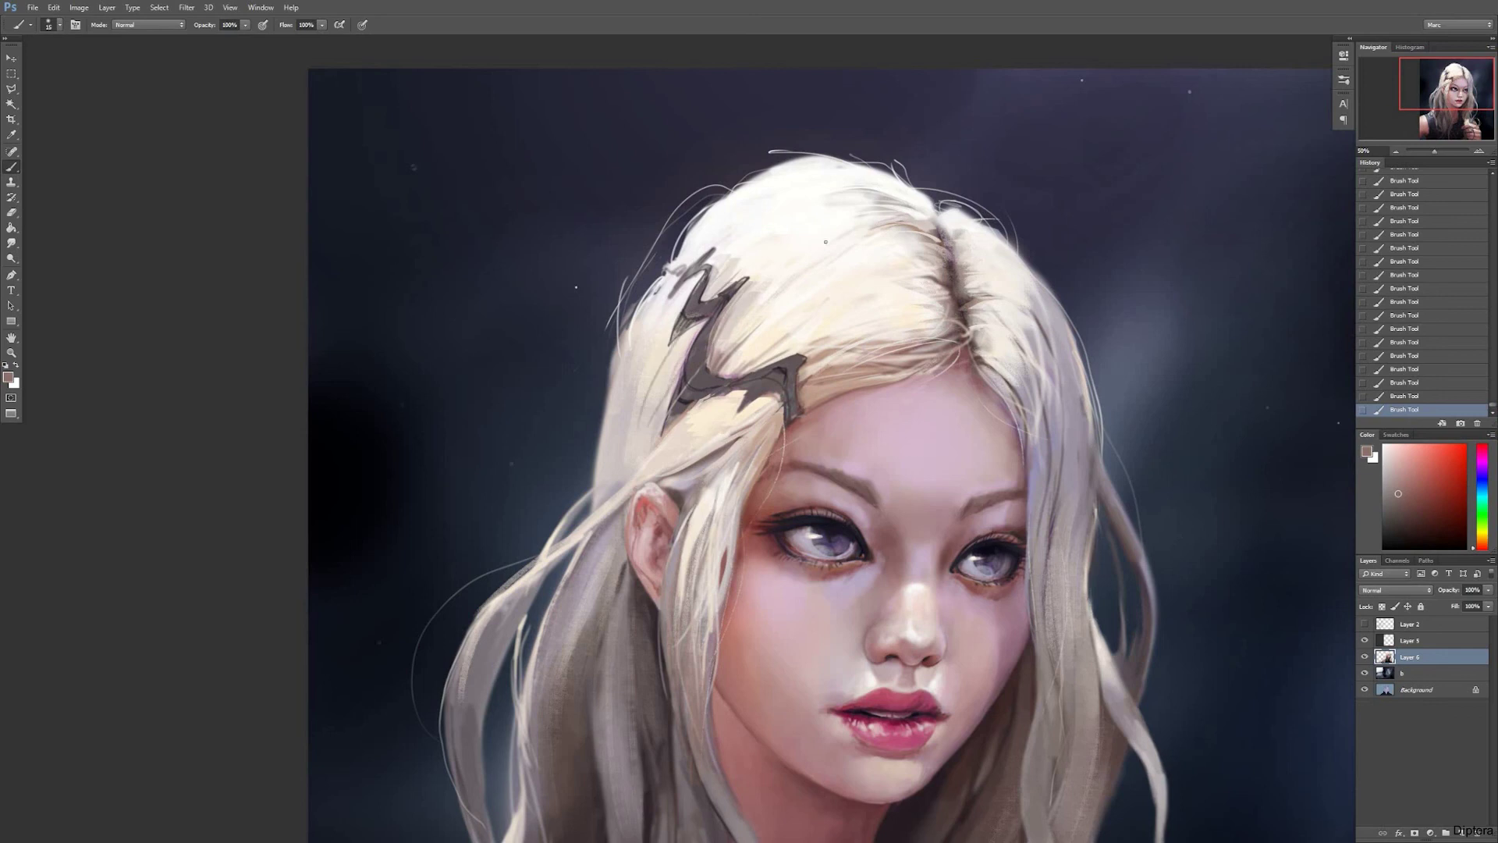
Step: Clean the ornament's edges and paint a light blue band along its lower curve and prongs
alt+click(734, 357)
alt+click(722, 287)
alt+click(834, 313)
key(bracketleft)
drag(795, 363, 685, 368)
key(bracketright)
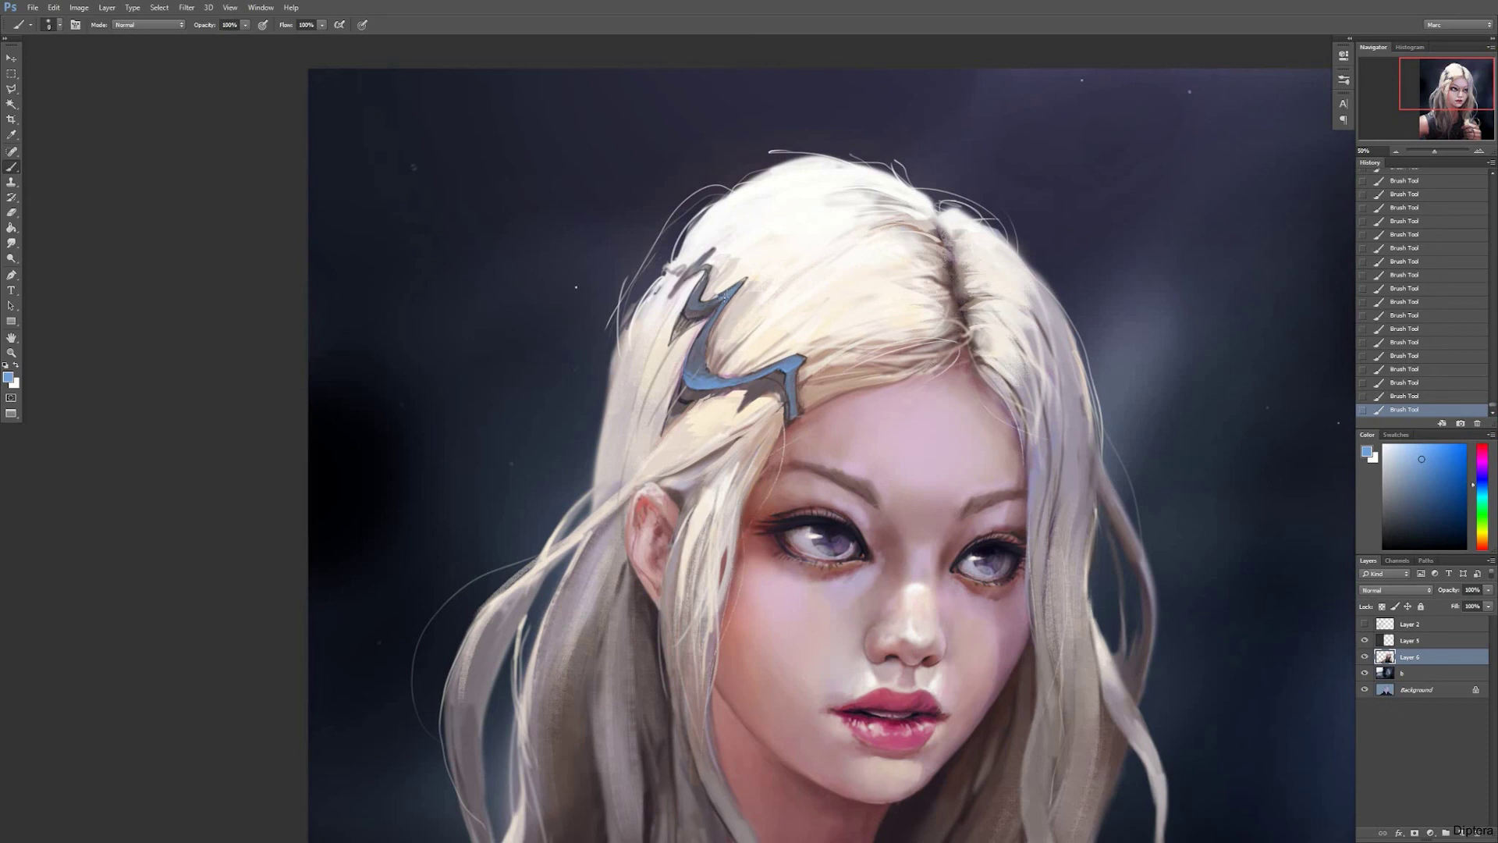
Step: Deepen the blue and dark edges of the ornament's prongs and add small white highlights along its lower curve
alt+click(724, 316)
alt+click(714, 294)
alt+click(759, 303)
alt+click(708, 383)
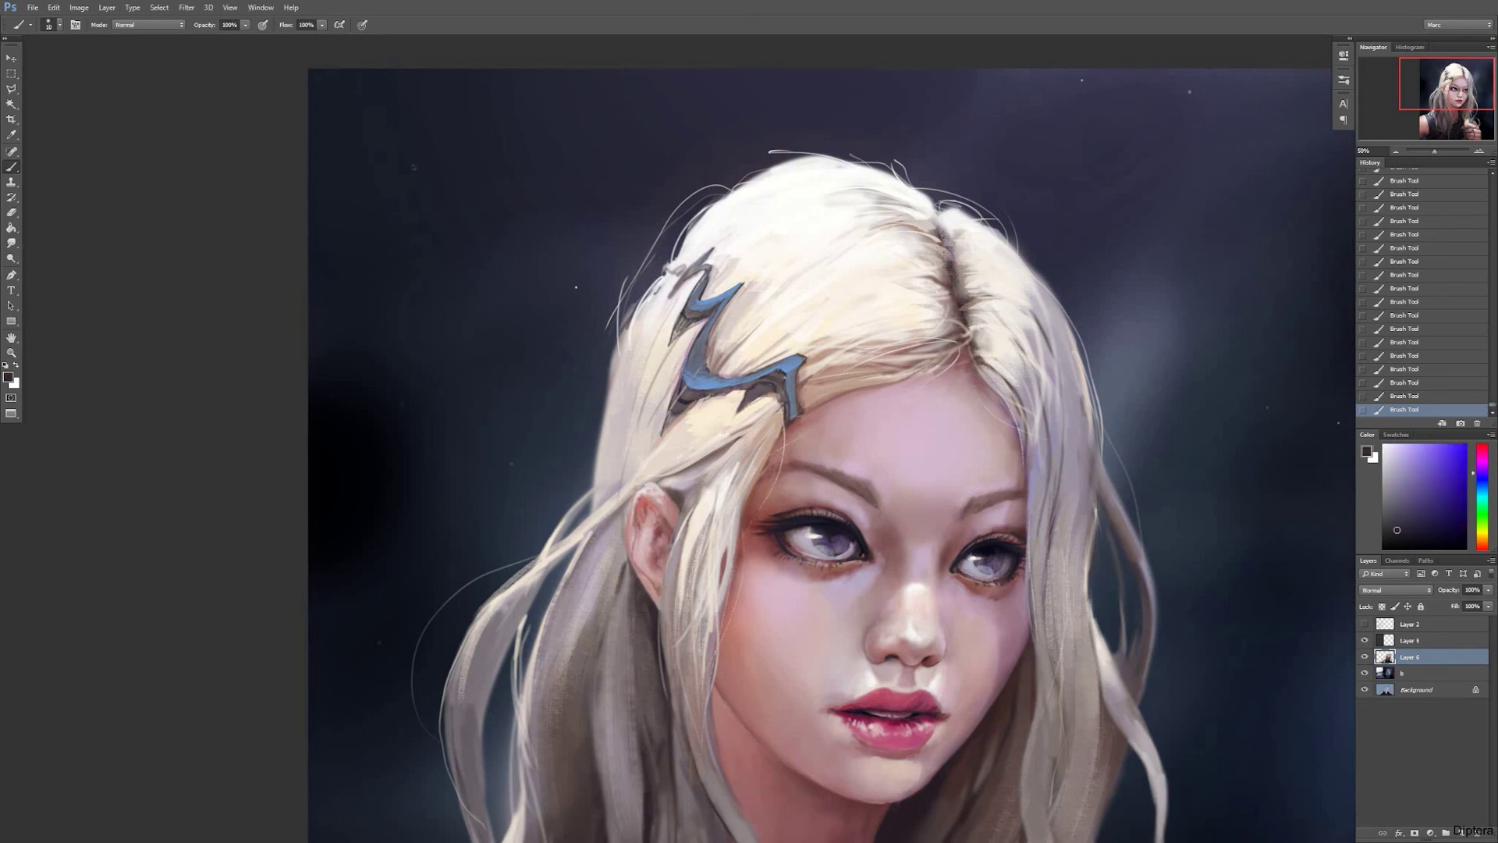
alt+click(705, 413)
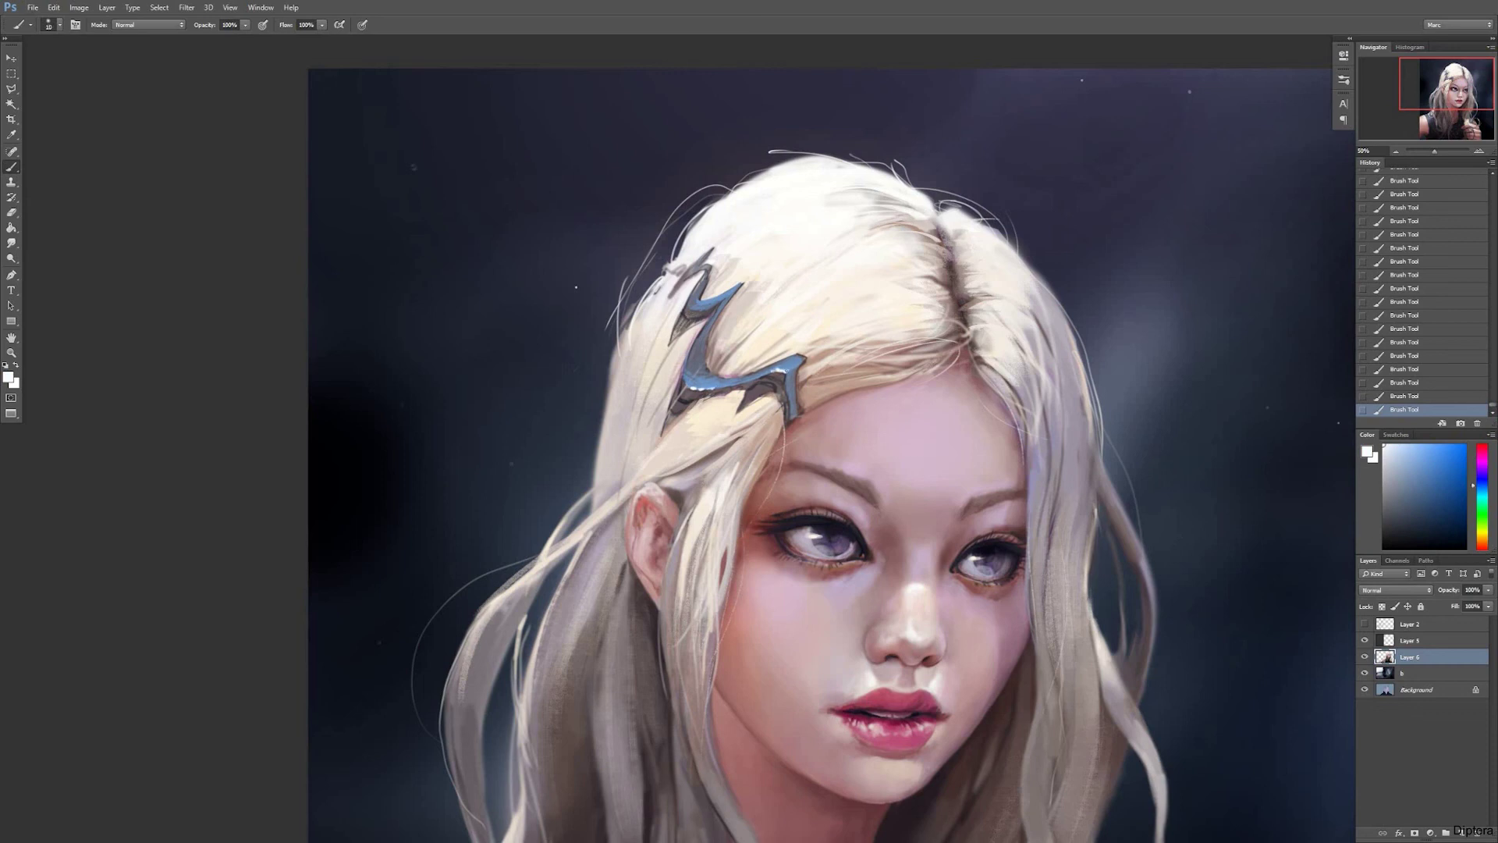
drag(816, 356, 745, 301)
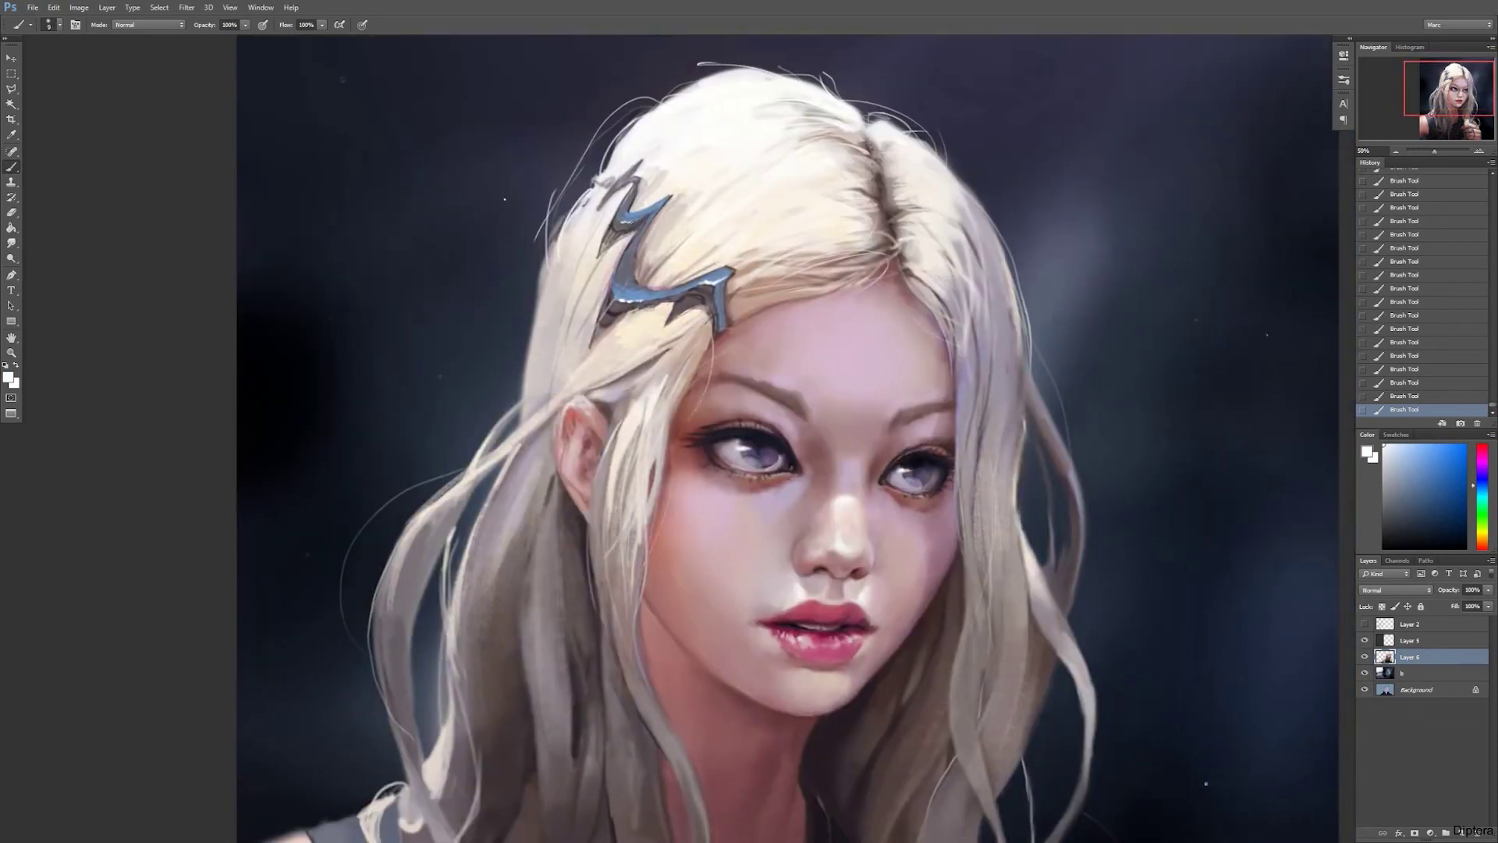
Step: Switch the brush to a larger preset
right_click(732, 311)
double_click(827, 437)
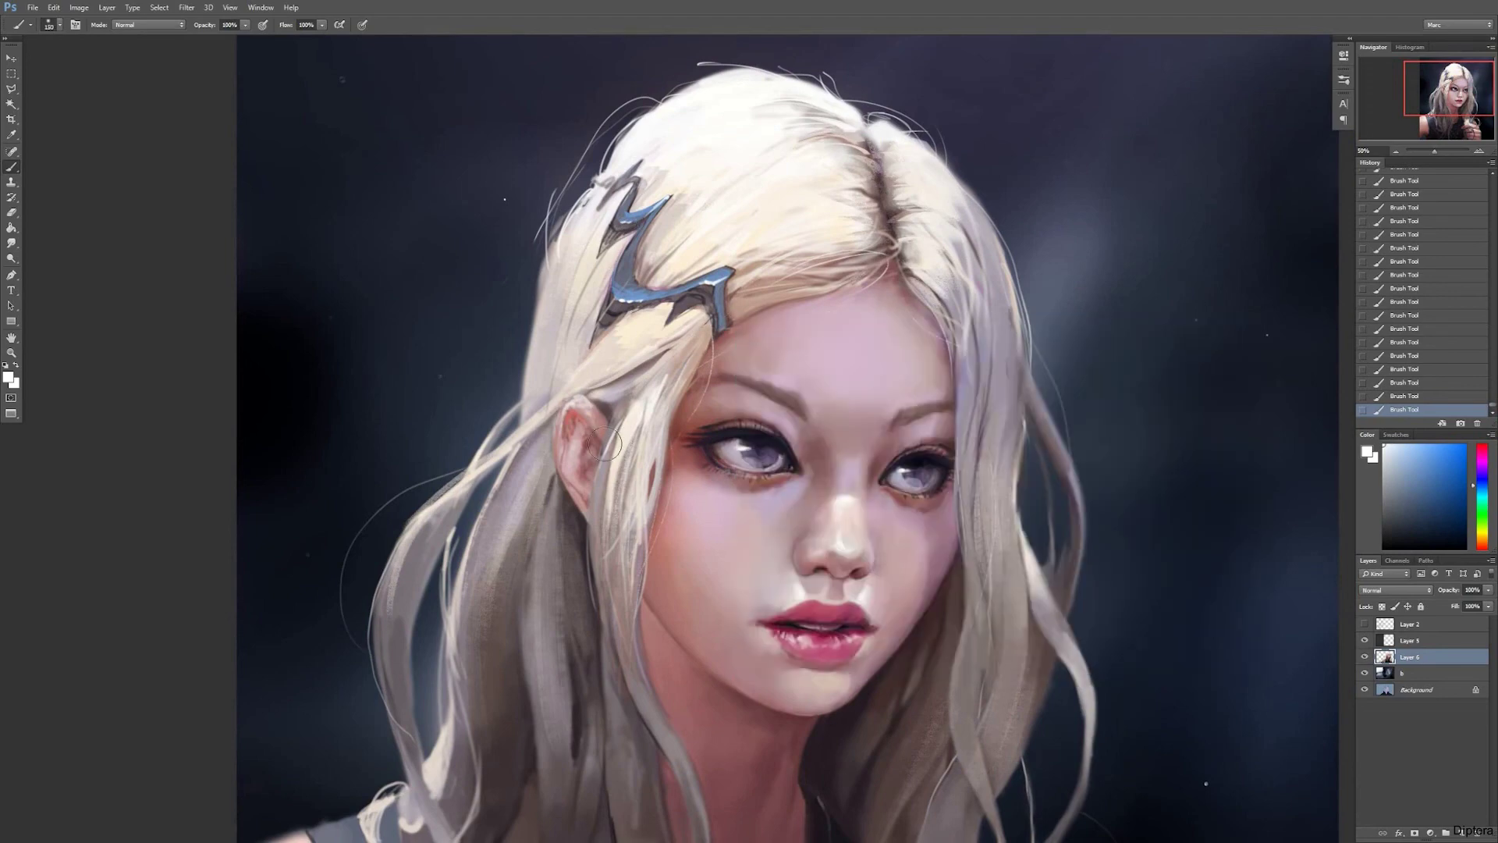